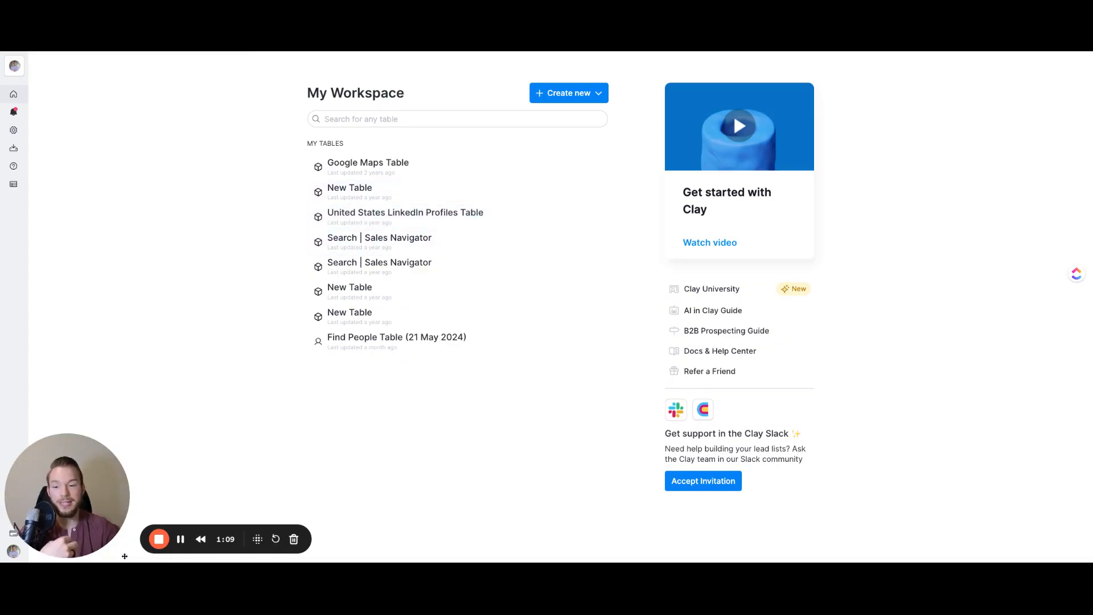
Examine the data sources offered for a new table in the Companies, People and Other categories.
{"action": "left_click", "coordinate": [181, 539]}
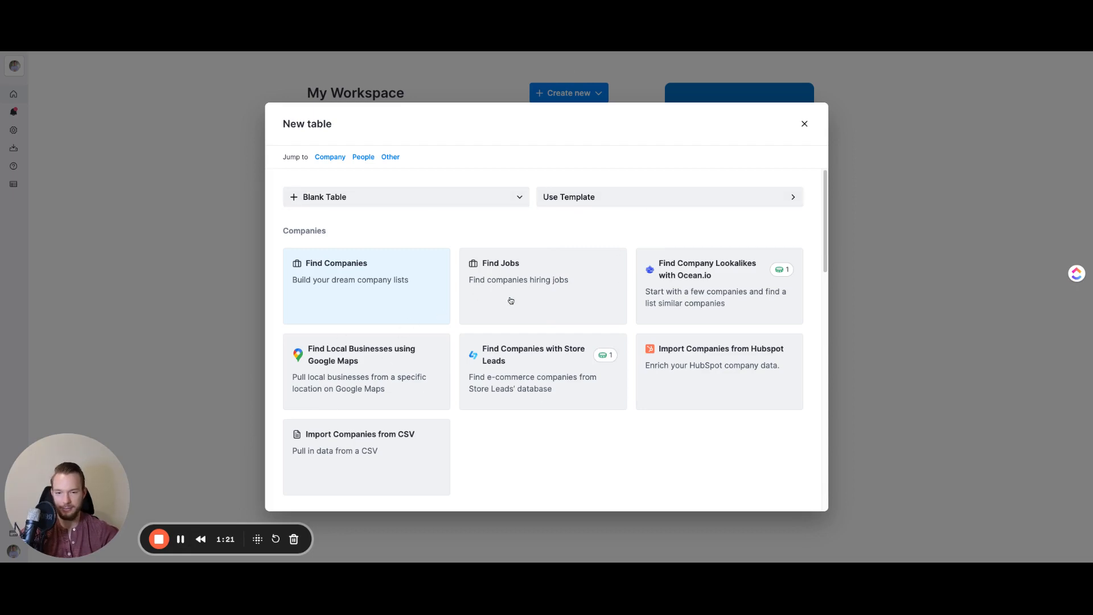
{"action": "scroll", "coordinate": [520, 327], "scroll_direction": "down", "scroll_amount": 10}
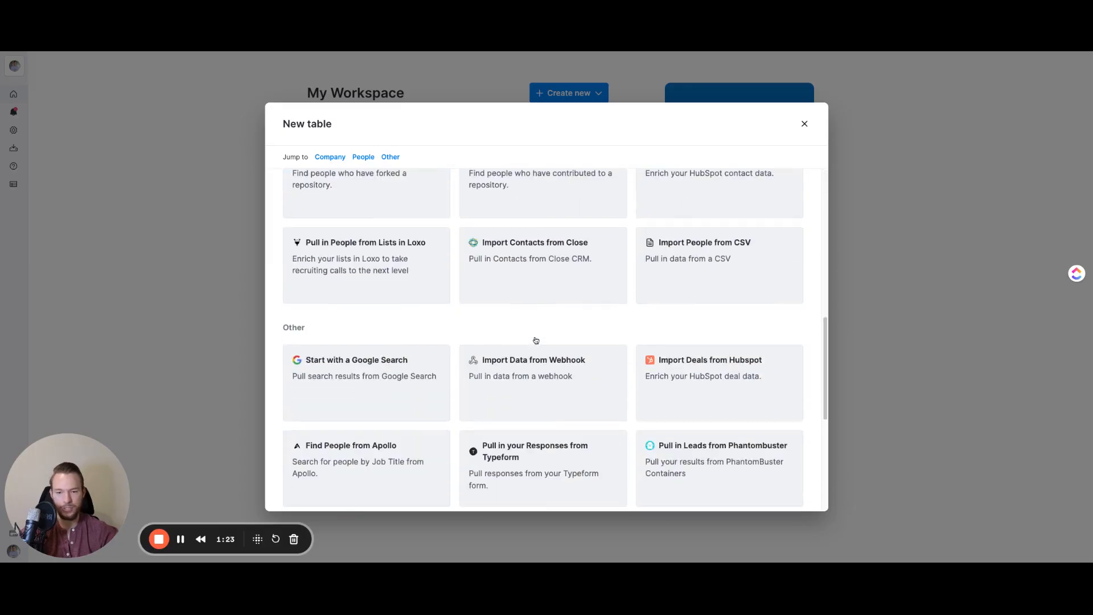
{"action": "scroll", "coordinate": [535, 340], "scroll_direction": "down", "scroll_amount": 4}
{"action": "scroll", "coordinate": [524, 324], "scroll_direction": "up", "scroll_amount": 15}
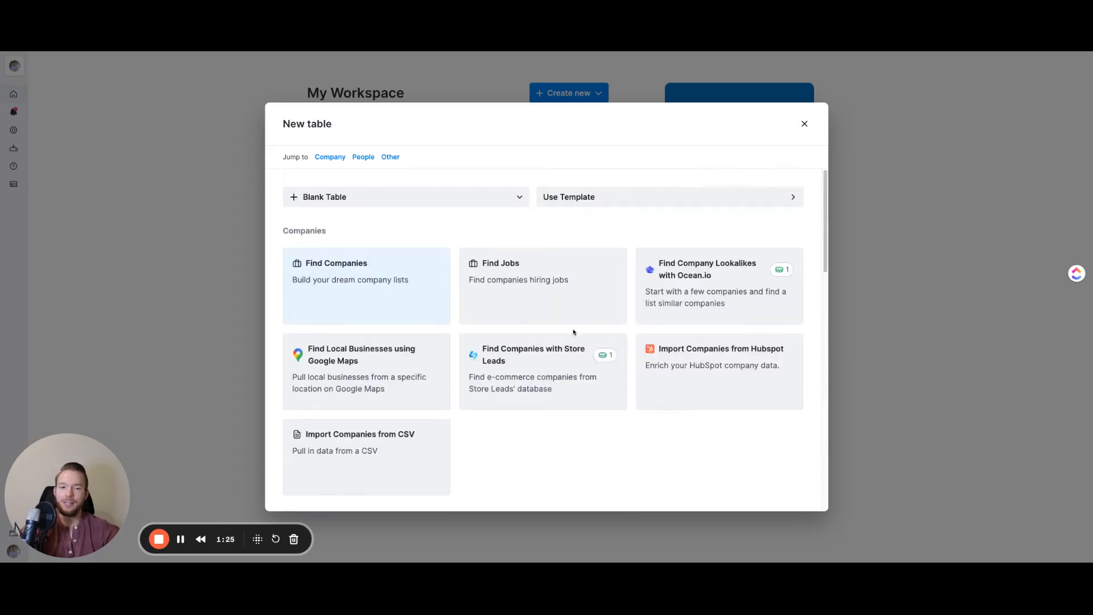
{"action": "scroll", "coordinate": [670, 349], "scroll_direction": "down", "scroll_amount": 2}
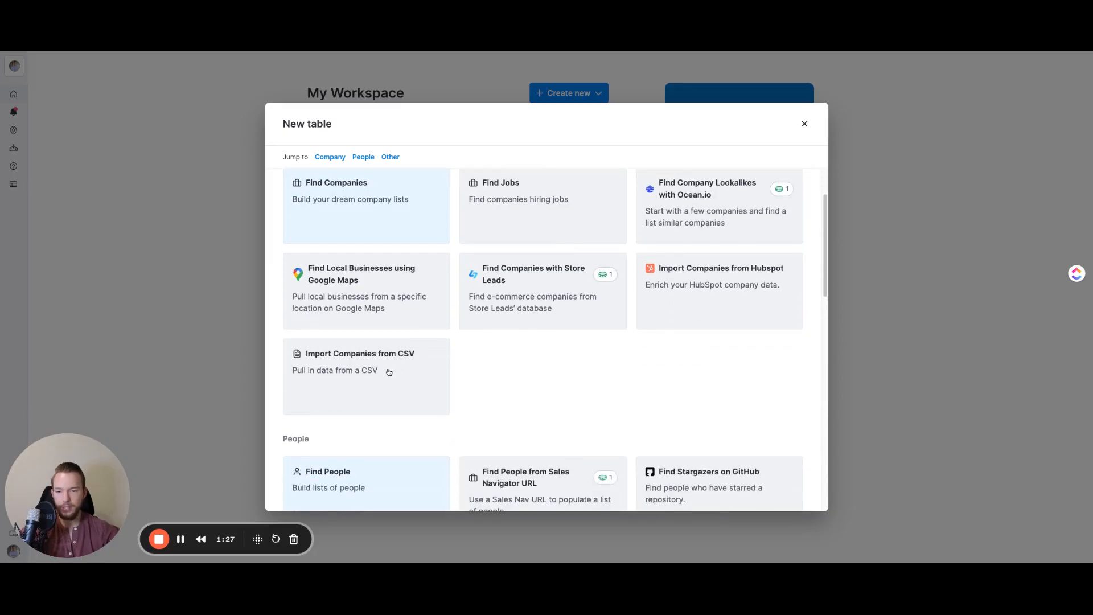
{"action": "scroll", "coordinate": [569, 307], "scroll_direction": "down", "scroll_amount": 5}
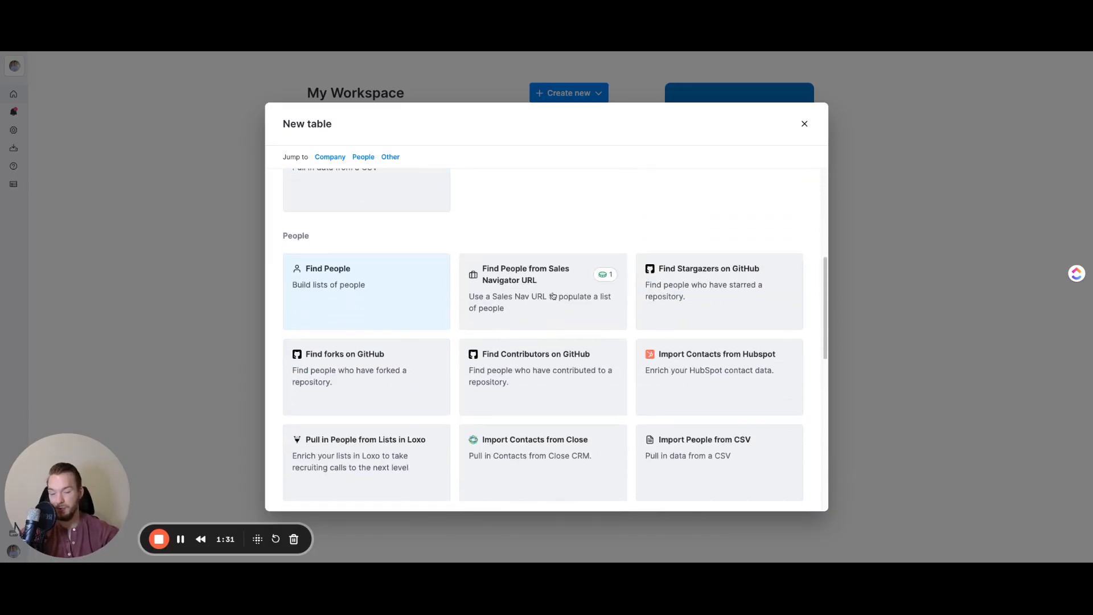
{"action": "scroll", "coordinate": [553, 296], "scroll_direction": "down", "scroll_amount": 5}
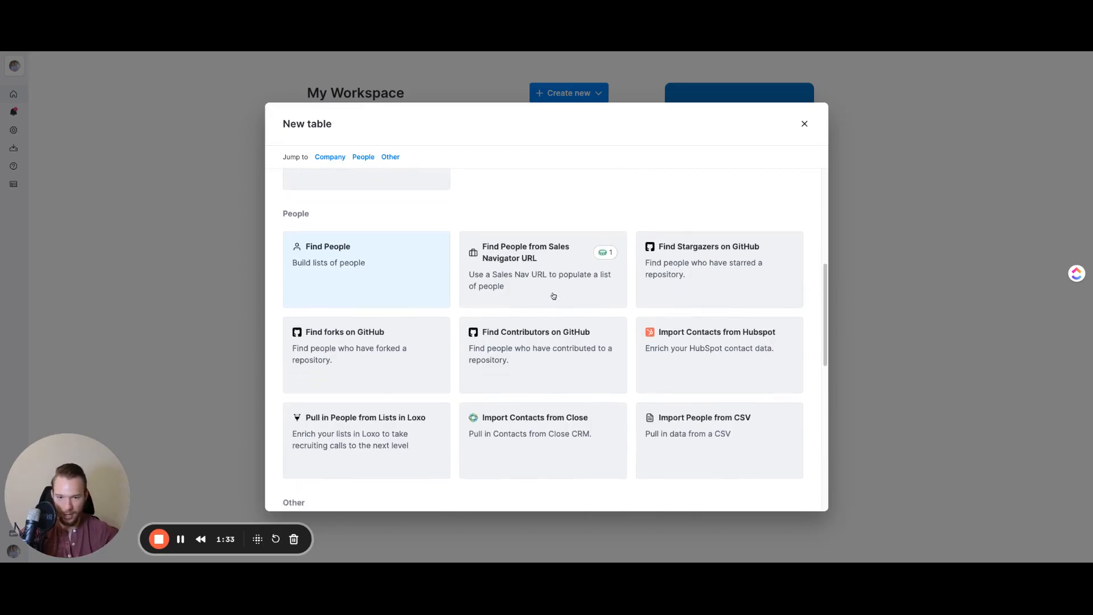
{"action": "scroll", "coordinate": [563, 300], "scroll_direction": "down", "scroll_amount": 2}
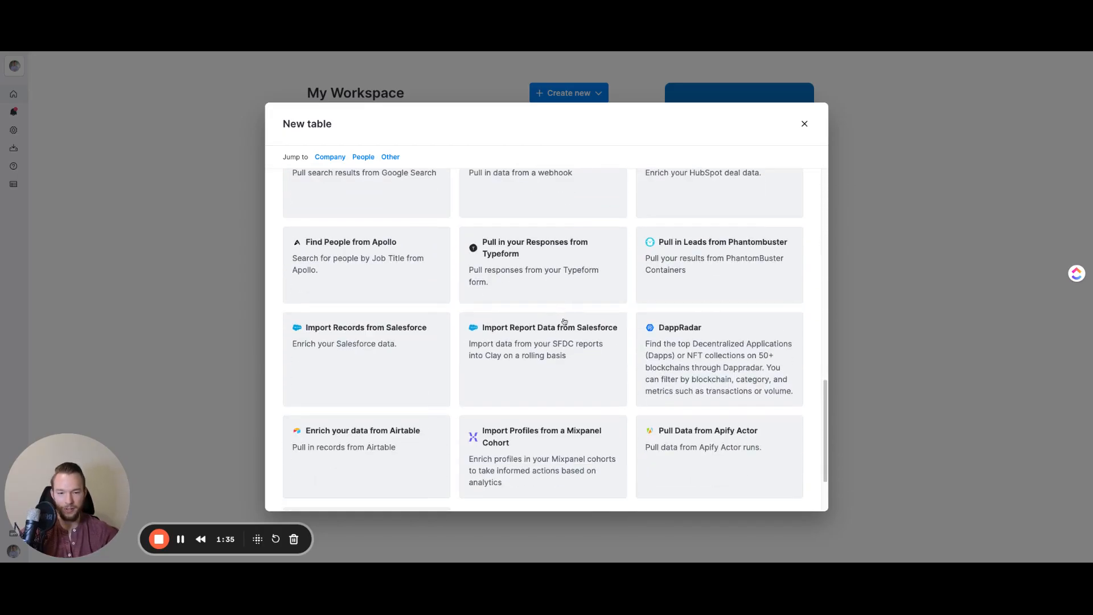
{"action": "scroll", "coordinate": [518, 371], "scroll_direction": "up", "scroll_amount": 3}
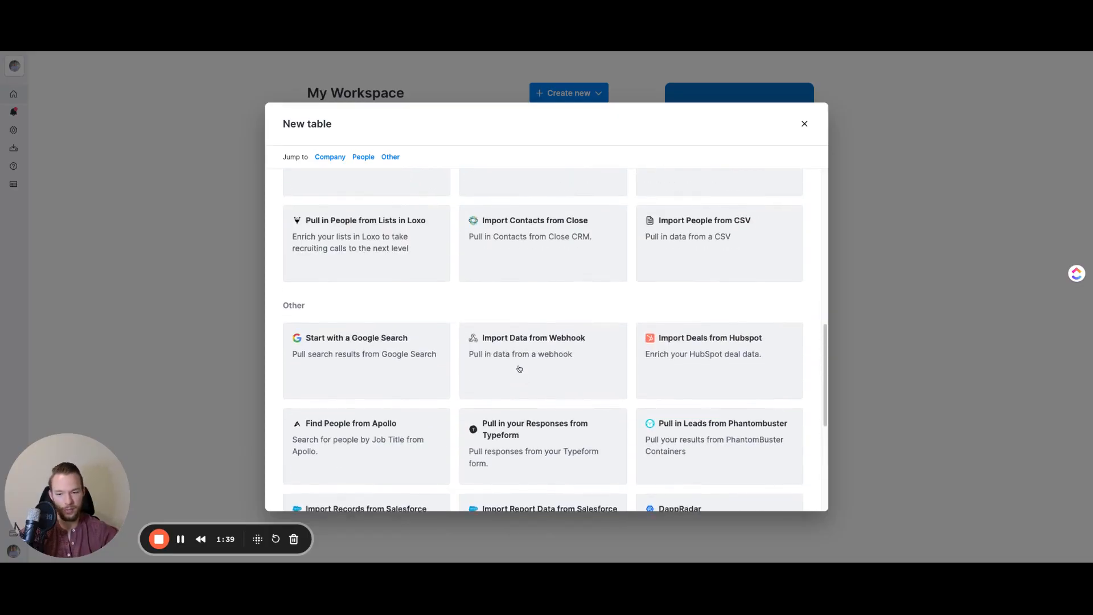
{"action": "scroll", "coordinate": [519, 370], "scroll_direction": "up", "scroll_amount": 5}
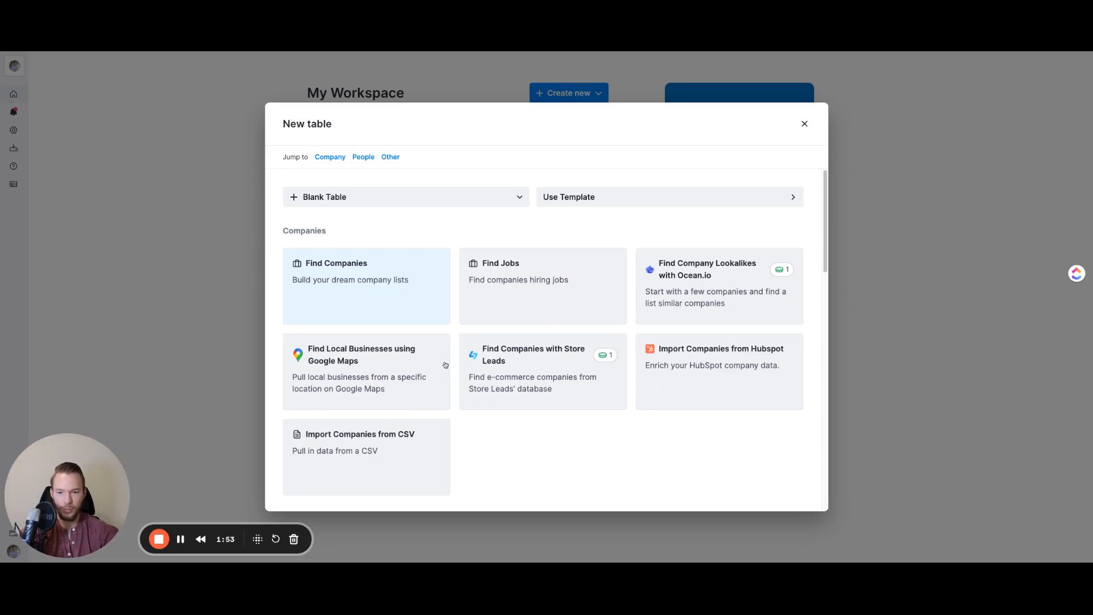
Start a Find Companies search and open the list of industries to include.
{"action": "left_click", "coordinate": [388, 306]}
{"action": "scroll", "coordinate": [239, 319], "scroll_direction": "up", "scroll_amount": 3}
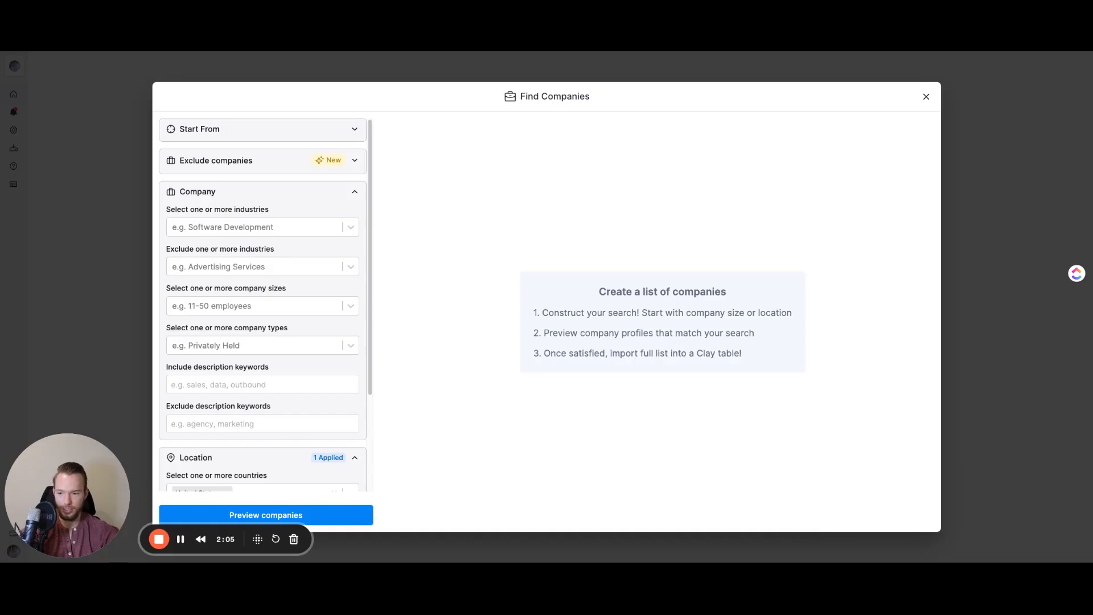
{"action": "left_click", "coordinate": [239, 227]}
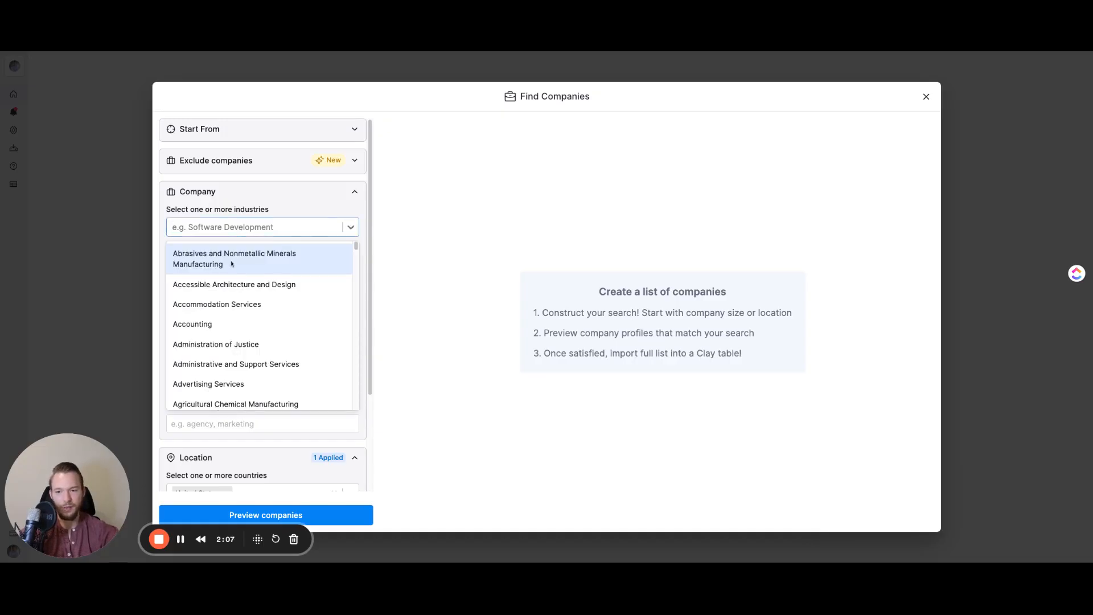
{"action": "scroll", "coordinate": [227, 342], "scroll_direction": "down", "scroll_amount": 10}
{"action": "scroll", "coordinate": [227, 341], "scroll_direction": "up", "scroll_amount": 10}
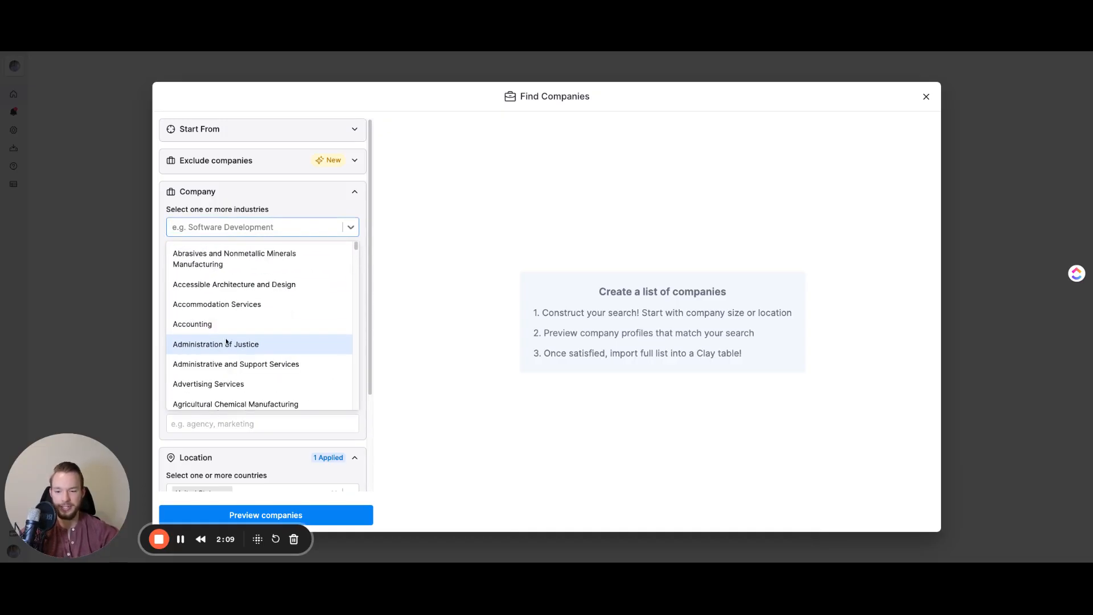
{"action": "type", "text": "software"}
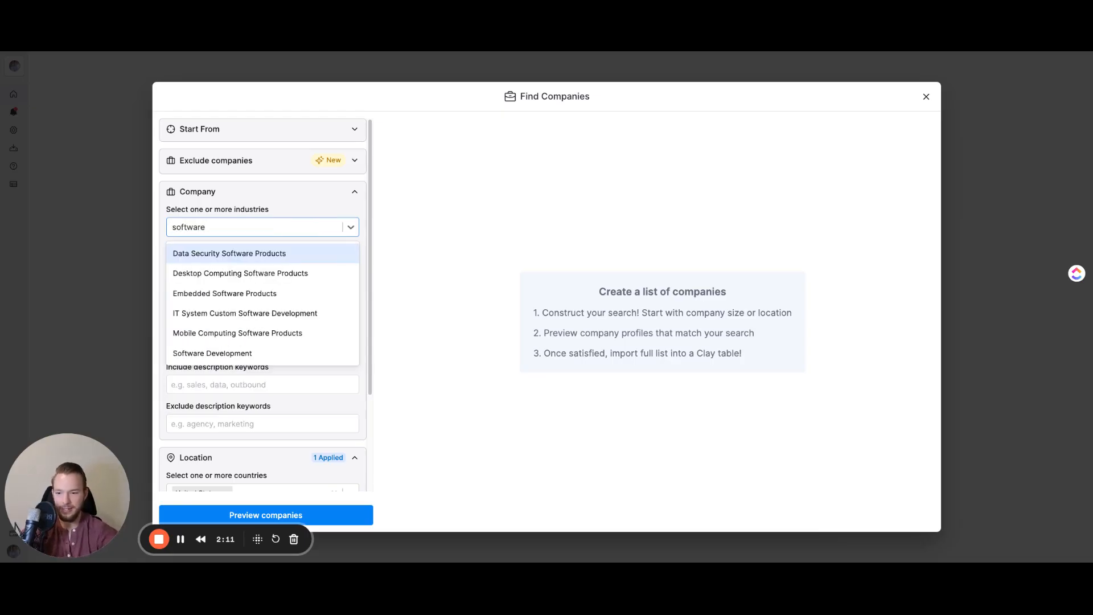
{"action": "key", "text": "BackSpace"}
{"action": "key", "text": "BackSpace"}
{"action": "key", "text": "BackSpace"}
{"action": "key", "text": "BackSpace"}
{"action": "key", "text": "BackSpace"}
{"action": "key", "text": "BackSpace"}
{"action": "key", "text": "BackSpace"}
{"action": "key", "text": "BackSpace"}
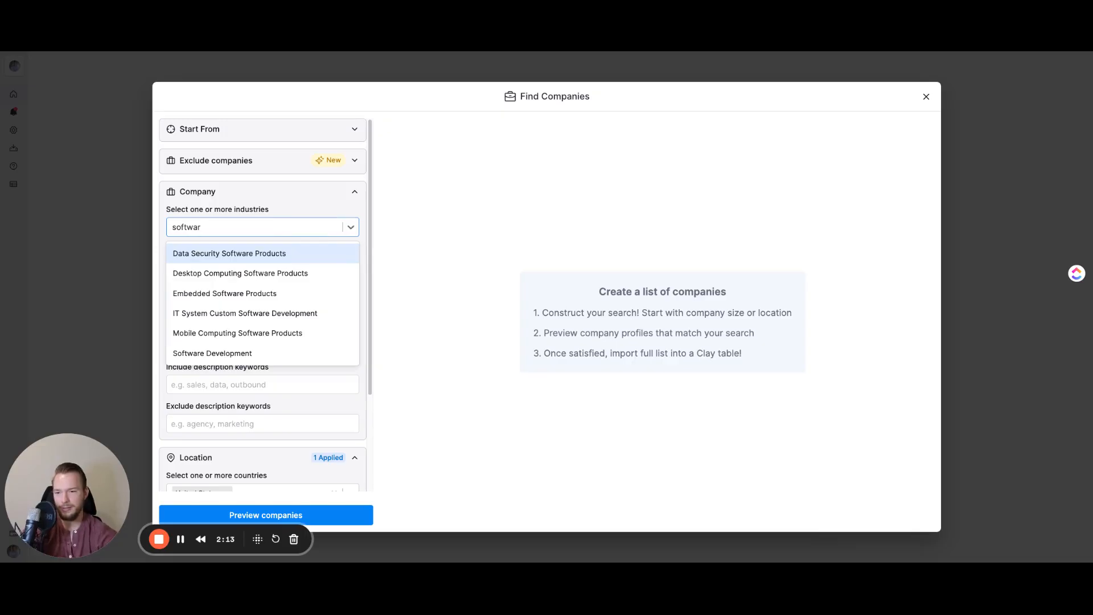
Find "internet" among the industries and include Technology, Information and Internet in the company filter.
{"action": "type", "text": "internet"}
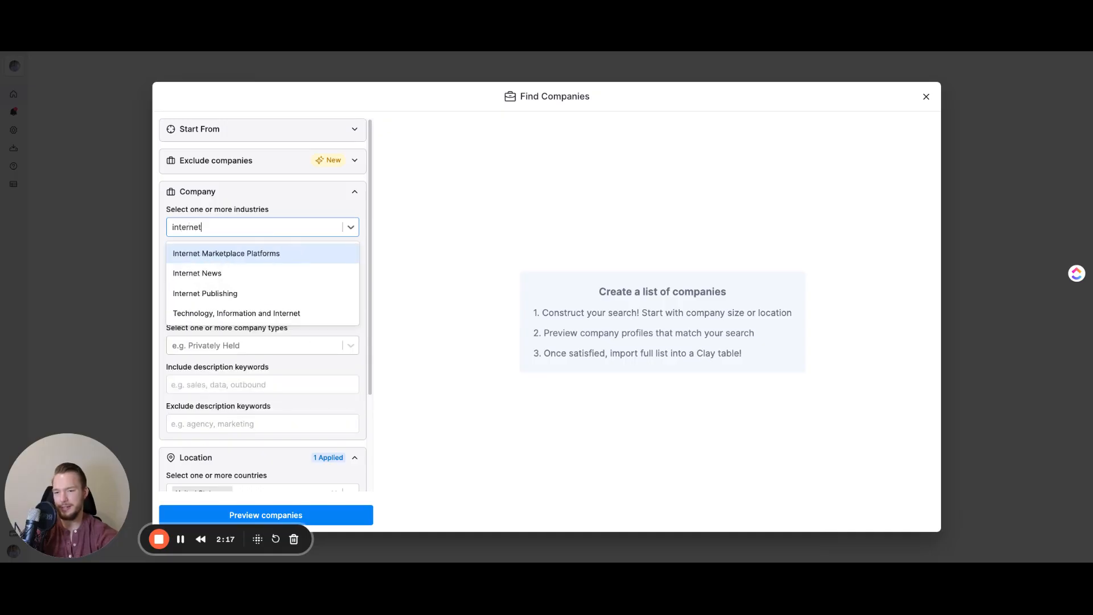
{"action": "key", "text": "Down"}
{"action": "key", "text": "Down"}
{"action": "key", "text": "Down"}
{"action": "key", "text": "Return"}
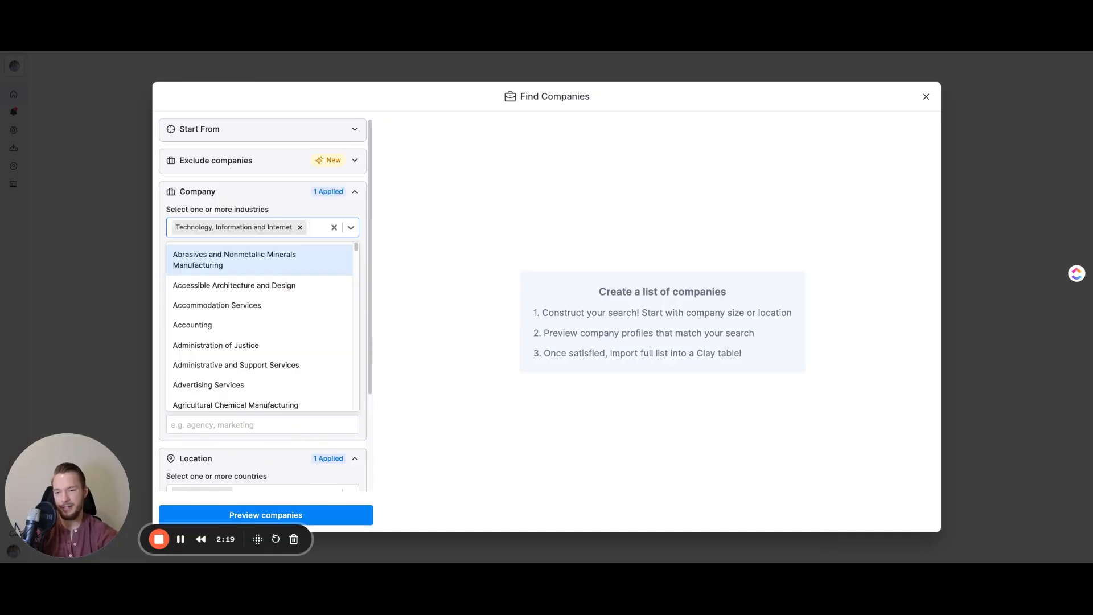
{"action": "key", "text": "Escape"}
Collapse the company filters, preview the matching companies and check the exact total of matching results.
{"action": "left_click", "coordinate": [263, 190]}
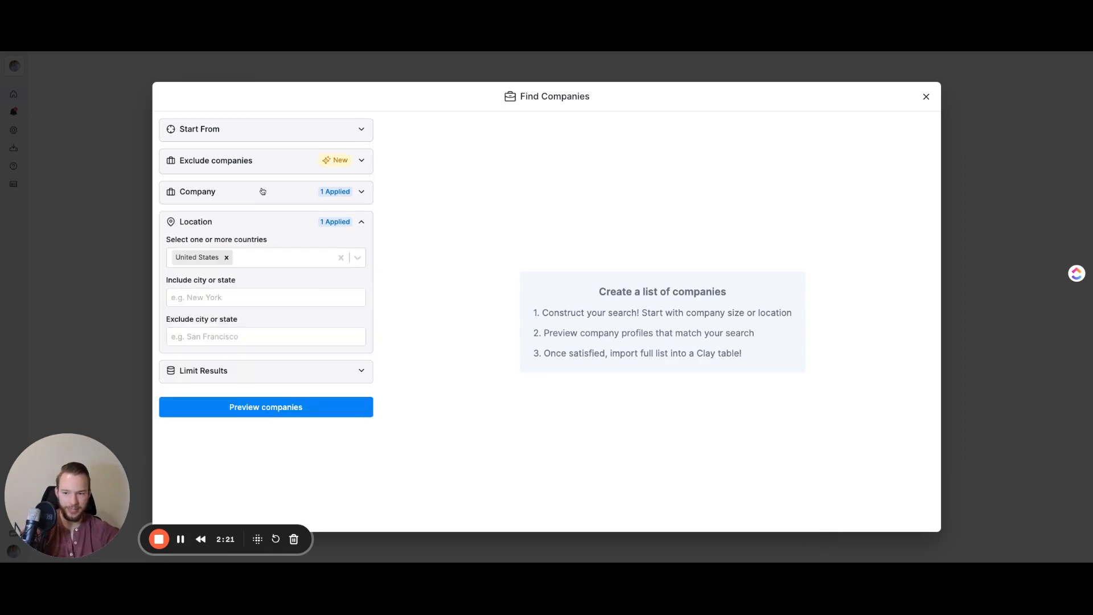
{"action": "left_click", "coordinate": [259, 408]}
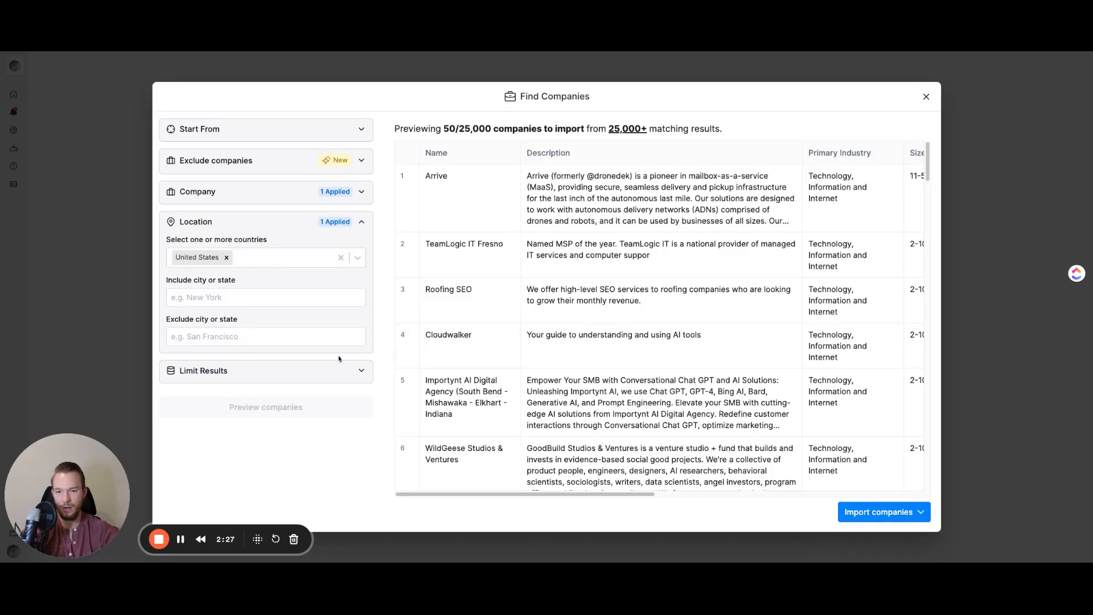
{"action": "mouse_move", "coordinate": [643, 133]}
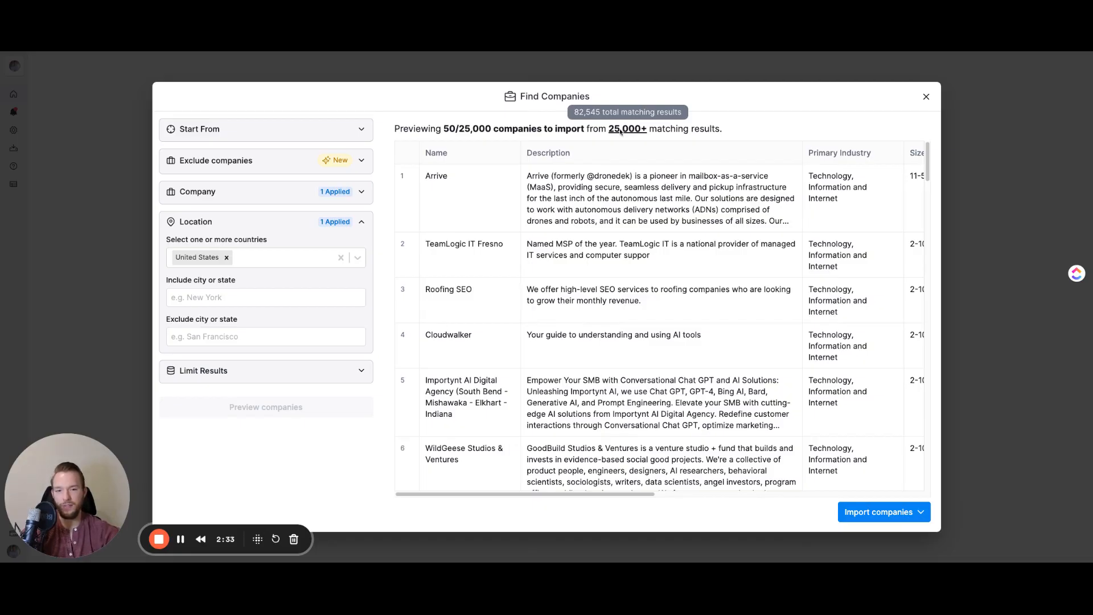
Expand the Limit Results, Company, Exclude companies and Start From filter sections to review their options.
{"action": "left_click", "coordinate": [224, 373]}
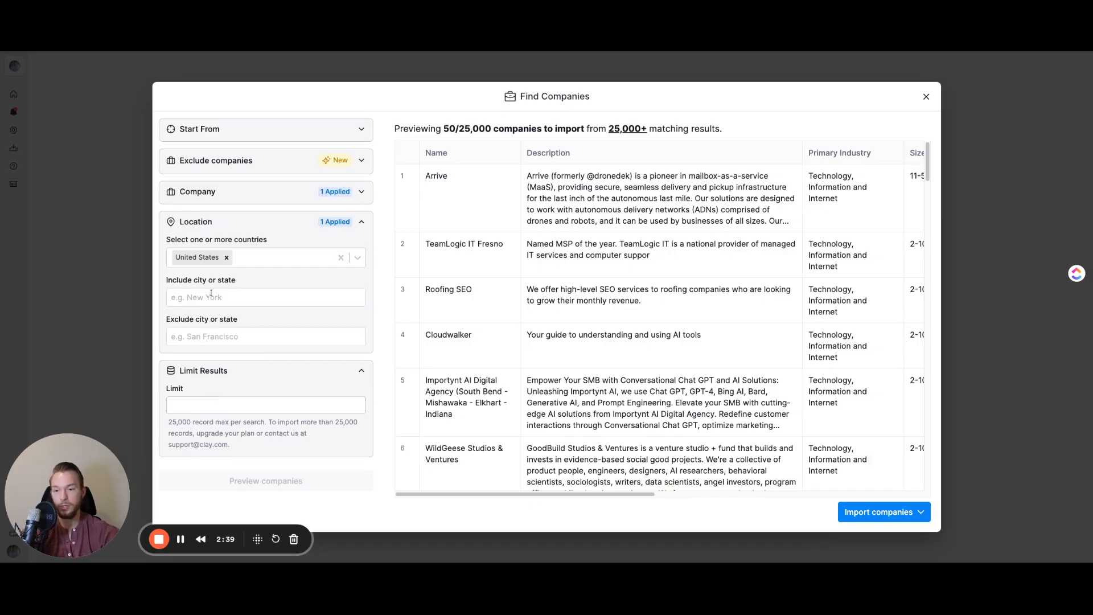
{"action": "left_click", "coordinate": [209, 197]}
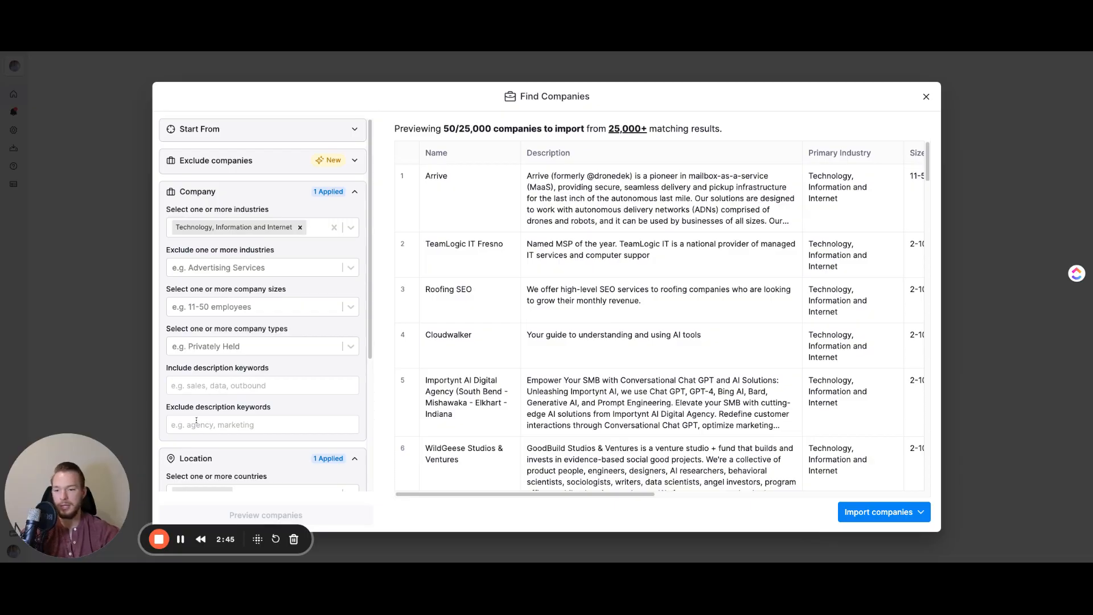
{"action": "left_click", "coordinate": [233, 162]}
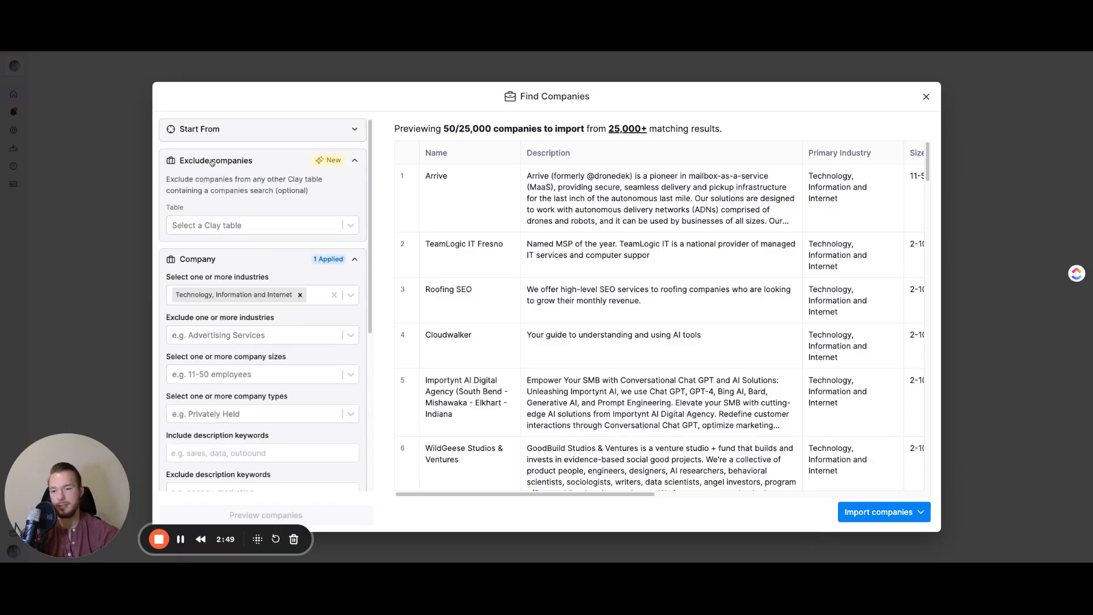
{"action": "left_click", "coordinate": [207, 131]}
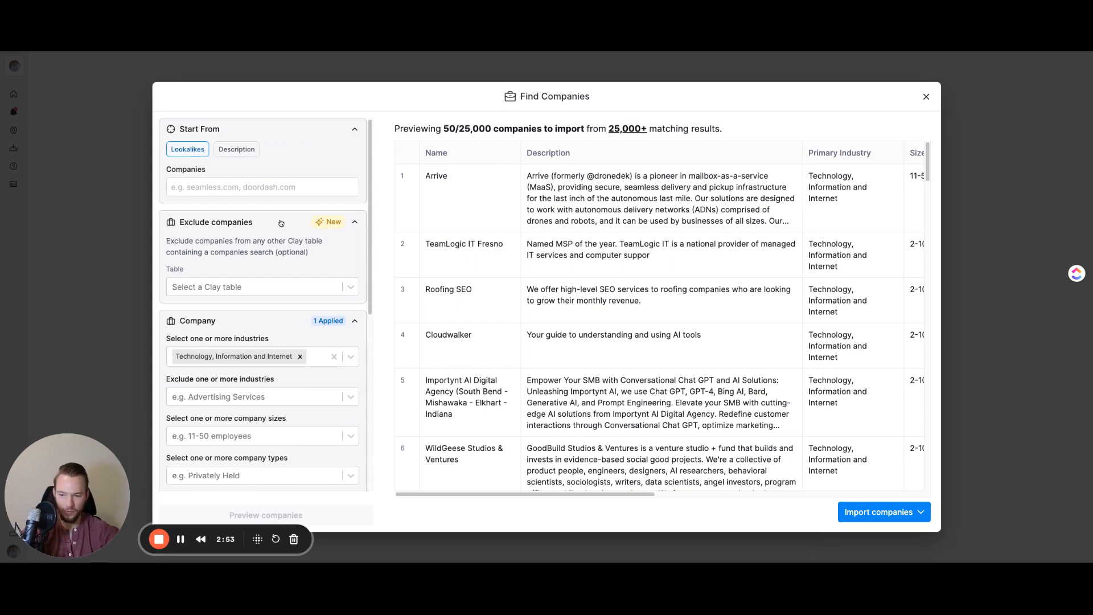
Limit the company search to 100 results and regenerate the preview.
{"action": "scroll", "coordinate": [292, 228], "scroll_direction": "down", "scroll_amount": 6}
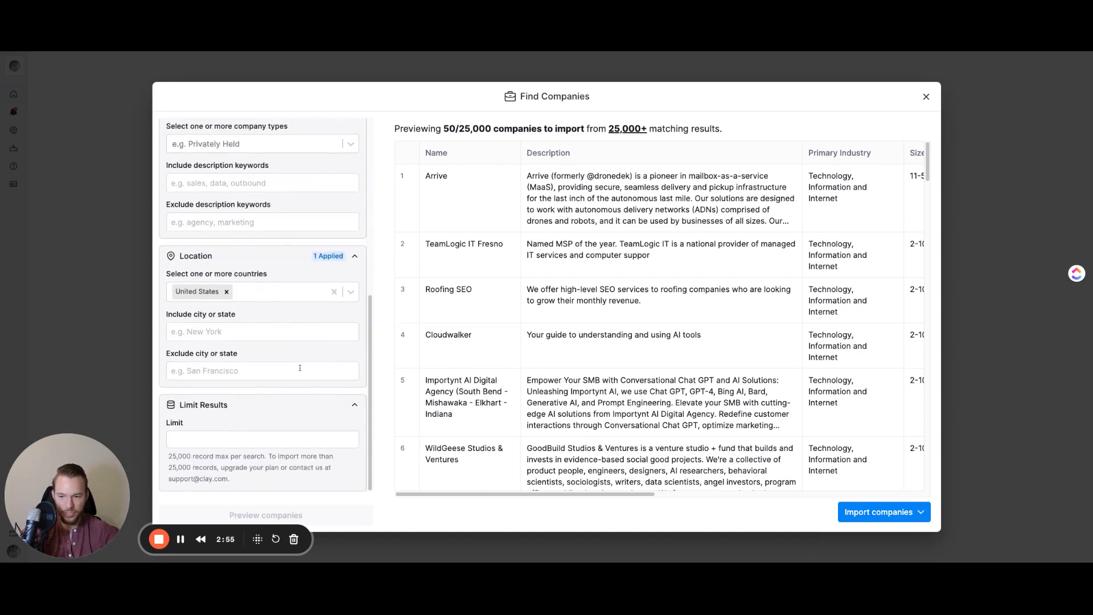
{"action": "left_click", "coordinate": [204, 442]}
{"action": "type", "text": "100"}
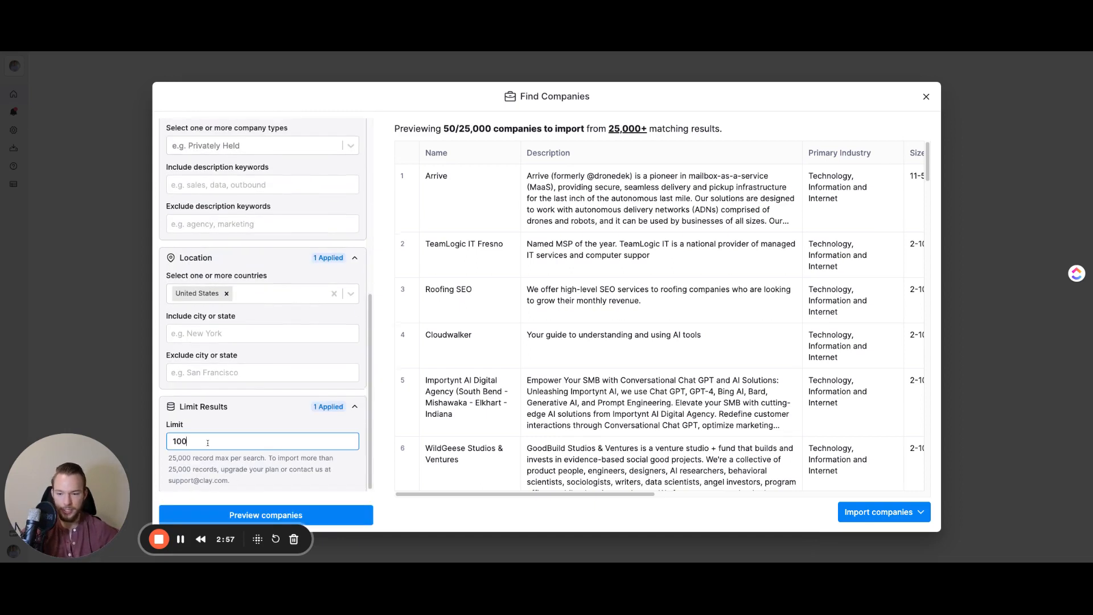
{"action": "left_click", "coordinate": [328, 508]}
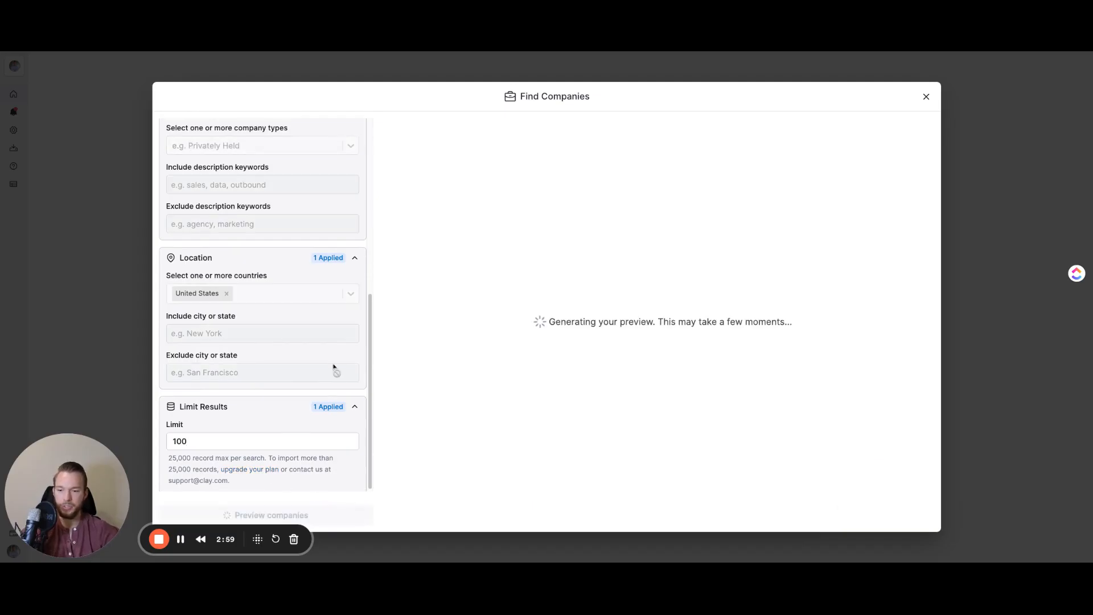
Import the 100 previewed companies to a new table with only the basic profile, without additional enrichments, and close the search summary.
{"action": "scroll", "coordinate": [511, 259], "scroll_direction": "right", "scroll_amount": 5}
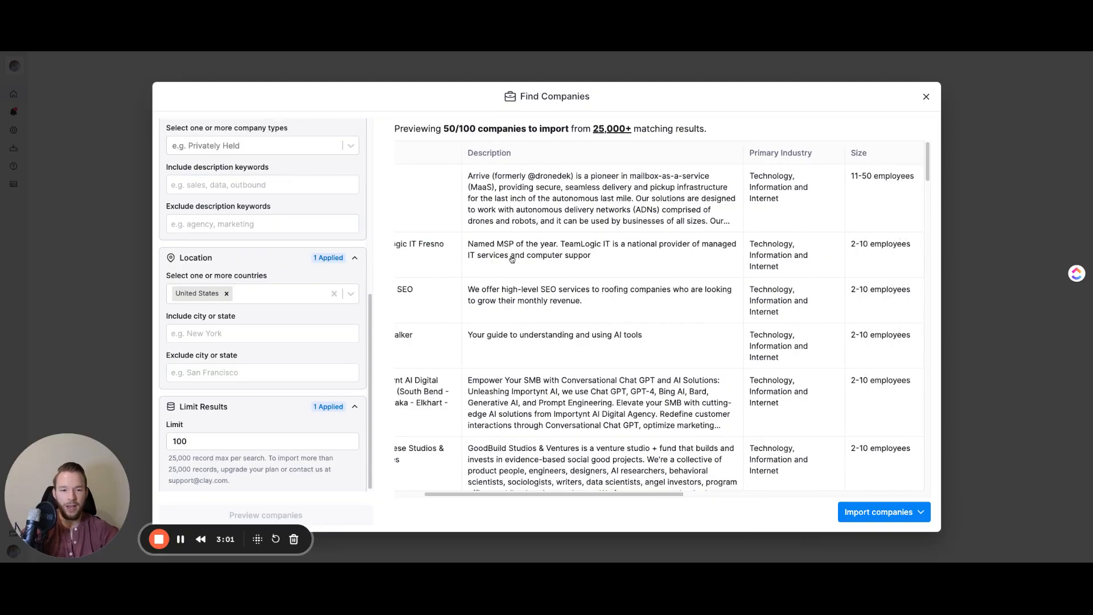
{"action": "scroll", "coordinate": [512, 259], "scroll_direction": "right", "scroll_amount": 3}
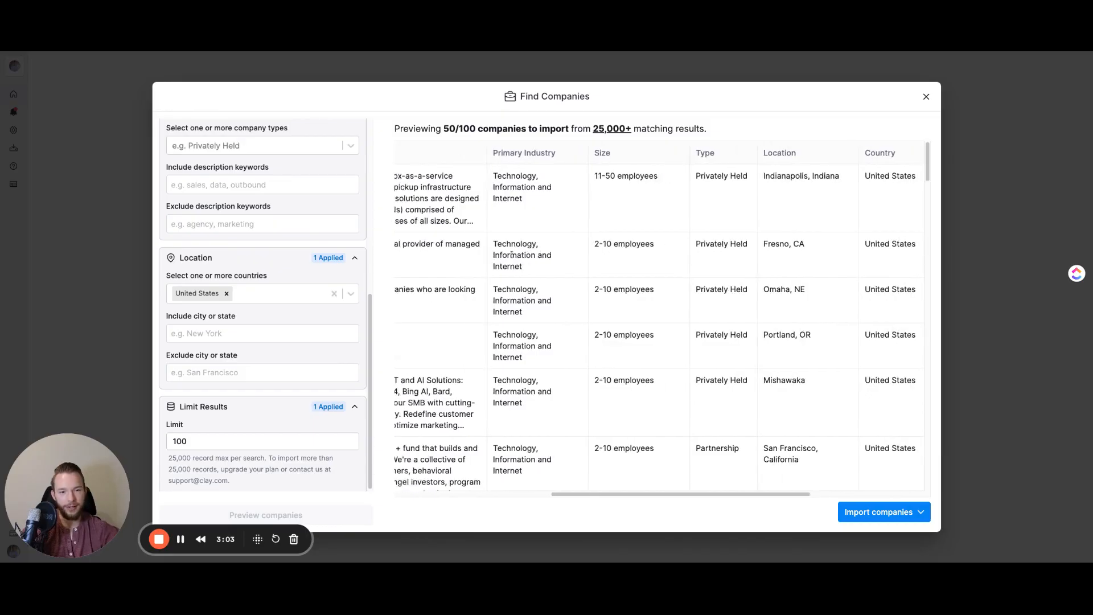
{"action": "scroll", "coordinate": [512, 258], "scroll_direction": "left", "scroll_amount": 8}
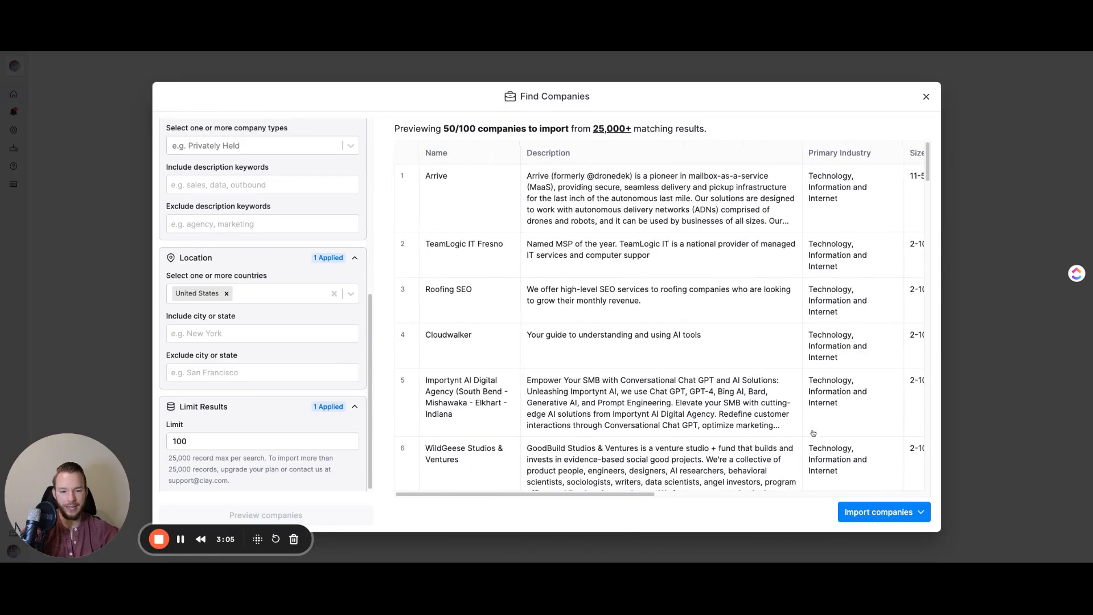
{"action": "left_click", "coordinate": [864, 515]}
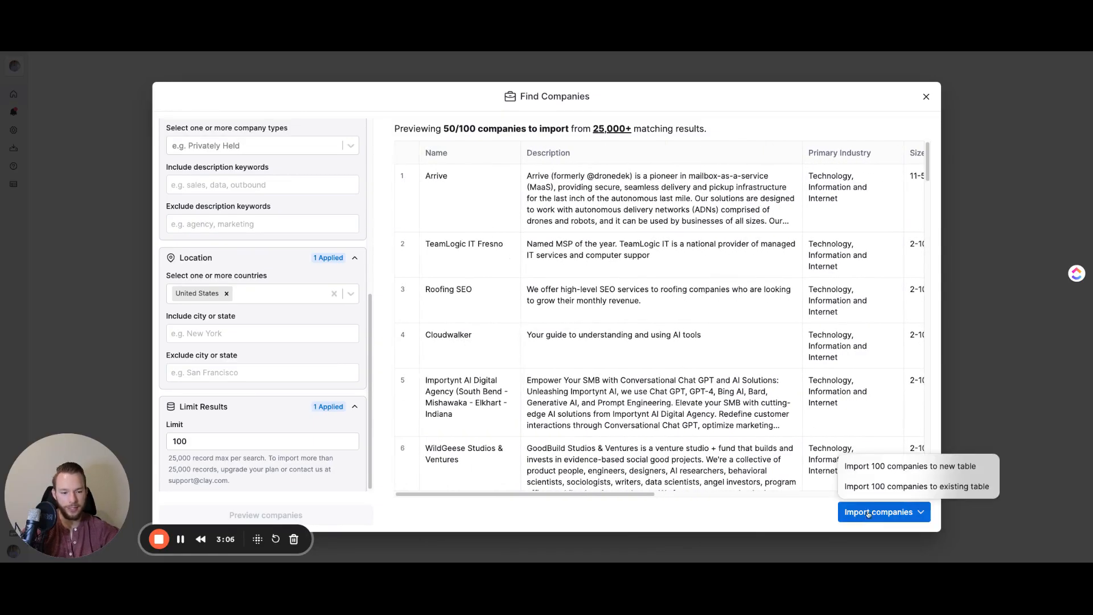
{"action": "left_click", "coordinate": [893, 468]}
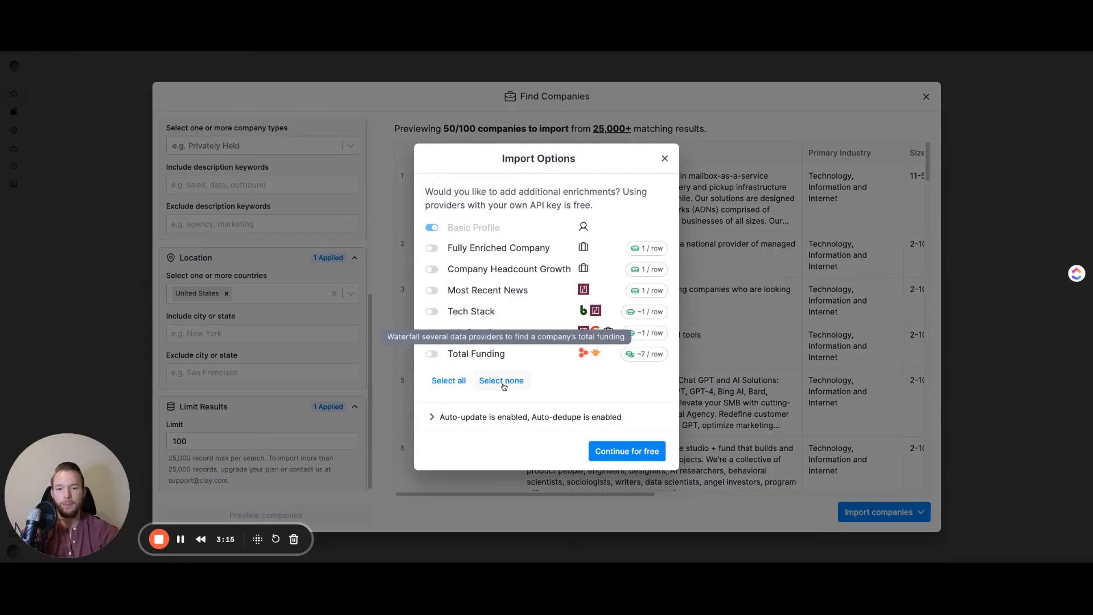
{"action": "left_click", "coordinate": [636, 456]}
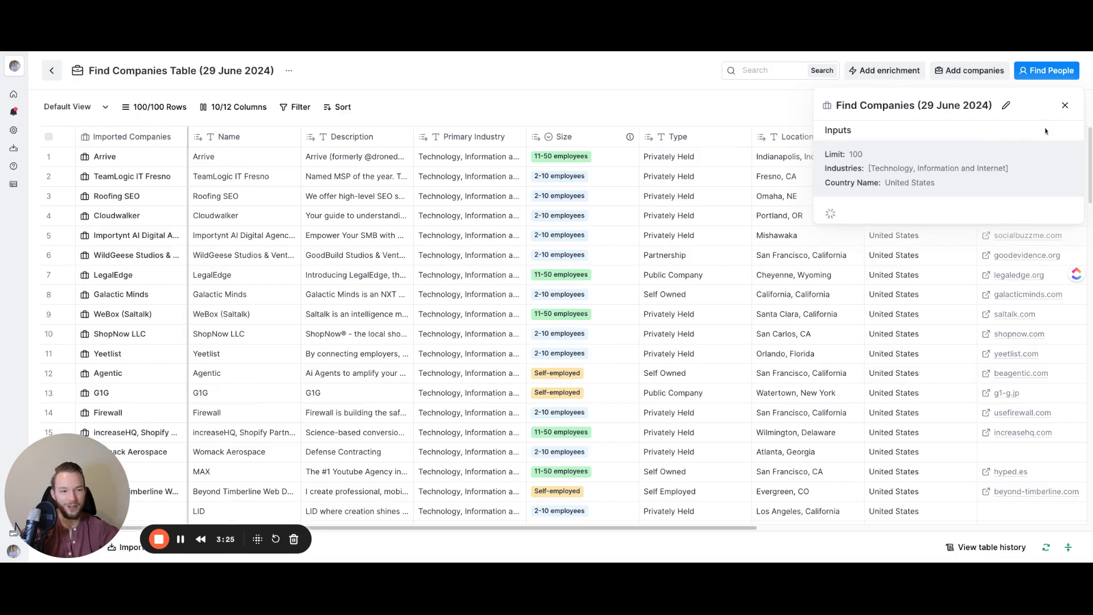
{"action": "left_click", "coordinate": [1065, 105]}
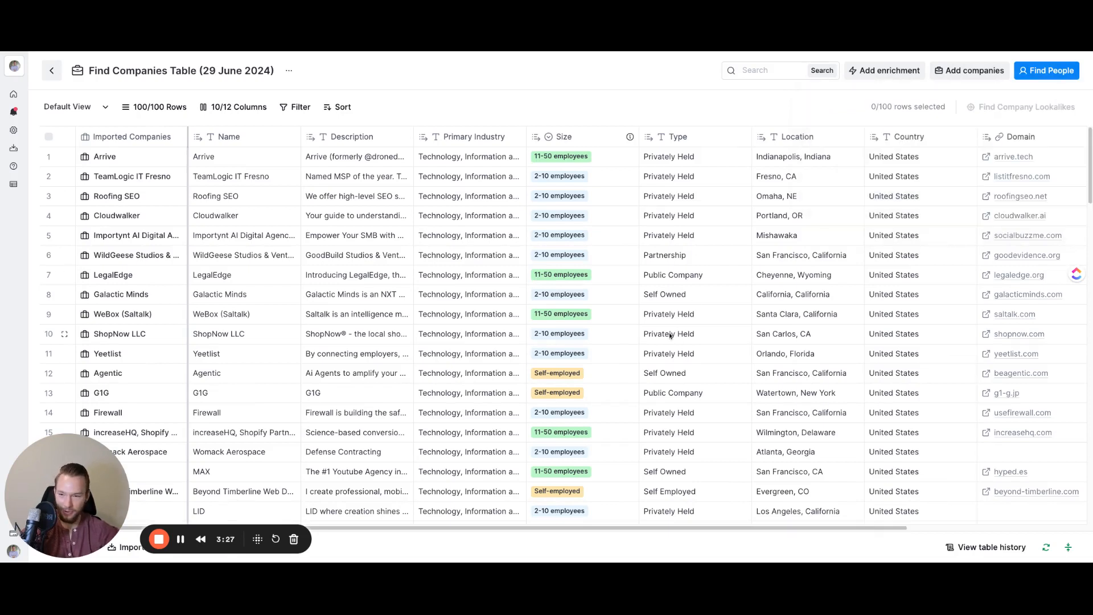
{"action": "mouse_move", "coordinate": [20, 93]}
{"action": "left_click_drag", "start_coordinate": [78, 490], "coordinate": [167, 427]}
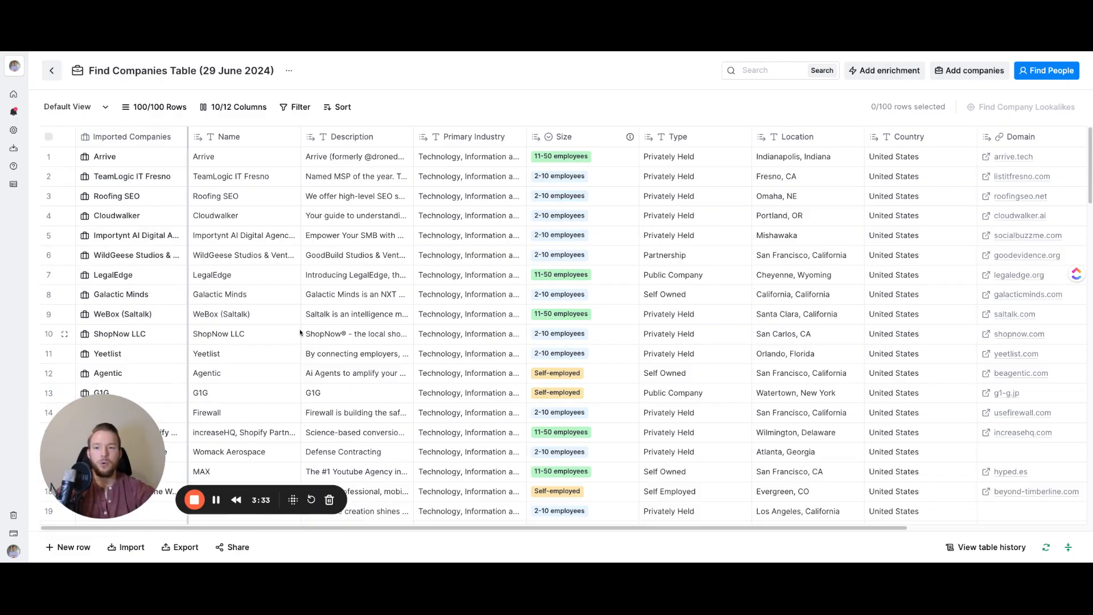
Return to the workspace home, start a new table, view the Find Local Businesses using Google Maps setup, and exit it without saving.
{"action": "left_click", "coordinate": [23, 93]}
{"action": "left_click", "coordinate": [576, 93]}
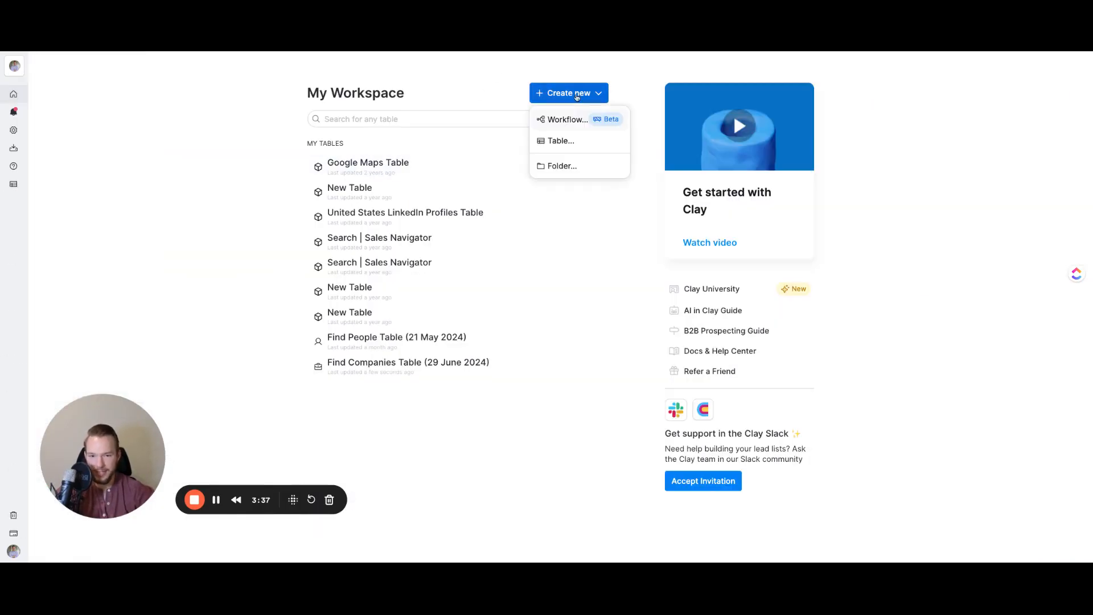
{"action": "left_click", "coordinate": [560, 139]}
{"action": "scroll", "coordinate": [510, 270], "scroll_direction": "down", "scroll_amount": 3}
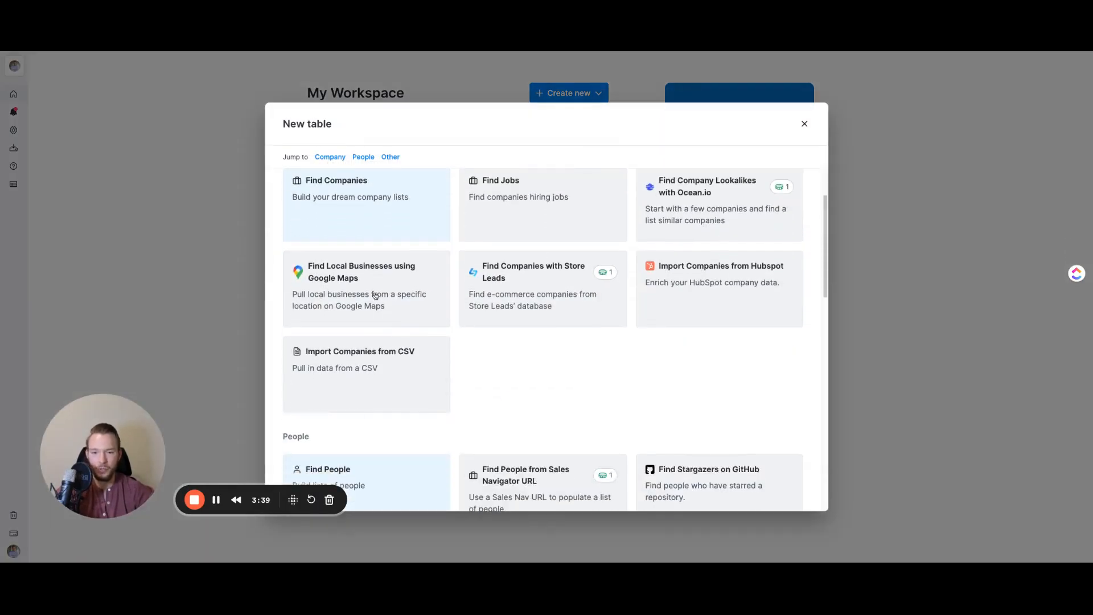
{"action": "left_click", "coordinate": [398, 310]}
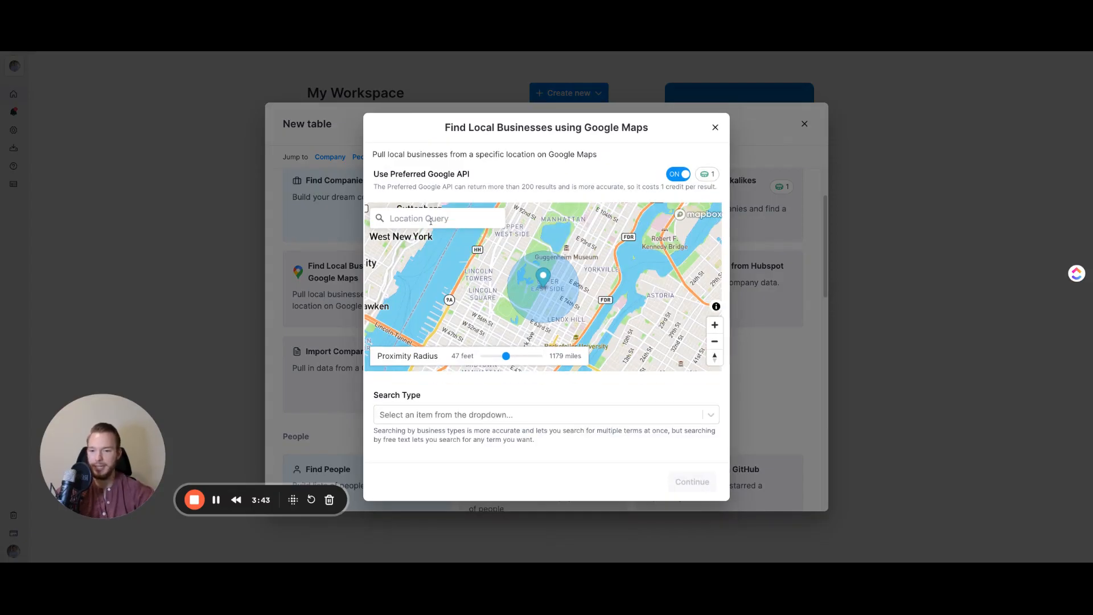
{"action": "left_click", "coordinate": [715, 127]}
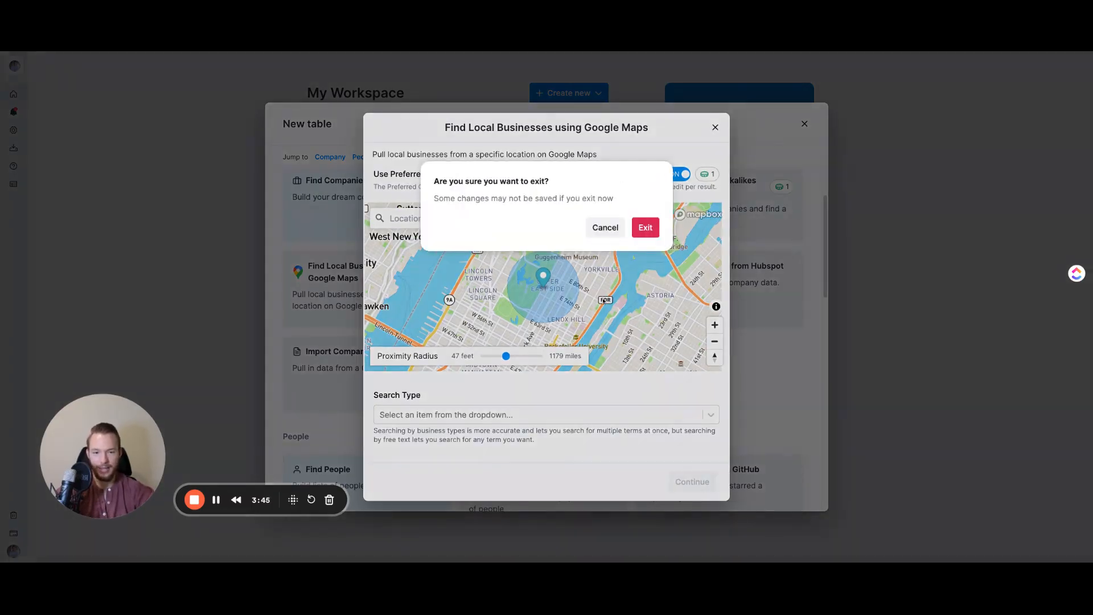
{"action": "left_click", "coordinate": [642, 227]}
Review the remaining people and other data sources available for a new table, and close the source list.
{"action": "scroll", "coordinate": [508, 336], "scroll_direction": "down", "scroll_amount": 5}
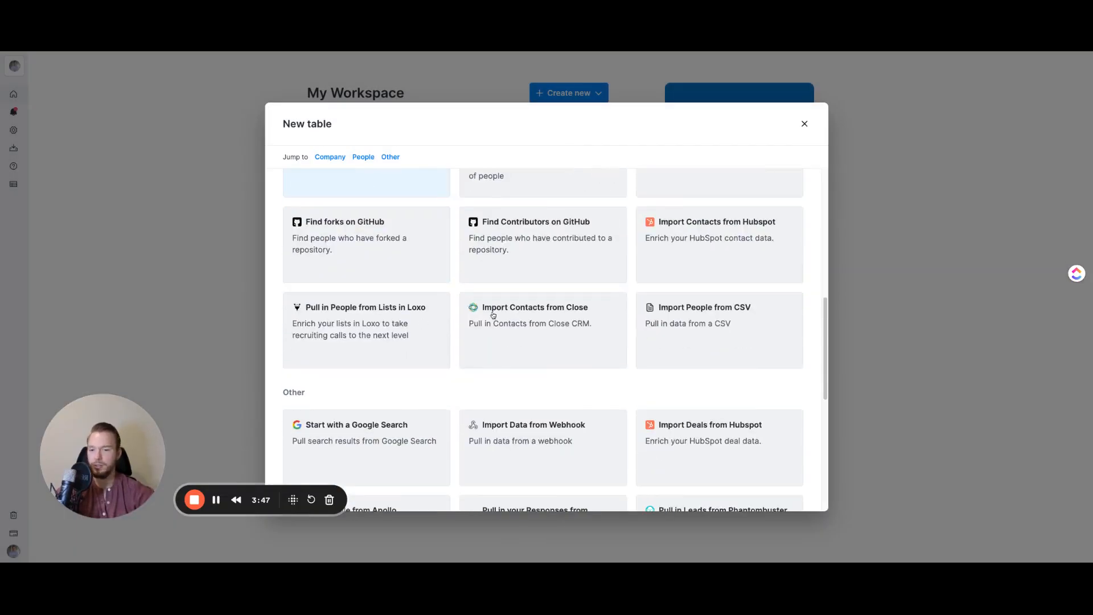
{"action": "scroll", "coordinate": [501, 317], "scroll_direction": "down", "scroll_amount": 4}
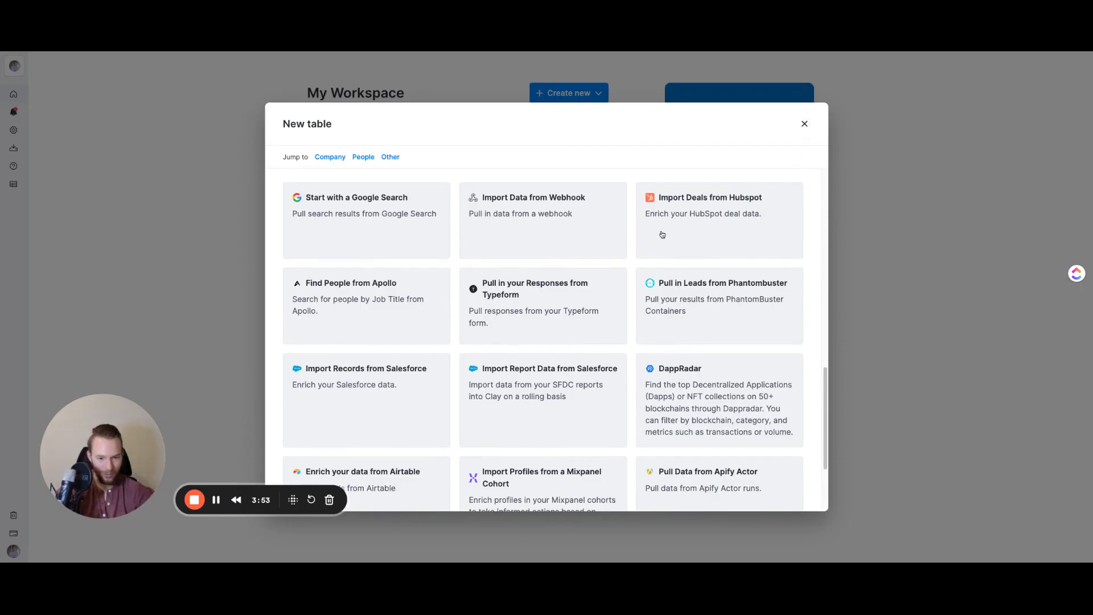
{"action": "scroll", "coordinate": [627, 303], "scroll_direction": "down", "scroll_amount": 2}
{"action": "scroll", "coordinate": [627, 304], "scroll_direction": "down", "scroll_amount": 1}
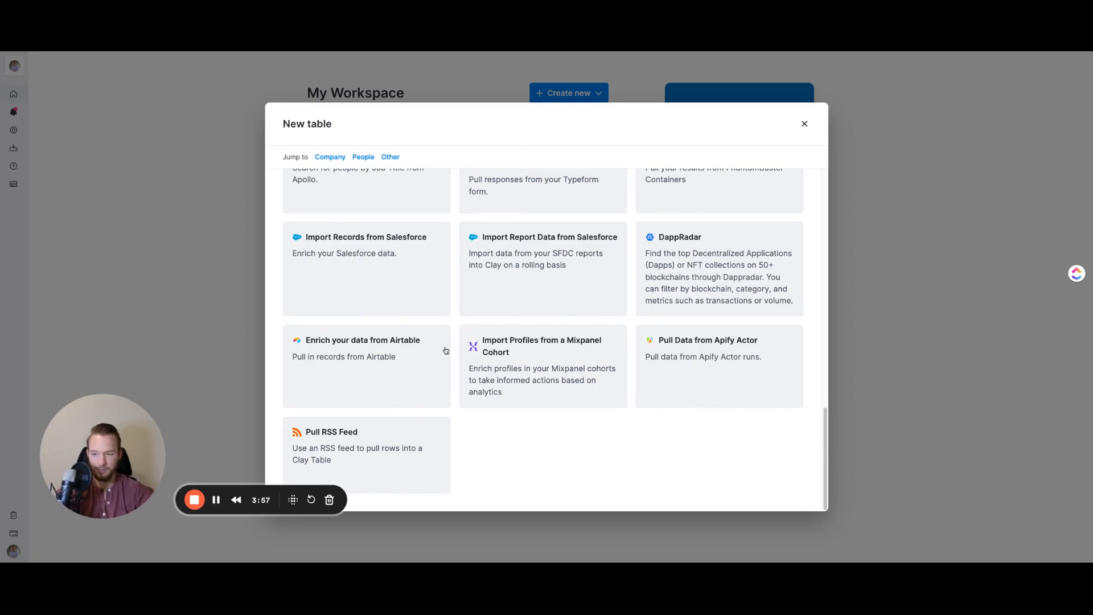
{"action": "scroll", "coordinate": [608, 356], "scroll_direction": "up", "scroll_amount": 5}
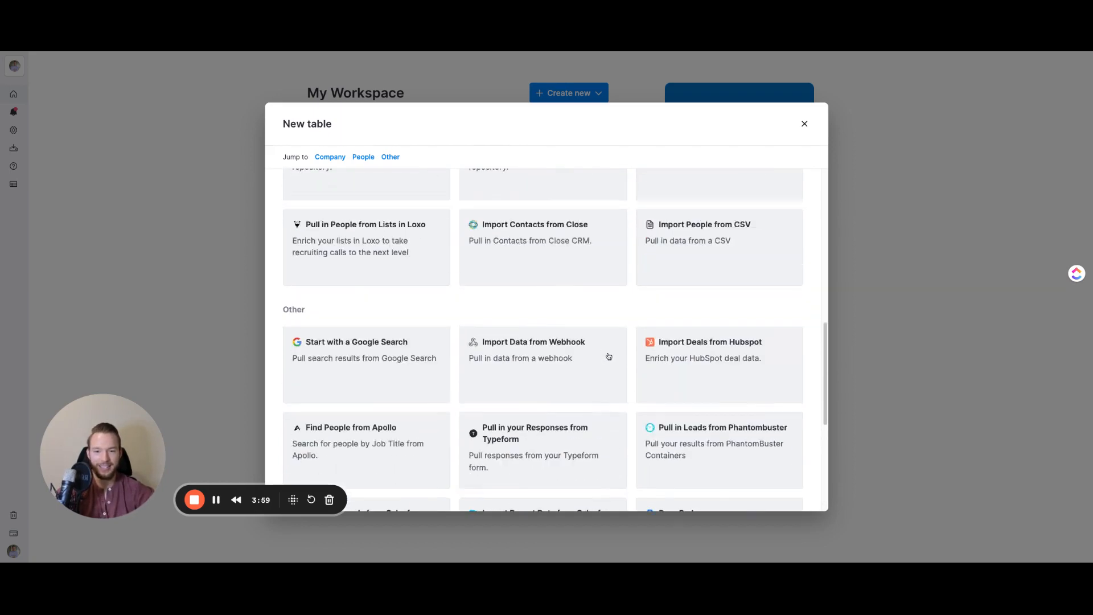
{"action": "left_click", "coordinate": [805, 123]}
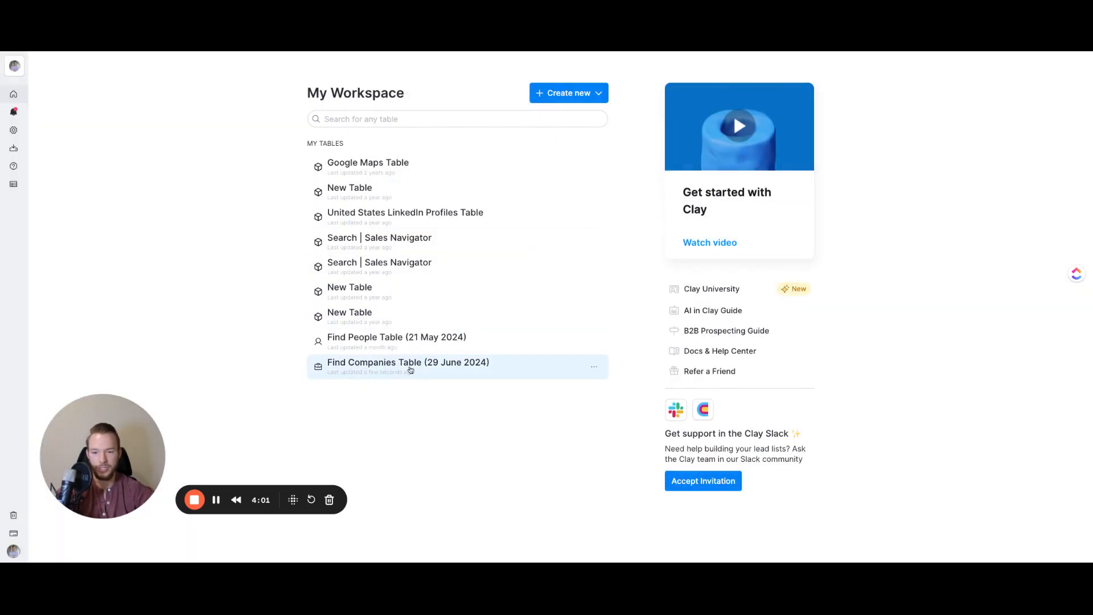
Open Find Companies Table (29 June 2024) and review its columns through Domain and LinkedIn URL.
{"action": "left_click", "coordinate": [411, 370]}
{"action": "left_click_drag", "start_coordinate": [270, 238], "coordinate": [808, 254]}
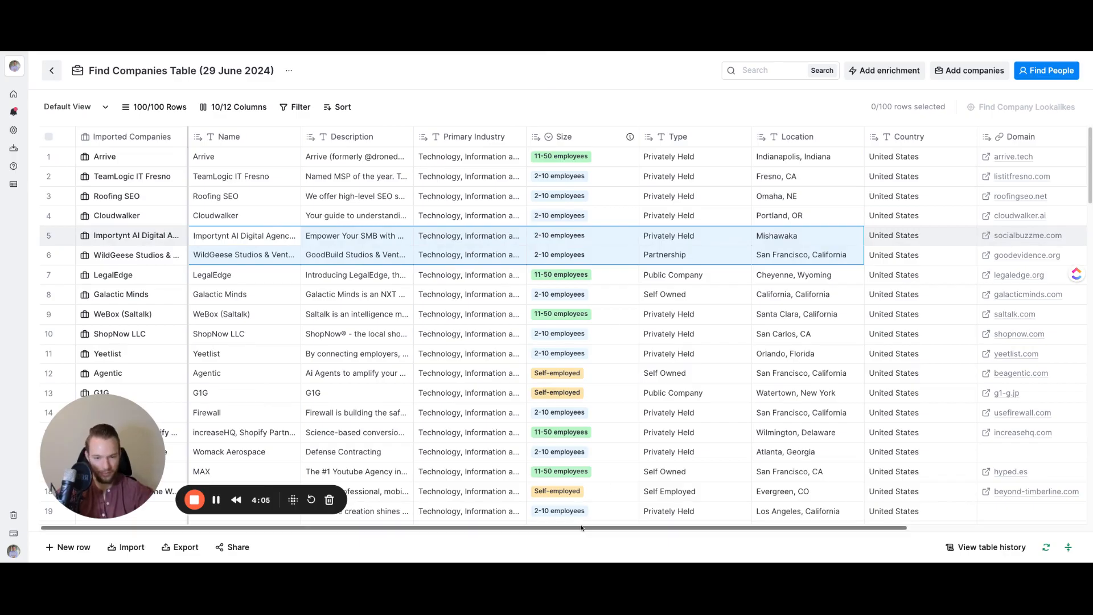
{"action": "left_click_drag", "start_coordinate": [581, 527], "coordinate": [840, 525]}
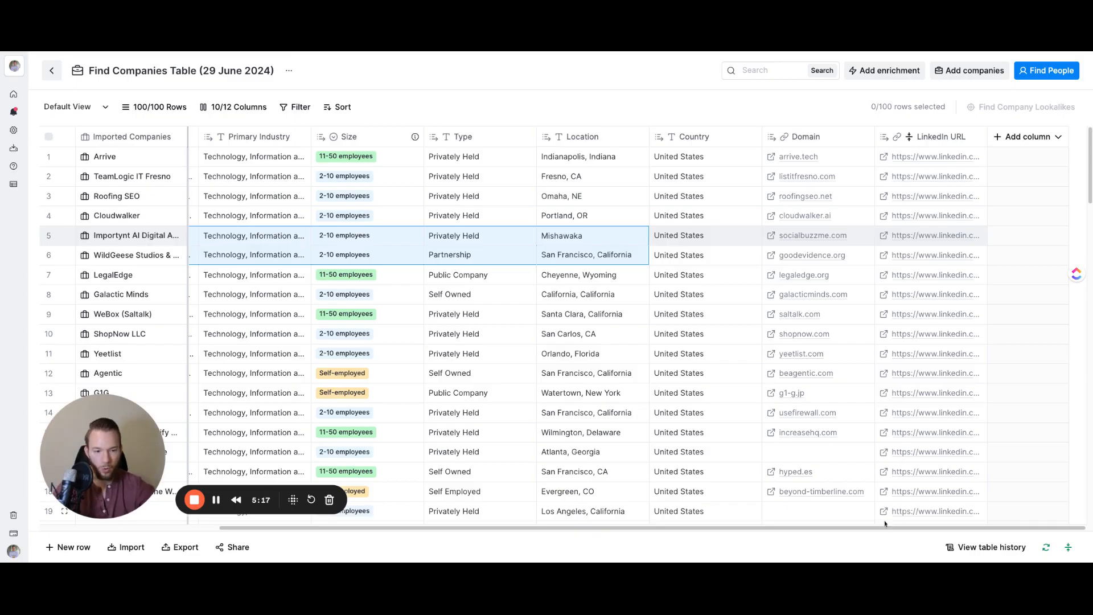
{"action": "left_click_drag", "start_coordinate": [884, 524], "coordinate": [908, 542]}
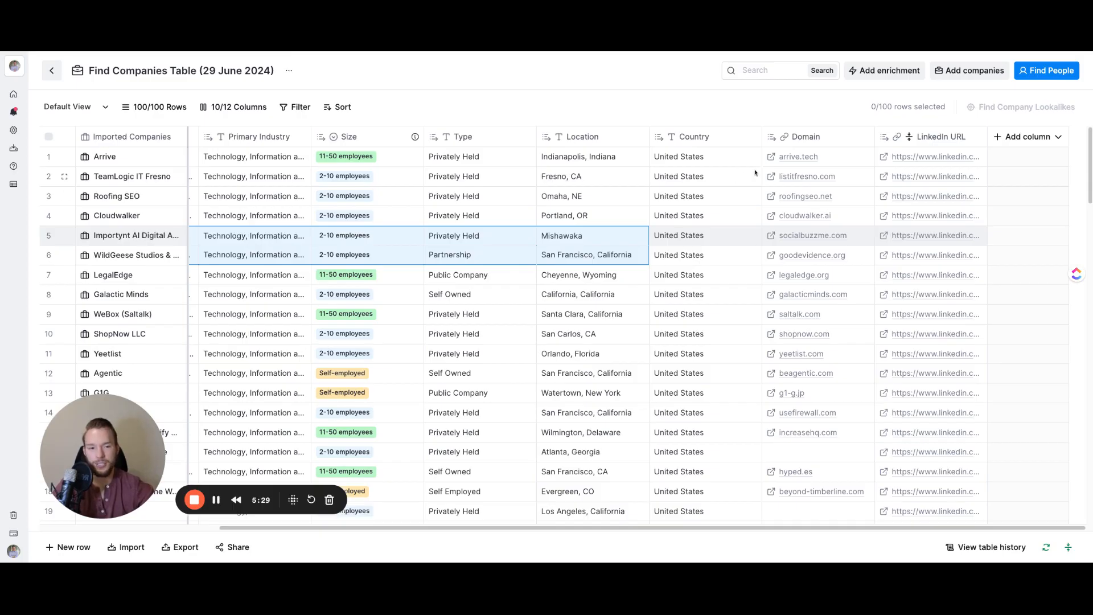
{"action": "left_click_drag", "start_coordinate": [780, 159], "coordinate": [799, 180]}
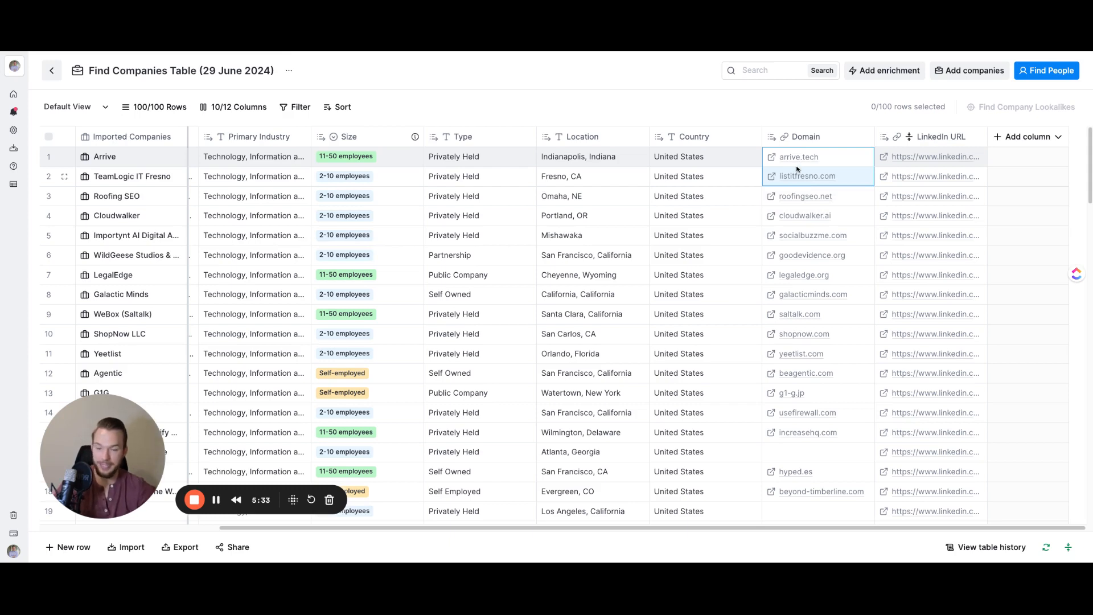
Search the enrichments for builtwith, choose BuiltWith's Find Technology Stack as a new column, and view its API key account options.
{"action": "left_click", "coordinate": [1012, 140]}
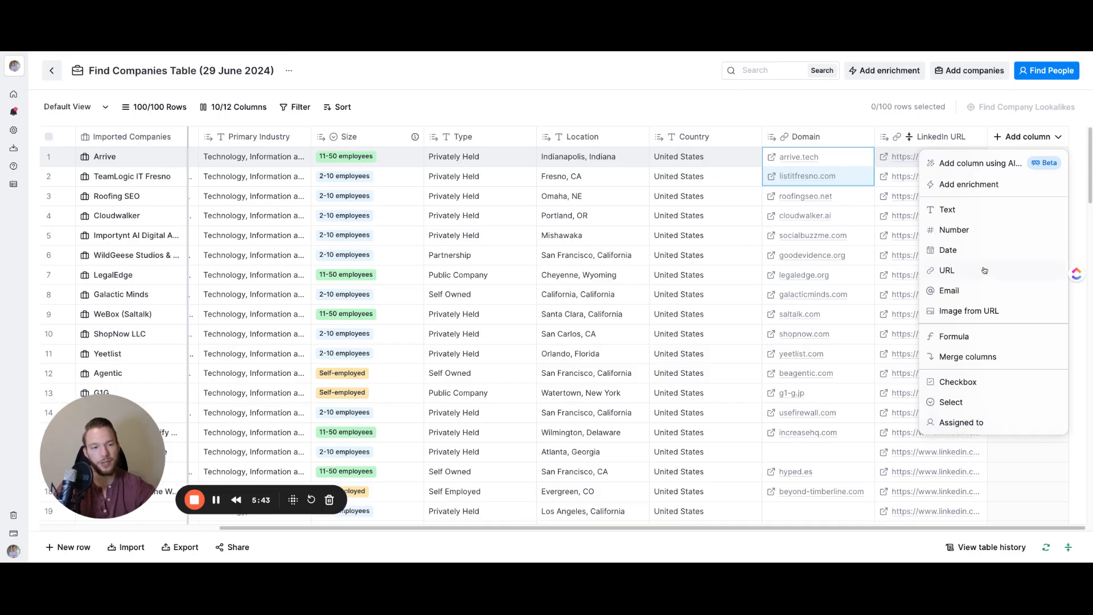
{"action": "left_click", "coordinate": [969, 186]}
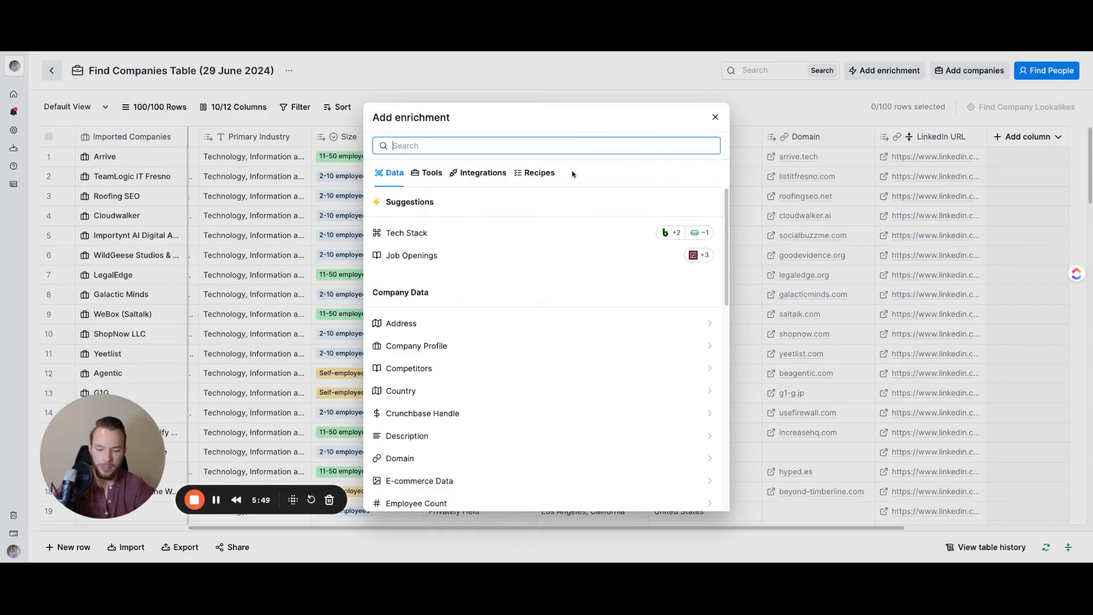
{"action": "type", "text": "build"}
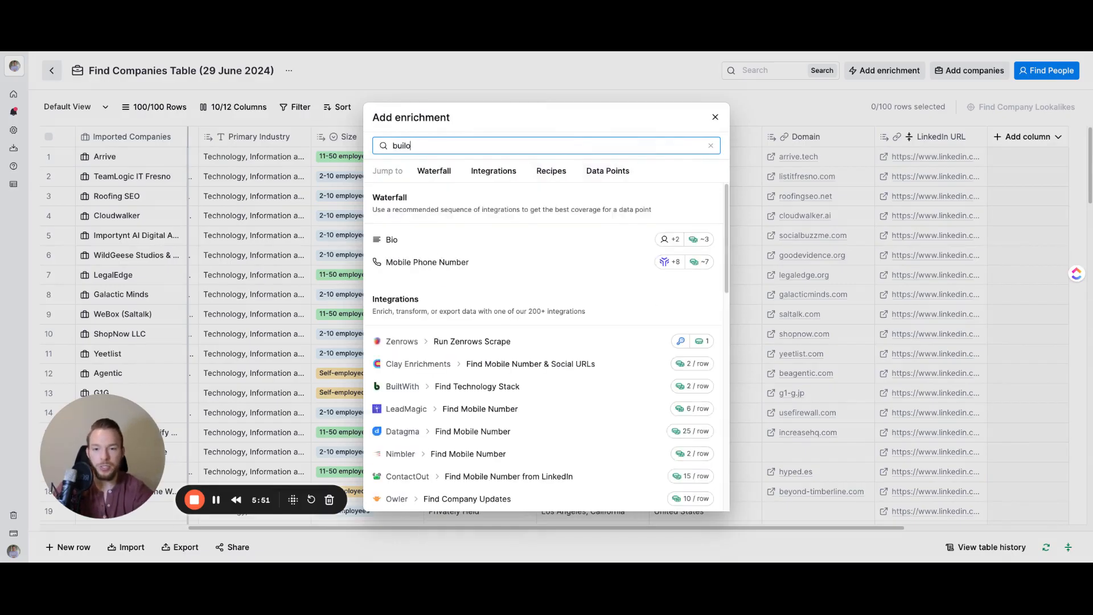
{"action": "key", "text": "BackSpace"}
{"action": "type", "text": "twith"}
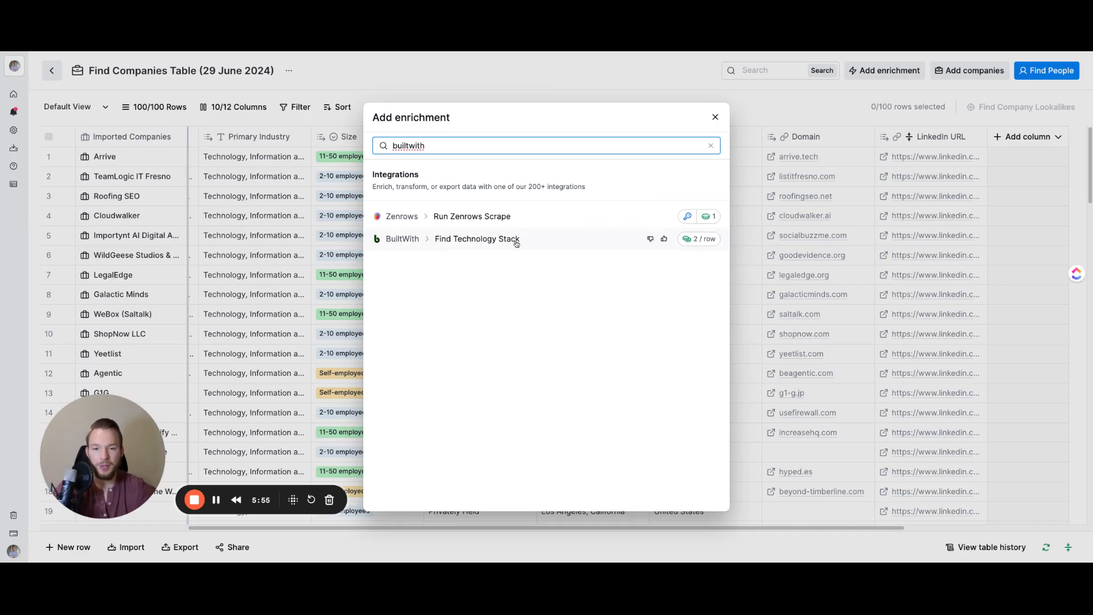
{"action": "left_click", "coordinate": [456, 240]}
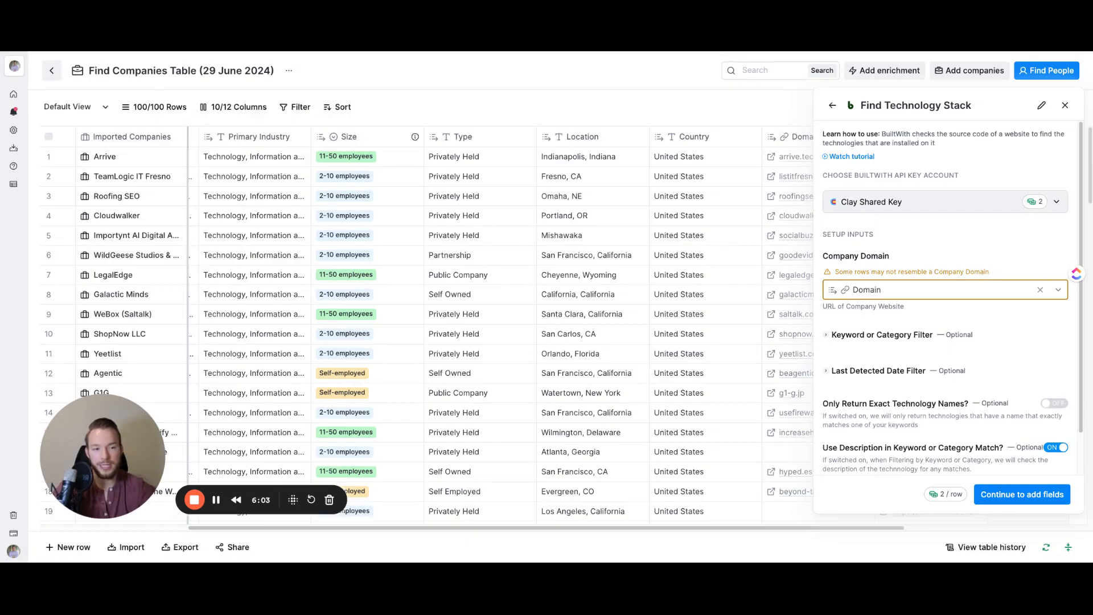
{"action": "left_click", "coordinate": [878, 202]}
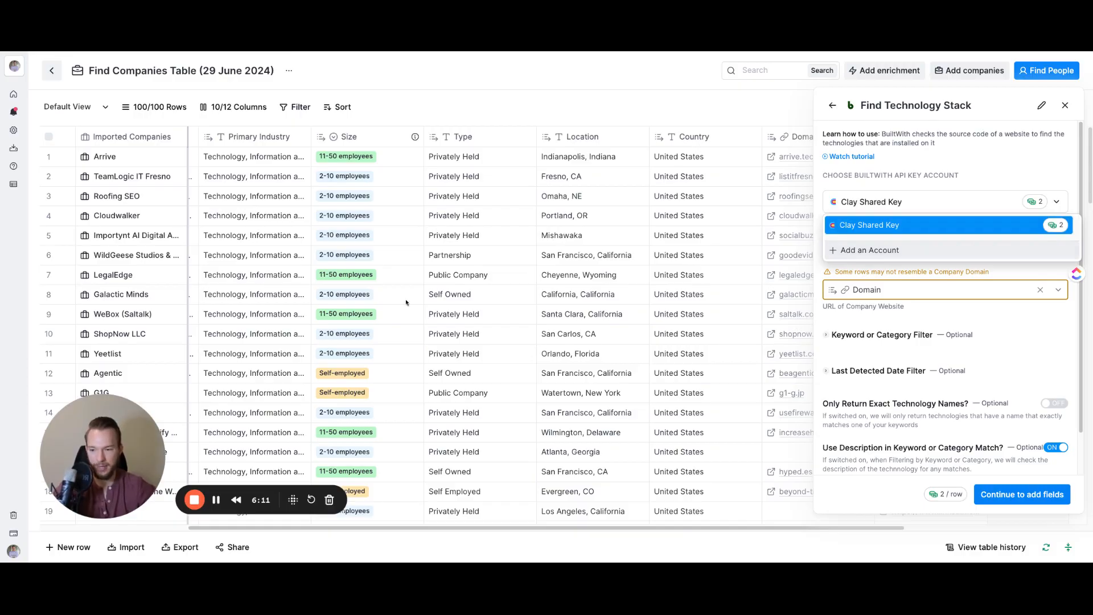
{"action": "left_click", "coordinate": [217, 499]}
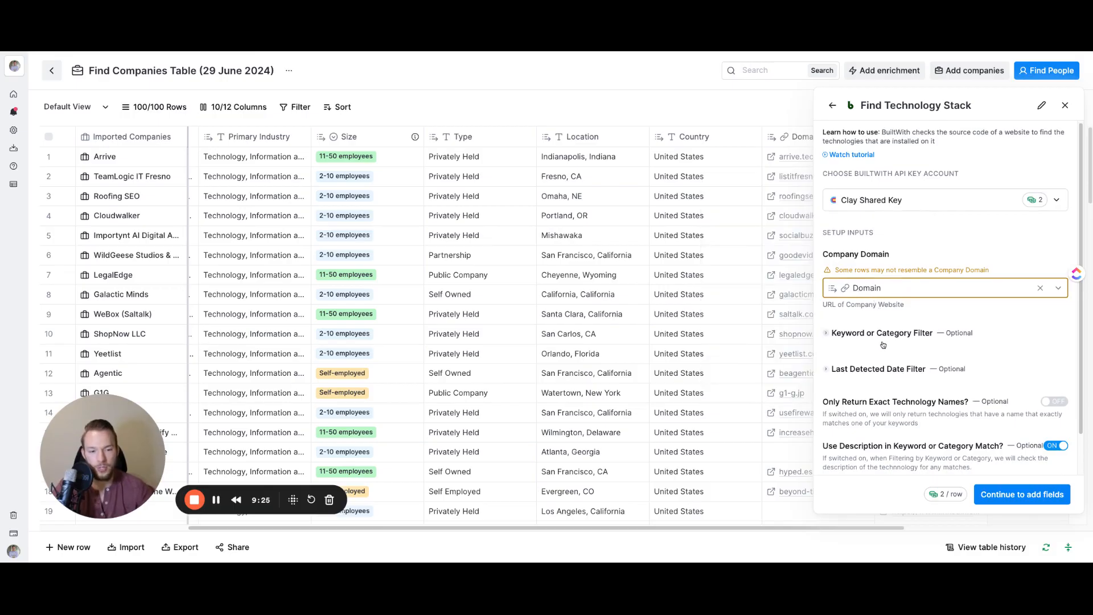
Add Hubspot and Intercom to the Keyword or Category Filter of the technology stack enrichment.
{"action": "mouse_move", "coordinate": [871, 287]}
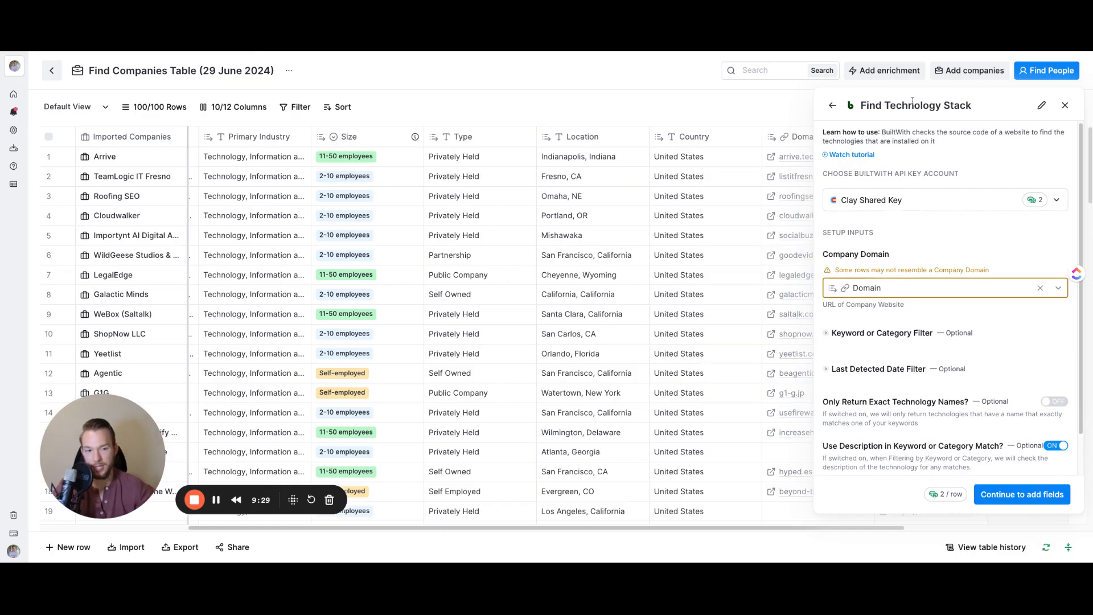
{"action": "left_click", "coordinate": [871, 333]}
{"action": "scroll", "coordinate": [858, 356], "scroll_direction": "down", "scroll_amount": 1}
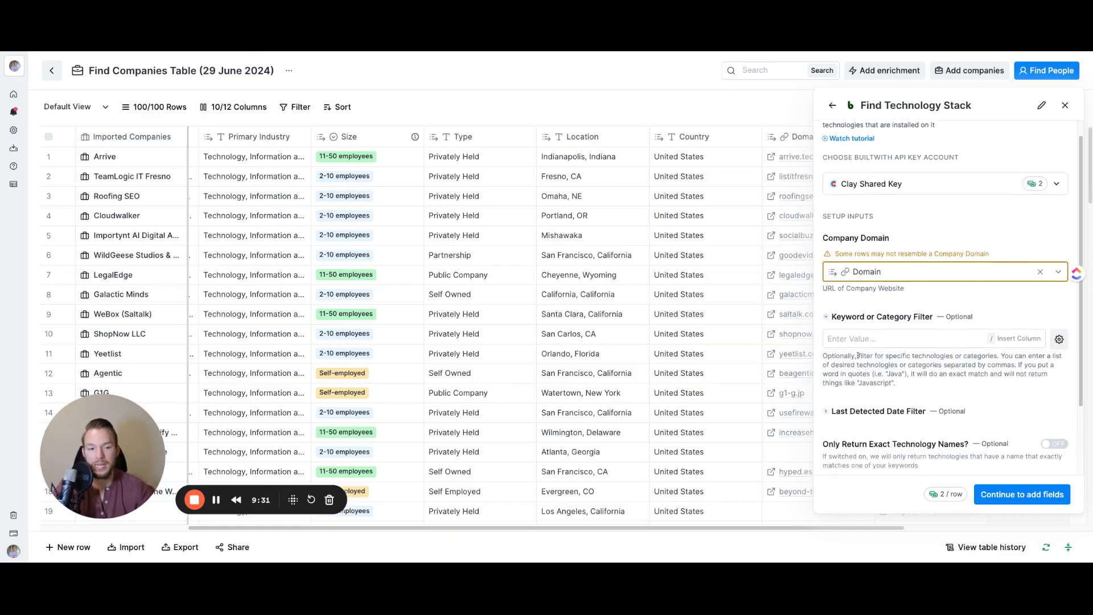
{"action": "scroll", "coordinate": [858, 356], "scroll_direction": "down", "scroll_amount": 3}
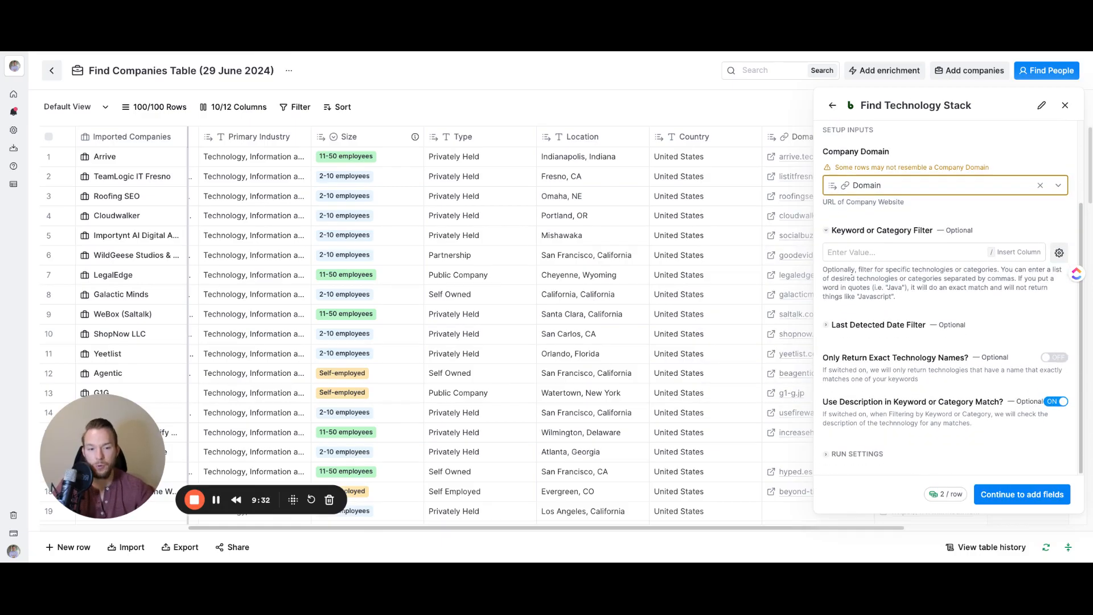
{"action": "left_click", "coordinate": [851, 251]}
{"action": "type", "text": "Hubspo"}
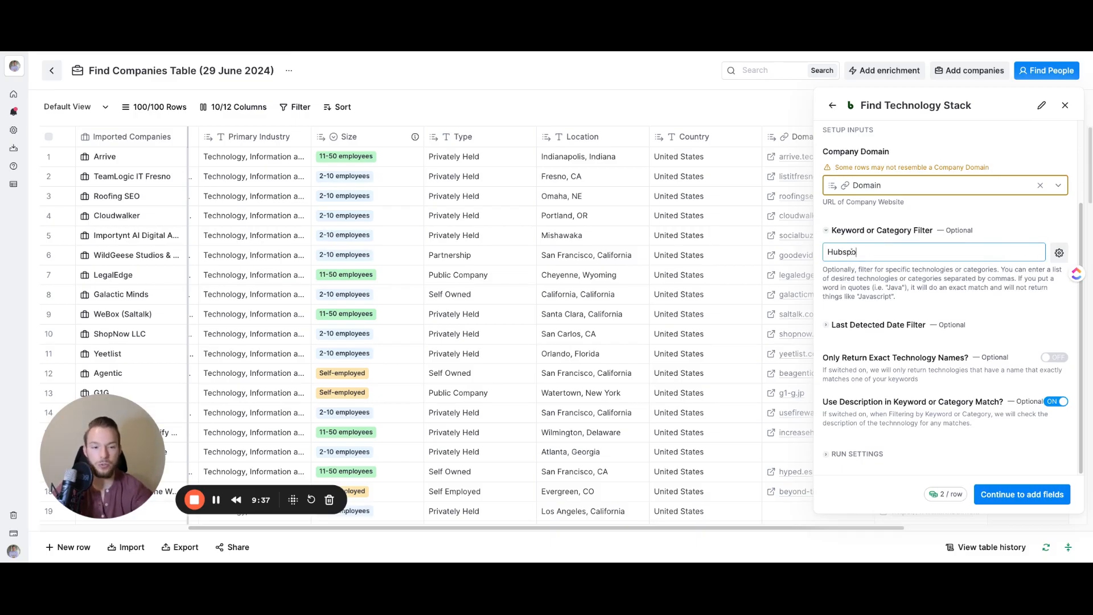
{"action": "type", "text": "t"}
{"action": "key", "text": "Return"}
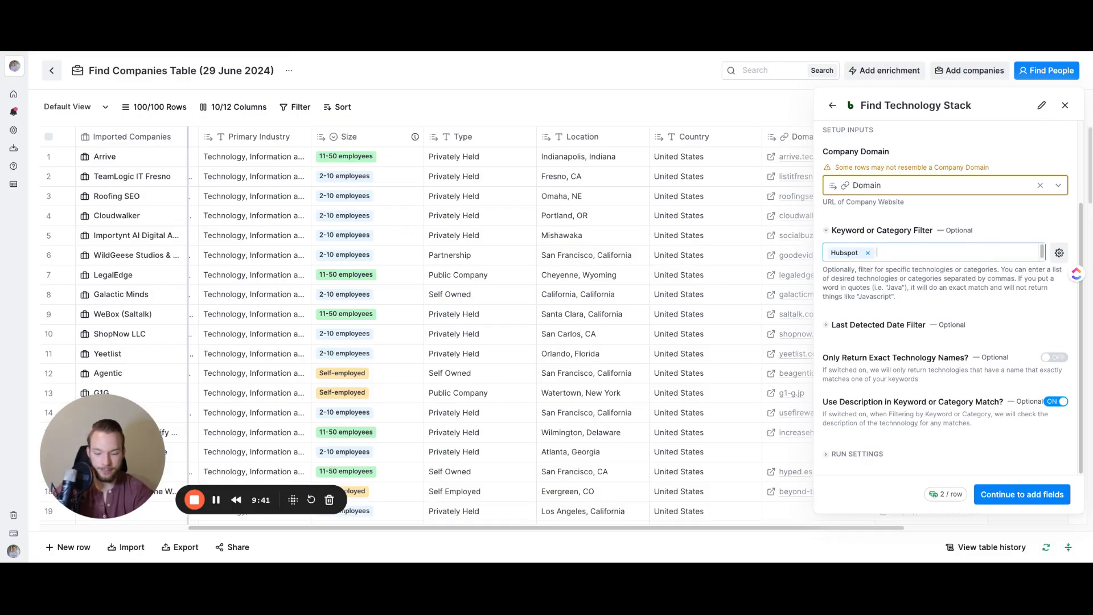
{"action": "type", "text": "Intercom"}
{"action": "key", "text": "Return"}
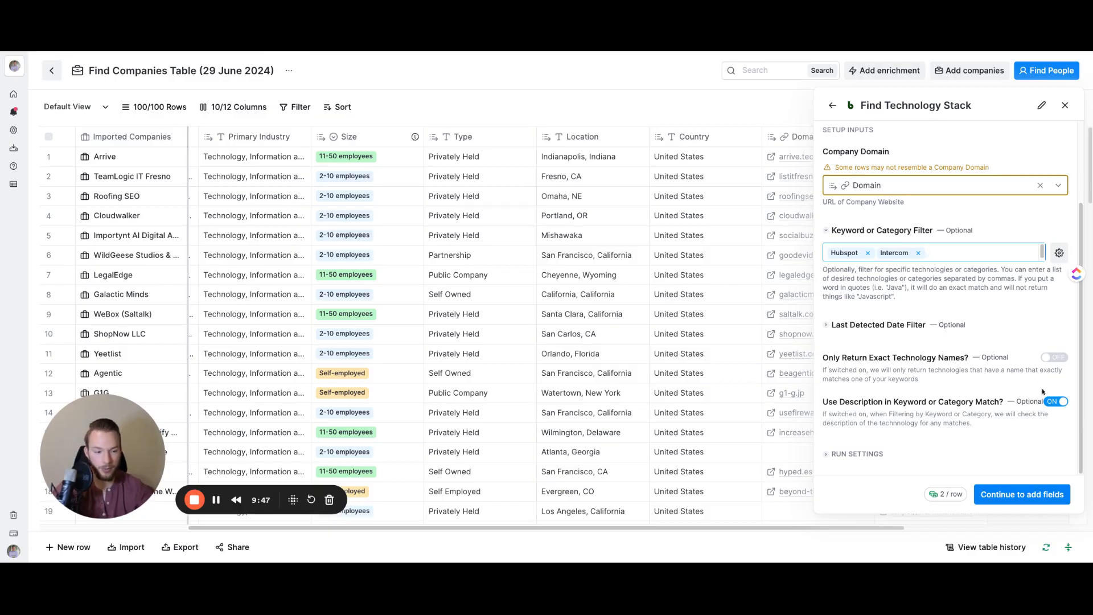
Save the technology stack enrichment without extra data columns and run it on 10 rows.
{"action": "left_click", "coordinate": [1012, 494]}
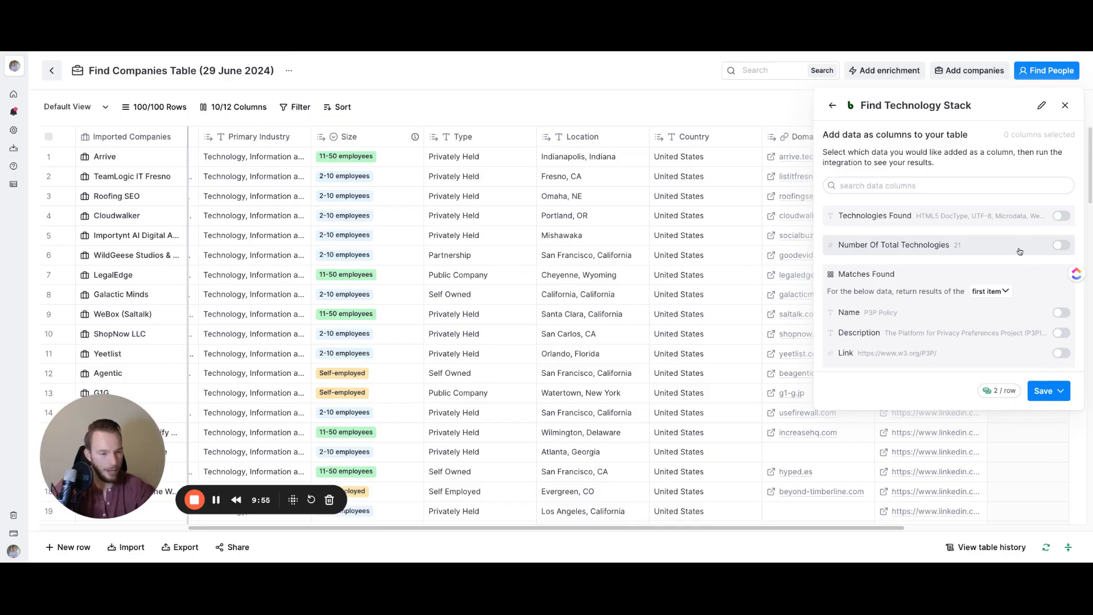
{"action": "left_click", "coordinate": [1051, 398]}
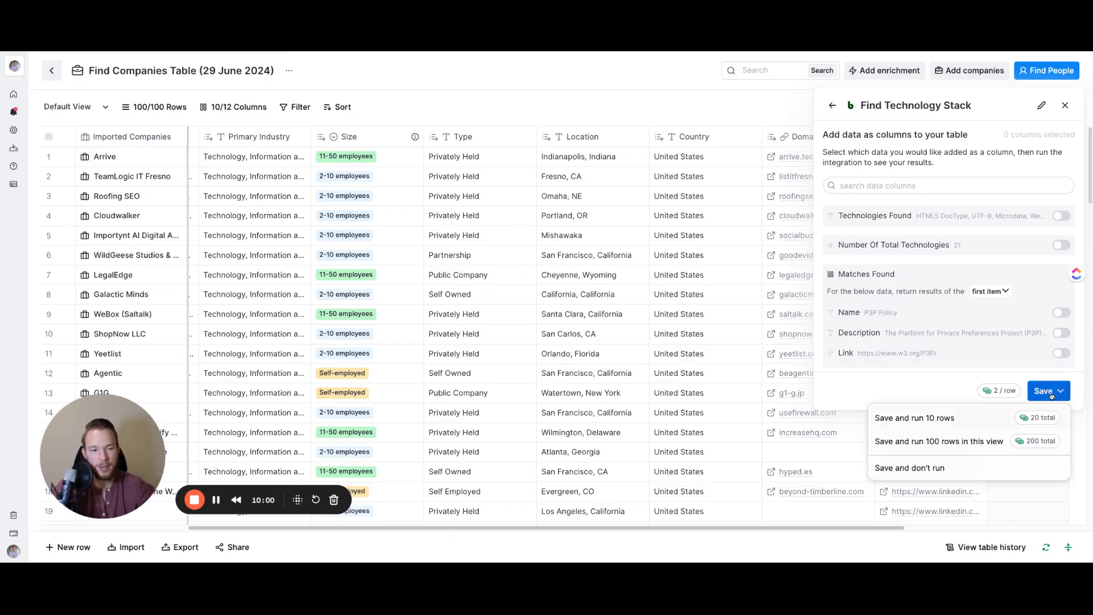
{"action": "left_click", "coordinate": [984, 417]}
Examine the technology stack cell details for Arrive, including its Matches Found, and close them.
{"action": "scroll", "coordinate": [766, 265], "scroll_direction": "right", "scroll_amount": 3}
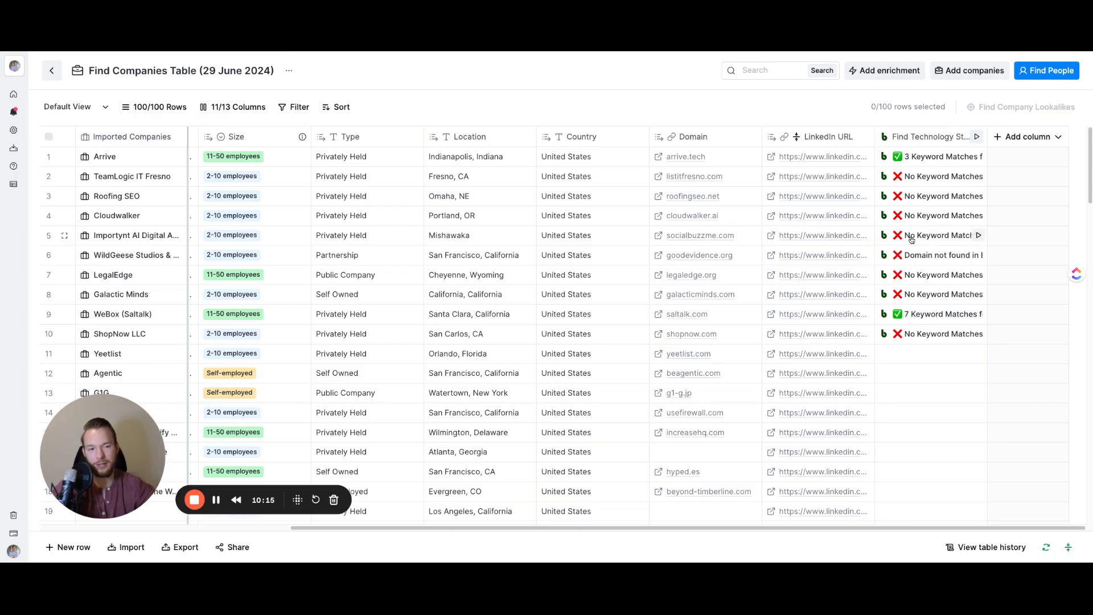
{"action": "left_click", "coordinate": [912, 162]}
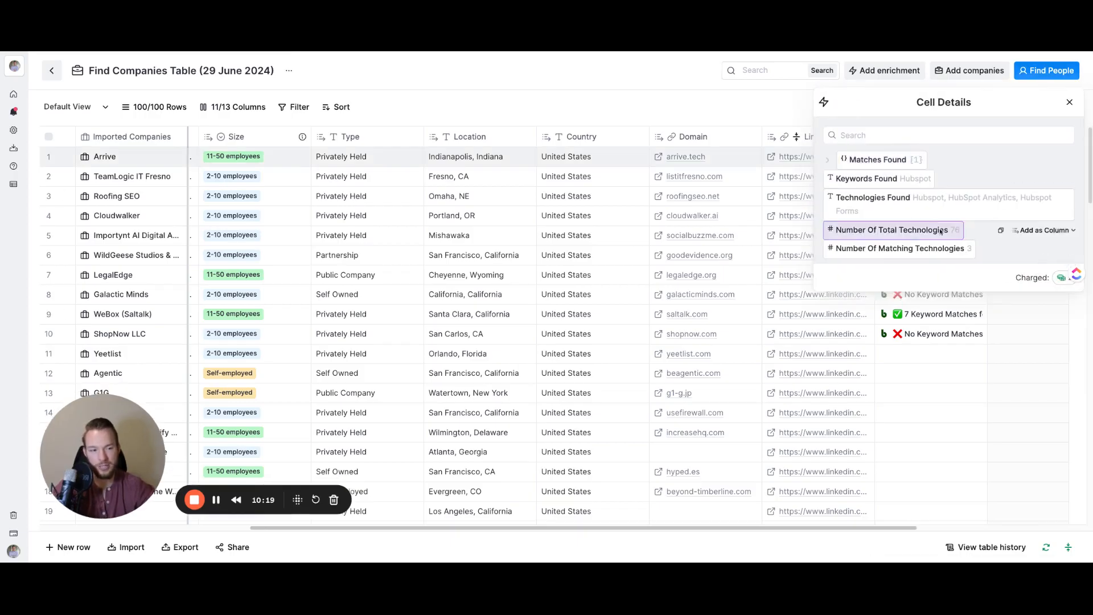
{"action": "left_click", "coordinate": [868, 162]}
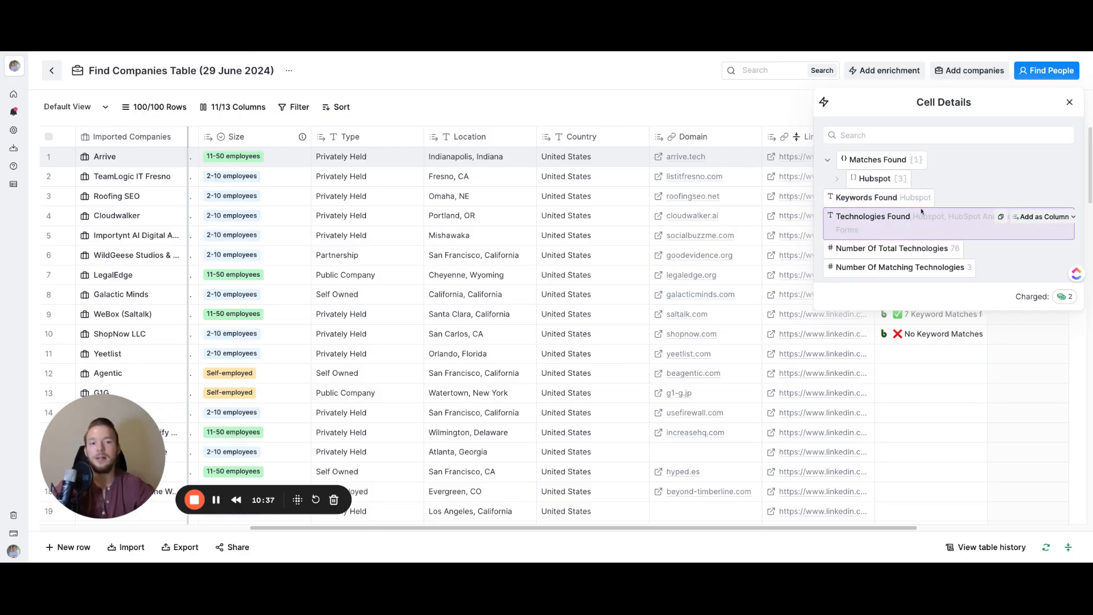
{"action": "left_click", "coordinate": [1070, 102]}
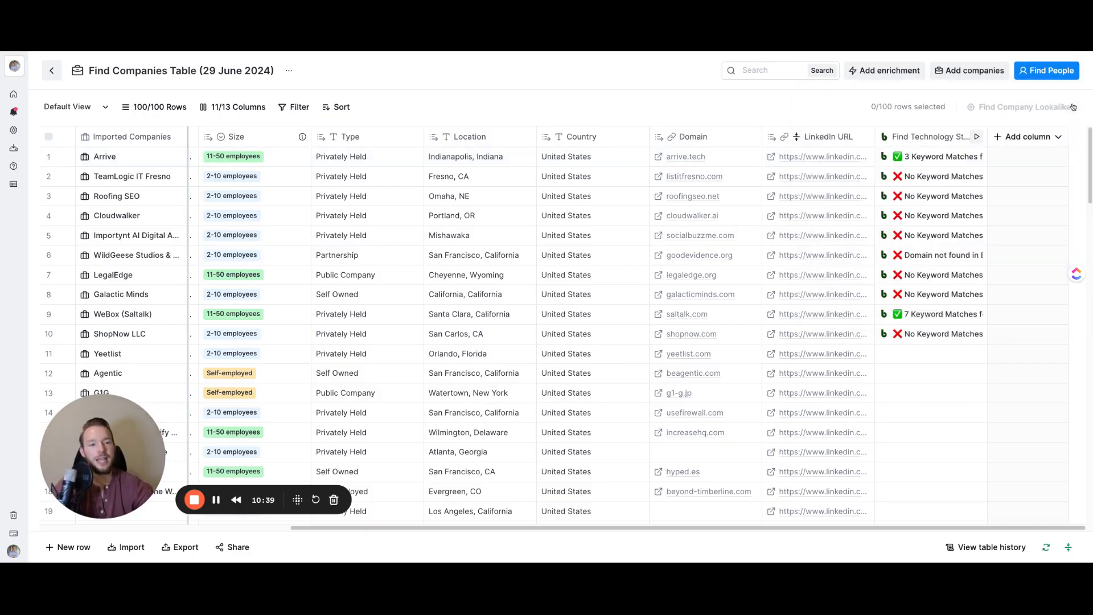
Add Technologies Found from Arrive's technology stack details to the table as a new column.
{"action": "left_click", "coordinate": [932, 162]}
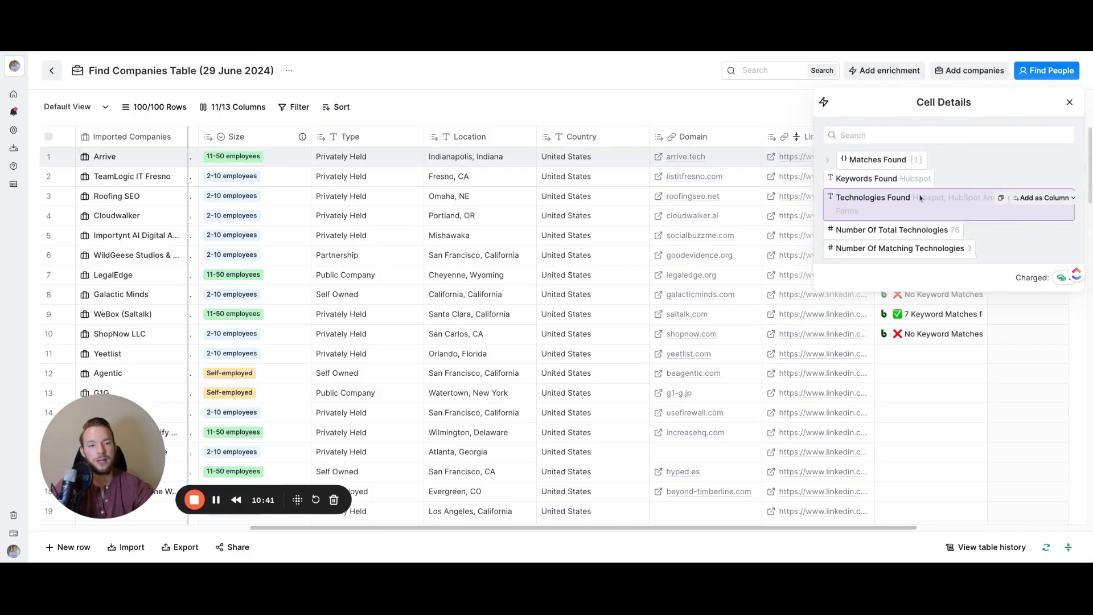
{"action": "left_click", "coordinate": [1044, 198]}
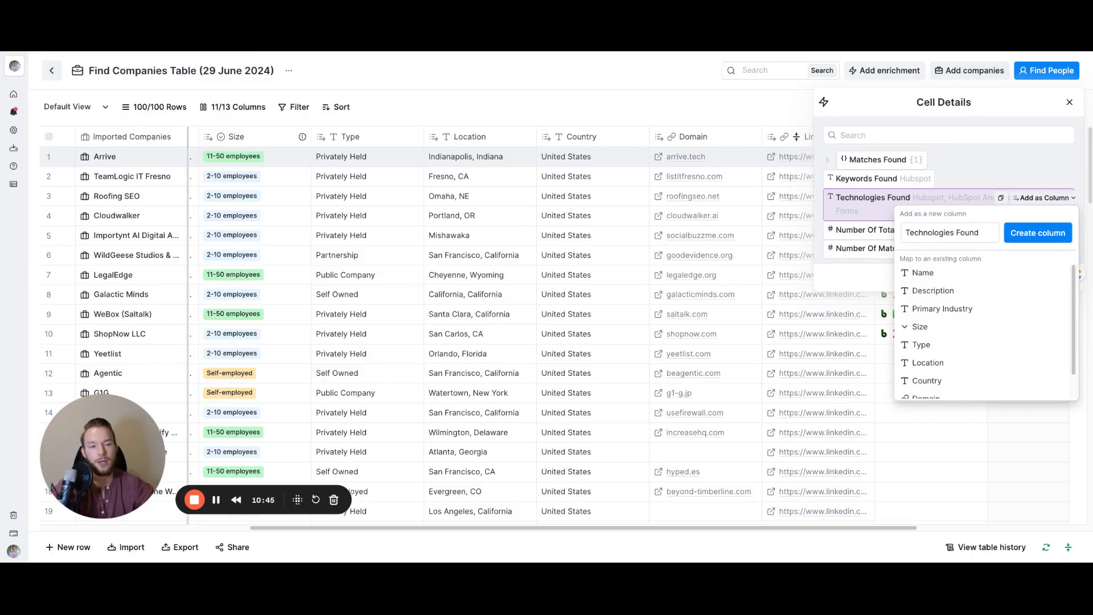
{"action": "key", "text": "Return"}
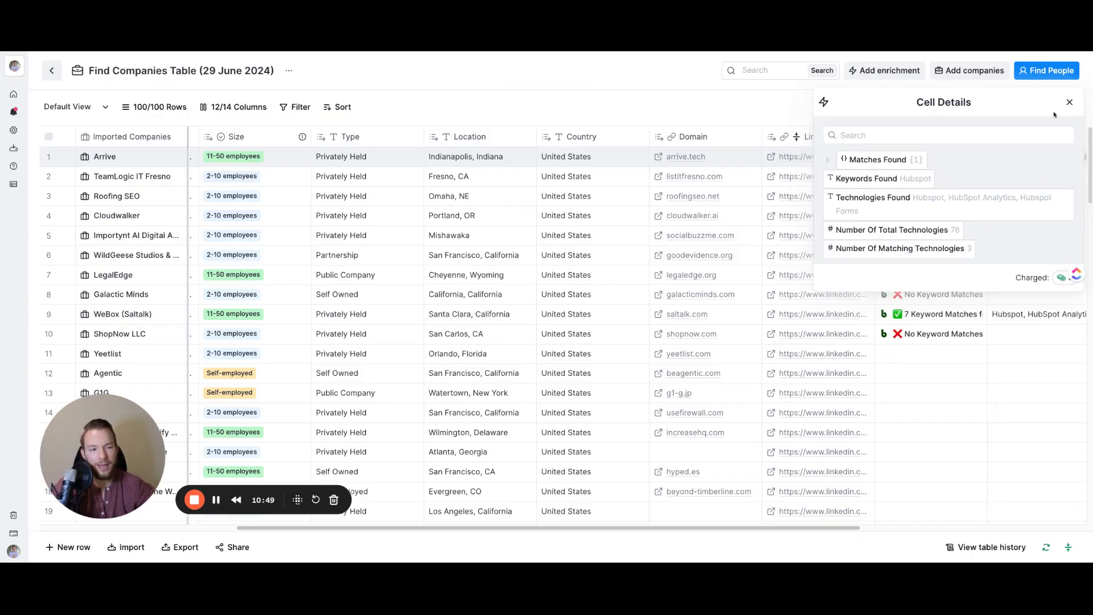
{"action": "left_click", "coordinate": [1069, 101]}
{"action": "scroll", "coordinate": [913, 169], "scroll_direction": "right", "scroll_amount": 3}
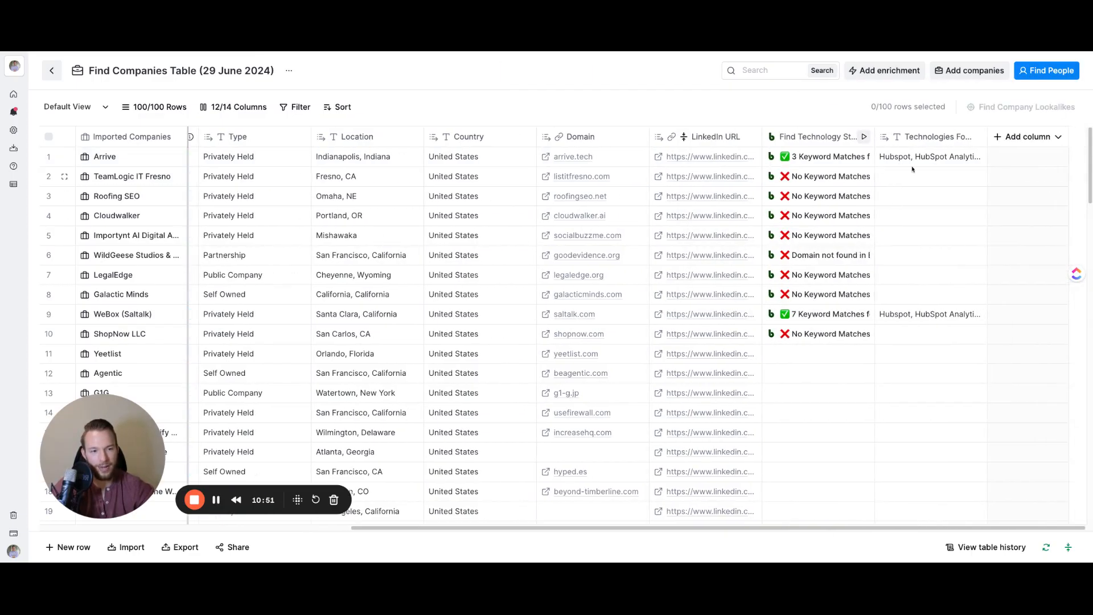
Review the Technologies Found values for the first ten rows and examine the technology stack cell details for WeBox (Saltalk).
{"action": "left_click_drag", "start_coordinate": [912, 159], "coordinate": [913, 333]}
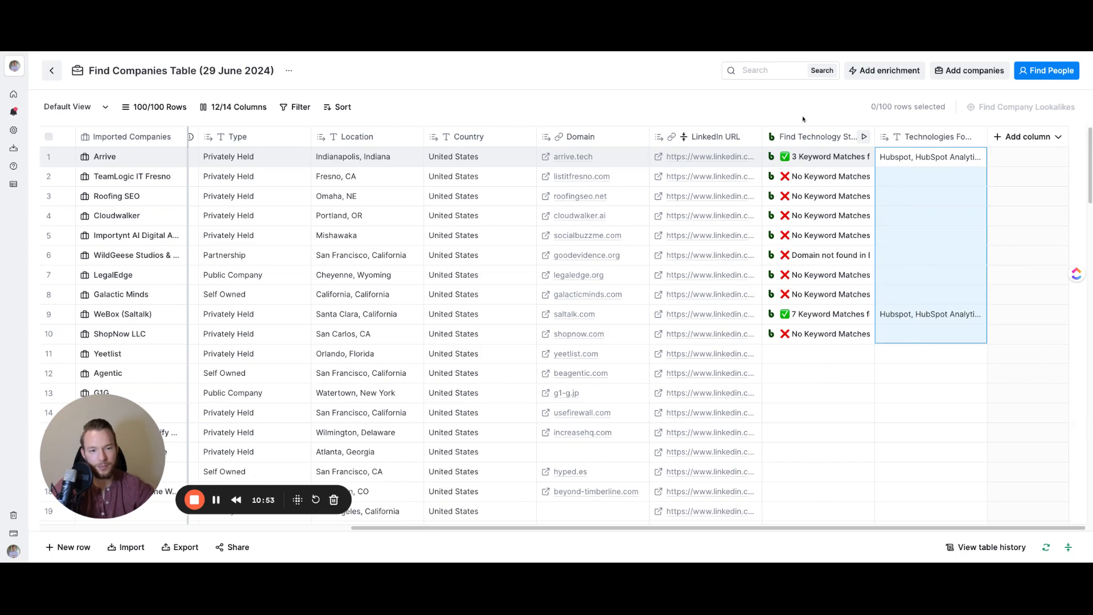
{"action": "left_click", "coordinate": [805, 314]}
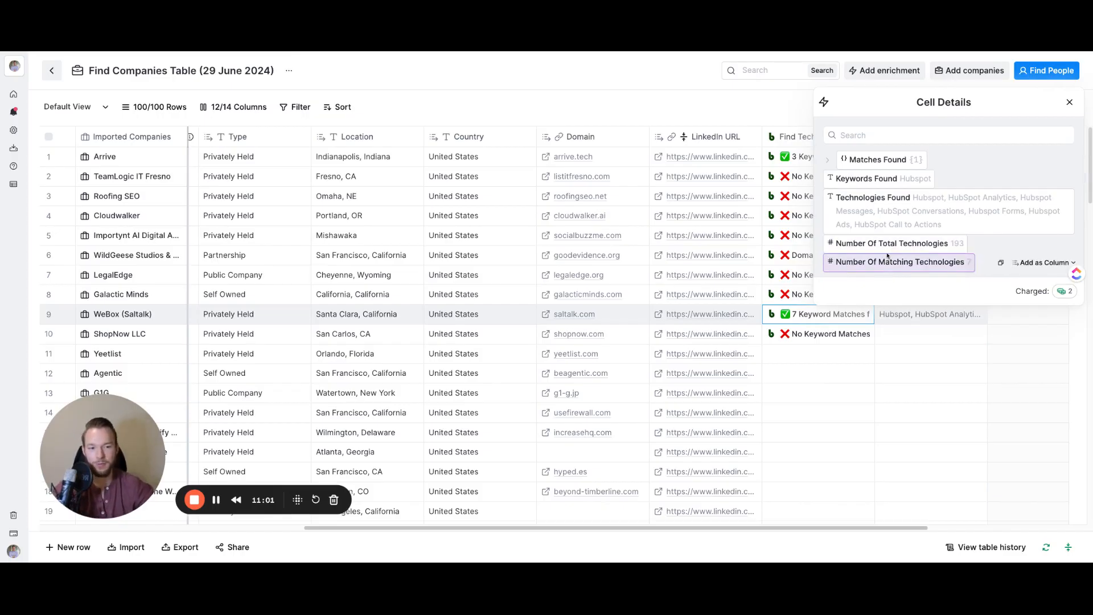
{"action": "mouse_move", "coordinate": [909, 245]}
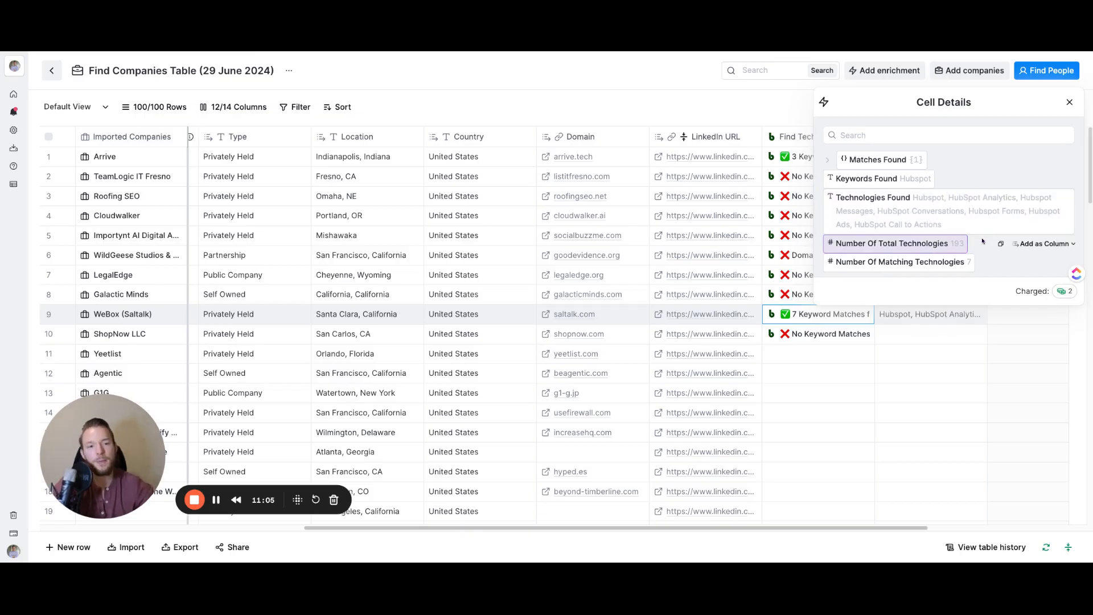
{"action": "left_click", "coordinate": [1069, 102]}
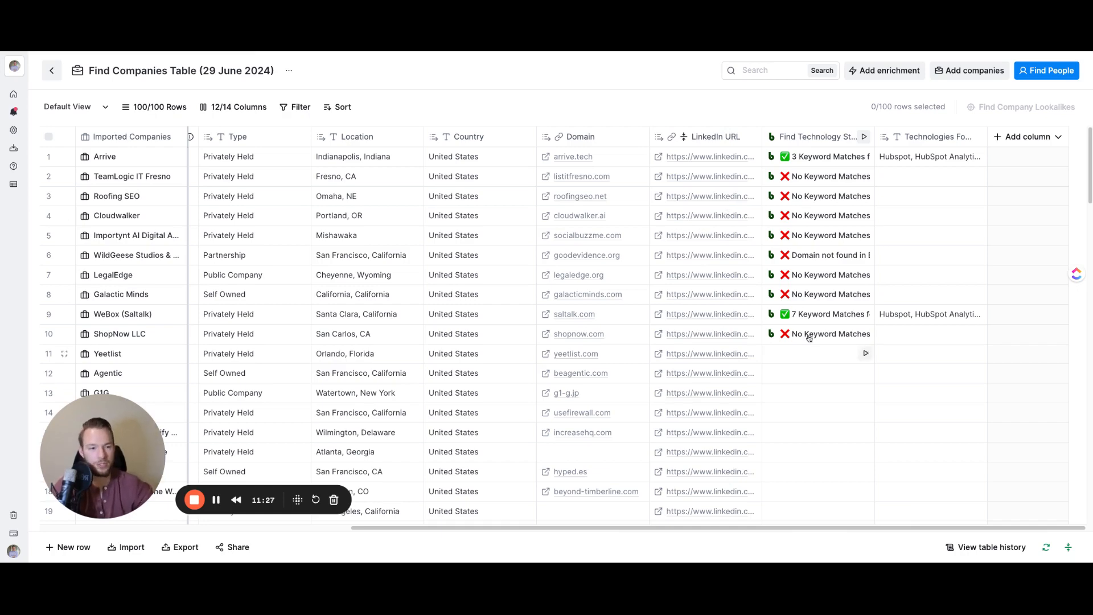
Search the enrichments for clearbit, choose Find Domain from Company Name, and set its Company Name input to the Name column.
{"action": "scroll", "coordinate": [670, 325], "scroll_direction": "down", "scroll_amount": 2}
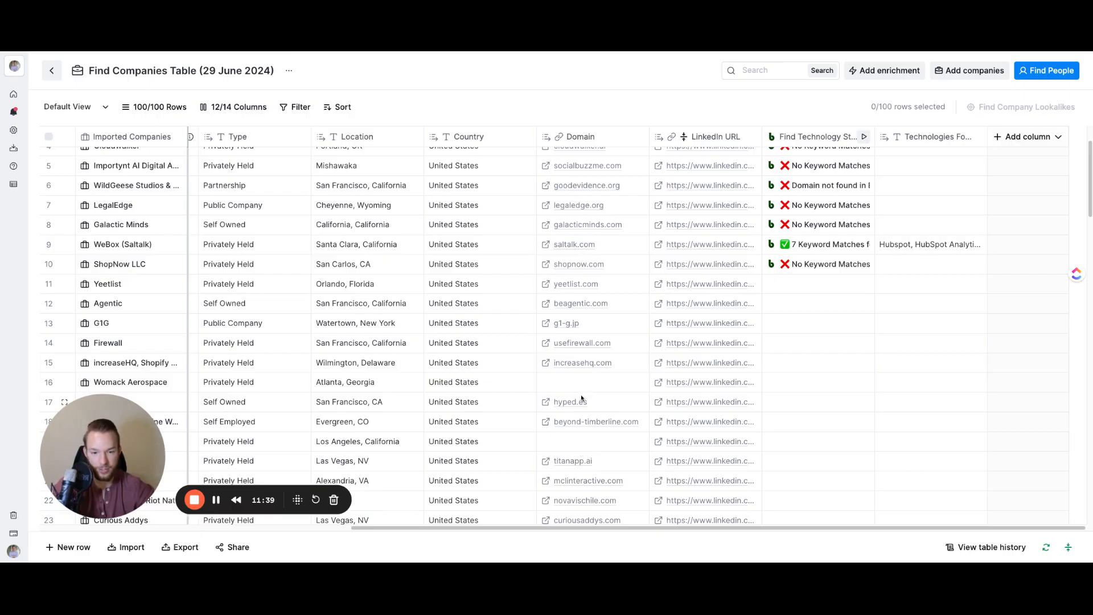
{"action": "left_click_drag", "start_coordinate": [583, 385], "coordinate": [584, 448]}
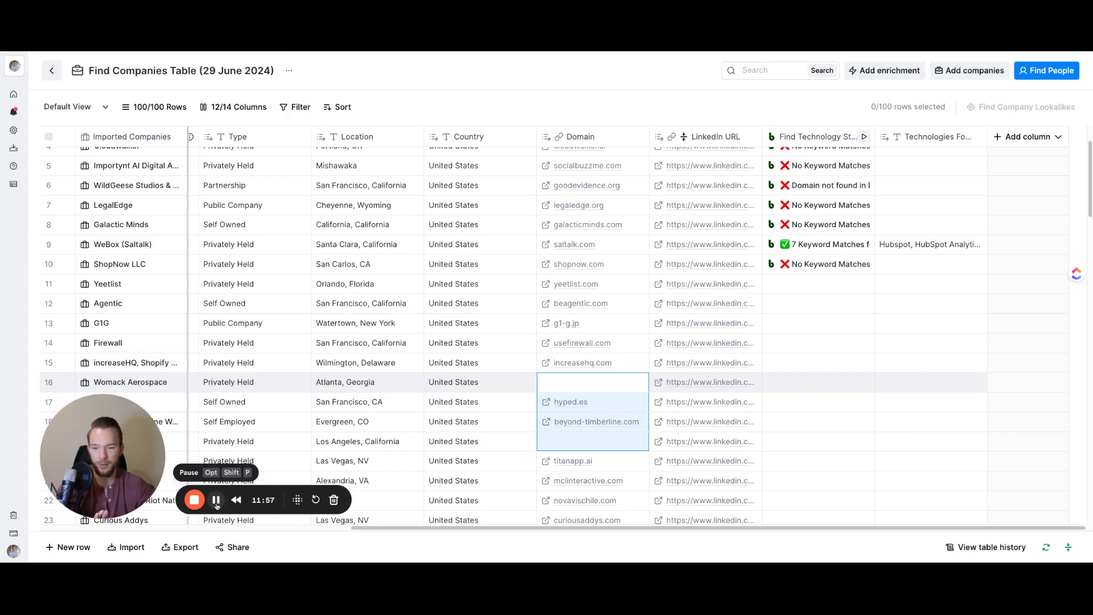
{"action": "left_click", "coordinate": [1006, 139]}
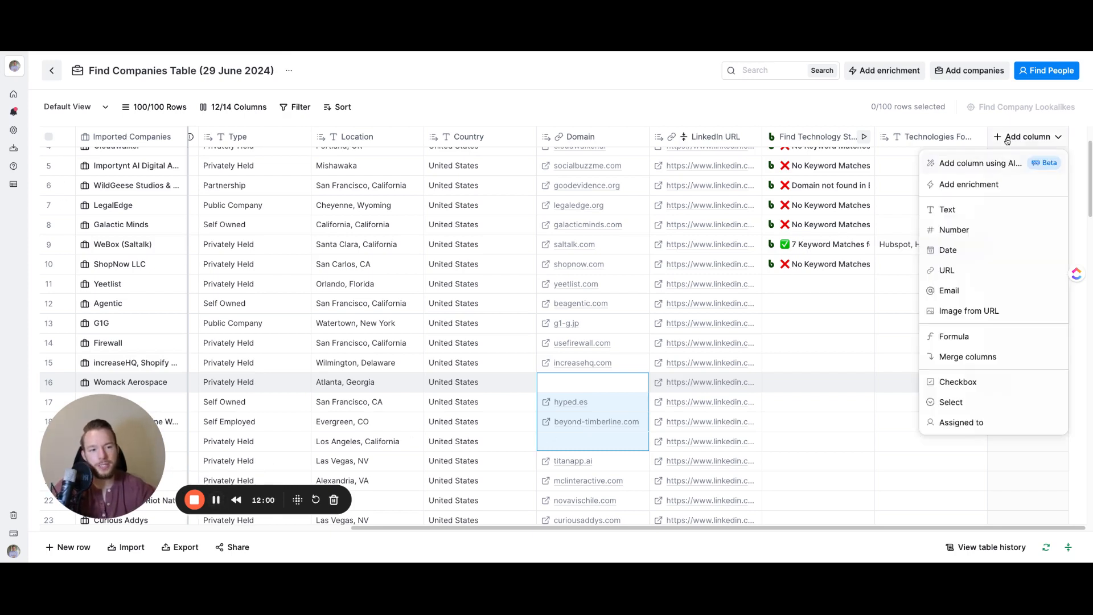
{"action": "left_click", "coordinate": [981, 186]}
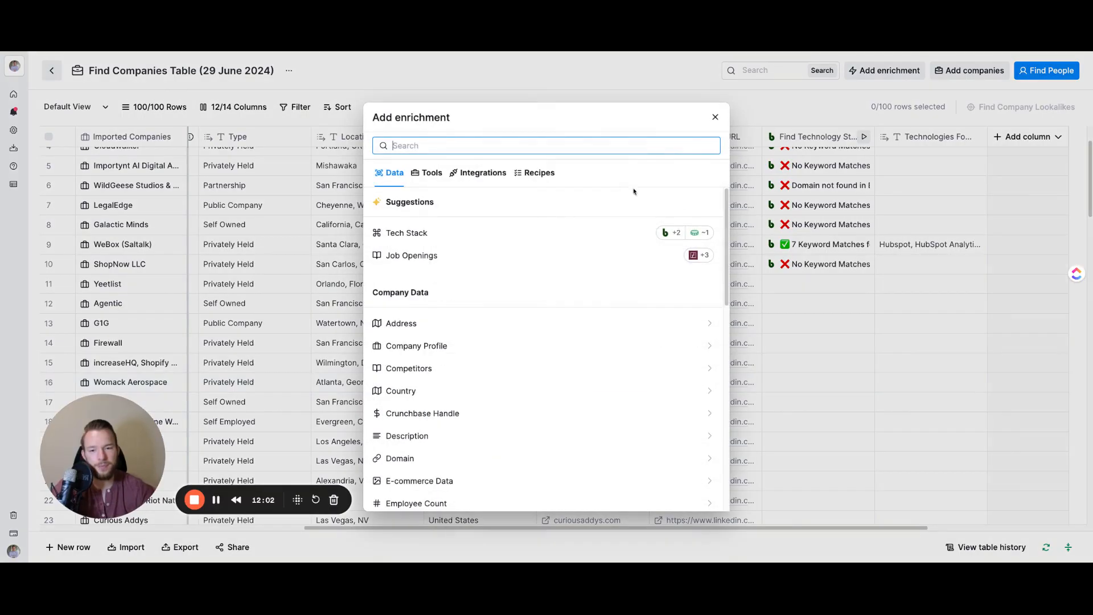
{"action": "left_click", "coordinate": [488, 142]}
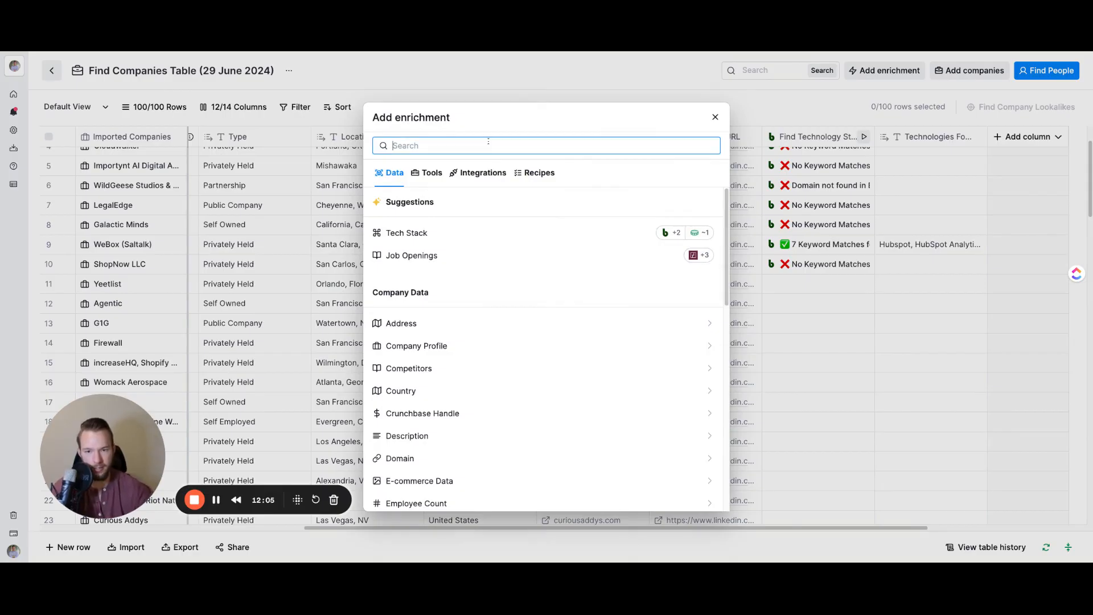
{"action": "type", "text": "clearbit"}
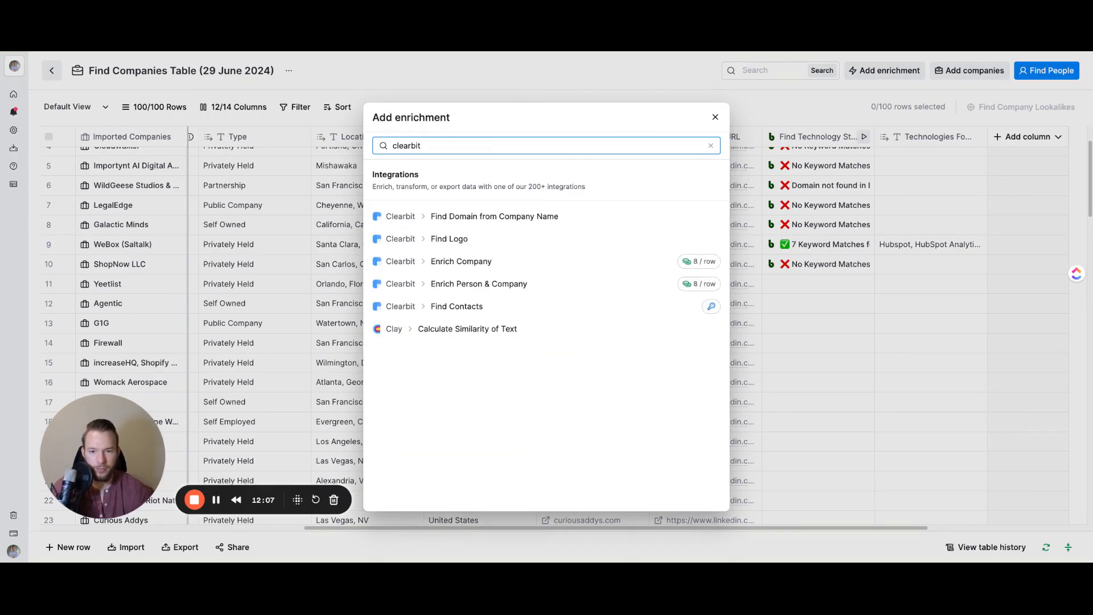
{"action": "left_click", "coordinate": [491, 219]}
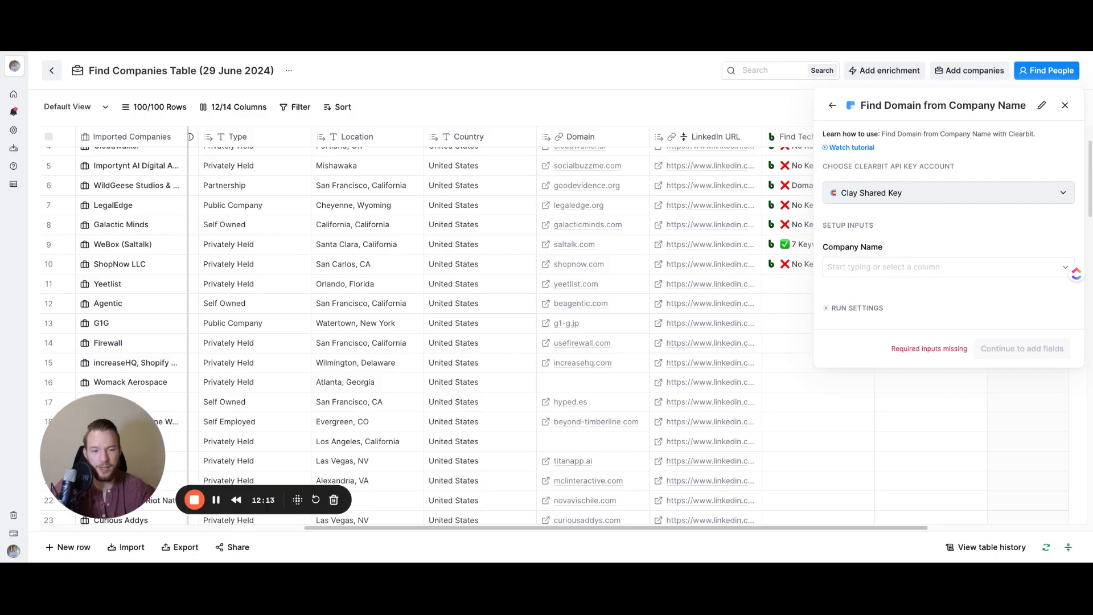
{"action": "left_click", "coordinate": [858, 271]}
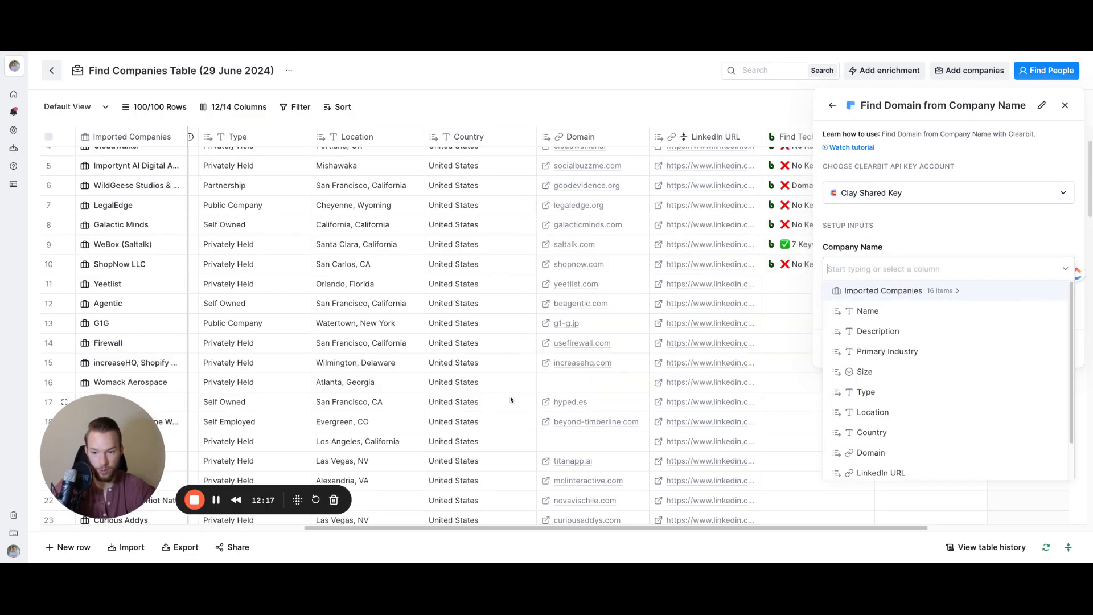
{"action": "left_click", "coordinate": [869, 312]}
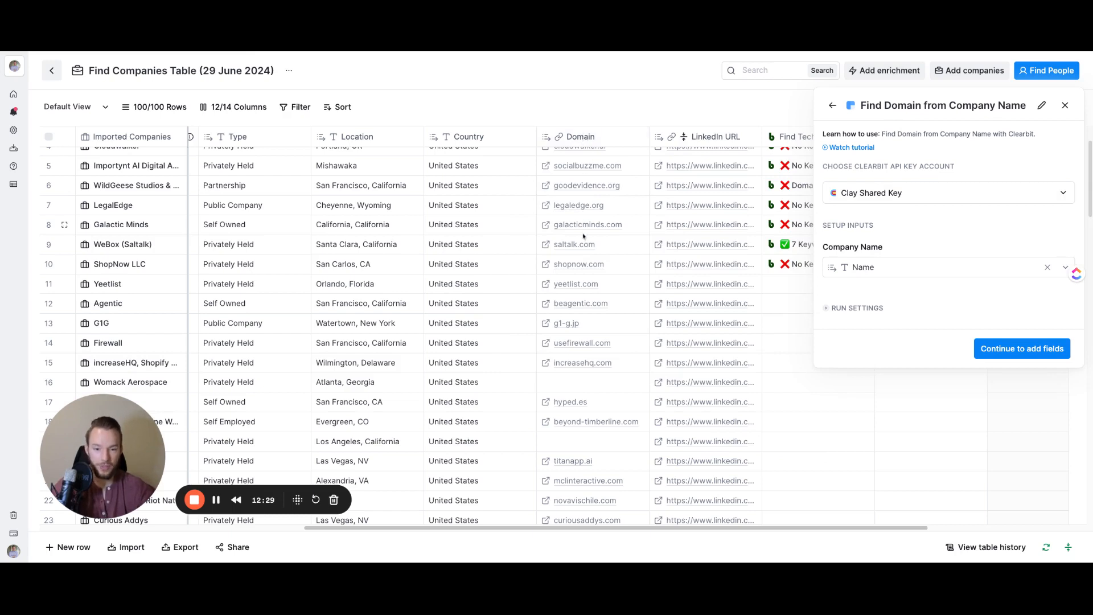
Expand the run settings of the domain enrichment and open the AI formula generator for its Only run if condition.
{"action": "left_click", "coordinate": [881, 309]}
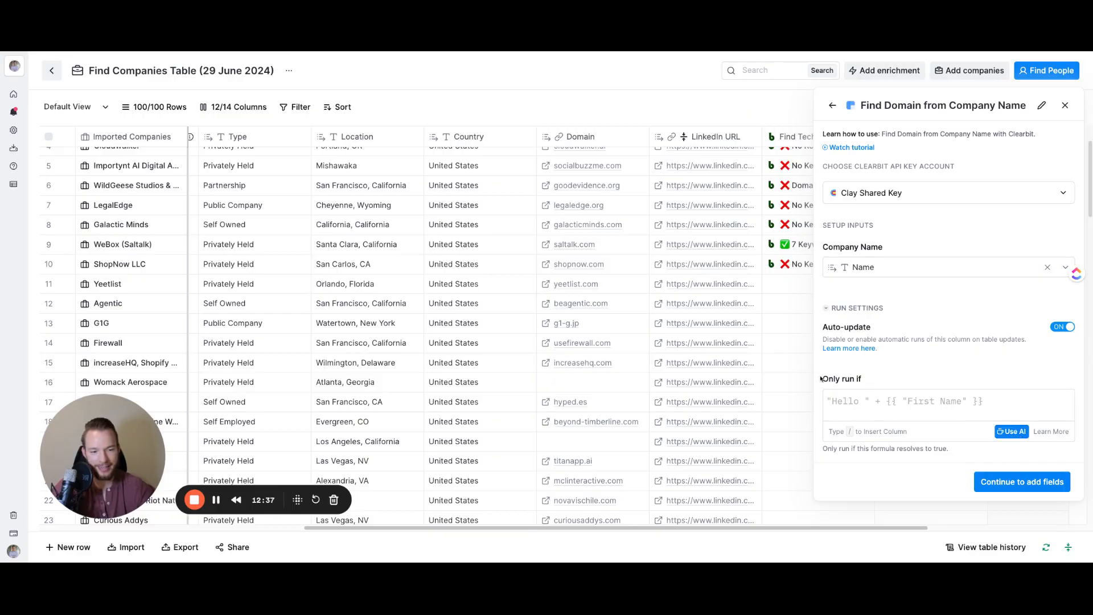
{"action": "left_click_drag", "start_coordinate": [820, 379], "coordinate": [869, 383]}
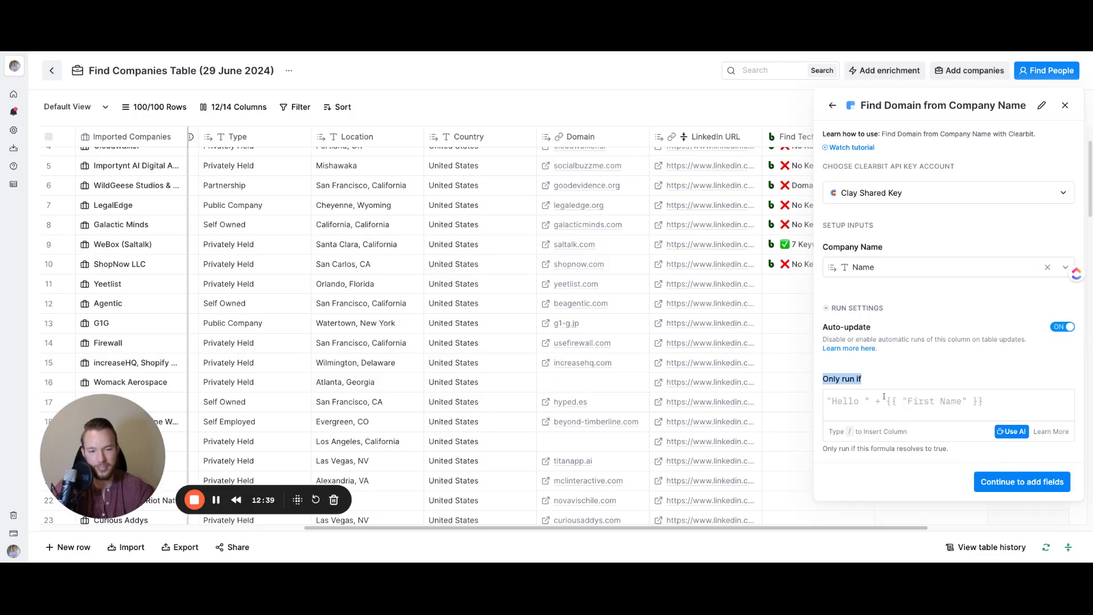
{"action": "left_click", "coordinate": [1011, 431]}
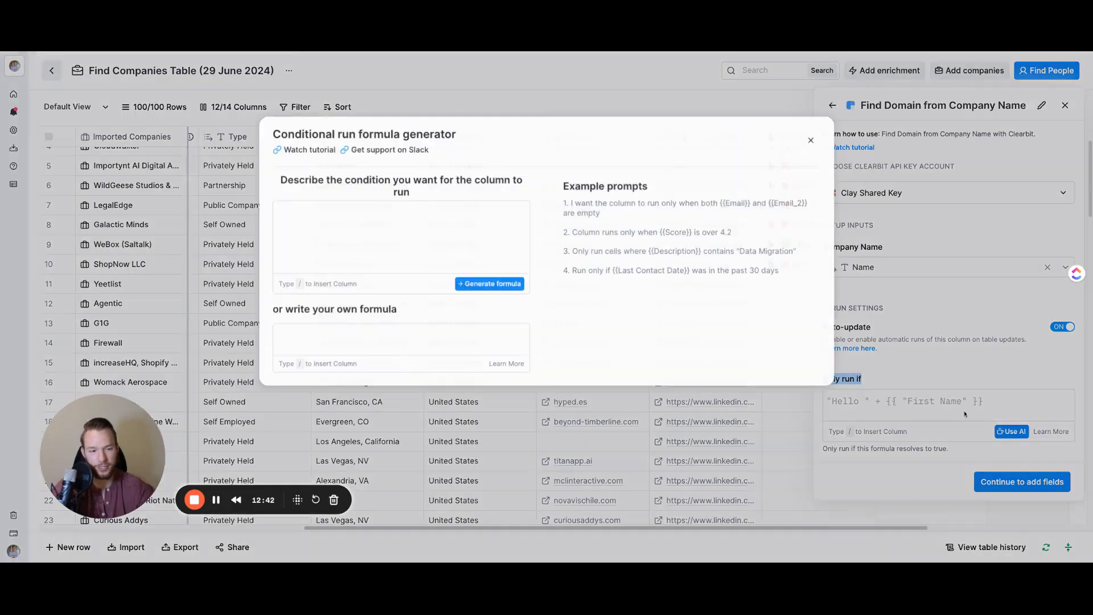
{"action": "left_click", "coordinate": [357, 220]}
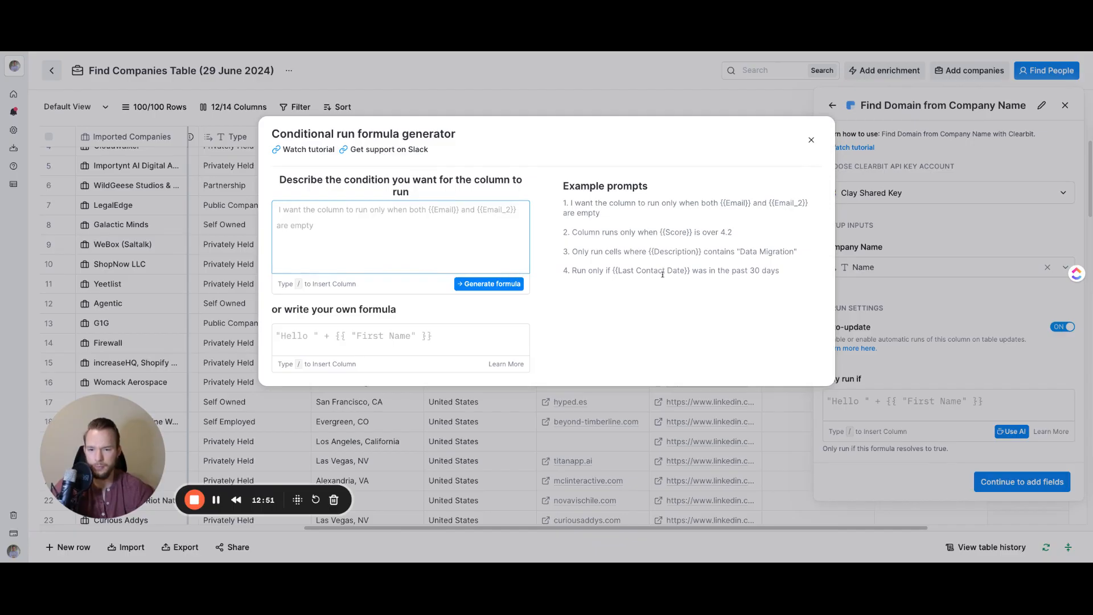
{"action": "type", "text": "{{"}
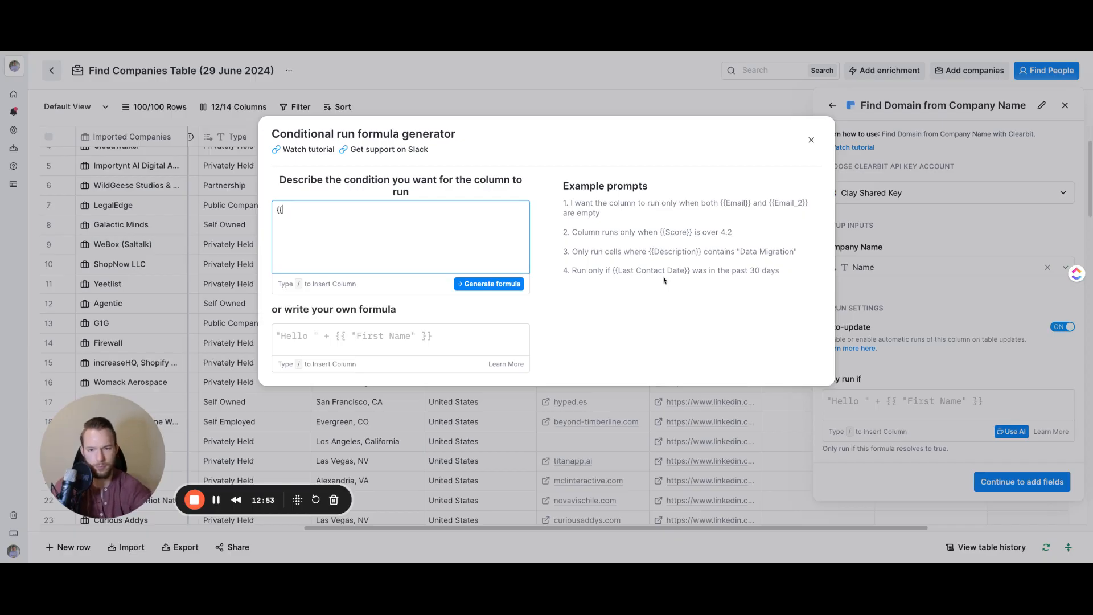
{"action": "key", "text": "BackSpace"}
{"action": "key", "text": "BackSpace"}
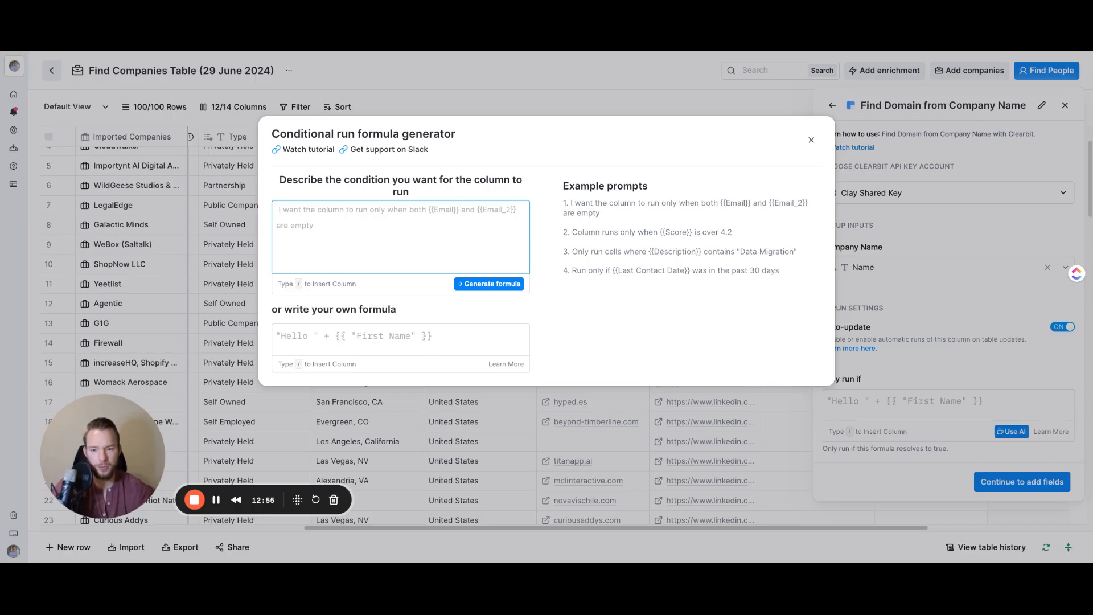
{"action": "double_click", "coordinate": [298, 363]}
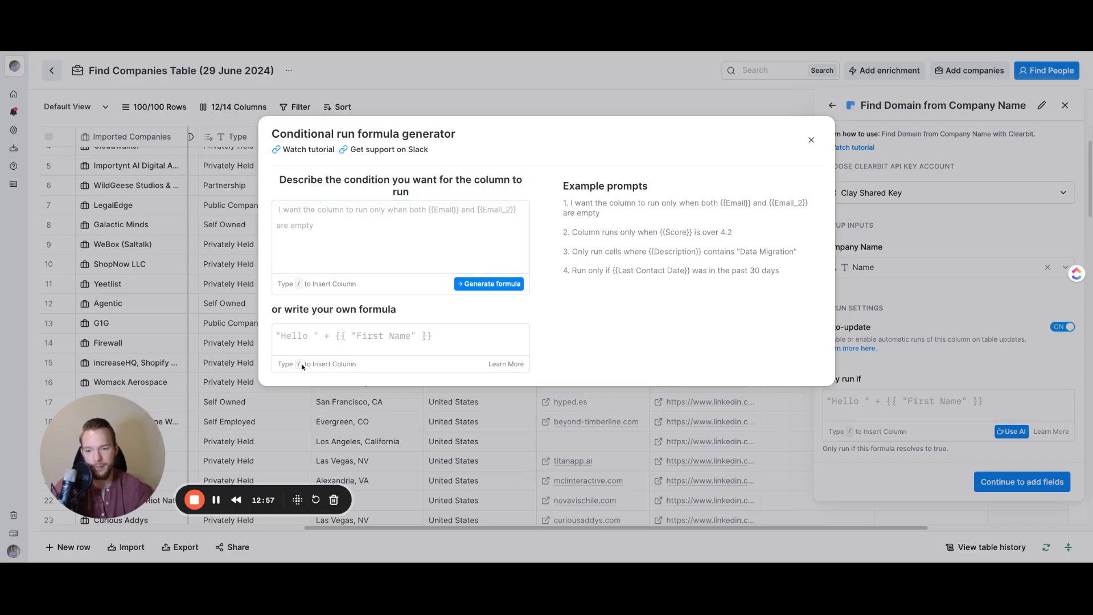
{"action": "left_click", "coordinate": [298, 283]}
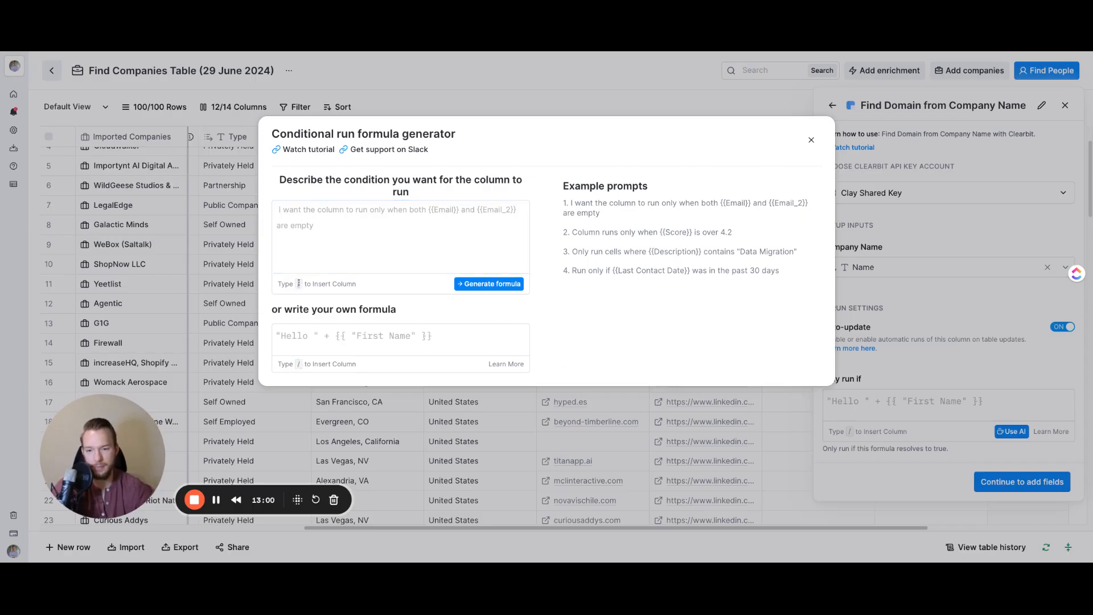
Describe the run condition as the Domain column "is empty", generate the formula, and save it as correct.
{"action": "left_click", "coordinate": [335, 214]}
{"action": "type", "text": "/"}
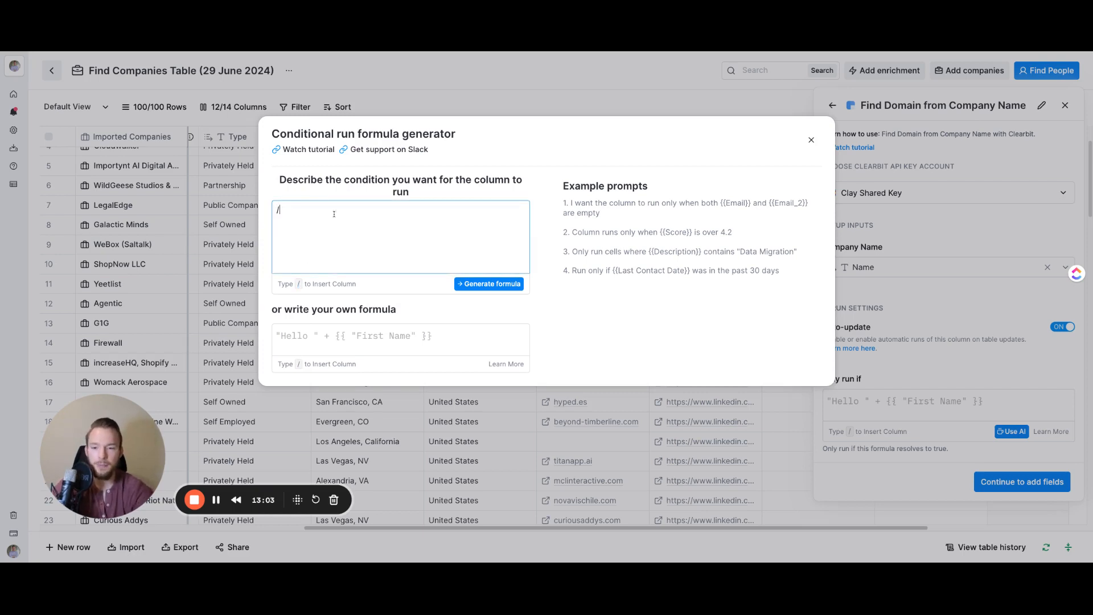
{"action": "type", "text": "/"}
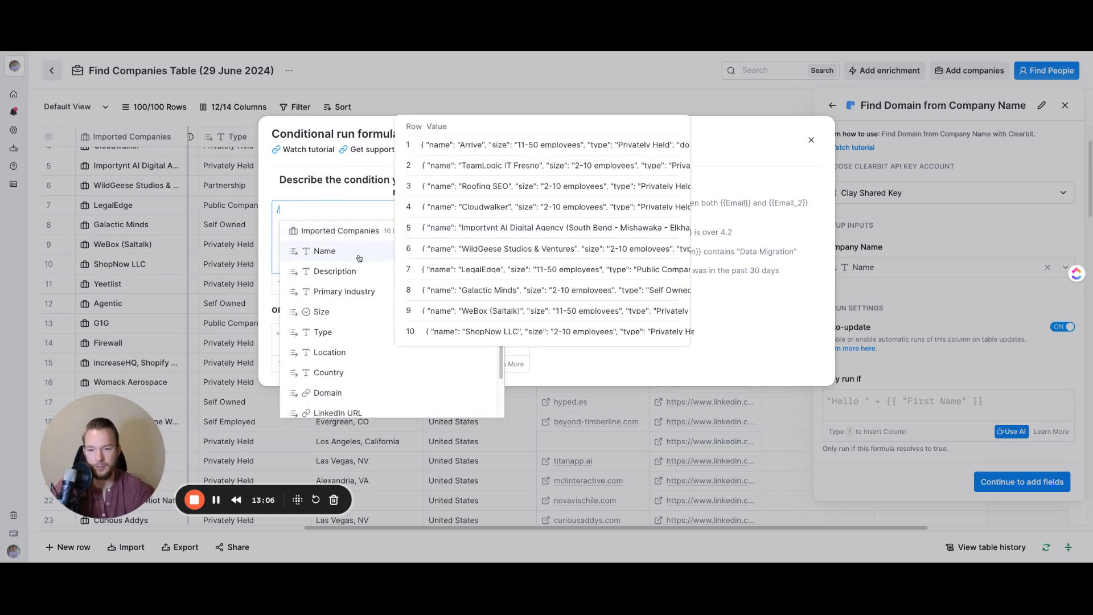
{"action": "left_click", "coordinate": [328, 392]}
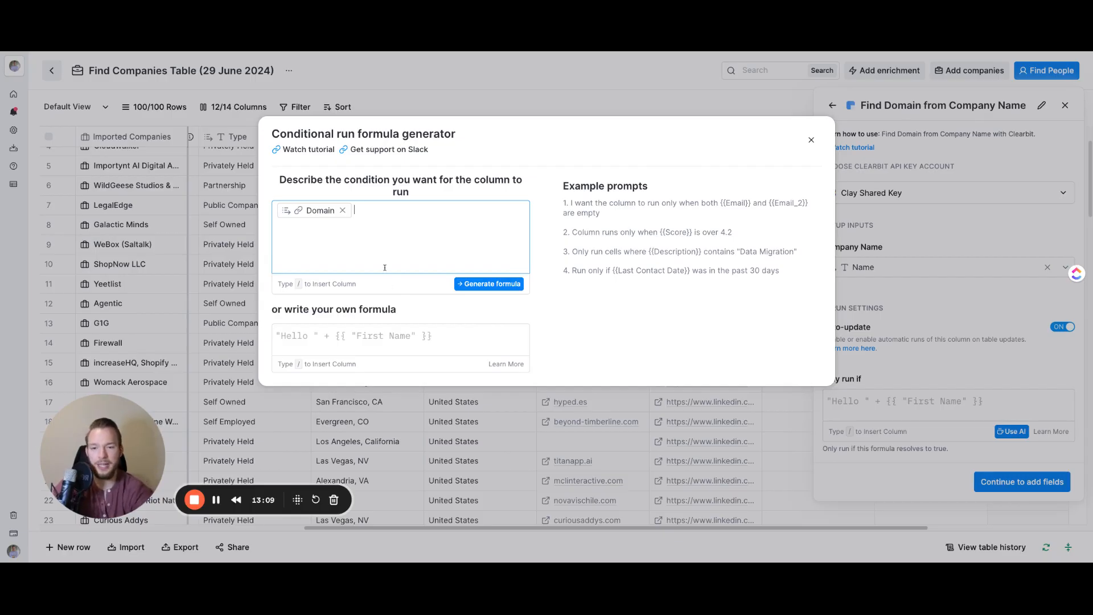
{"action": "type", "text": "is empty"}
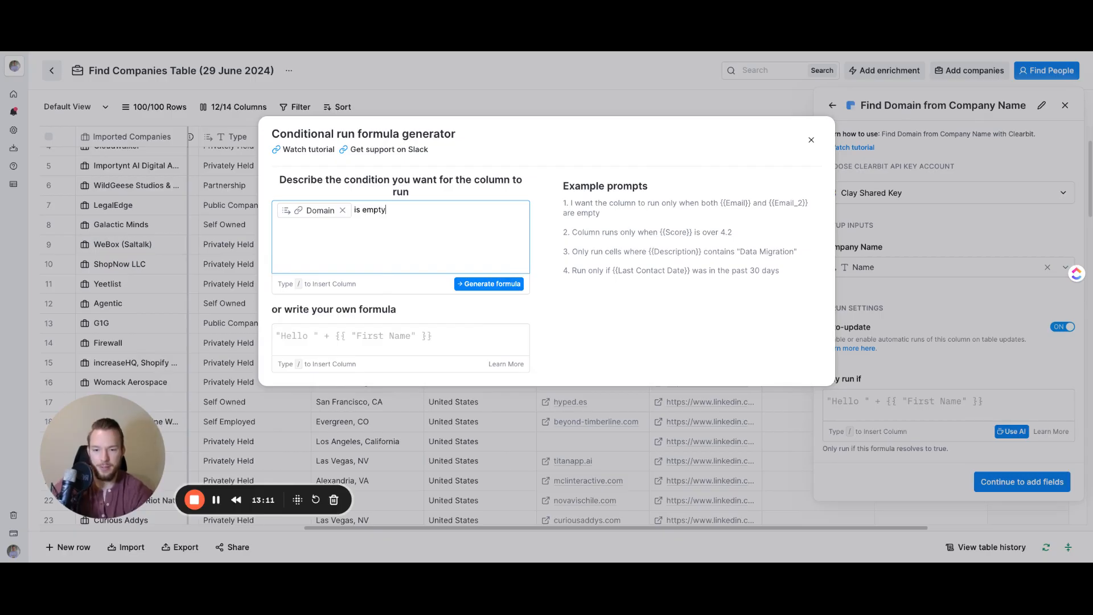
{"action": "left_click", "coordinate": [494, 284]}
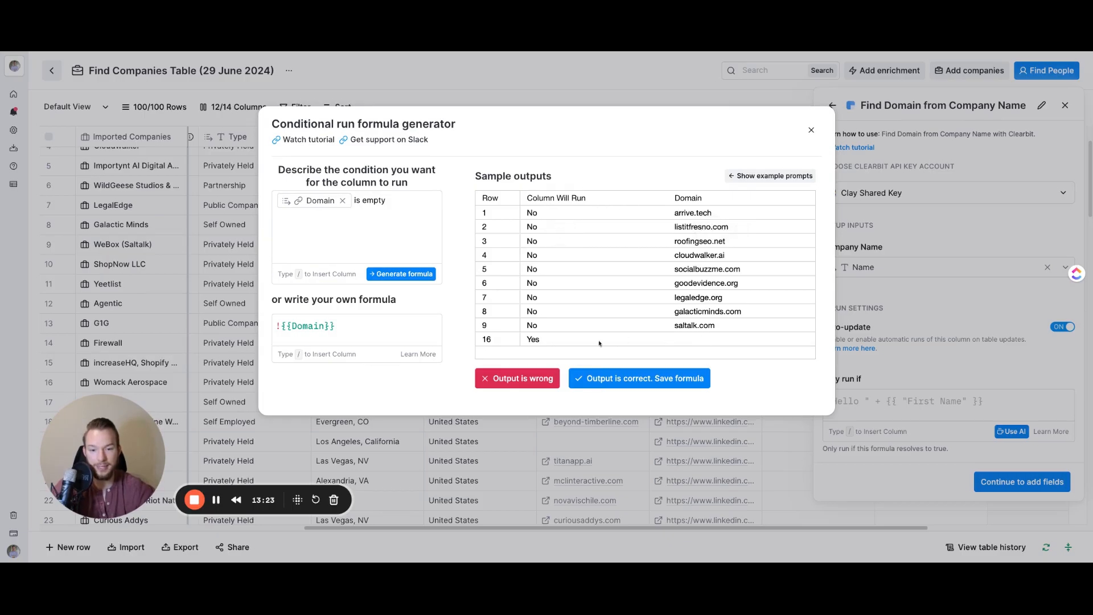
{"action": "left_click", "coordinate": [626, 381]}
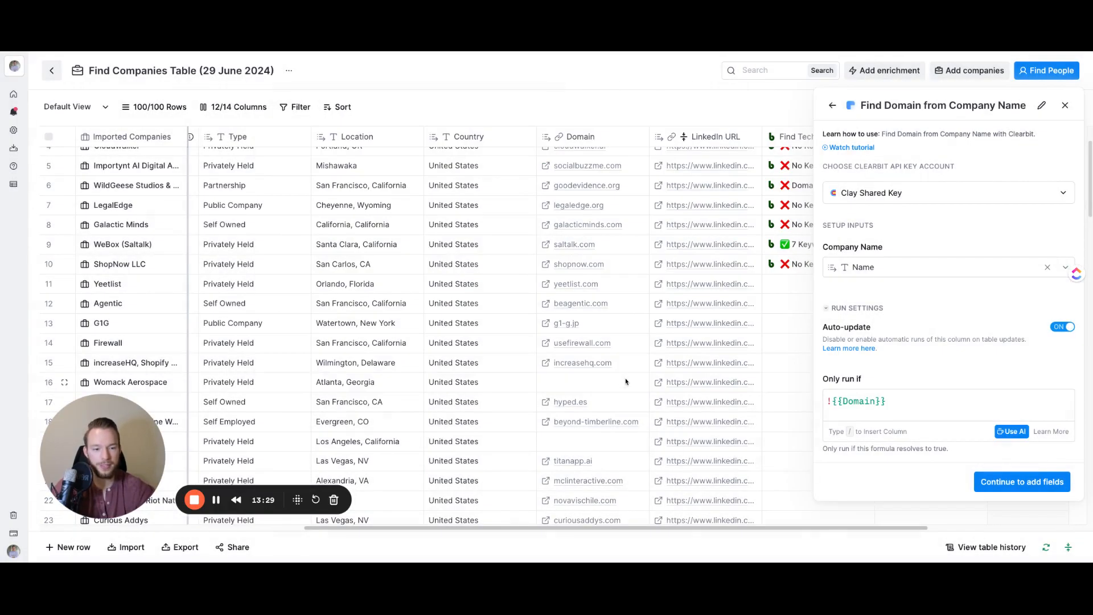
Add Domain as an output column of the domain enrichment, then save and run it on the first 10 rows.
{"action": "left_click", "coordinate": [1037, 484]}
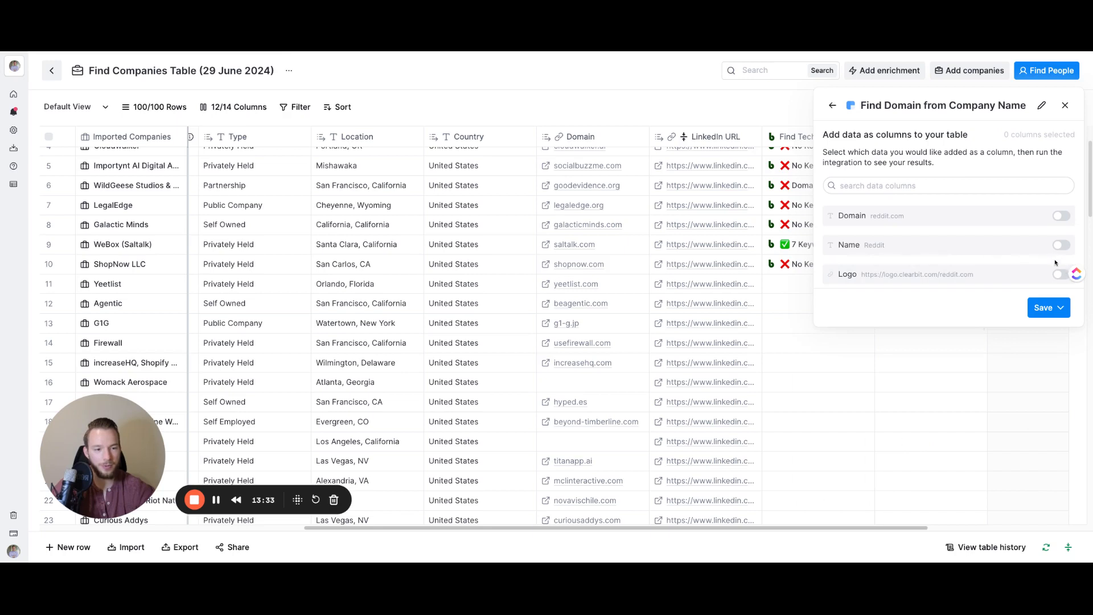
{"action": "left_click", "coordinate": [1061, 215]}
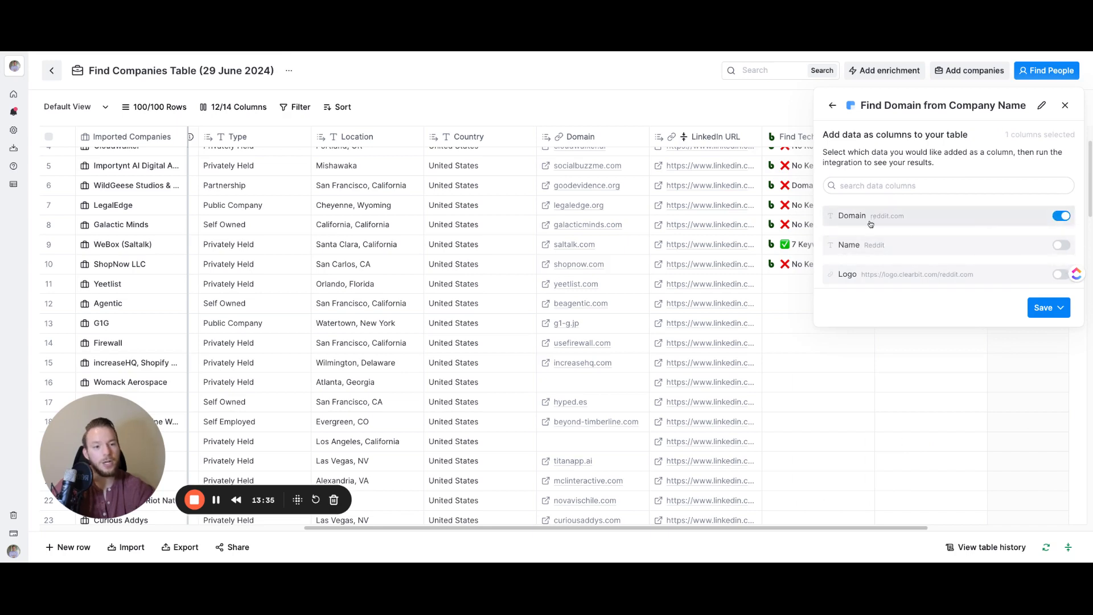
{"action": "left_click", "coordinate": [1045, 308]}
{"action": "left_click", "coordinate": [996, 330]}
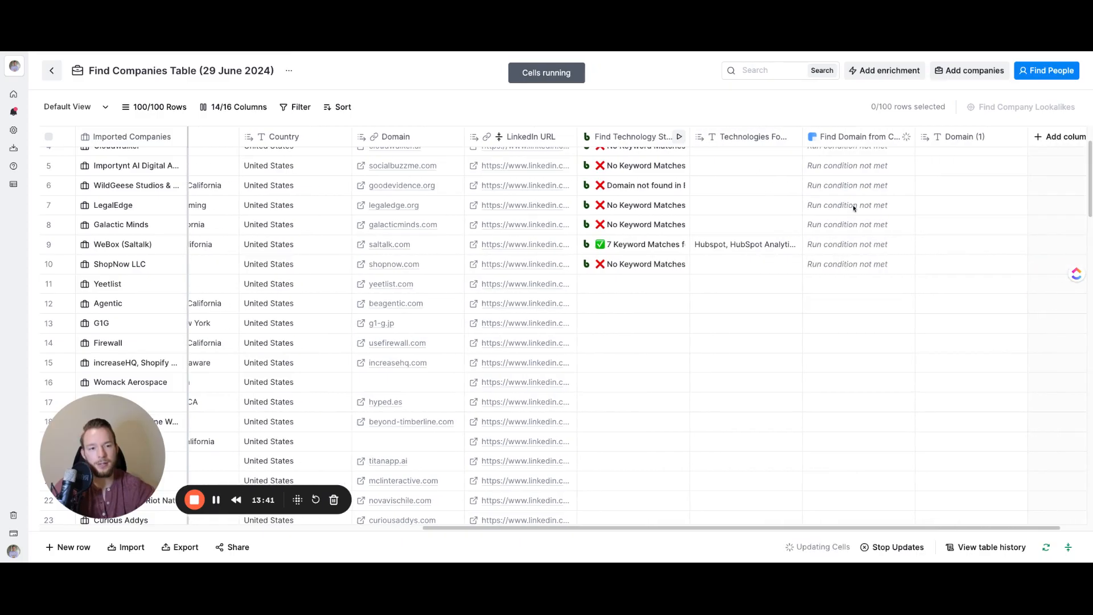
{"action": "scroll", "coordinate": [854, 208], "scroll_direction": "up", "scroll_amount": 2}
{"action": "scroll", "coordinate": [444, 445], "scroll_direction": "down", "scroll_amount": 1}
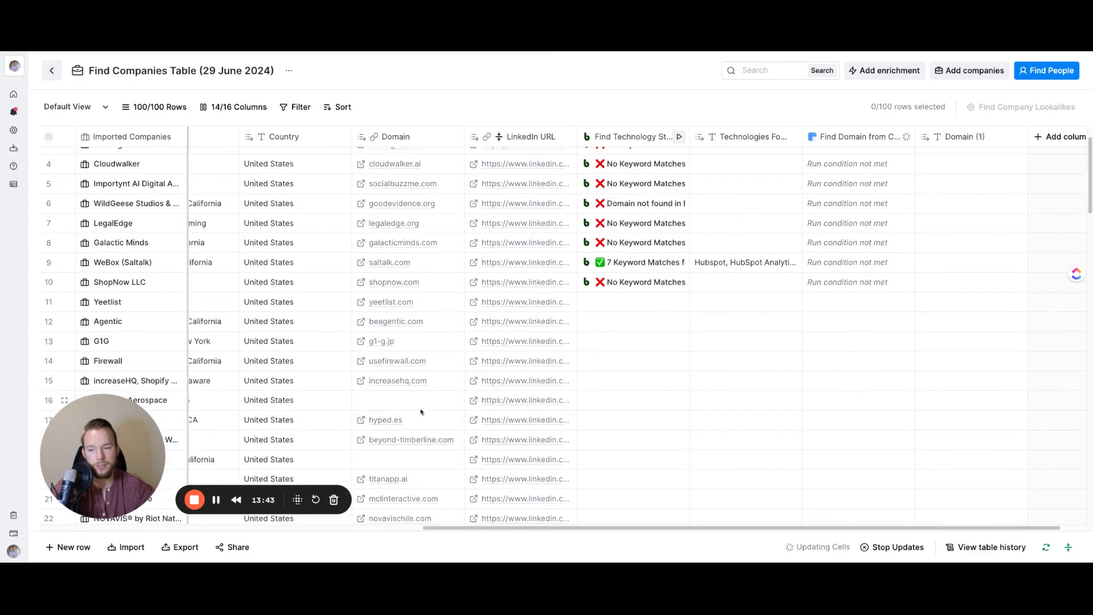
Run the domain enrichment for row 16, Womack Aerospace, and check the cell details of the skipped Galactic Minds row.
{"action": "left_click", "coordinate": [906, 400]}
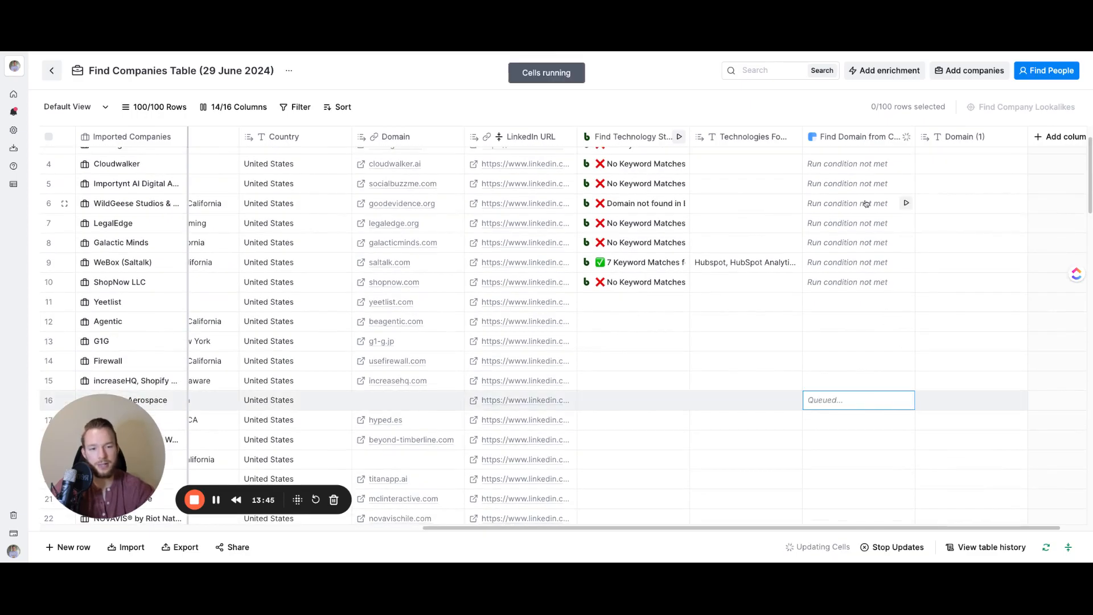
{"action": "left_click", "coordinate": [852, 241]}
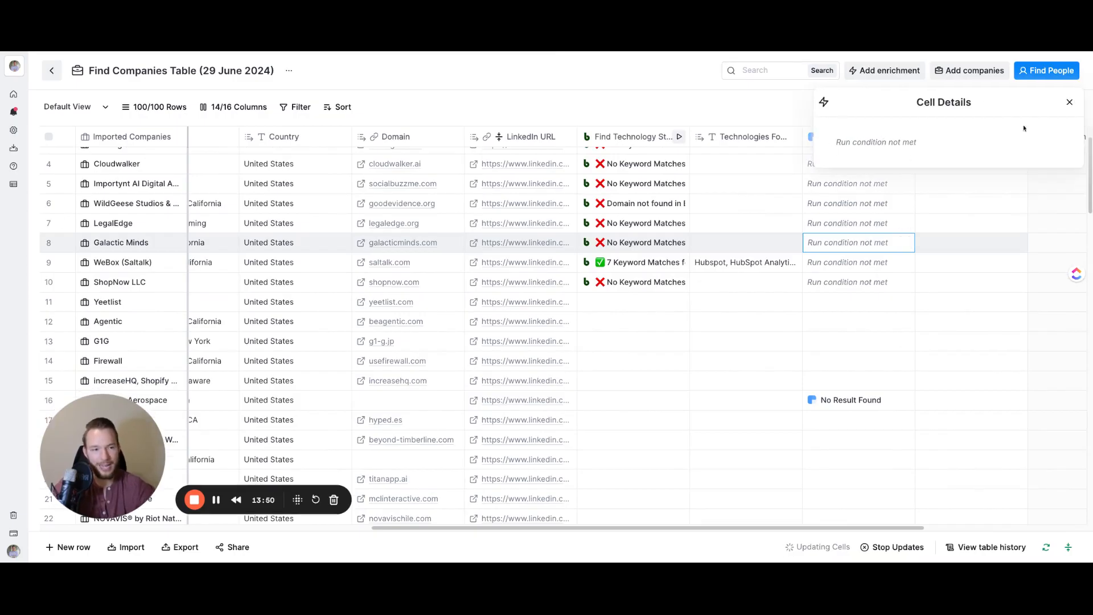
{"action": "left_click", "coordinate": [1069, 102]}
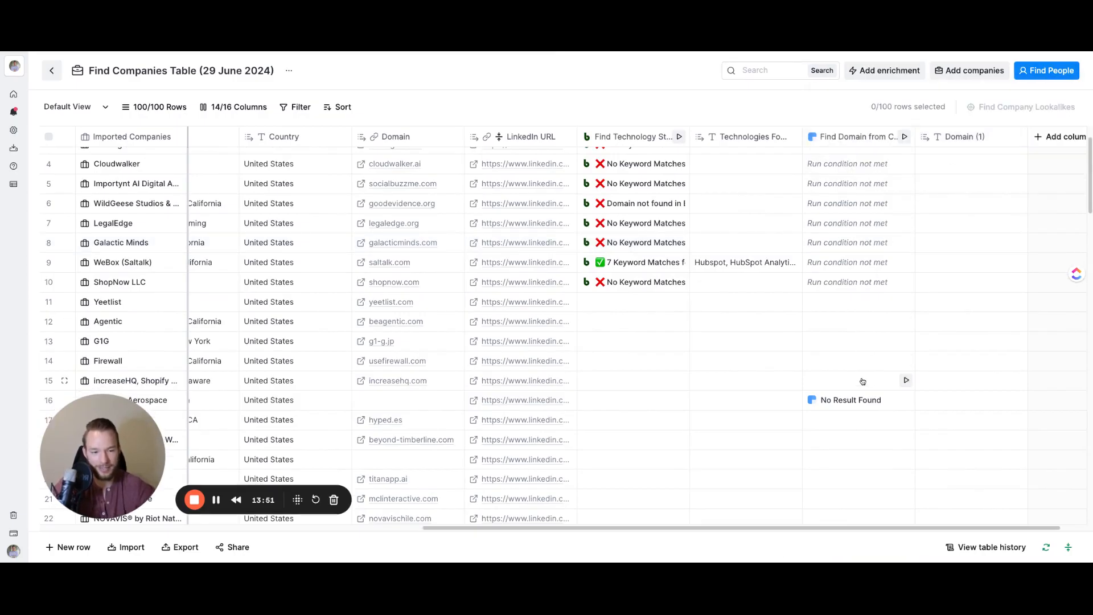
Run the domain enrichment for row 19, LID, and for the remaining rows of the column.
{"action": "scroll", "coordinate": [863, 380], "scroll_direction": "down", "scroll_amount": 1}
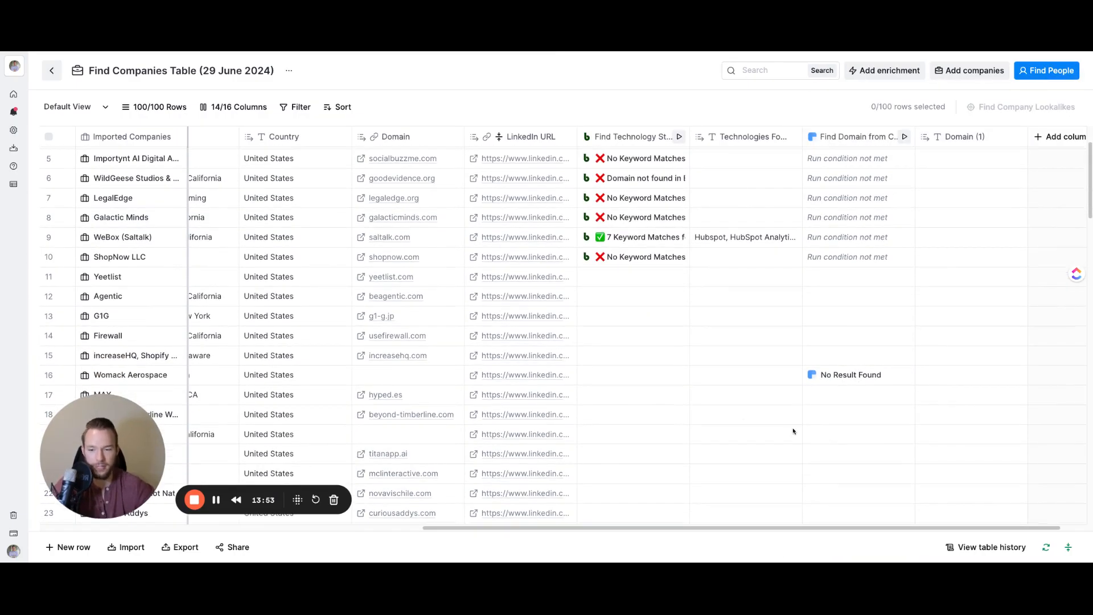
{"action": "left_click", "coordinate": [904, 435]}
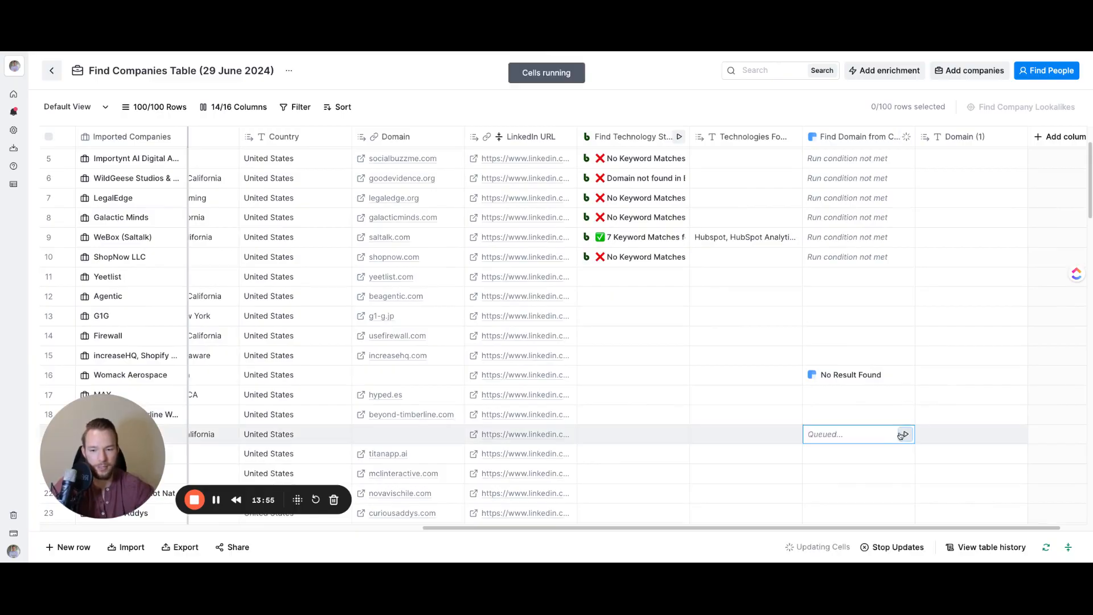
{"action": "scroll", "coordinate": [887, 431], "scroll_direction": "down", "scroll_amount": 3}
{"action": "left_click", "coordinate": [894, 143]}
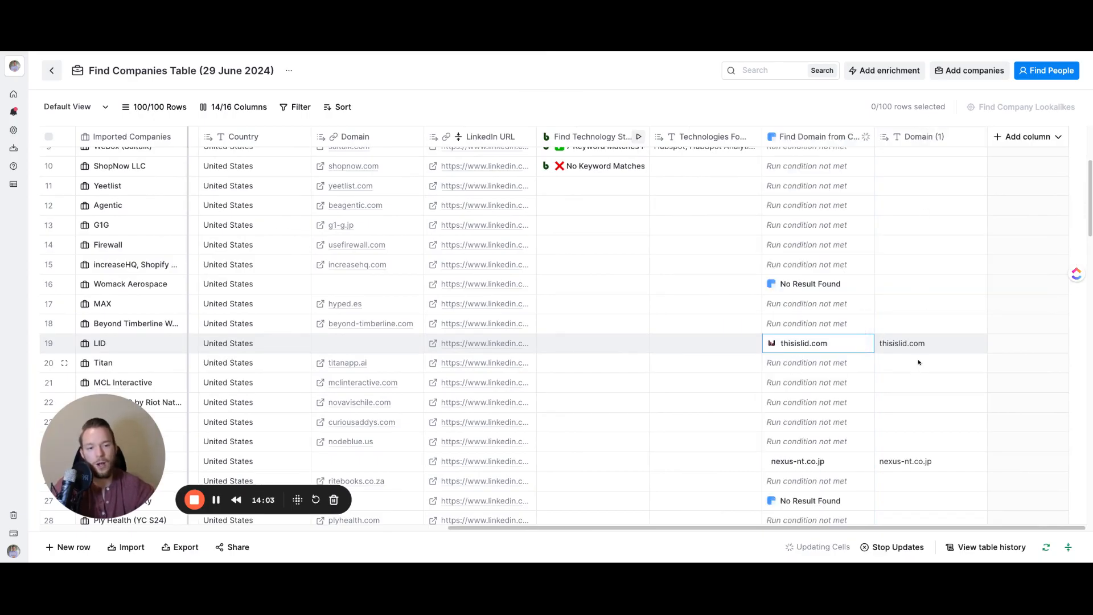
Review the domain enrichment's save-and-run options and its available output columns, and close its settings without changes.
{"action": "left_click", "coordinate": [817, 139]}
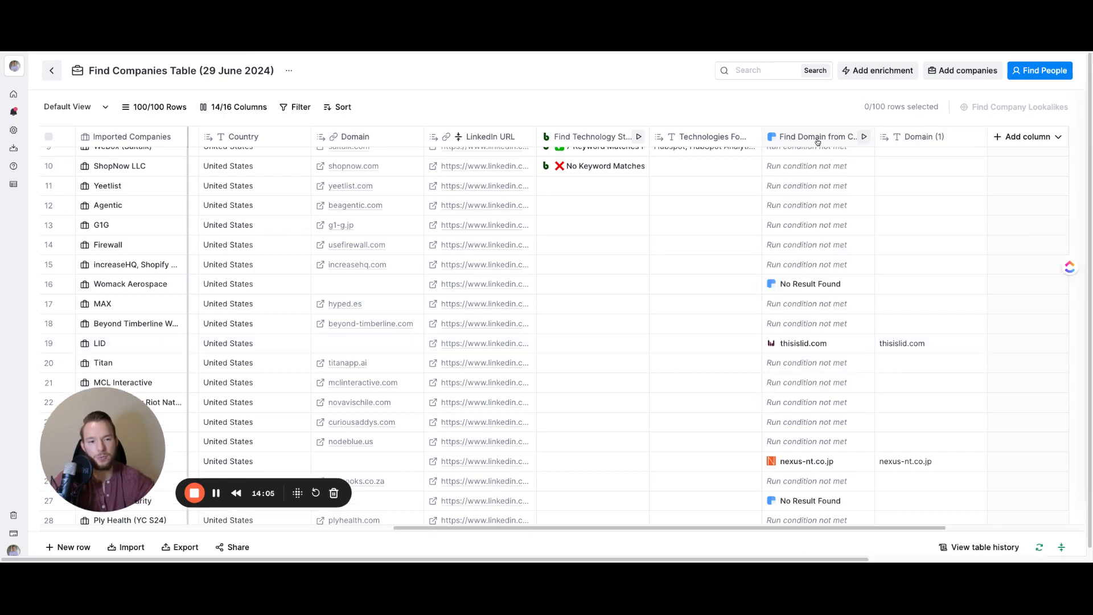
{"action": "left_click", "coordinate": [1041, 480]}
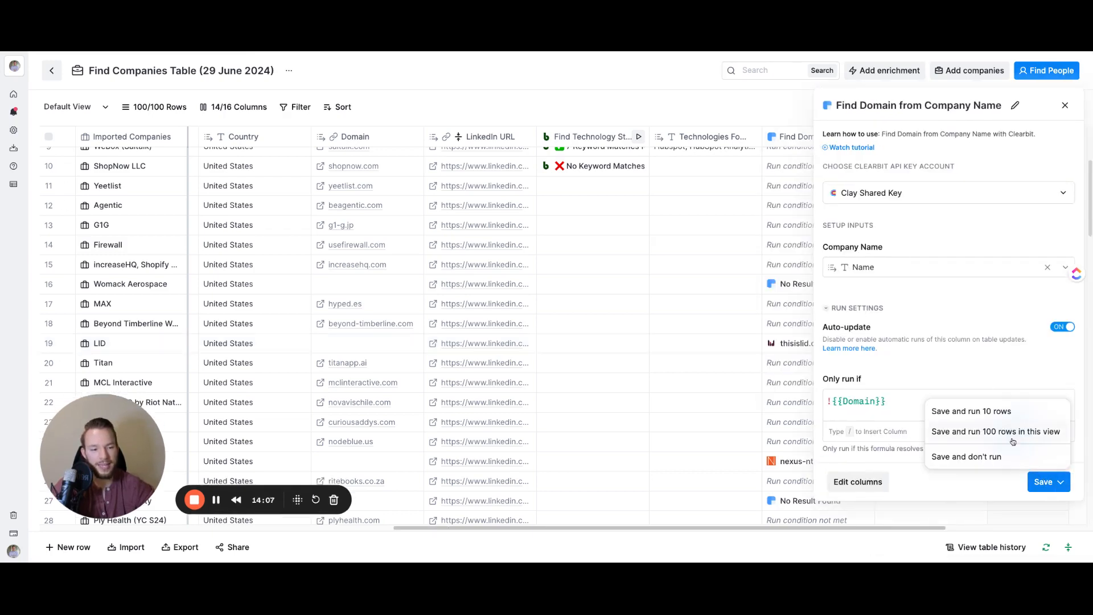
{"action": "left_click", "coordinate": [850, 482]}
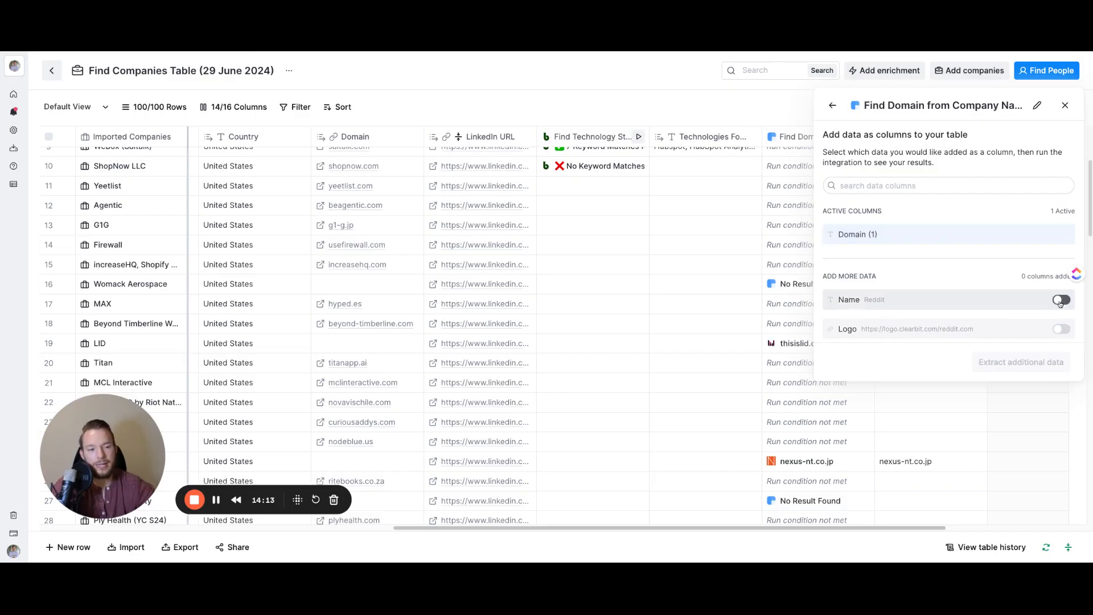
{"action": "left_click", "coordinate": [1065, 105]}
Inspect the cell details of the LID row's domain result and examine the domain results down the table.
{"action": "left_click", "coordinate": [797, 343]}
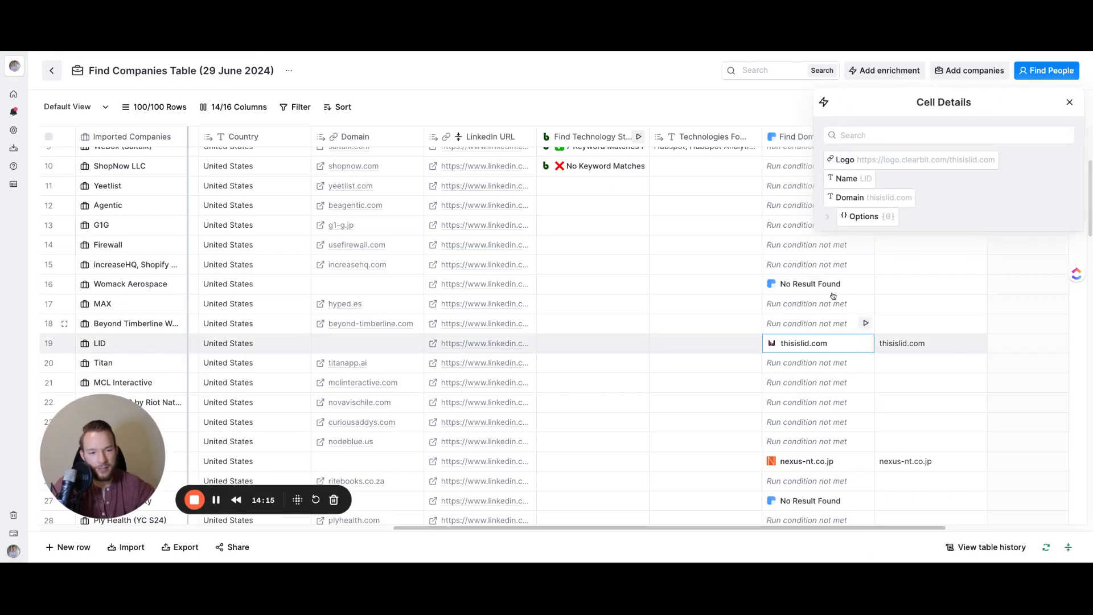
{"action": "mouse_move", "coordinate": [888, 200]}
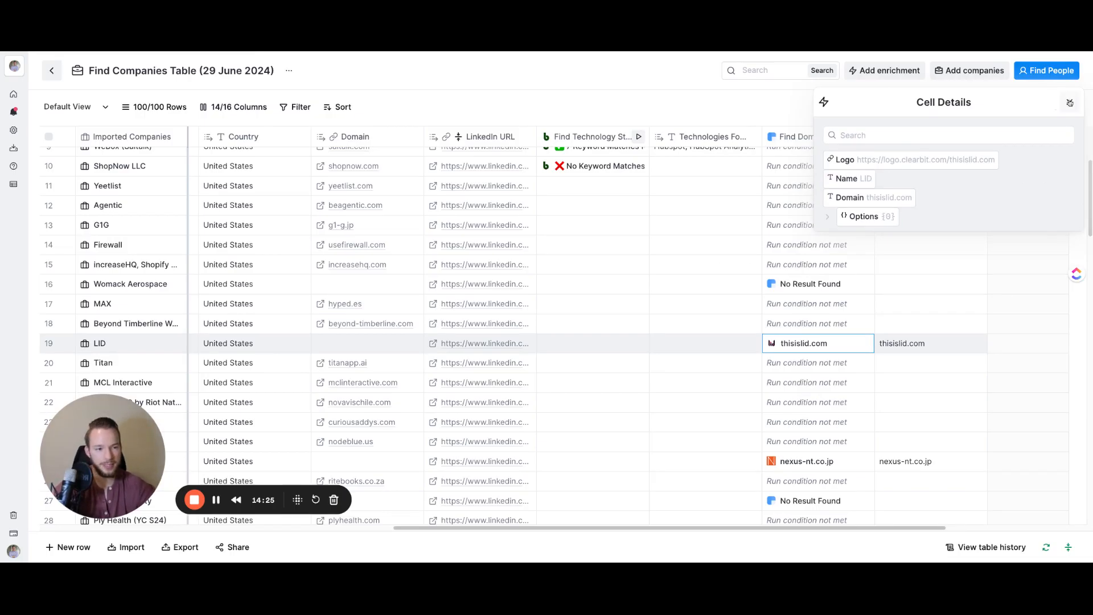
{"action": "left_click", "coordinate": [1070, 102]}
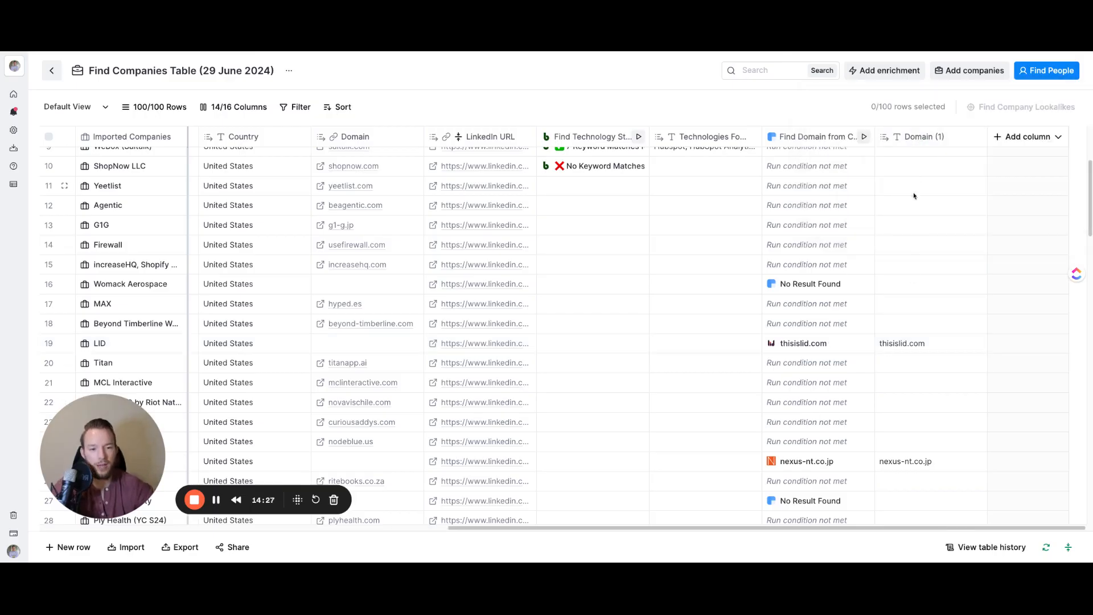
{"action": "scroll", "coordinate": [899, 428], "scroll_direction": "down", "scroll_amount": 8}
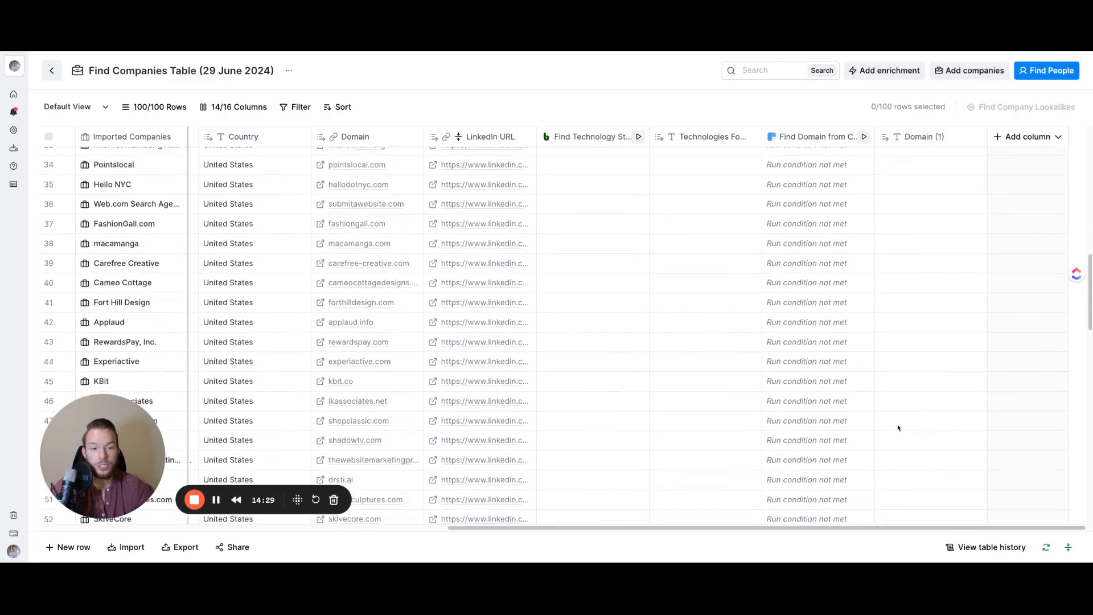
{"action": "scroll", "coordinate": [898, 427], "scroll_direction": "up", "scroll_amount": 10}
{"action": "scroll", "coordinate": [899, 422], "scroll_direction": "down", "scroll_amount": 3}
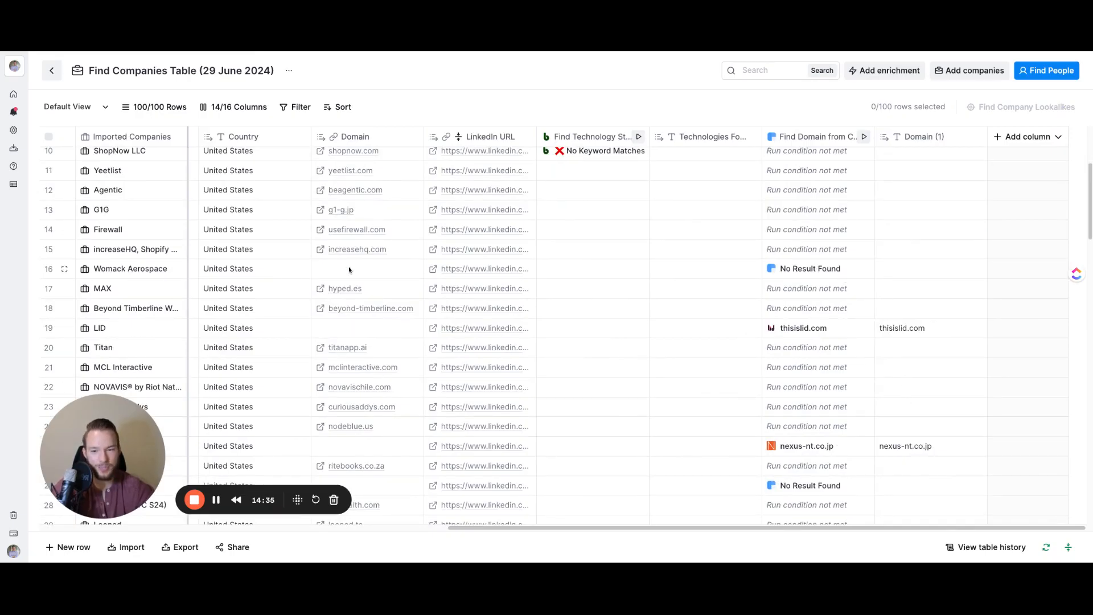
Search the enrichments for claygent, choose Claygent (AI Web Researcher), and review its account and answer settings.
{"action": "left_click", "coordinate": [998, 139]}
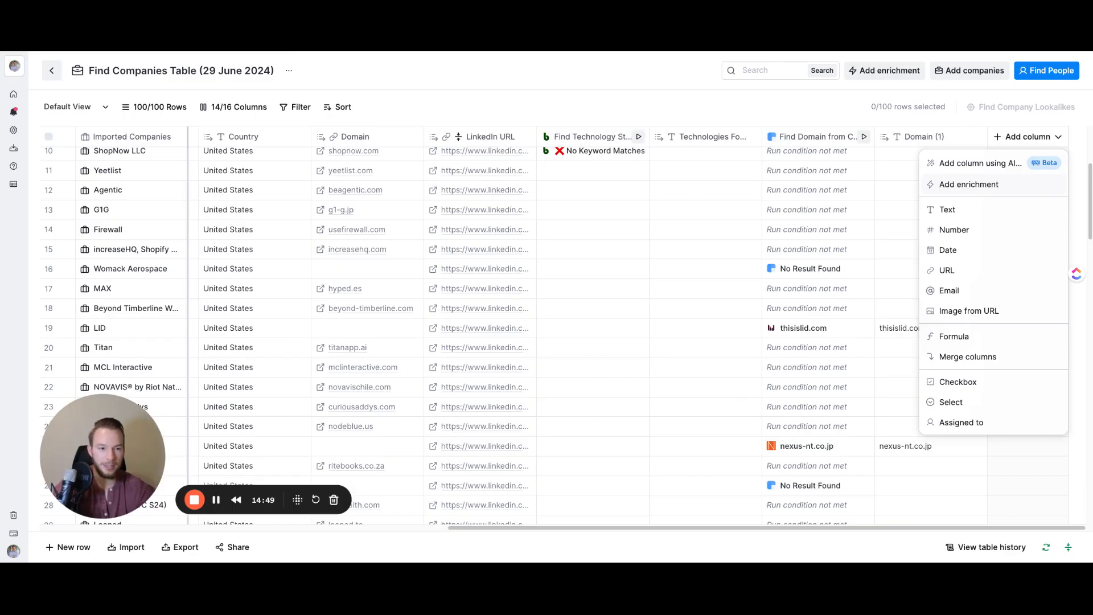
{"action": "left_click", "coordinate": [969, 184]}
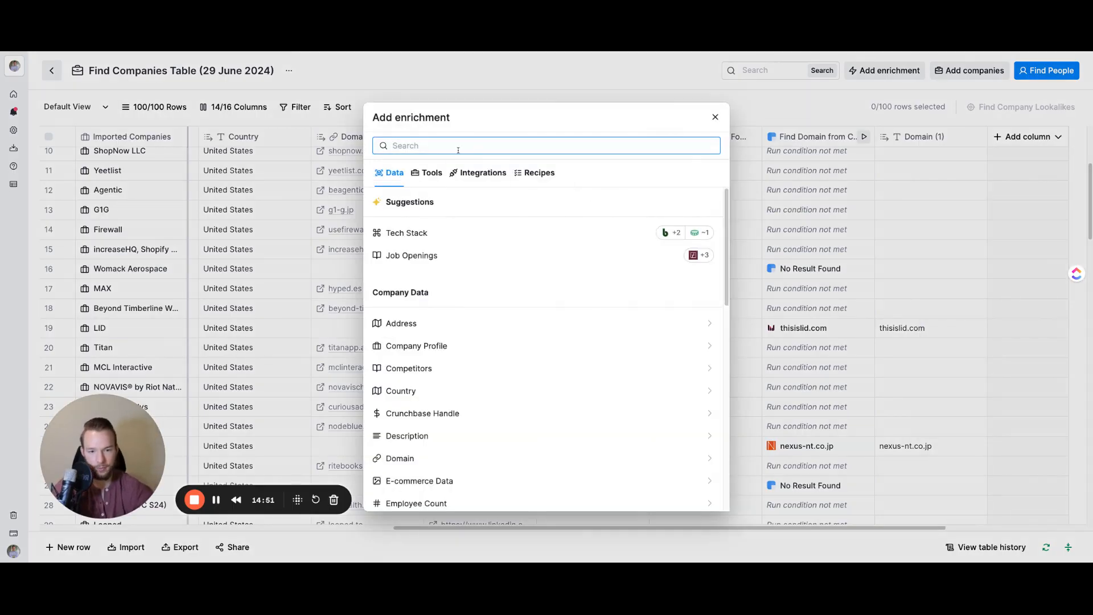
{"action": "type", "text": "claygent"}
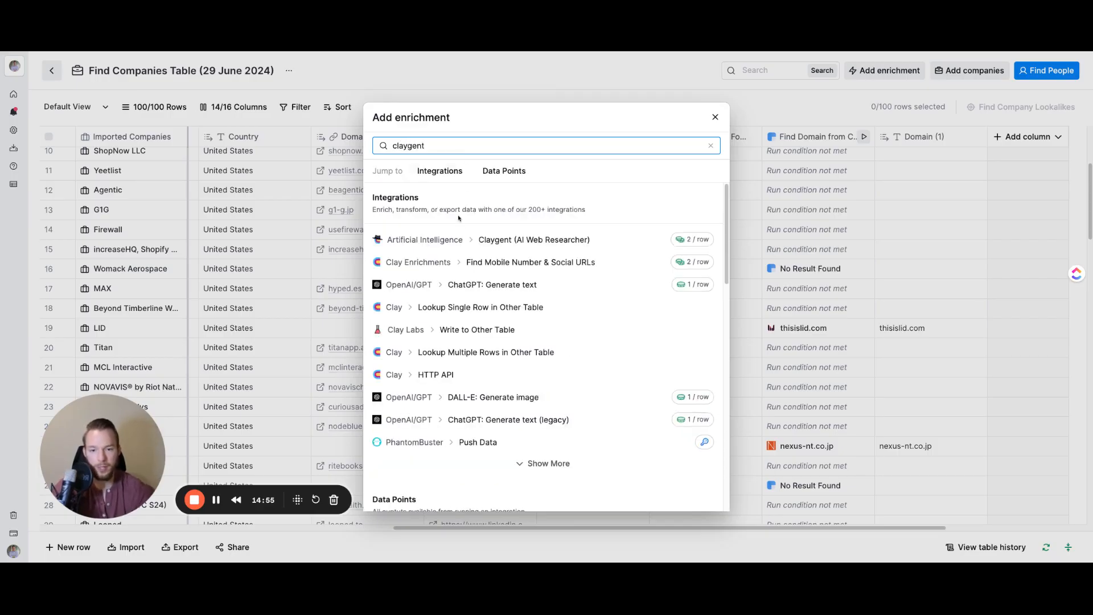
{"action": "left_click", "coordinate": [459, 245]}
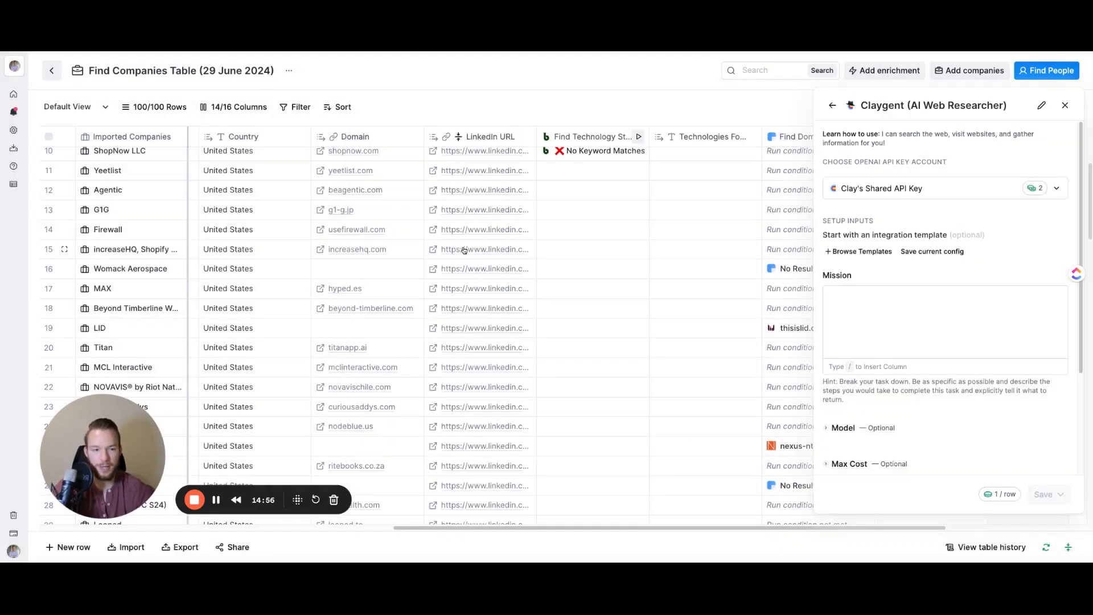
{"action": "left_click", "coordinate": [888, 194]}
{"action": "left_click", "coordinate": [922, 193]}
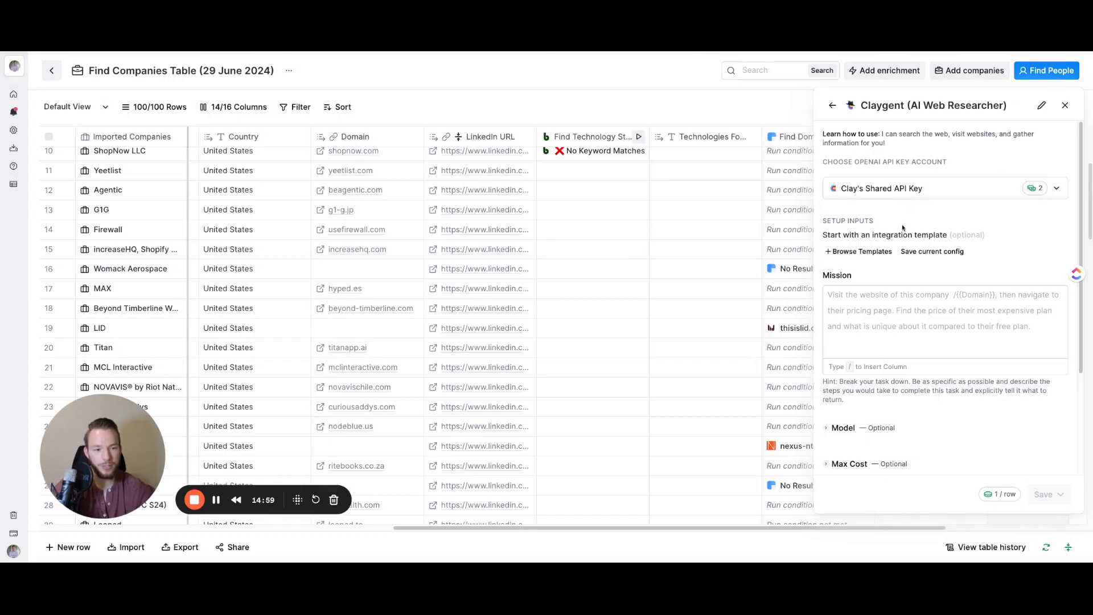
{"action": "scroll", "coordinate": [890, 377], "scroll_direction": "down", "scroll_amount": 3}
{"action": "scroll", "coordinate": [891, 378], "scroll_direction": "up", "scroll_amount": 3}
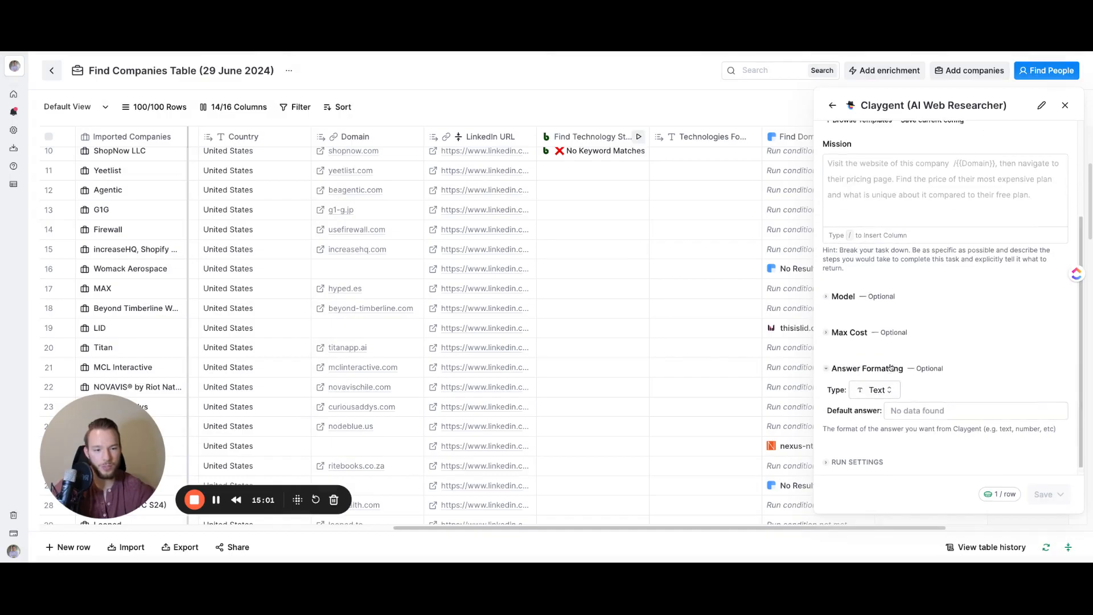
Begin the Claygent mission with the sentence "Find the website of the company in the input.".
{"action": "left_click", "coordinate": [869, 297]}
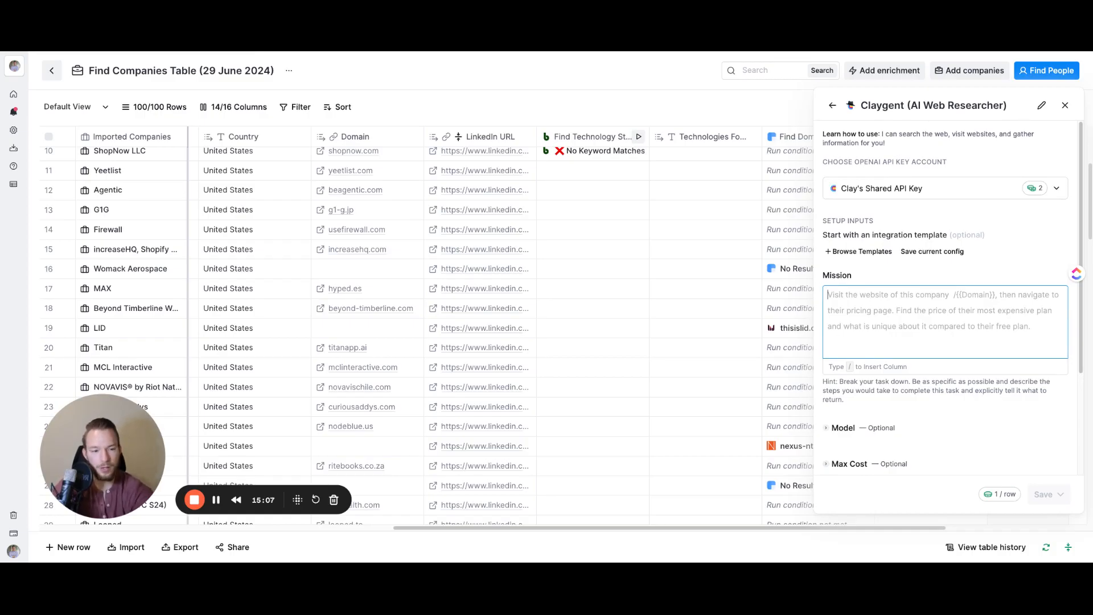
{"action": "type", "text": "Find the website o f"}
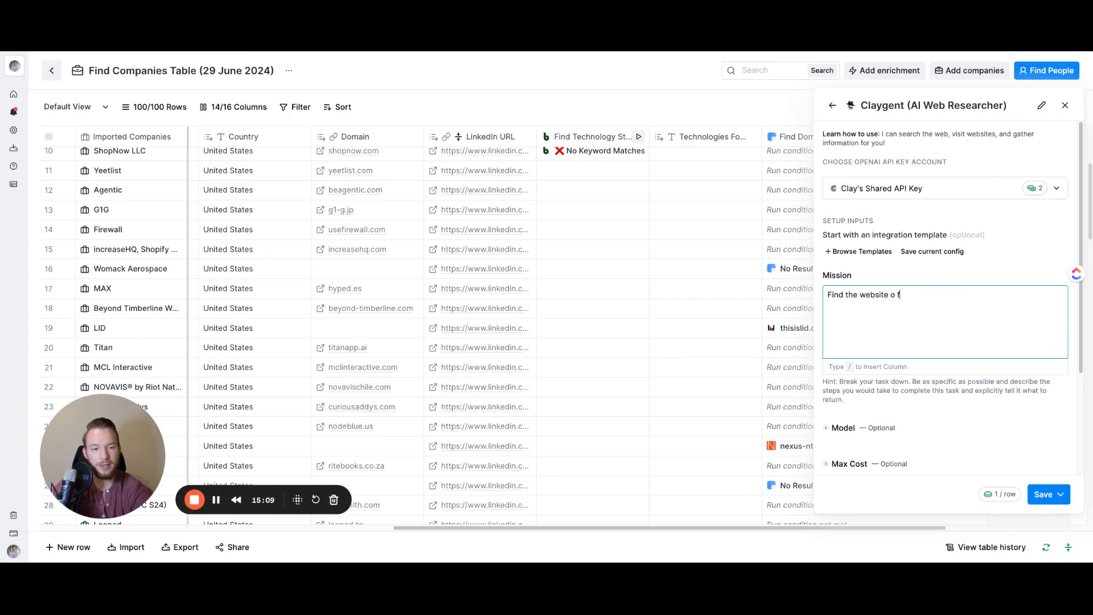
{"action": "type", "text": "the"}
{"action": "key", "text": "BackSpace"}
{"action": "key", "text": "BackSpace"}
{"action": "key", "text": "BackSpace"}
{"action": "key", "text": "BackSpace"}
{"action": "key", "text": "BackSpace"}
{"action": "type", "text": "f the compa"}
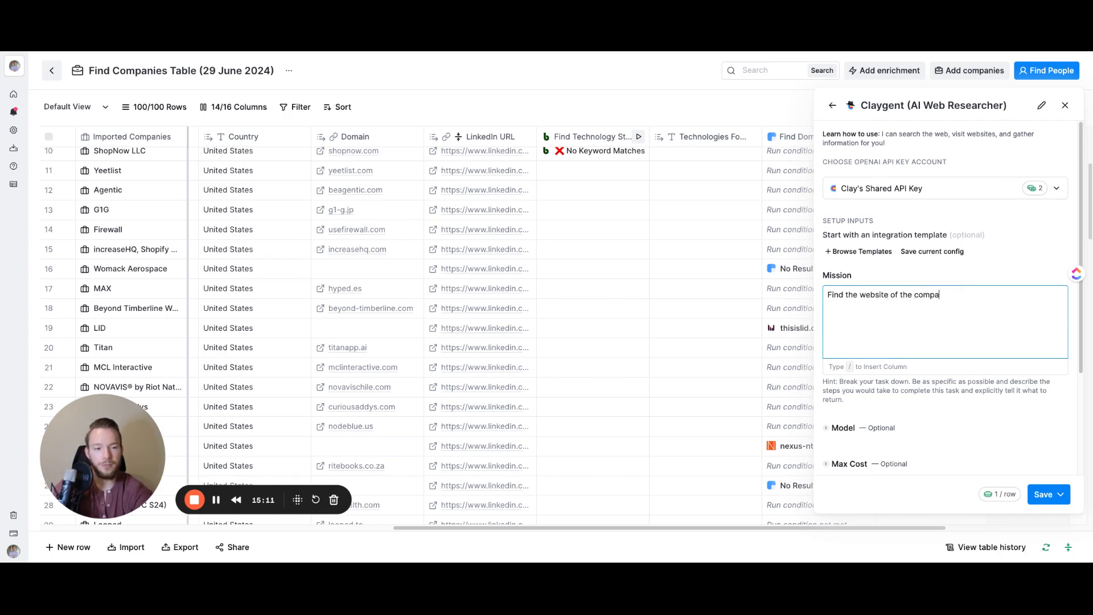
{"action": "type", "text": "ny in the input."}
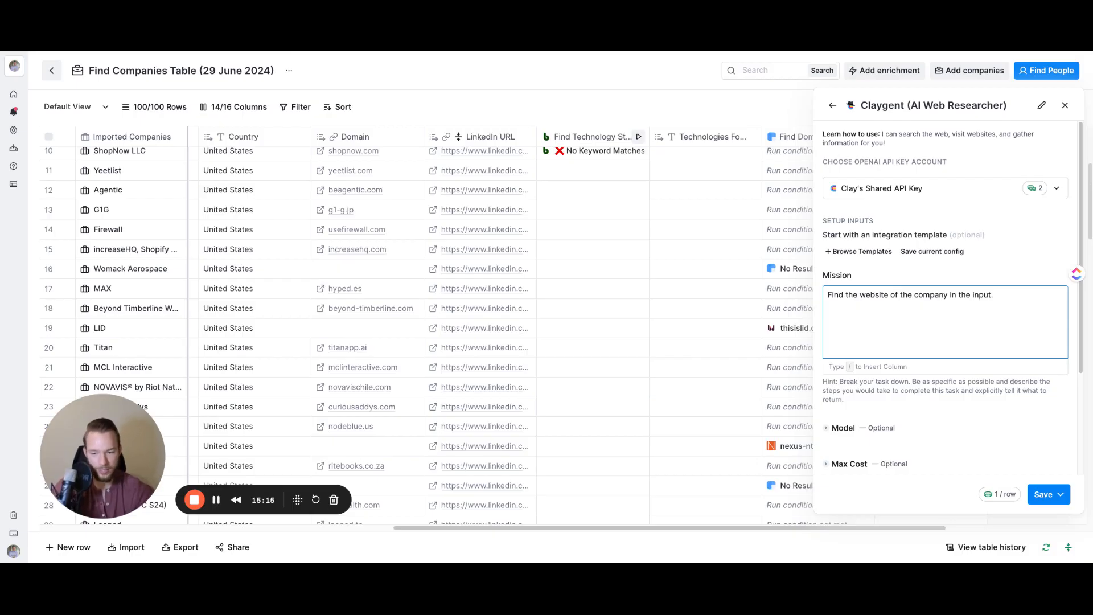
Paste the remaining mission instructions on inputs and website matching, and correct the closing line to "These are the inputs:".
{"action": "key", "text": "ctrl+v"}
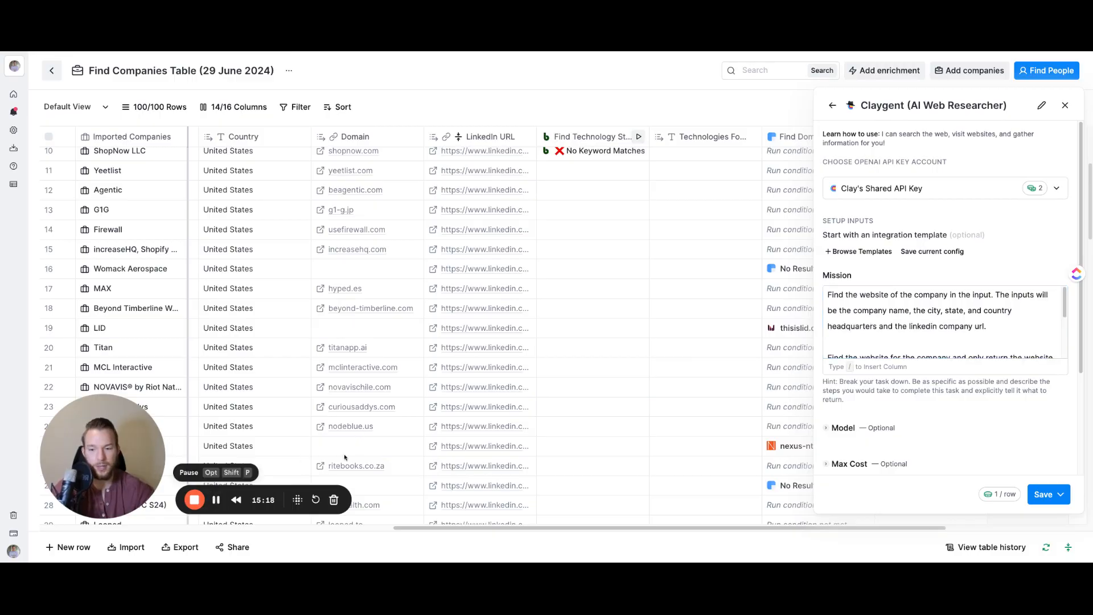
{"action": "left_click", "coordinate": [963, 339]}
{"action": "scroll", "coordinate": [952, 368], "scroll_direction": "down", "scroll_amount": 2}
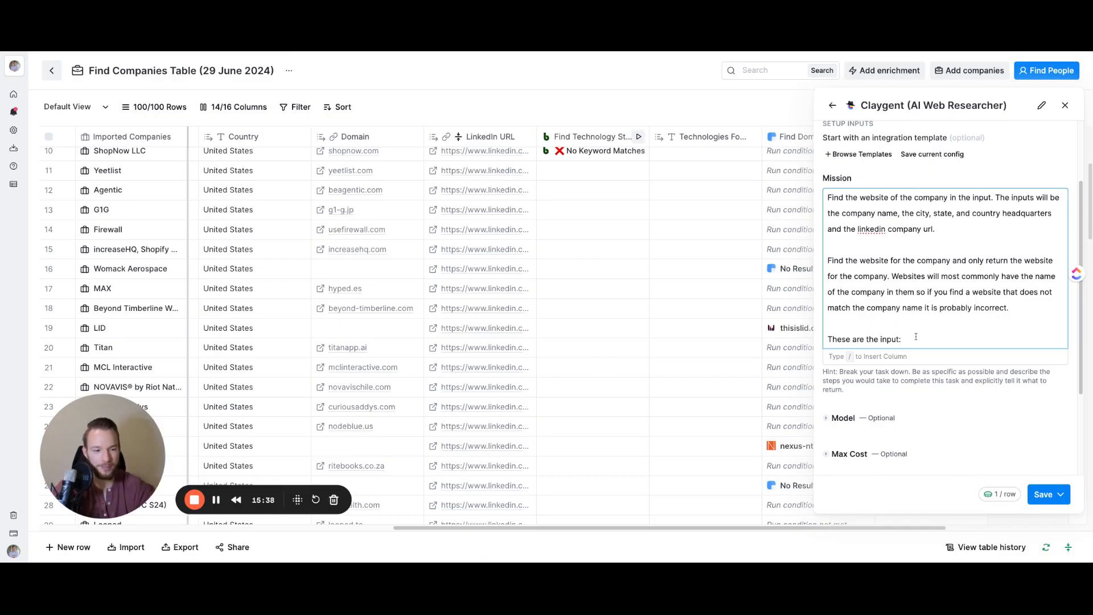
{"action": "type", "text": "s"}
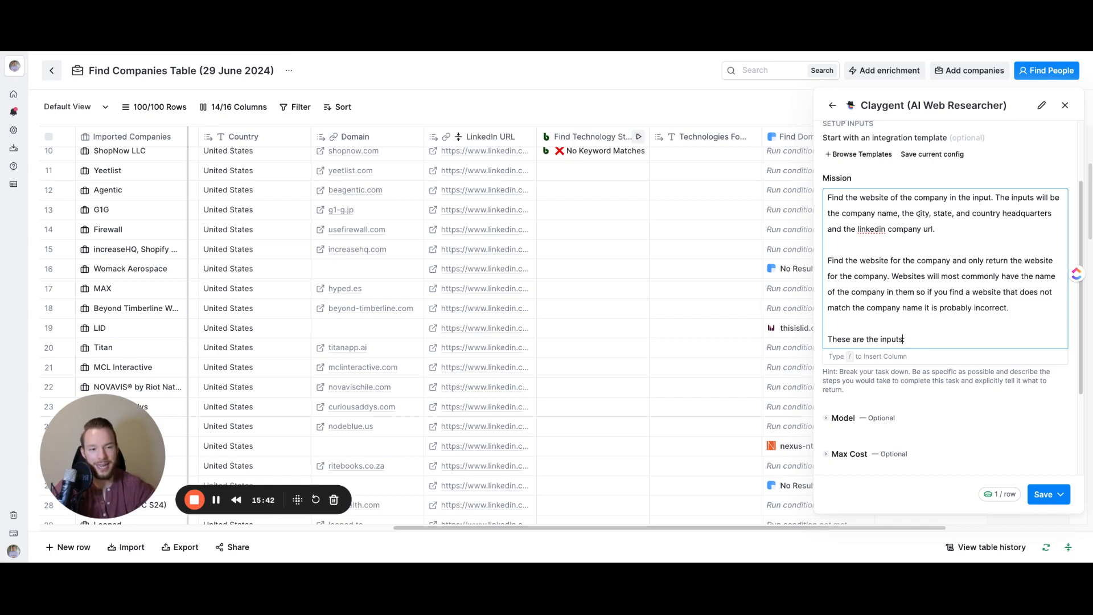
{"action": "left_click_drag", "start_coordinate": [918, 214], "coordinate": [1015, 219]}
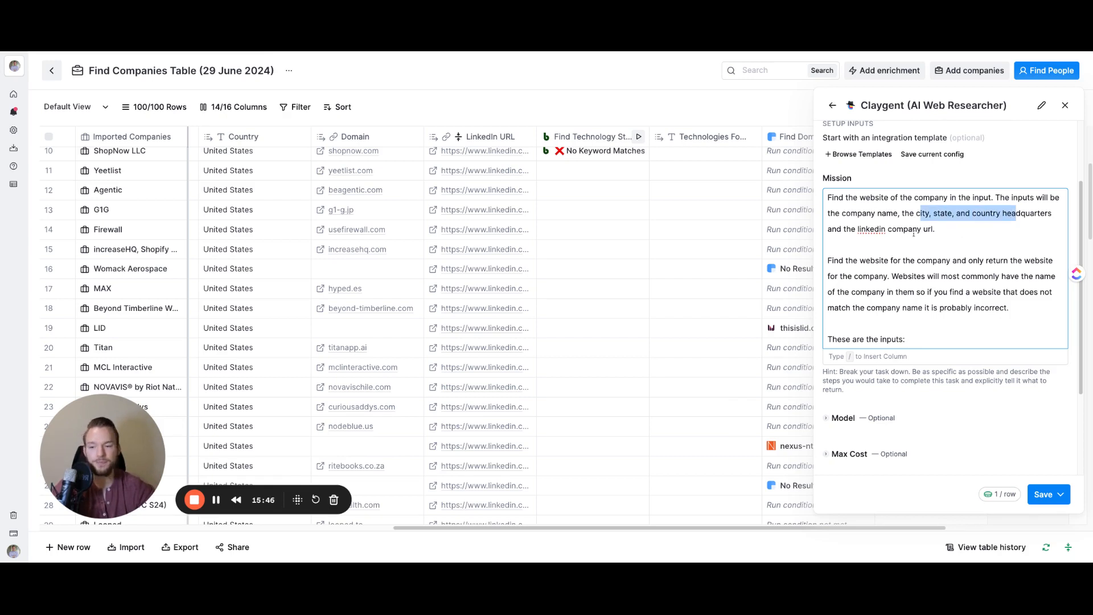
Add a "Company name:" line below the mission's inputs heading, filled with the Name column.
{"action": "left_click", "coordinate": [923, 340]}
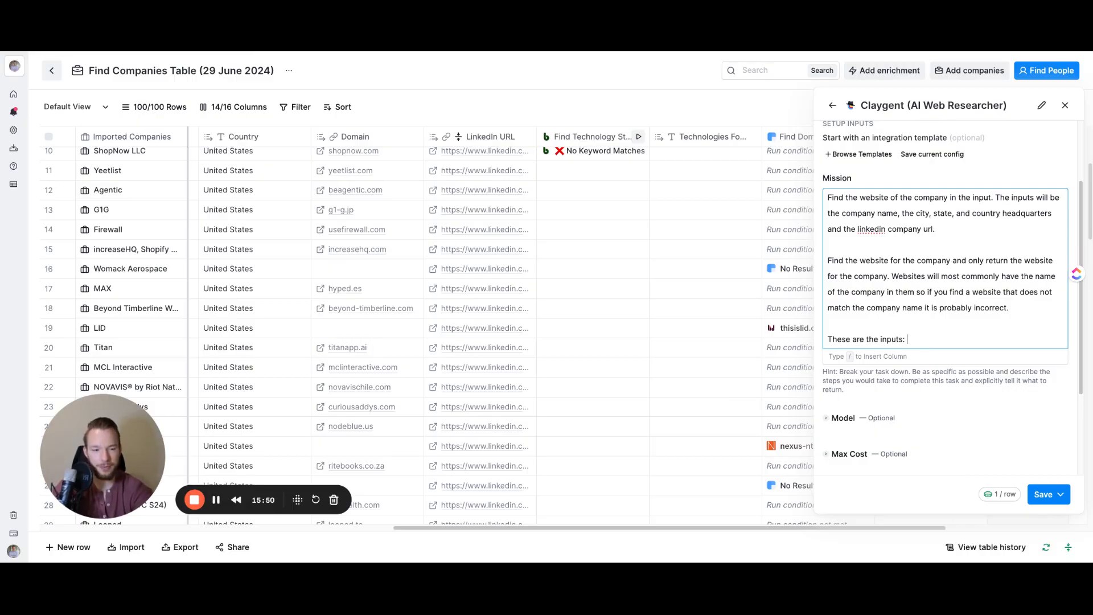
{"action": "key", "text": "Return"}
{"action": "key", "text": "Return"}
{"action": "type", "text": "Company name"}
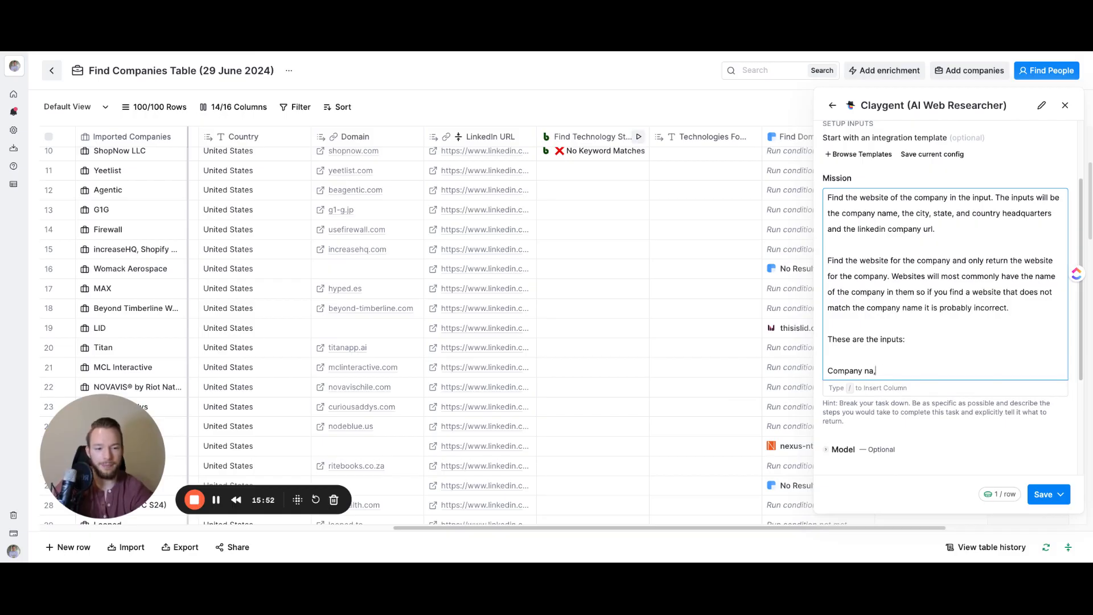
{"action": "type", "text": ":"}
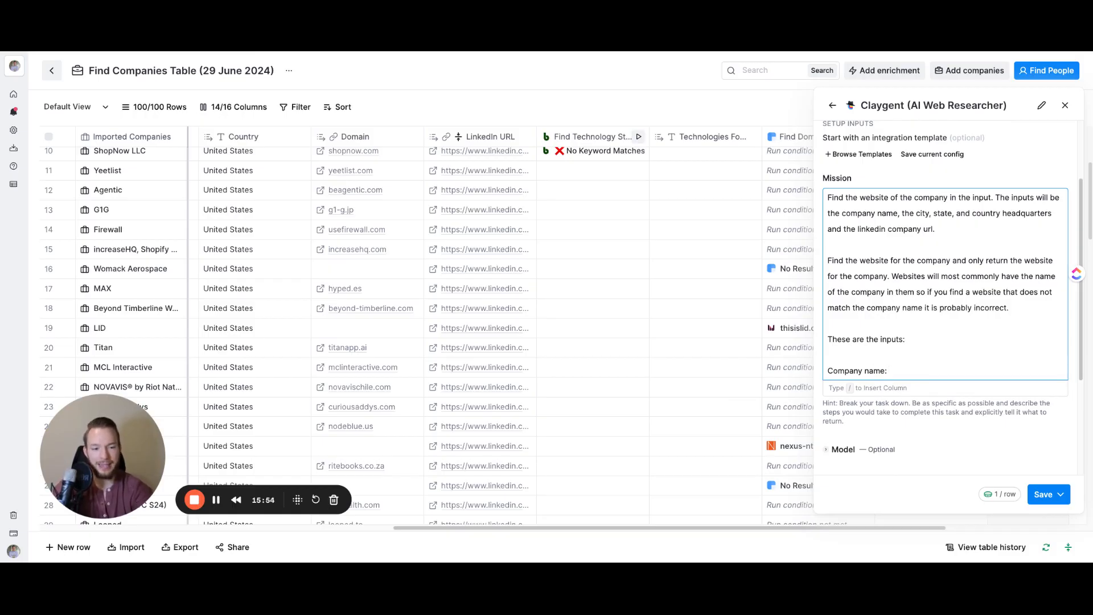
{"action": "type", "text": " /"}
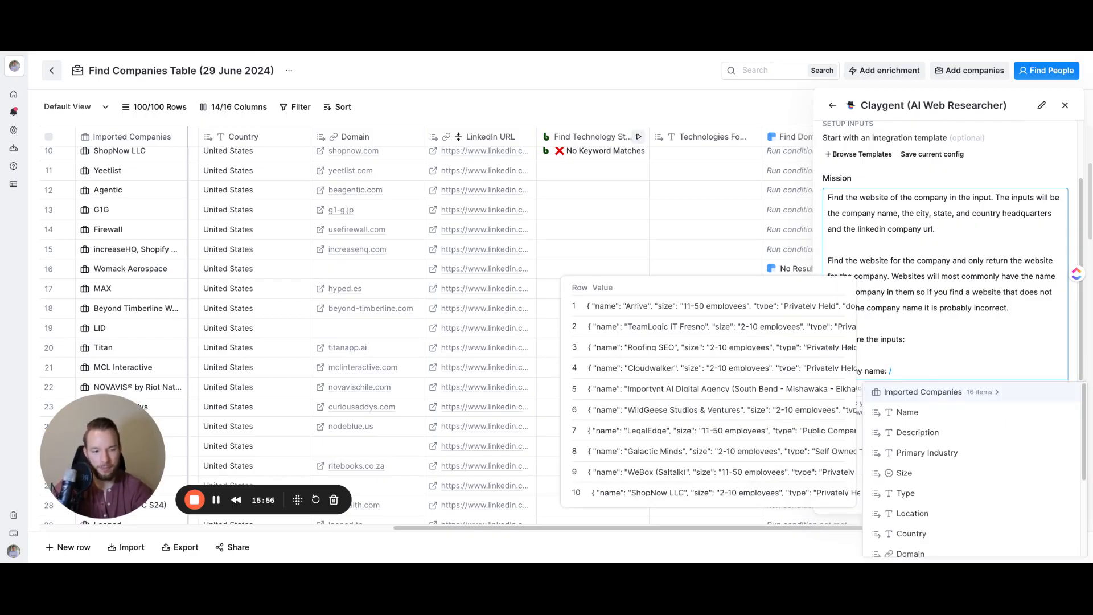
{"action": "key", "text": "Down"}
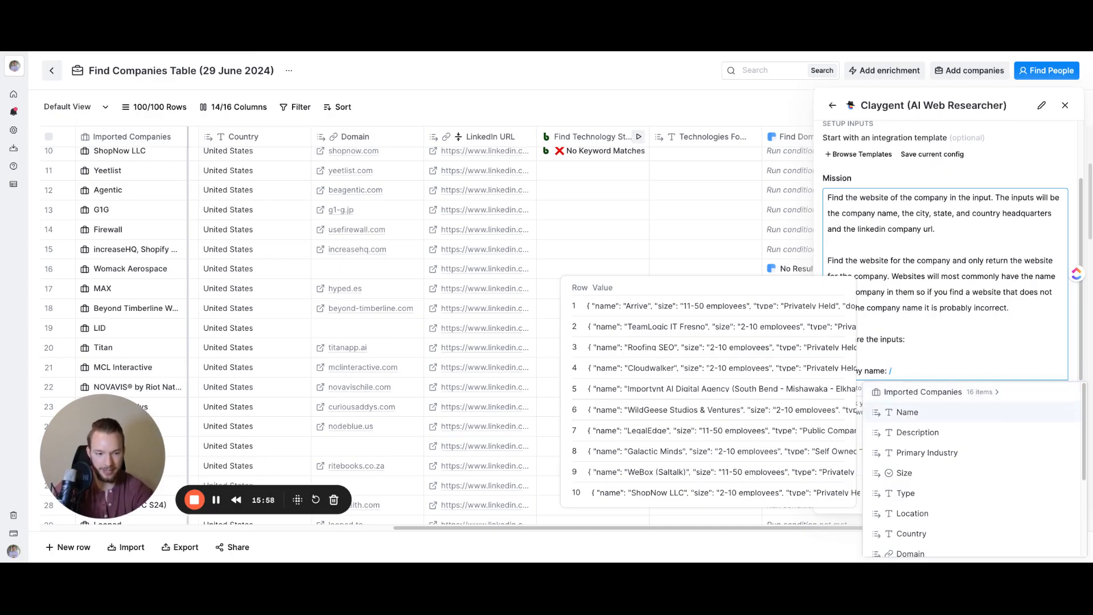
{"action": "key", "text": "Return"}
{"action": "key", "text": "Return"}
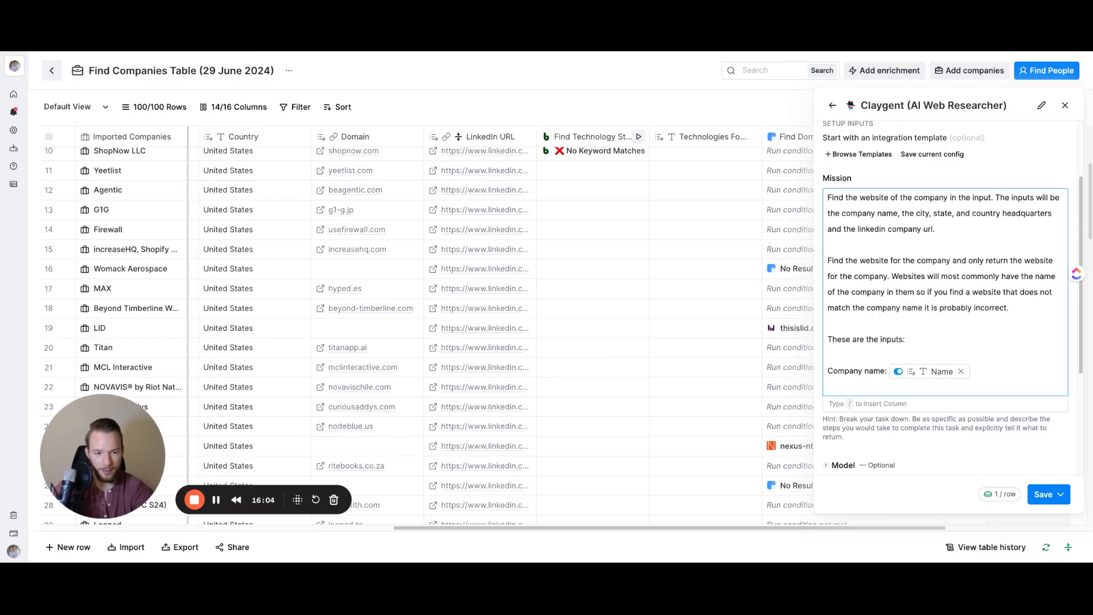
Add a "Location:" line to the mission inputs, filled with the Location column.
{"action": "type", "text": "Loc"}
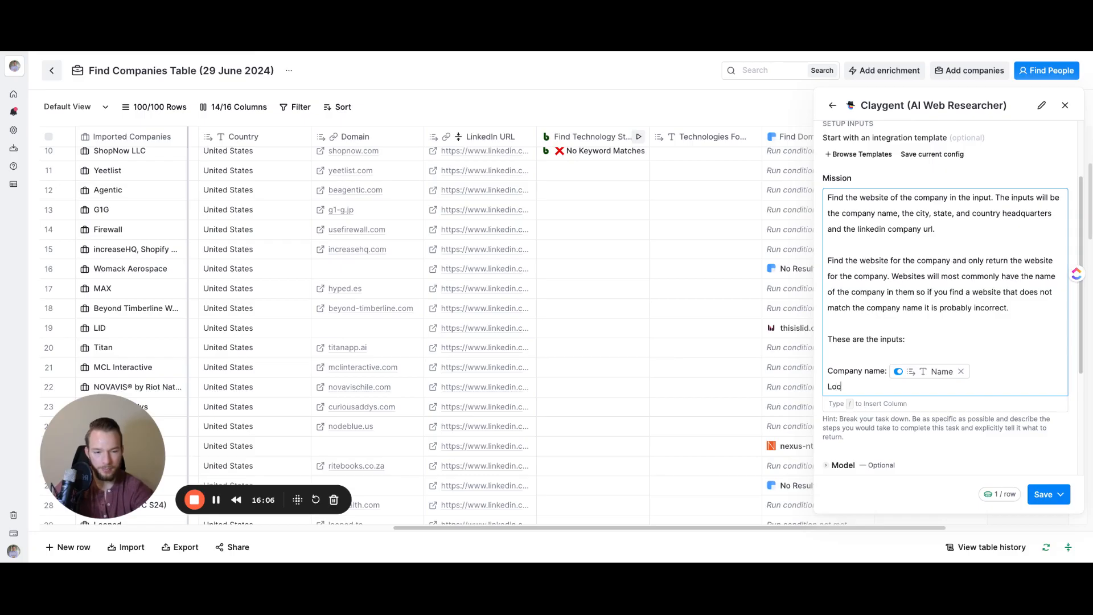
{"action": "type", "text": "ation: /cit"}
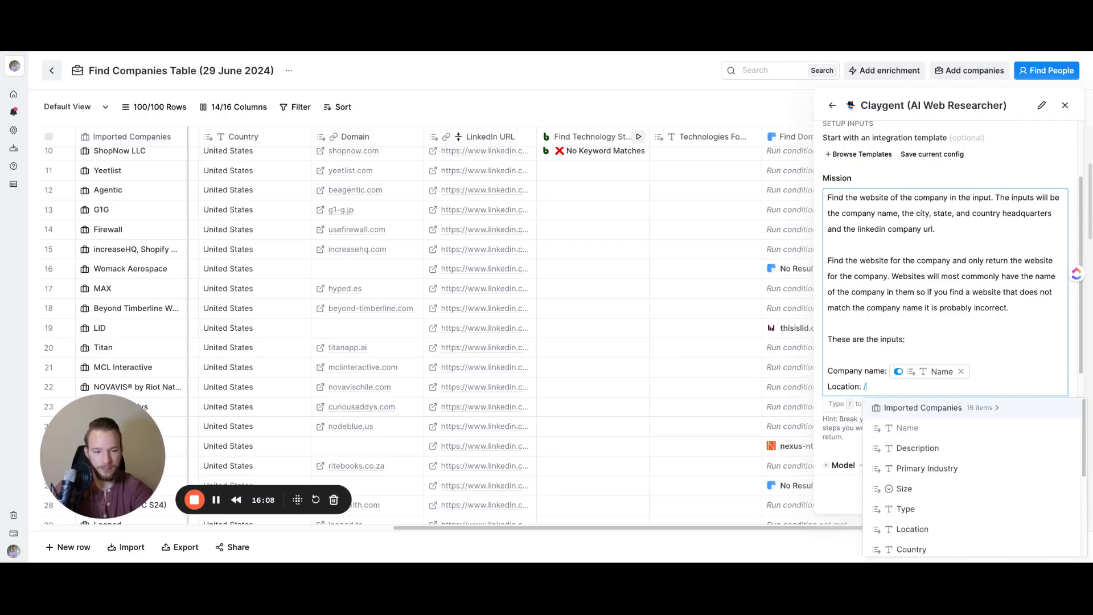
{"action": "key", "text": "BackSpace"}
{"action": "key", "text": "BackSpace"}
{"action": "key", "text": "BackSpace"}
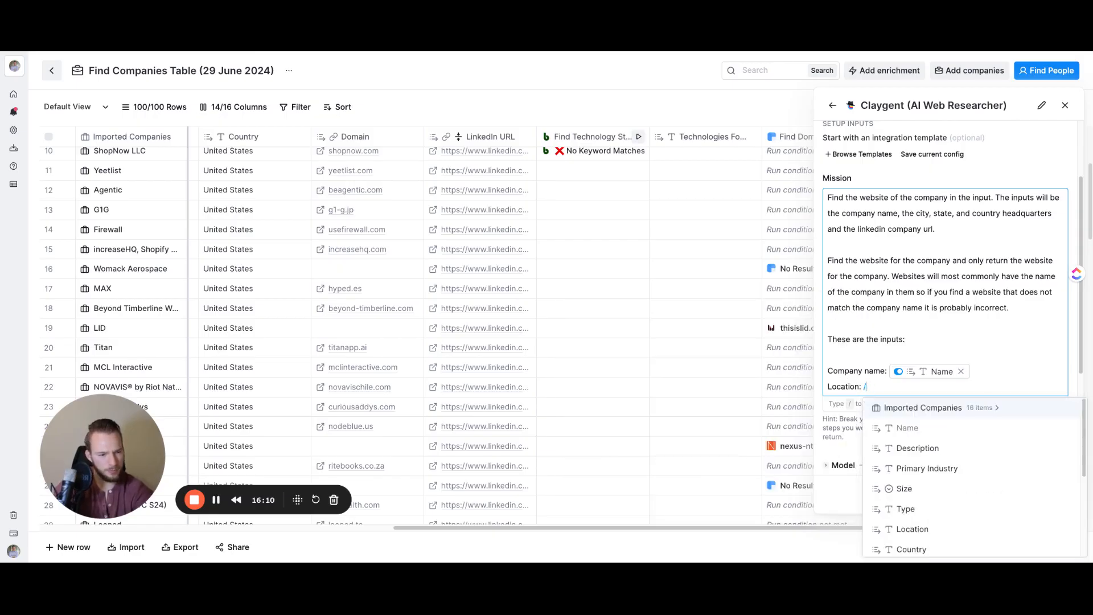
{"action": "key", "text": "Down"}
{"action": "key", "text": "Down"}
{"action": "key", "text": "Down"}
{"action": "key", "text": "Down"}
{"action": "key", "text": "Down"}
{"action": "key", "text": "Down"}
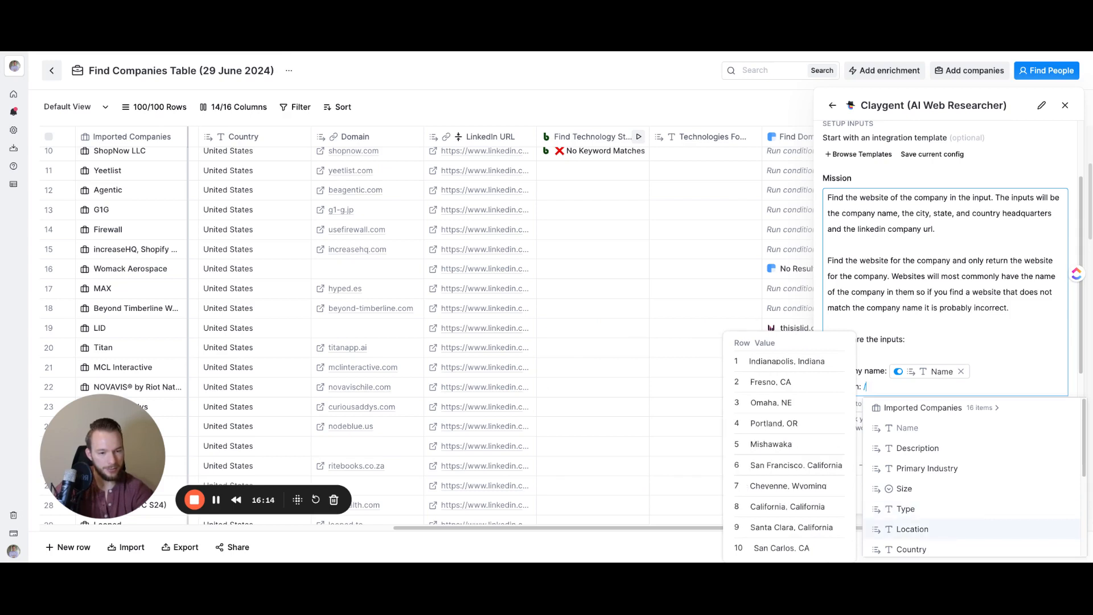
{"action": "key", "text": "Return"}
{"action": "key", "text": "Return"}
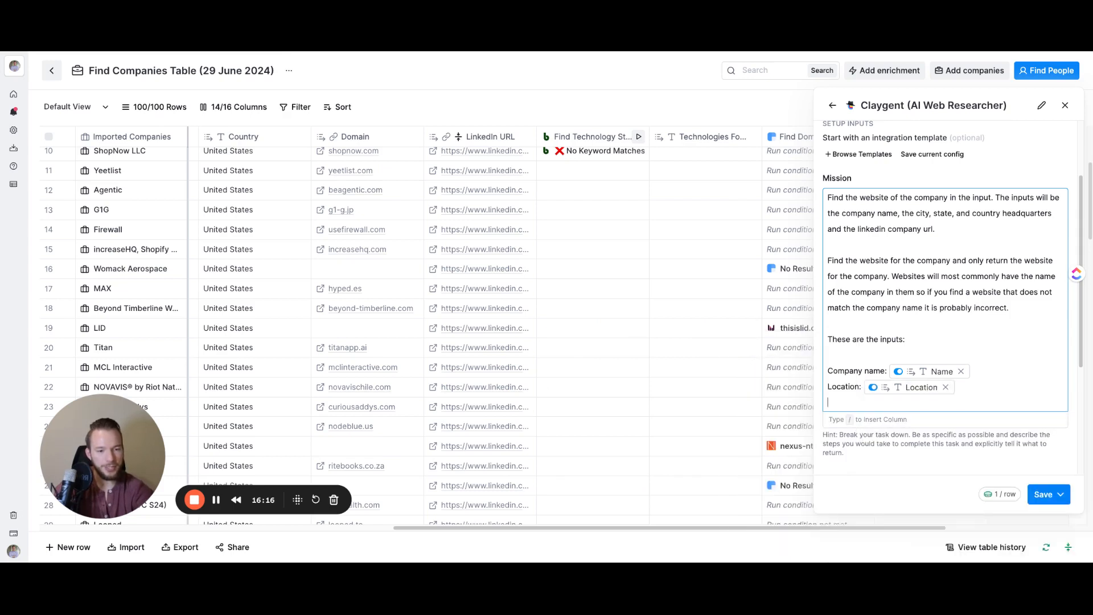
Add a "LinkedIn company URL:" line to the mission inputs, filled with the LinkedIn URL column.
{"action": "type", "text": "LinkedIn"}
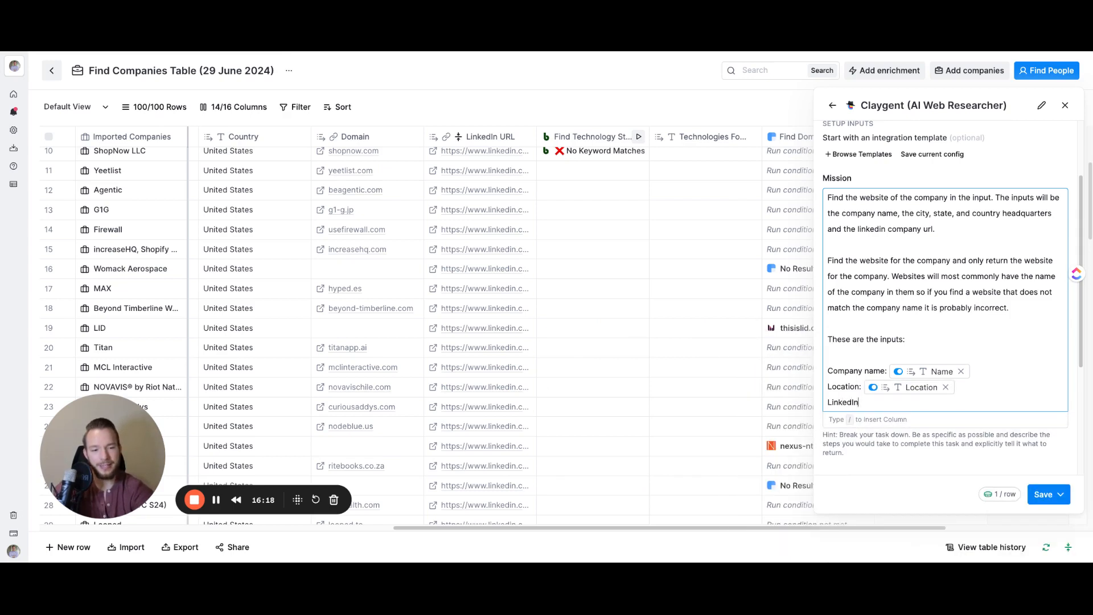
{"action": "type", "text": " company URL:"}
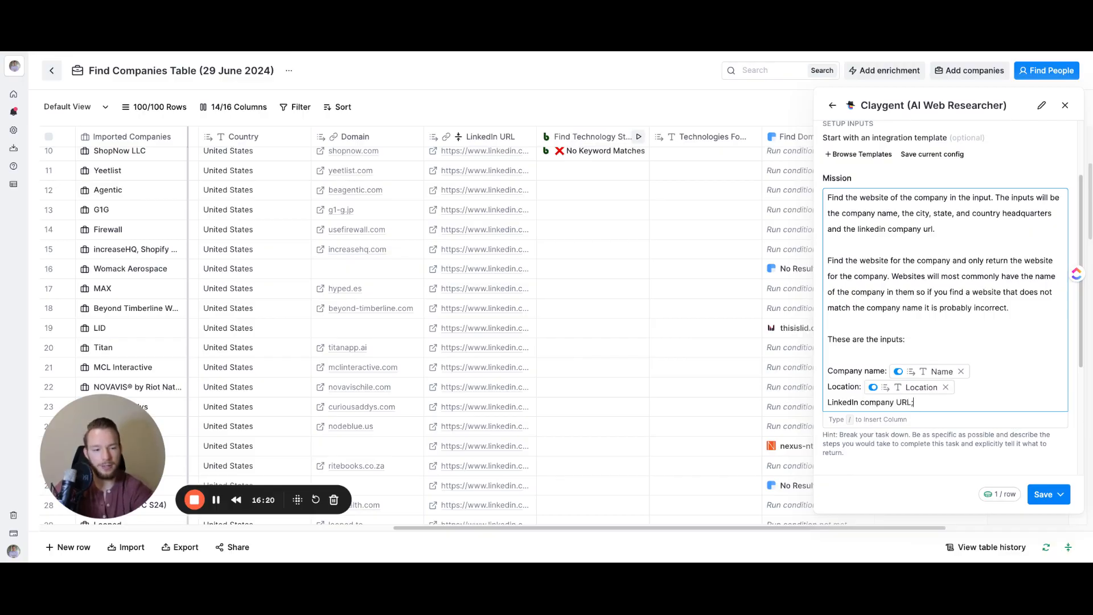
{"action": "type", "text": ": /"}
{"action": "key", "text": "Down"}
{"action": "key", "text": "Down"}
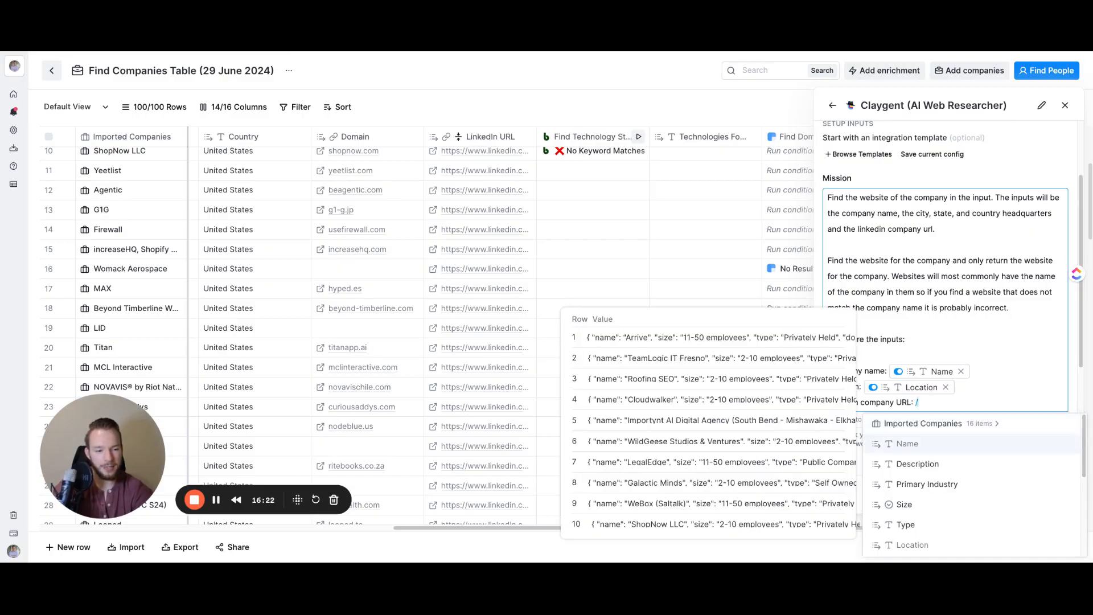
{"action": "key", "text": "Down"}
{"action": "key", "text": "Down"}
{"action": "key", "text": "Down"}
{"action": "key", "text": "Down"}
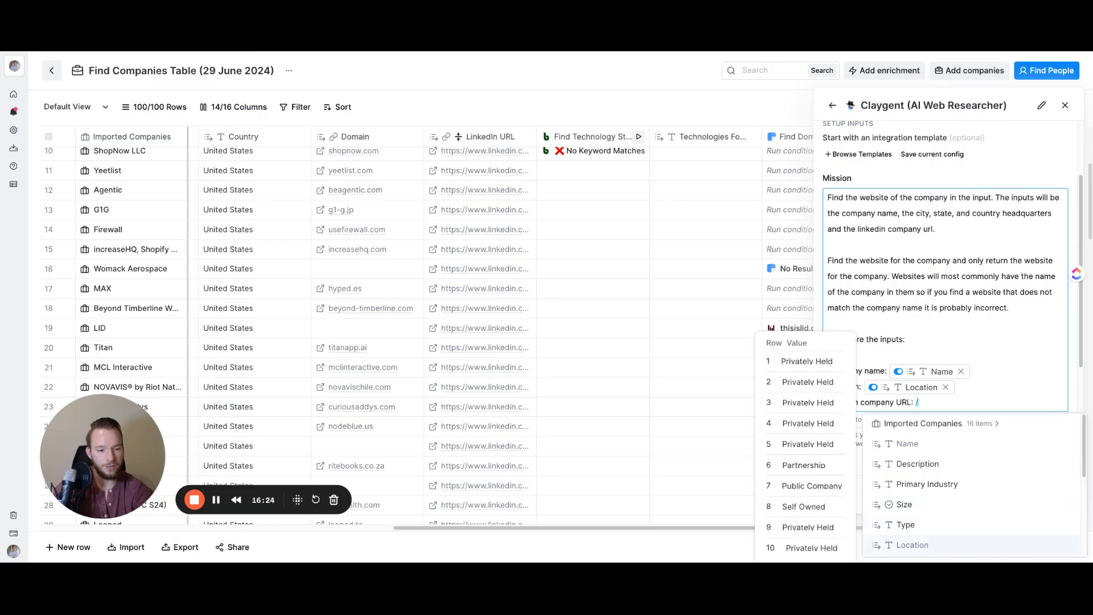
{"action": "key", "text": "Down"}
{"action": "key", "text": "Down"}
{"action": "key", "text": "Down"}
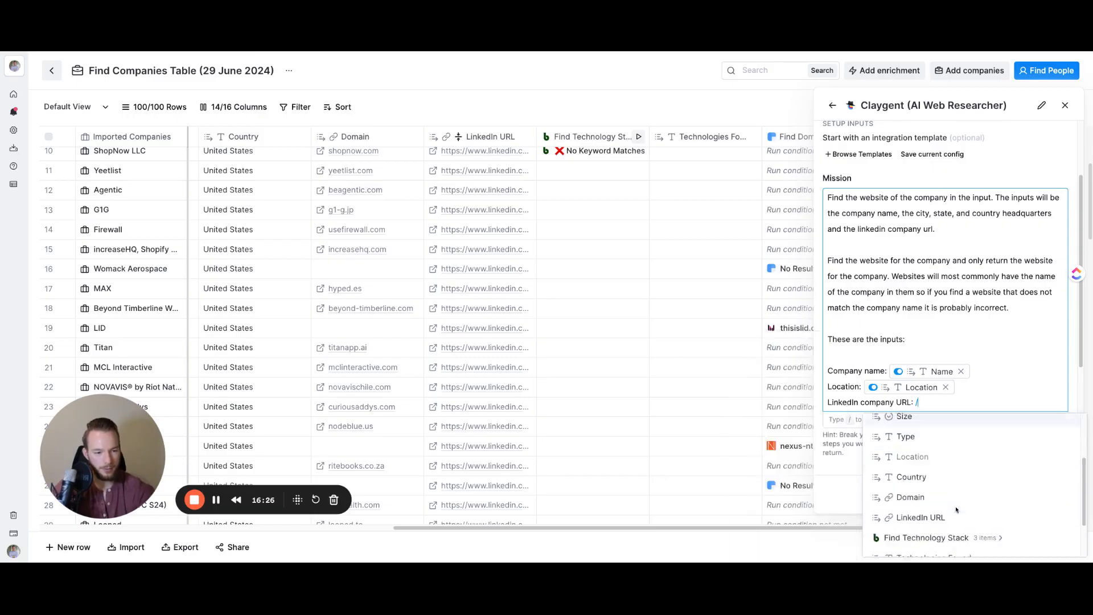
{"action": "key", "text": "Return"}
Review the optional model choices, the completed mission text and the answer formatting settings.
{"action": "scroll", "coordinate": [926, 474], "scroll_direction": "down", "scroll_amount": 3}
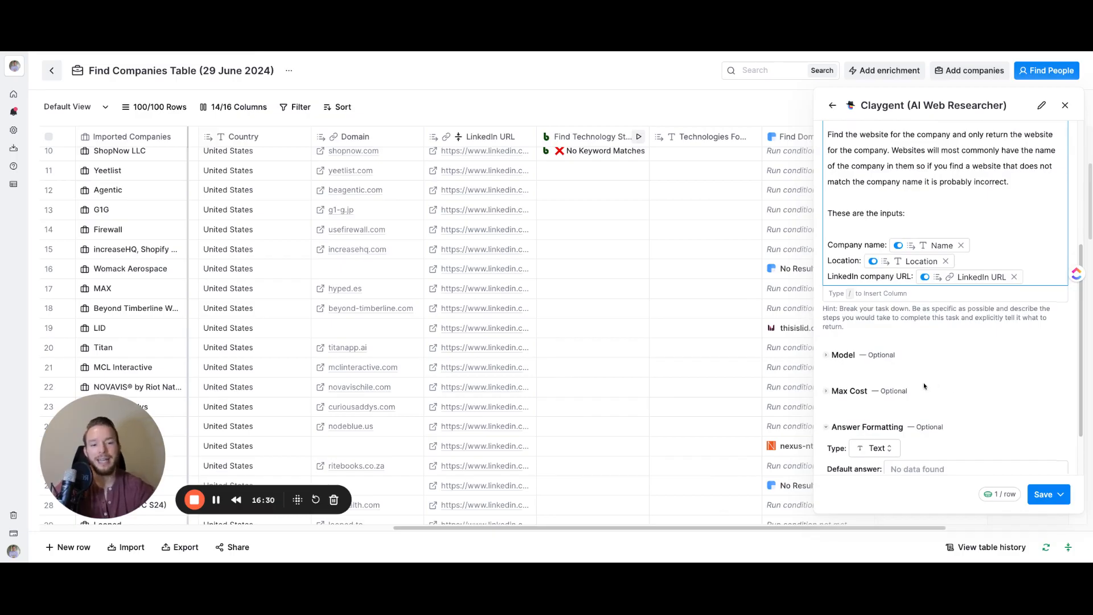
{"action": "scroll", "coordinate": [926, 387], "scroll_direction": "down", "scroll_amount": 2}
{"action": "left_click", "coordinate": [849, 290]}
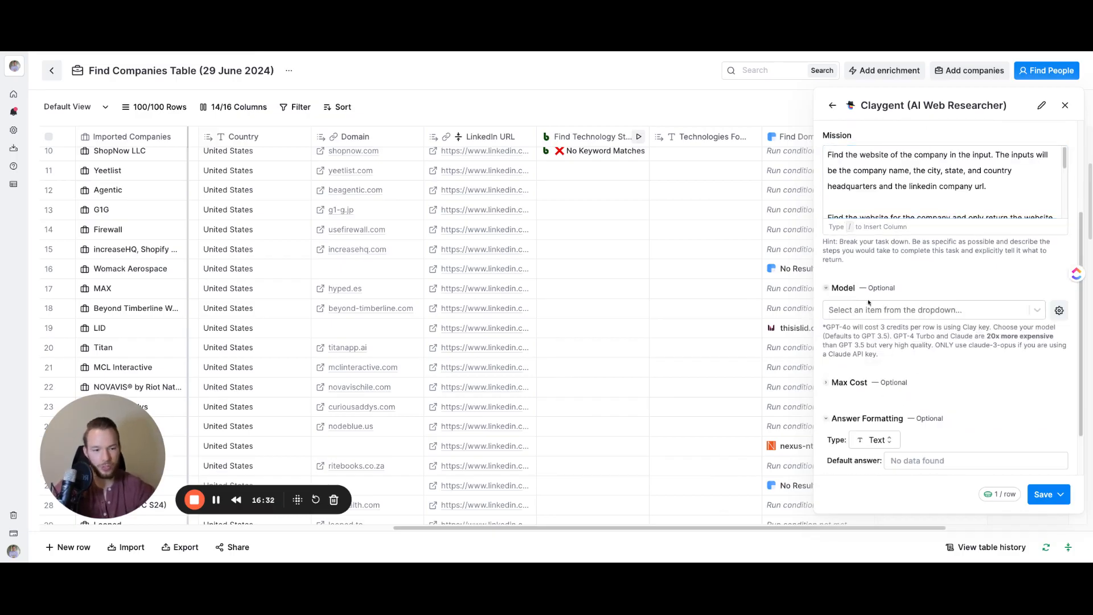
{"action": "left_click", "coordinate": [870, 310]}
{"action": "scroll", "coordinate": [903, 395], "scroll_direction": "up", "scroll_amount": 4}
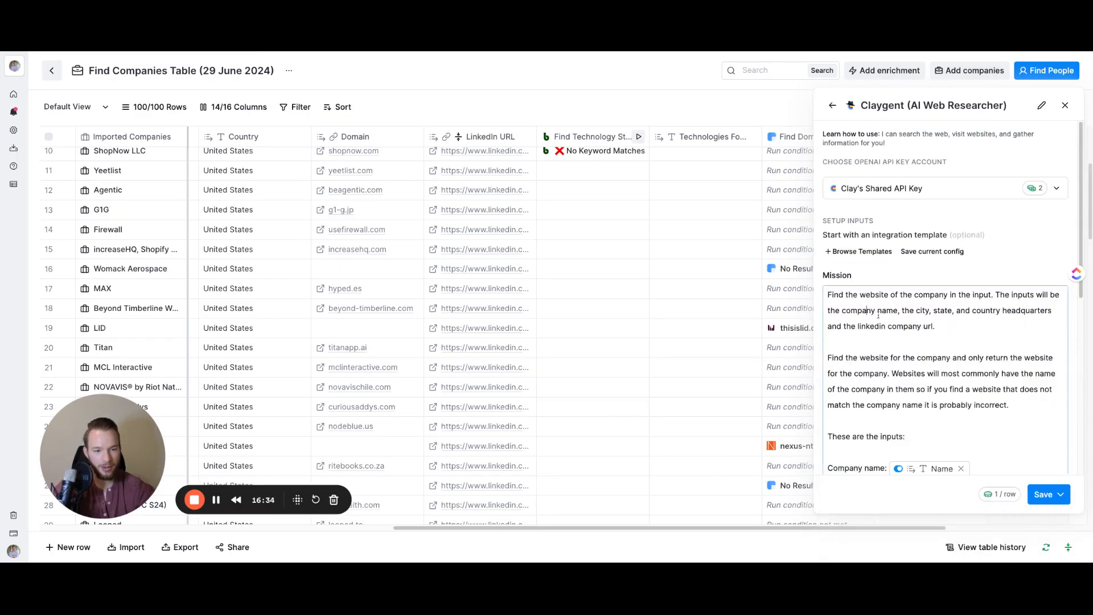
{"action": "scroll", "coordinate": [859, 360], "scroll_direction": "down", "scroll_amount": 4}
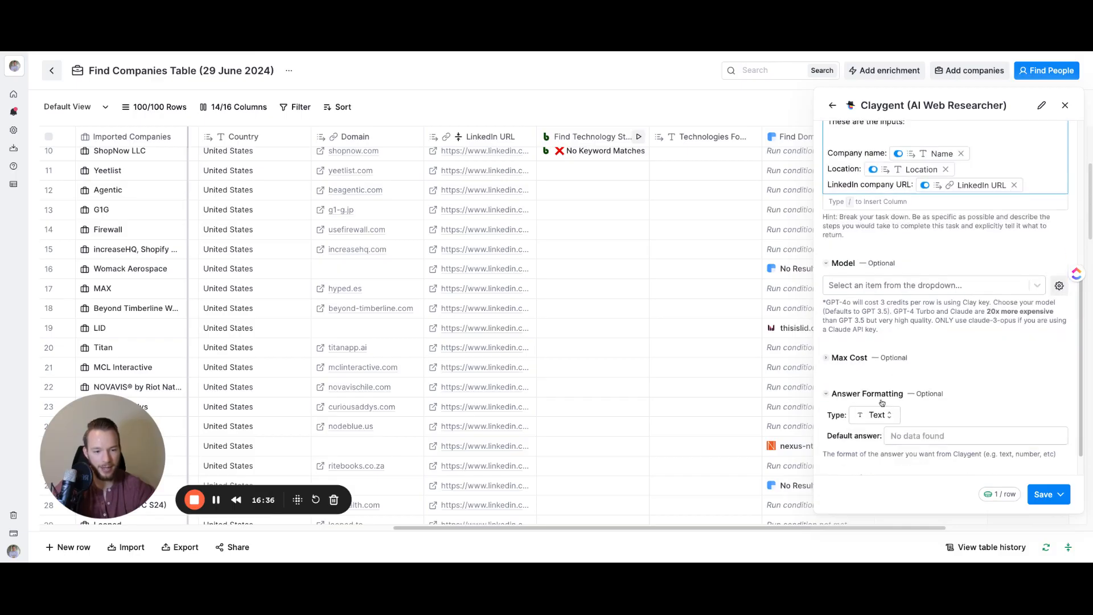
{"action": "scroll", "coordinate": [886, 418], "scroll_direction": "down", "scroll_amount": 1}
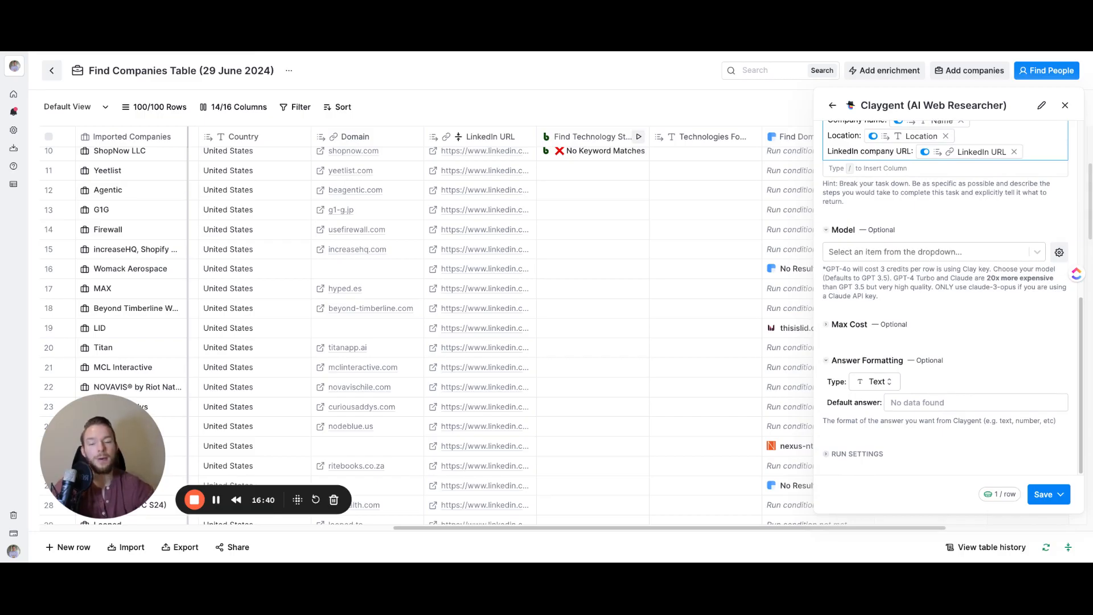
Describe the AI-generated run condition for the Claygent column as "domain is empty and Domain (1) is empty".
{"action": "left_click", "coordinate": [857, 454]}
{"action": "scroll", "coordinate": [967, 399], "scroll_direction": "down", "scroll_amount": 3}
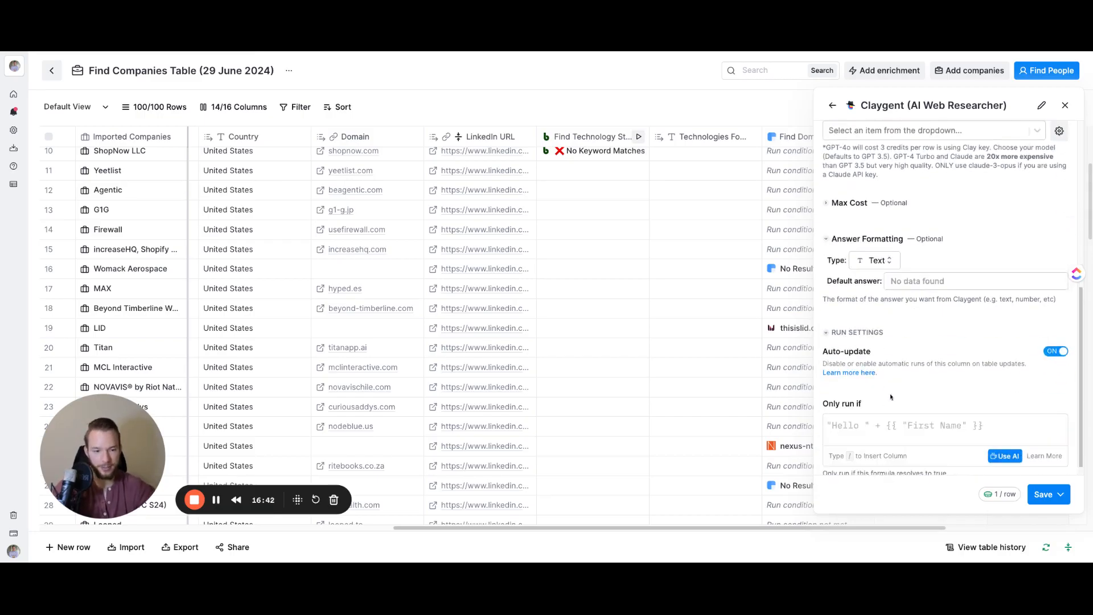
{"action": "left_click", "coordinate": [1006, 444]}
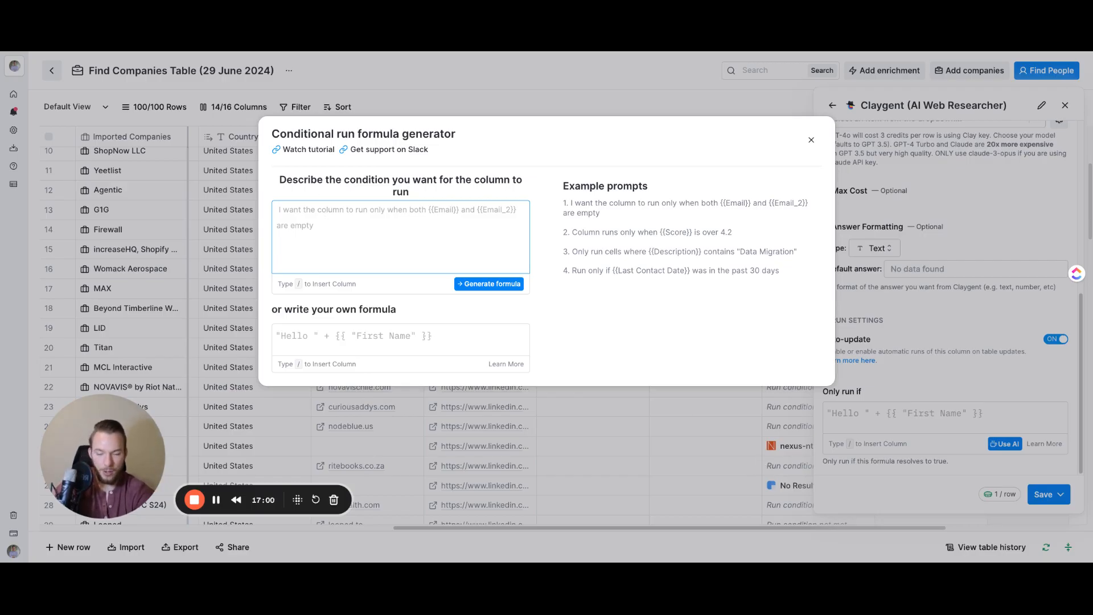
{"action": "type", "text": "/dom"}
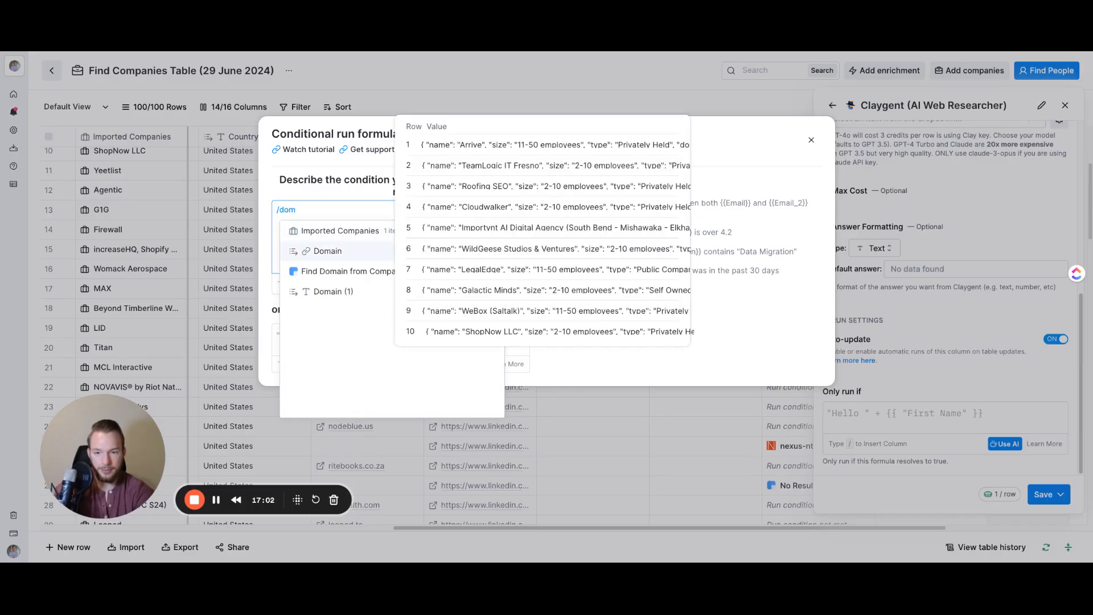
{"action": "key", "text": "Down"}
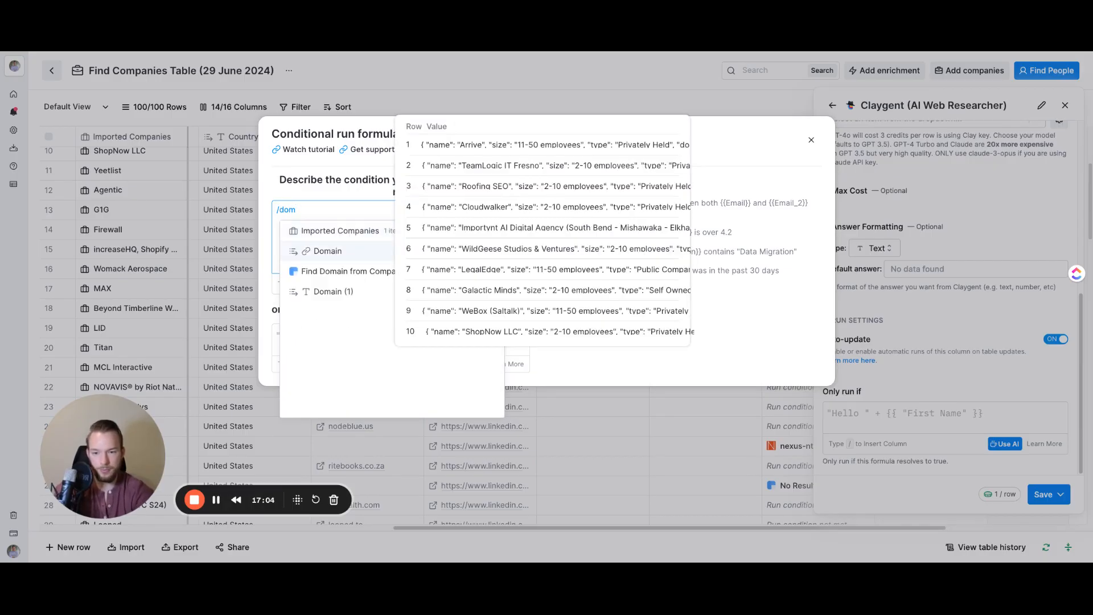
{"action": "key", "text": "Return"}
{"action": "type", "text": "is empty an"}
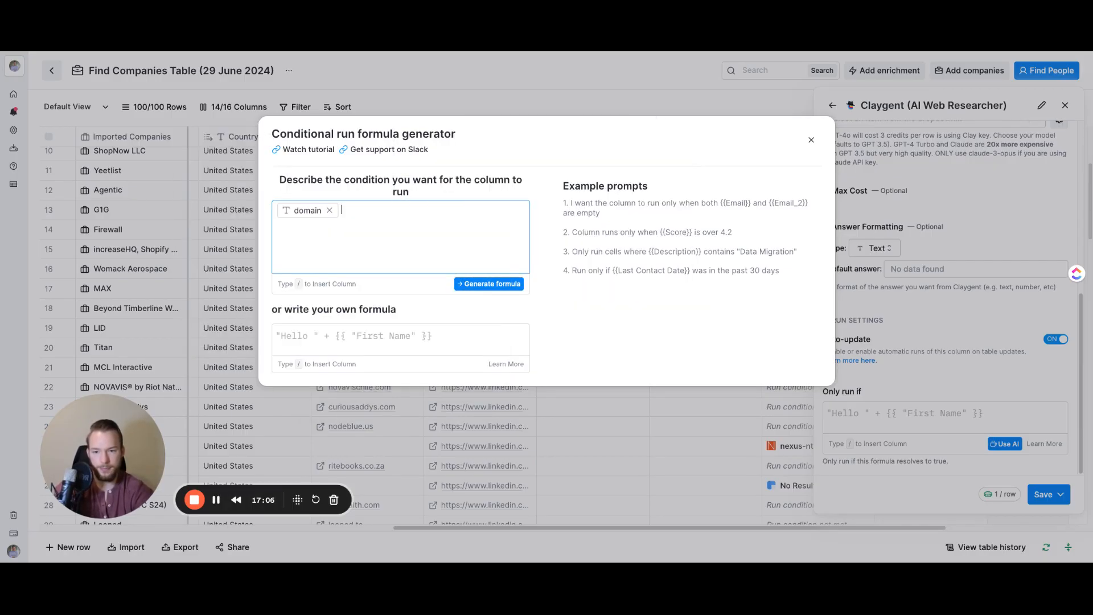
{"action": "type", "text": "d /"}
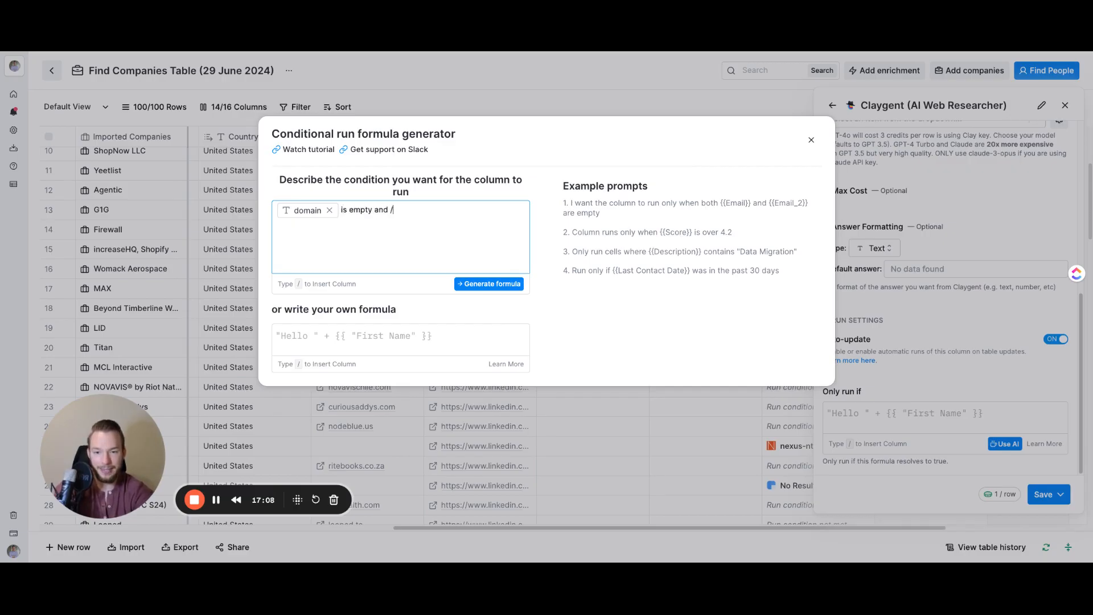
{"action": "scroll", "coordinate": [515, 379], "scroll_direction": "down", "scroll_amount": 2}
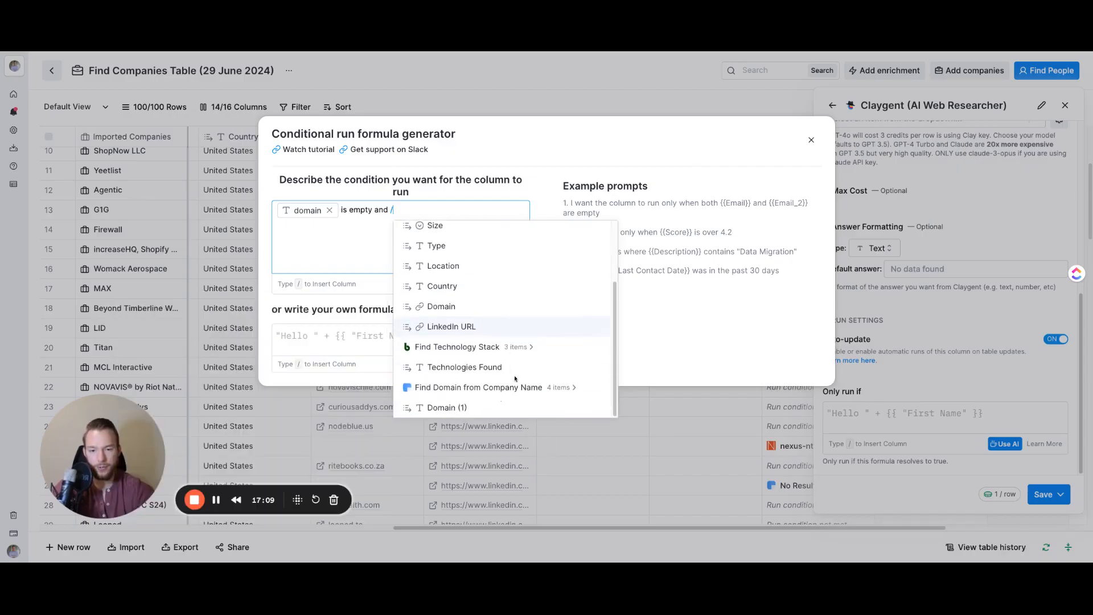
{"action": "left_click", "coordinate": [462, 406]}
{"action": "type", "text": "is empty"}
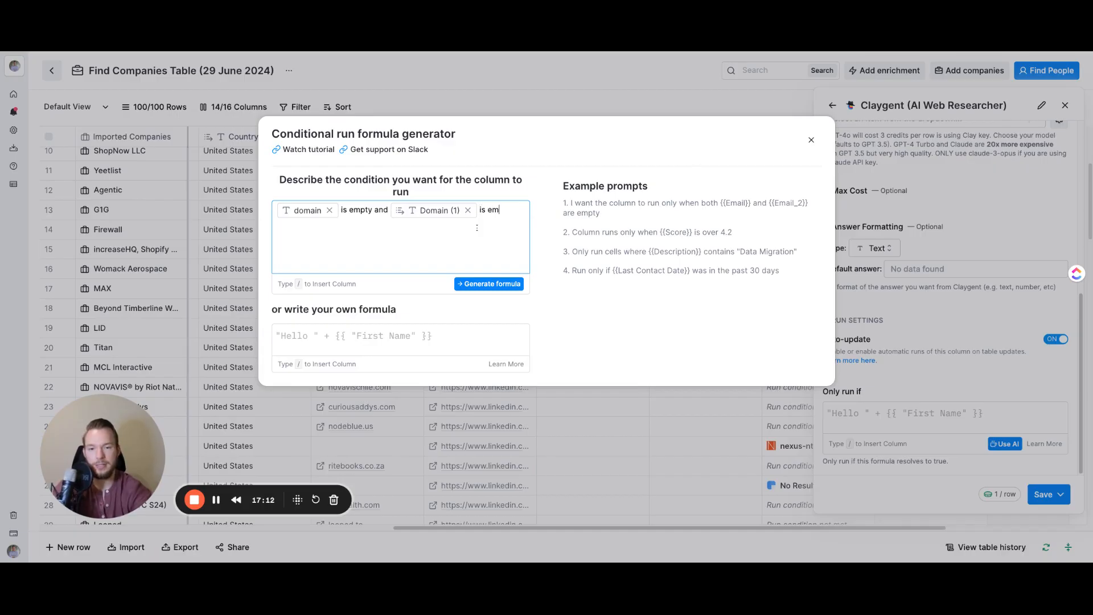
Generate and accept the run-condition formula, and save the Claygent column with a run on 10 rows.
{"action": "left_click", "coordinate": [490, 285]}
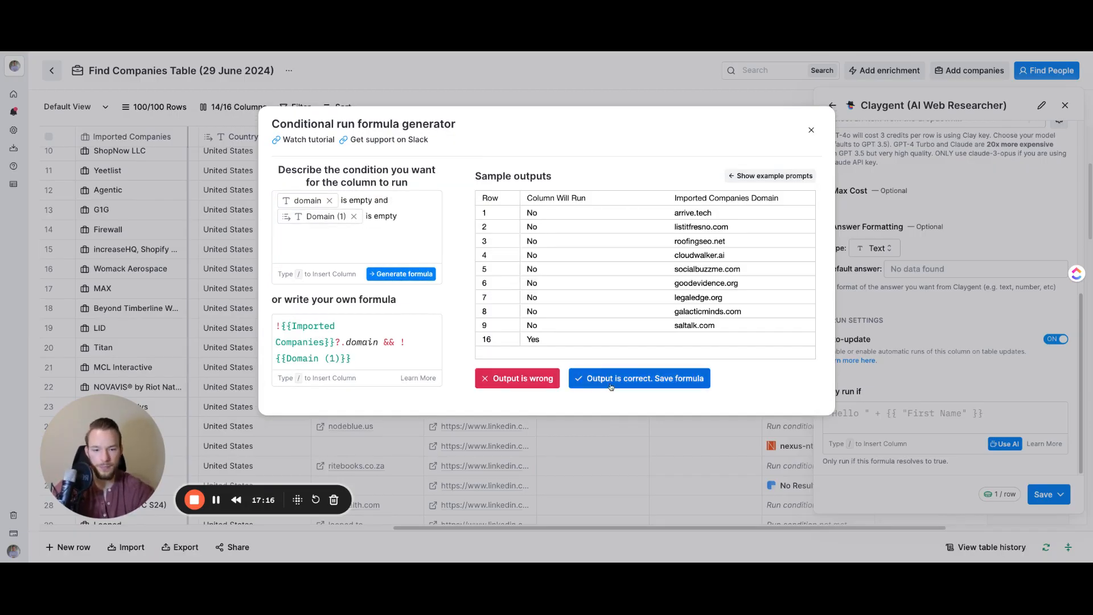
{"action": "left_click", "coordinate": [611, 385]}
{"action": "left_click", "coordinate": [1040, 494]}
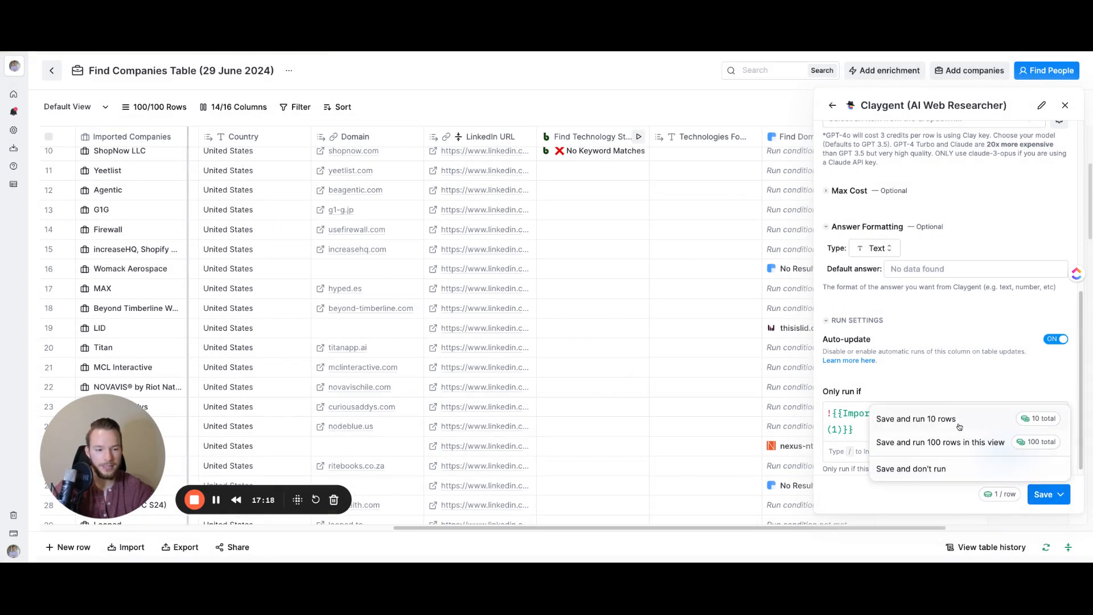
{"action": "left_click", "coordinate": [943, 419]}
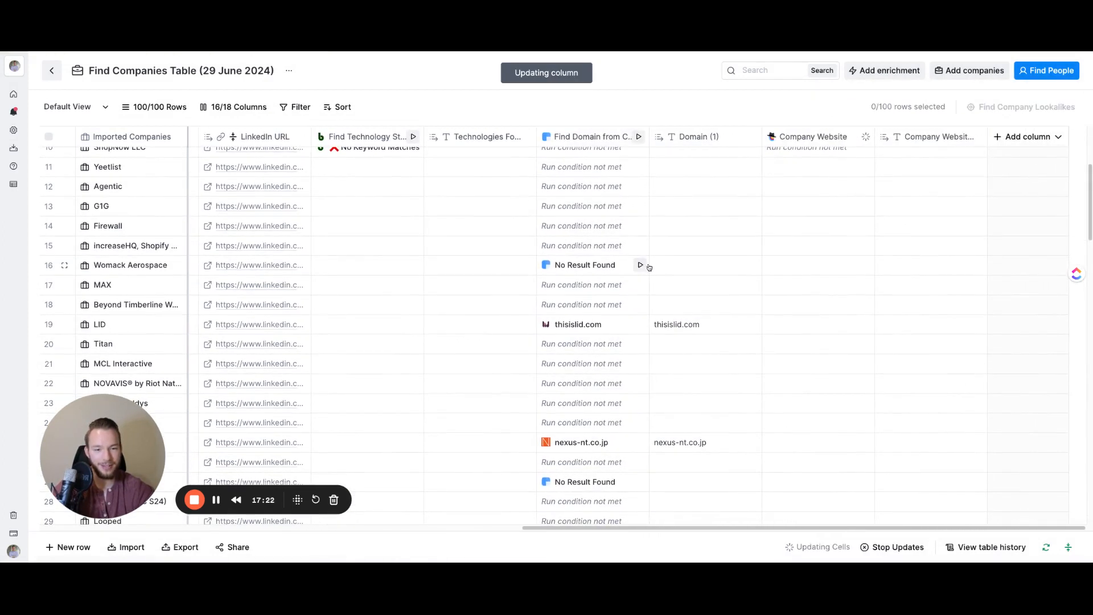
Run the Company Website enrichment individually for the LID row and the row with domain nexus-nt.co.jp.
{"action": "left_click", "coordinate": [865, 324]}
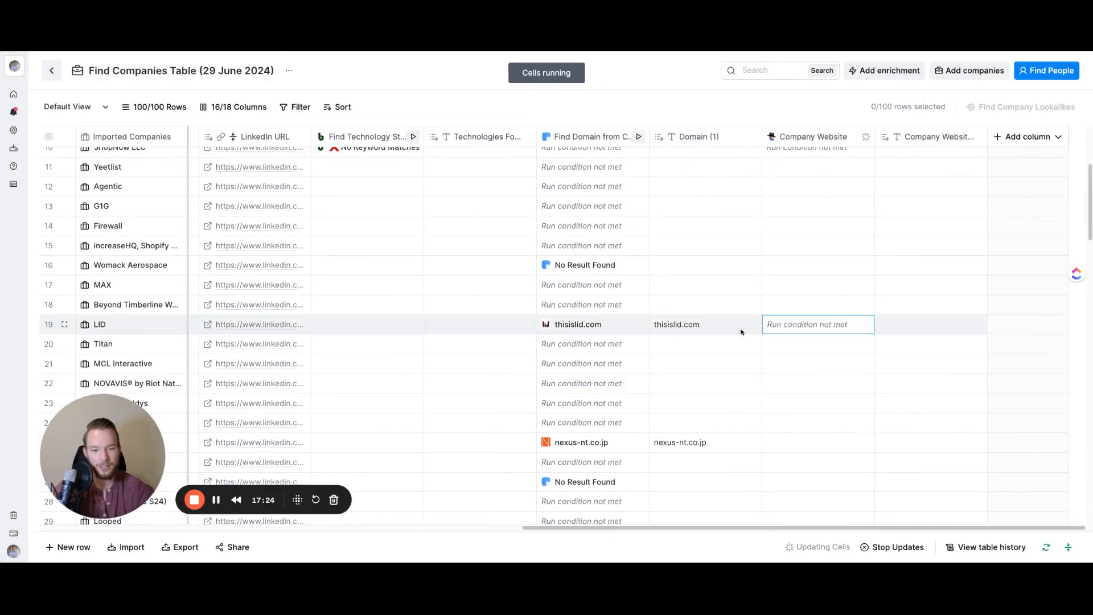
{"action": "left_click", "coordinate": [866, 442]}
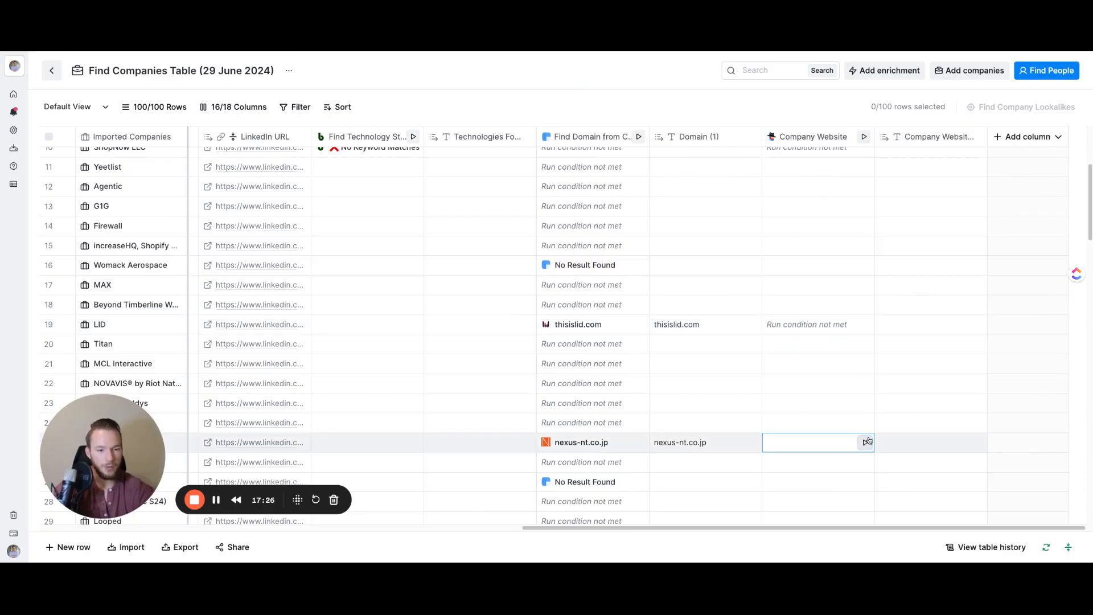
{"action": "left_click", "coordinate": [866, 442]}
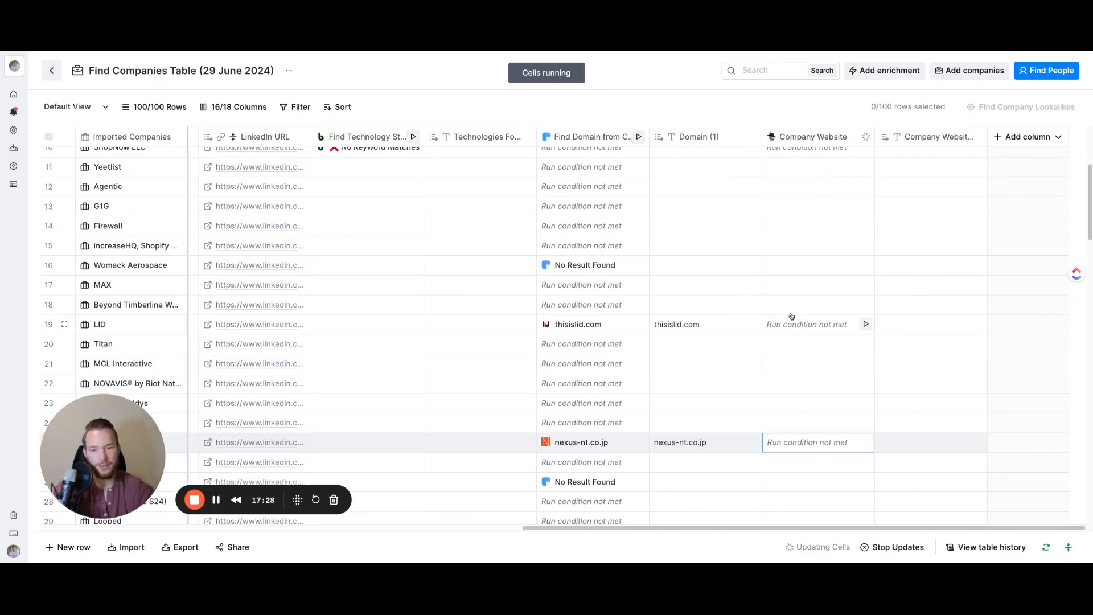
Run the Company Website enrichment for the Womack Aerospace row and check its website response cell.
{"action": "left_click", "coordinate": [865, 264]}
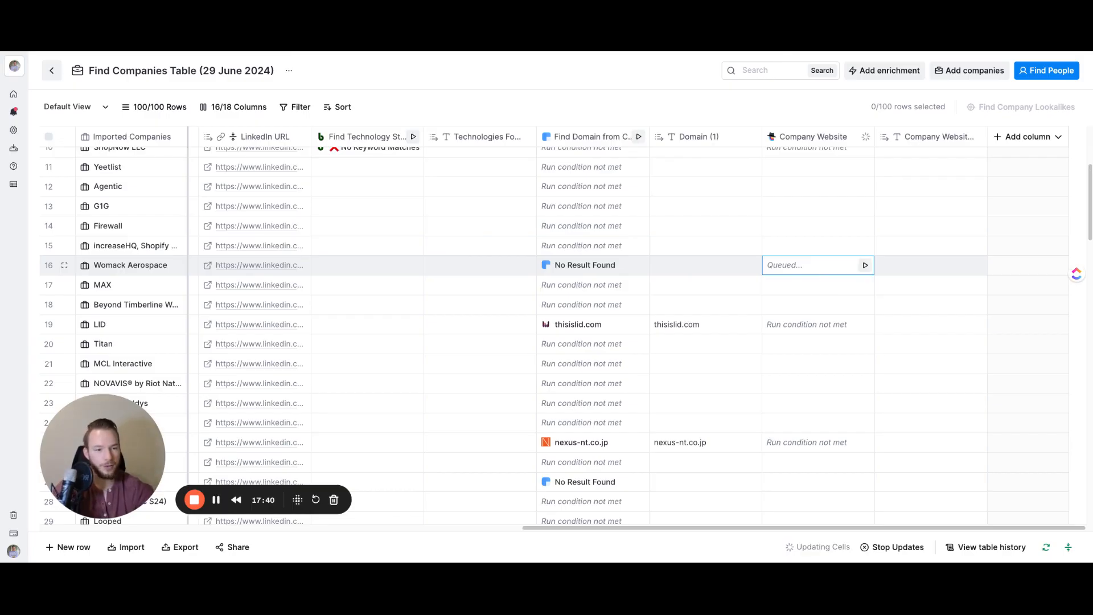
{"action": "scroll", "coordinate": [819, 285], "scroll_direction": "up", "scroll_amount": 1}
{"action": "scroll", "coordinate": [824, 317], "scroll_direction": "up", "scroll_amount": 1}
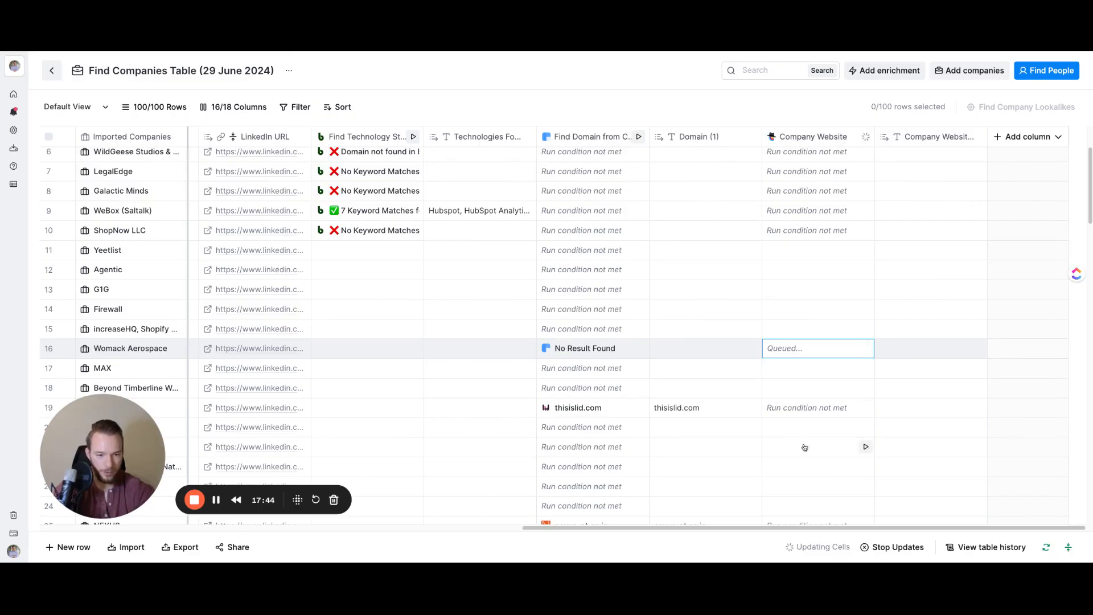
{"action": "left_click_drag", "start_coordinate": [767, 527], "coordinate": [839, 543]}
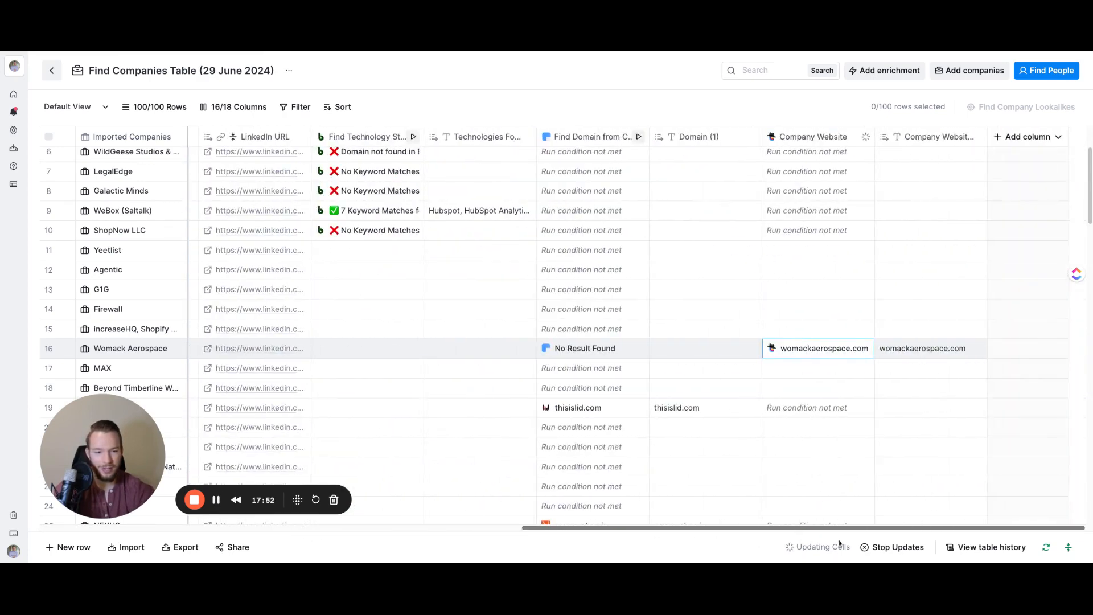
{"action": "left_click", "coordinate": [954, 349]}
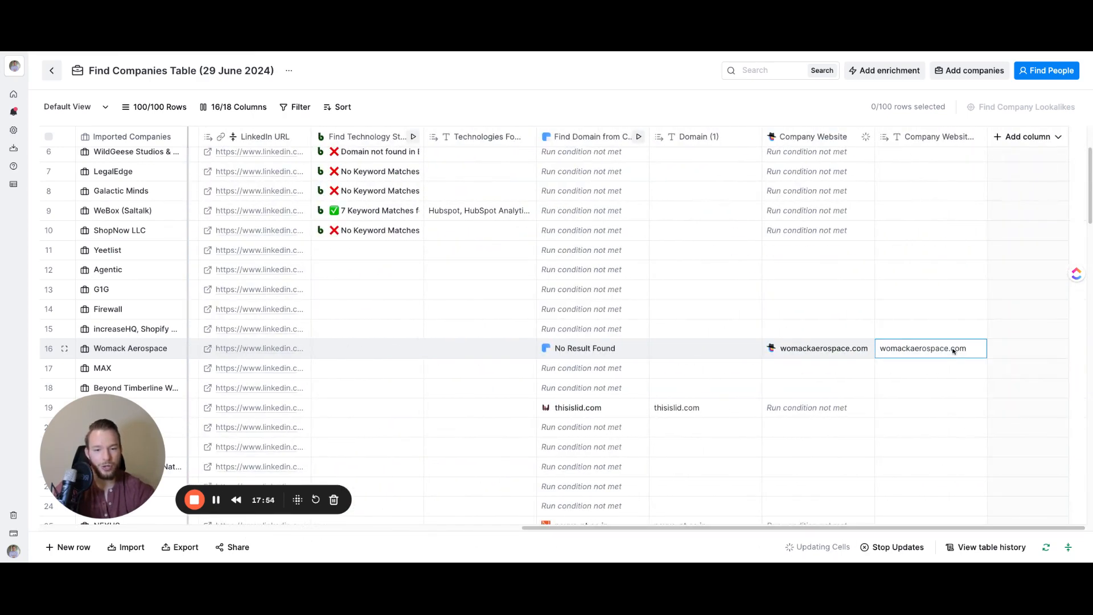
{"action": "key", "text": "Return"}
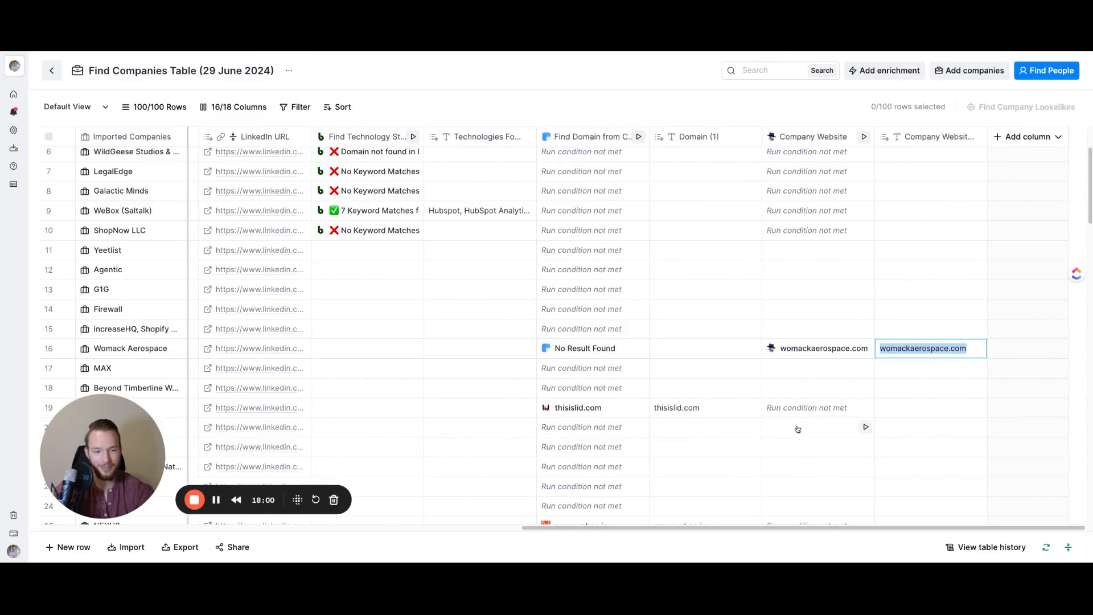
{"action": "scroll", "coordinate": [800, 387], "scroll_direction": "down", "scroll_amount": 1}
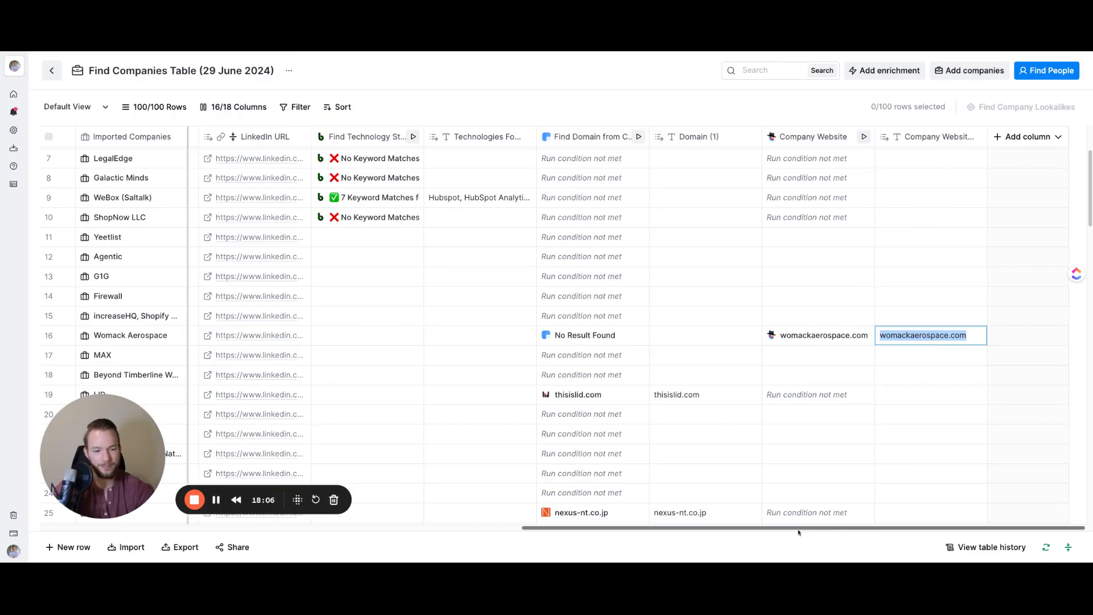
{"action": "left_click_drag", "start_coordinate": [798, 528], "coordinate": [837, 533]}
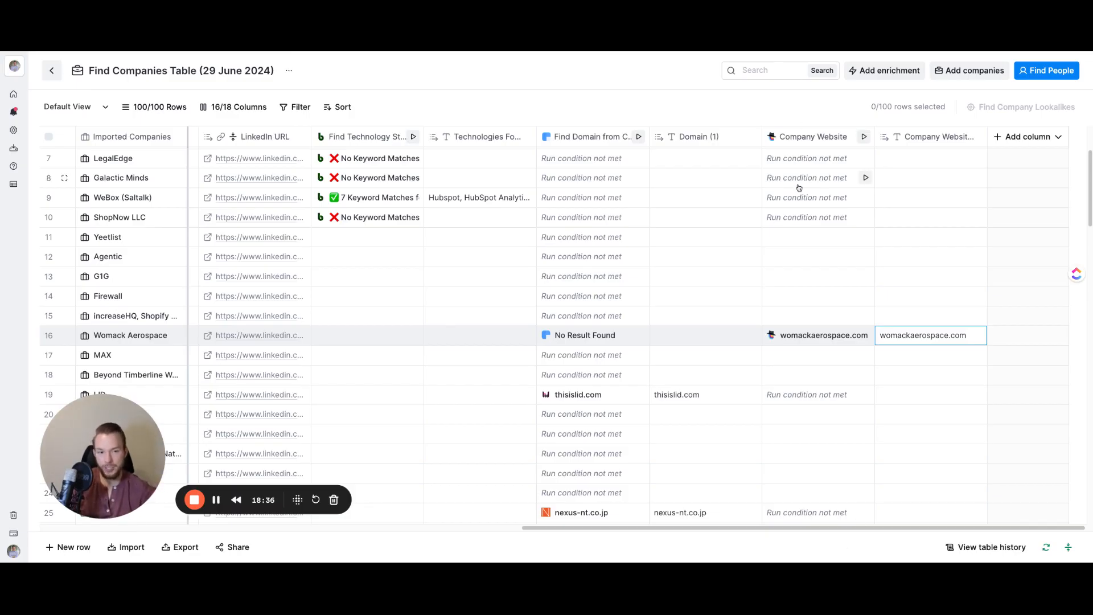
{"action": "left_click", "coordinate": [999, 139]}
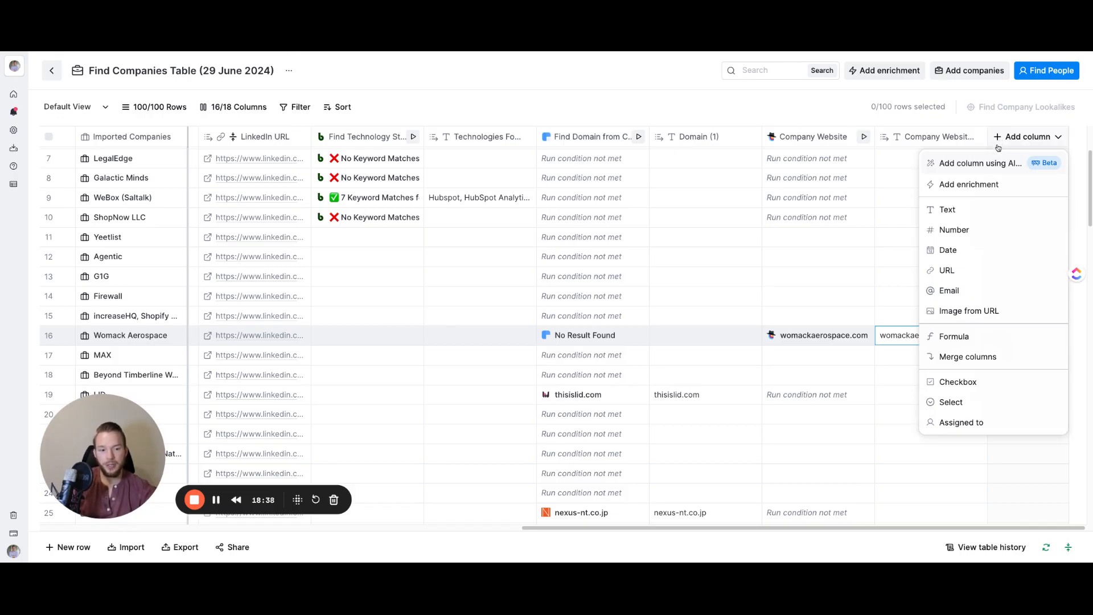
{"action": "left_click", "coordinate": [954, 341]}
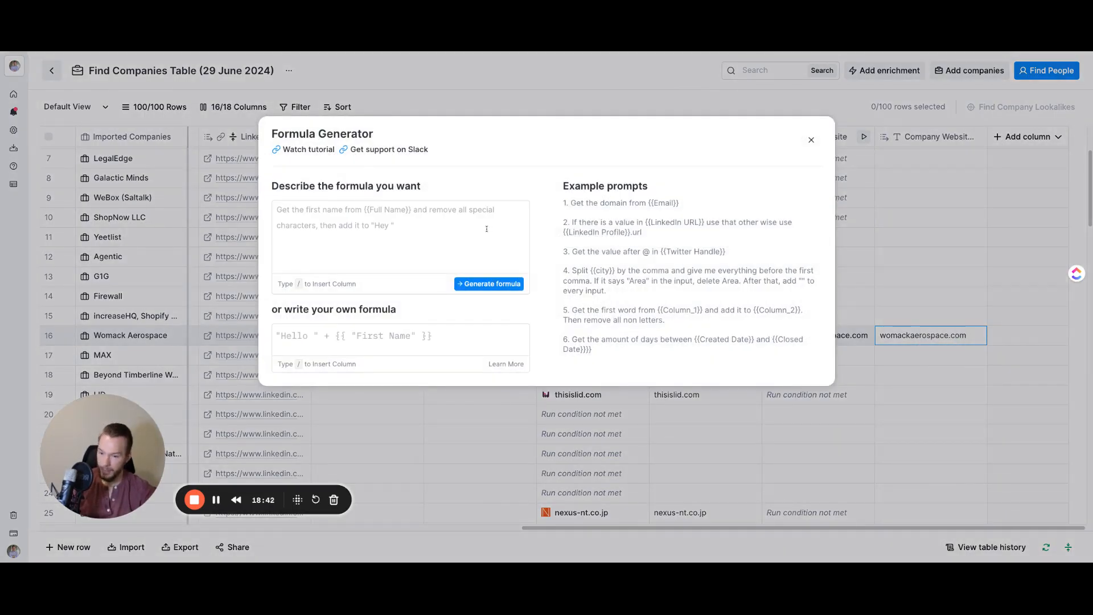
{"action": "left_click", "coordinate": [406, 226]}
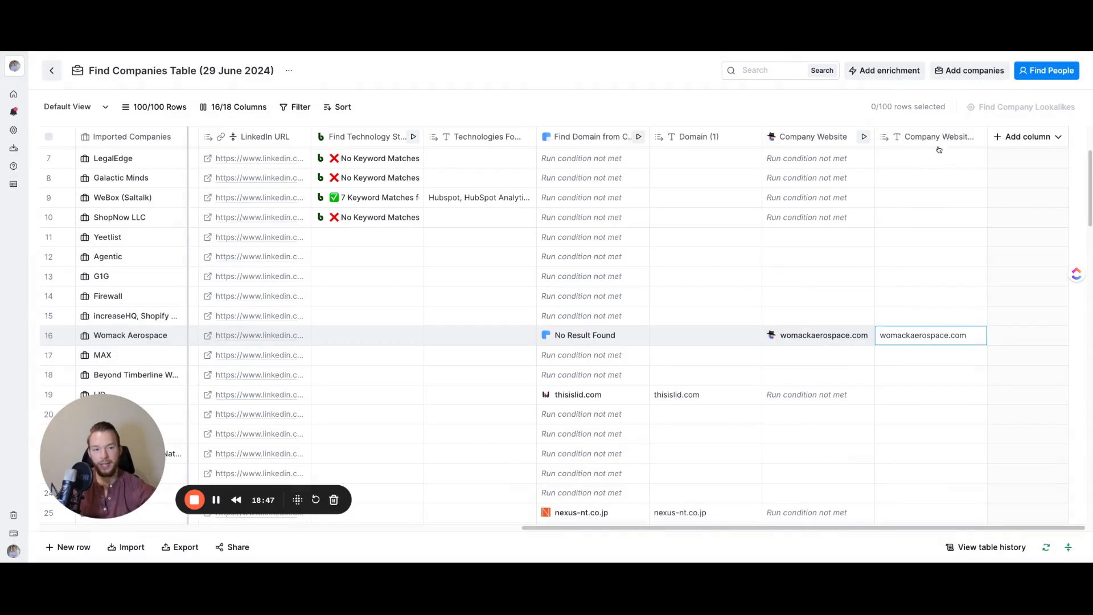
{"action": "left_click", "coordinate": [811, 140]}
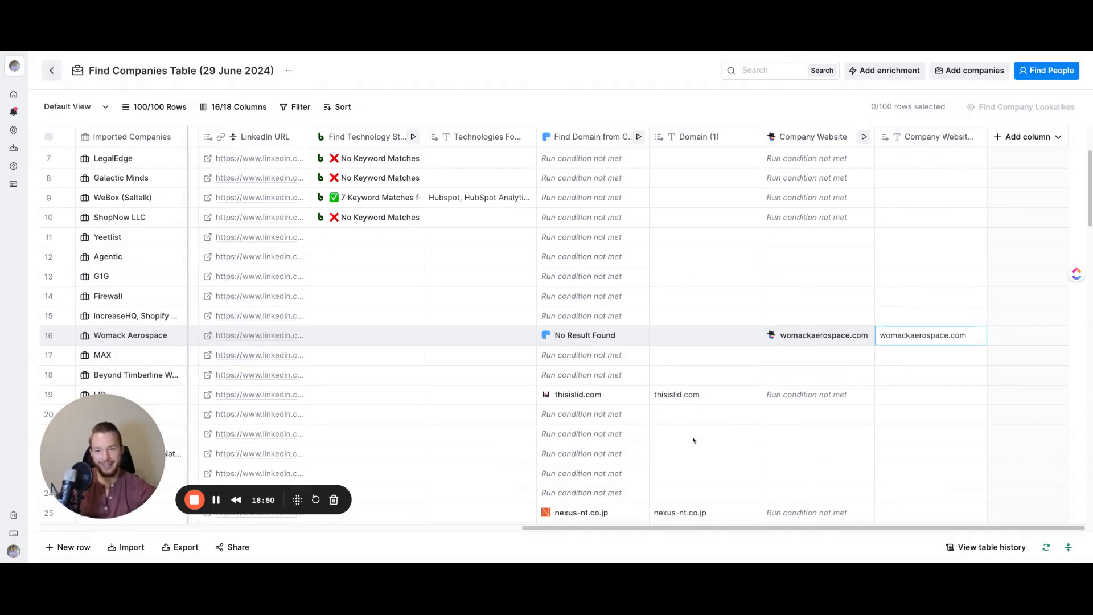
{"action": "scroll", "coordinate": [485, 306], "scroll_direction": "left", "scroll_amount": 3}
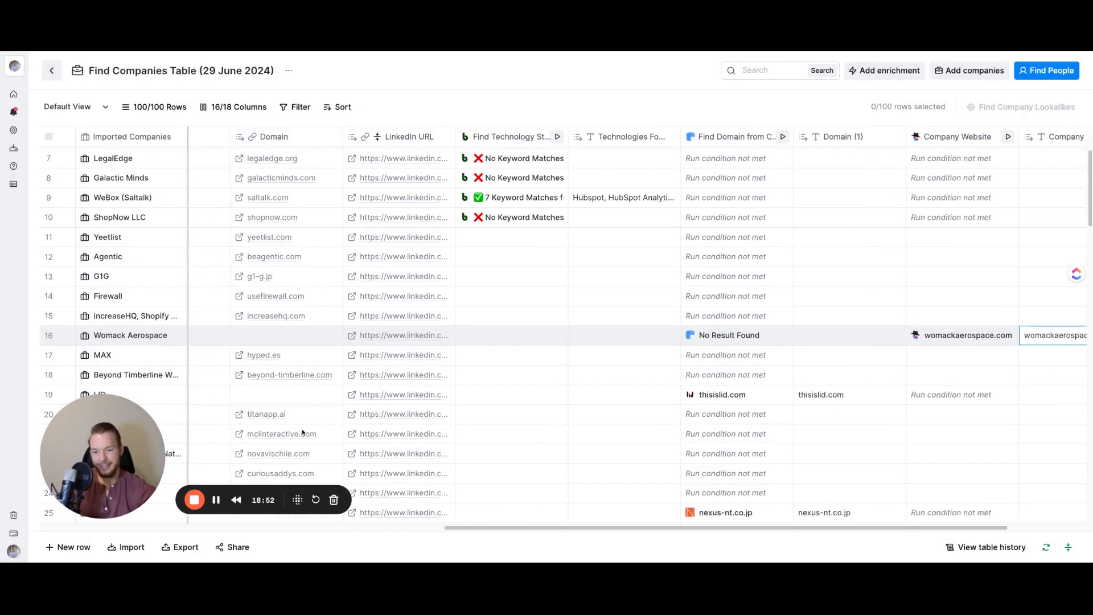
{"action": "left_click_drag", "start_coordinate": [491, 527], "coordinate": [655, 528]}
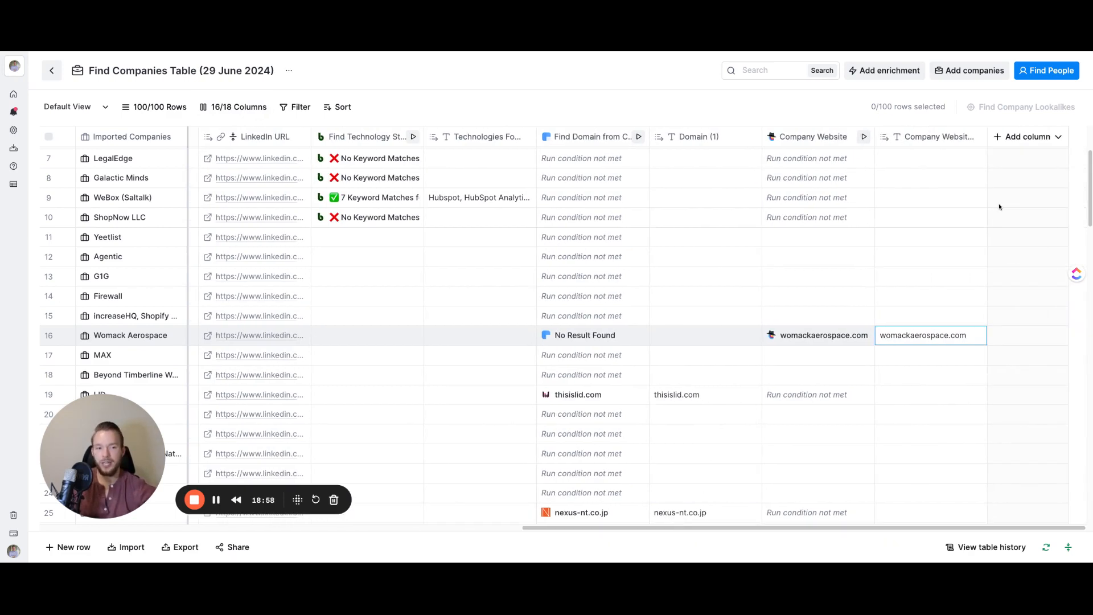
Add a merge-columns column with the Text data type, leaving its merge inputs empty.
{"action": "left_click", "coordinate": [999, 141]}
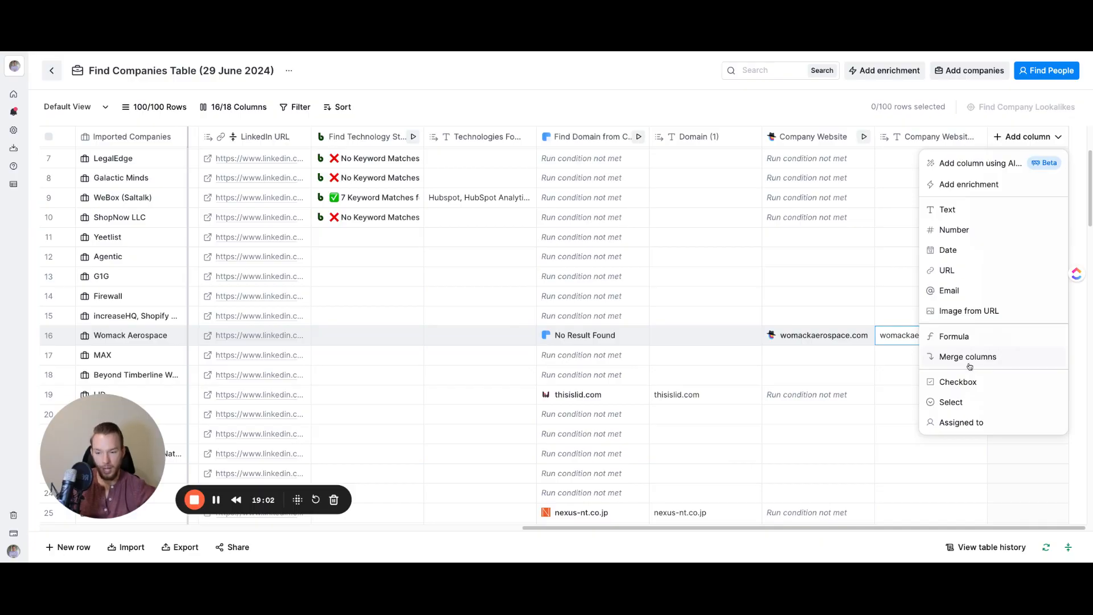
{"action": "left_click", "coordinate": [968, 357]}
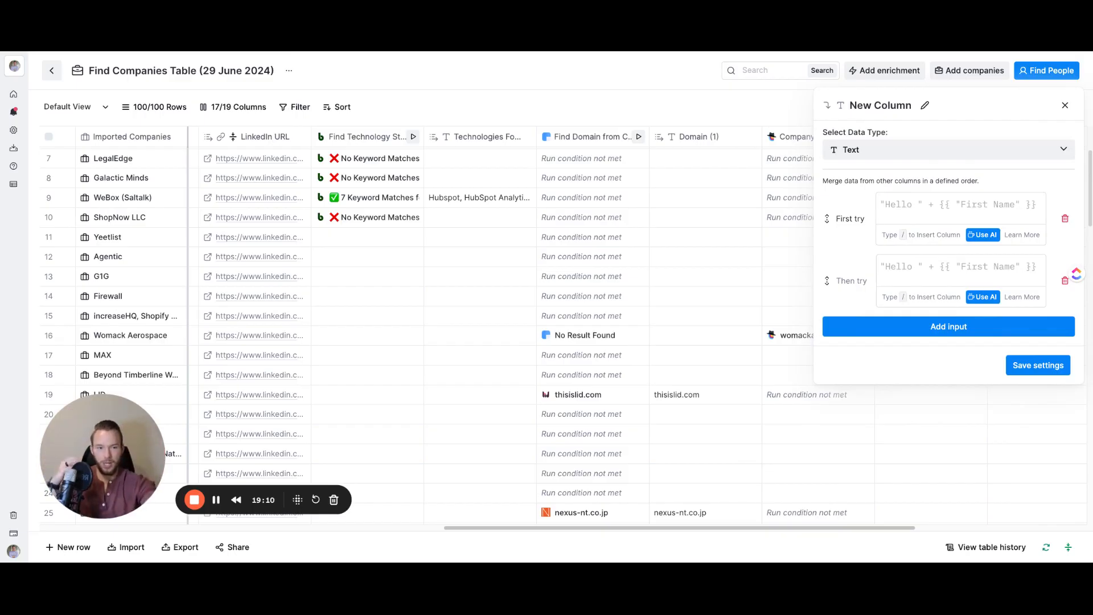
{"action": "left_click", "coordinate": [1064, 106]}
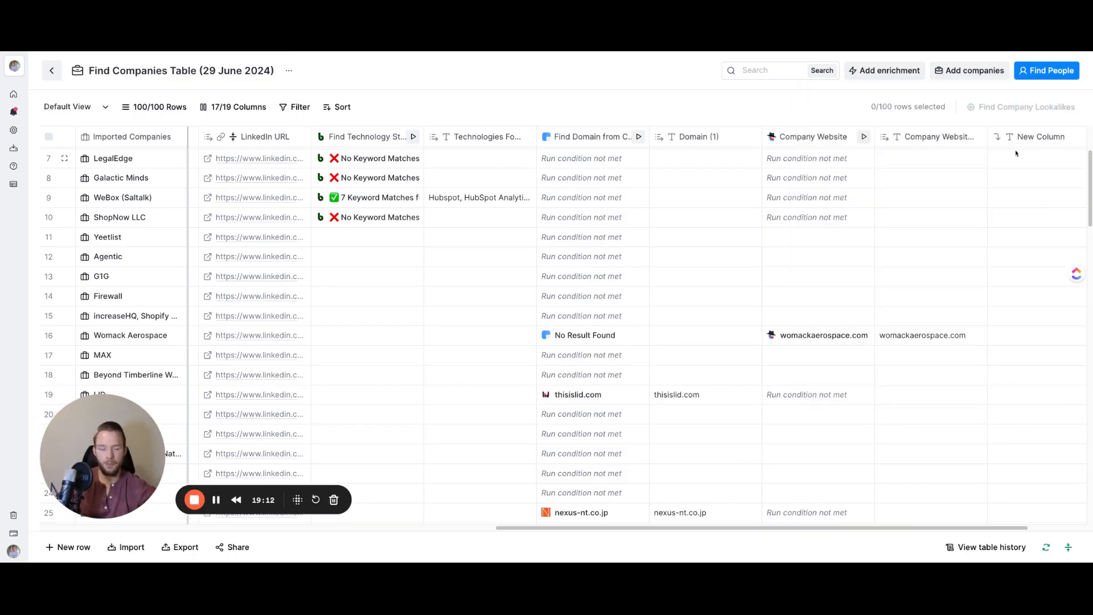
Start a new formula column and describe its first rule as "if Domain is not empty, bring the data here", referencing the Domain column.
{"action": "scroll", "coordinate": [1015, 152], "scroll_direction": "right", "scroll_amount": 3}
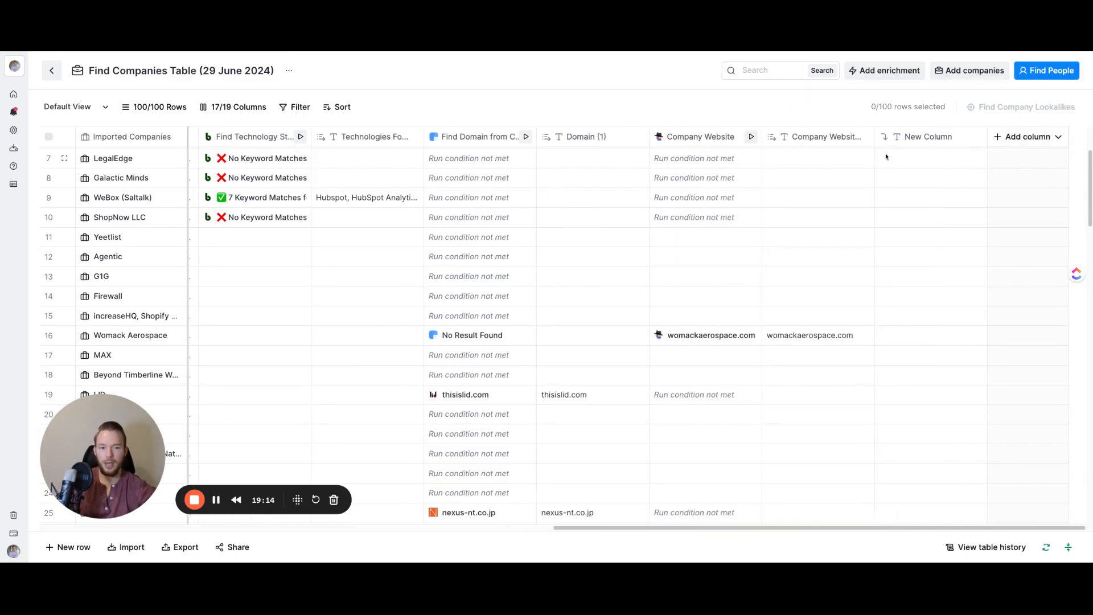
{"action": "left_click", "coordinate": [1002, 137]}
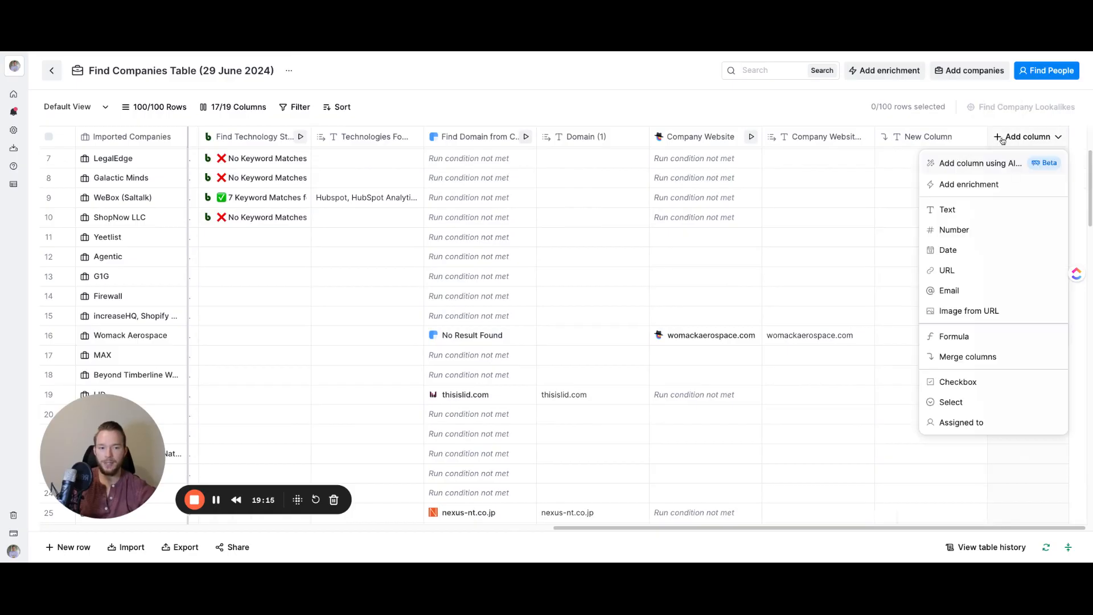
{"action": "left_click", "coordinate": [963, 346]}
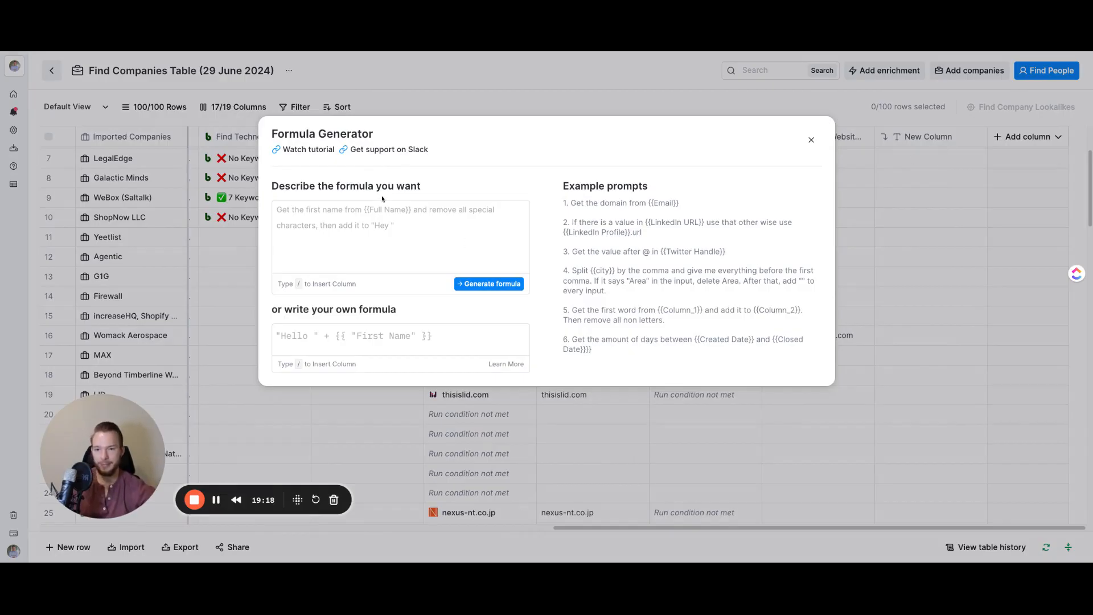
{"action": "left_click", "coordinate": [363, 215]}
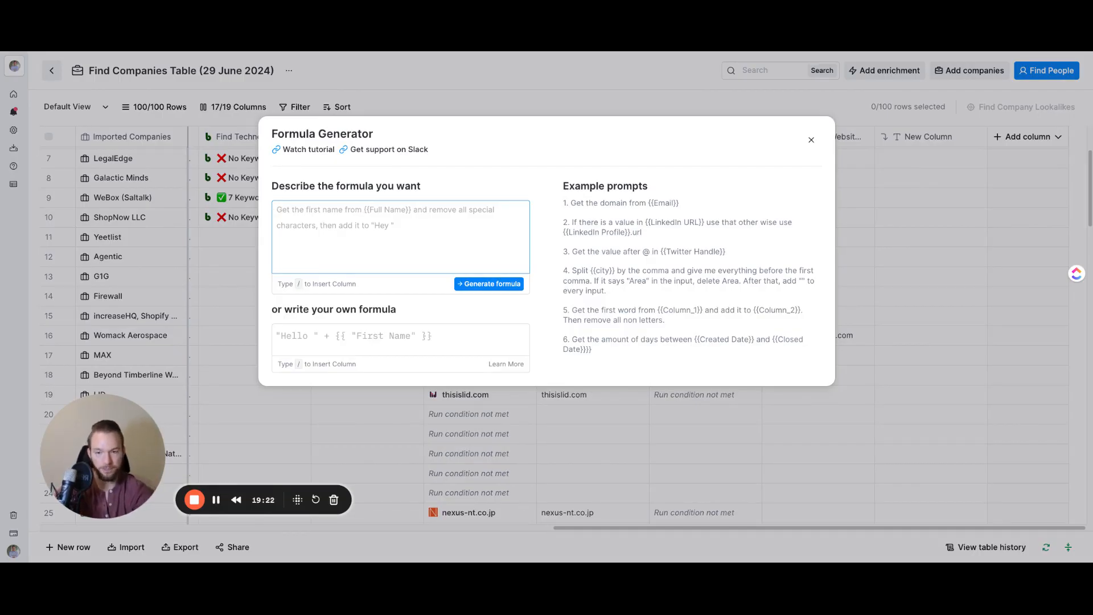
{"action": "type", "text": "if dom"}
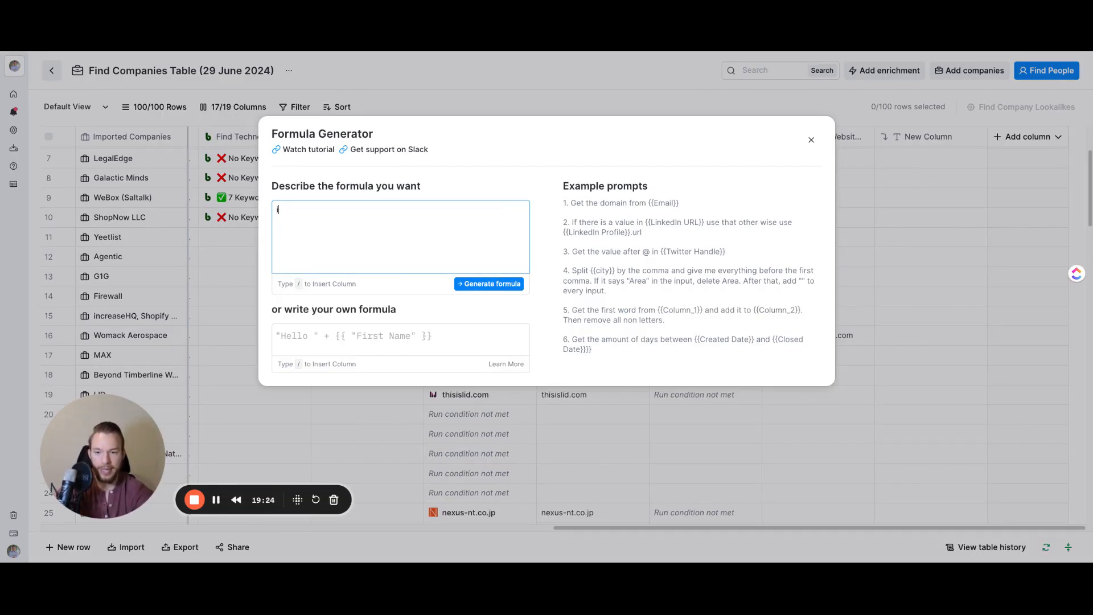
{"action": "key", "text": "BackSpace"}
{"action": "key", "text": "BackSpace"}
{"action": "key", "text": "BackSpace"}
{"action": "type", "text": "/dom"}
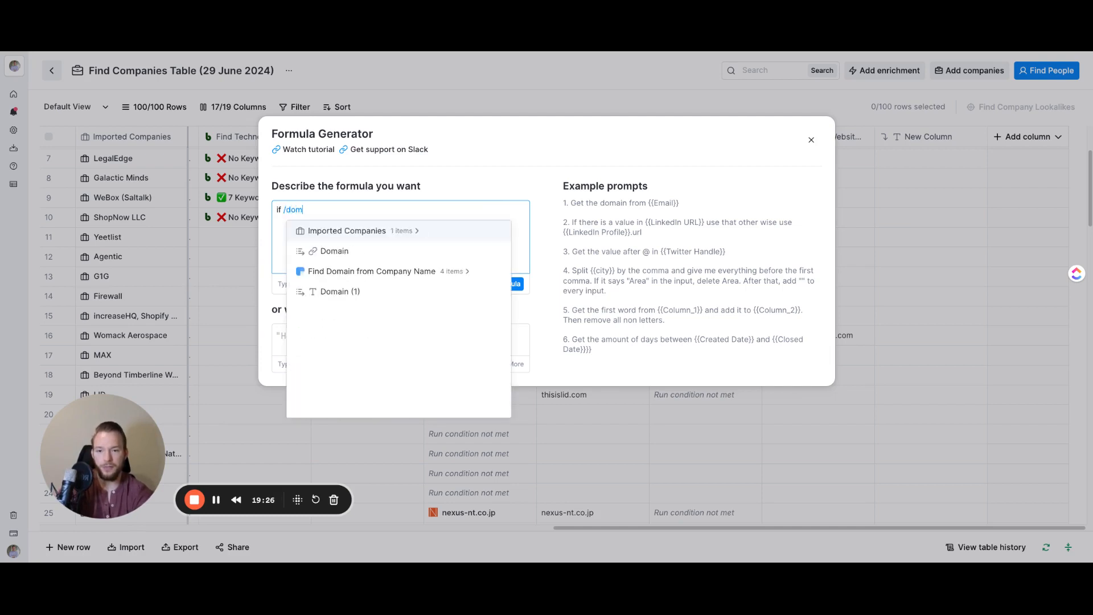
{"action": "key", "text": "Down"}
{"action": "key", "text": "Return"}
{"action": "type", "text": "is not"}
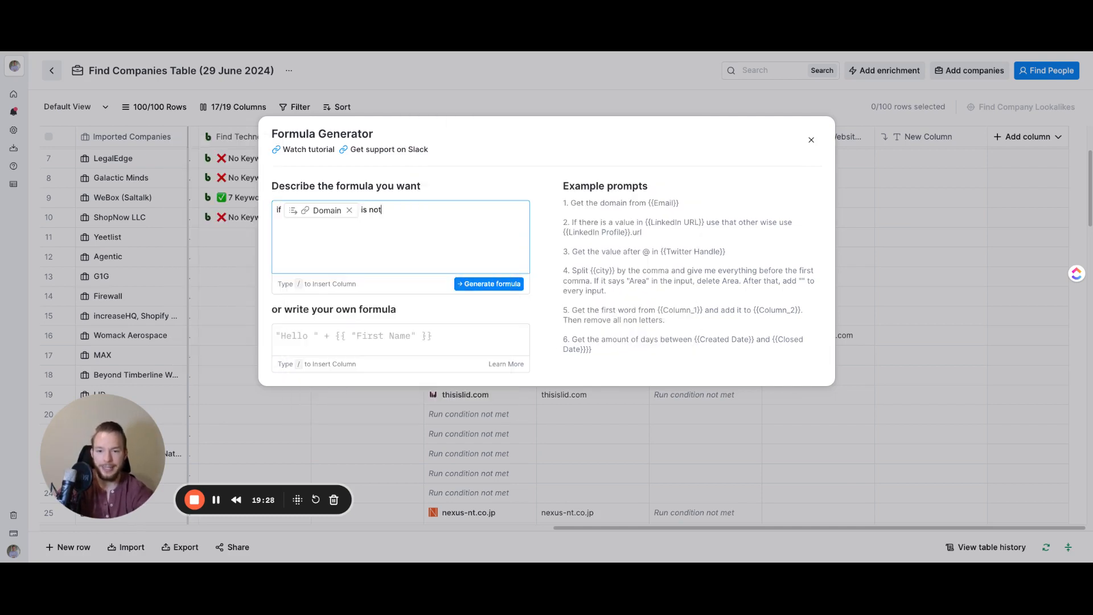
{"action": "type", "text": " empty, bring the d"}
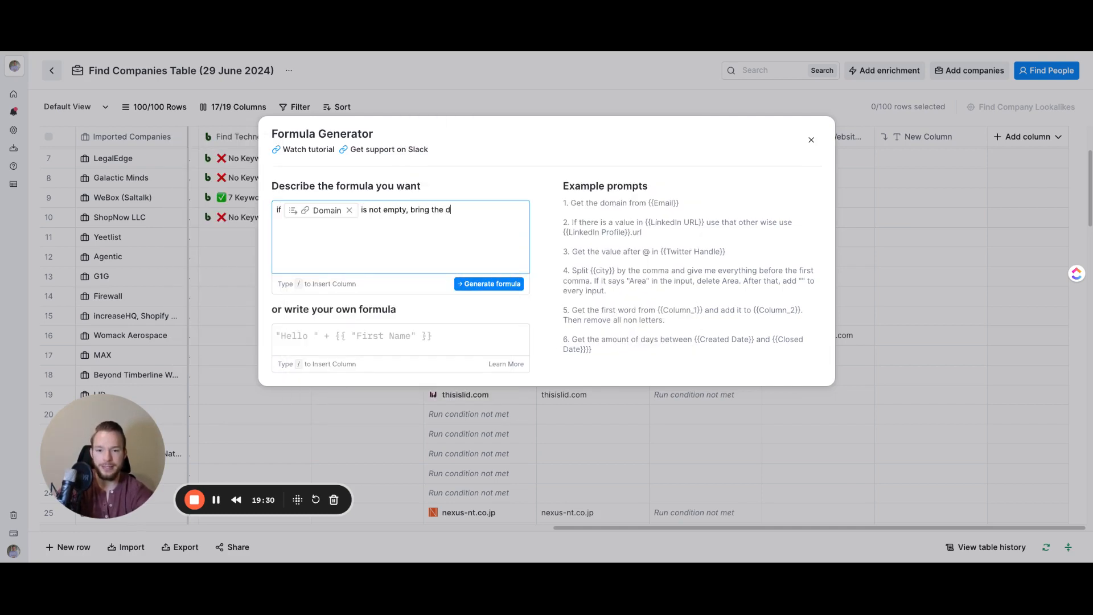
{"action": "type", "text": "ata here or /"}
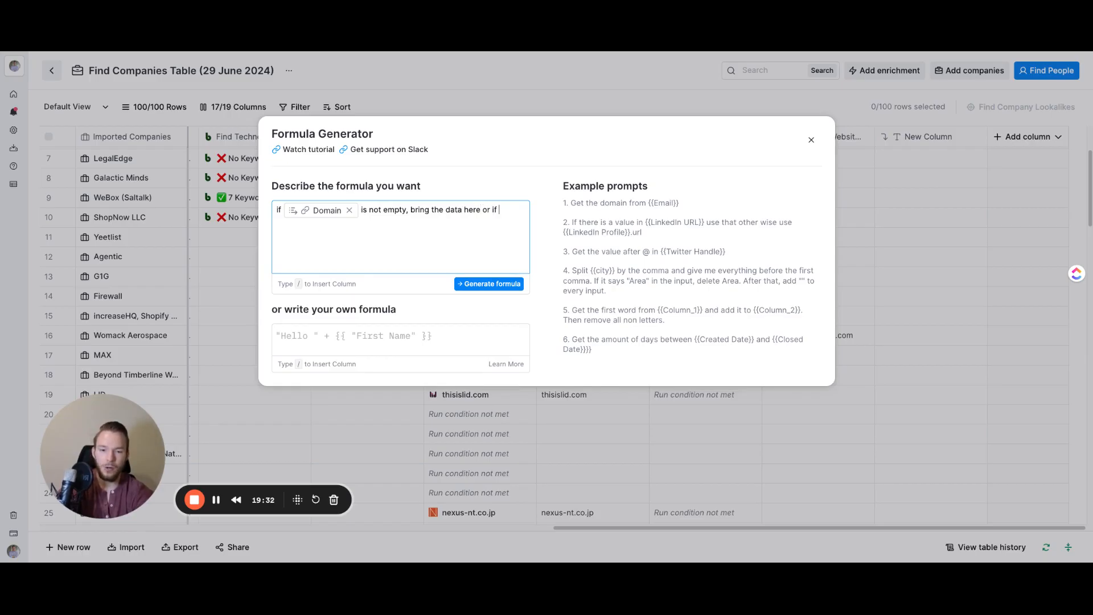
Extend the formula description with "or if Domain (1) is not empty bring the data here", referencing the Domain (1) column.
{"action": "scroll", "coordinate": [571, 371], "scroll_direction": "down", "scroll_amount": 3}
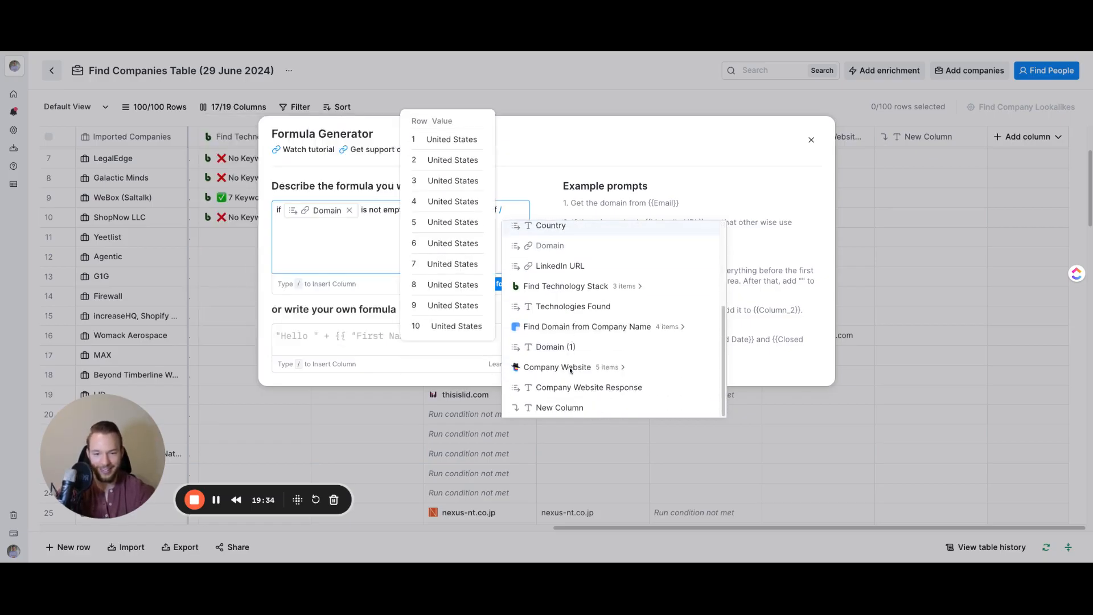
{"action": "left_click", "coordinate": [568, 351]}
{"action": "type", "text": "is no"}
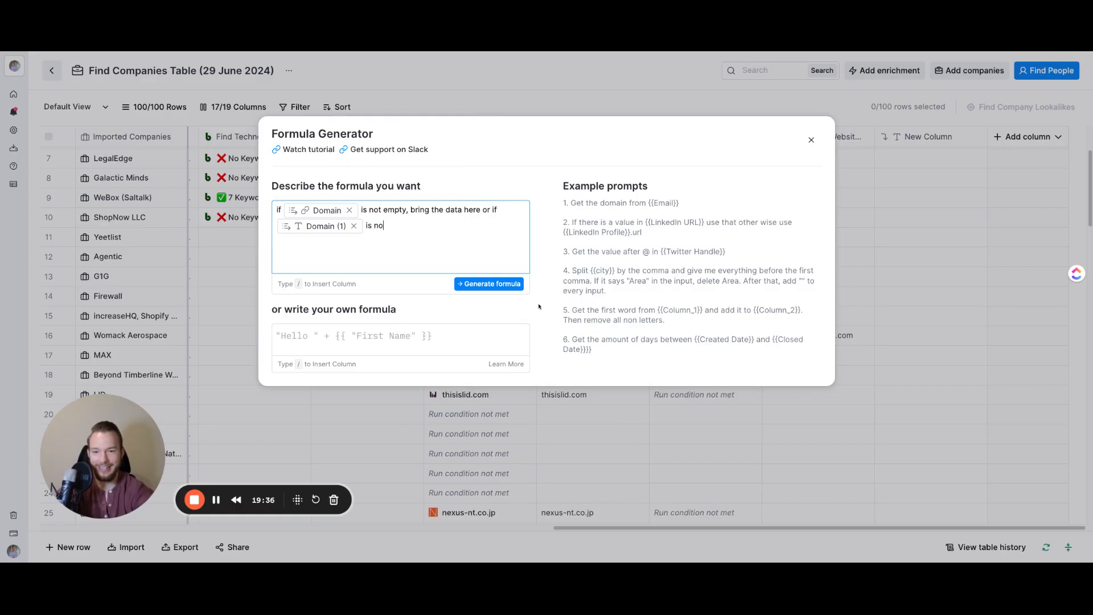
{"action": "type", "text": "t empty bring the da"}
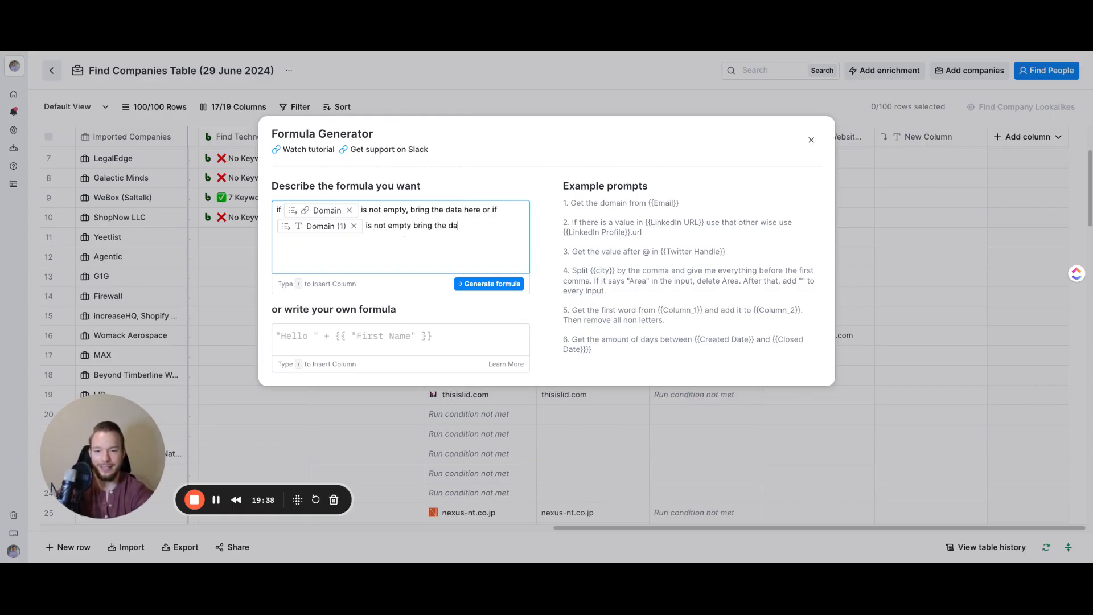
{"action": "type", "text": "ta here or if /"}
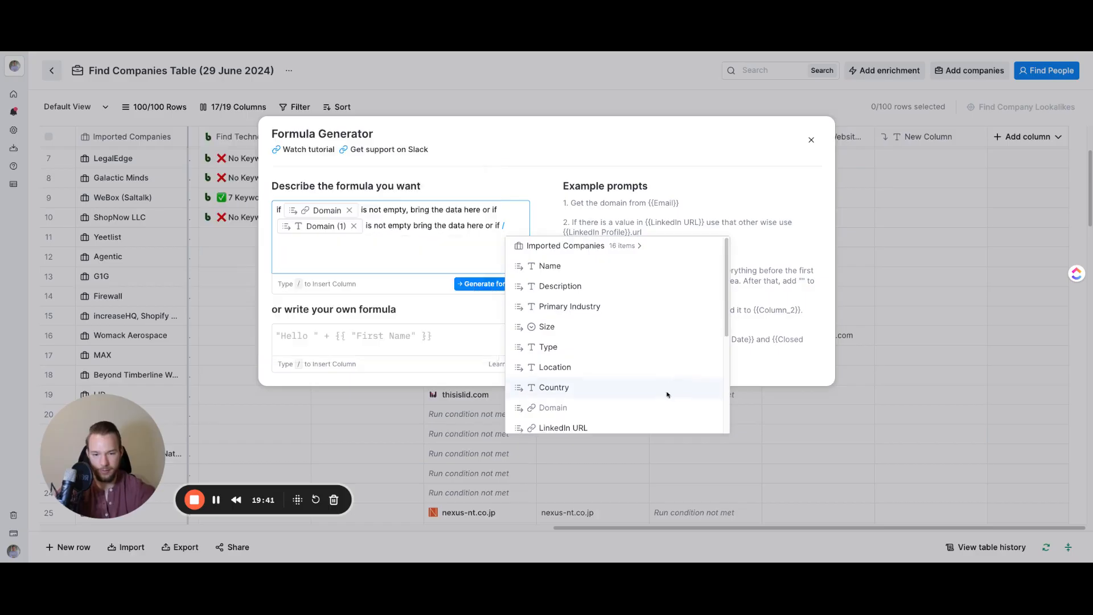
Complete the formula description with "or if Company Website Response is not empty bring the data here.", referencing that column, and review the wording.
{"action": "scroll", "coordinate": [599, 422], "scroll_direction": "down", "scroll_amount": 3}
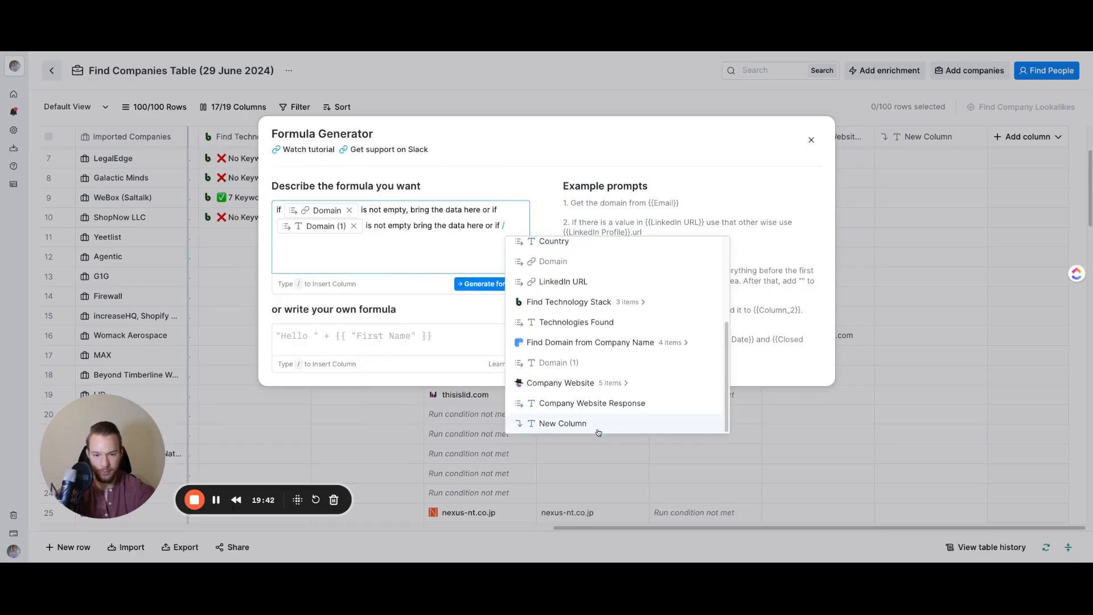
{"action": "left_click", "coordinate": [597, 424]}
{"action": "key", "text": "BackSpace"}
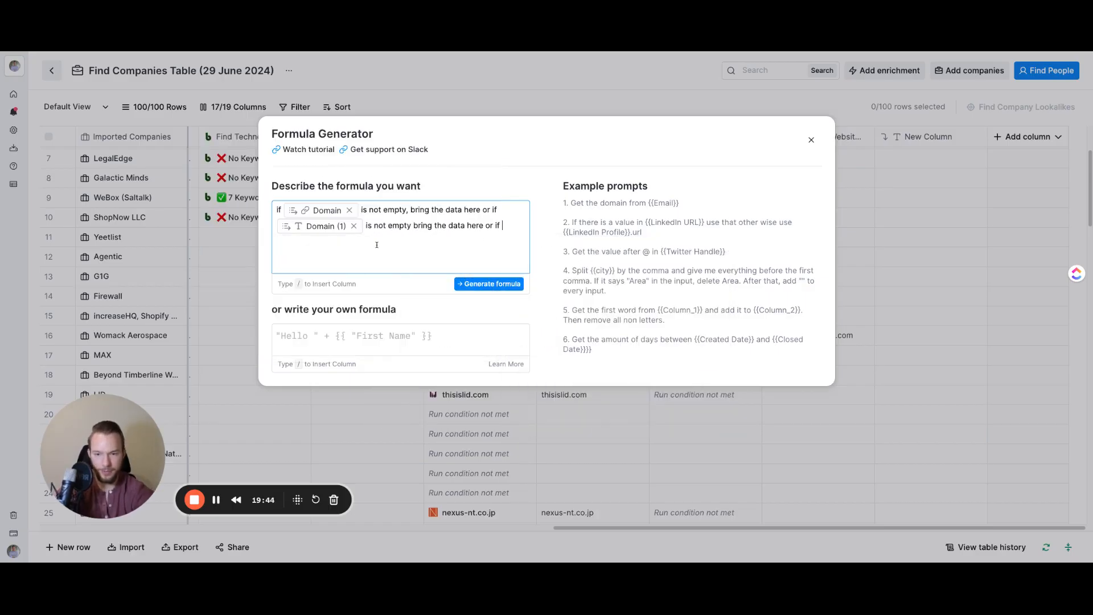
{"action": "type", "text": "/"}
{"action": "scroll", "coordinate": [597, 421], "scroll_direction": "down", "scroll_amount": 2}
{"action": "left_click", "coordinate": [592, 403]}
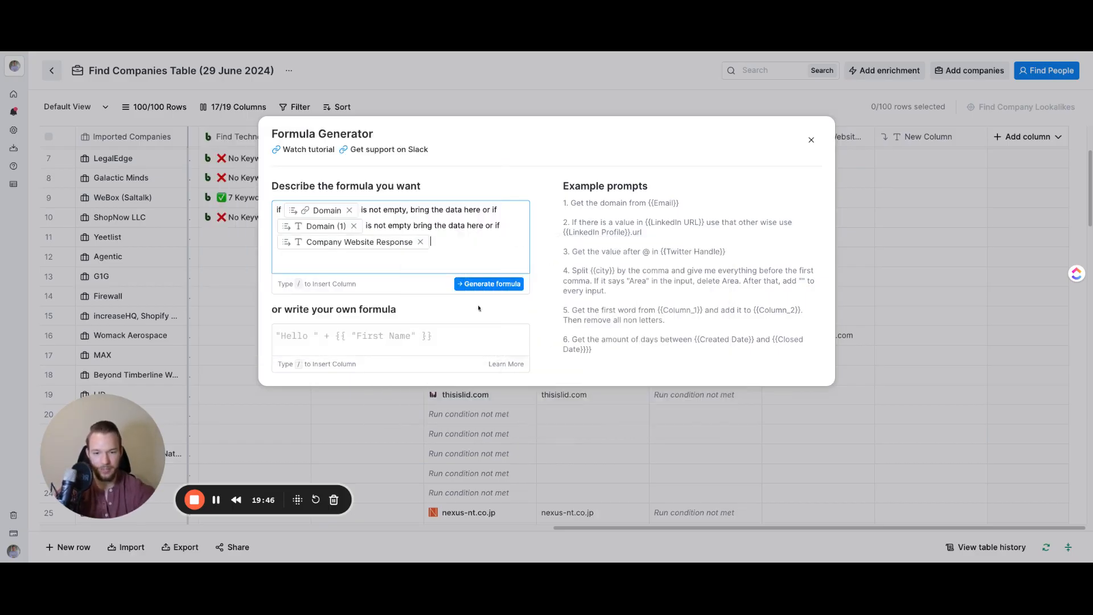
{"action": "type", "text": "is not empty "}
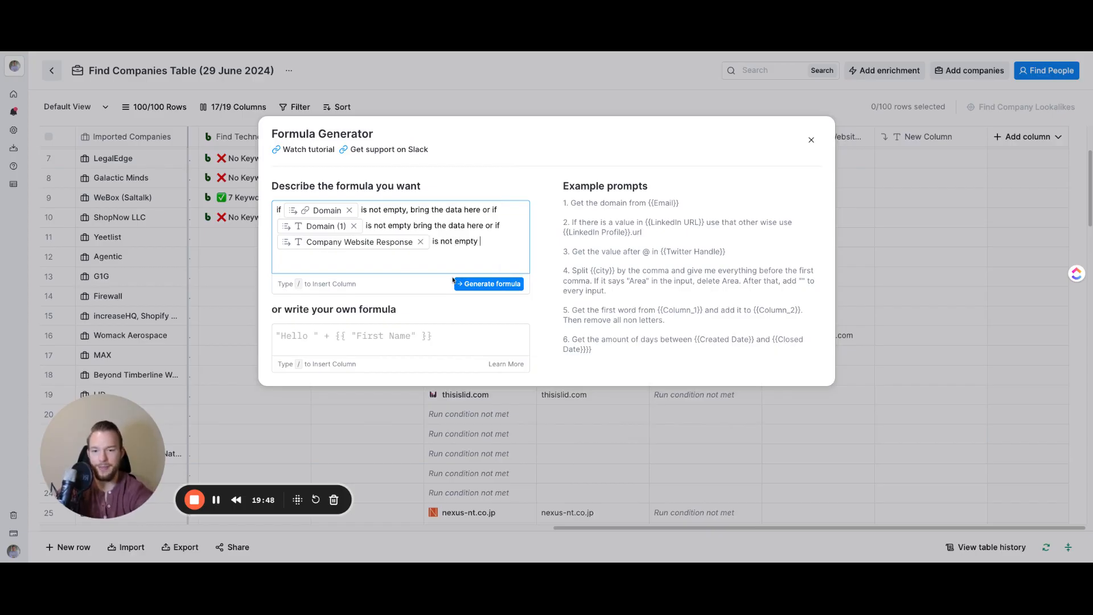
{"action": "type", "text": "bring the data here."}
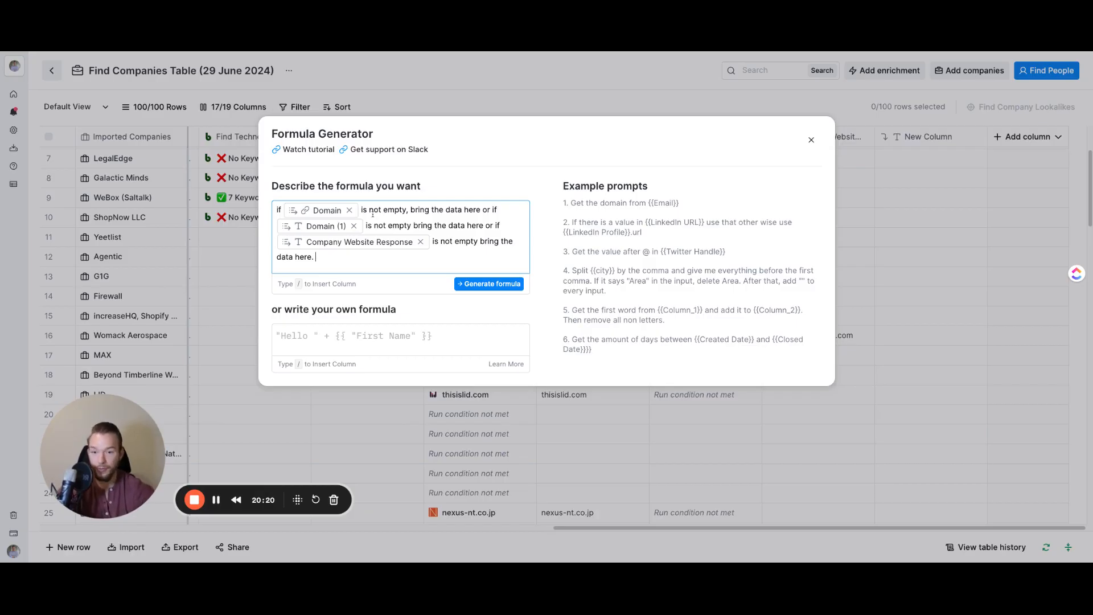
{"action": "left_click_drag", "start_coordinate": [370, 211], "coordinate": [502, 251]}
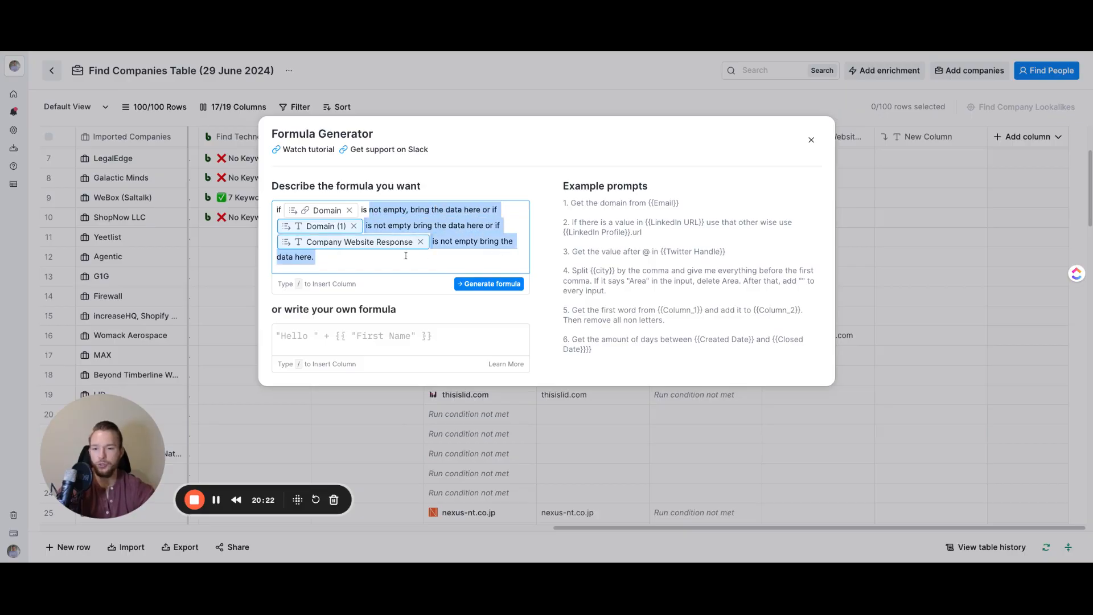
Generate the domain fallback formula from the written description, save it as a new column, and check its rows.
{"action": "left_click", "coordinate": [375, 259]}
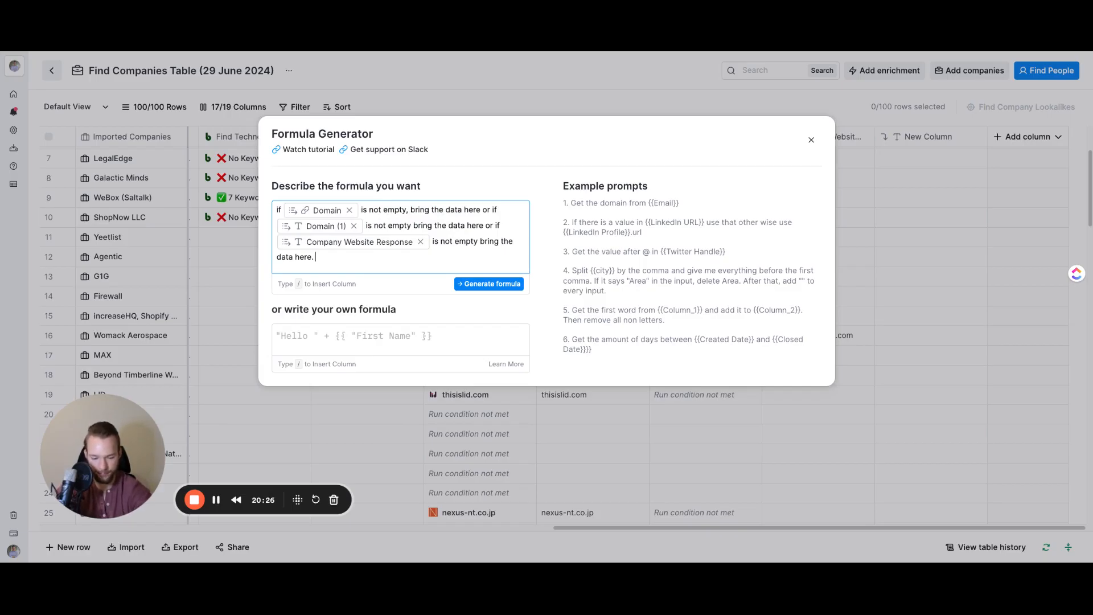
{"action": "type", "text": "/"}
{"action": "key", "text": "BackSpace"}
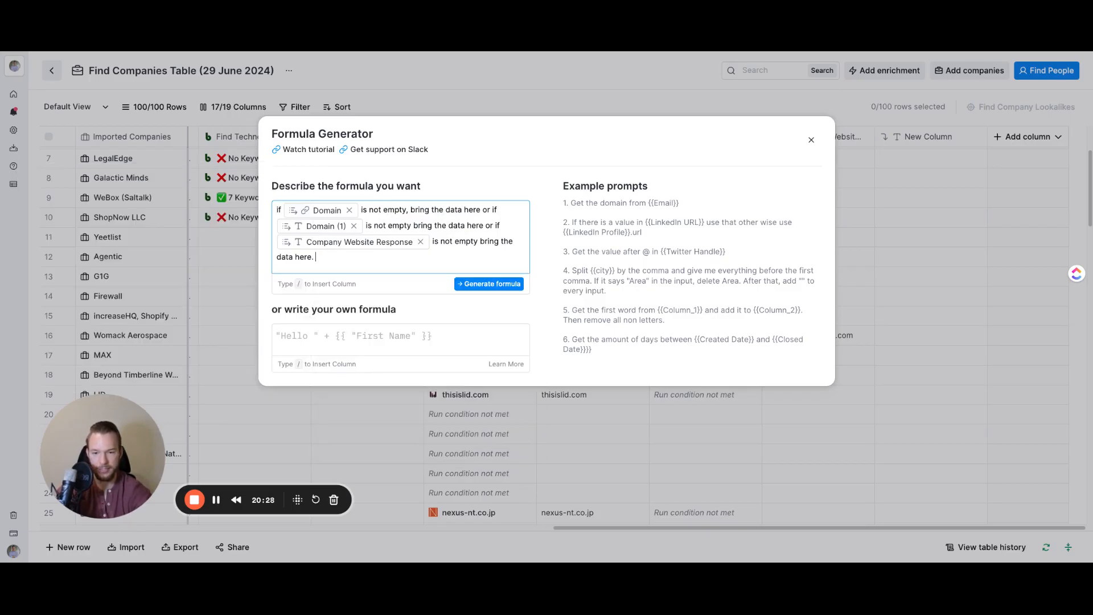
{"action": "left_click", "coordinate": [487, 284]}
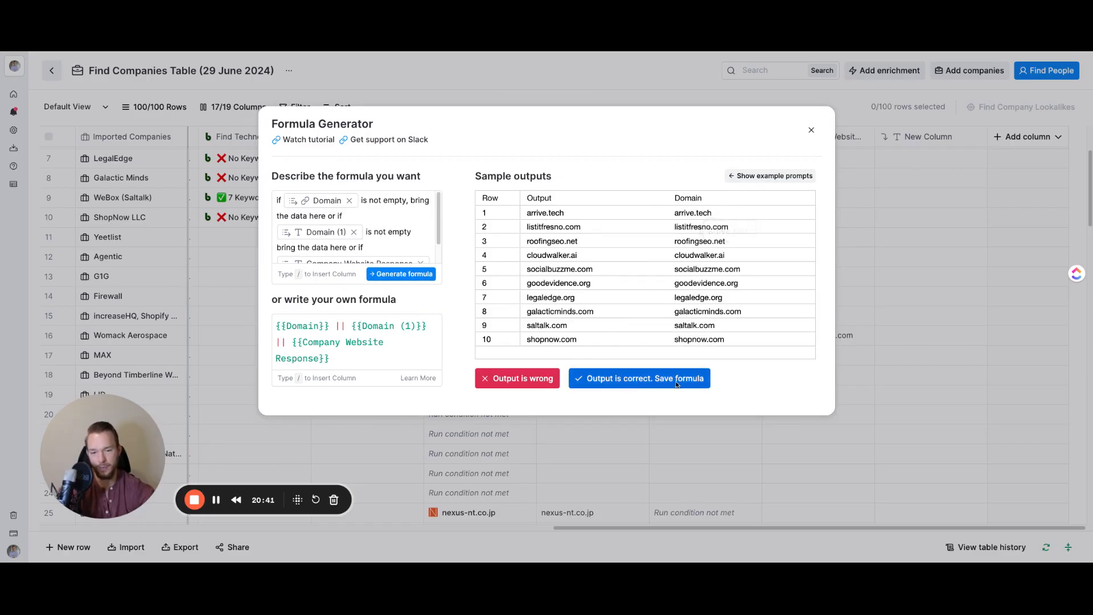
{"action": "left_click", "coordinate": [643, 378]}
{"action": "scroll", "coordinate": [917, 240], "scroll_direction": "right", "scroll_amount": 2}
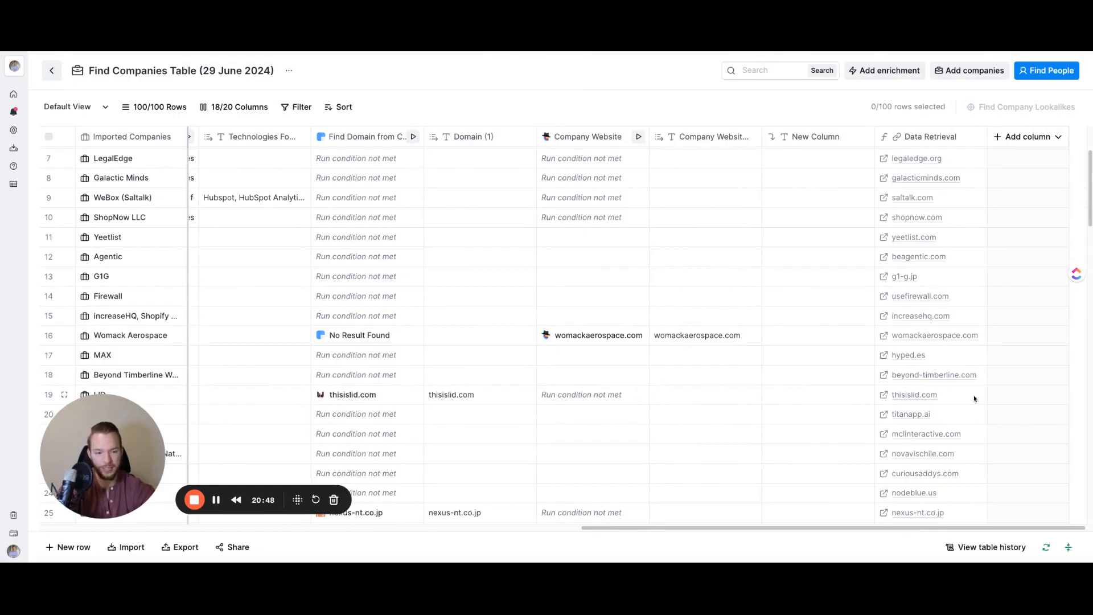
{"action": "scroll", "coordinate": [923, 228], "scroll_direction": "down", "scroll_amount": 5}
{"action": "scroll", "coordinate": [925, 370], "scroll_direction": "up", "scroll_amount": 10}
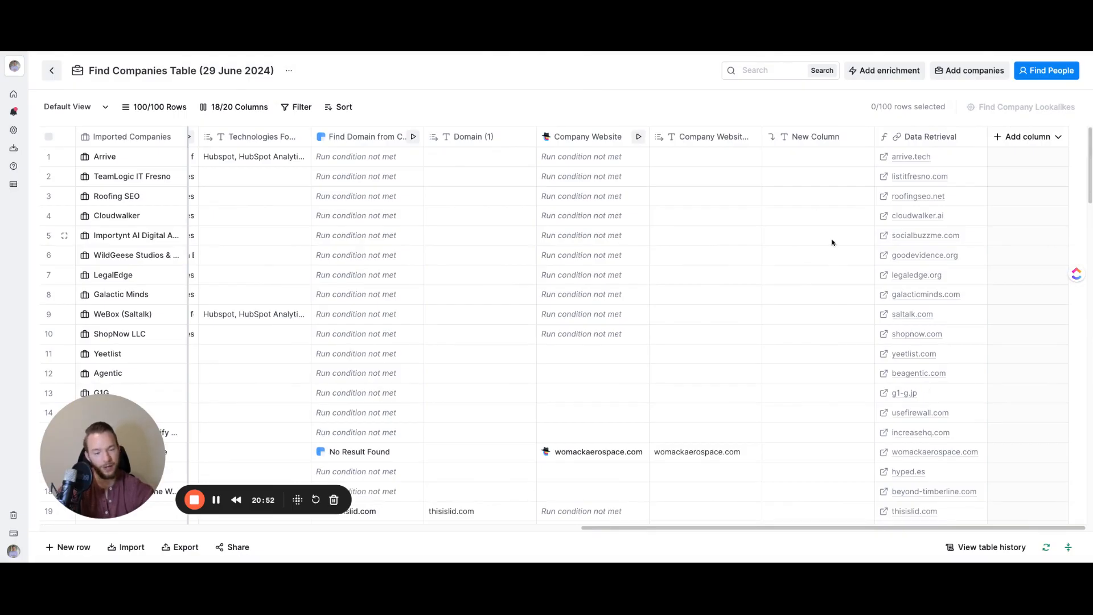
In the merge column's settings, use Domain as the first input to try and Domain (1) as the second.
{"action": "left_click", "coordinate": [797, 140]}
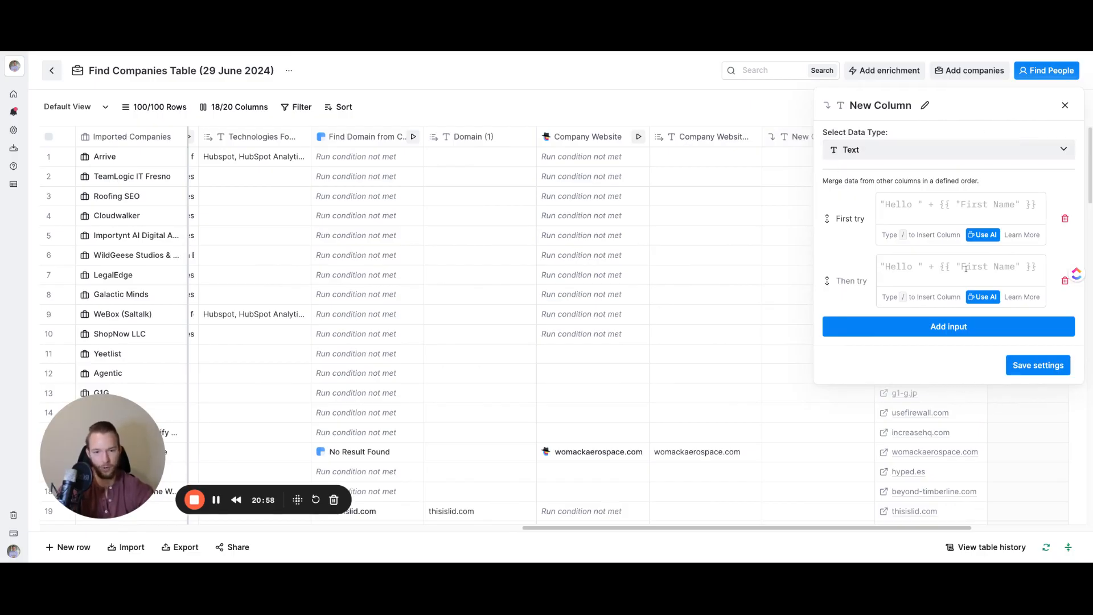
{"action": "left_click", "coordinate": [926, 196]}
{"action": "type", "text": "/"}
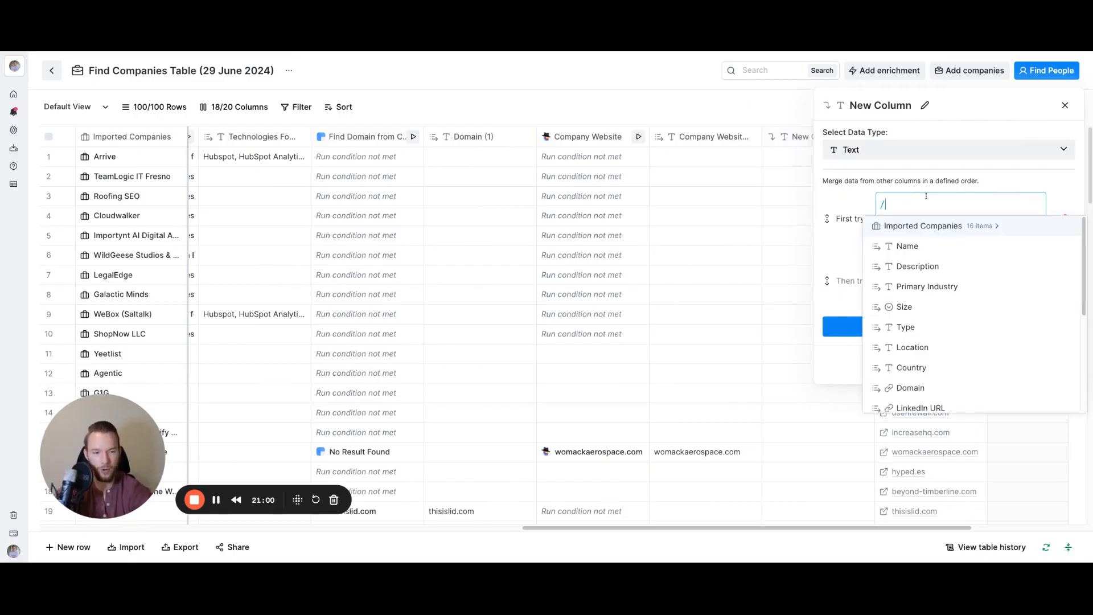
{"action": "scroll", "coordinate": [916, 282], "scroll_direction": "down", "scroll_amount": 2}
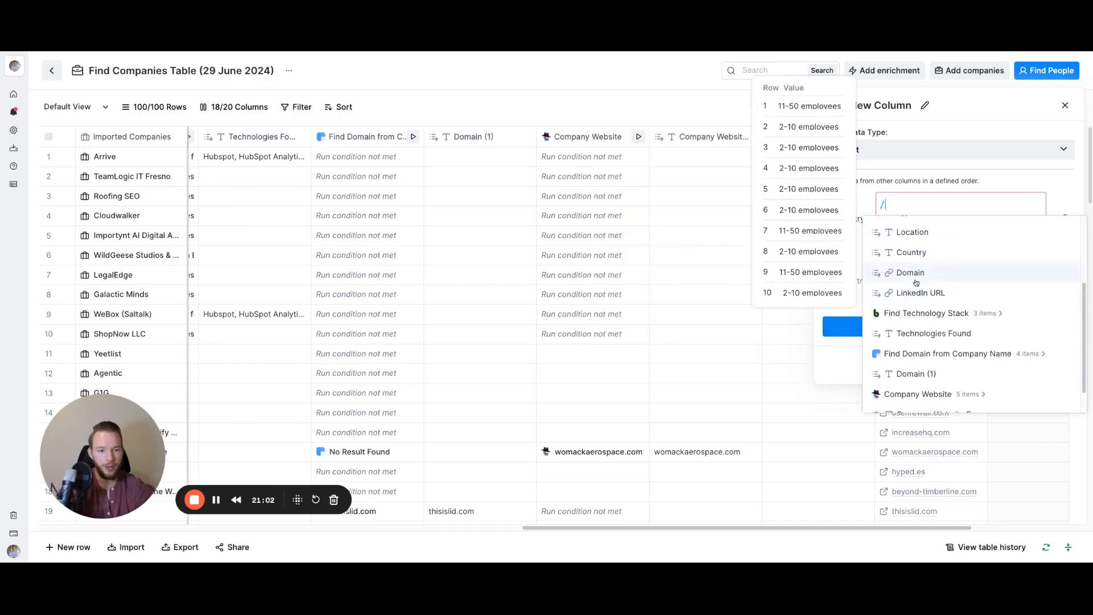
{"action": "left_click", "coordinate": [916, 283]}
{"action": "left_click", "coordinate": [934, 268]}
{"action": "type", "text": "/"}
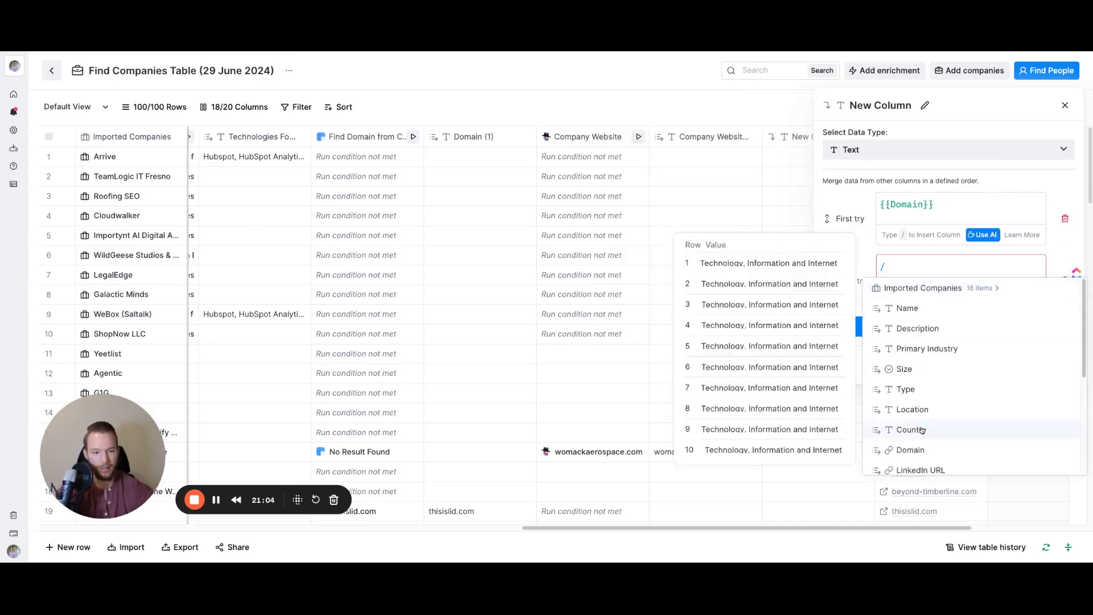
{"action": "scroll", "coordinate": [922, 430], "scroll_direction": "down", "scroll_amount": 3}
{"action": "left_click", "coordinate": [907, 402]}
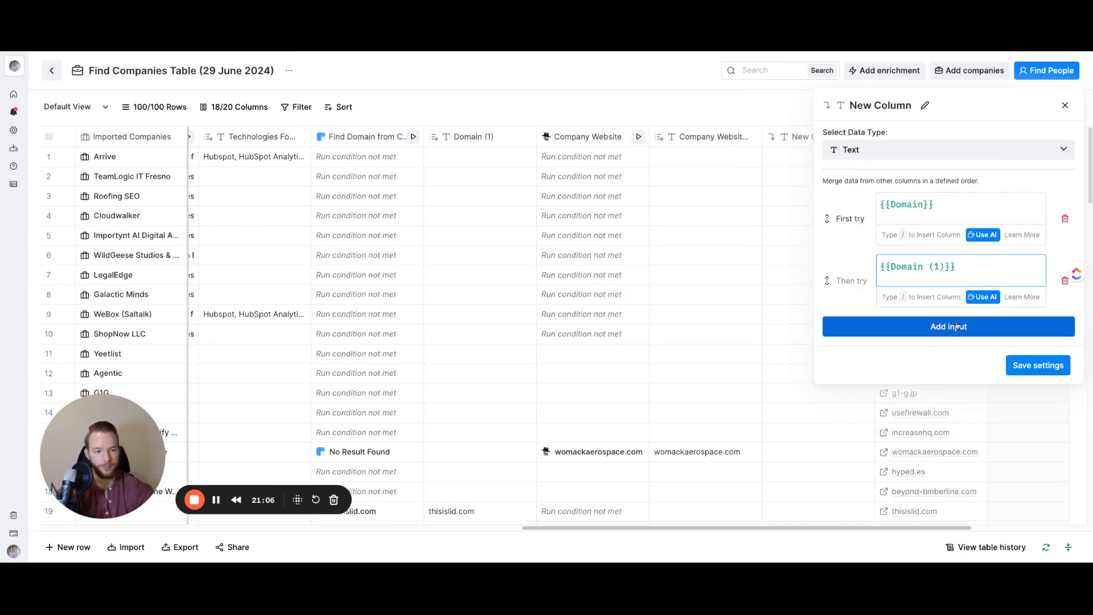
Add a third merge input that falls back to Company Website Response, and save the merge column.
{"action": "left_click", "coordinate": [956, 326]}
{"action": "left_click", "coordinate": [956, 327]}
{"action": "type", "text": "/"}
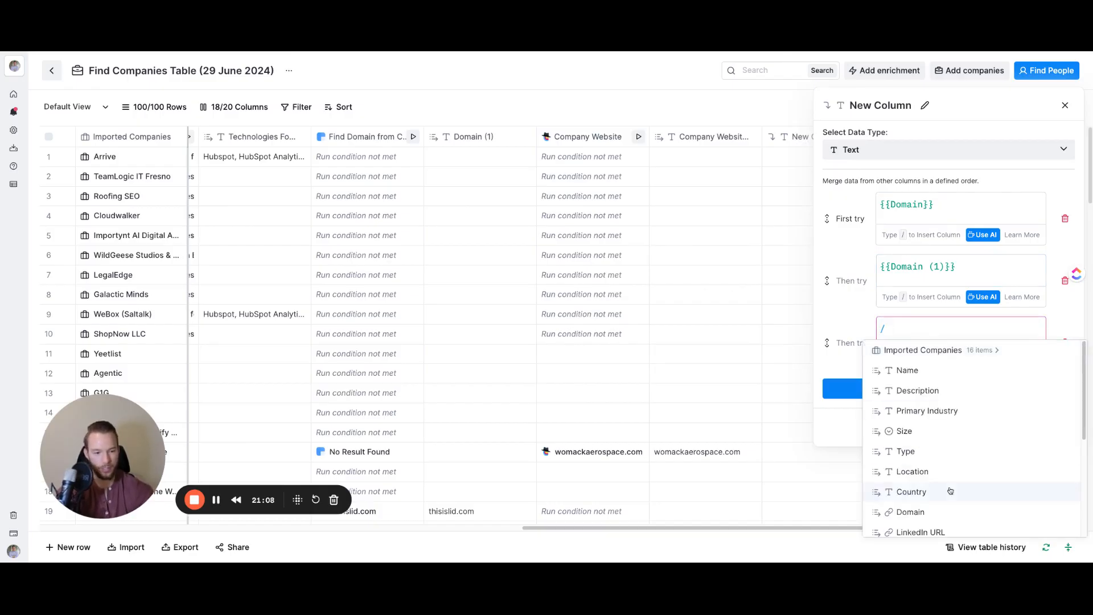
{"action": "scroll", "coordinate": [949, 490], "scroll_direction": "down", "scroll_amount": 3}
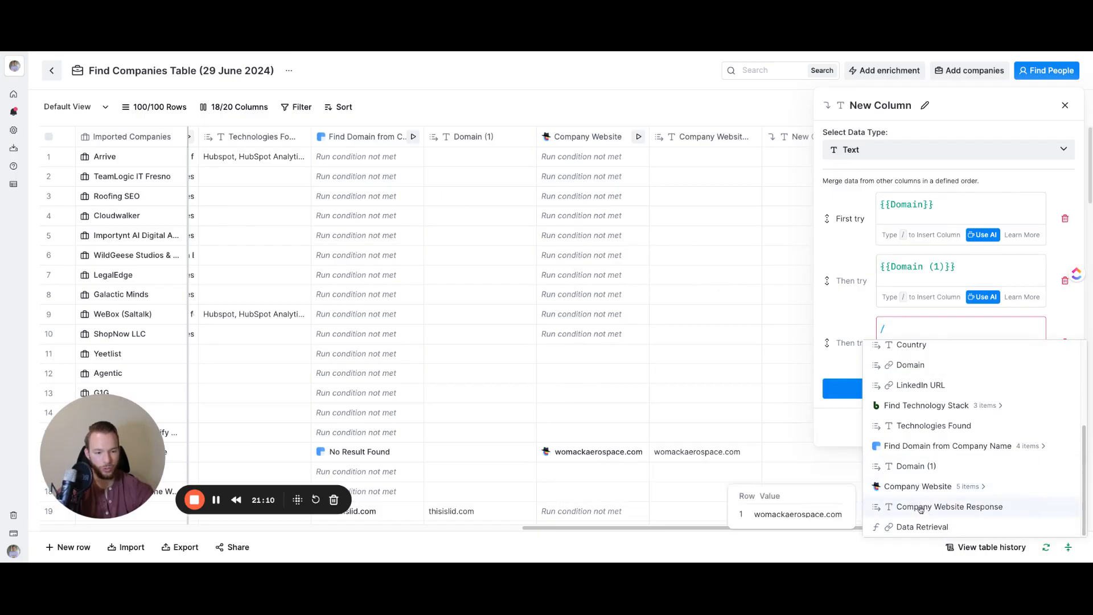
{"action": "left_click", "coordinate": [921, 507]}
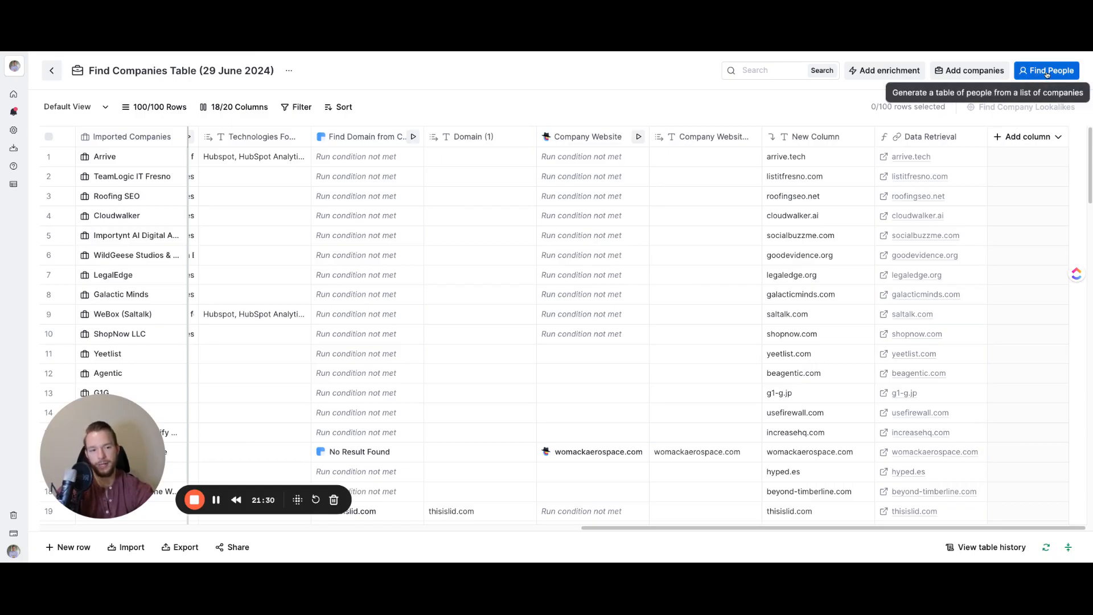
{"action": "left_click", "coordinate": [1004, 139]}
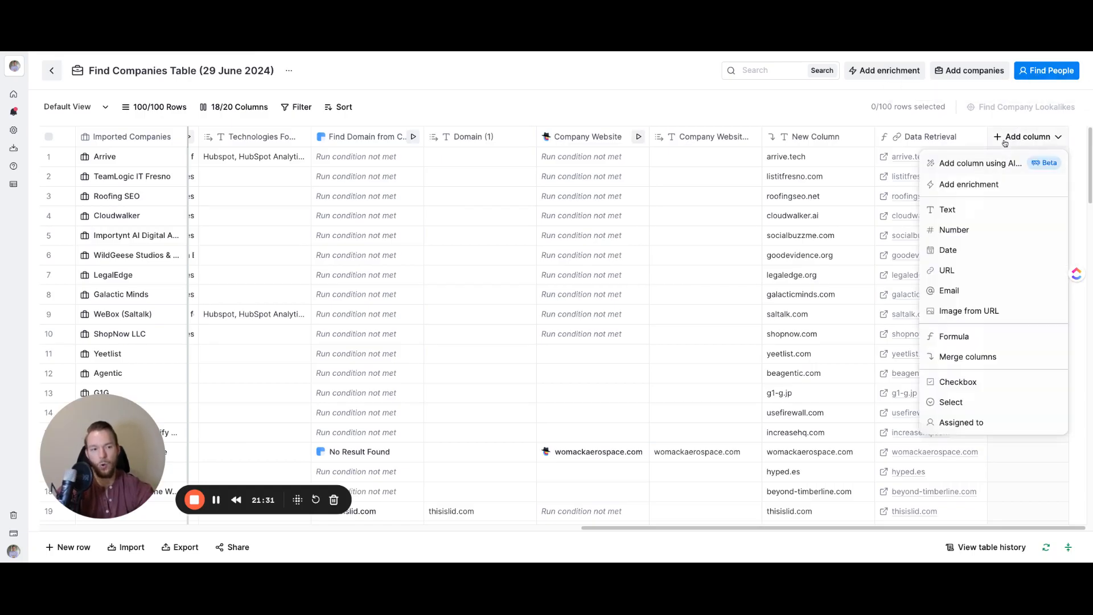
{"action": "left_click", "coordinate": [969, 184]}
{"action": "type", "text": "find contacts"}
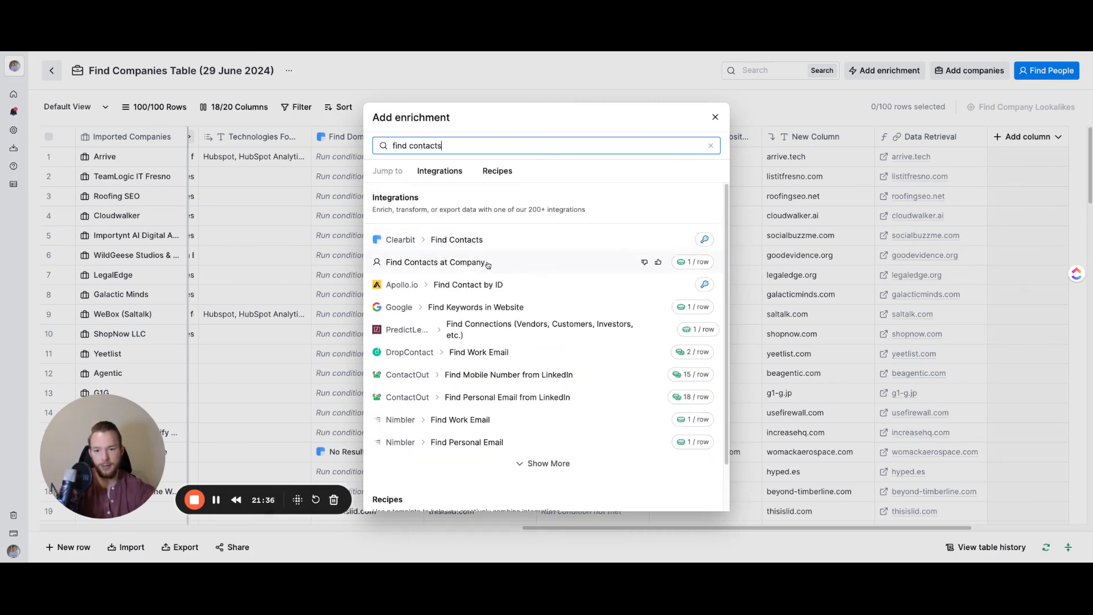
{"action": "left_click", "coordinate": [715, 117]}
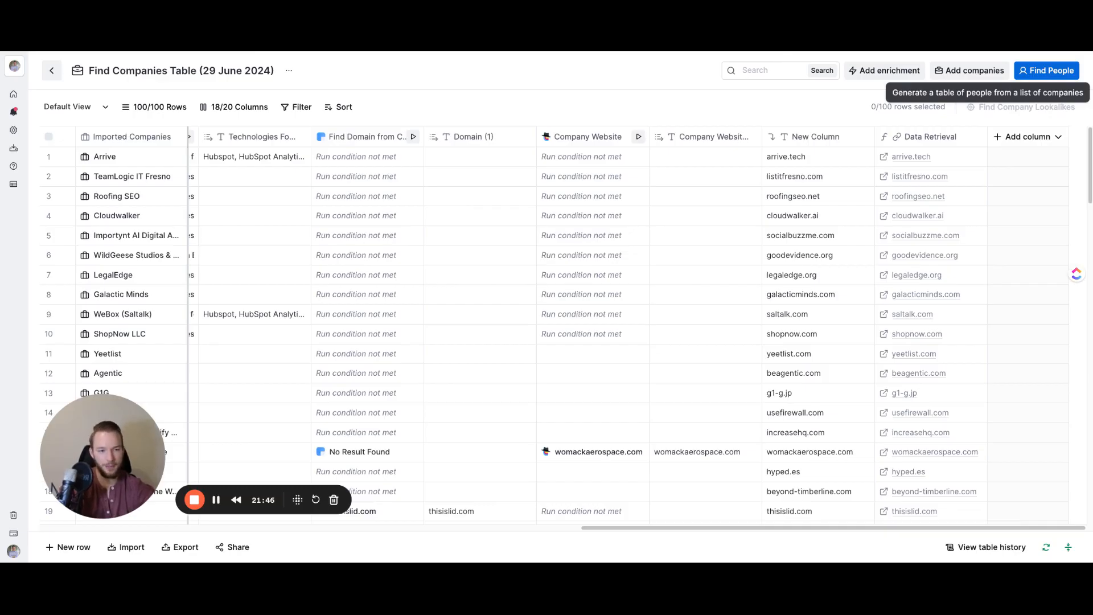
Start a Find People search from the companies table and look through its available filter categories.
{"action": "left_click", "coordinate": [1033, 75]}
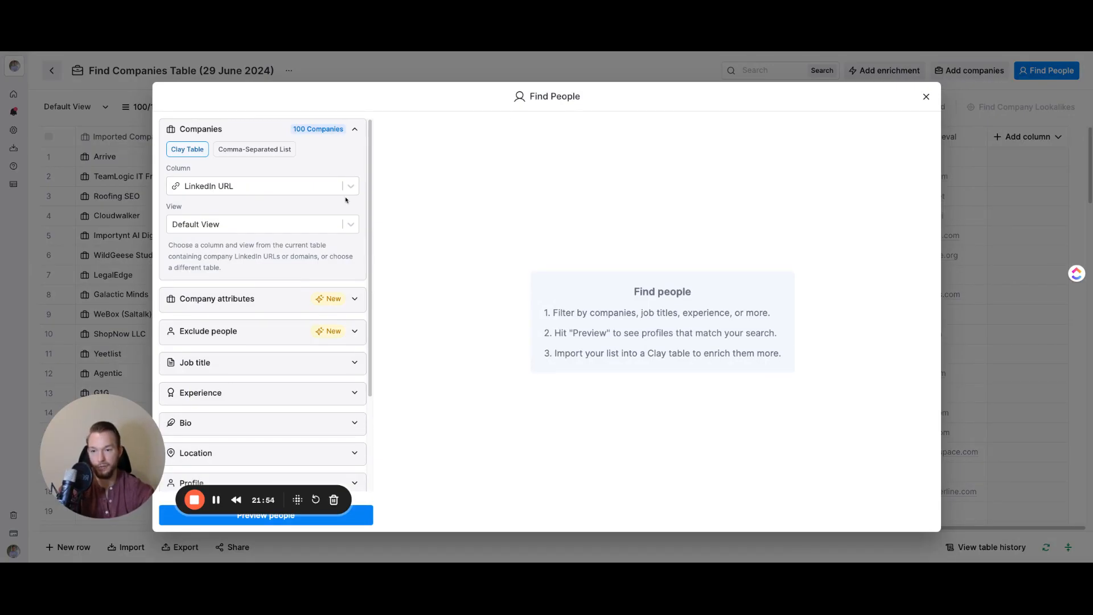
{"action": "scroll", "coordinate": [210, 246], "scroll_direction": "down", "scroll_amount": 3}
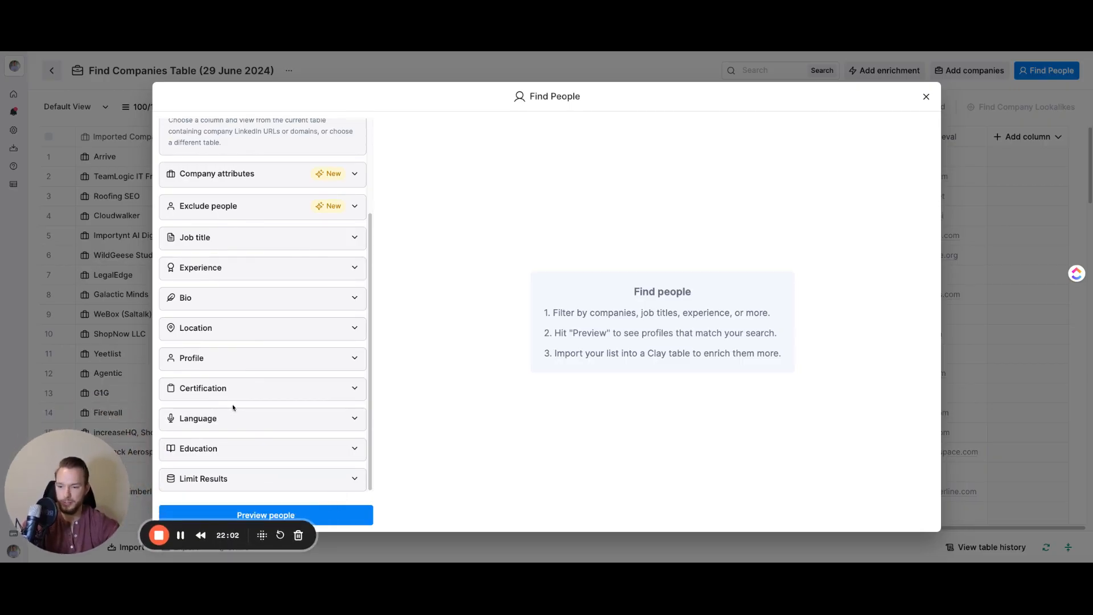
{"action": "scroll", "coordinate": [233, 401], "scroll_direction": "up", "scroll_amount": 5}
{"action": "scroll", "coordinate": [233, 401], "scroll_direction": "down", "scroll_amount": 5}
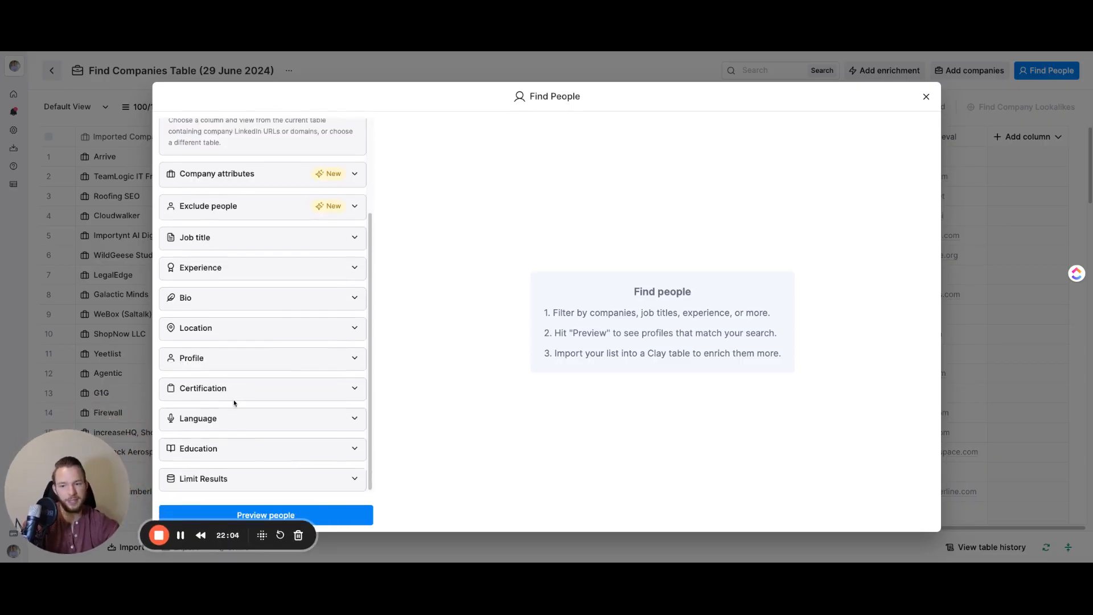
Include the job titles "Ceo" and "Founder" in the people search's job title filter.
{"action": "left_click", "coordinate": [202, 241]}
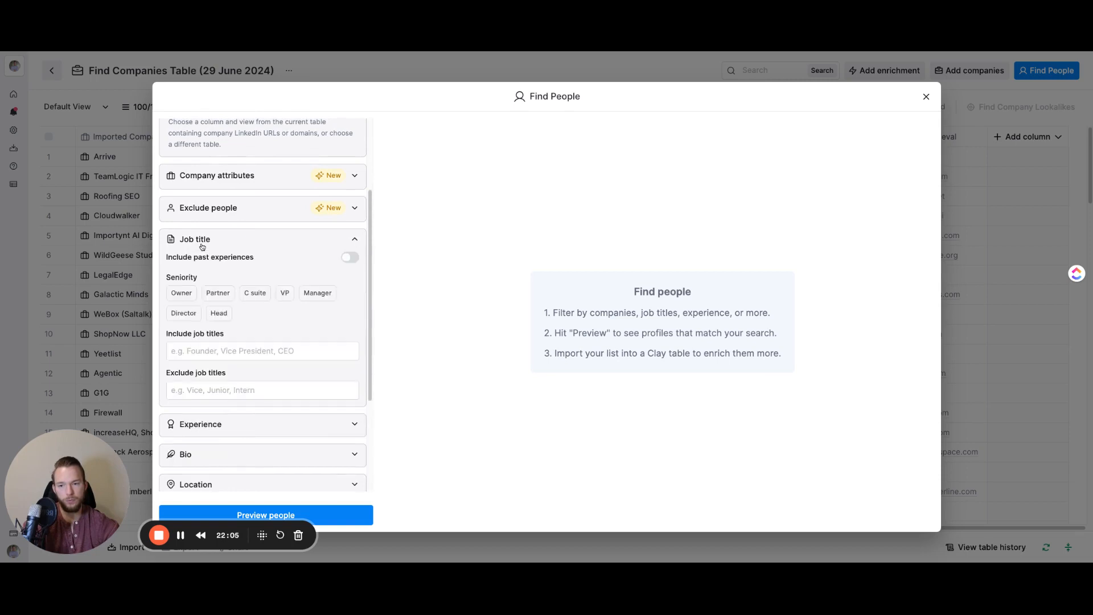
{"action": "left_click", "coordinate": [199, 352]}
{"action": "type", "text": "Ceo"}
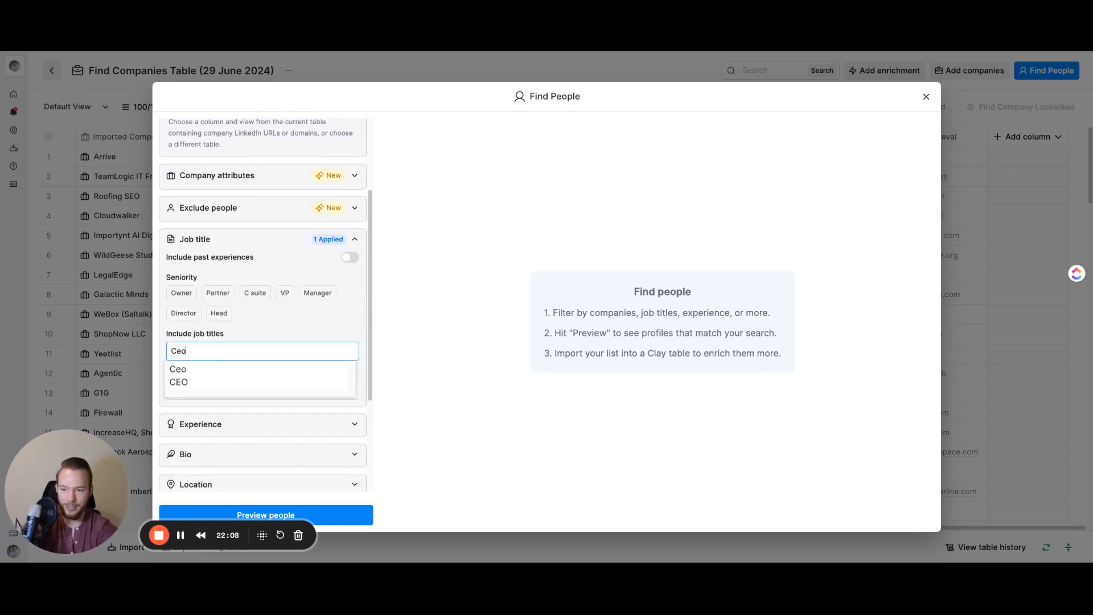
{"action": "key", "text": "Return"}
{"action": "type", "text": "Founders"}
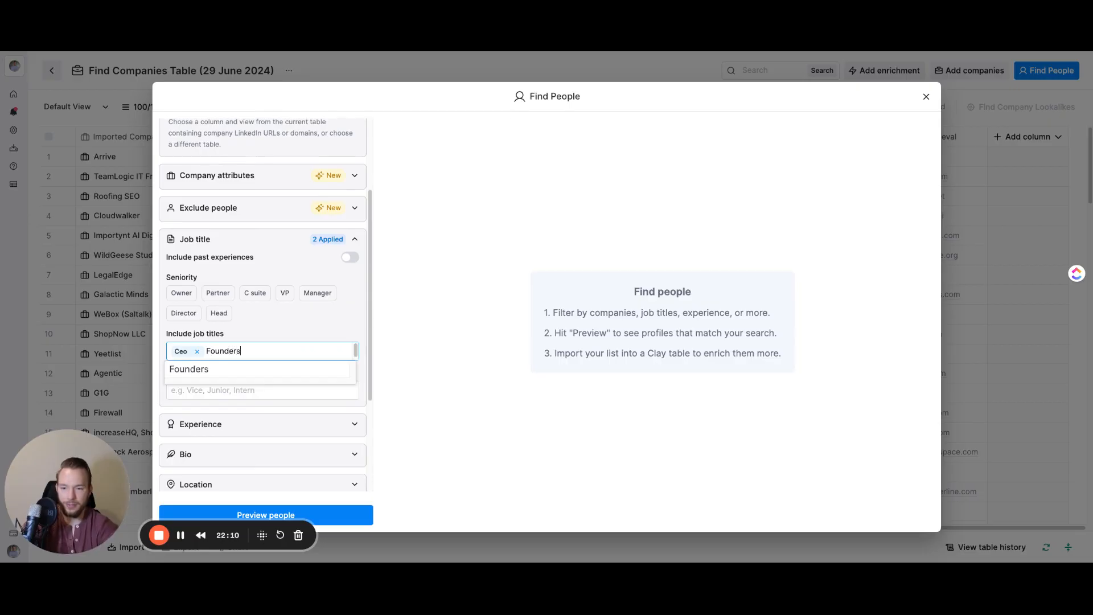
{"action": "key", "text": "Return"}
{"action": "key", "text": "BackSpace"}
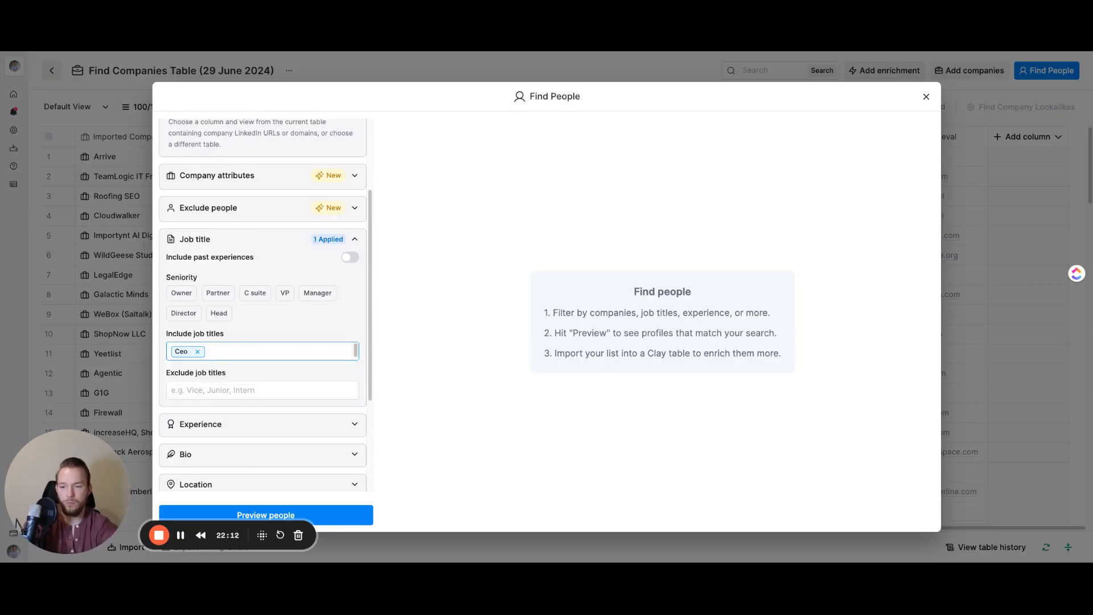
{"action": "left_click", "coordinate": [207, 351]}
{"action": "type", "text": "Founder"}
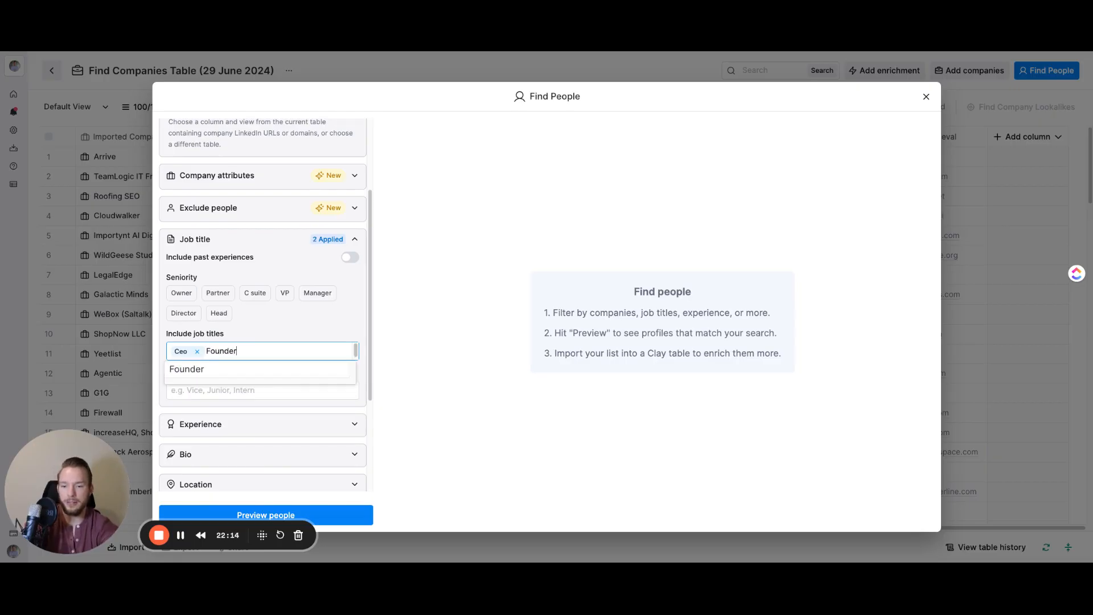
{"action": "key", "text": "Return"}
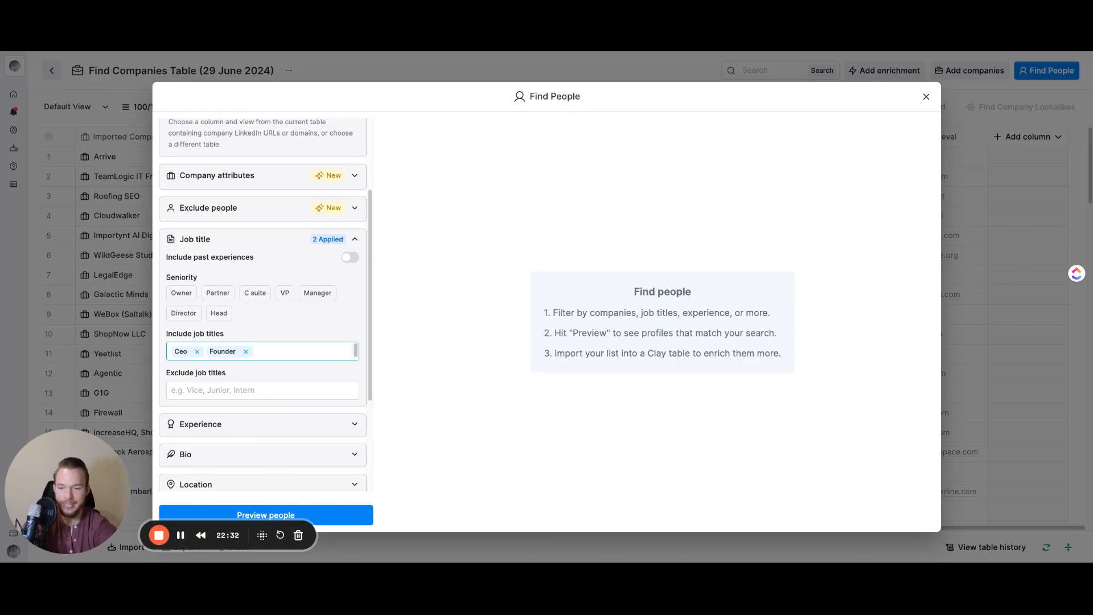
Add "chief executive" and "director sales" to the included job titles.
{"action": "type", "text": "chief executive"}
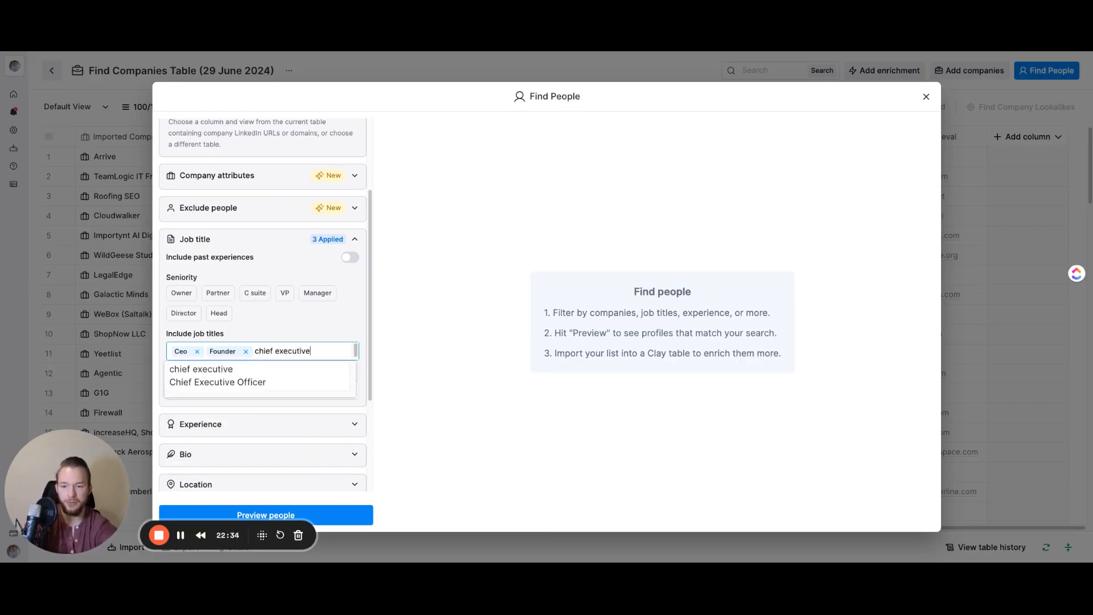
{"action": "key", "text": "Return"}
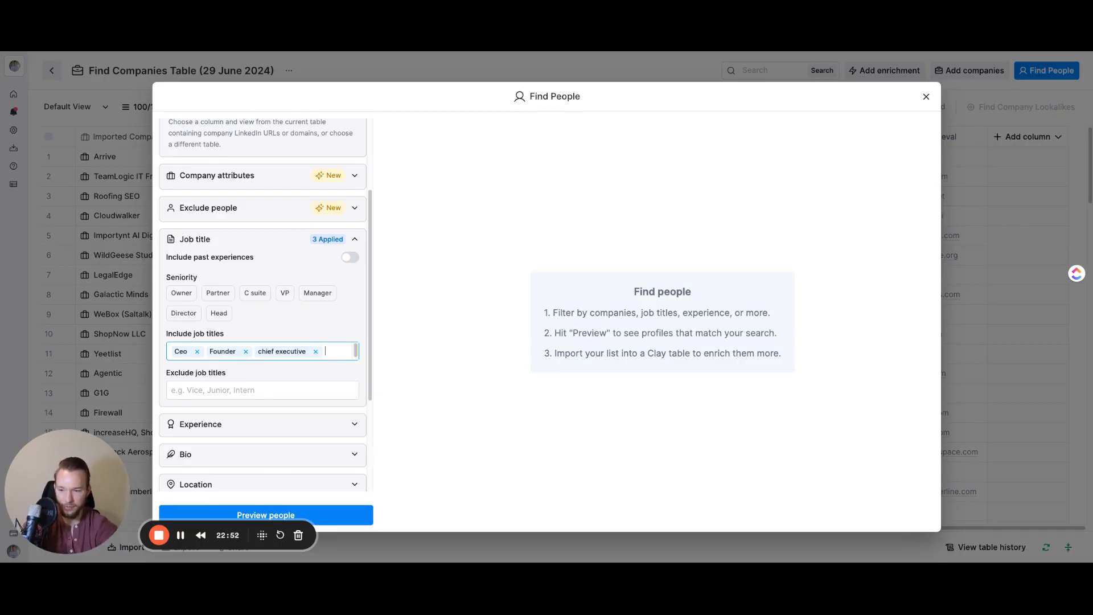
{"action": "type", "text": "director"}
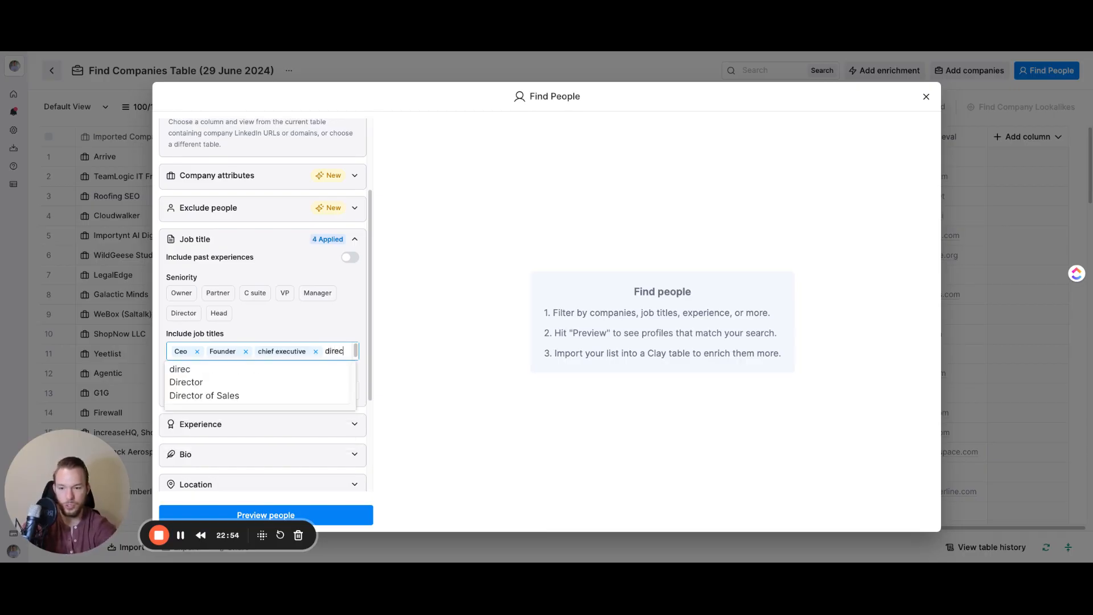
{"action": "key", "text": "Return"}
{"action": "key", "text": "BackSpace"}
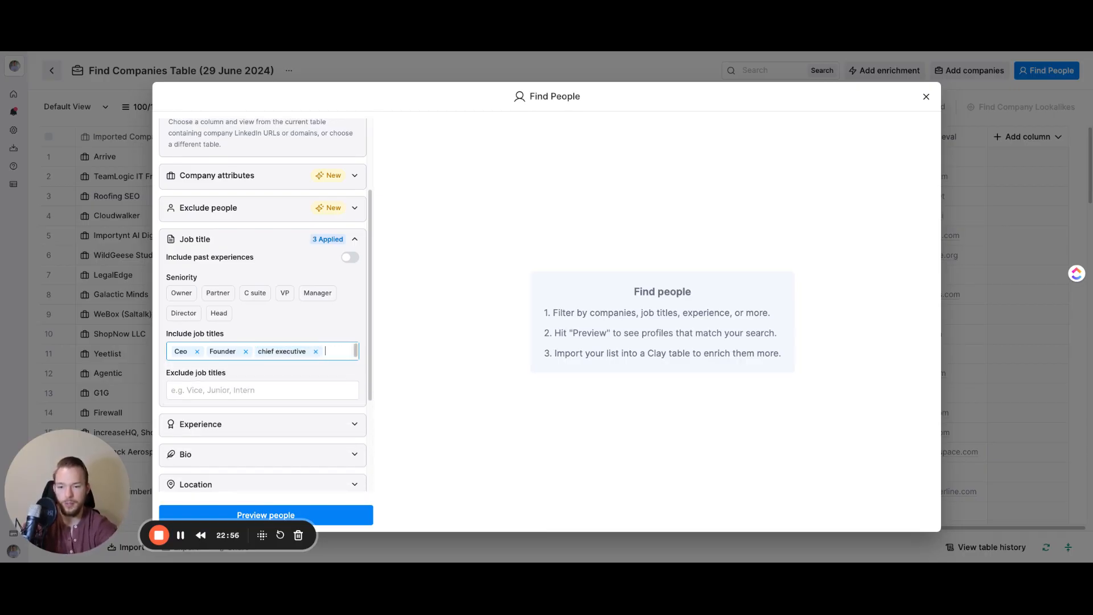
{"action": "type", "text": "director sales"}
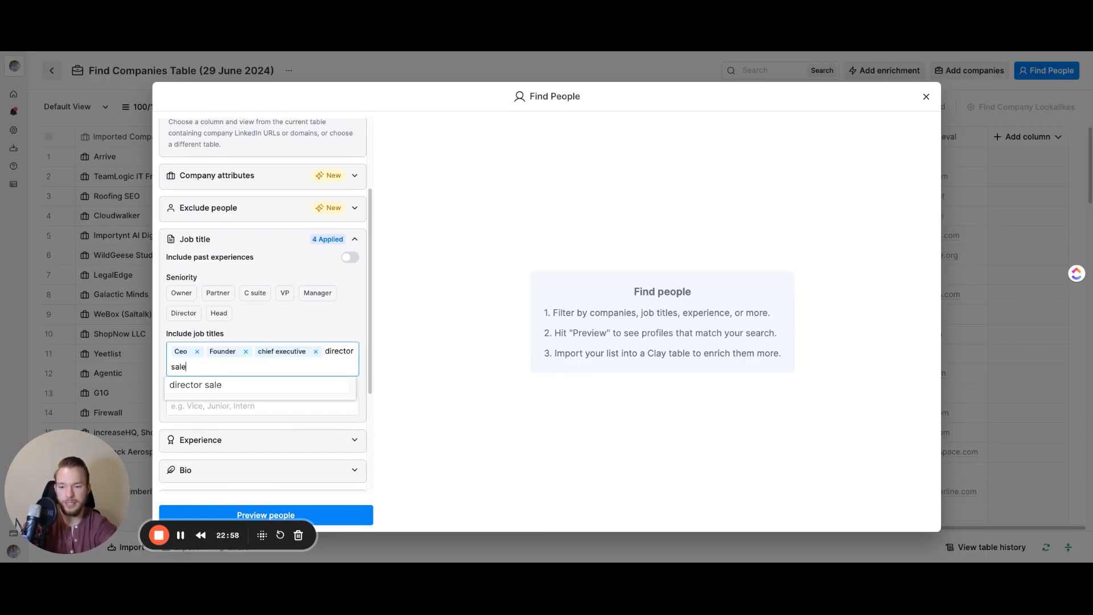
{"action": "key", "text": "Return"}
Add "head sales", "president sales", "vp sales" and "vice sales" to the included job titles.
{"action": "type", "text": "head sales"}
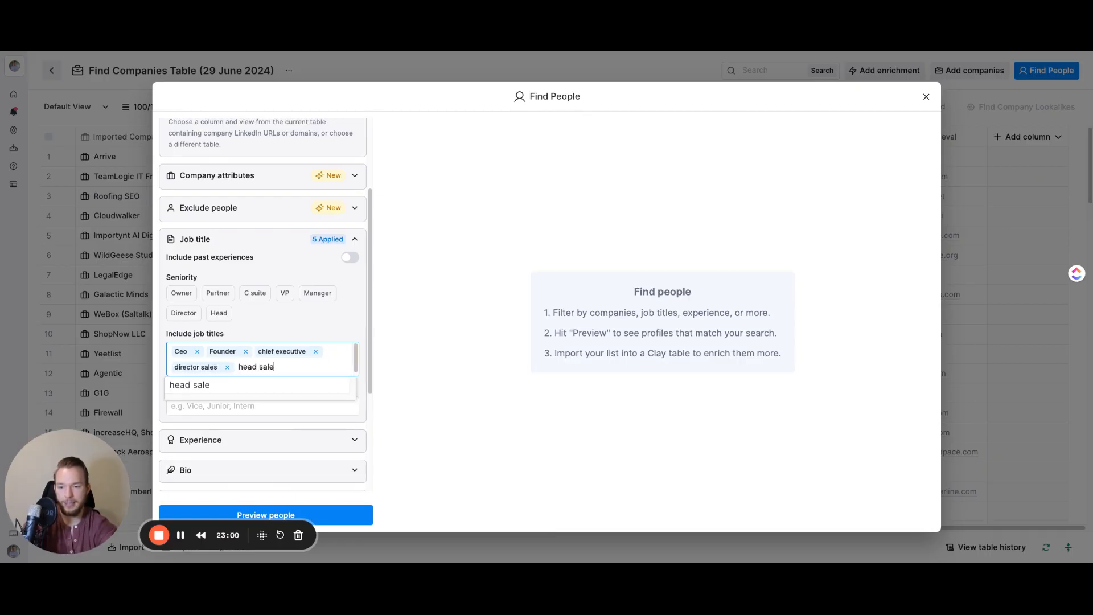
{"action": "key", "text": "Return"}
{"action": "type", "text": "president sales"}
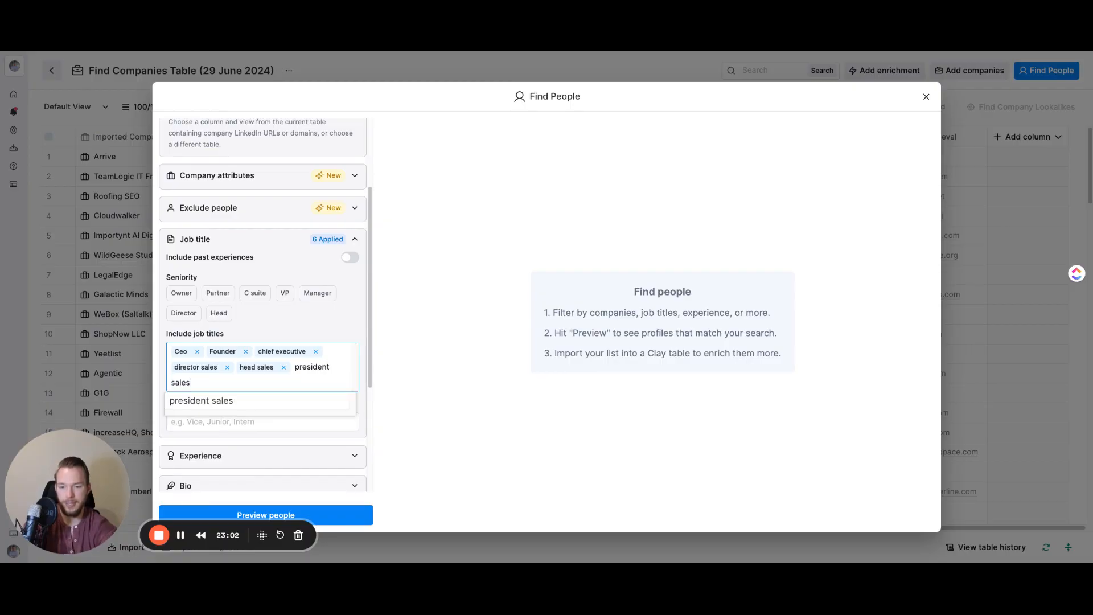
{"action": "key", "text": "Return"}
{"action": "type", "text": "vp sales"}
{"action": "key", "text": "Return"}
{"action": "type", "text": "vic"}
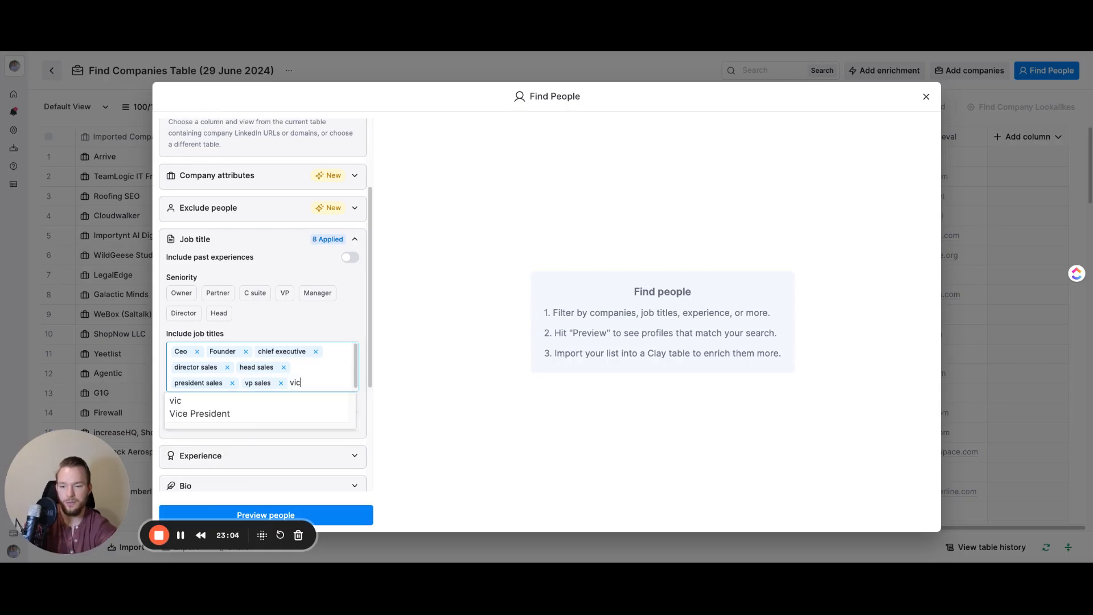
{"action": "type", "text": "e sales"}
{"action": "key", "text": "Return"}
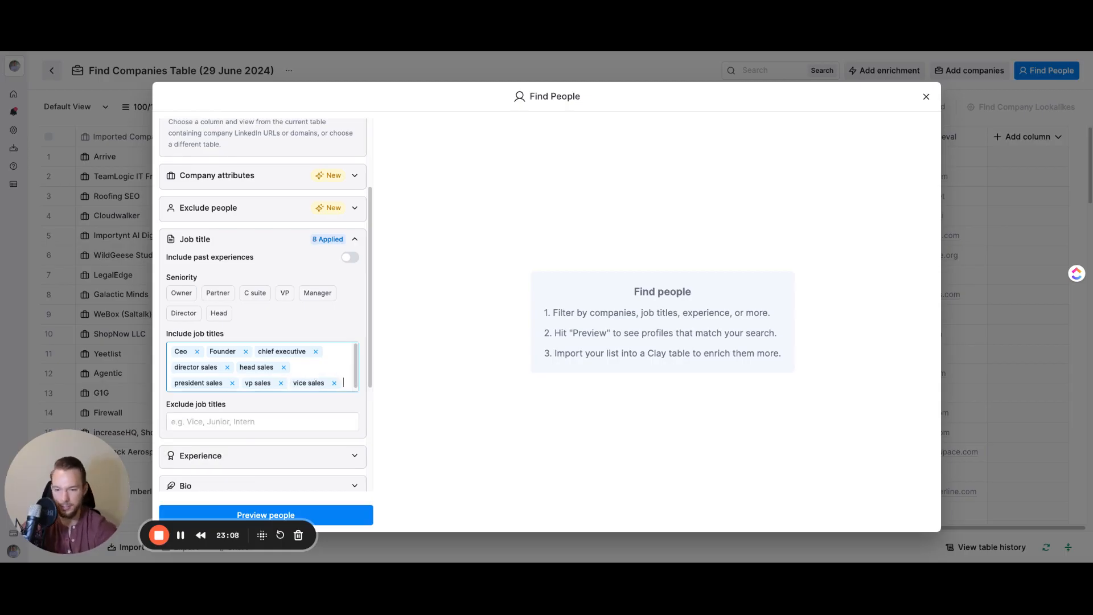
{"action": "scroll", "coordinate": [177, 295], "scroll_direction": "down", "scroll_amount": 3}
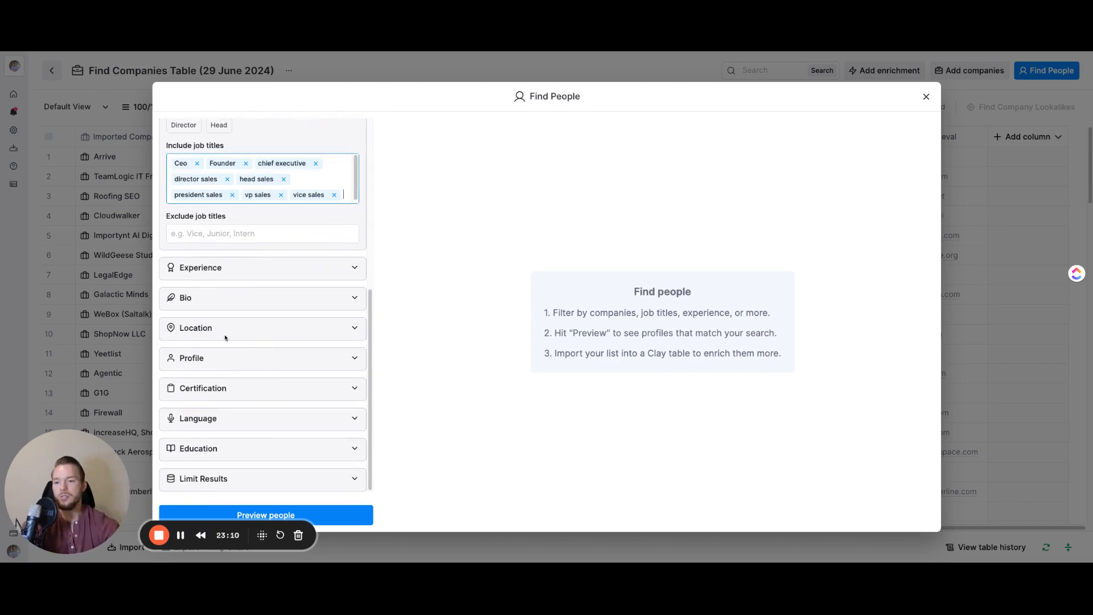
Restrict the people search to the location United States.
{"action": "left_click", "coordinate": [208, 330]}
{"action": "left_click", "coordinate": [221, 362]}
{"action": "type", "text": "United States"}
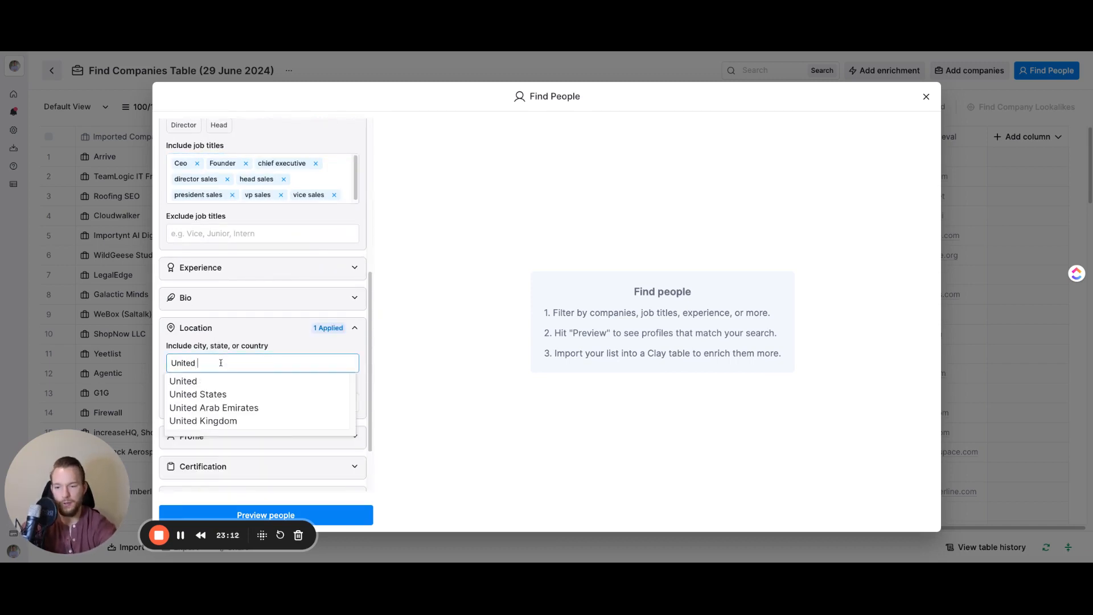
{"action": "key", "text": "Return"}
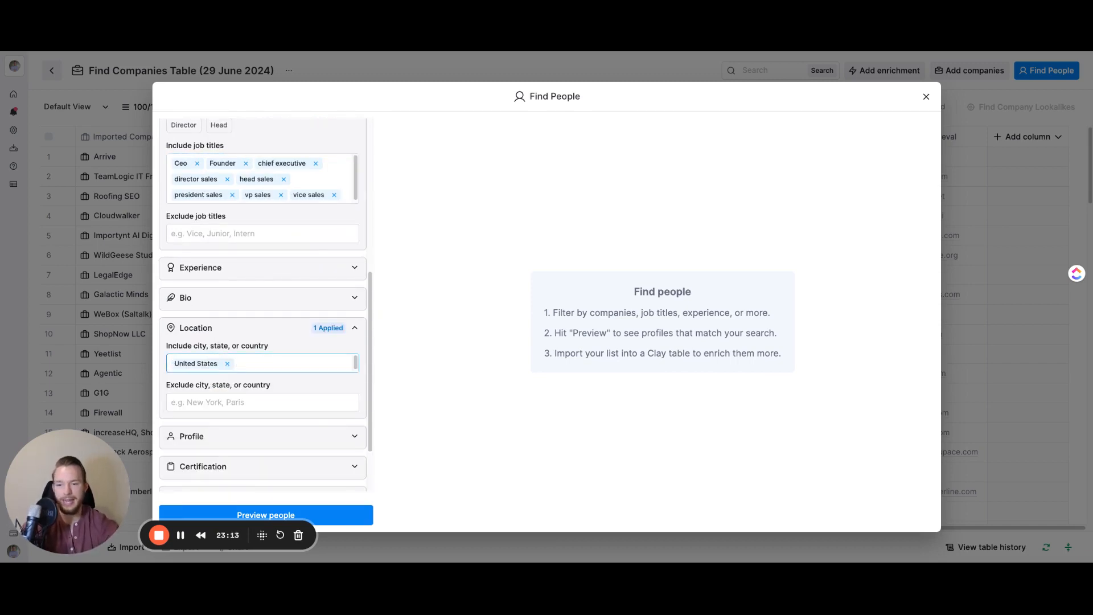
Look through the Experience, Bio and Limit Results filter options of the people search.
{"action": "left_click", "coordinate": [209, 275]}
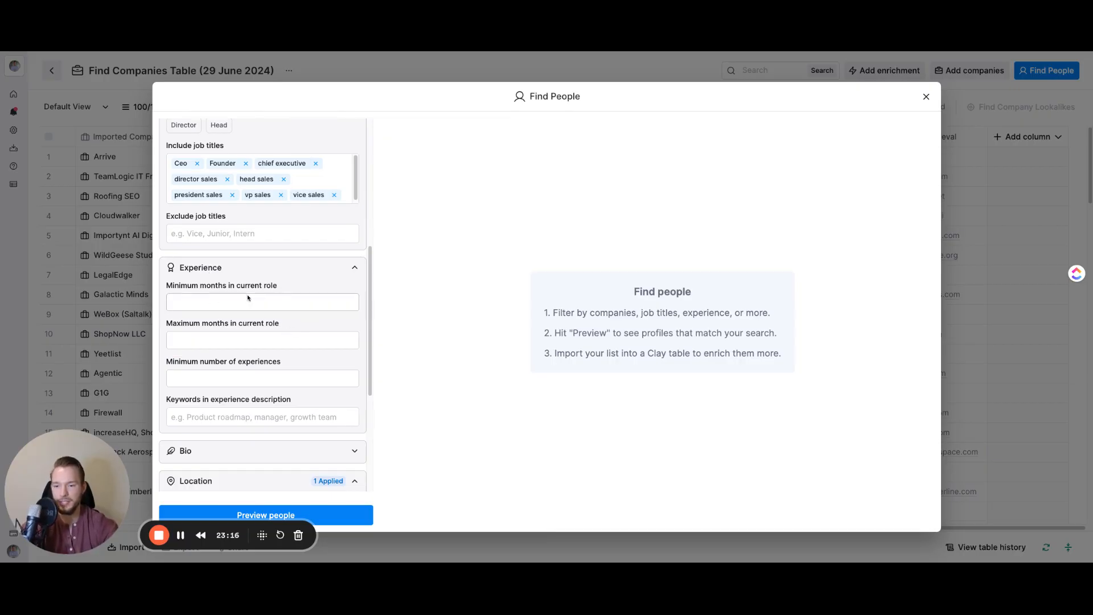
{"action": "left_click", "coordinate": [209, 378]}
{"action": "left_click", "coordinate": [185, 406]}
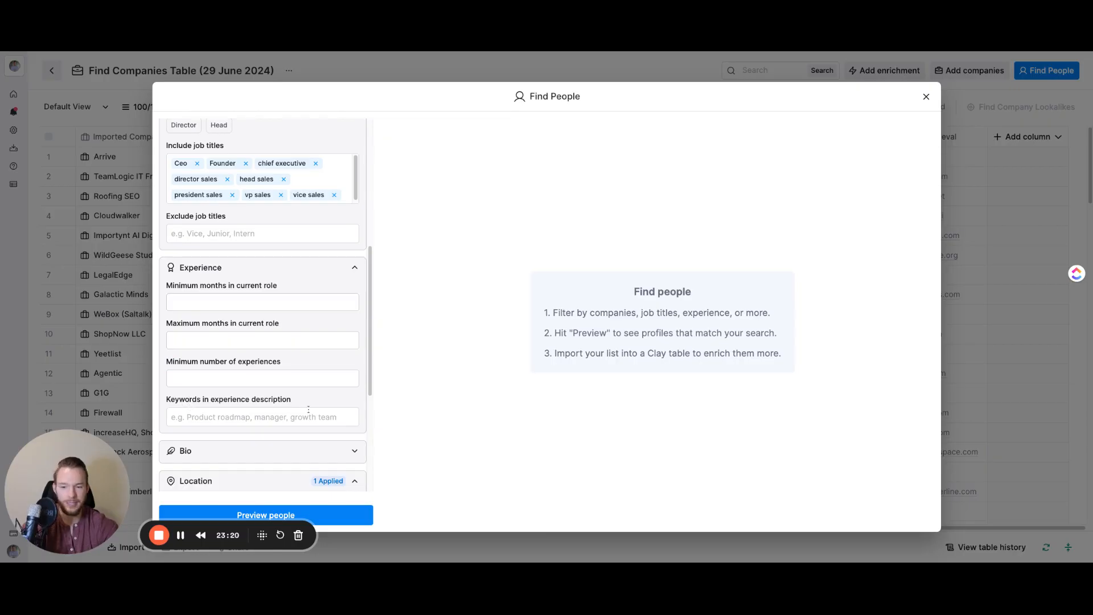
{"action": "scroll", "coordinate": [287, 397], "scroll_direction": "down", "scroll_amount": 4}
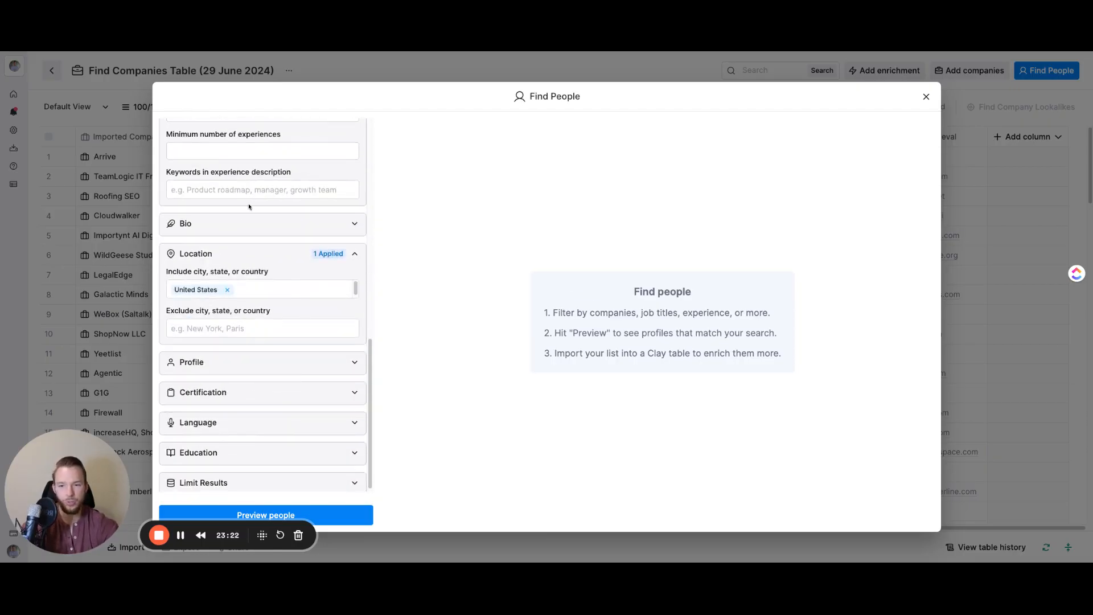
{"action": "left_click", "coordinate": [248, 228]}
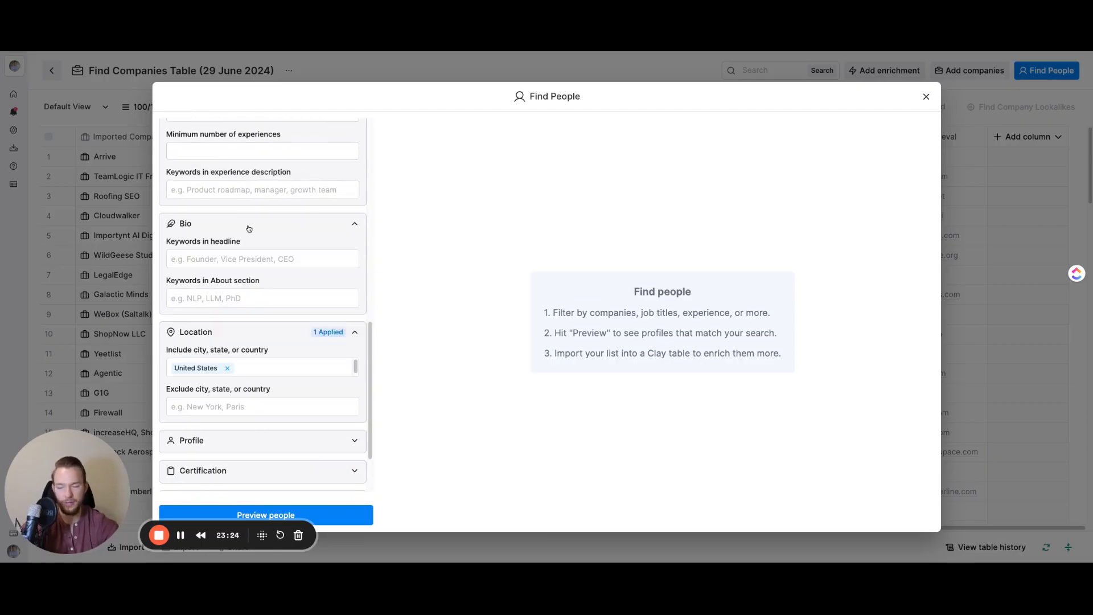
{"action": "scroll", "coordinate": [293, 363], "scroll_direction": "down", "scroll_amount": 3}
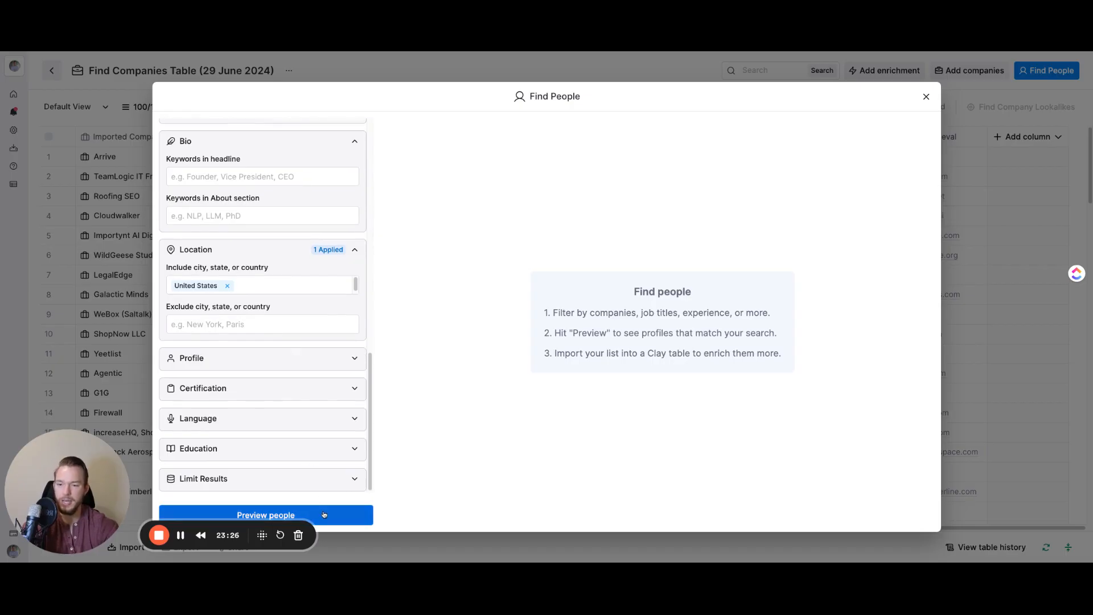
{"action": "left_click", "coordinate": [238, 485]}
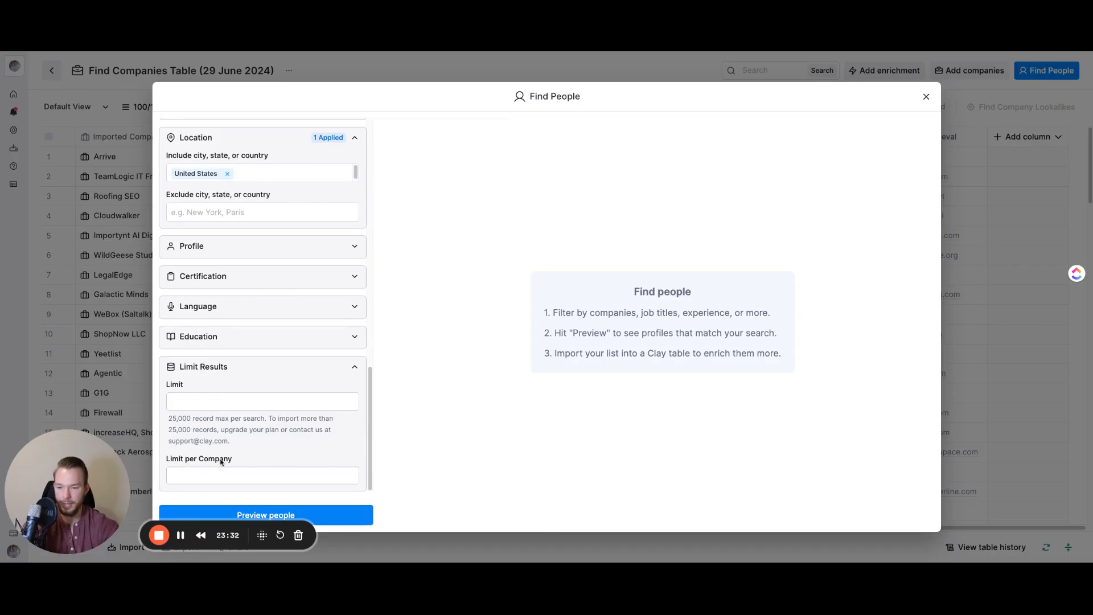
Preview the matching people and import them into a new table with only the basic profile and no additional enrichments.
{"action": "left_click", "coordinate": [352, 514]}
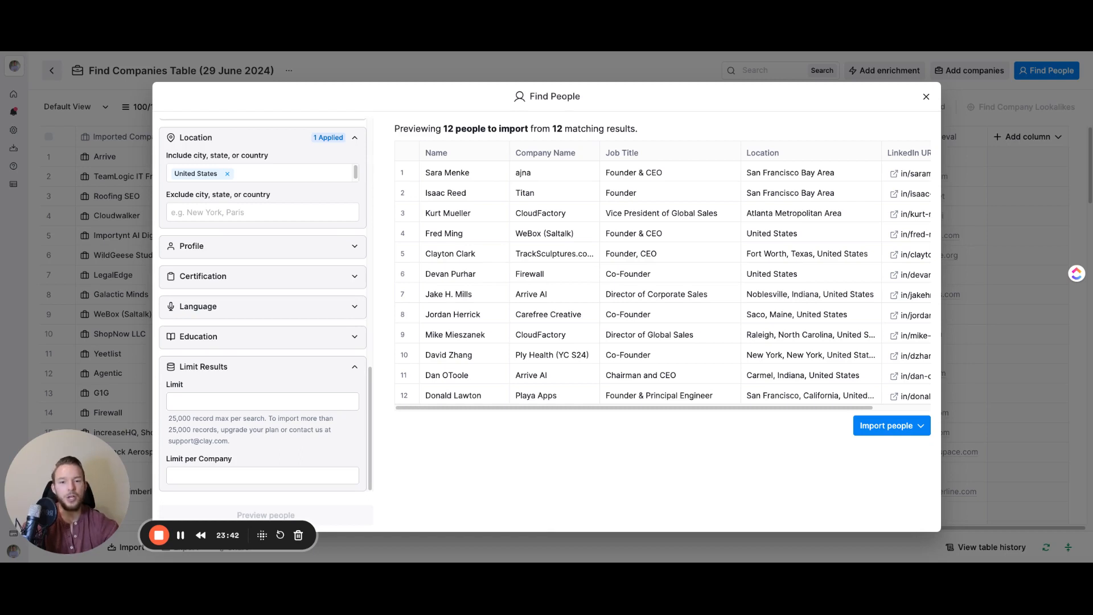
{"action": "left_click", "coordinate": [890, 426]}
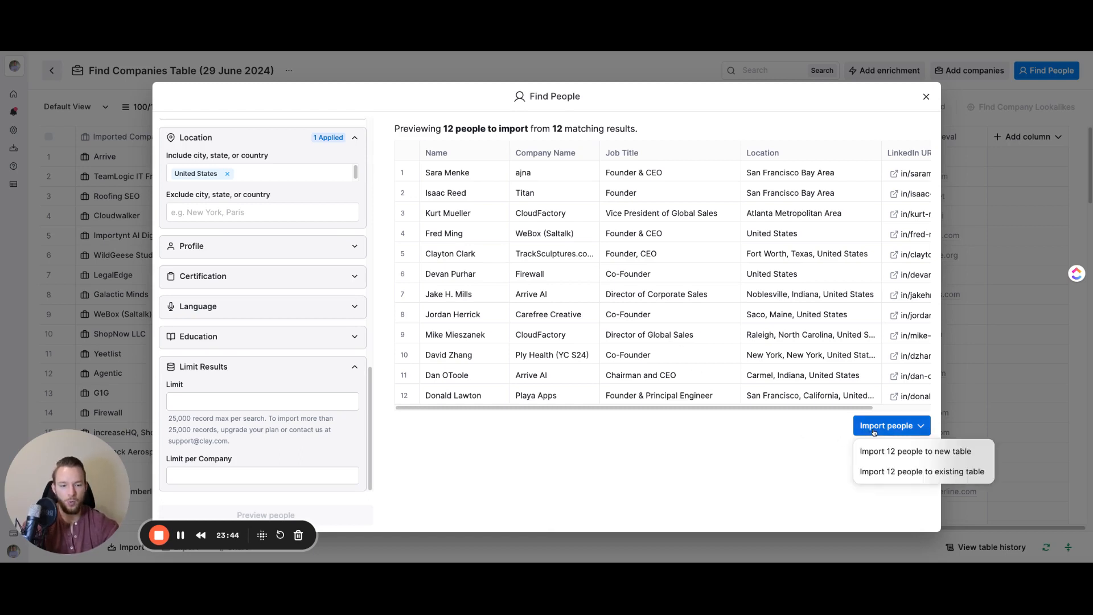
{"action": "left_click", "coordinate": [896, 452]}
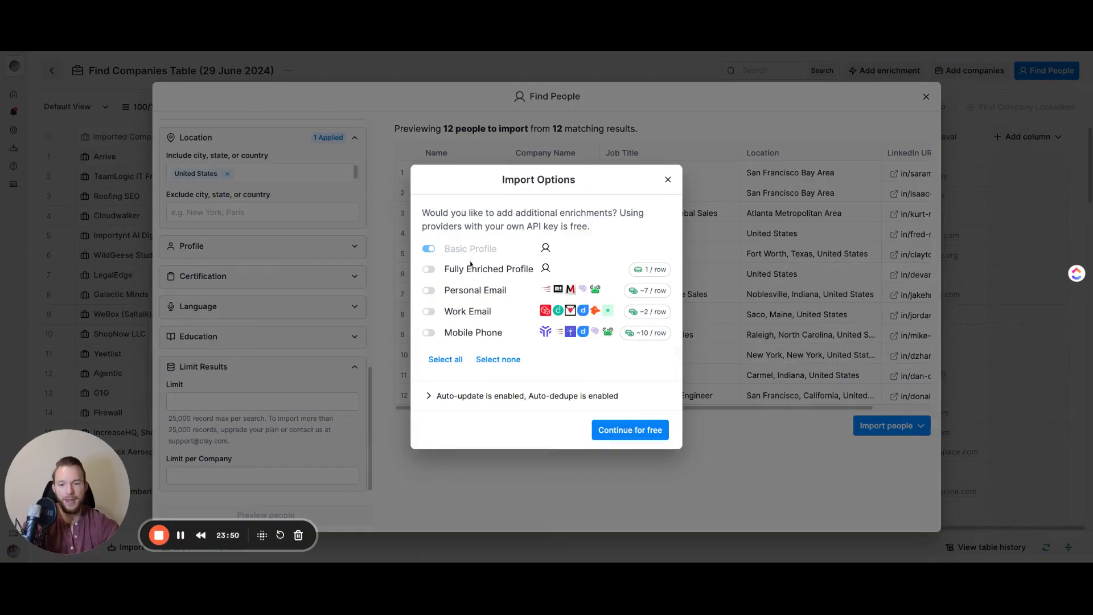
{"action": "left_click", "coordinate": [620, 428]}
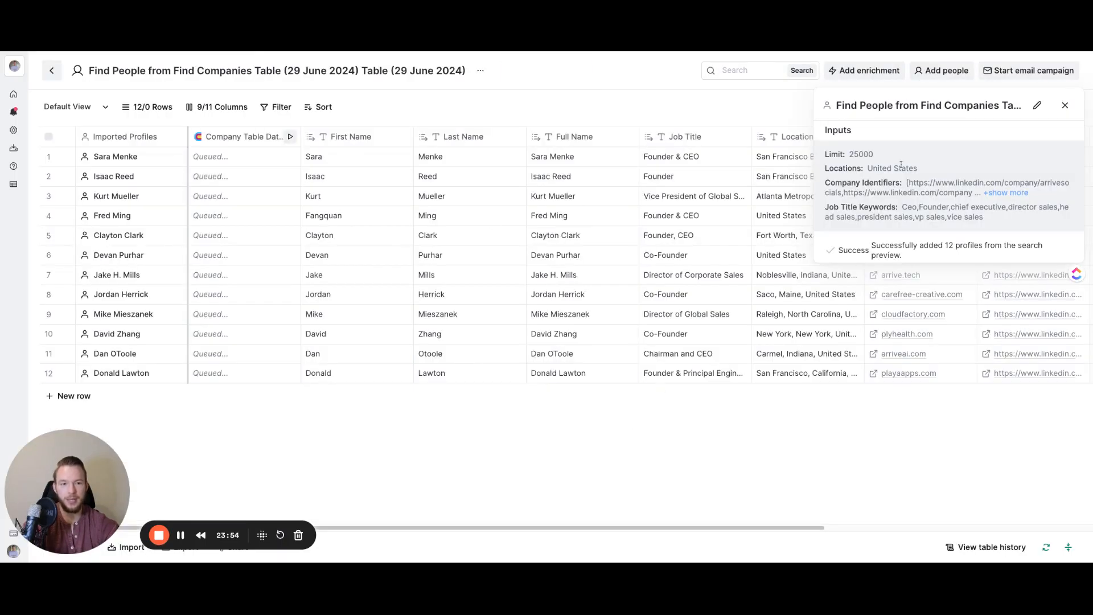
{"action": "left_click", "coordinate": [1072, 109]}
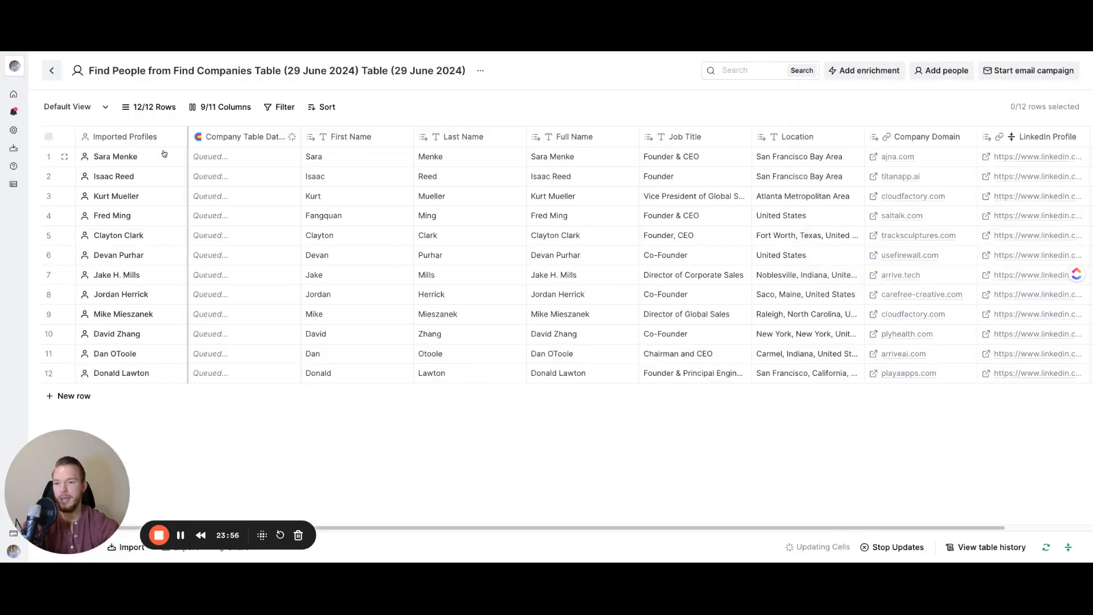
Examine the first row's imported profile details and its linked company table data.
{"action": "left_click", "coordinate": [142, 158]}
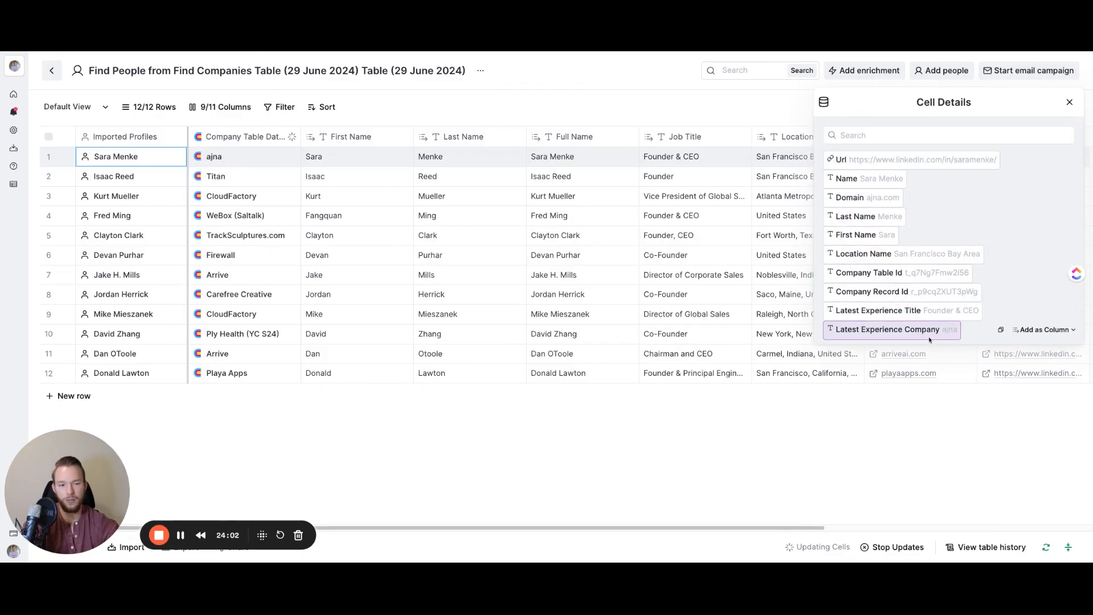
{"action": "left_click", "coordinate": [1069, 103]}
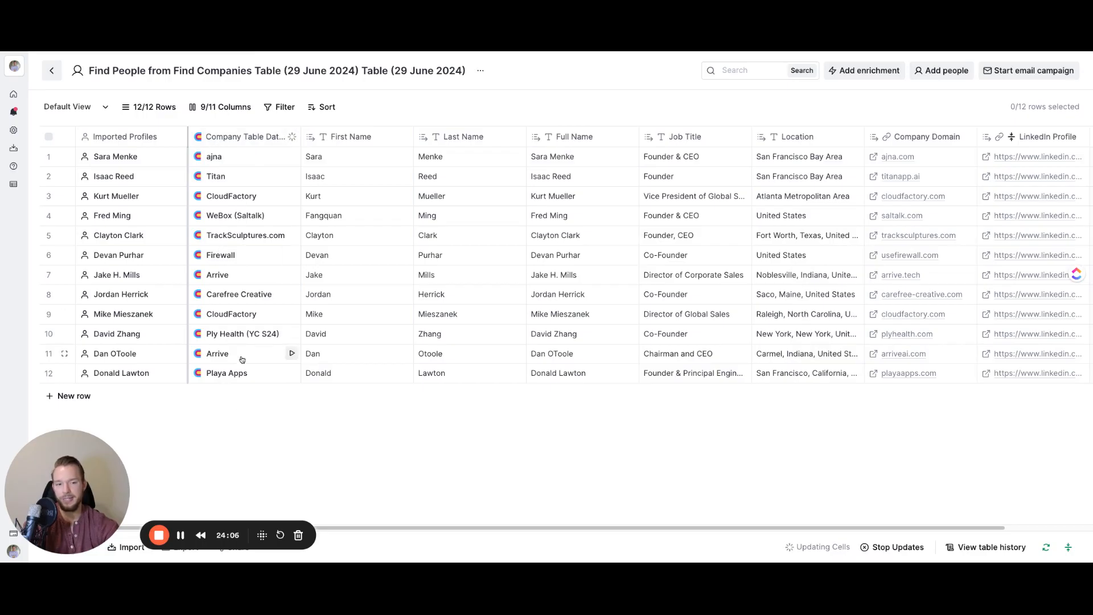
{"action": "left_click", "coordinate": [222, 162]}
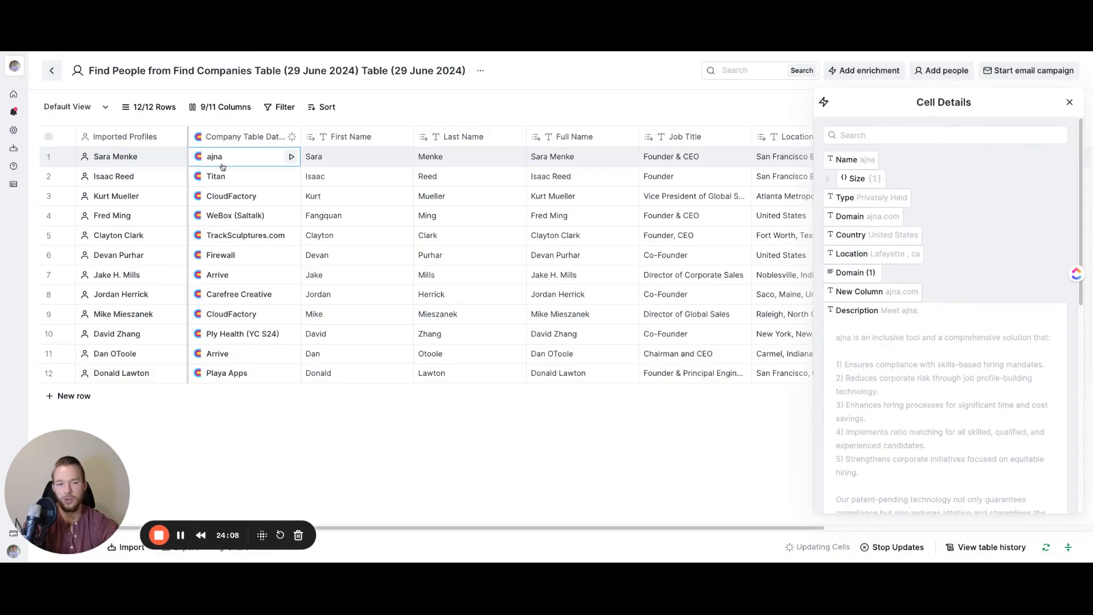
{"action": "scroll", "coordinate": [930, 295], "scroll_direction": "down", "scroll_amount": 6}
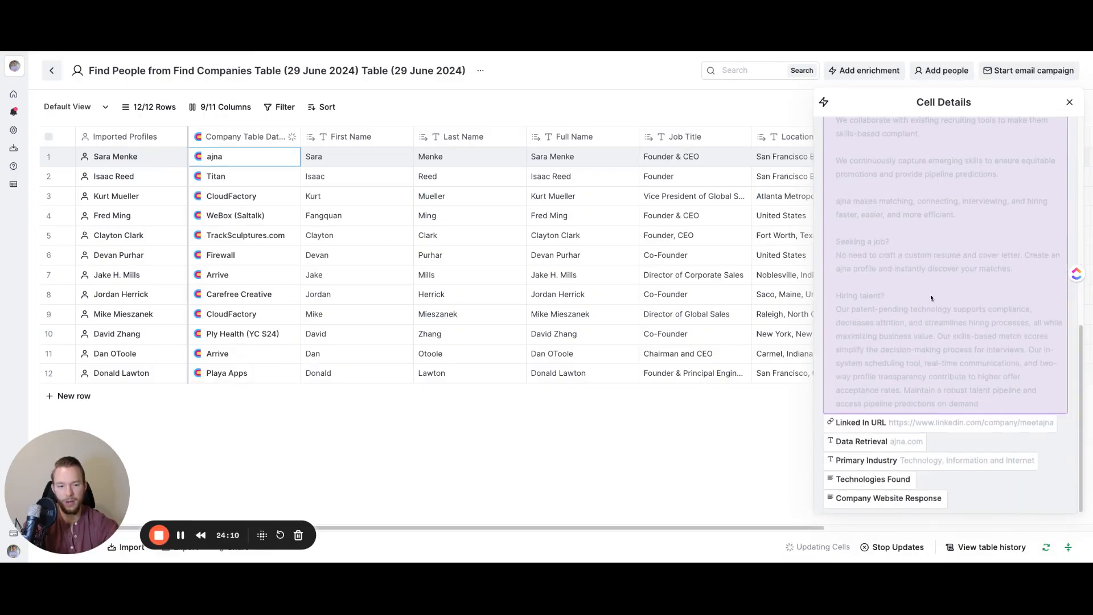
{"action": "mouse_move", "coordinate": [953, 456]}
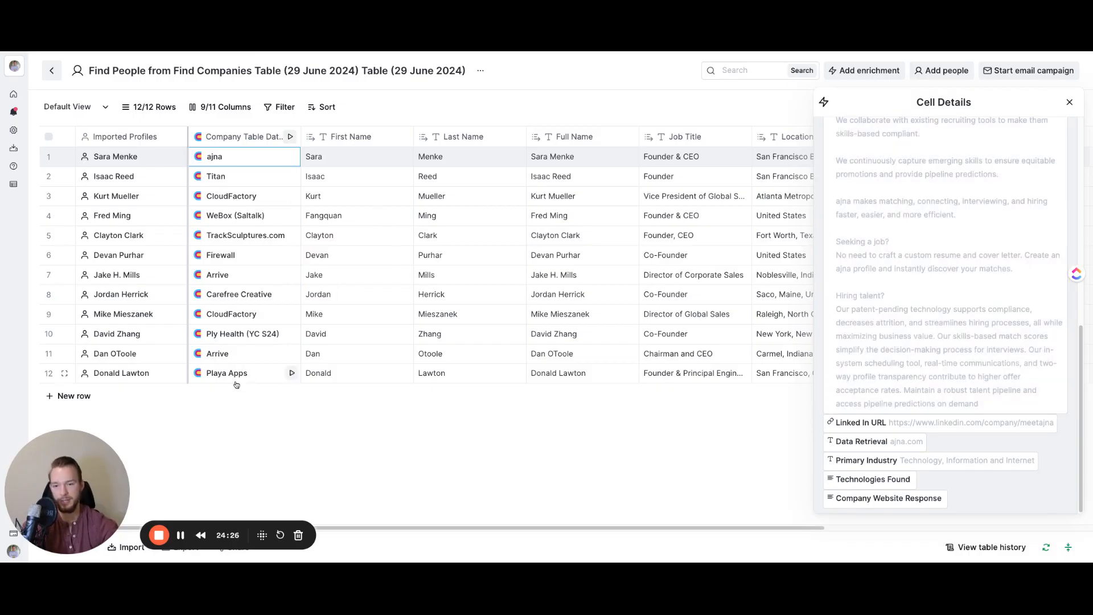
{"action": "left_click", "coordinate": [1069, 103]}
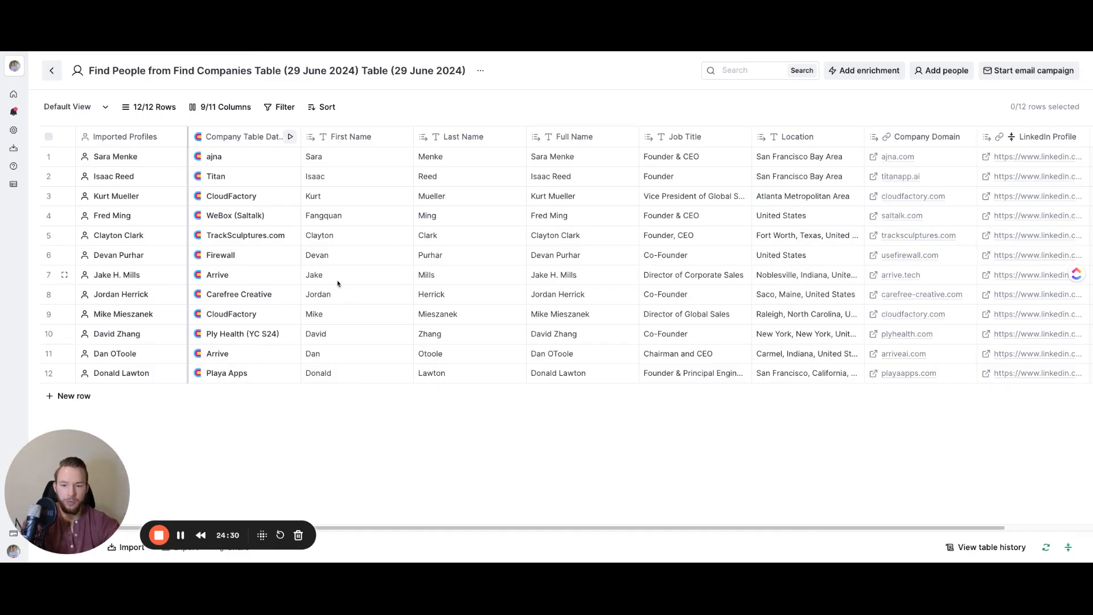
{"action": "left_click_drag", "start_coordinate": [337, 278], "coordinate": [898, 263]}
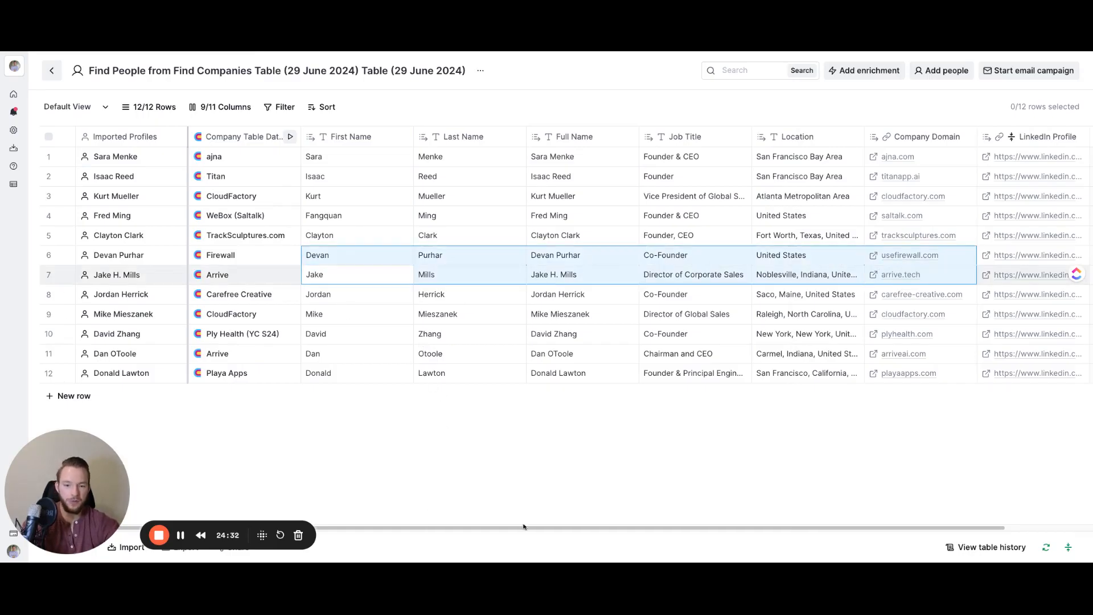
Start a Work Email waterfall enrichment as a new column in the people table.
{"action": "scroll", "coordinate": [525, 524], "scroll_direction": "right", "scroll_amount": 3}
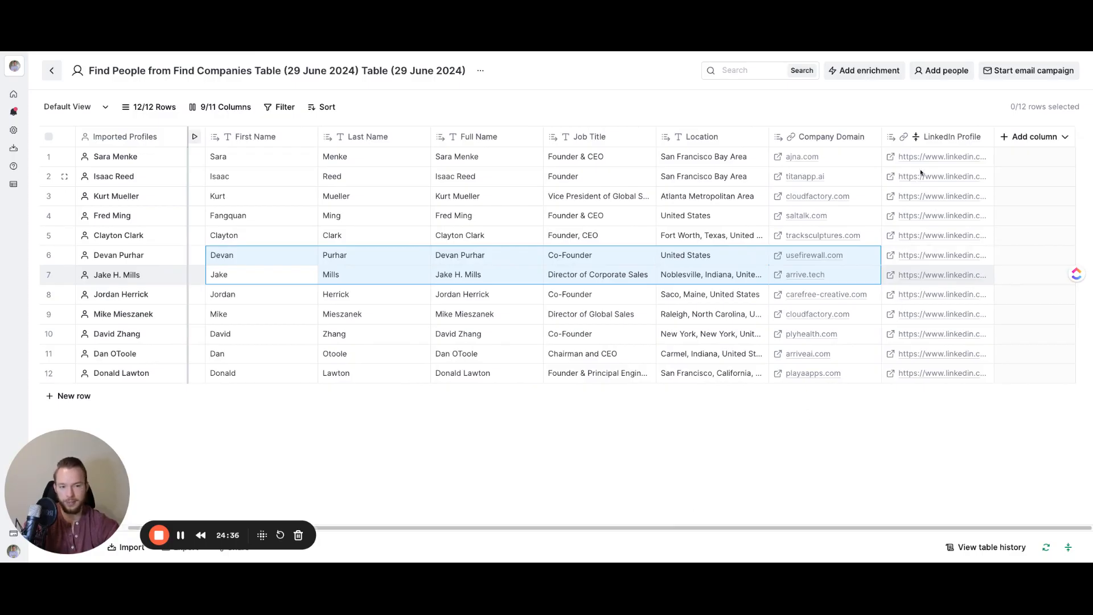
{"action": "left_click", "coordinate": [1004, 137]}
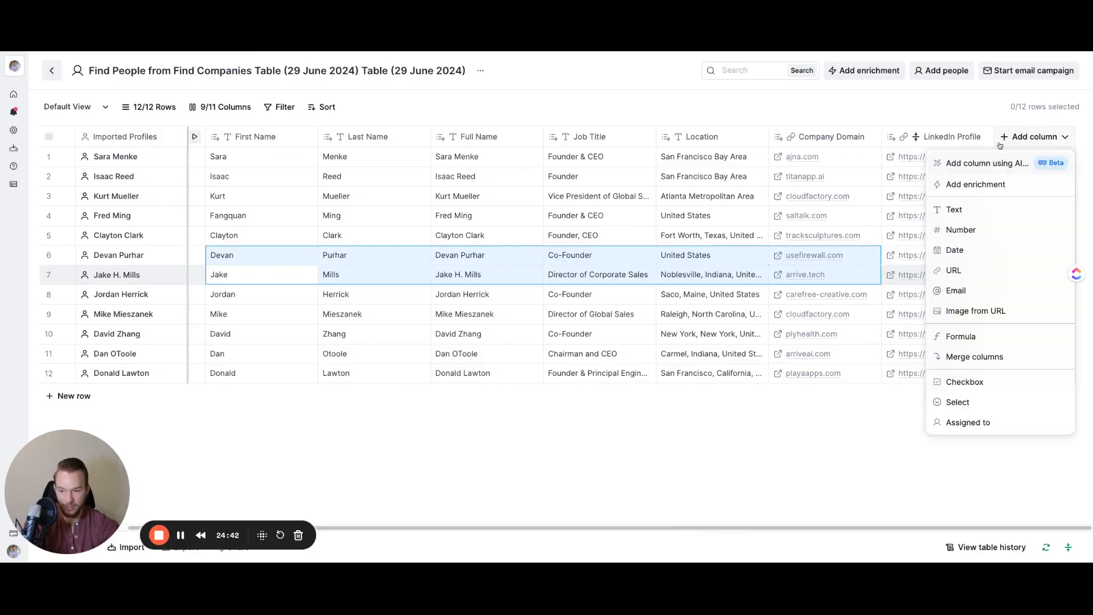
{"action": "left_click", "coordinate": [976, 187]}
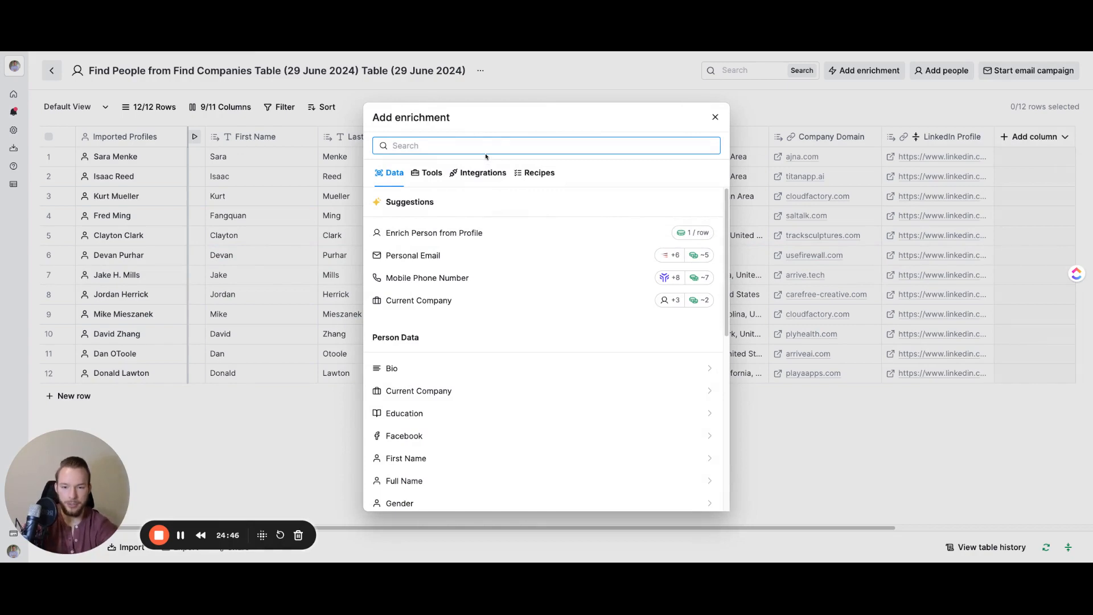
{"action": "type", "text": "work"}
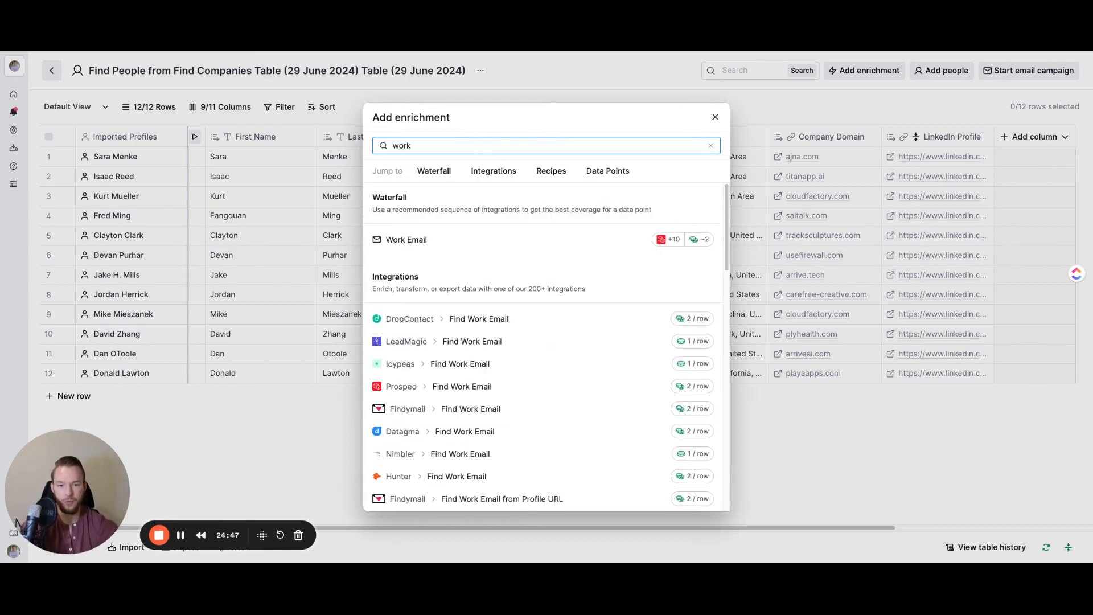
{"action": "left_click", "coordinate": [455, 236]}
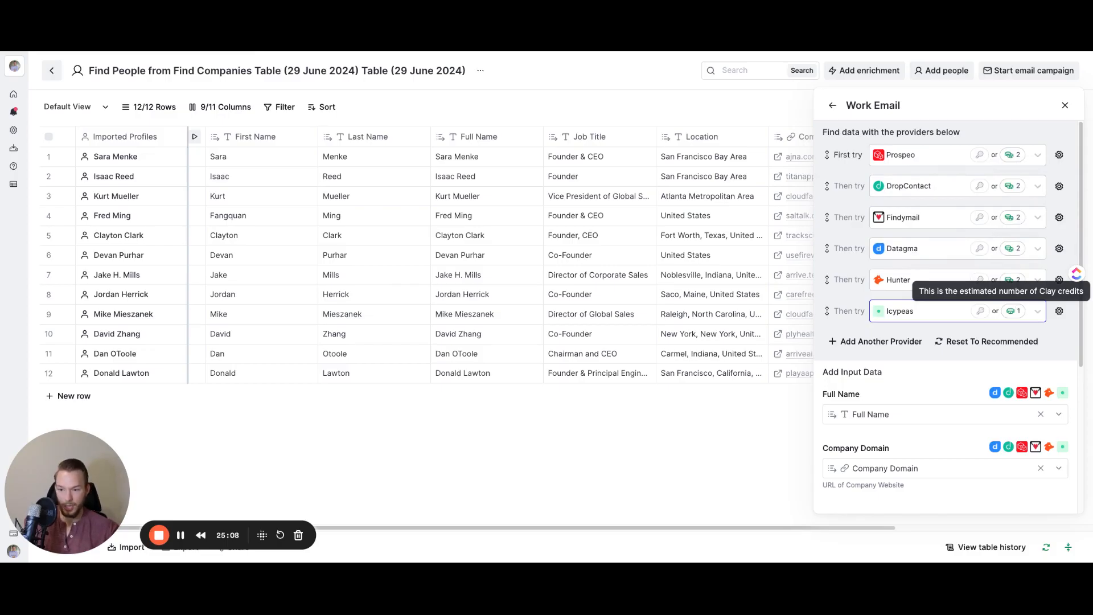
Review the Work Email waterfall's provider order, input data mapping and available validation providers.
{"action": "scroll", "coordinate": [881, 319], "scroll_direction": "down", "scroll_amount": 4}
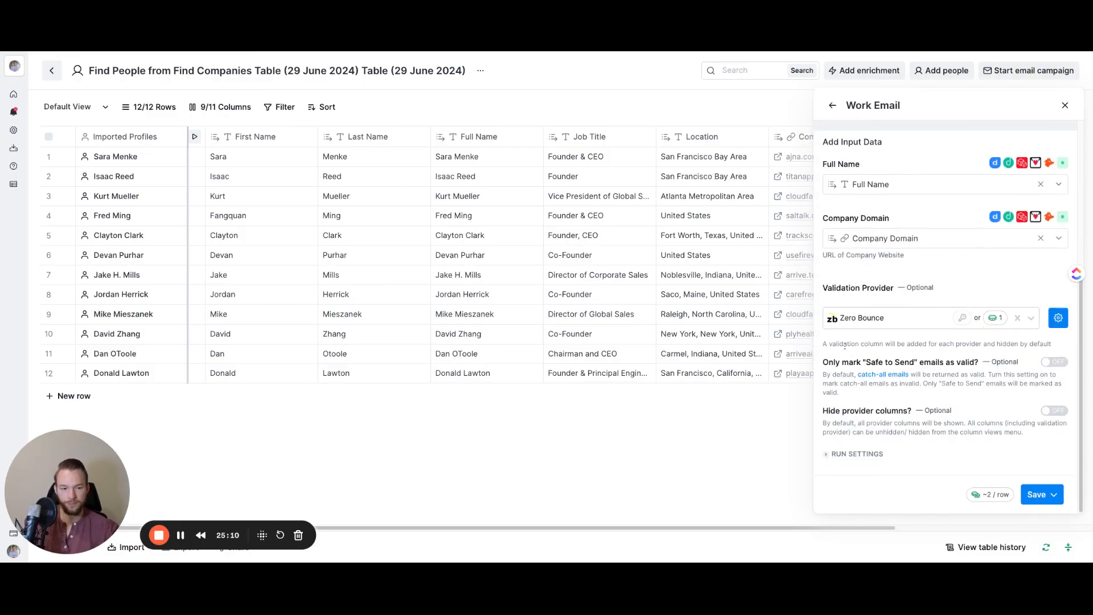
{"action": "left_click", "coordinate": [886, 319]}
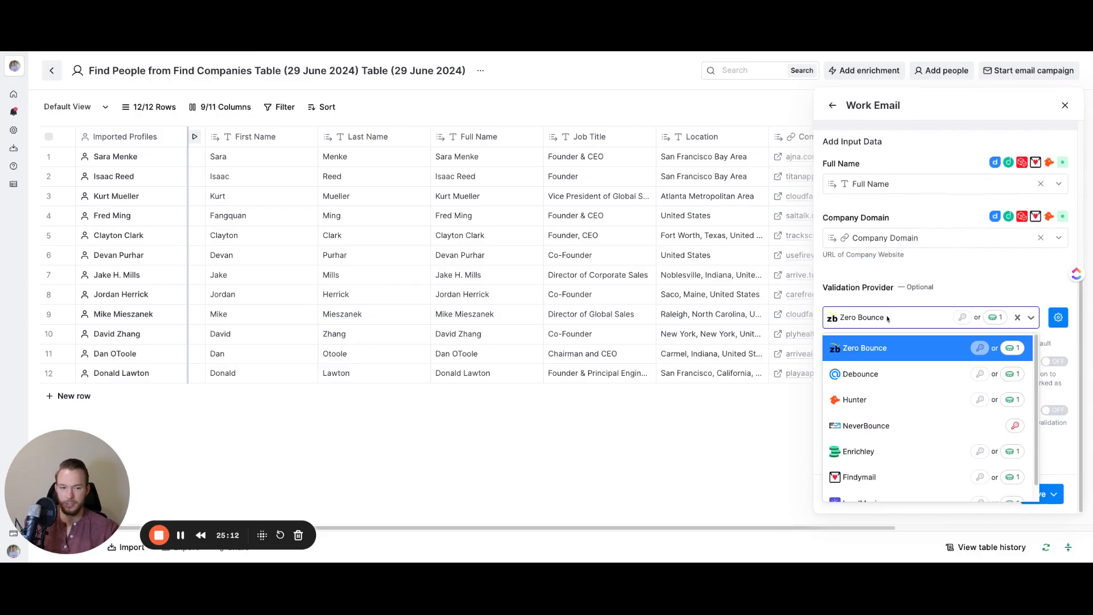
{"action": "scroll", "coordinate": [875, 385], "scroll_direction": "down", "scroll_amount": 1}
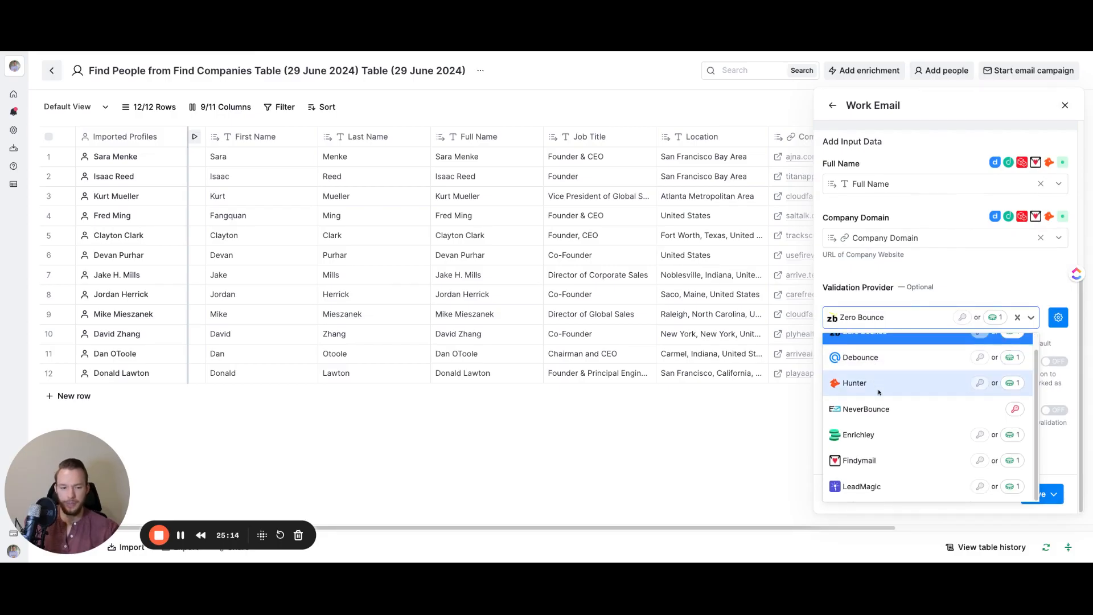
{"action": "scroll", "coordinate": [888, 382], "scroll_direction": "up", "scroll_amount": 1}
{"action": "scroll", "coordinate": [931, 319], "scroll_direction": "up", "scroll_amount": 2}
{"action": "left_click", "coordinate": [909, 334]}
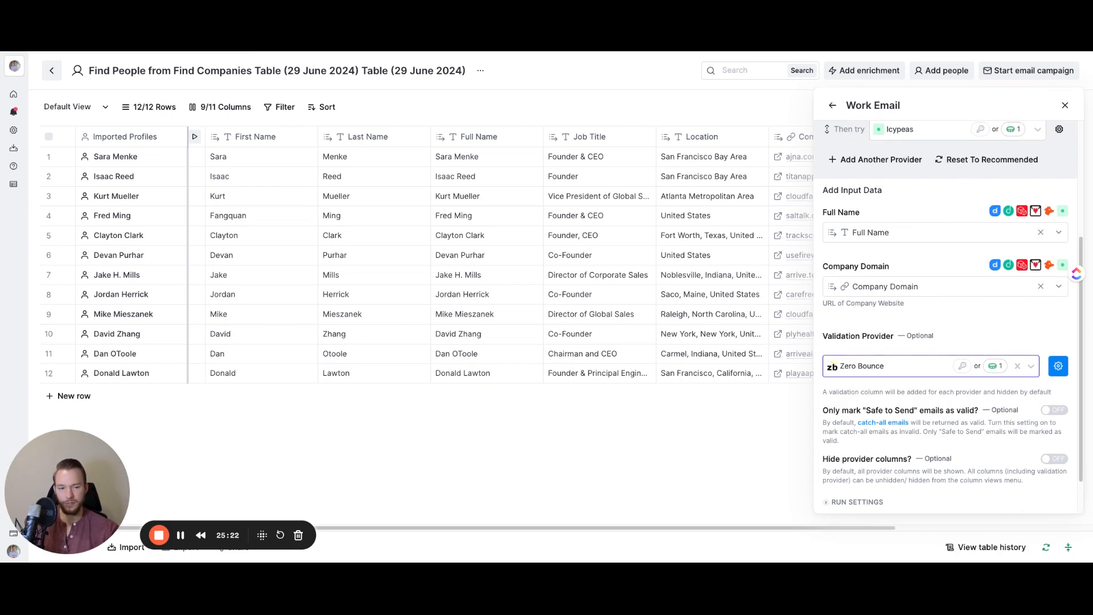
{"action": "scroll", "coordinate": [944, 319], "scroll_direction": "down", "scroll_amount": 1}
{"action": "scroll", "coordinate": [945, 318], "scroll_direction": "up", "scroll_amount": 4}
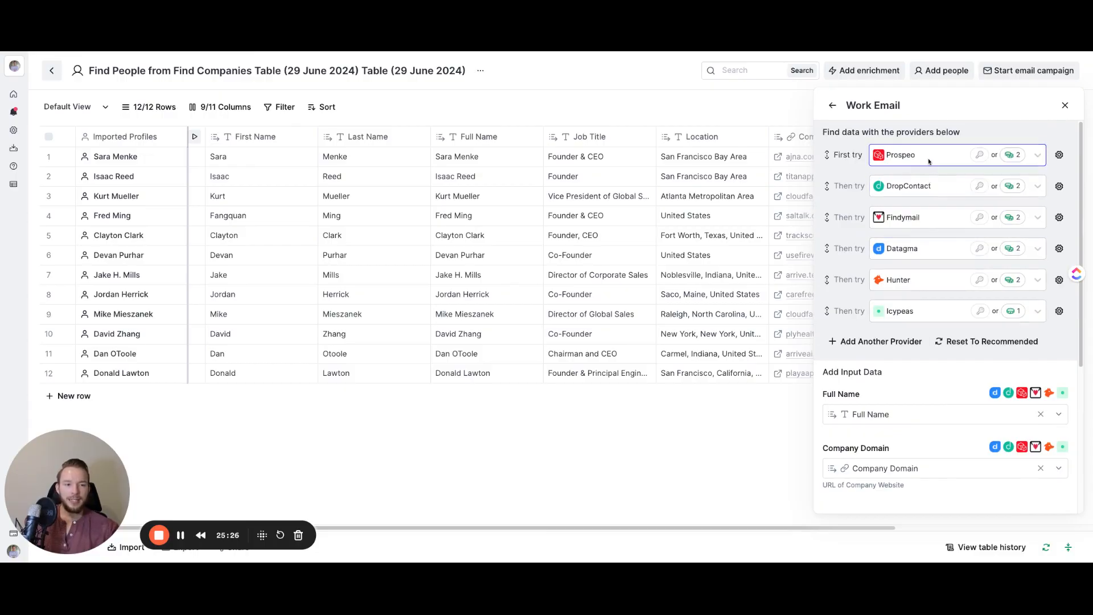
{"action": "mouse_move", "coordinate": [843, 155]}
{"action": "left_mouse_down"}
{"action": "mouse_move", "coordinate": [847, 261]}
{"action": "mouse_move", "coordinate": [858, 150]}
{"action": "left_mouse_up"}
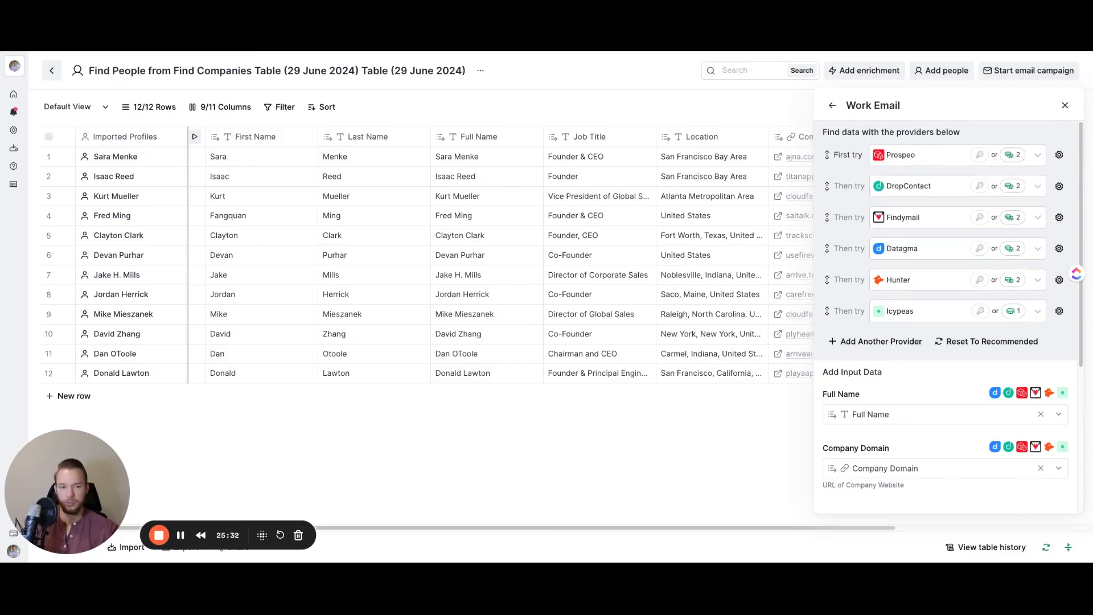
{"action": "scroll", "coordinate": [1022, 404], "scroll_direction": "down", "scroll_amount": 3}
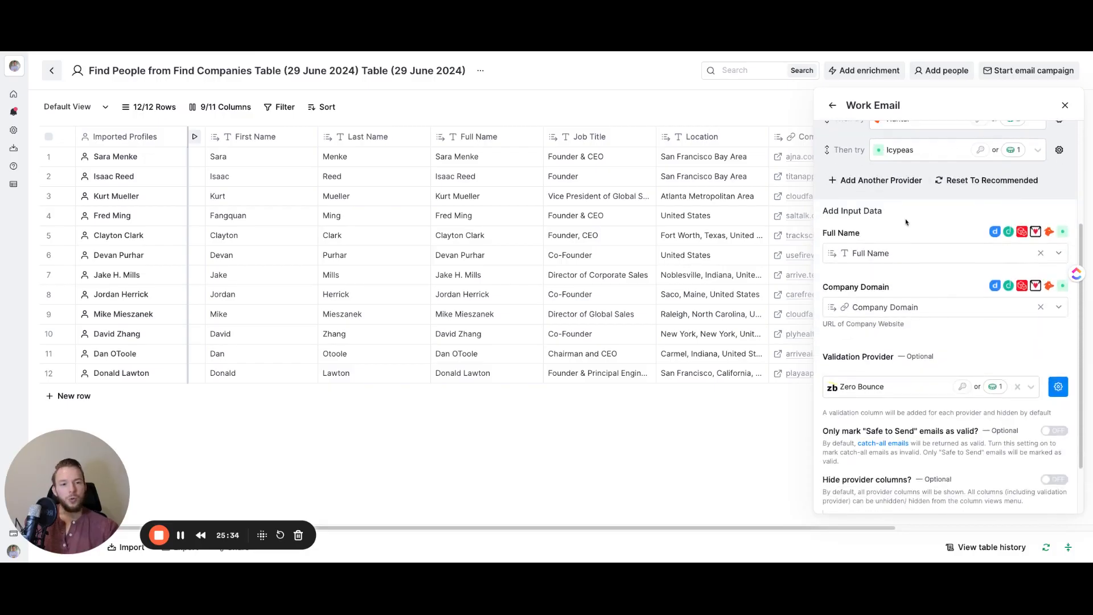
{"action": "scroll", "coordinate": [906, 221], "scroll_direction": "down", "scroll_amount": 1}
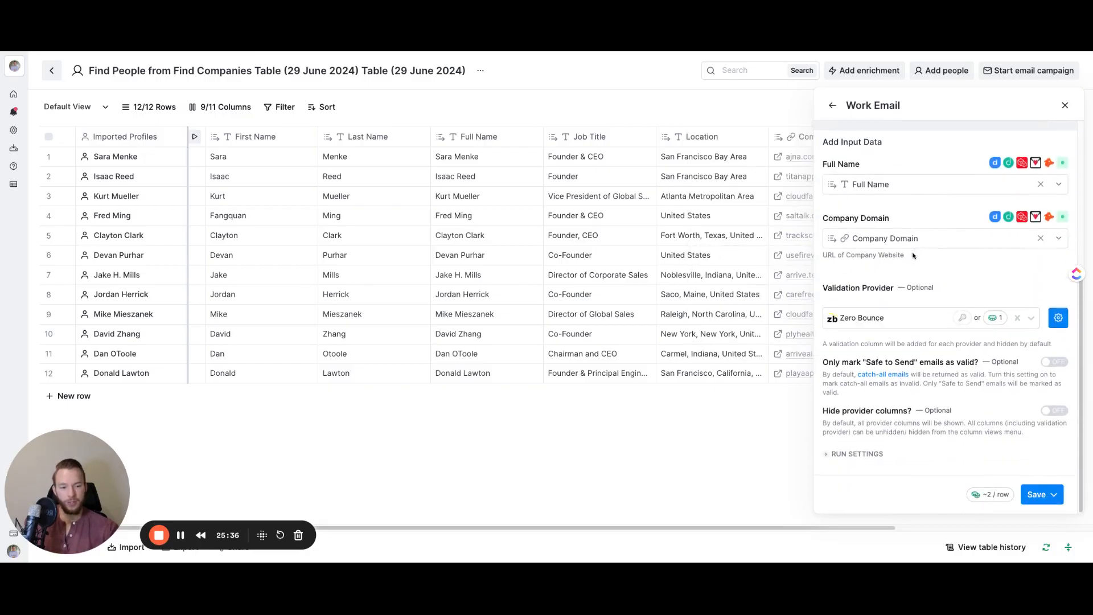
Save the Work Email enrichment and run it on the first 10 rows.
{"action": "left_click", "coordinate": [1042, 495]}
{"action": "left_click", "coordinate": [945, 421]}
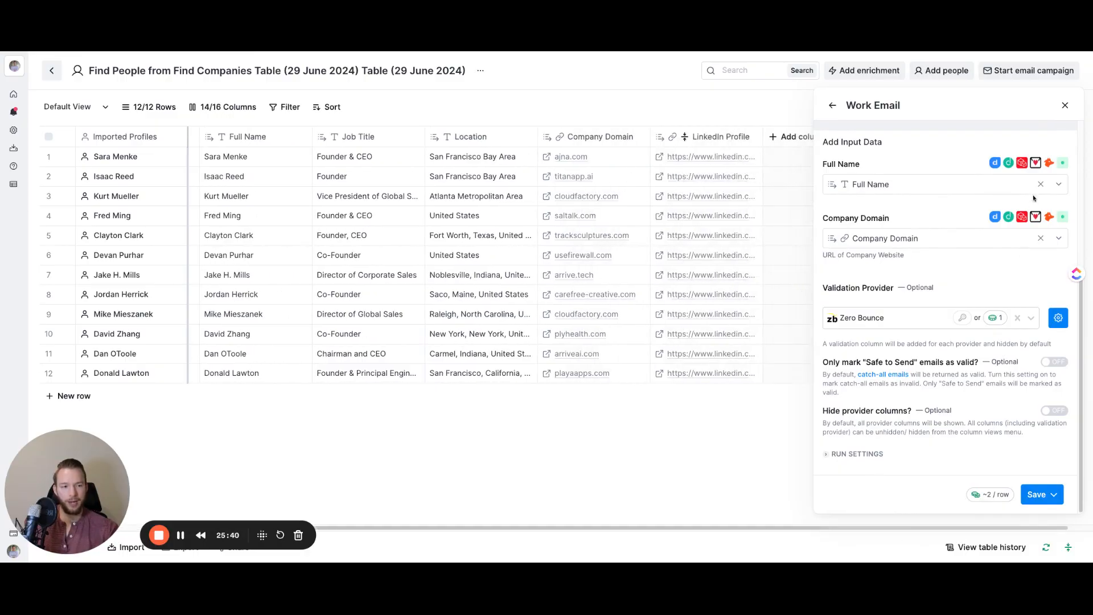
{"action": "left_click", "coordinate": [1064, 106]}
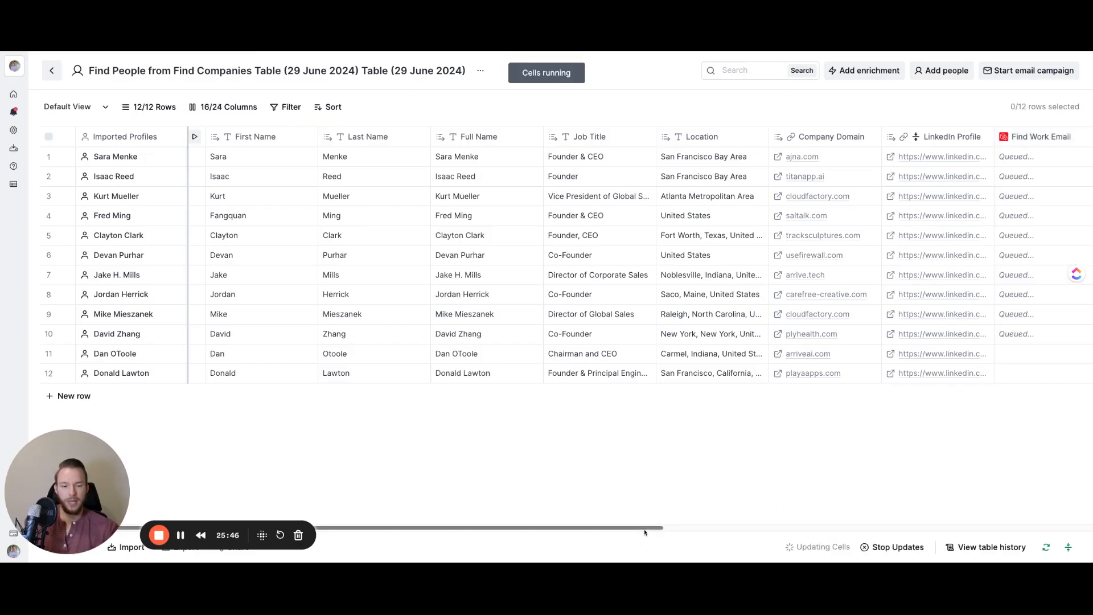
Show the hidden Validate Find Work Email columns, including the numbered ones, in the people table.
{"action": "left_click_drag", "start_coordinate": [648, 528], "coordinate": [1049, 523]}
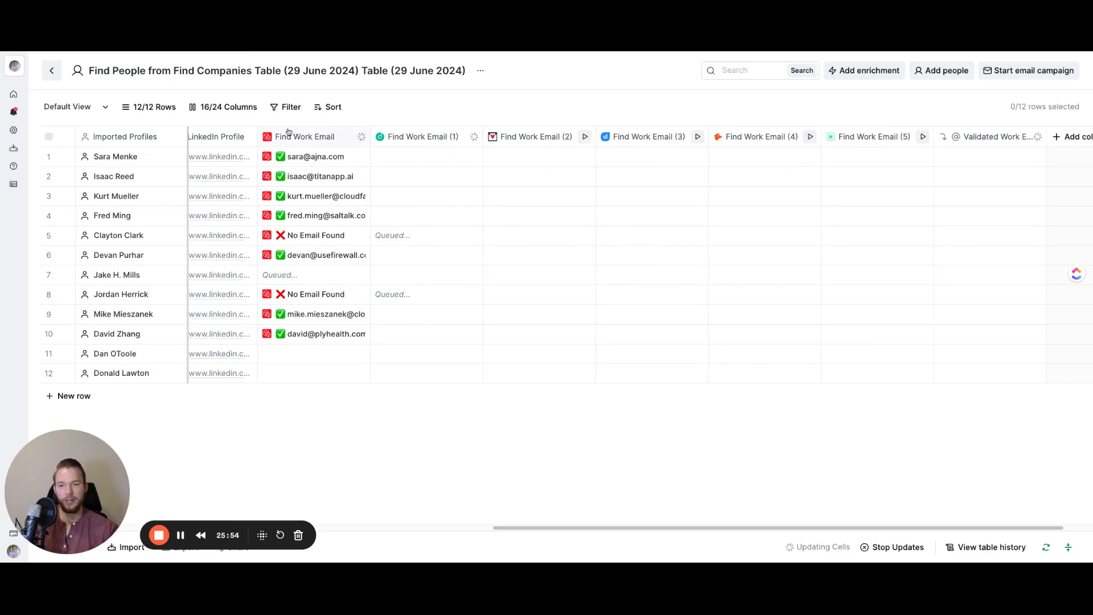
{"action": "left_click", "coordinate": [236, 109]}
{"action": "scroll", "coordinate": [291, 324], "scroll_direction": "down", "scroll_amount": 6}
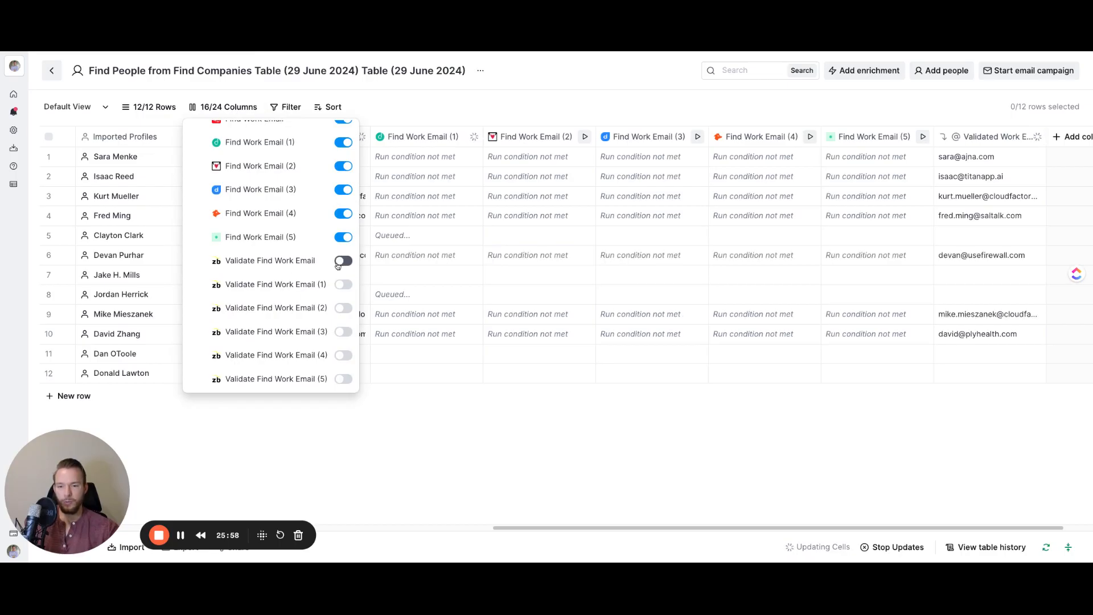
{"action": "left_click", "coordinate": [342, 261]}
{"action": "left_click", "coordinate": [343, 308]}
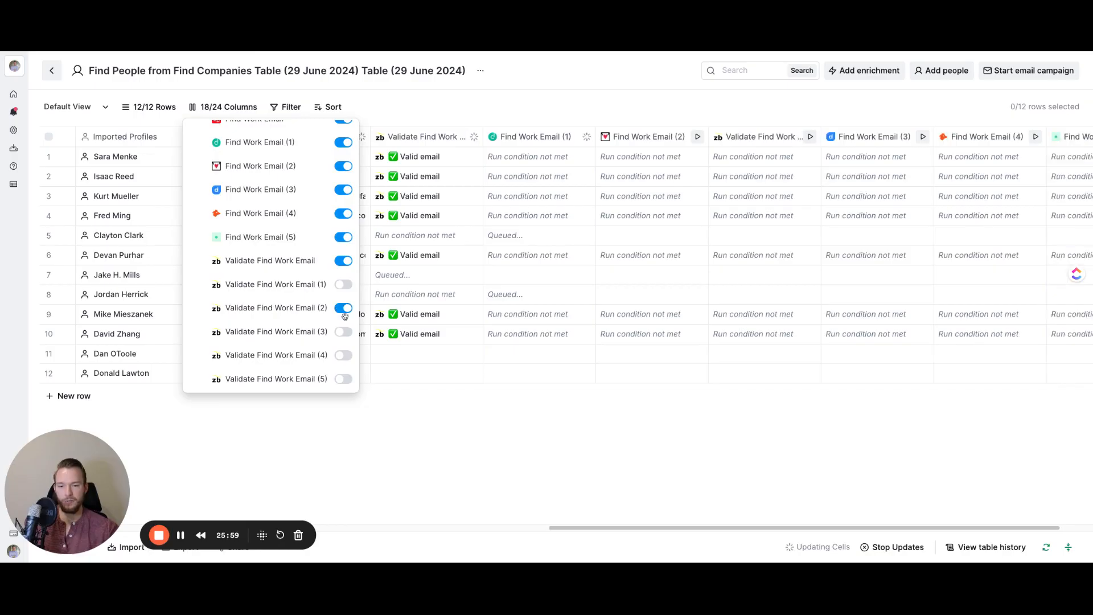
{"action": "left_click", "coordinate": [344, 333]}
{"action": "left_click", "coordinate": [343, 356]}
{"action": "left_click", "coordinate": [344, 380]}
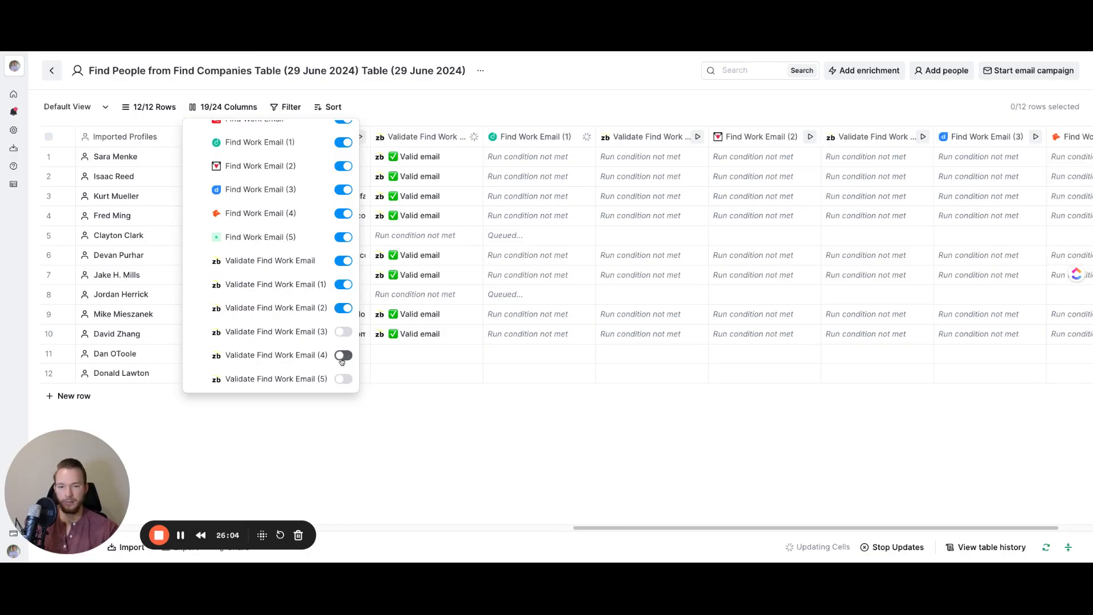
{"action": "left_click", "coordinate": [344, 333]}
Hide all the Validate Find Work Email columns again.
{"action": "left_click", "coordinate": [343, 309]}
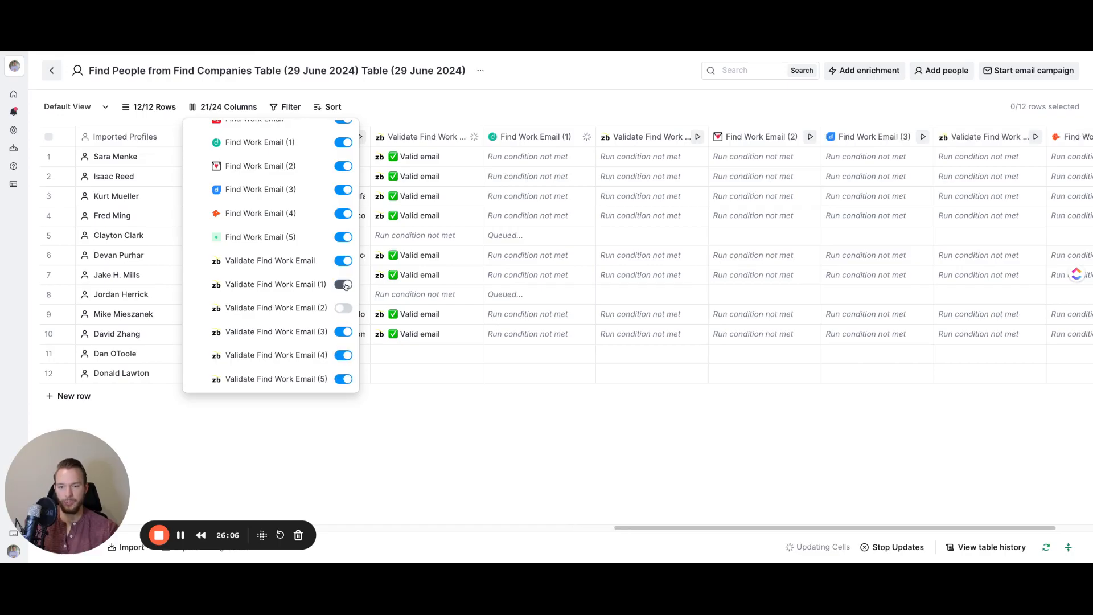
{"action": "left_click", "coordinate": [343, 285]}
{"action": "left_click", "coordinate": [343, 332]}
{"action": "left_click", "coordinate": [343, 356]}
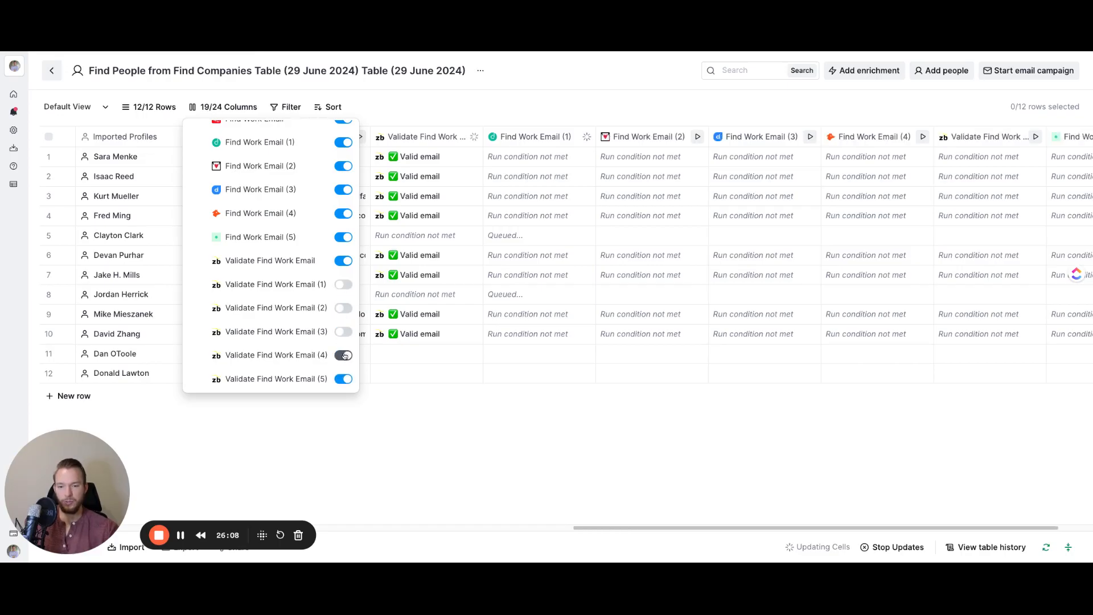
{"action": "left_click", "coordinate": [343, 380]}
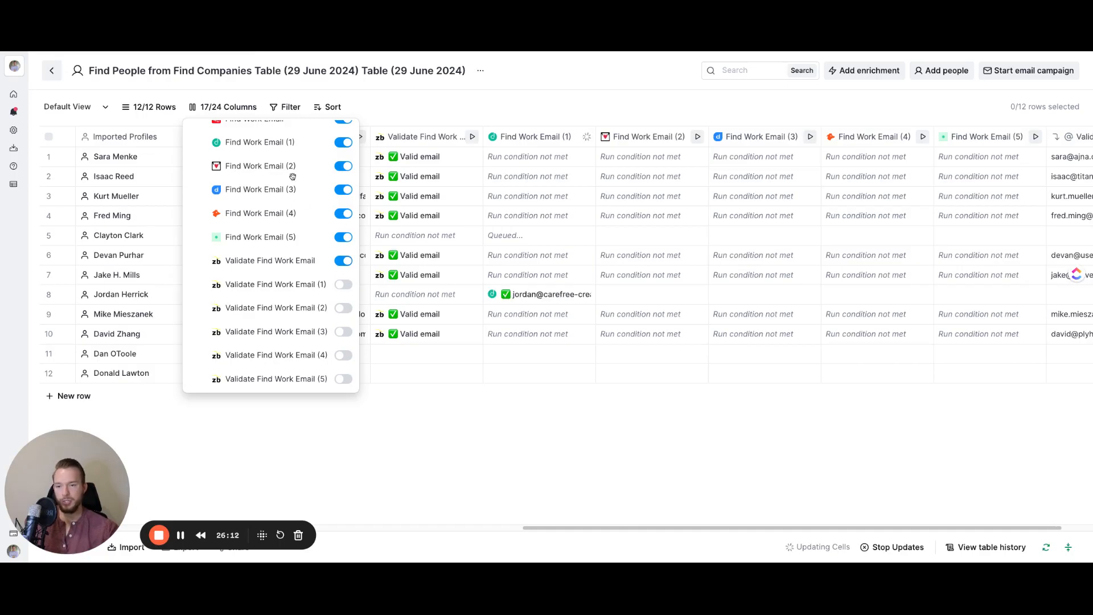
{"action": "scroll", "coordinate": [267, 256], "scroll_direction": "up", "scroll_amount": 4}
{"action": "mouse_move", "coordinate": [257, 240]}
{"action": "left_mouse_down"}
{"action": "mouse_move", "coordinate": [263, 339]}
{"action": "mouse_move", "coordinate": [264, 205]}
{"action": "mouse_move", "coordinate": [261, 241]}
{"action": "left_mouse_up"}
{"action": "left_click", "coordinate": [459, 405]}
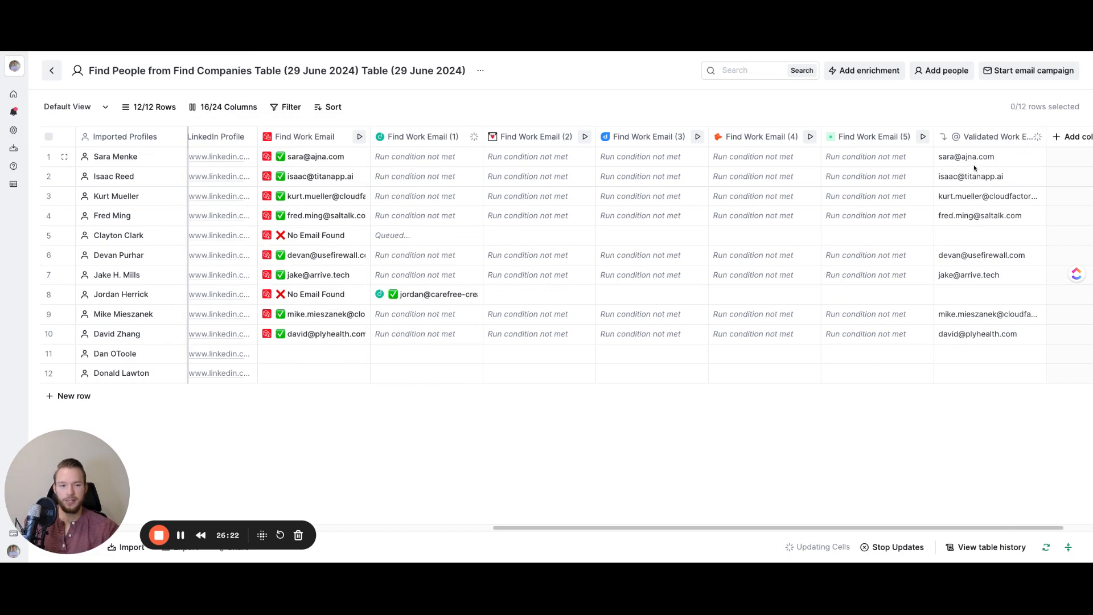
Examine the validated work emails for the first 10 rows and the credits charged for the first-provider lookups in rows 1, 5 and 8 and row 5's second-provider lookup.
{"action": "left_click_drag", "start_coordinate": [979, 158], "coordinate": [987, 335]}
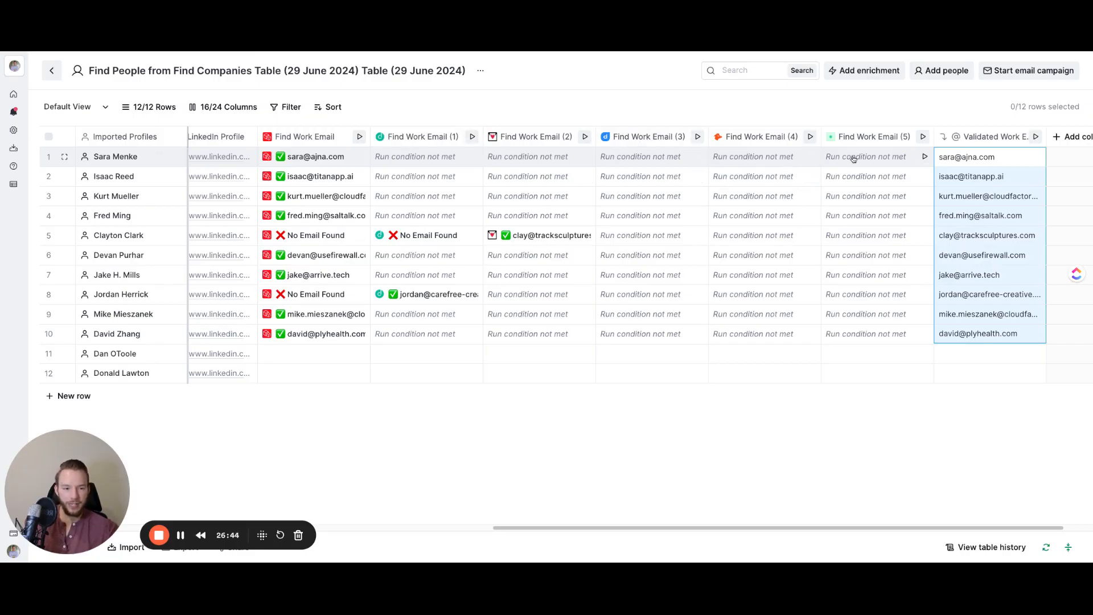
{"action": "left_click", "coordinate": [312, 159]}
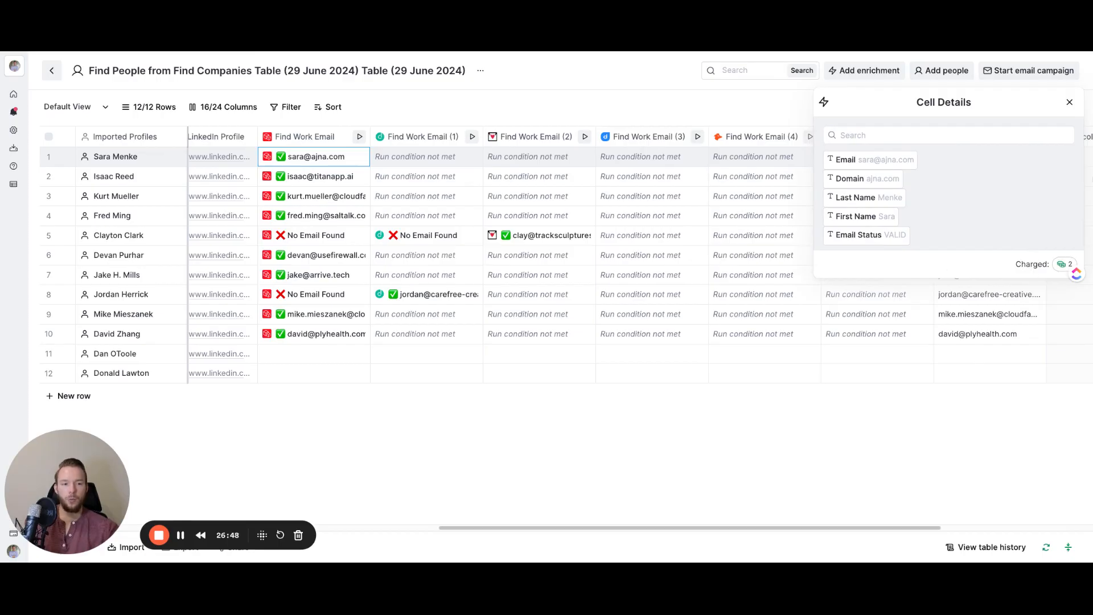
{"action": "left_click", "coordinate": [1069, 103]}
{"action": "left_click", "coordinate": [359, 235]}
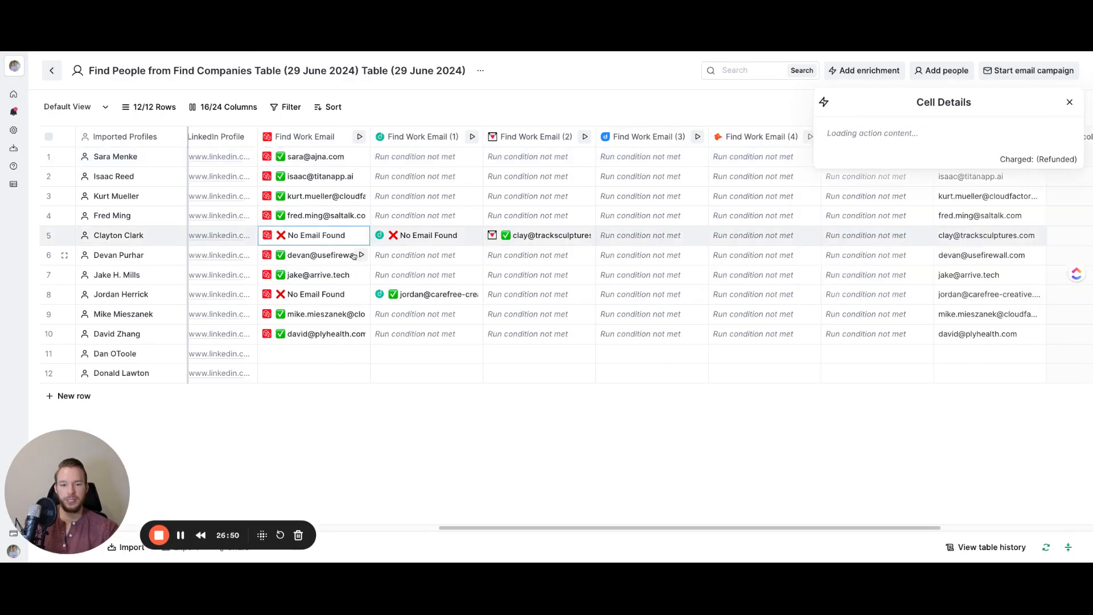
{"action": "left_click", "coordinate": [1068, 103]}
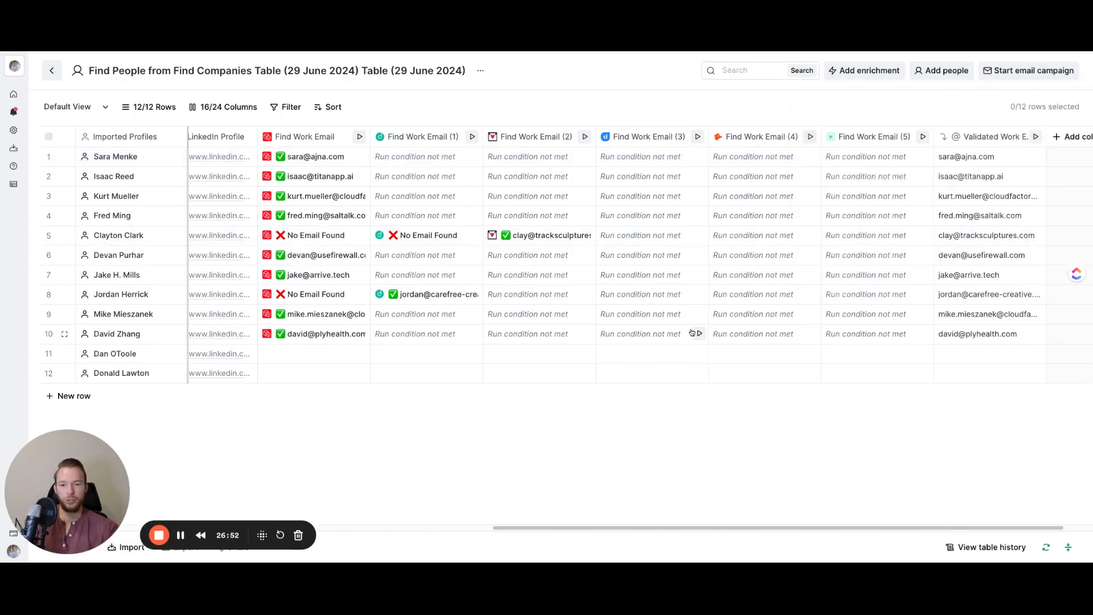
{"action": "left_click", "coordinate": [360, 294]}
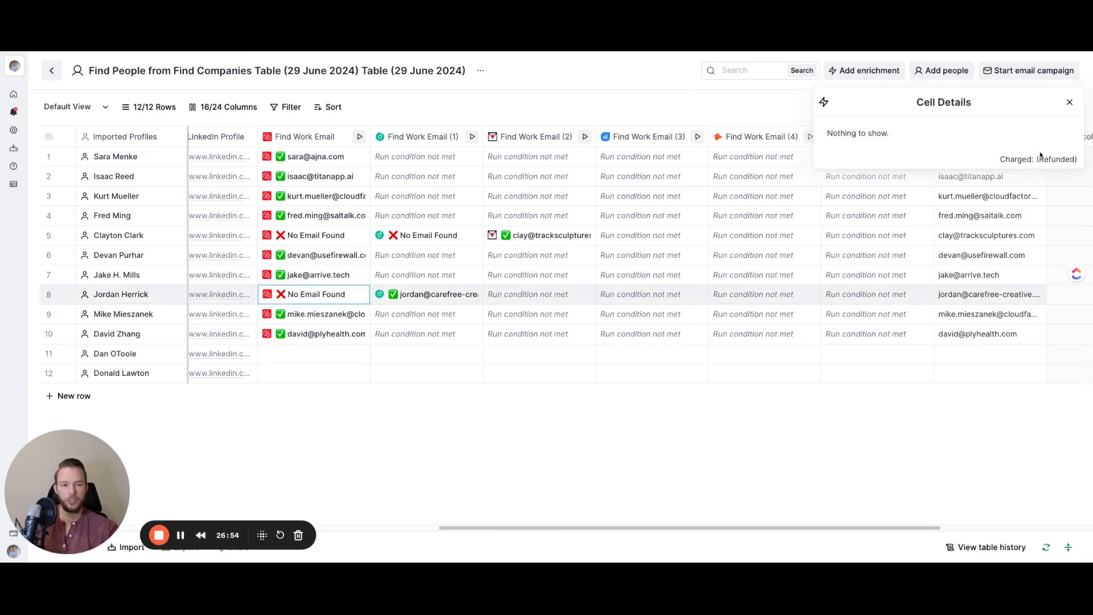
{"action": "left_click", "coordinate": [1069, 103]}
{"action": "left_click", "coordinate": [433, 235]}
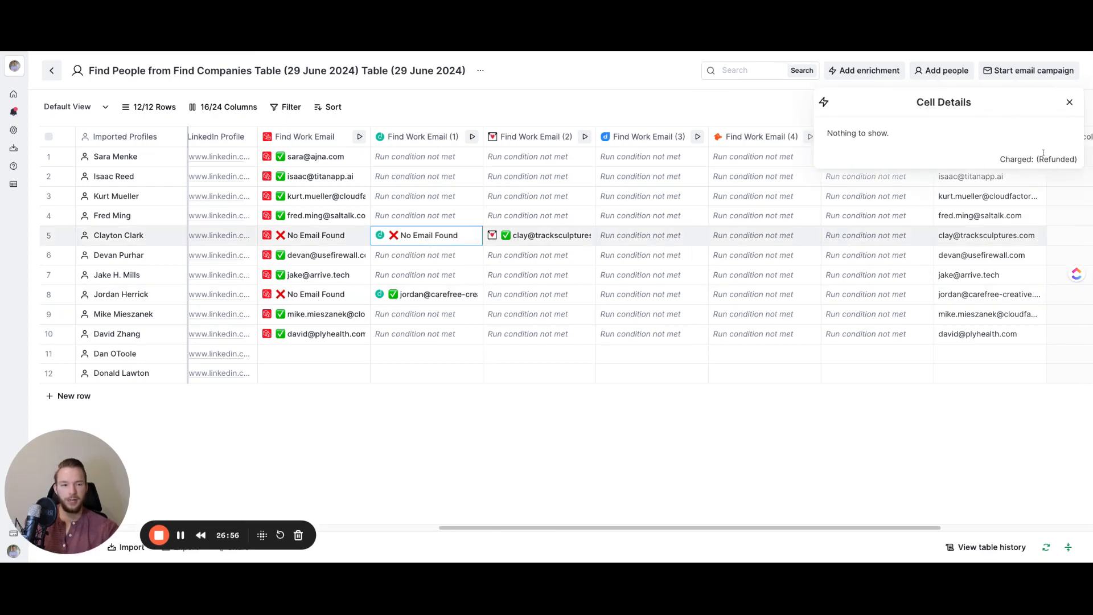
{"action": "left_click", "coordinate": [1070, 105]}
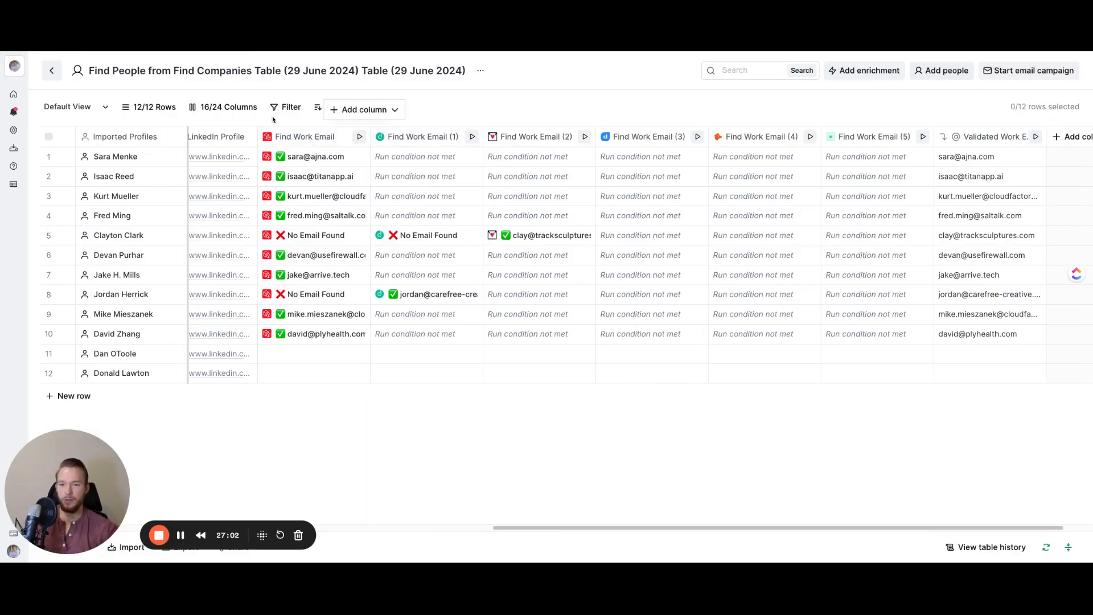
Show the first Validate Find Work Email column in the people table.
{"action": "left_click", "coordinate": [225, 109]}
{"action": "scroll", "coordinate": [235, 228], "scroll_direction": "down", "scroll_amount": 10}
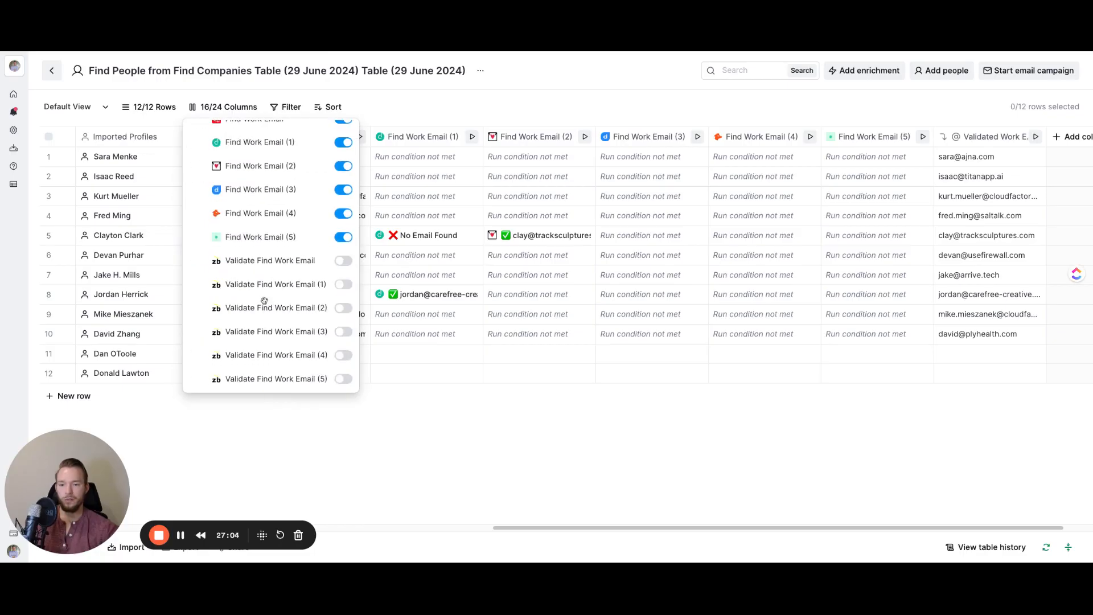
{"action": "left_click", "coordinate": [344, 260]}
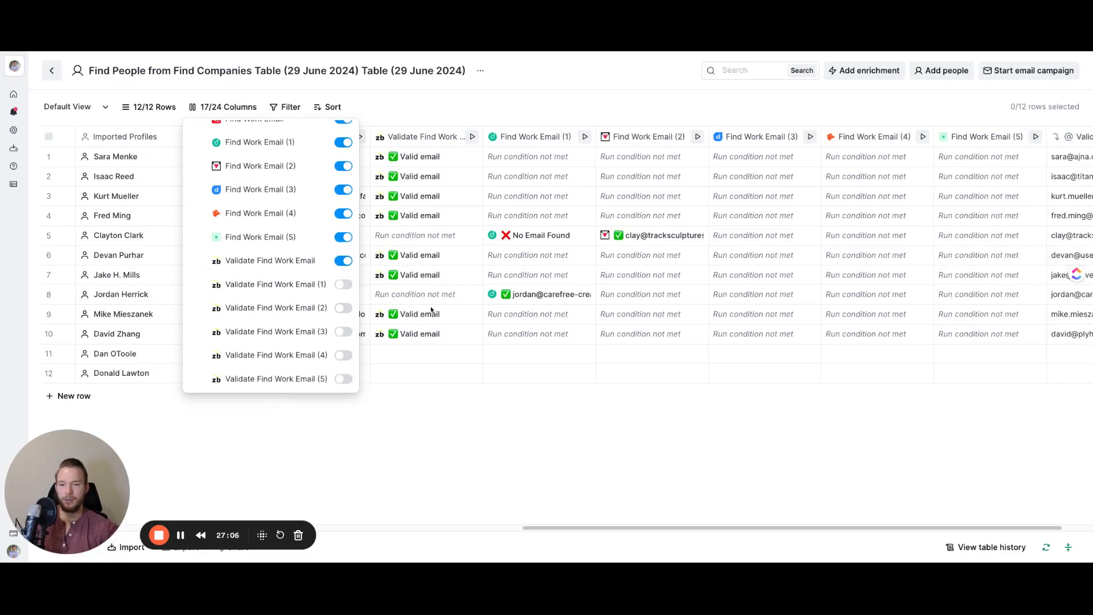
Open the Validate Find Work Email column's settings and examine its Only "Safe To Send" Emails option and run settings.
{"action": "left_click", "coordinate": [420, 161]}
{"action": "left_click", "coordinate": [419, 143]}
{"action": "left_click", "coordinate": [411, 166]}
{"action": "scroll", "coordinate": [886, 290], "scroll_direction": "down", "scroll_amount": 1}
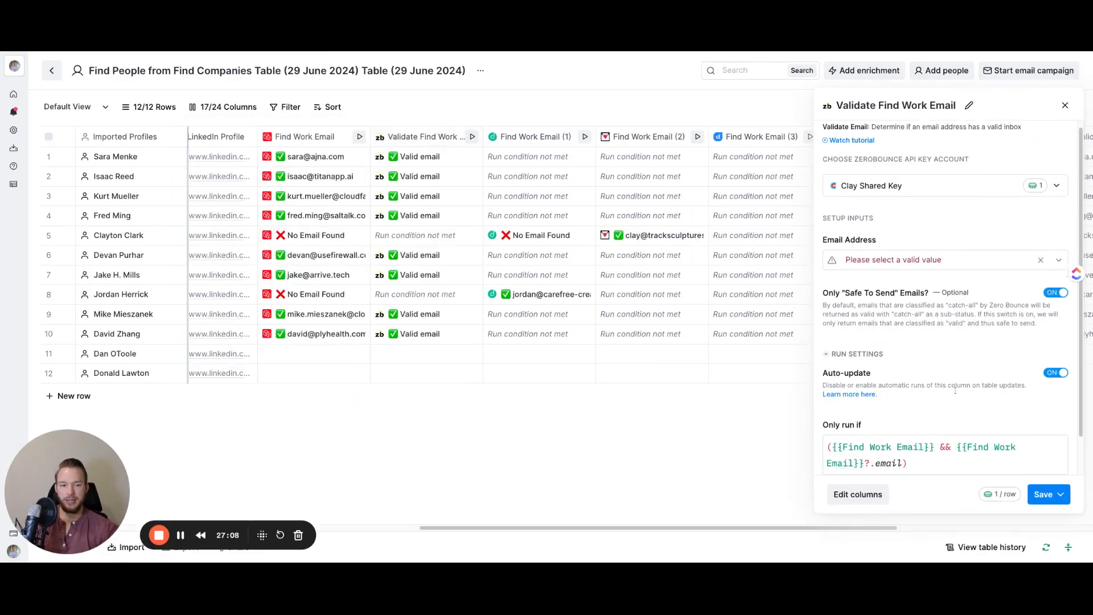
{"action": "left_click", "coordinate": [1058, 283]}
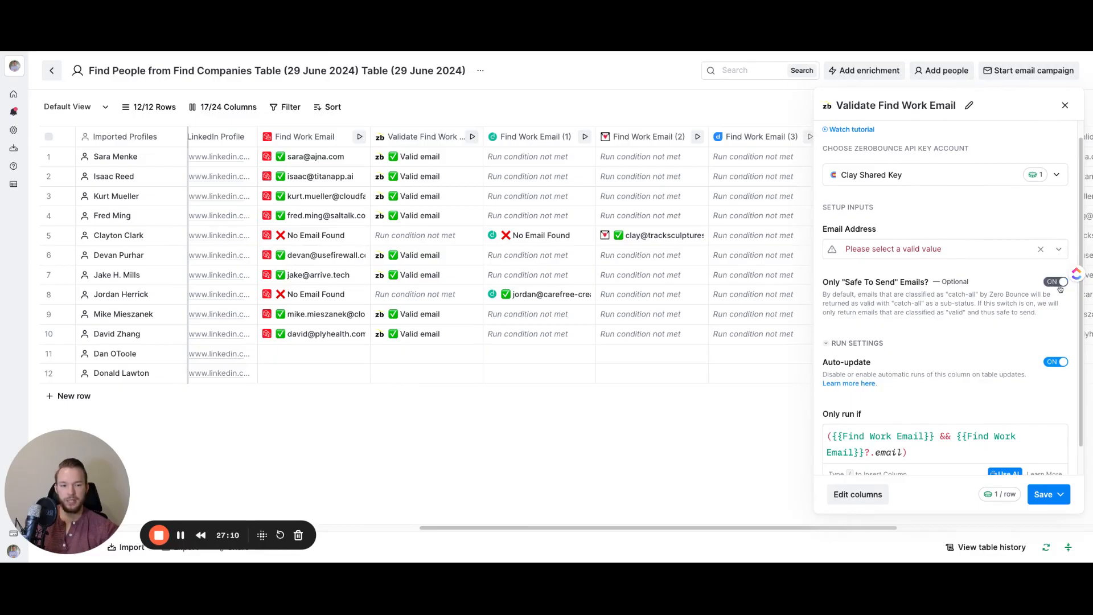
{"action": "left_click", "coordinate": [1056, 283]}
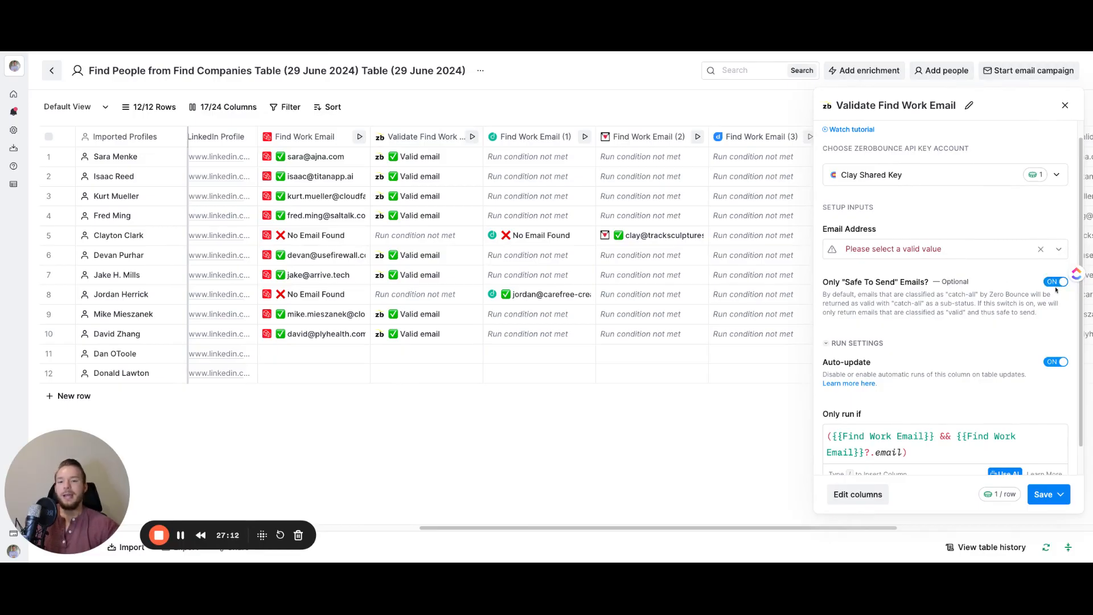
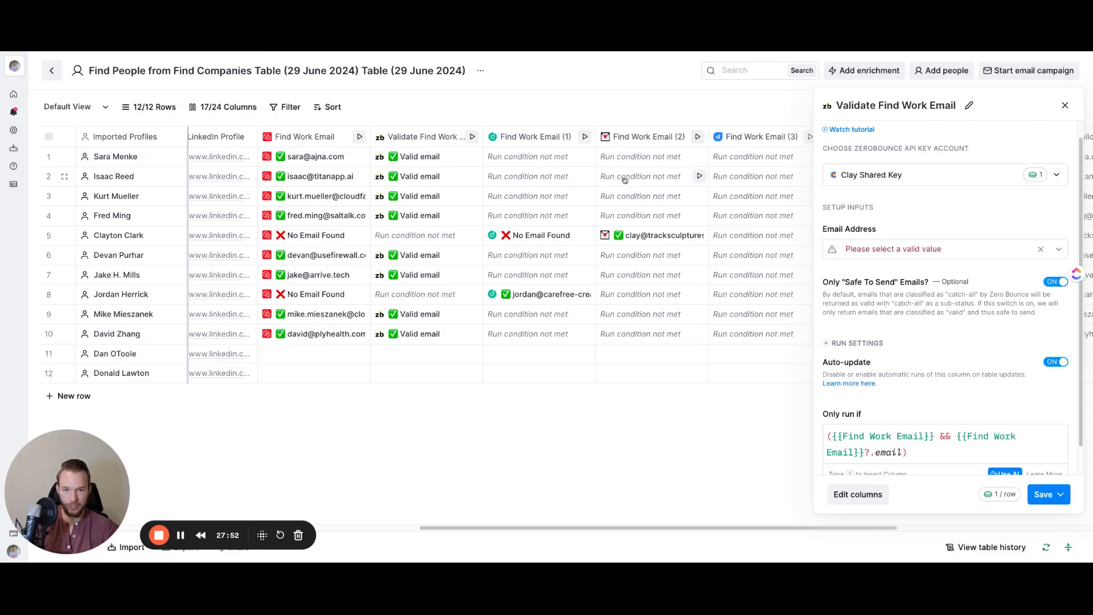
Review the Find Work Email (5) enrichment settings, then look over the people table's profile and email columns.
{"action": "left_click", "coordinate": [1064, 105]}
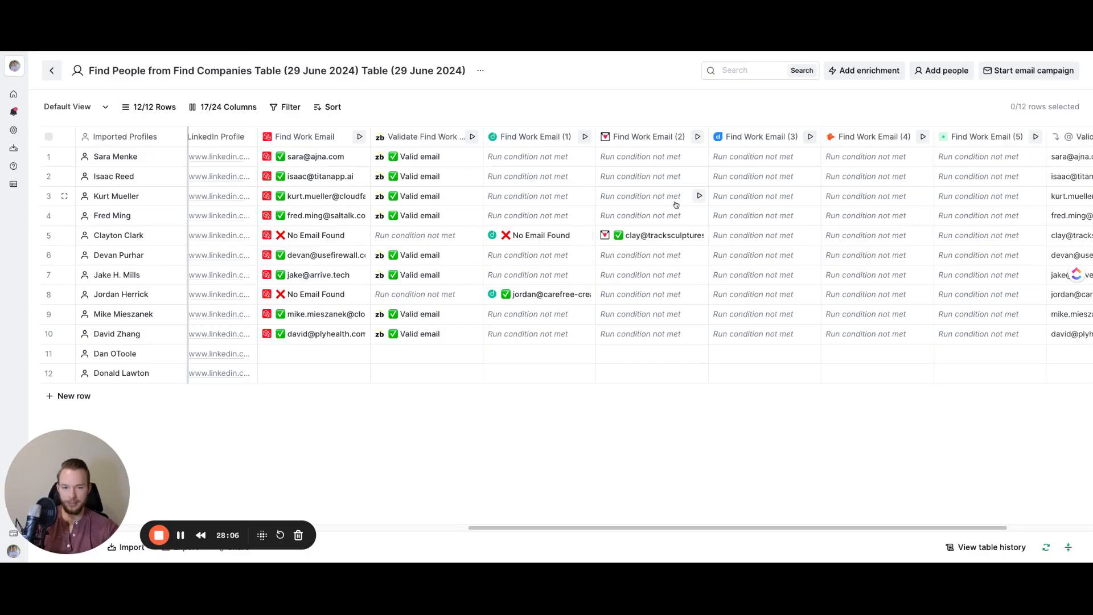
{"action": "mouse_move", "coordinate": [619, 528]}
{"action": "left_mouse_down"}
{"action": "mouse_move", "coordinate": [704, 529]}
{"action": "mouse_move", "coordinate": [638, 528]}
{"action": "left_mouse_up"}
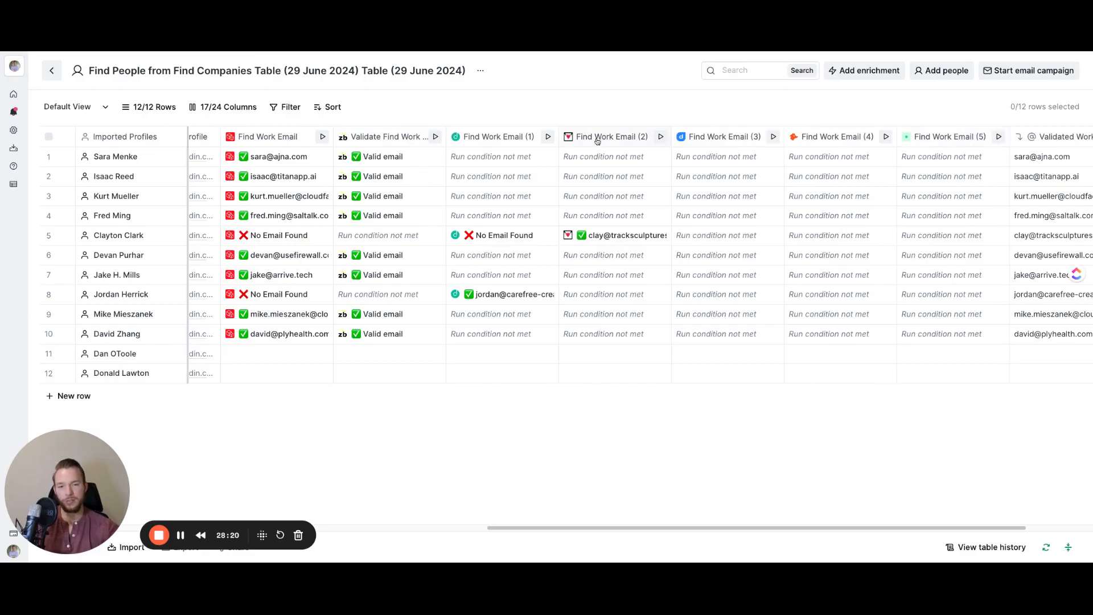
{"action": "left_click", "coordinate": [970, 136]}
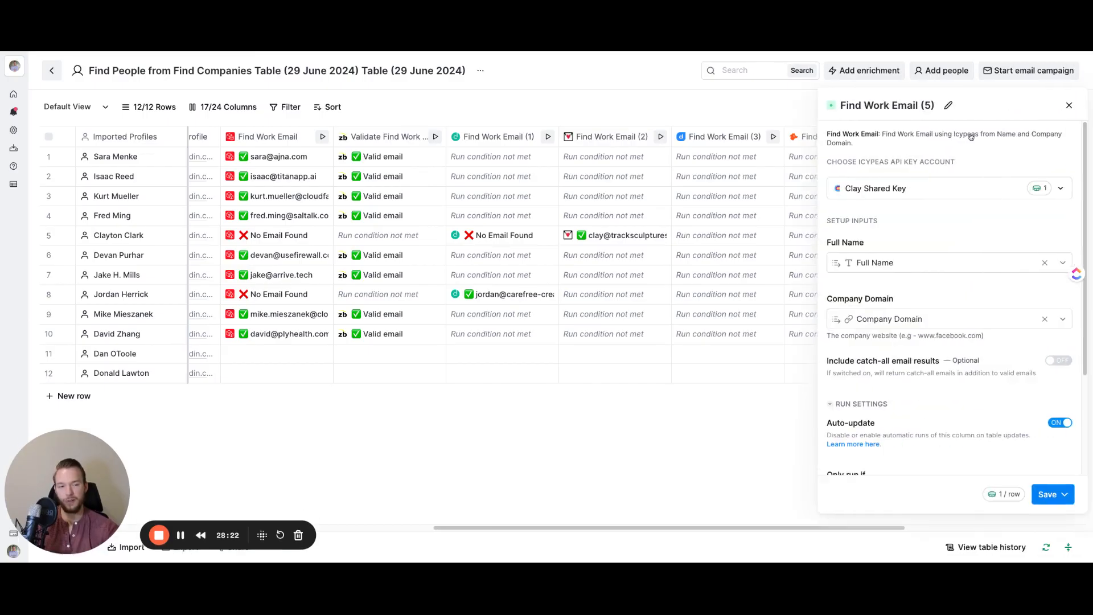
{"action": "left_click", "coordinate": [1065, 106]}
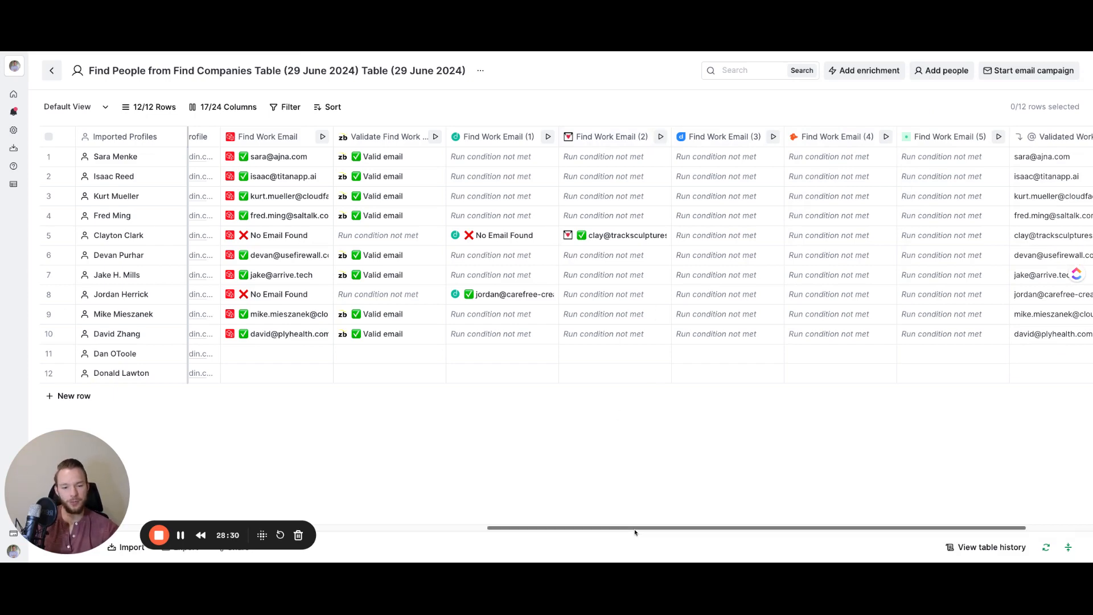
{"action": "left_click_drag", "start_coordinate": [635, 532], "coordinate": [157, 471]}
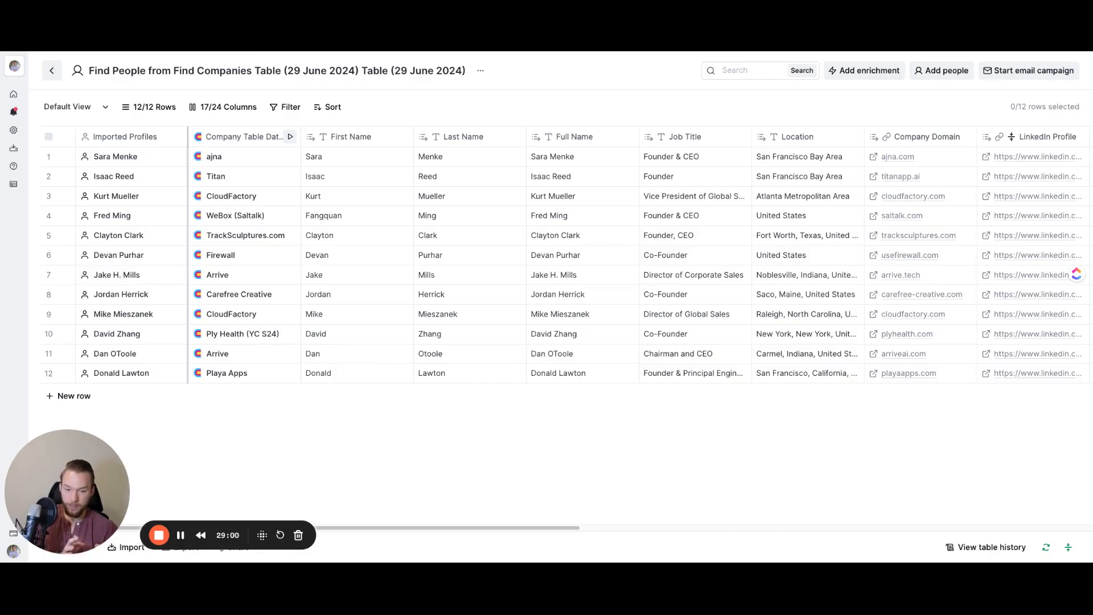
{"action": "left_click_drag", "start_coordinate": [442, 528], "coordinate": [472, 529]}
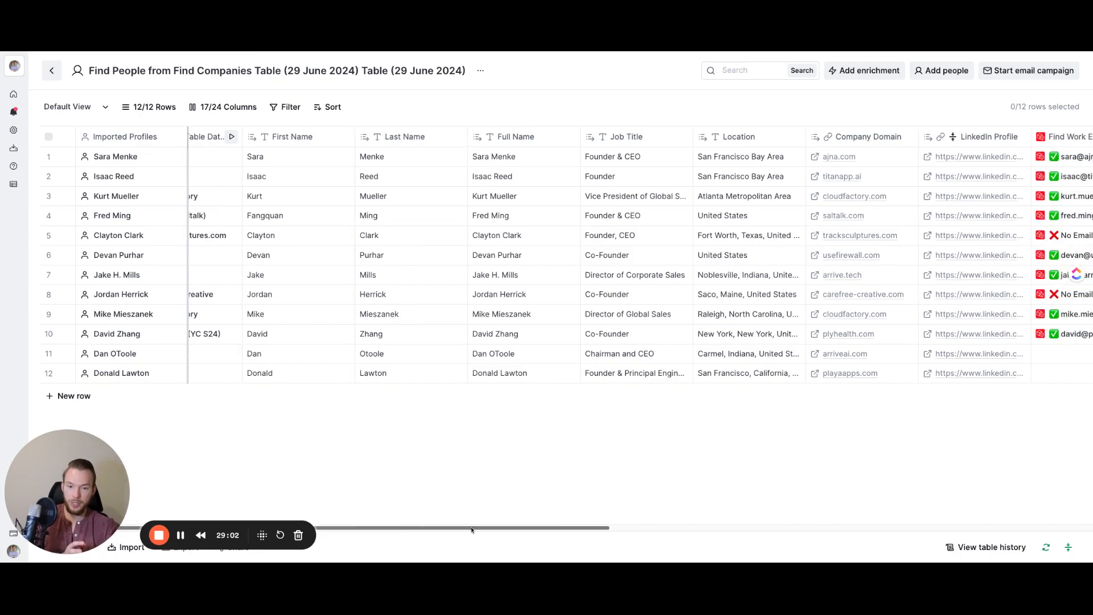
Go to the Find Companies Table and inspect the Company Website cell details for the Womack Aerospace row.
{"action": "mouse_move", "coordinate": [22, 132]}
{"action": "left_click", "coordinate": [54, 251]}
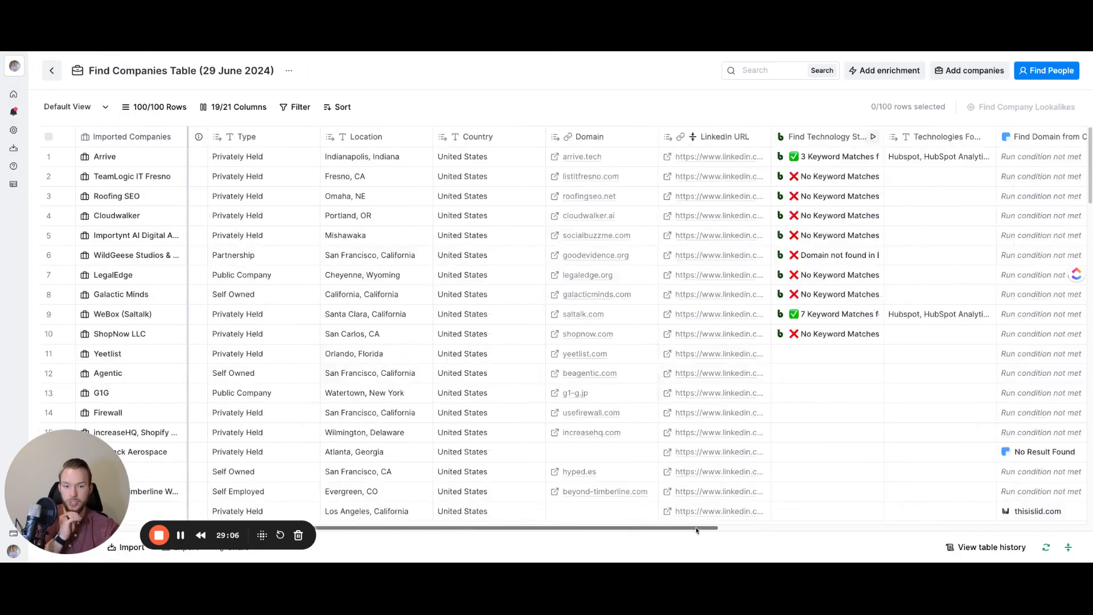
{"action": "left_click_drag", "start_coordinate": [464, 527], "coordinate": [993, 533]}
{"action": "scroll", "coordinate": [500, 349], "scroll_direction": "left", "scroll_amount": 10}
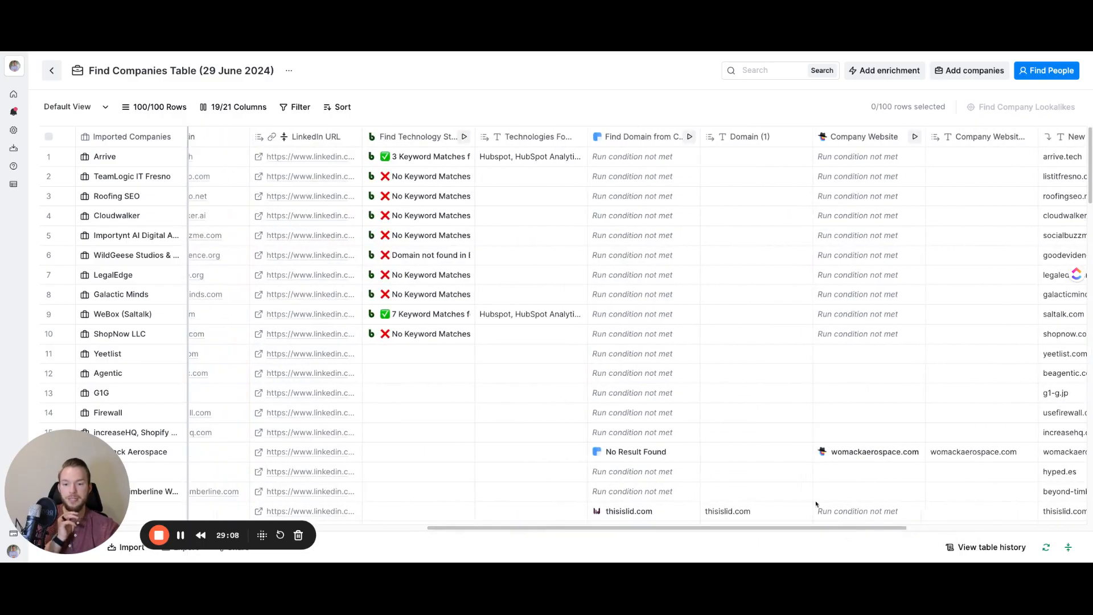
{"action": "scroll", "coordinate": [500, 348], "scroll_direction": "right", "scroll_amount": 6}
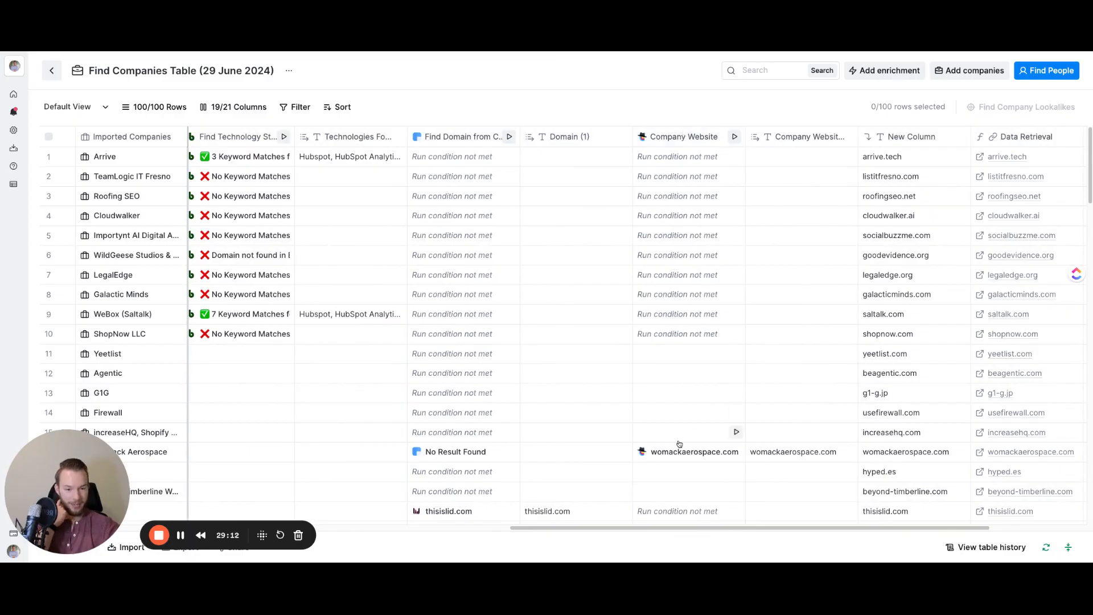
{"action": "left_click", "coordinate": [735, 451]}
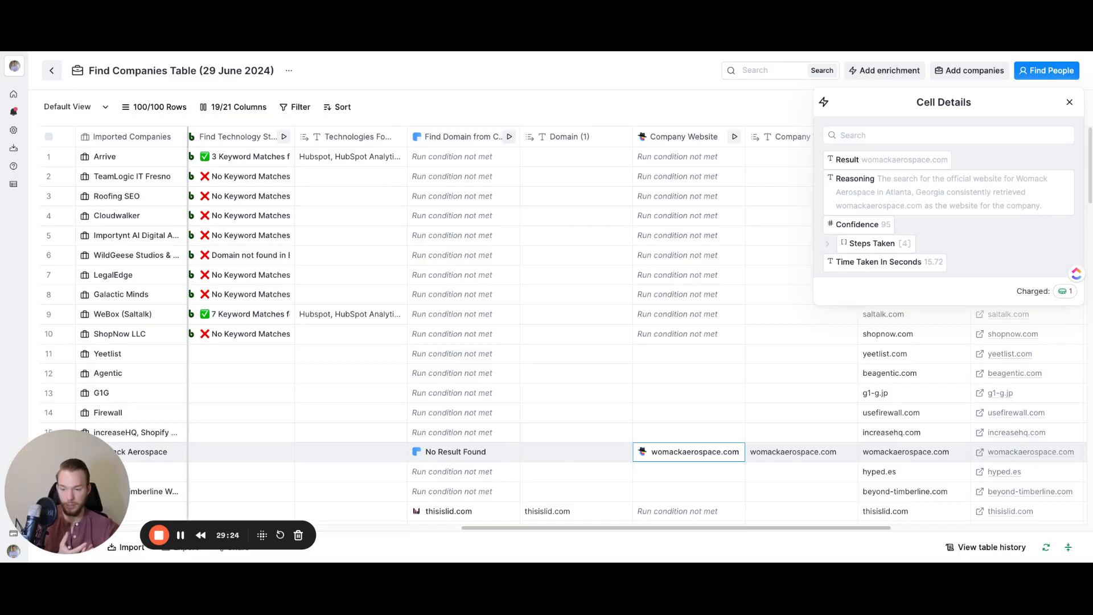
{"action": "left_click", "coordinate": [1068, 103]}
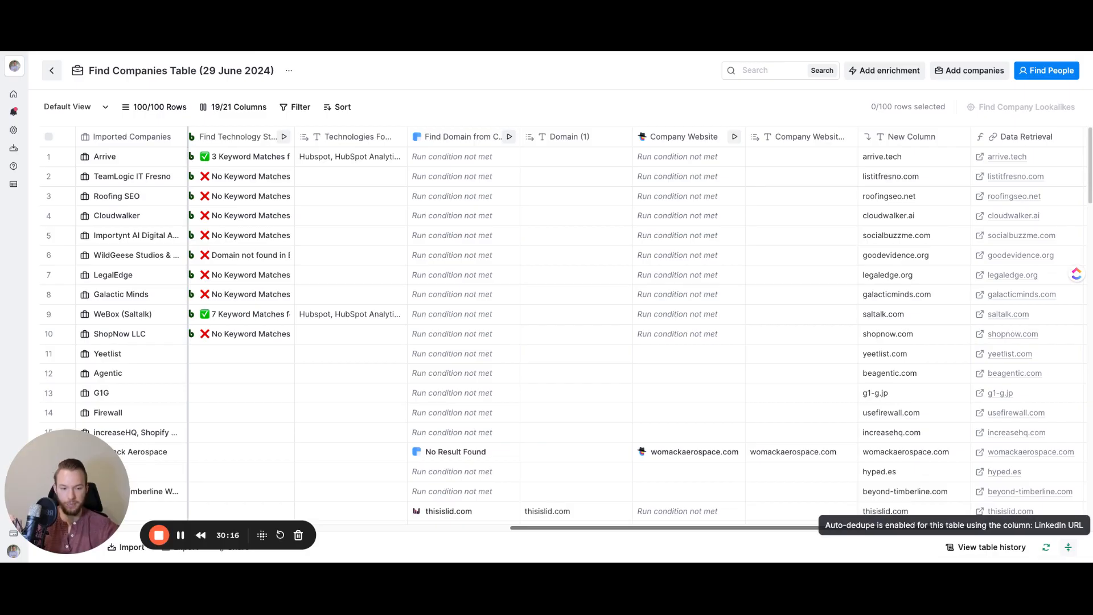
Review the companies table's column list, switching the Find Technology Stack column's visibility off and back on.
{"action": "scroll", "coordinate": [734, 512], "scroll_direction": "left", "scroll_amount": 10}
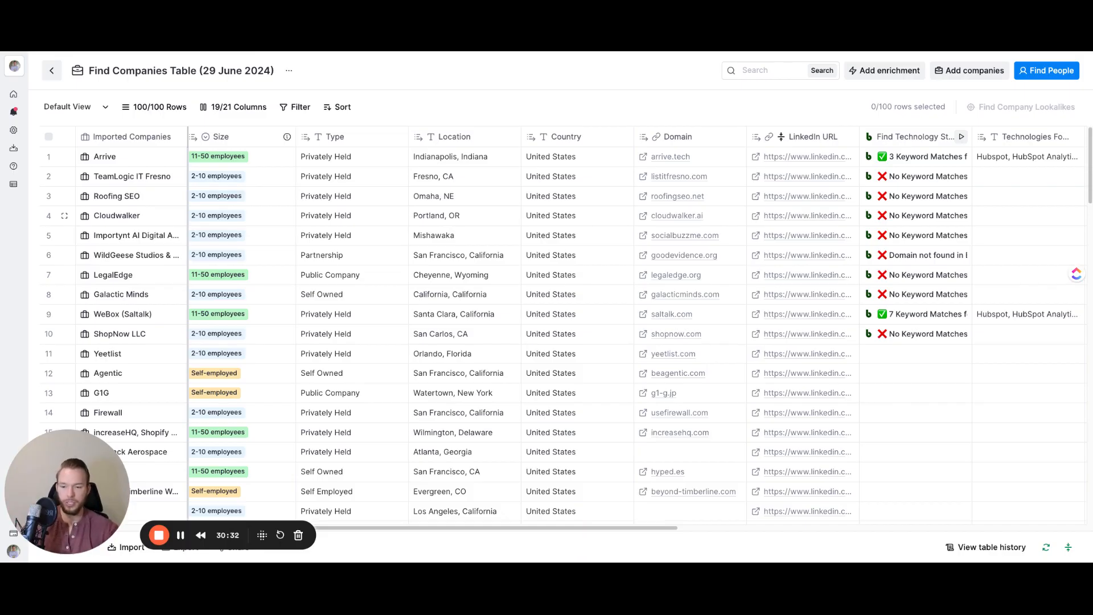
{"action": "left_click_drag", "start_coordinate": [114, 448], "coordinate": [151, 371]}
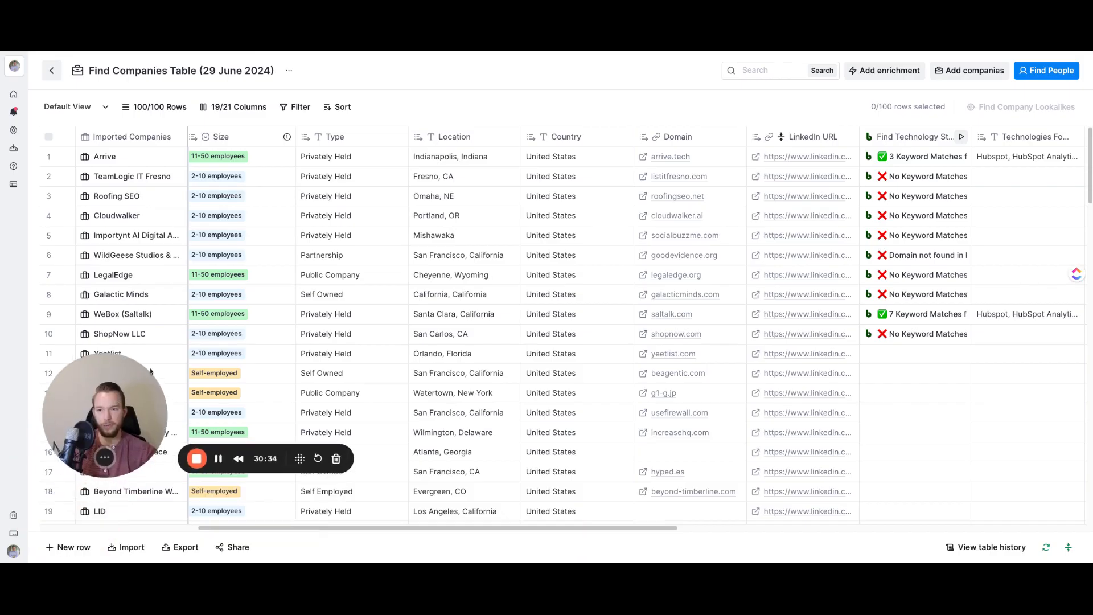
{"action": "left_click", "coordinate": [242, 113]}
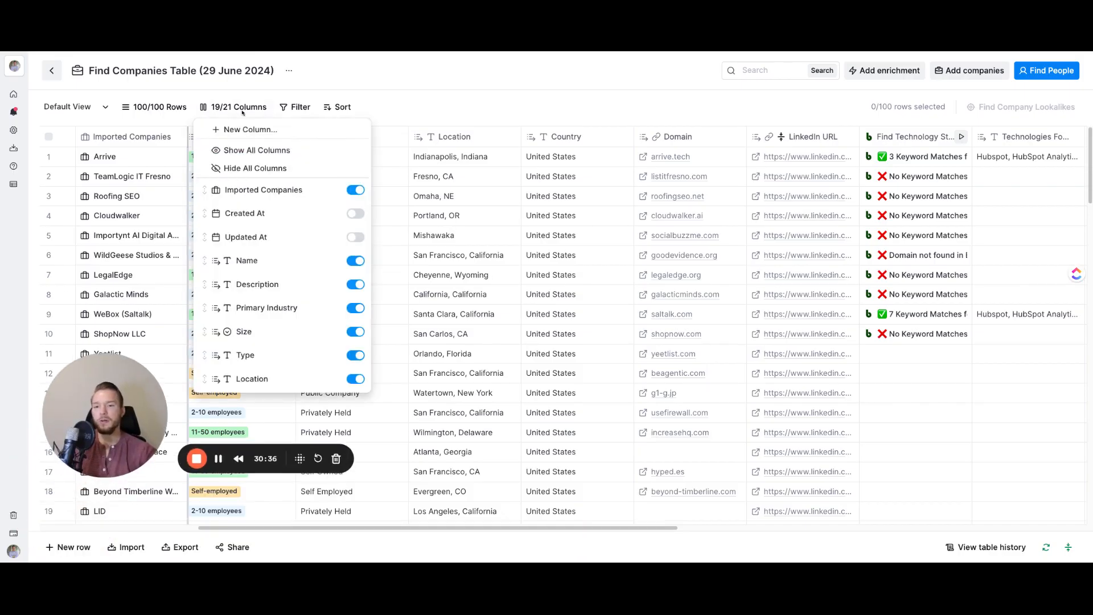
{"action": "scroll", "coordinate": [280, 247], "scroll_direction": "down", "scroll_amount": 4}
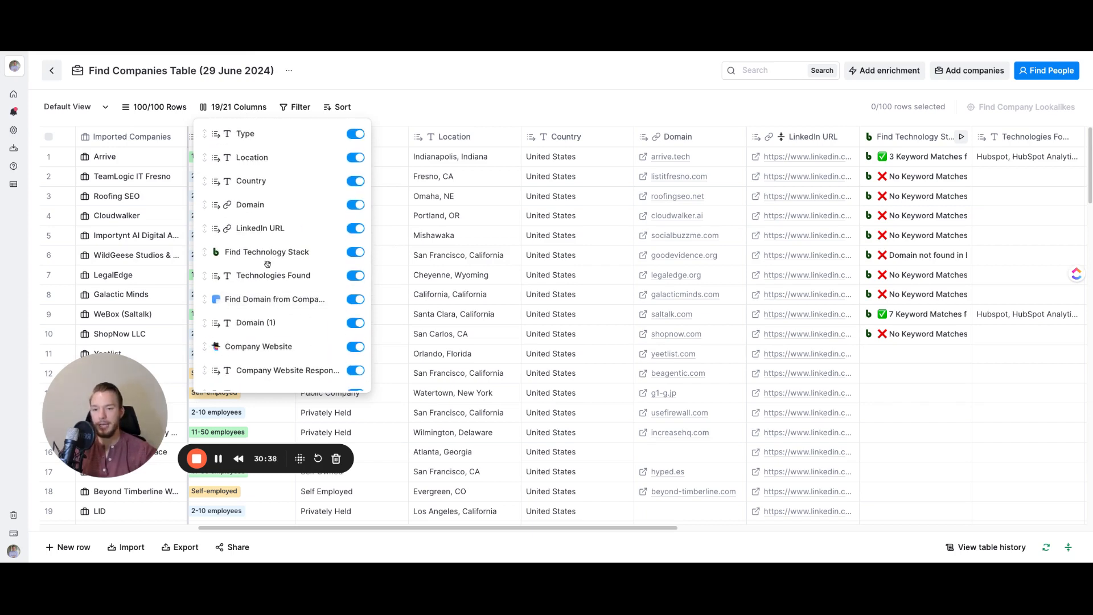
{"action": "scroll", "coordinate": [270, 290], "scroll_direction": "down", "scroll_amount": 1}
{"action": "left_click", "coordinate": [357, 204]}
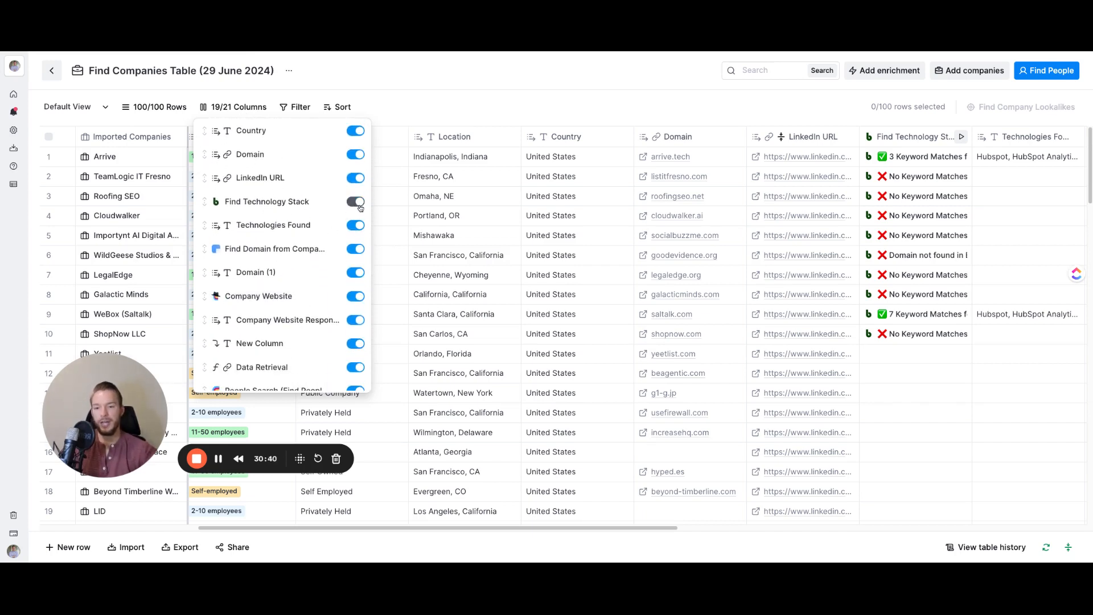
{"action": "left_click", "coordinate": [356, 203]}
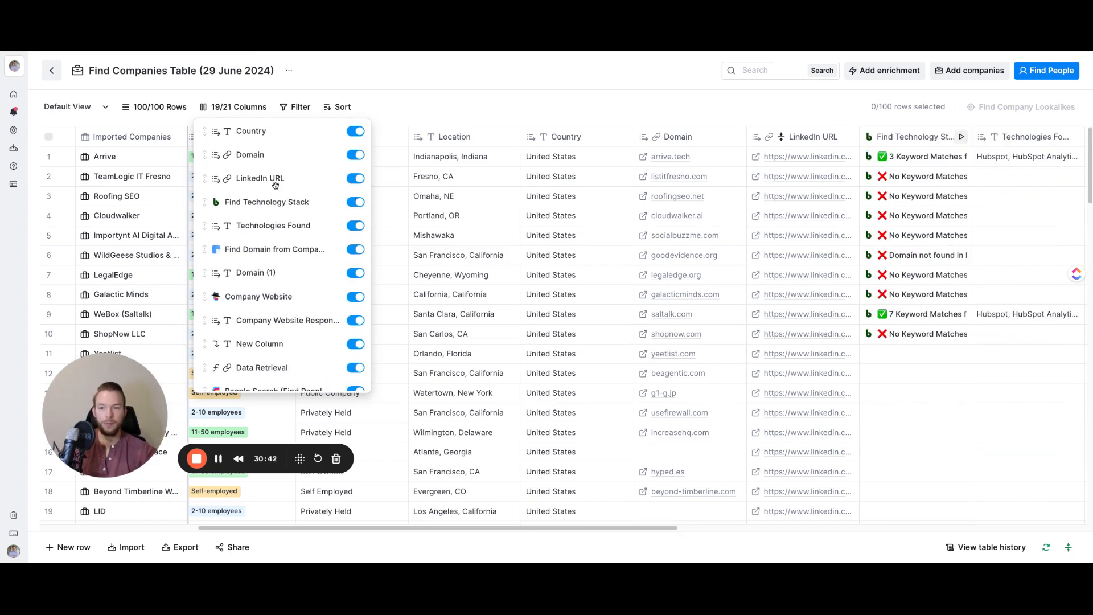
{"action": "left_click_drag", "start_coordinate": [276, 180], "coordinate": [276, 263]}
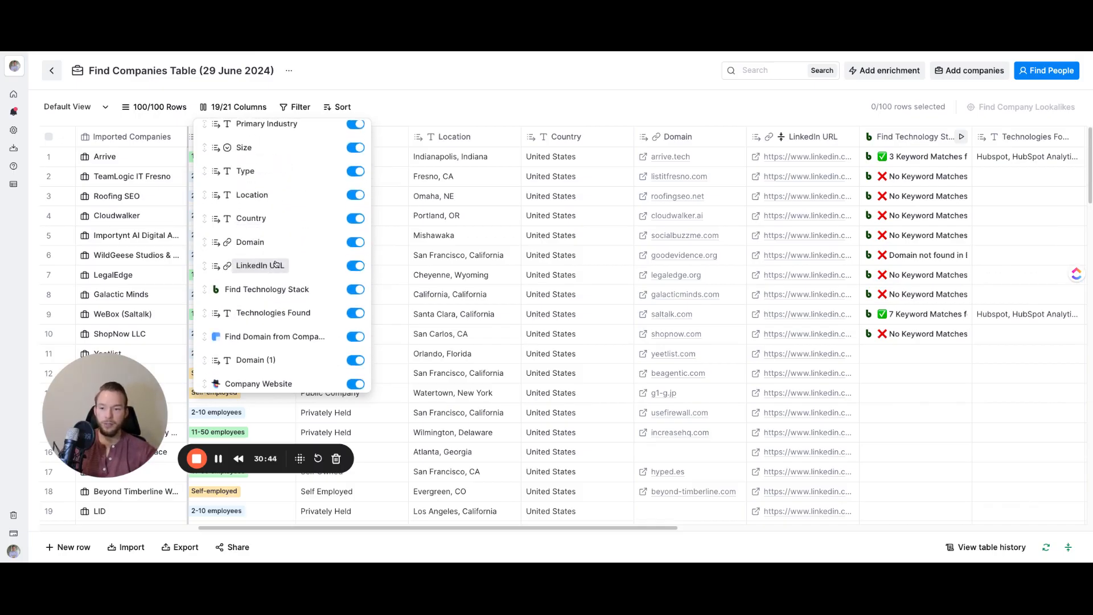
{"action": "left_click", "coordinate": [275, 264]}
{"action": "left_click", "coordinate": [278, 253]}
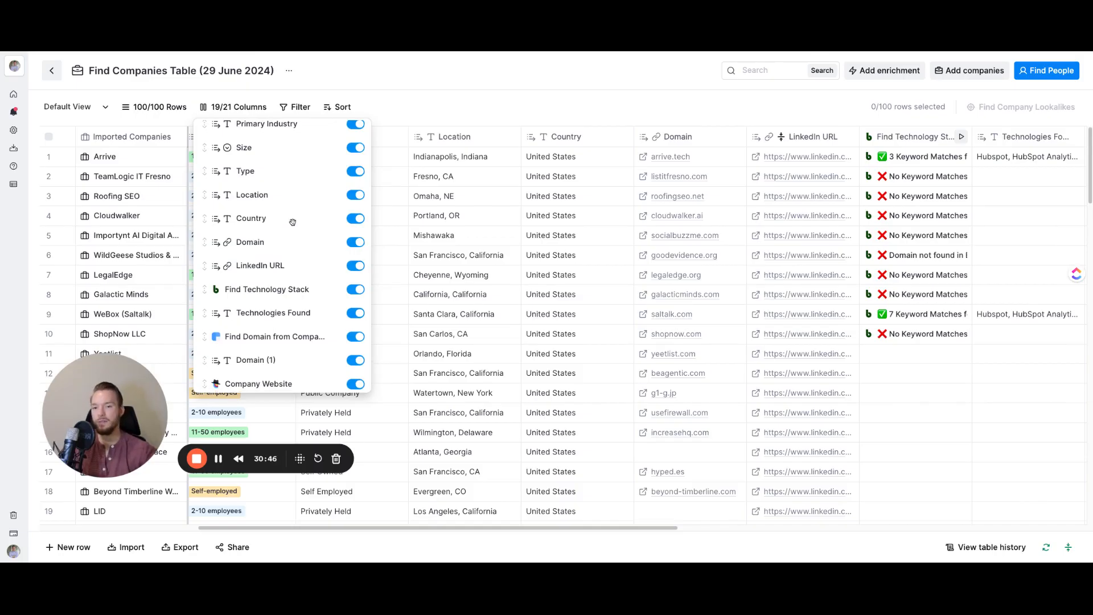
Filter the companies table to rows whose Domain contains "a".
{"action": "left_click", "coordinate": [295, 111]}
{"action": "left_click", "coordinate": [296, 111]}
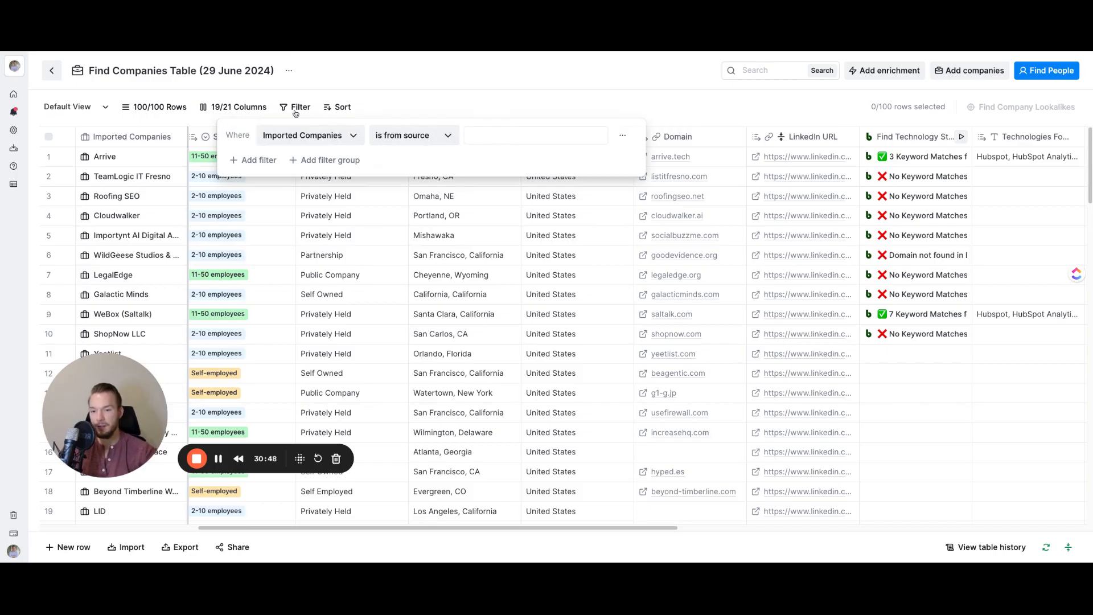
{"action": "left_click", "coordinate": [291, 135]}
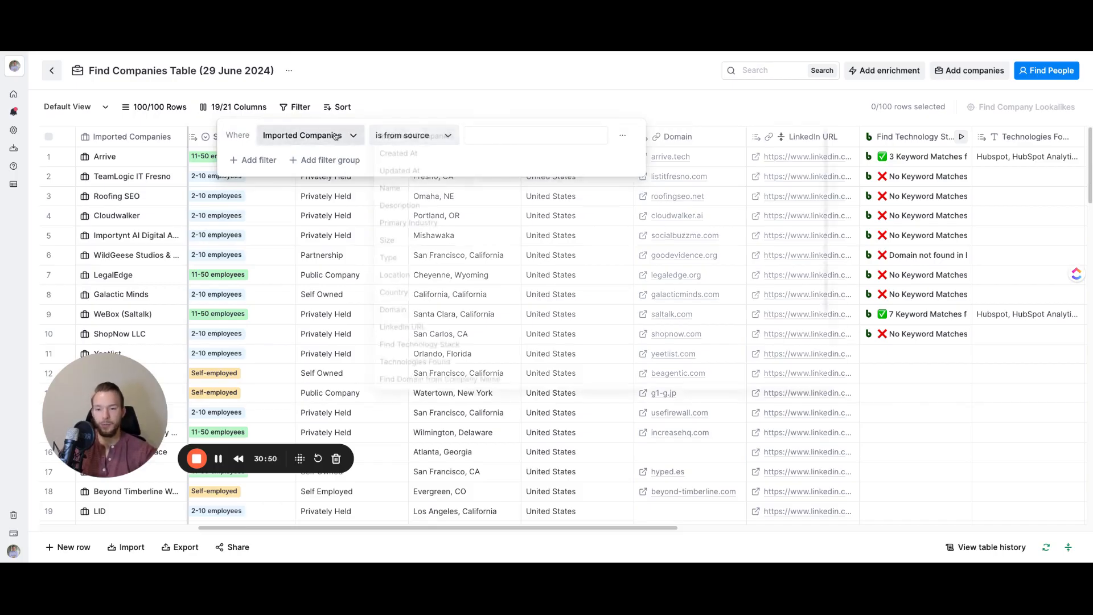
{"action": "left_click", "coordinate": [393, 317]}
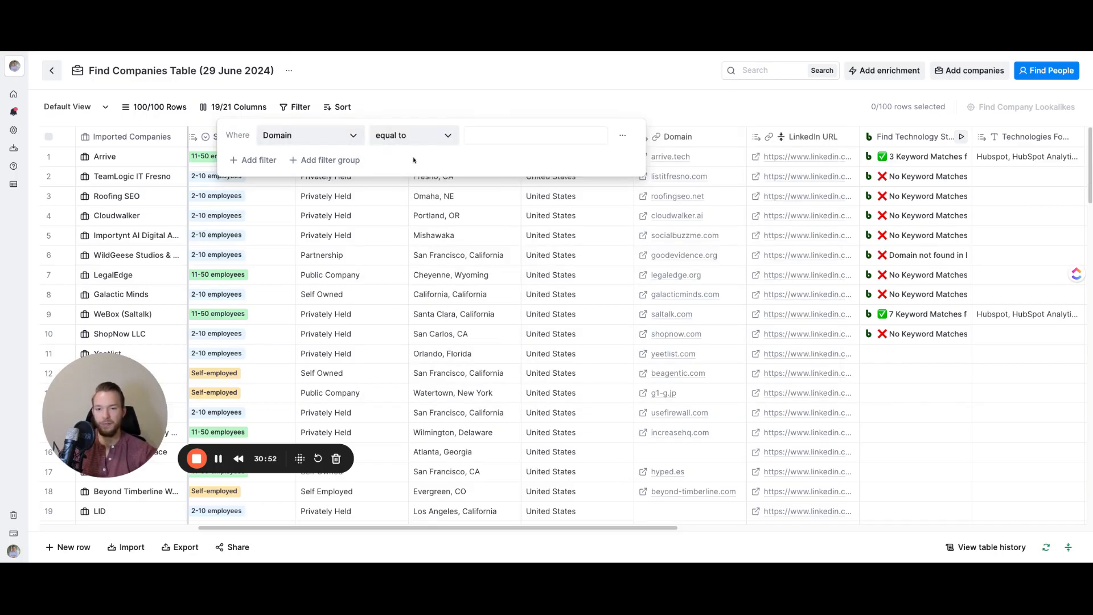
{"action": "left_click", "coordinate": [433, 136]}
{"action": "left_click", "coordinate": [484, 172]}
{"action": "left_click", "coordinate": [492, 135]}
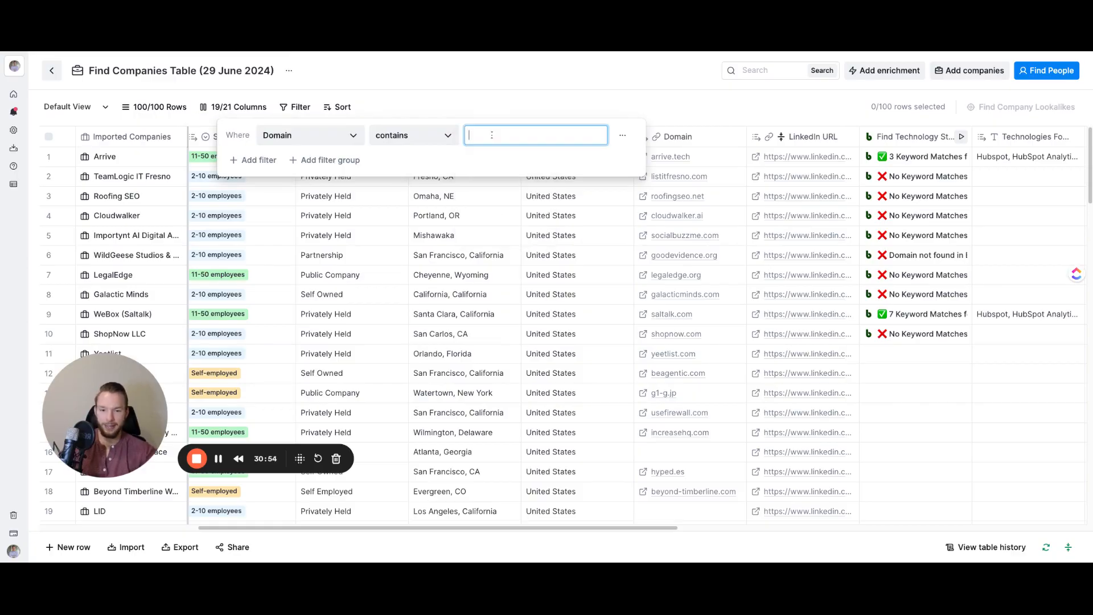
{"action": "type", "text": "a"}
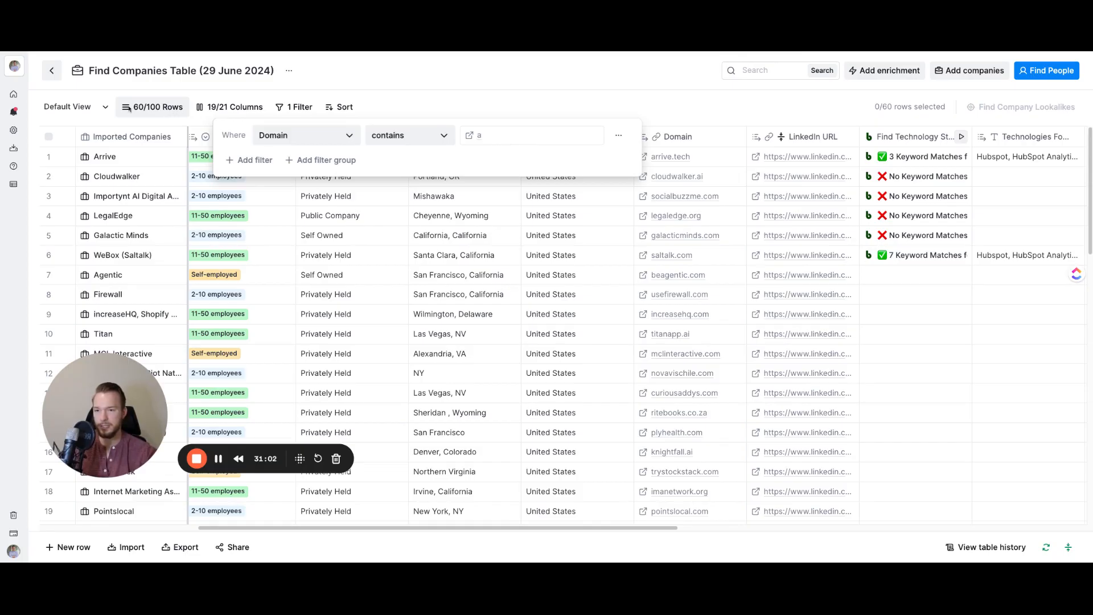
{"action": "left_click", "coordinate": [224, 97]}
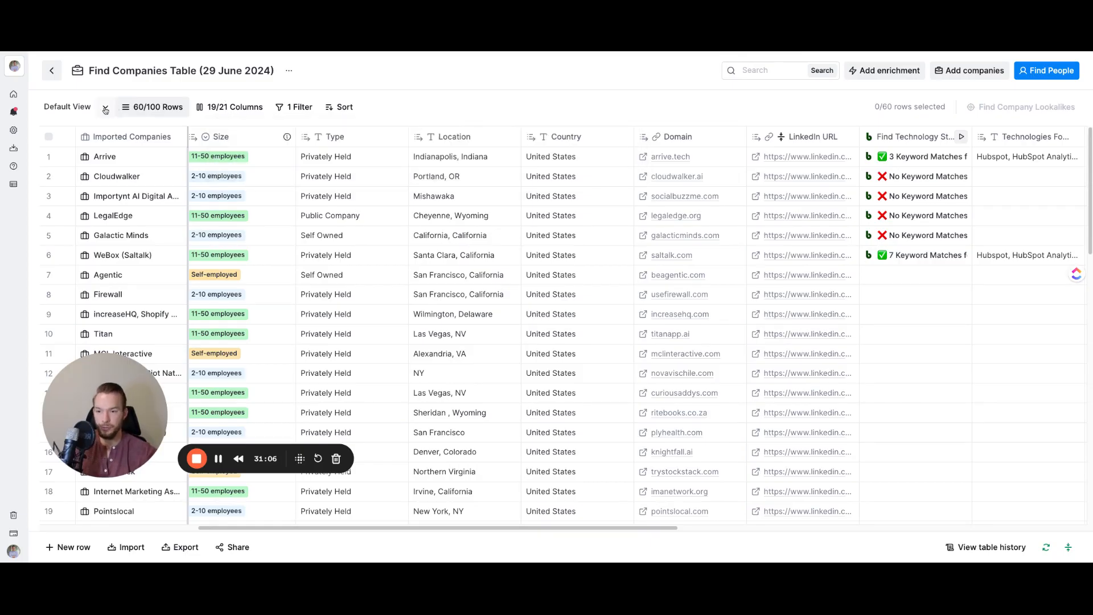
Duplicate the Default View and name the copy "Enrichment data".
{"action": "left_click", "coordinate": [105, 108]}
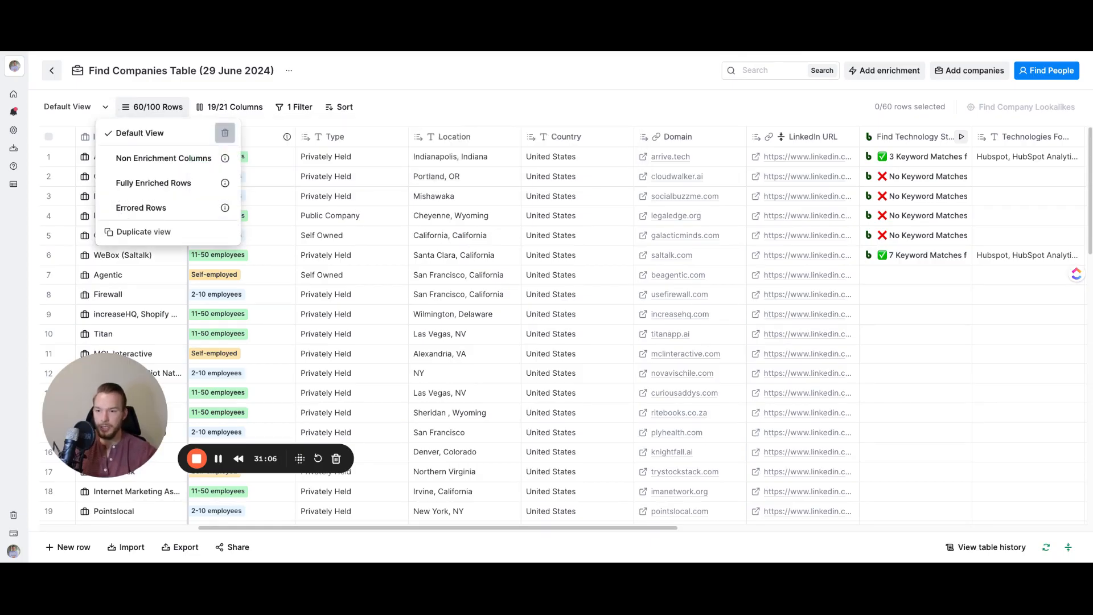
{"action": "left_click", "coordinate": [155, 232]}
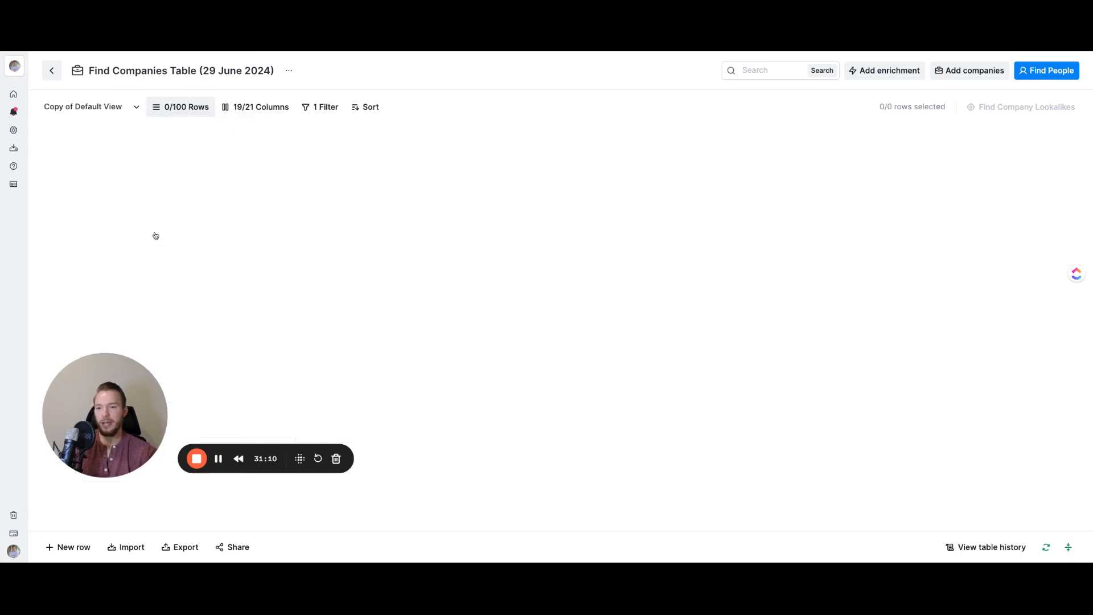
{"action": "left_click", "coordinate": [254, 106]}
{"action": "left_click", "coordinate": [126, 109]}
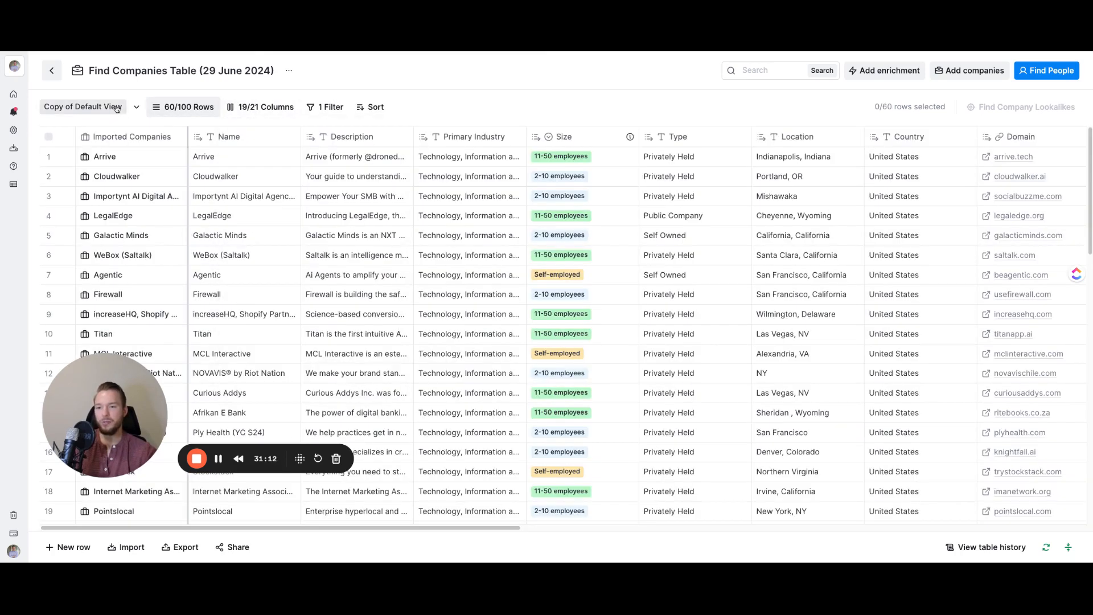
{"action": "double_click", "coordinate": [116, 108]}
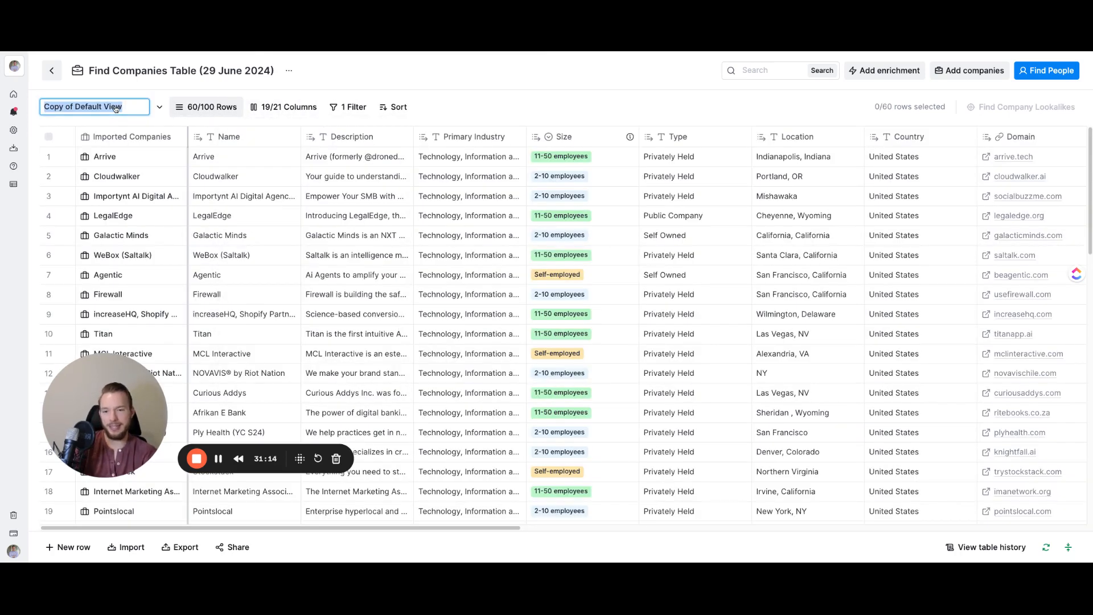
{"action": "type", "text": "Enrichmen"}
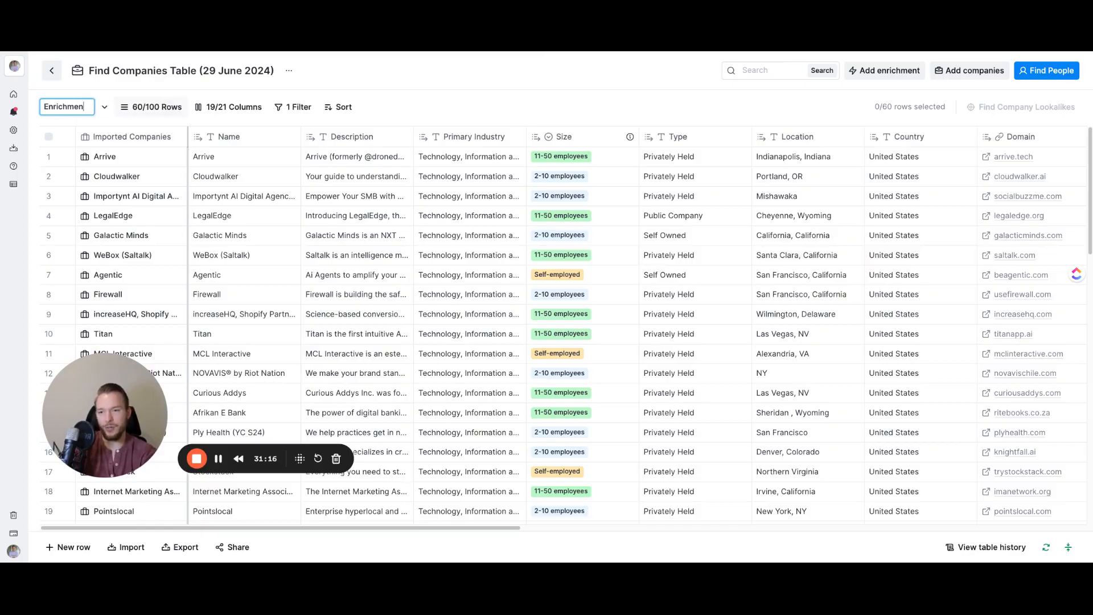
{"action": "type", "text": "t data"}
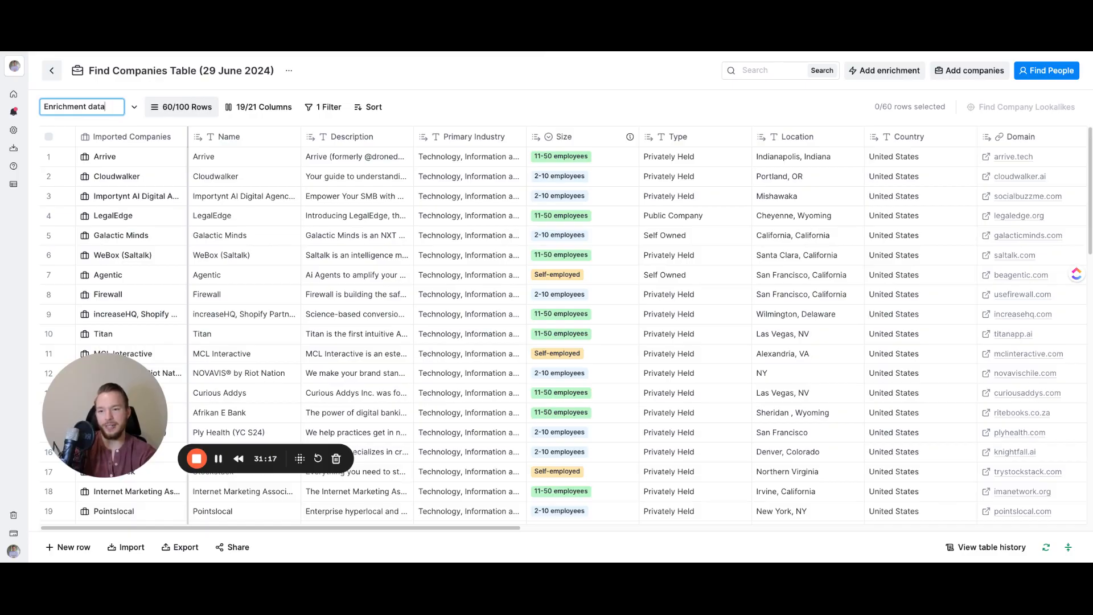
Hide the Primary Industry, Description and Name columns in the Enrichment data view.
{"action": "left_click", "coordinate": [276, 105]}
{"action": "scroll", "coordinate": [346, 266], "scroll_direction": "down", "scroll_amount": 2}
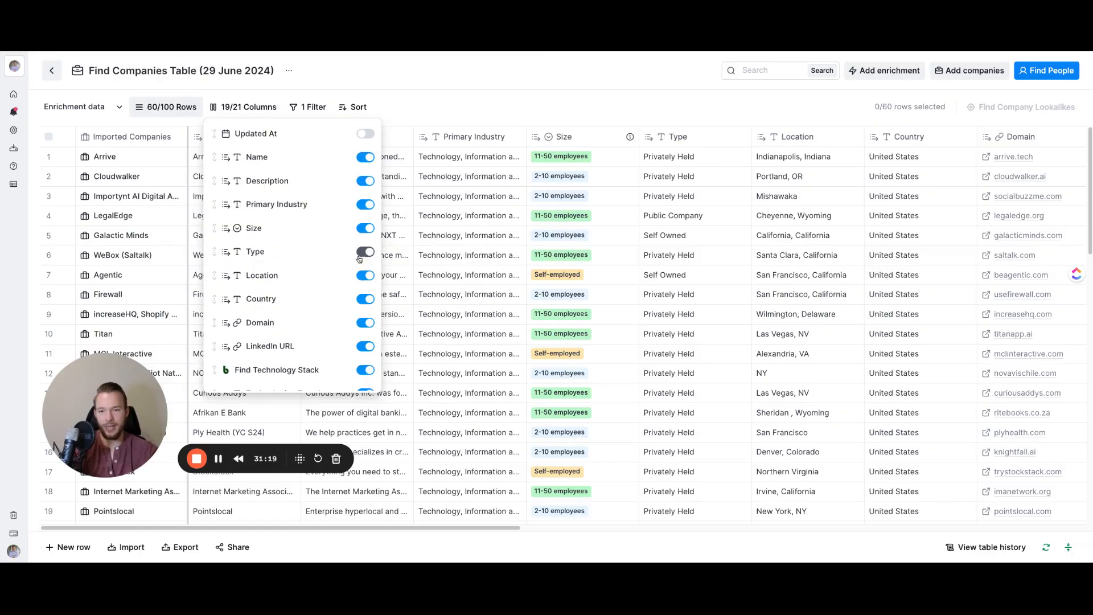
{"action": "left_click", "coordinate": [365, 205]}
{"action": "left_click", "coordinate": [366, 180]}
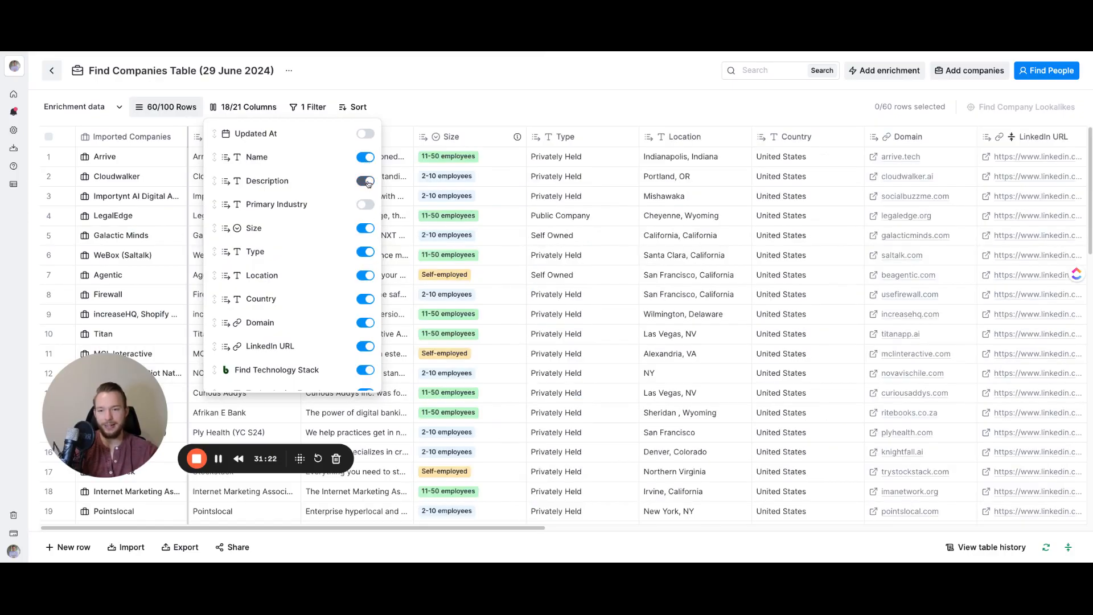
{"action": "scroll", "coordinate": [250, 156], "scroll_direction": "up", "scroll_amount": 3}
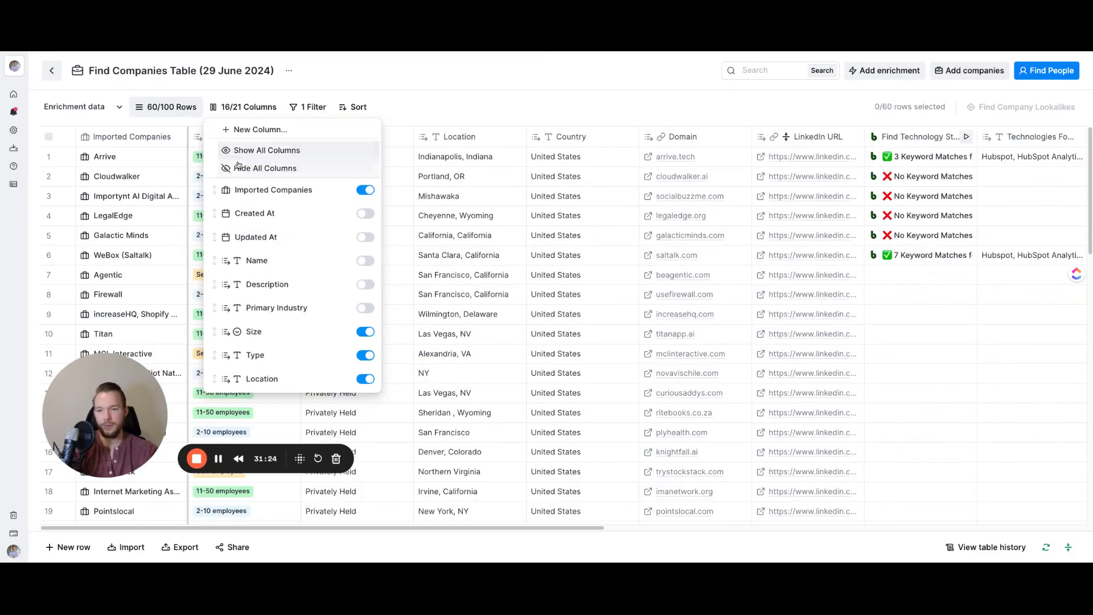
Hide all columns in the Enrichment data view, then show only Domain, Technologies Found, Domain (1) and New Column.
{"action": "left_click", "coordinate": [253, 168]}
{"action": "scroll", "coordinate": [284, 256], "scroll_direction": "down", "scroll_amount": 1}
{"action": "scroll", "coordinate": [285, 250], "scroll_direction": "up", "scroll_amount": 1}
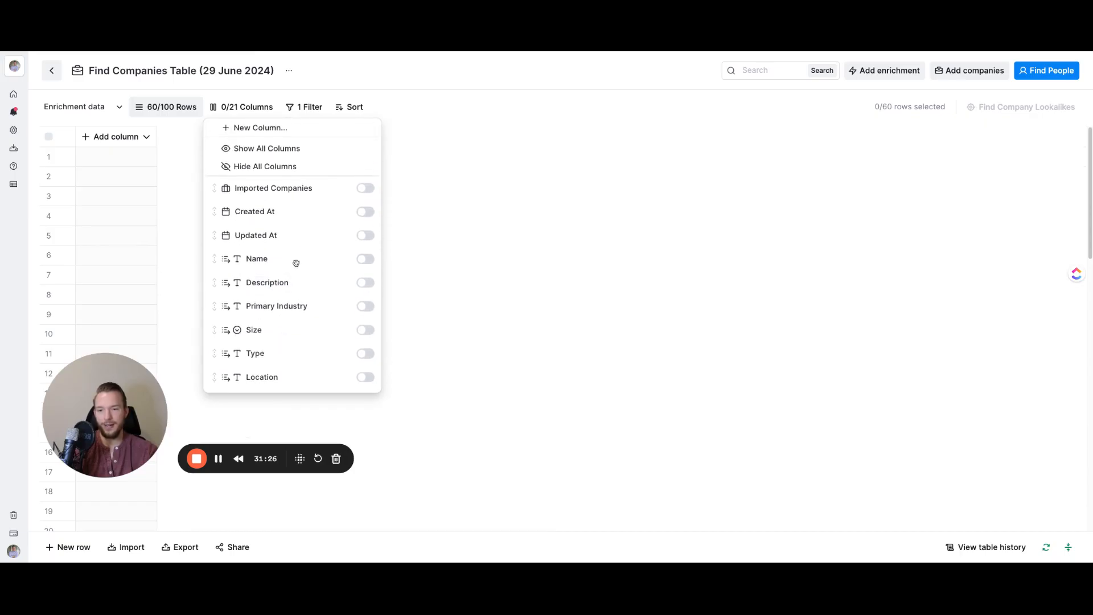
{"action": "scroll", "coordinate": [294, 267], "scroll_direction": "down", "scroll_amount": 1}
{"action": "scroll", "coordinate": [294, 275], "scroll_direction": "down", "scroll_amount": 1}
{"action": "left_click", "coordinate": [365, 308]}
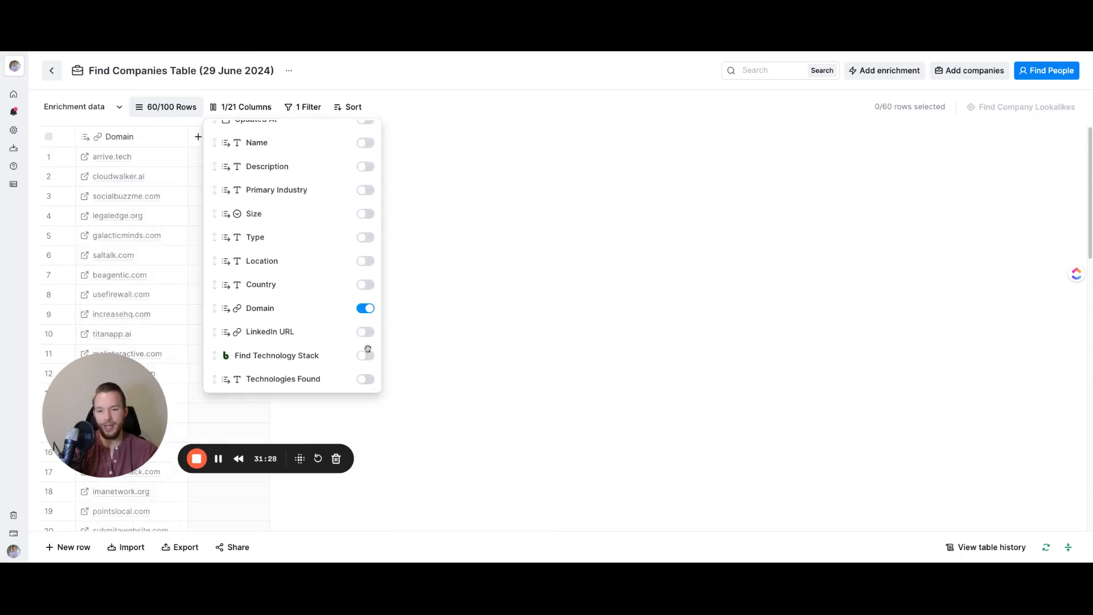
{"action": "left_click", "coordinate": [365, 379]}
{"action": "scroll", "coordinate": [341, 353], "scroll_direction": "down", "scroll_amount": 2}
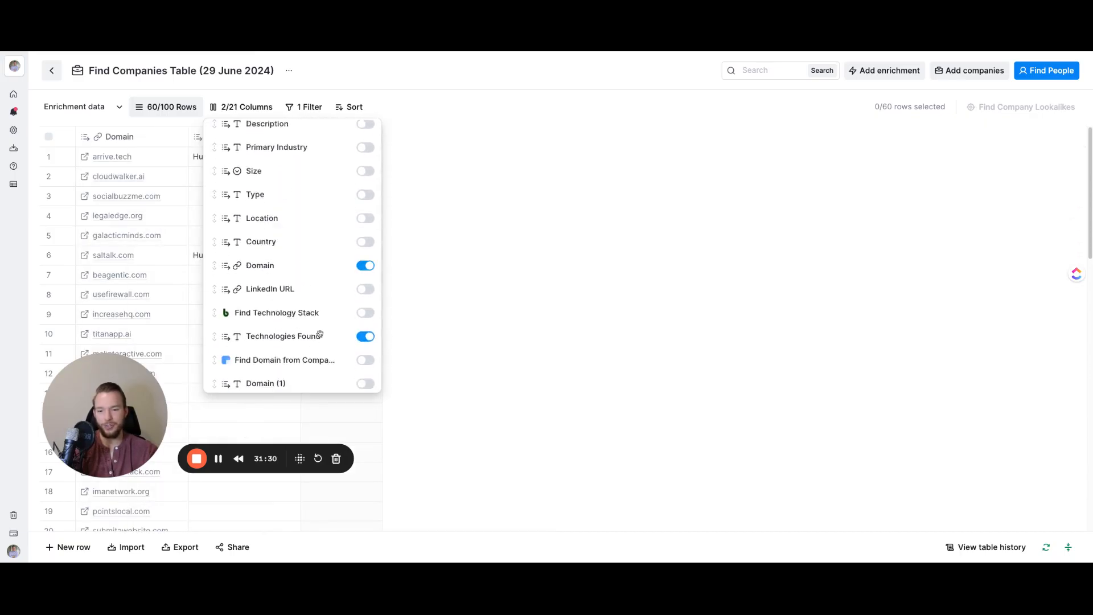
{"action": "left_click", "coordinate": [366, 312]}
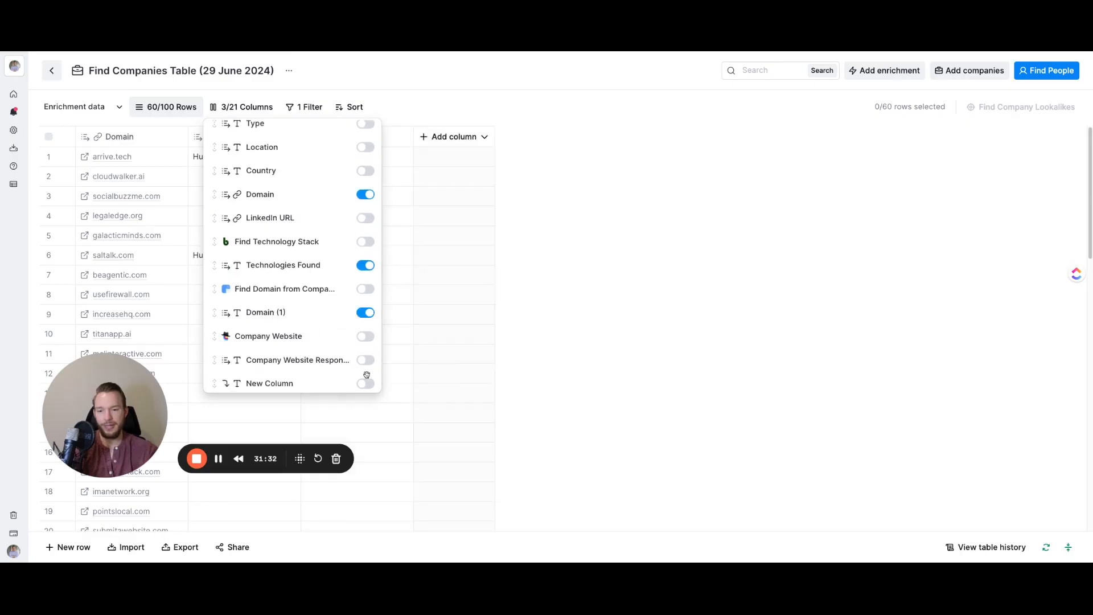
{"action": "left_click", "coordinate": [366, 384]}
{"action": "left_click", "coordinate": [487, 224]}
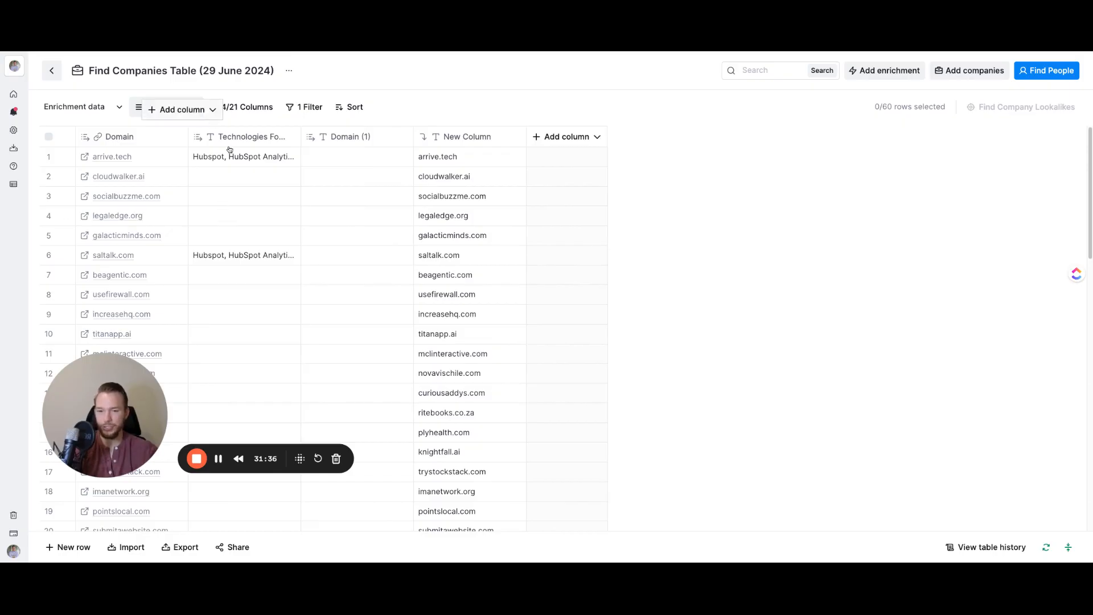
Compare the saved views by switching to the Default View and back to Copy of Default View.
{"action": "left_click", "coordinate": [119, 109]}
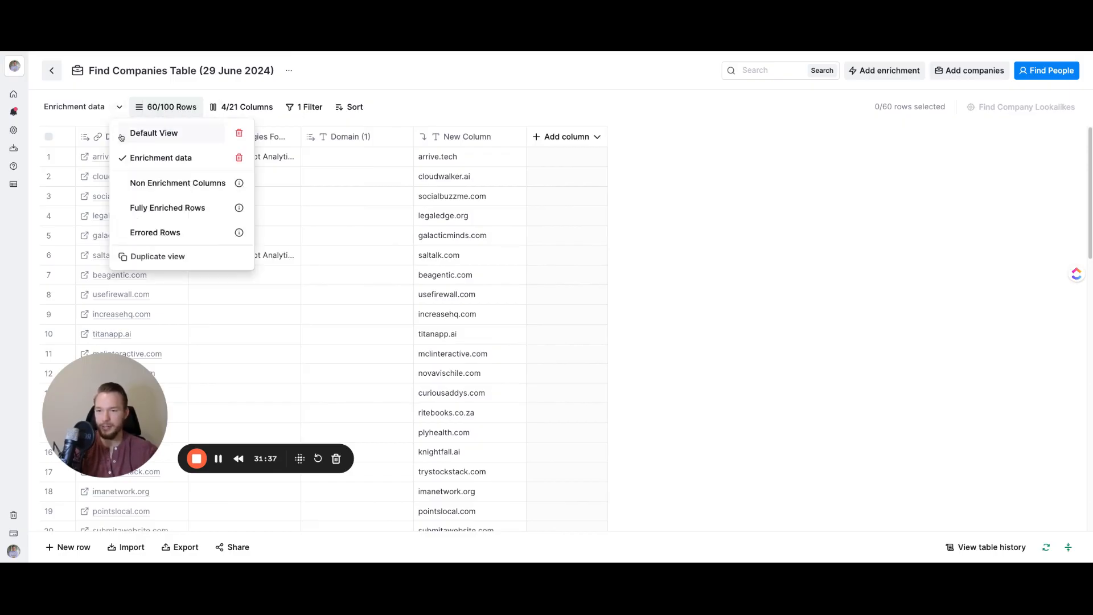
{"action": "left_click", "coordinate": [122, 135]}
{"action": "left_click", "coordinate": [108, 108]}
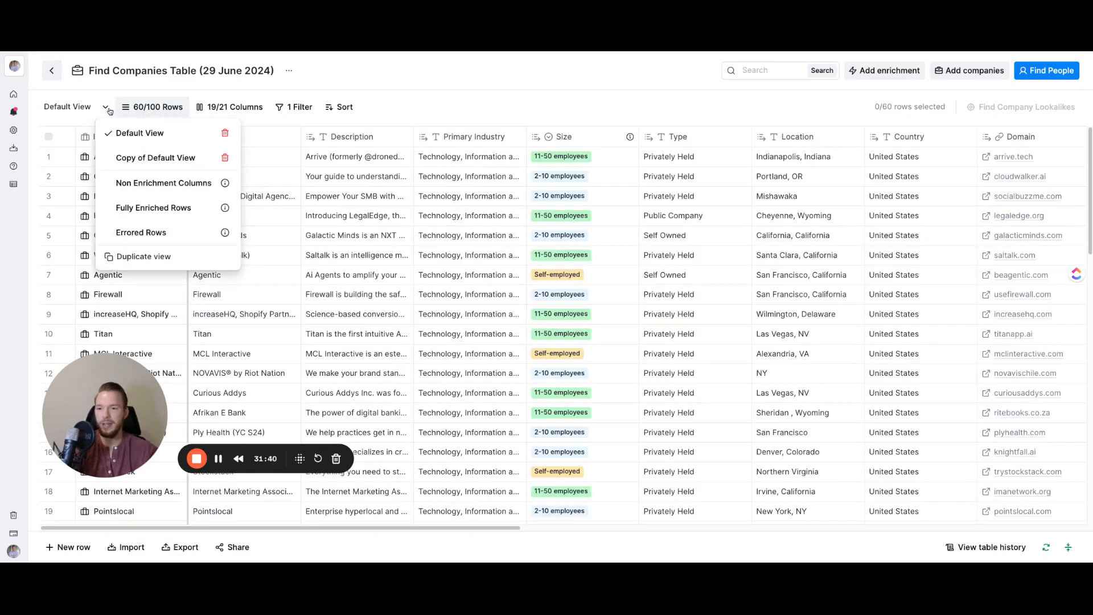
{"action": "left_click", "coordinate": [149, 160]}
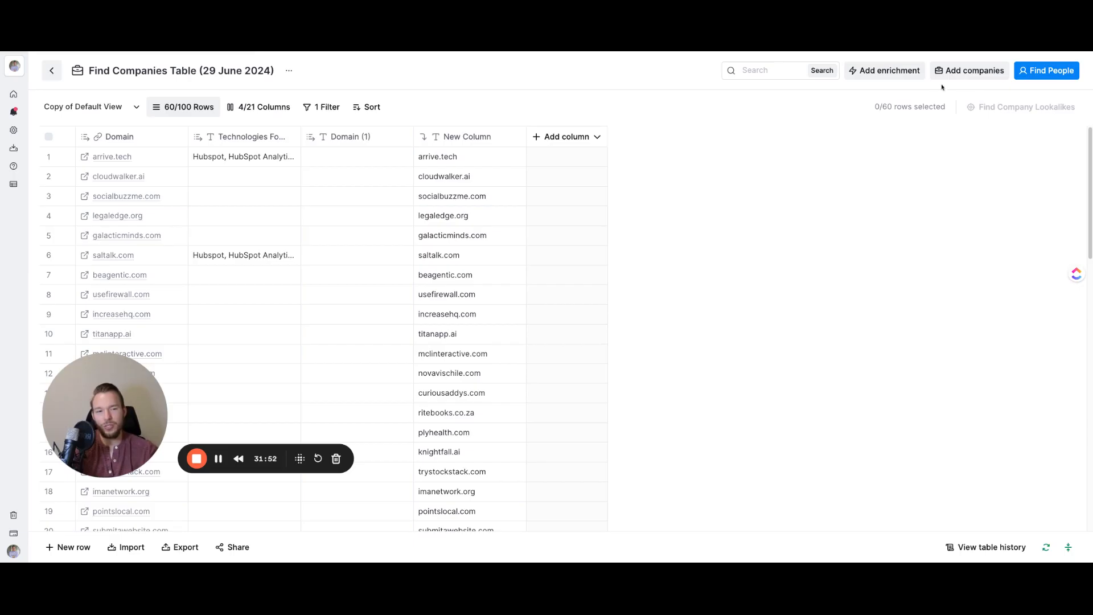
{"action": "left_click", "coordinate": [886, 69]}
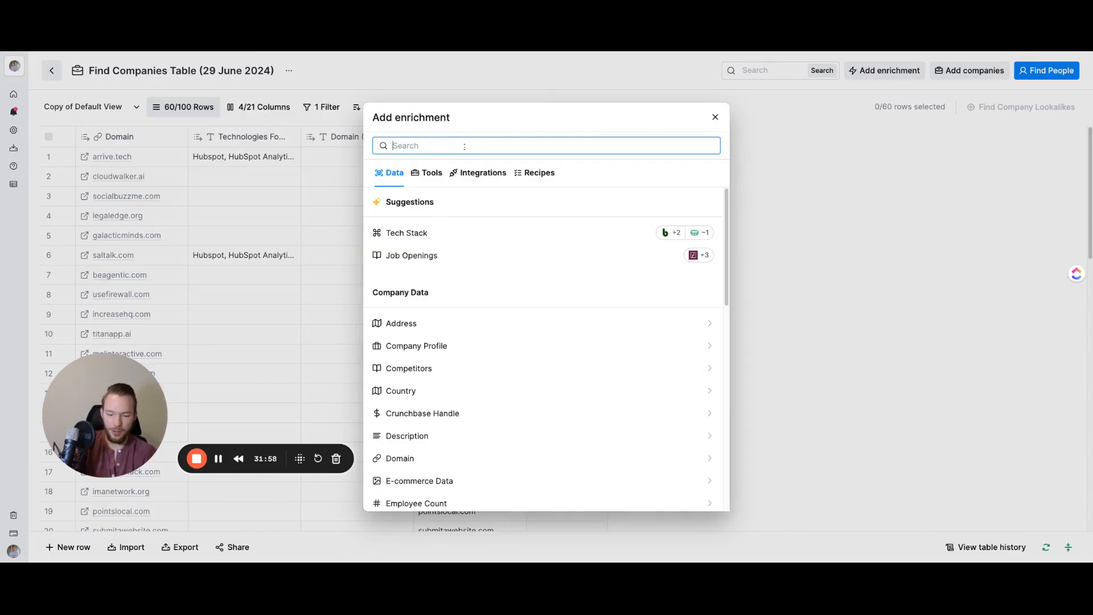
{"action": "type", "text": "write to"}
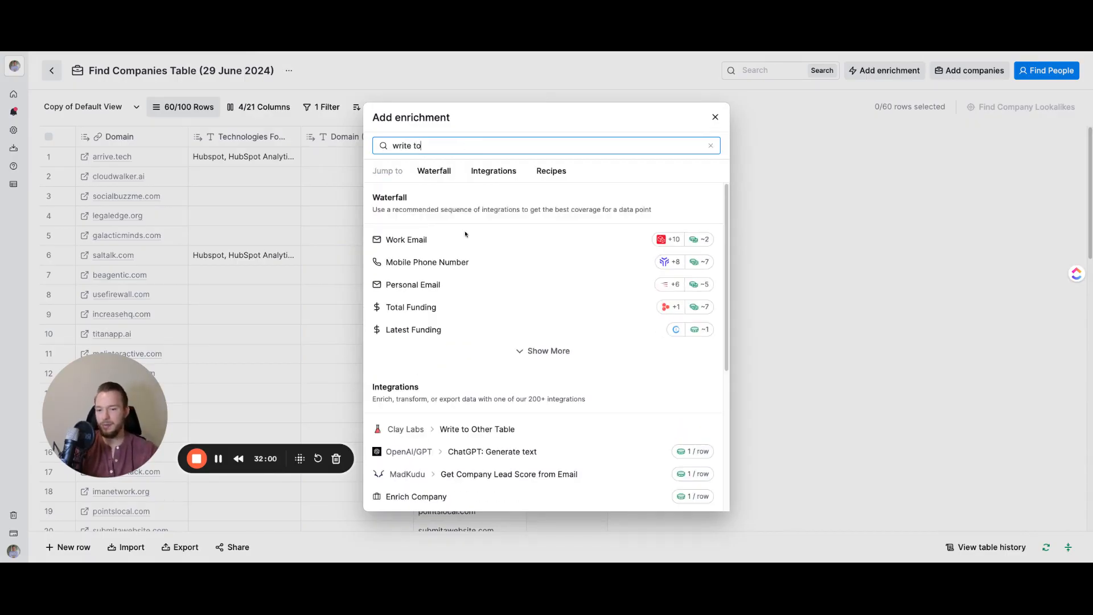
{"action": "left_click", "coordinate": [715, 117]}
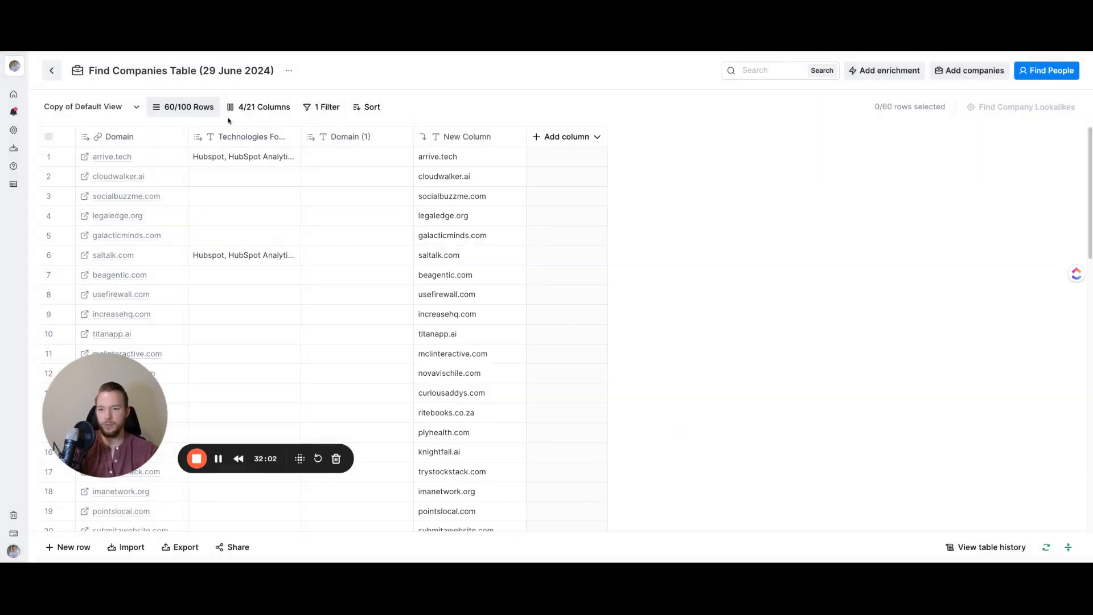
Switch the companies table to the Default View and bring its technology and enrichment columns into view.
{"action": "left_click", "coordinate": [135, 110]}
{"action": "left_click", "coordinate": [143, 132]}
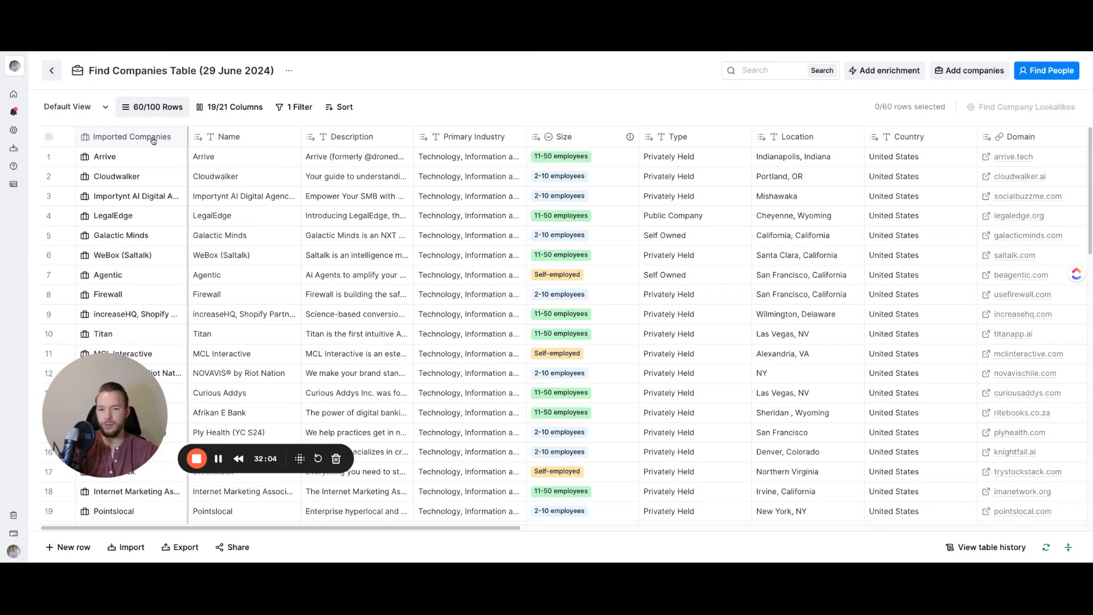
{"action": "left_click_drag", "start_coordinate": [456, 530], "coordinate": [873, 543]}
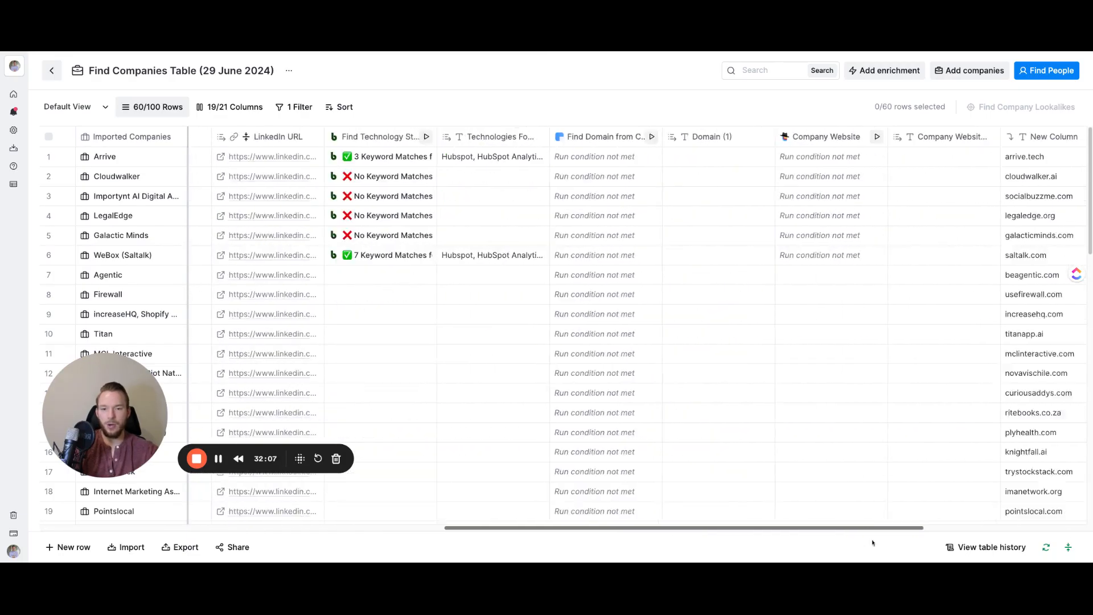
Examine the first three Hubspot matches in the Find Technology Stack cell details for WeBox (Saltalk).
{"action": "left_click", "coordinate": [338, 257]}
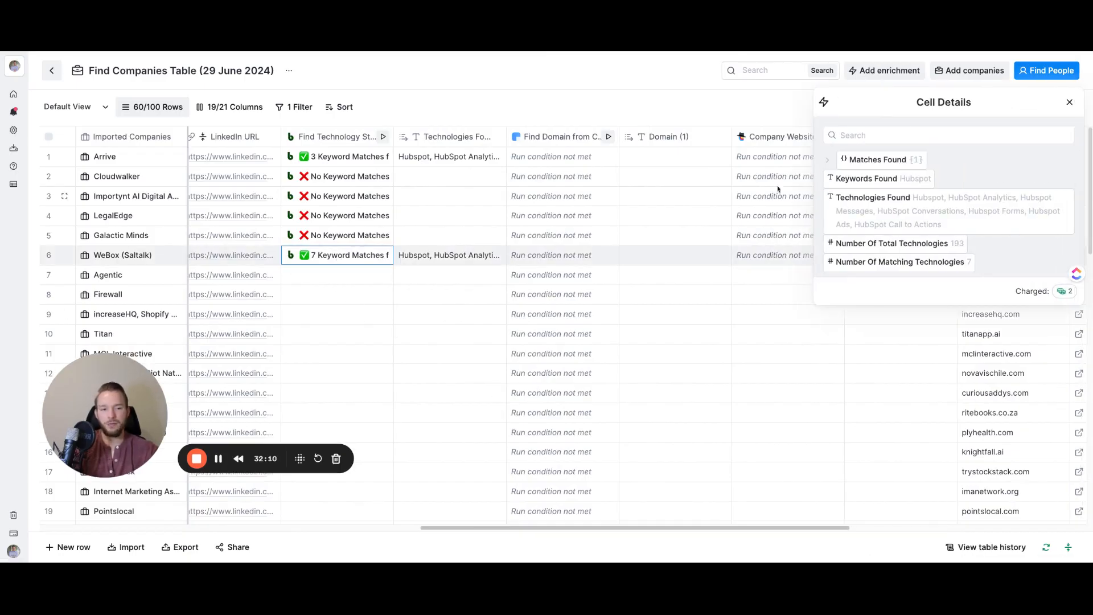
{"action": "left_click", "coordinate": [877, 160]}
{"action": "left_click", "coordinate": [874, 179]}
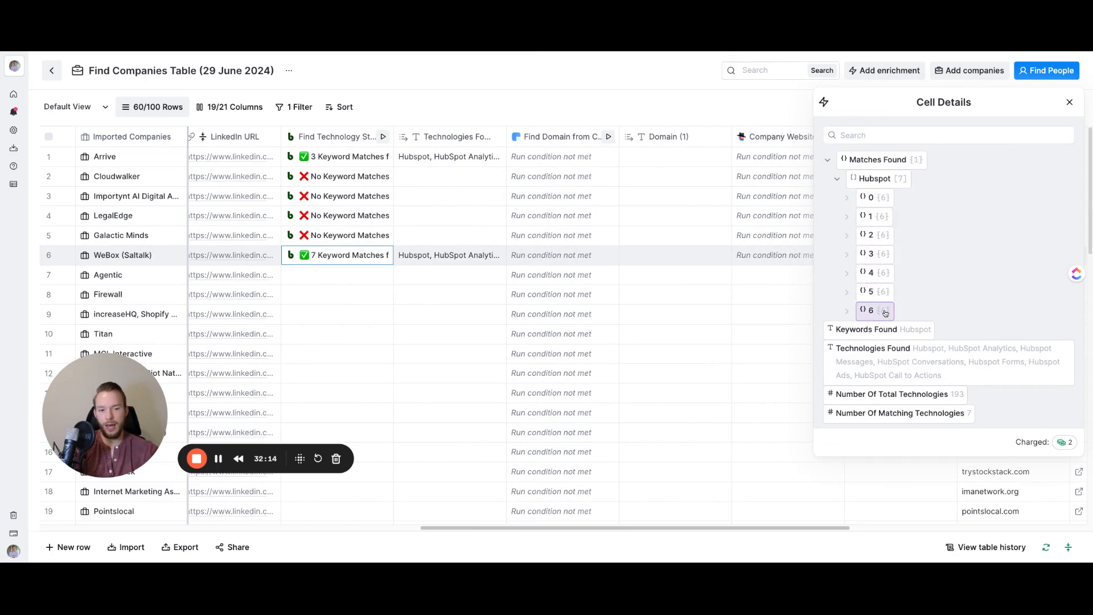
{"action": "left_click", "coordinate": [879, 199]}
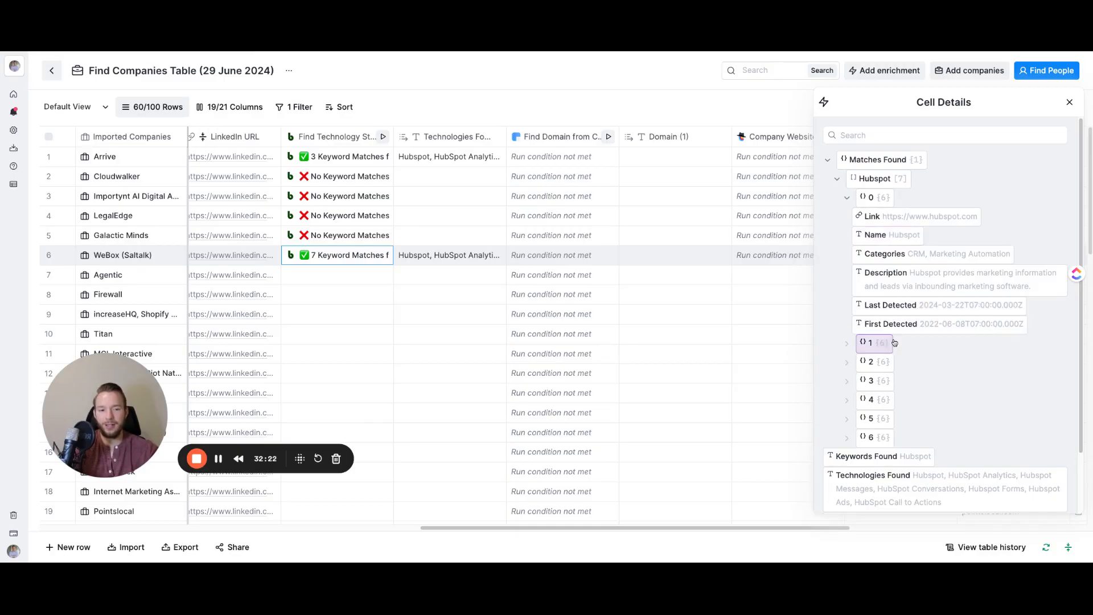
{"action": "left_click", "coordinate": [871, 342]}
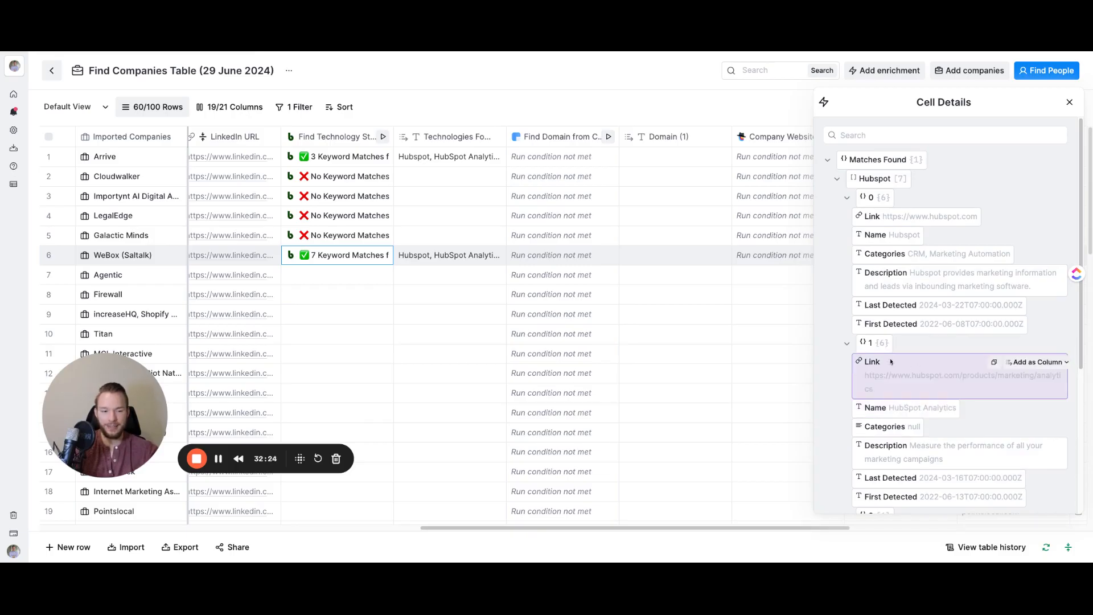
{"action": "scroll", "coordinate": [968, 398], "scroll_direction": "down", "scroll_amount": 4}
{"action": "left_click", "coordinate": [871, 294]}
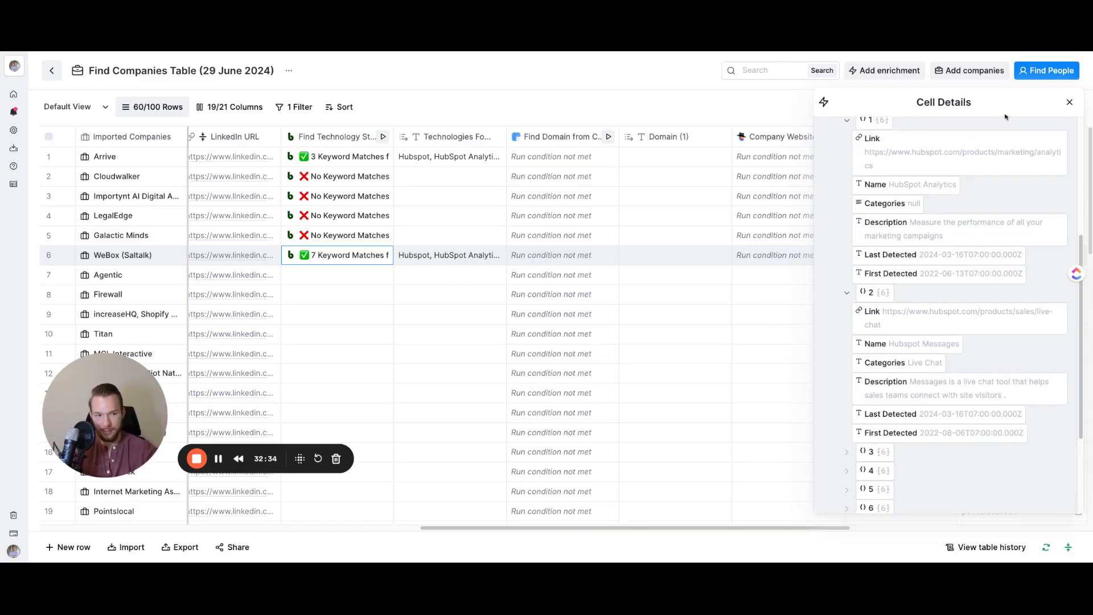
{"action": "left_click", "coordinate": [1068, 102]}
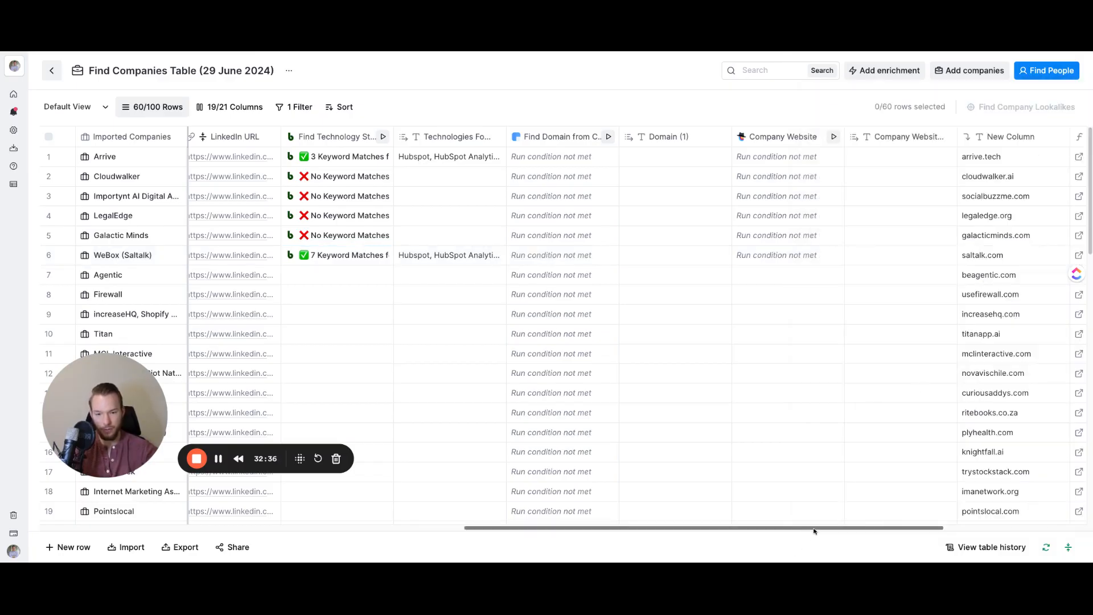
Find the Write to Other Table integration with the search "write to" and start adding it as an enrichment column.
{"action": "left_click_drag", "start_coordinate": [808, 528], "coordinate": [894, 525]}
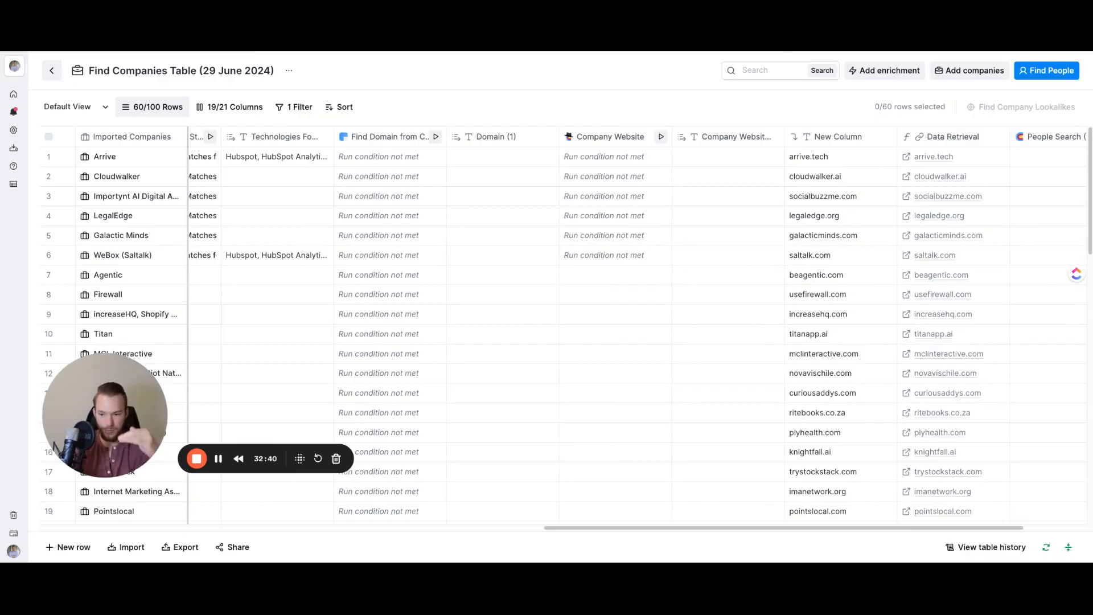
{"action": "left_click_drag", "start_coordinate": [899, 528], "coordinate": [961, 528]}
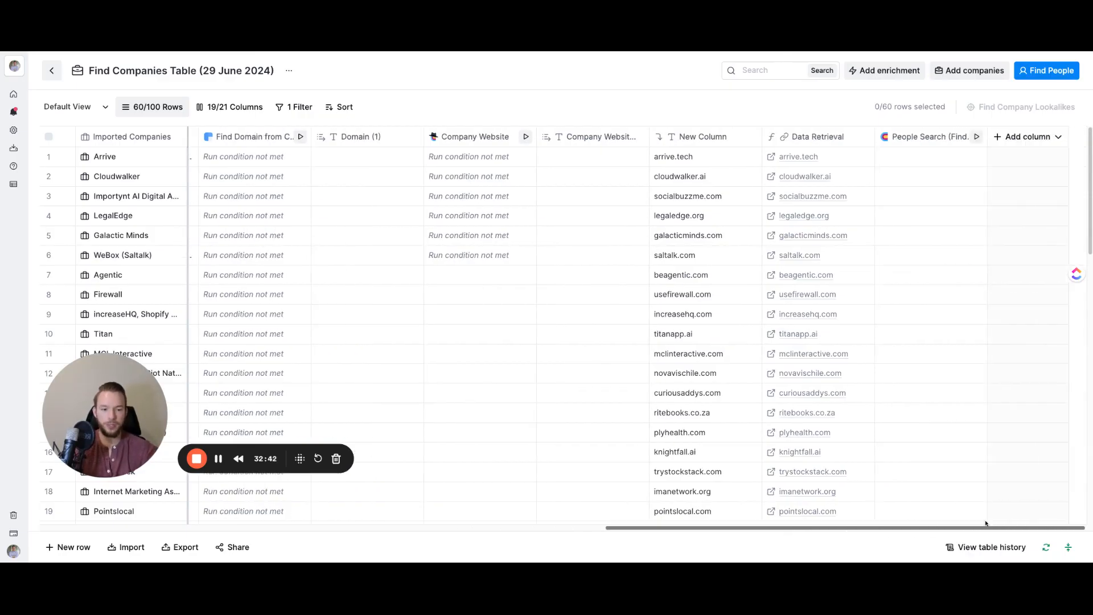
{"action": "left_click", "coordinate": [1005, 138]}
{"action": "left_click", "coordinate": [991, 183]}
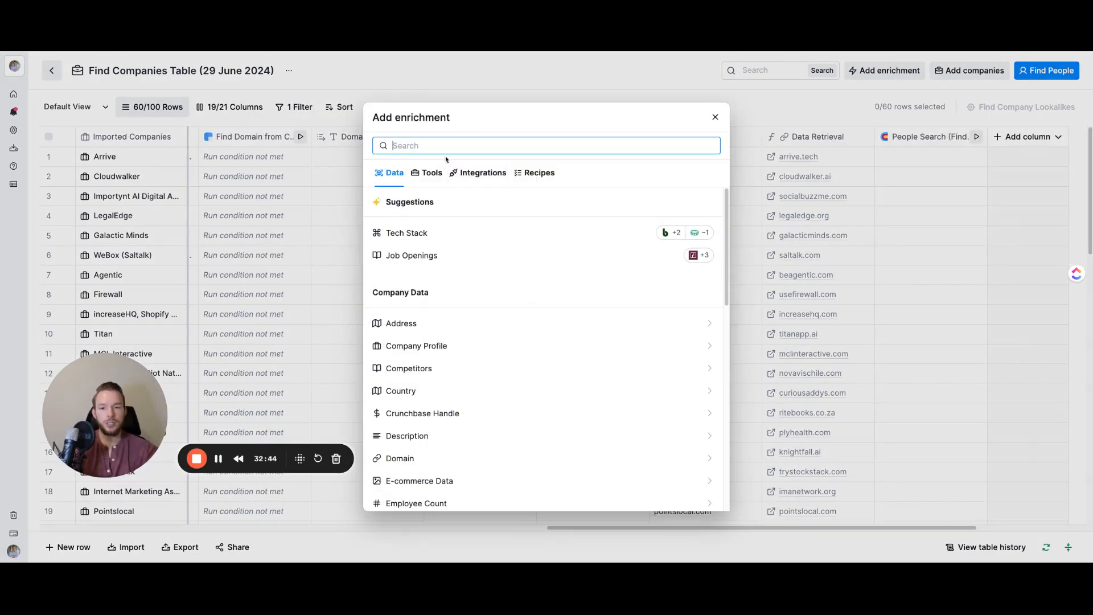
{"action": "type", "text": "write to"}
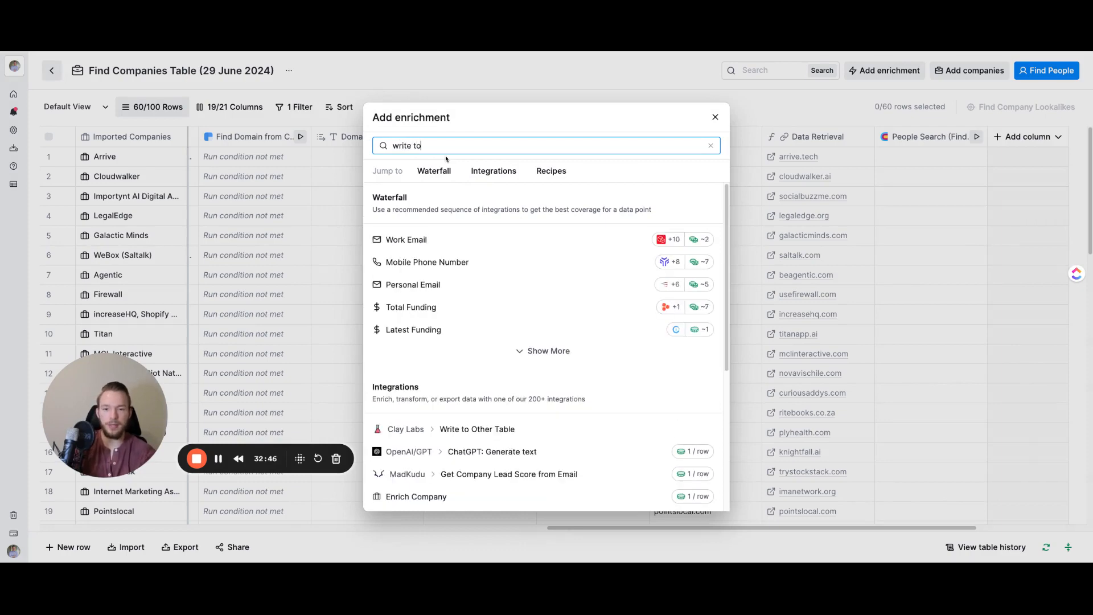
{"action": "left_click", "coordinate": [455, 429]}
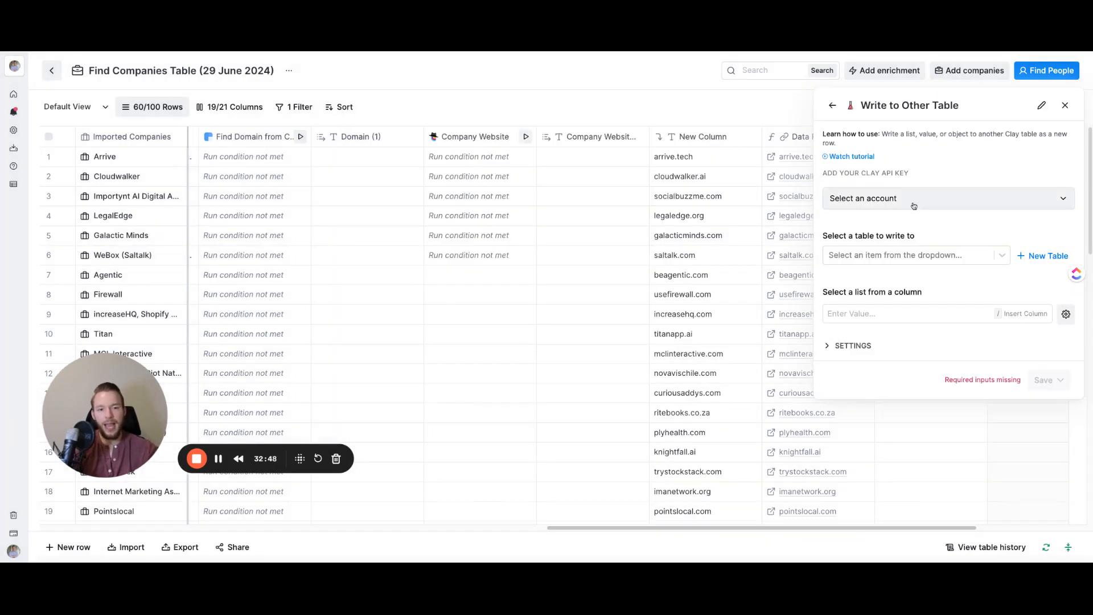
{"action": "left_click", "coordinate": [884, 199]}
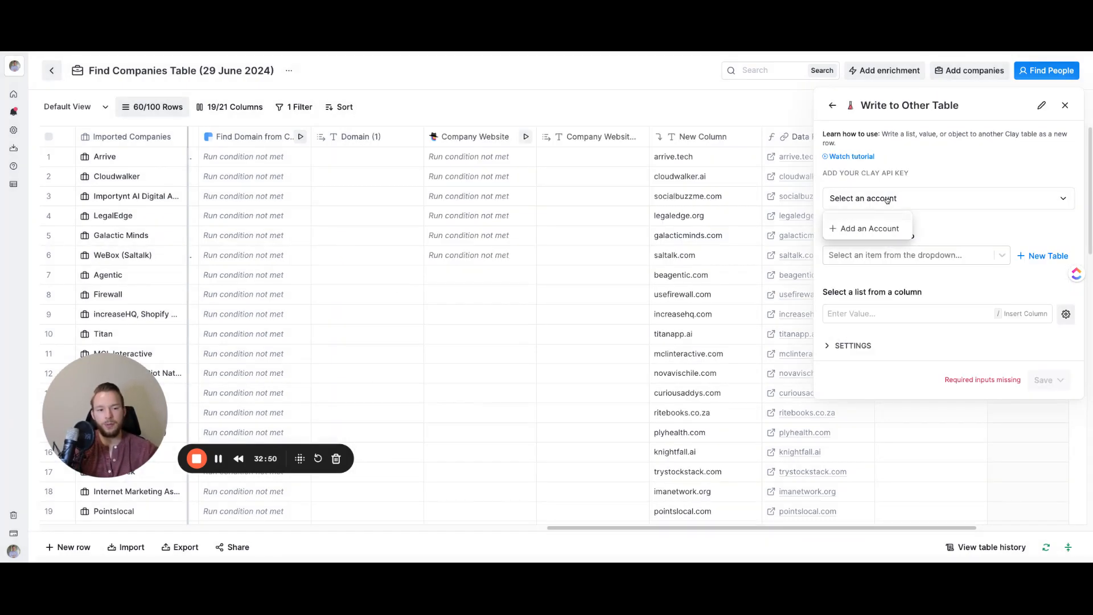
{"action": "left_click", "coordinate": [874, 228]}
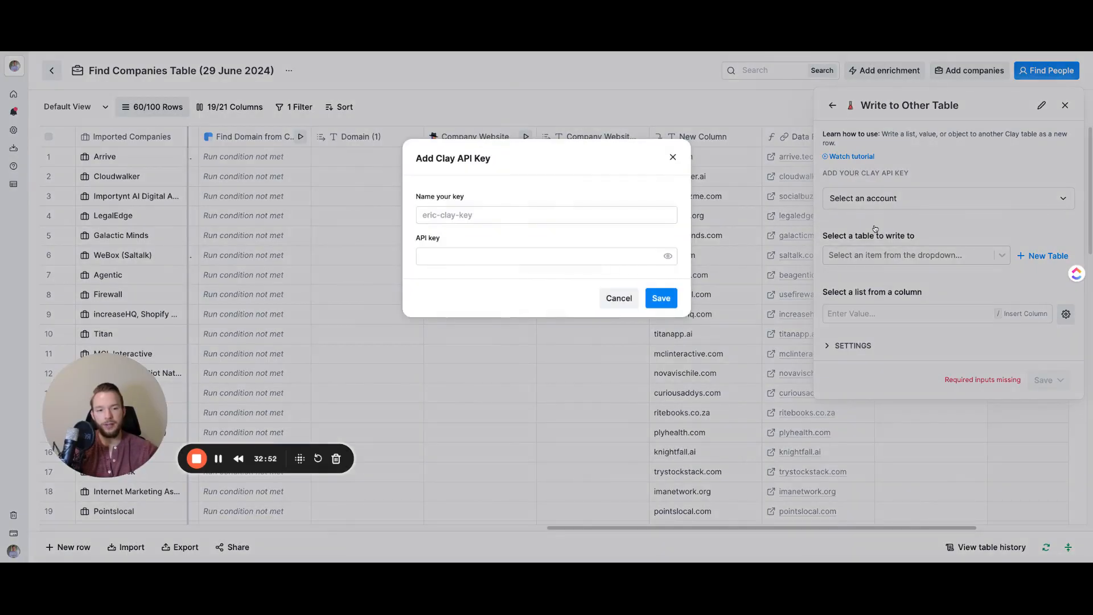
{"action": "left_click", "coordinate": [495, 256]}
{"action": "left_click", "coordinate": [673, 157]}
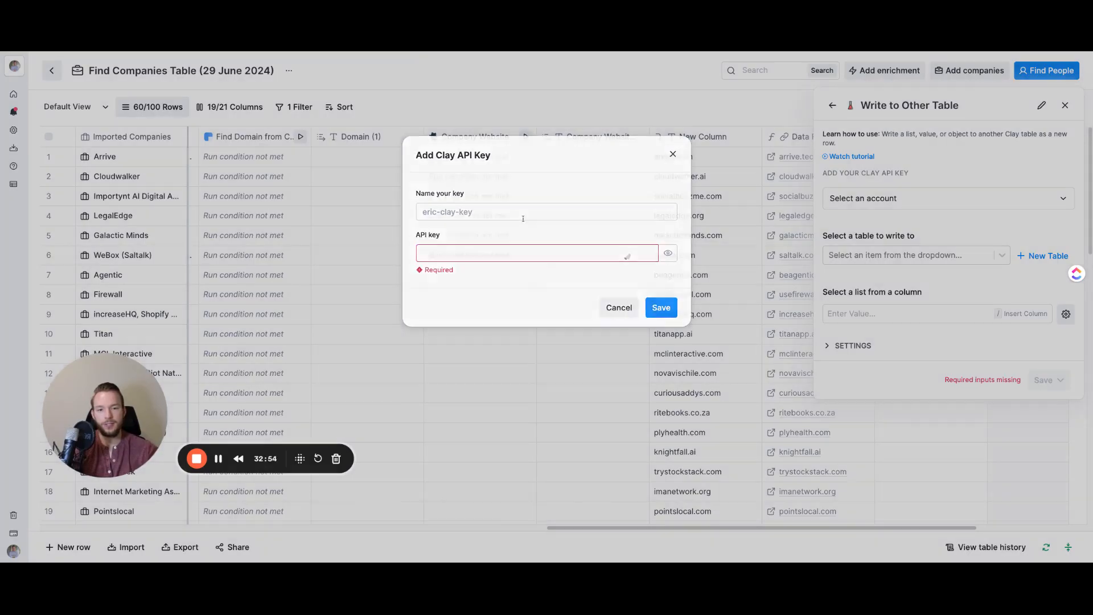
Copy the Clay API key from the account's API key dialog.
{"action": "mouse_move", "coordinate": [24, 535]}
{"action": "left_click", "coordinate": [48, 549]}
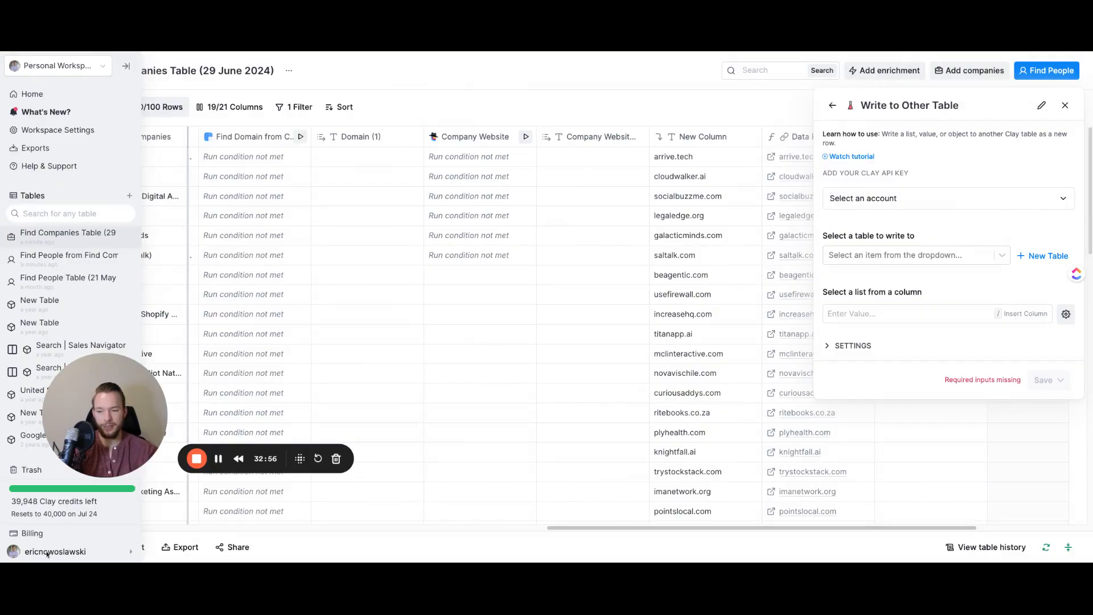
{"action": "left_click", "coordinate": [174, 529]}
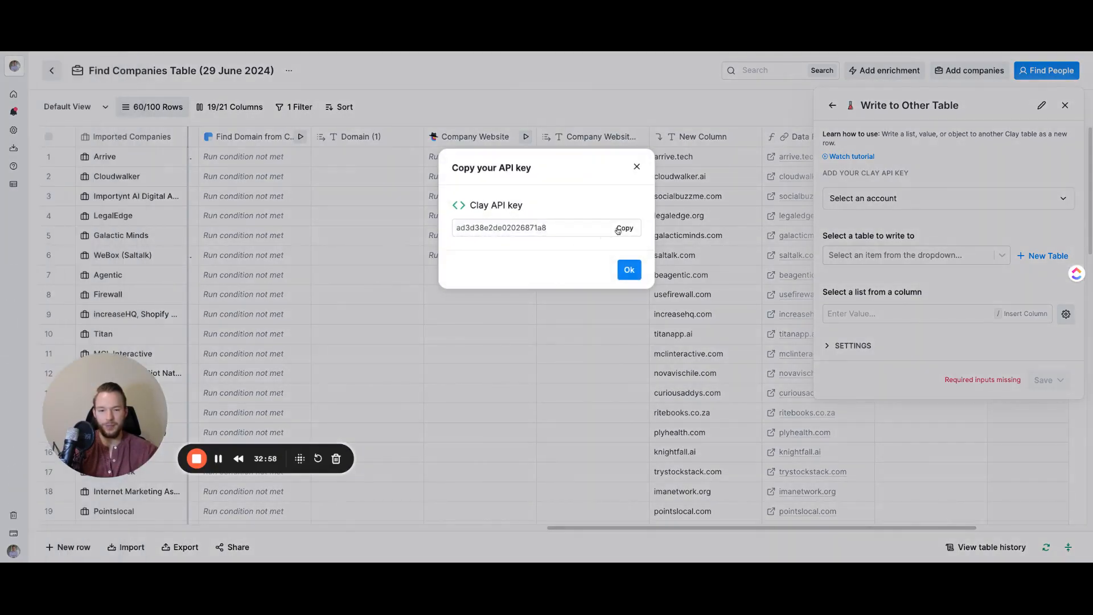
{"action": "left_click", "coordinate": [620, 228]}
{"action": "left_click", "coordinate": [637, 166]}
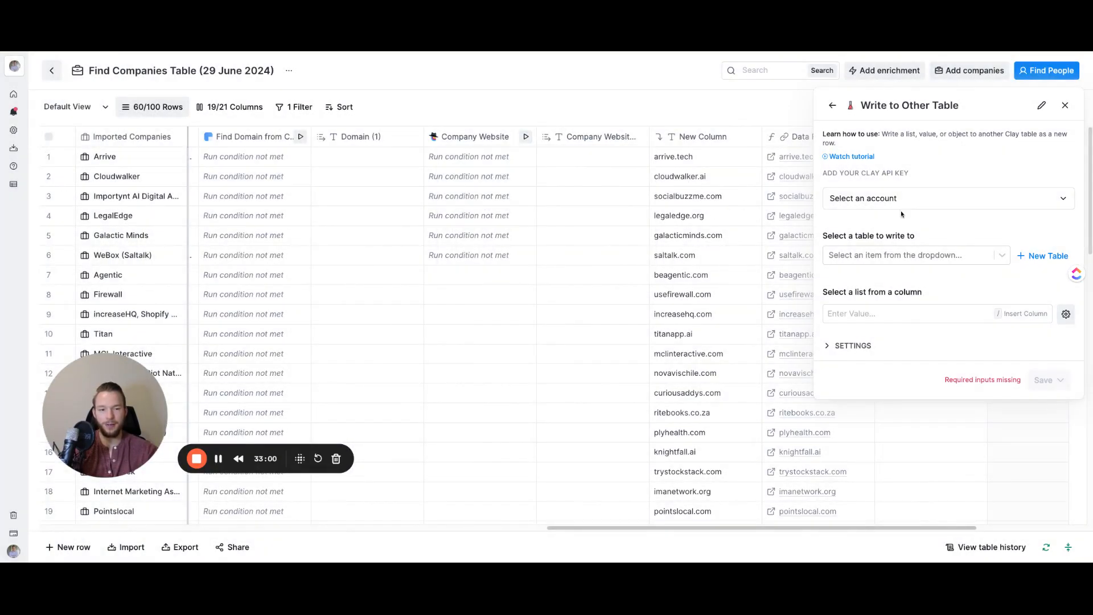
Add a Clay account to the Write to Other Table enrichment by pasting the API key and saving it.
{"action": "left_click", "coordinate": [861, 198]}
{"action": "left_click", "coordinate": [861, 227]}
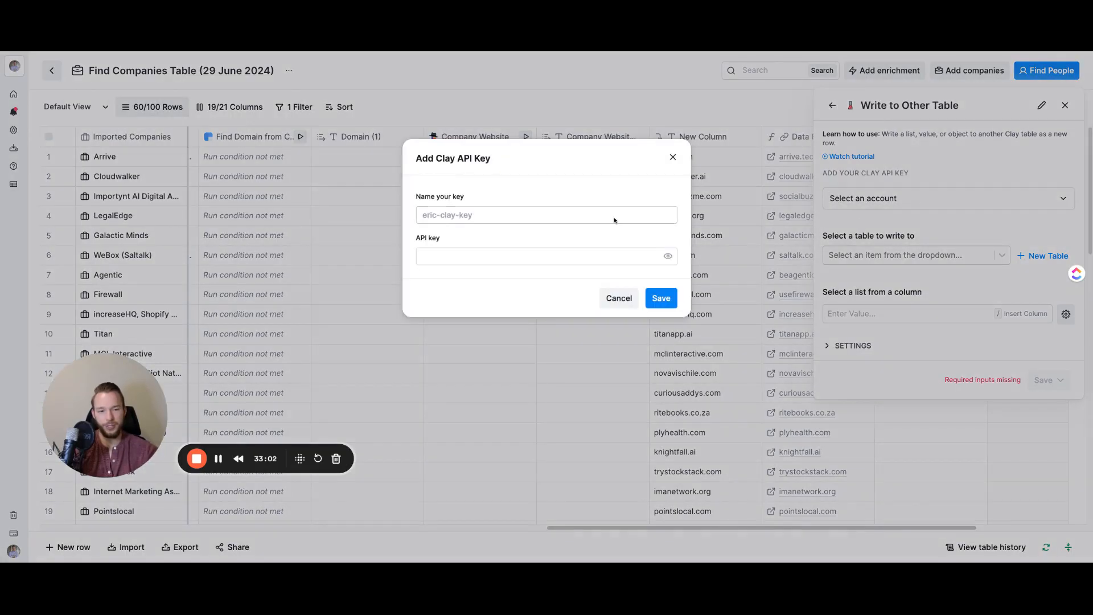
{"action": "left_click", "coordinate": [428, 257]}
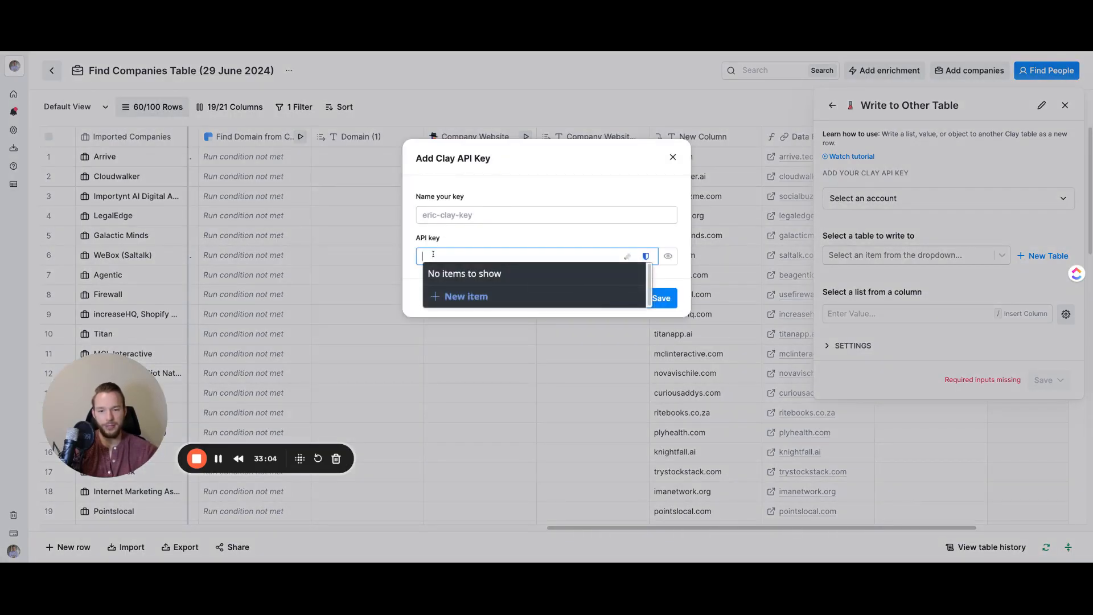
{"action": "key", "text": "ctrl+v"}
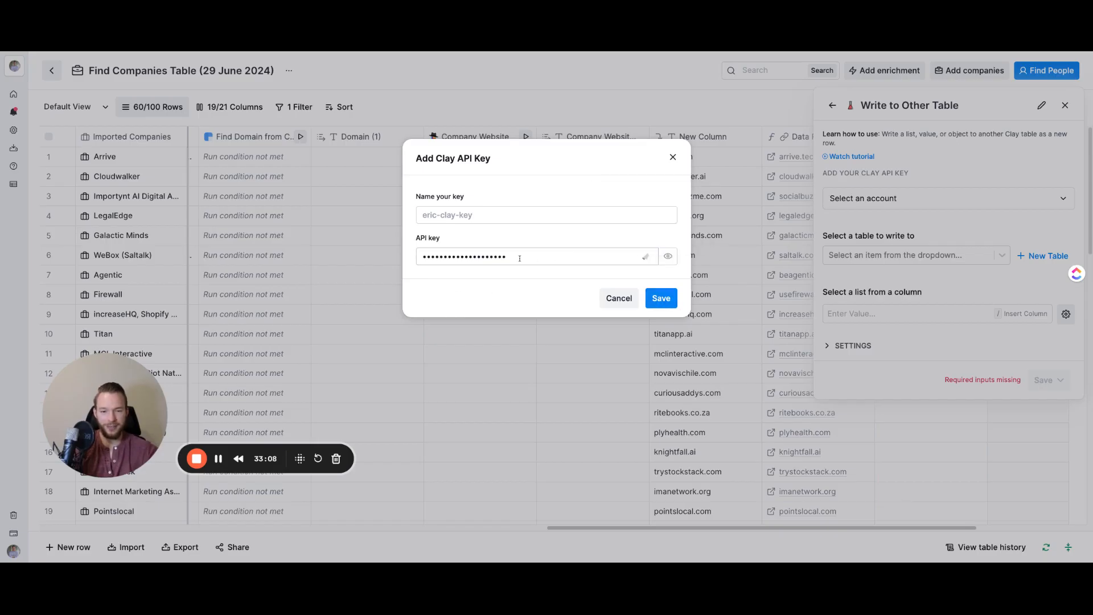
{"action": "left_click", "coordinate": [661, 299]}
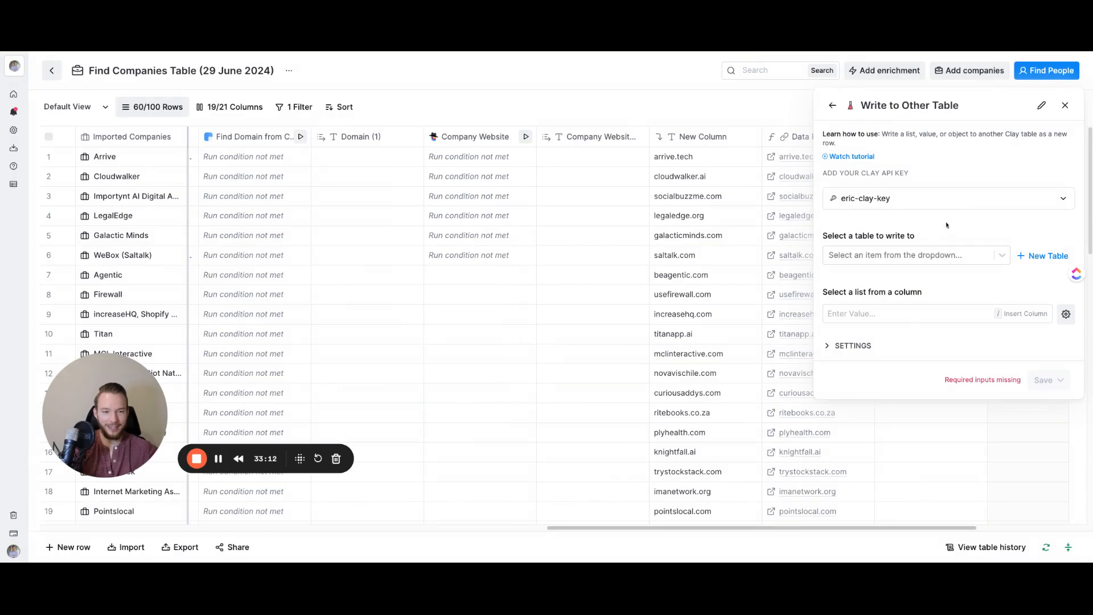
Create a new table to write to and try all matchesFound items from Find Technology Stack as the source list.
{"action": "left_click", "coordinate": [875, 258]}
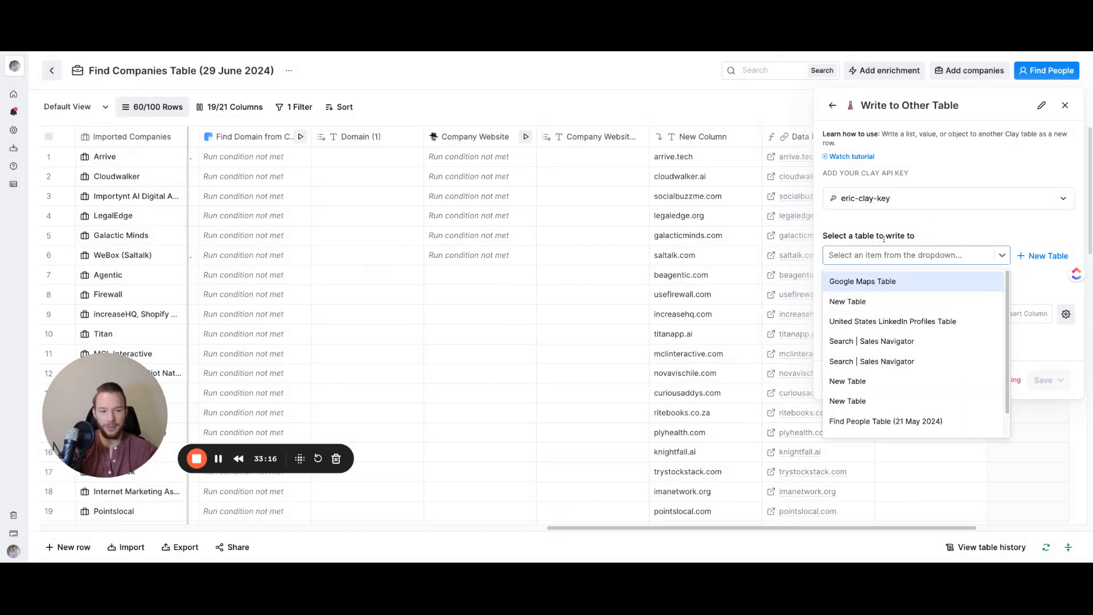
{"action": "left_click", "coordinate": [1048, 256]}
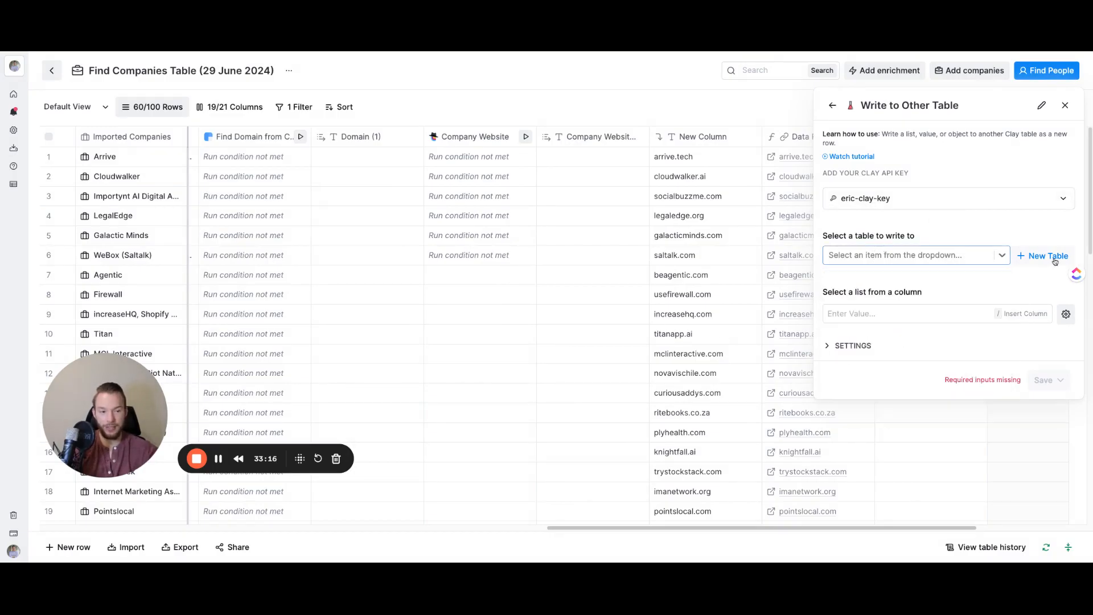
{"action": "left_click", "coordinate": [852, 315]}
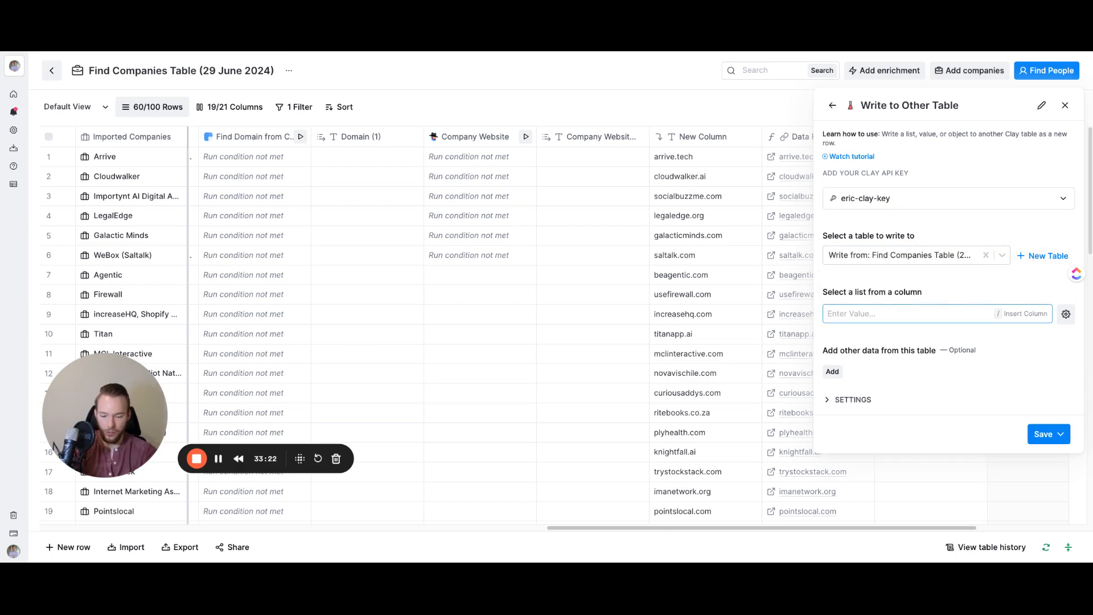
{"action": "type", "text": "/"}
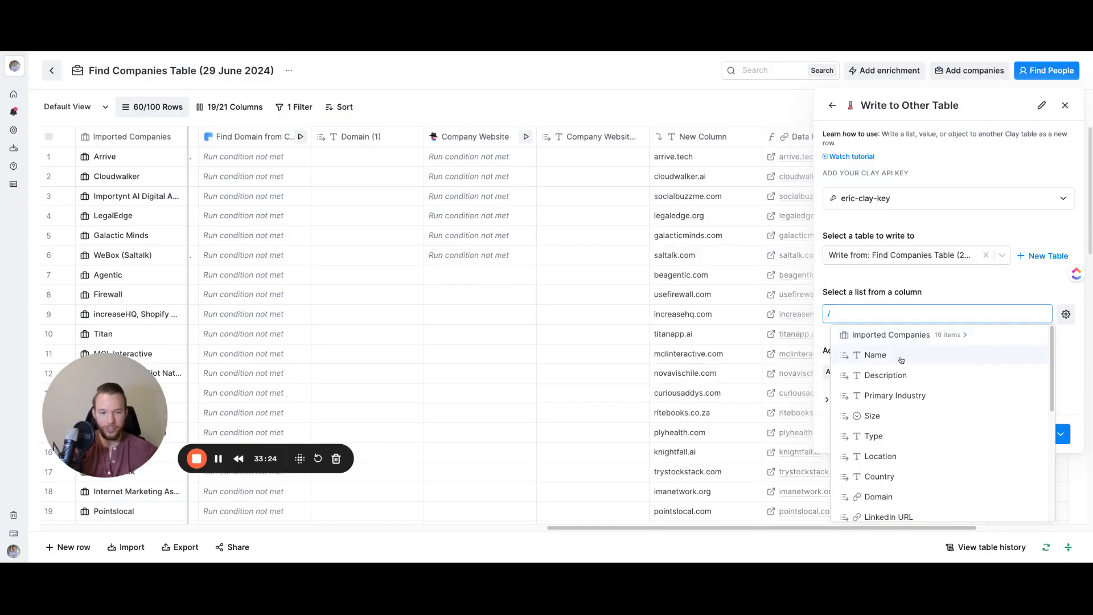
{"action": "scroll", "coordinate": [901, 360], "scroll_direction": "down", "scroll_amount": 5}
{"action": "left_click", "coordinate": [894, 340]}
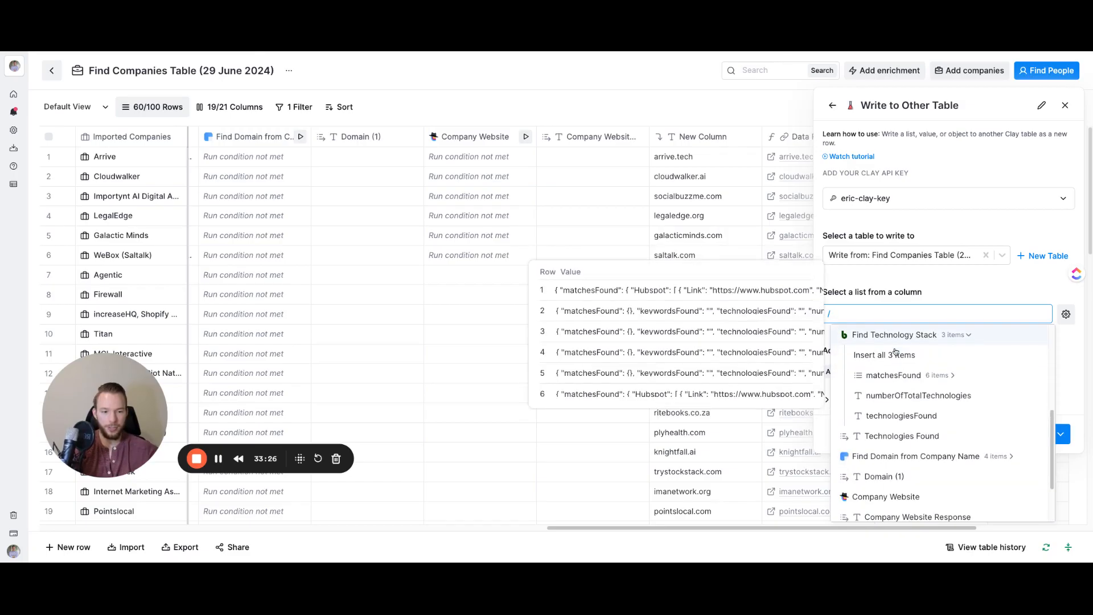
{"action": "left_click", "coordinate": [893, 374]}
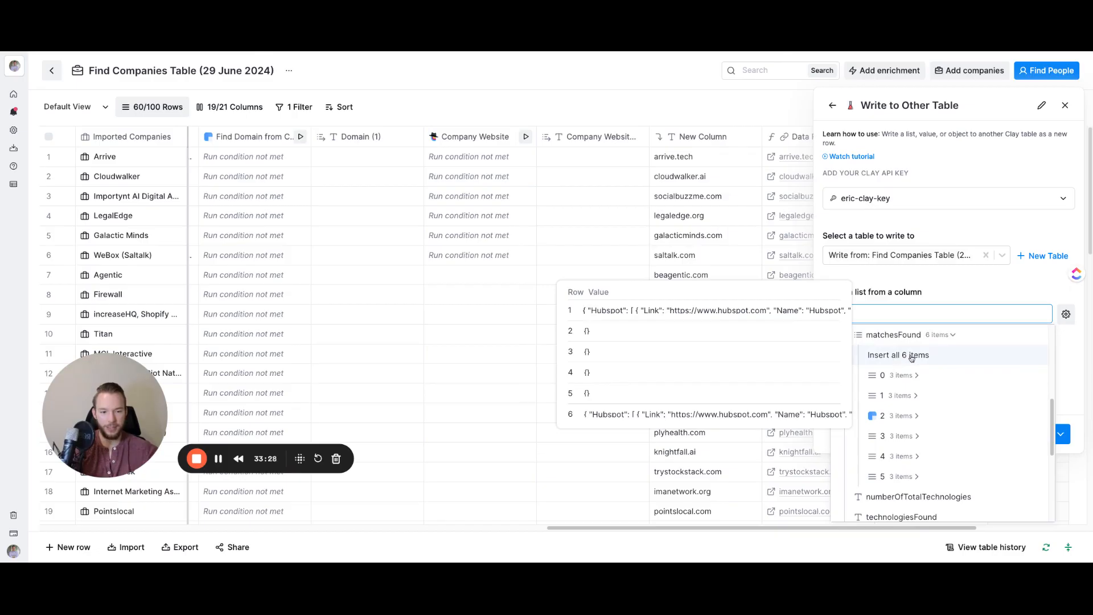
{"action": "left_click", "coordinate": [911, 357]}
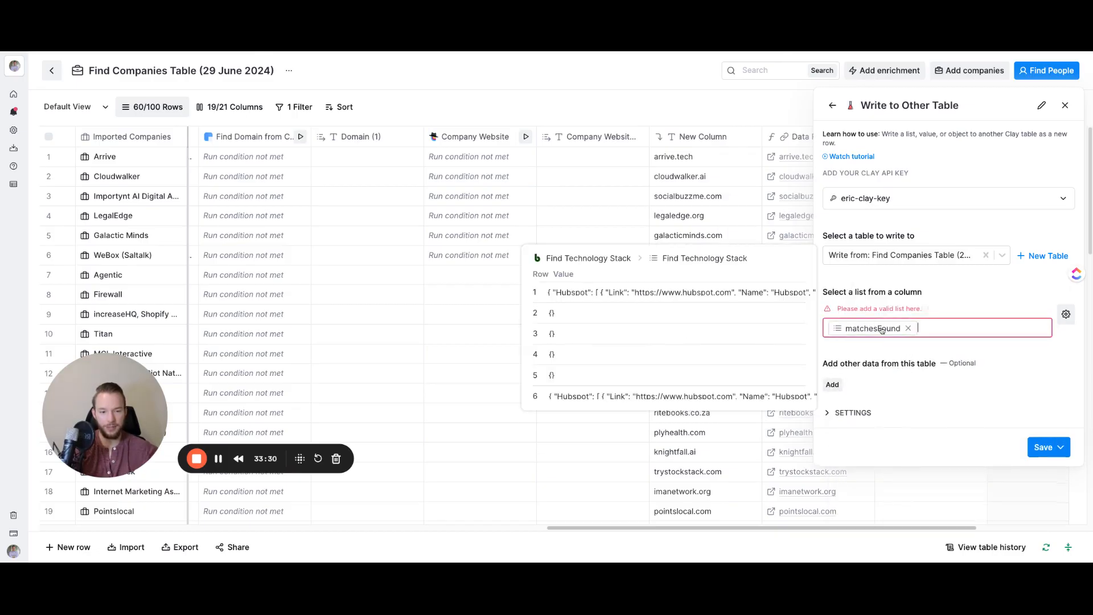
{"action": "left_click", "coordinate": [909, 329]}
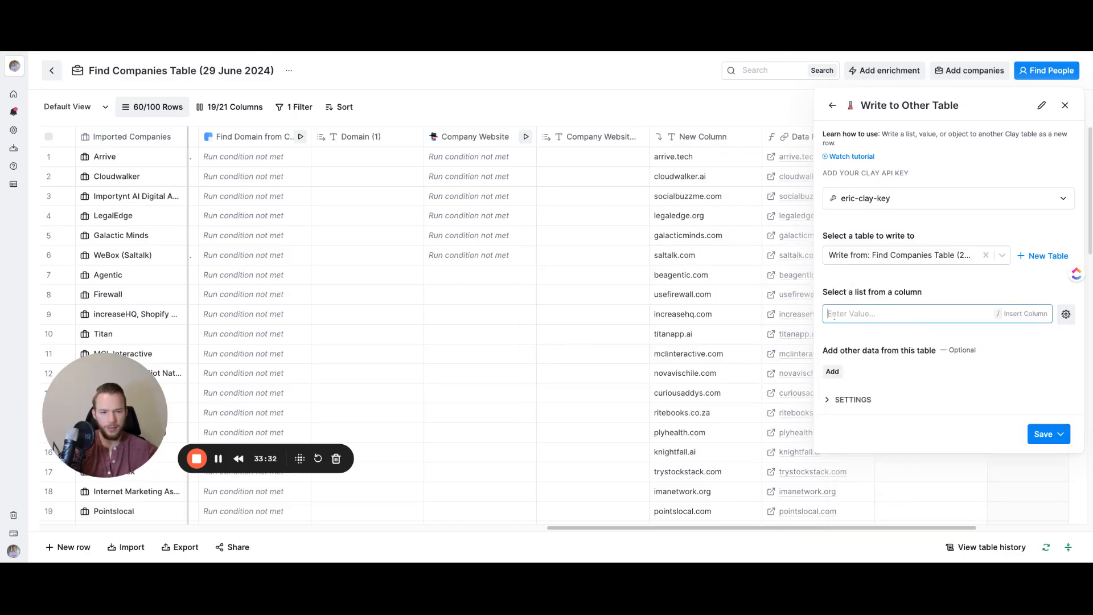
Insert all matchesFound items from Find Technology Stack as the list again and preview their values per row.
{"action": "type", "text": "/"}
{"action": "scroll", "coordinate": [955, 461], "scroll_direction": "down", "scroll_amount": 10}
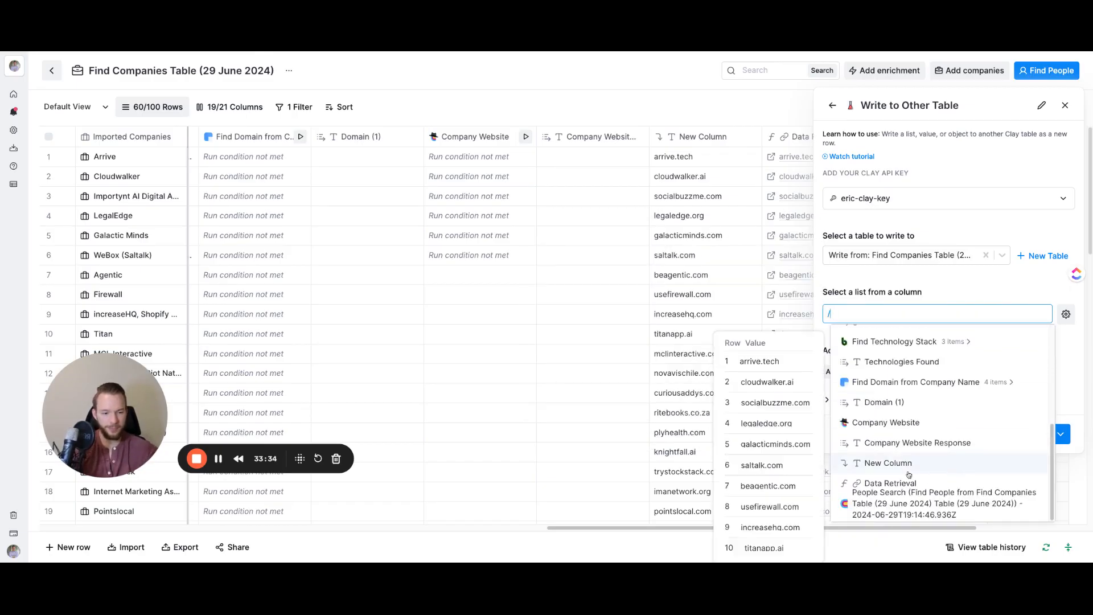
{"action": "left_click", "coordinate": [880, 342]}
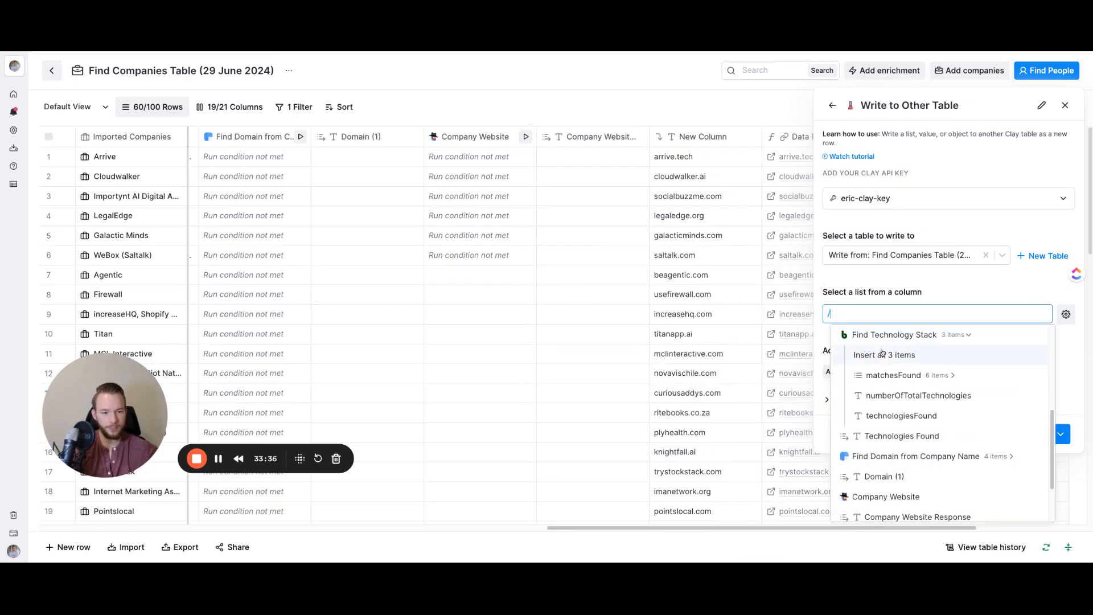
{"action": "left_click", "coordinate": [889, 373]}
{"action": "left_click", "coordinate": [892, 371]}
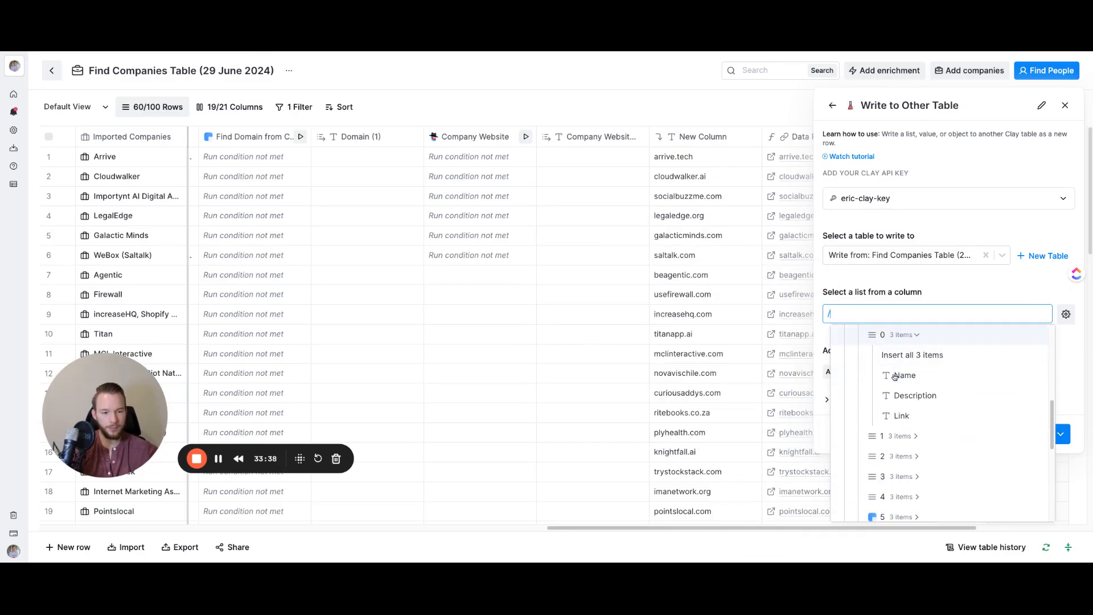
{"action": "scroll", "coordinate": [896, 365], "scroll_direction": "up", "scroll_amount": 2}
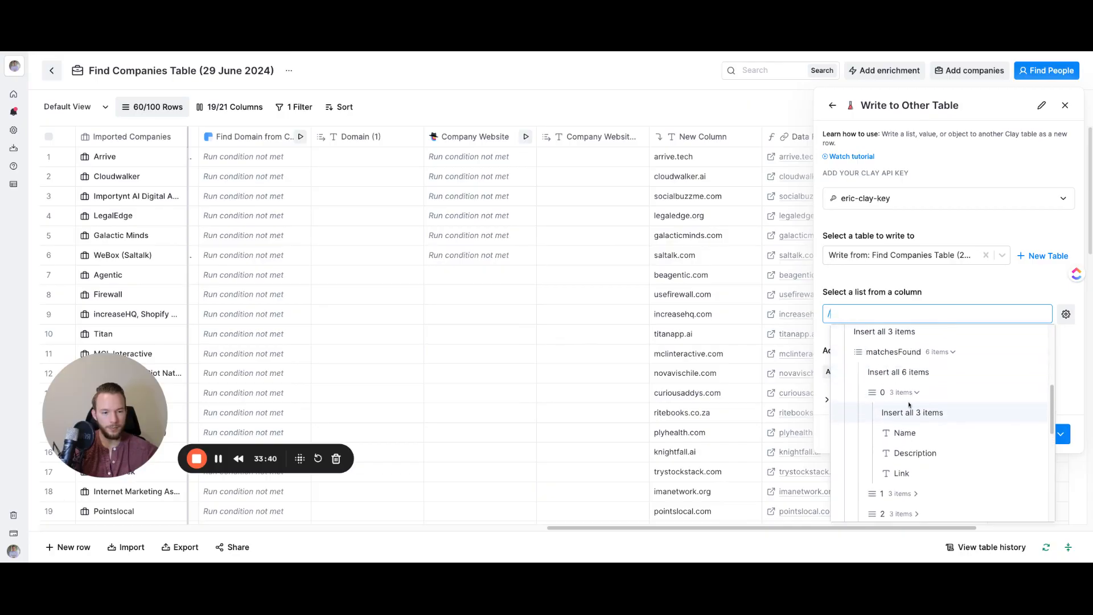
{"action": "left_click", "coordinate": [900, 372]}
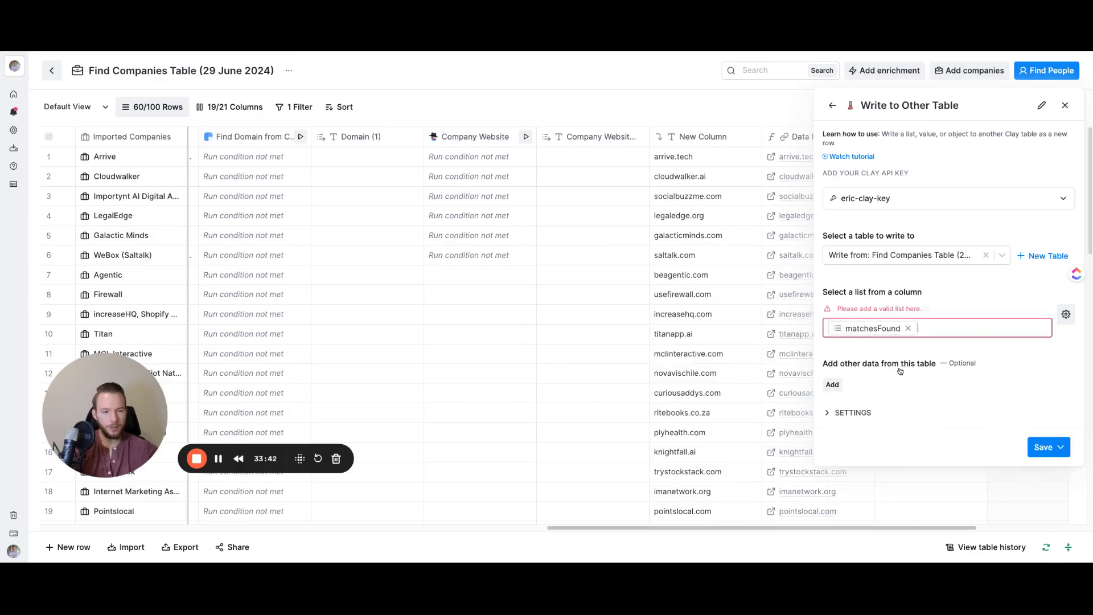
{"action": "mouse_move", "coordinate": [906, 325]}
{"action": "mouse_move", "coordinate": [880, 330]}
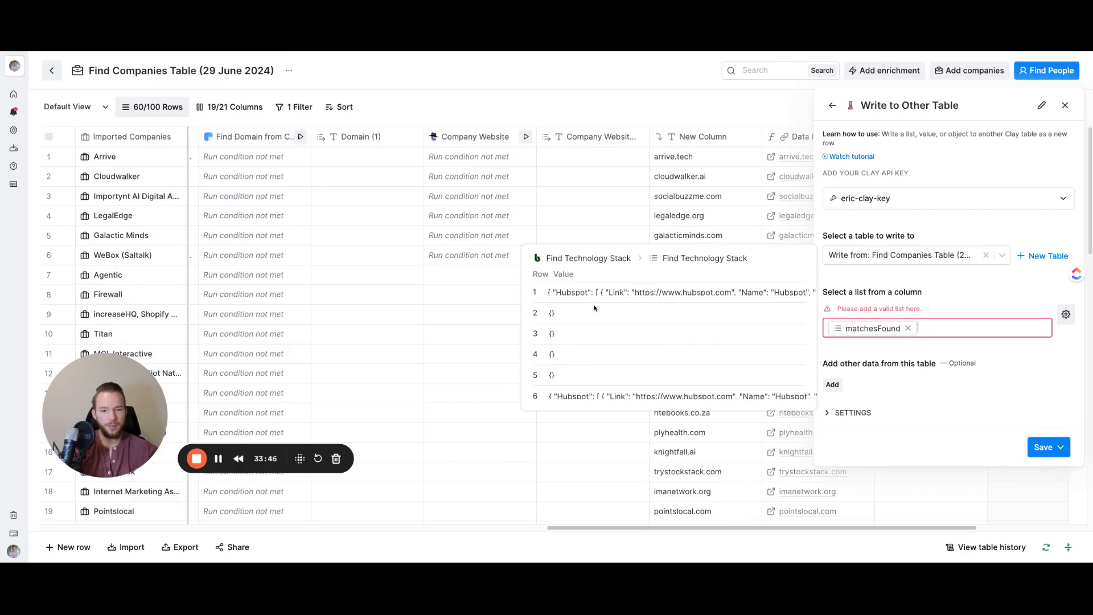
Add an empty mapping for other data from this table, and close the Write to Other Table setup without saving.
{"action": "left_click", "coordinate": [832, 384]}
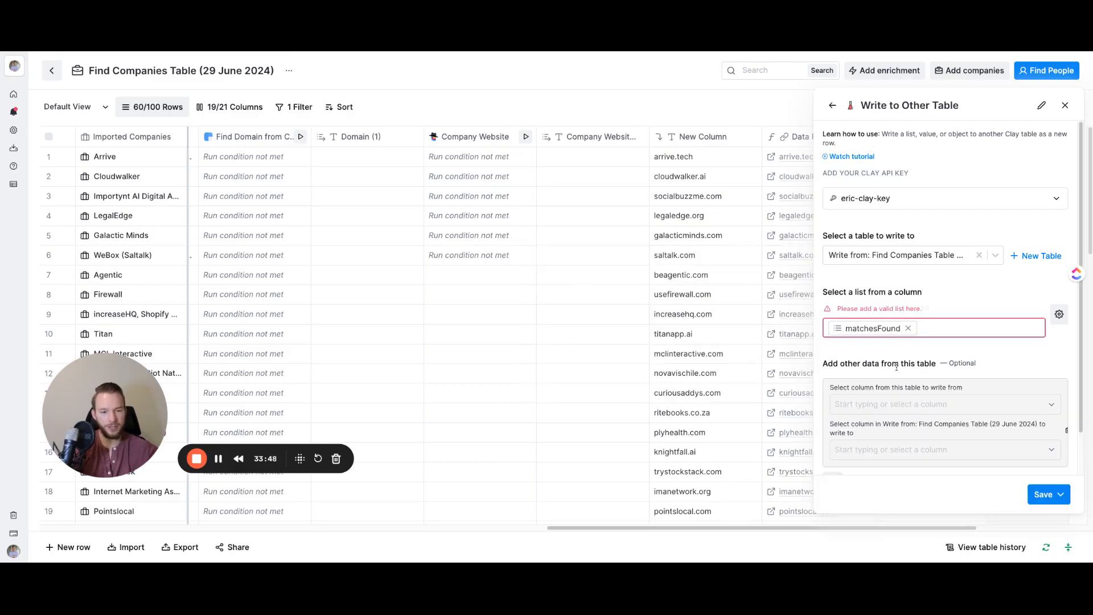
{"action": "scroll", "coordinate": [880, 364], "scroll_direction": "down", "scroll_amount": 1}
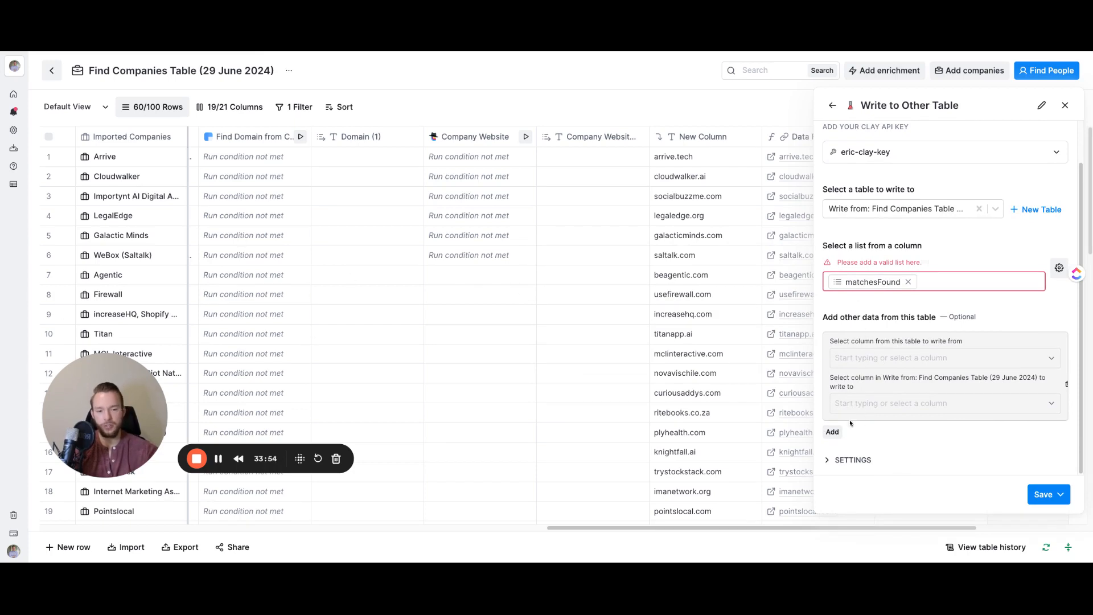
{"action": "left_click", "coordinate": [1065, 107]}
{"action": "left_click", "coordinate": [477, 339]}
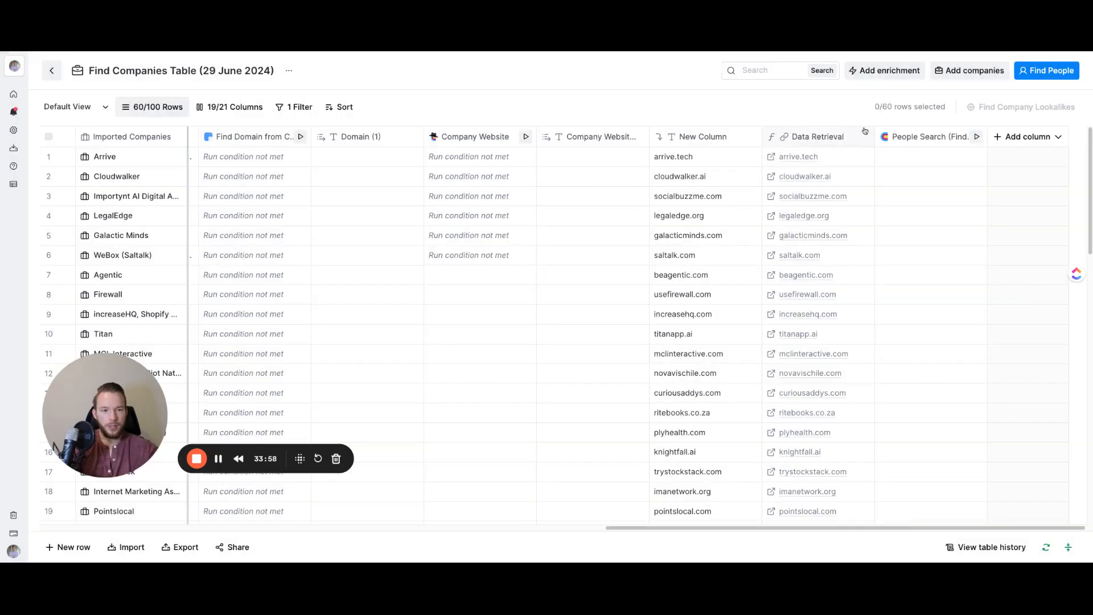
Look through the enrichments offered by the Clay integration, and close the list without adding one.
{"action": "left_click", "coordinate": [916, 70]}
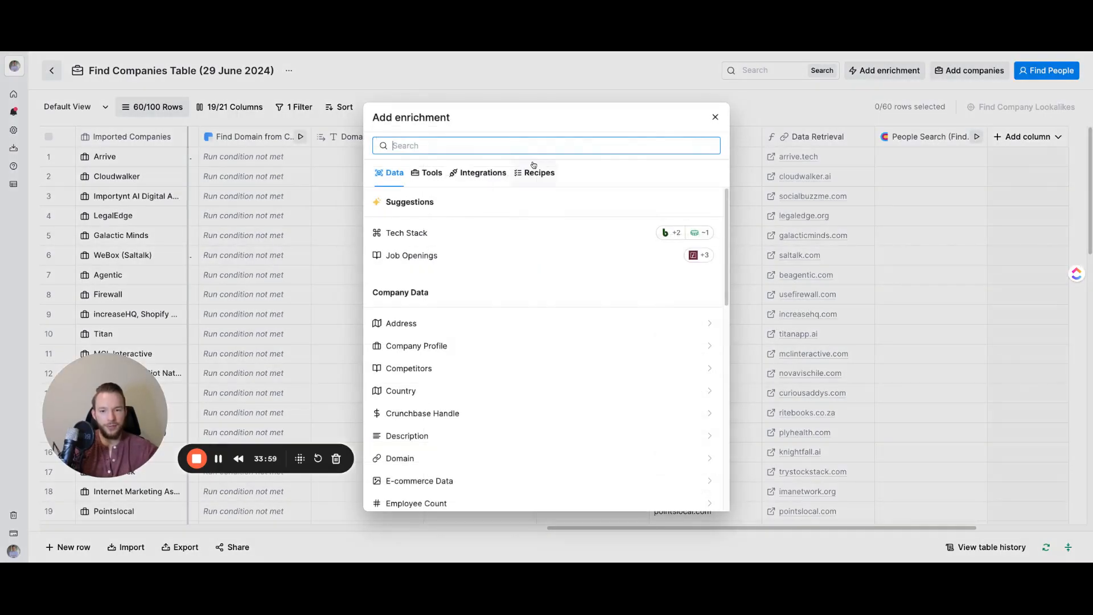
{"action": "left_click", "coordinate": [476, 173]}
{"action": "scroll", "coordinate": [455, 392], "scroll_direction": "down", "scroll_amount": 1}
{"action": "scroll", "coordinate": [449, 381], "scroll_direction": "down", "scroll_amount": 1}
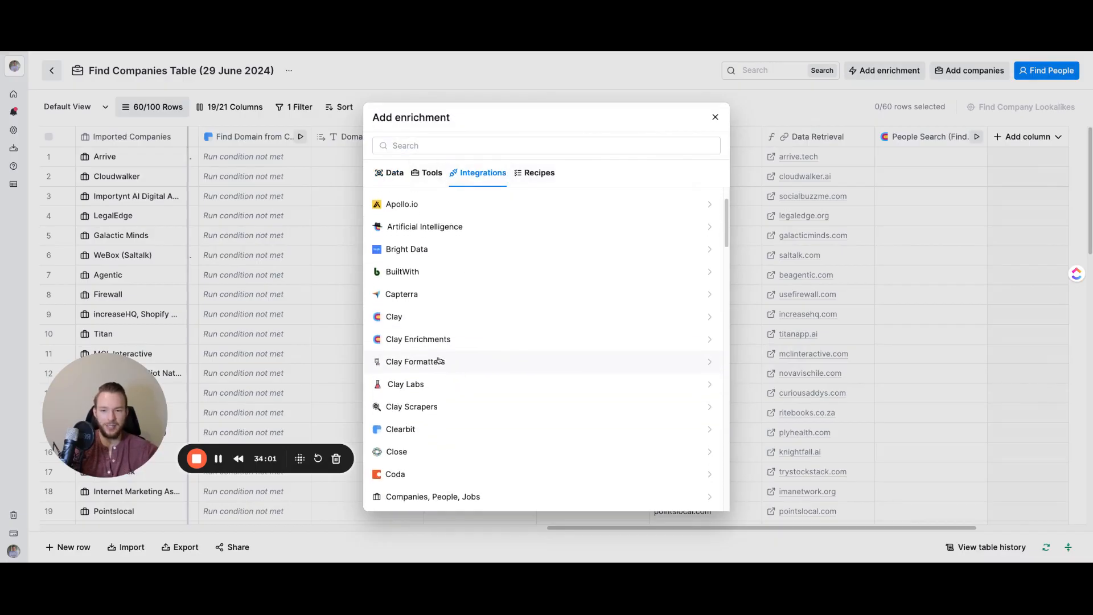
{"action": "left_click", "coordinate": [415, 318]}
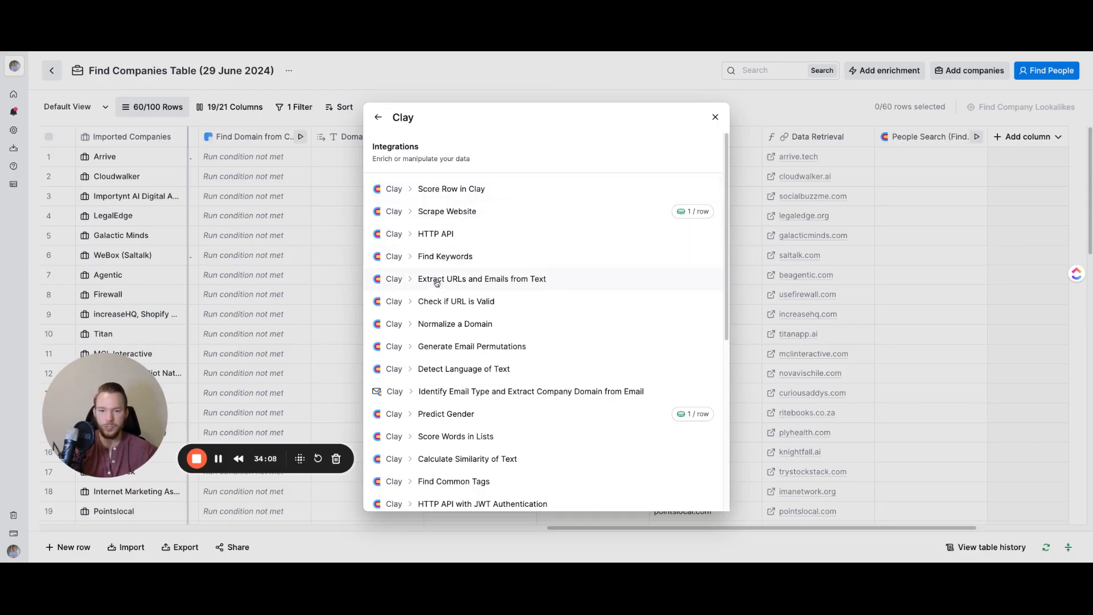
{"action": "scroll", "coordinate": [507, 298], "scroll_direction": "down", "scroll_amount": 5}
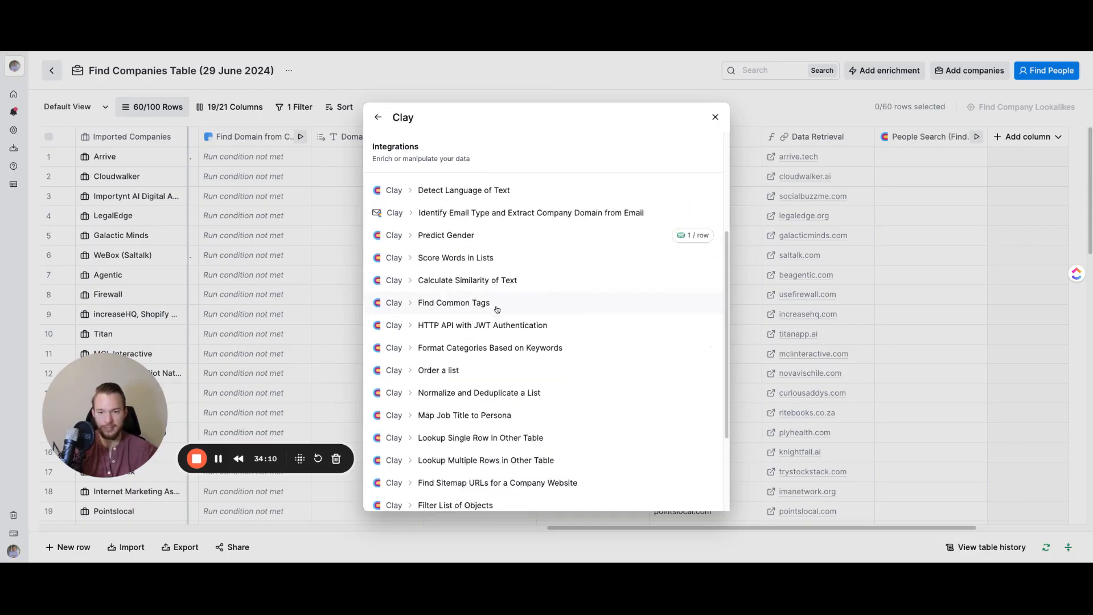
{"action": "scroll", "coordinate": [510, 373], "scroll_direction": "down", "scroll_amount": 2}
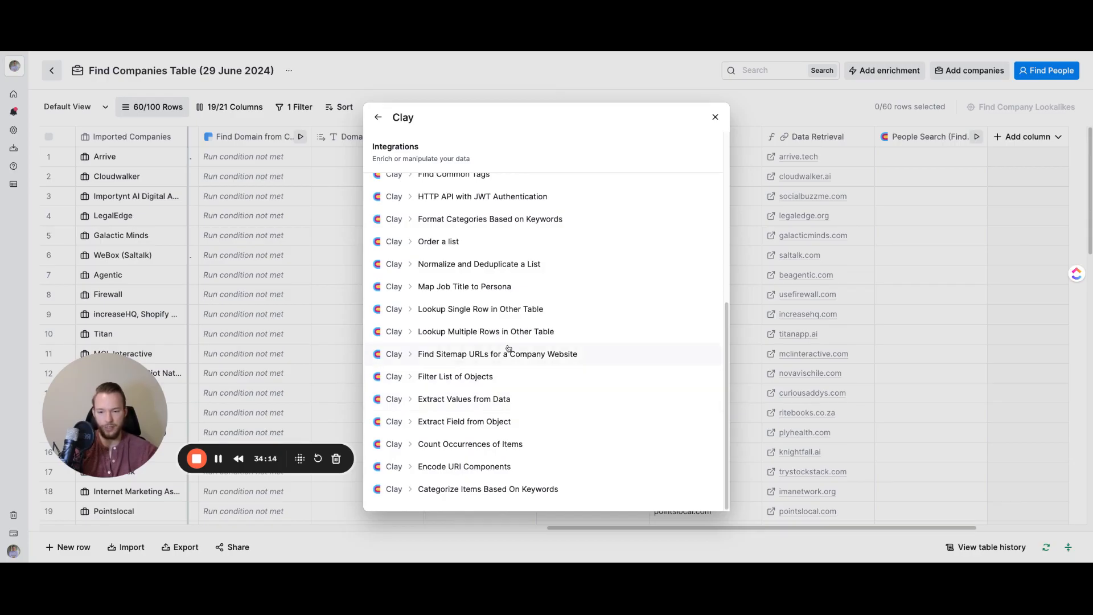
{"action": "scroll", "coordinate": [447, 494], "scroll_direction": "up", "scroll_amount": 6}
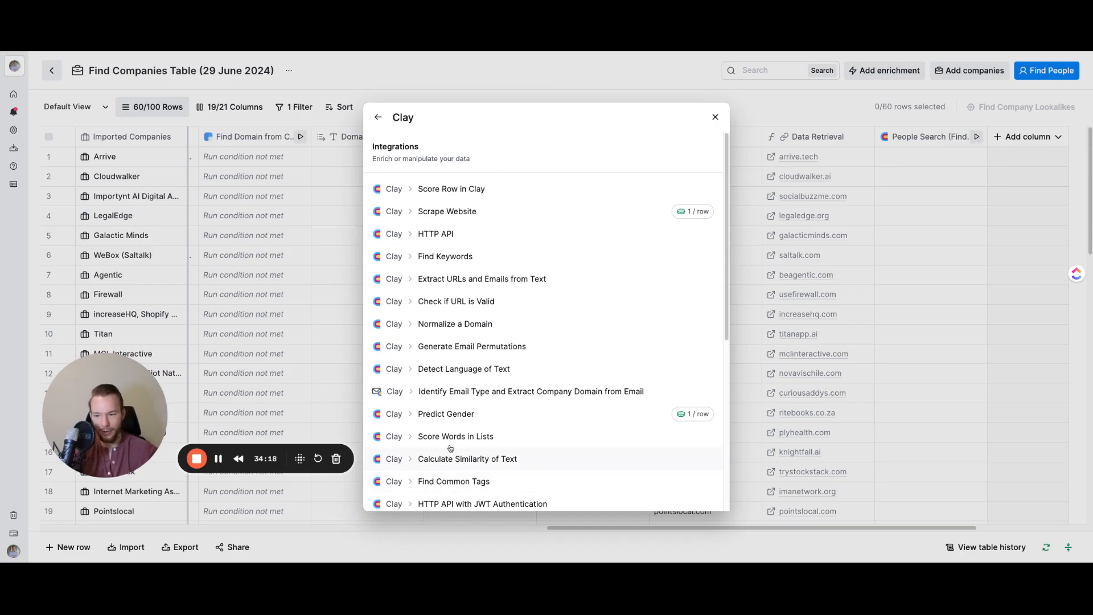
{"action": "left_click", "coordinate": [715, 117]}
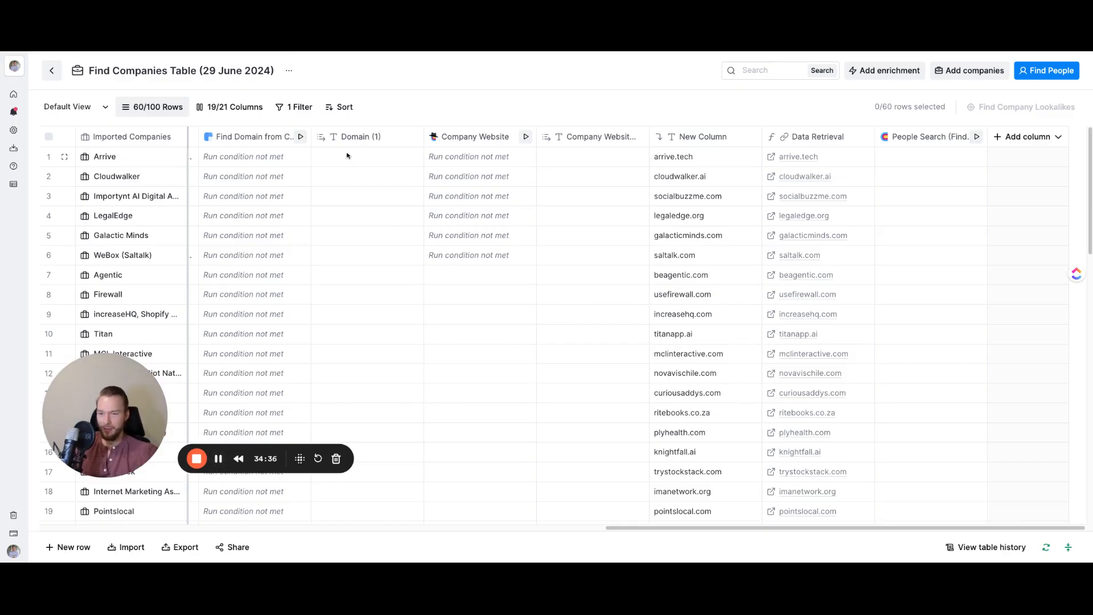
Open the table's graph view and reposition the Find Technology Stack, People Search and Company Website nodes.
{"action": "left_click", "coordinate": [288, 70]}
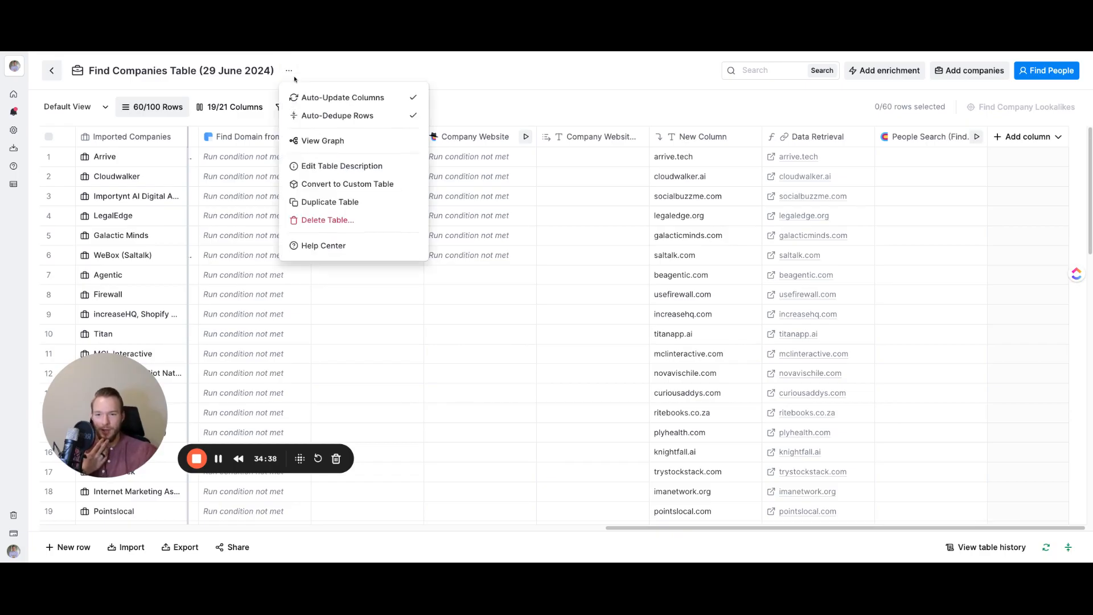
{"action": "left_click", "coordinate": [323, 141]}
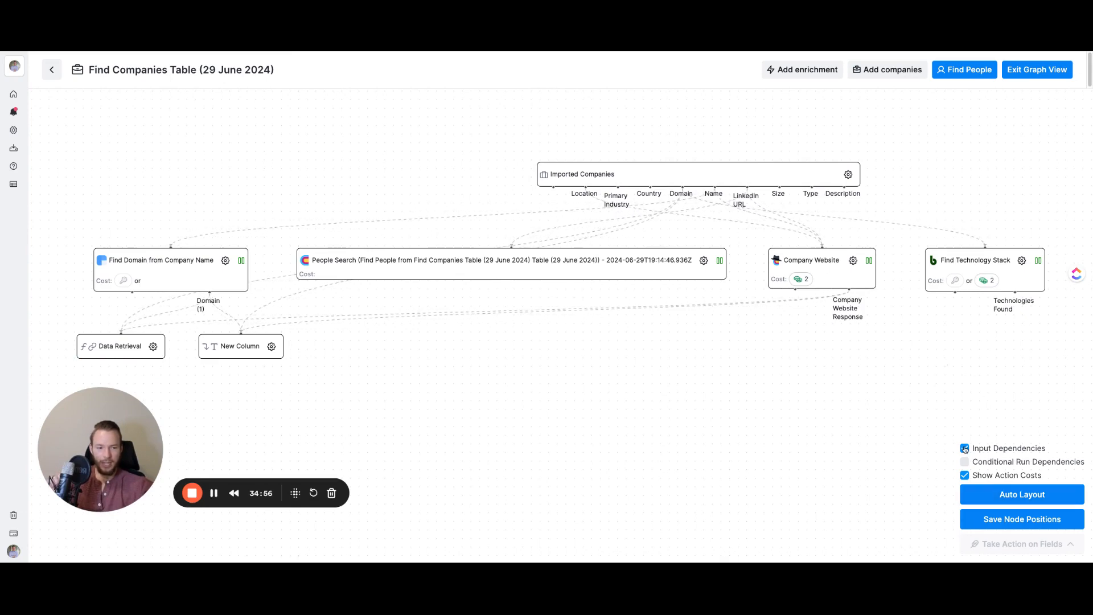
{"action": "left_click_drag", "start_coordinate": [982, 248], "coordinate": [972, 272]}
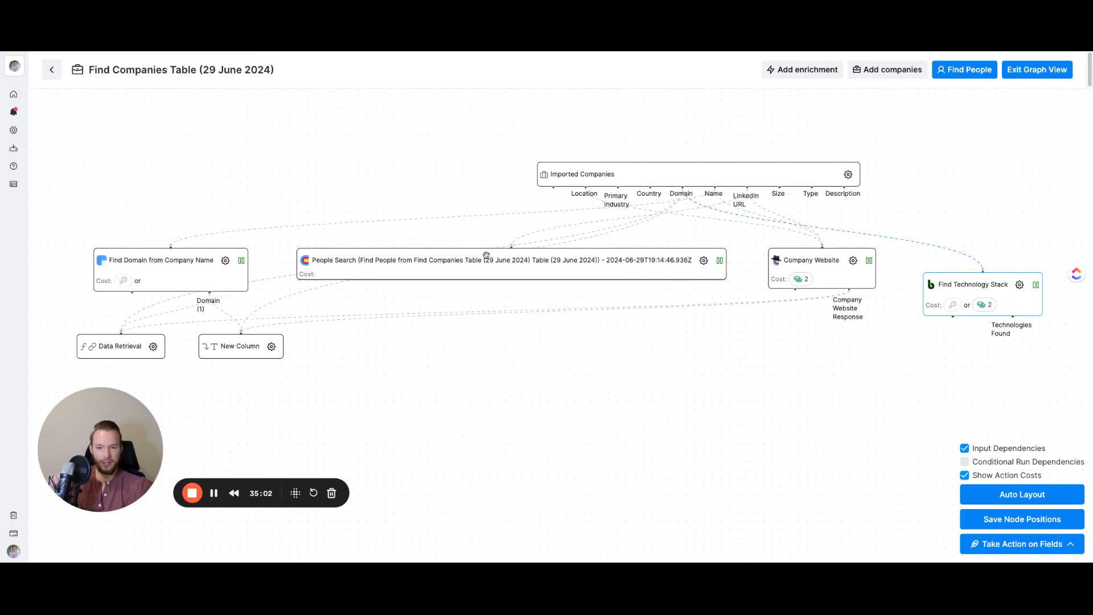
{"action": "left_click", "coordinate": [471, 264]}
{"action": "left_click_drag", "start_coordinate": [452, 308], "coordinate": [581, 356]}
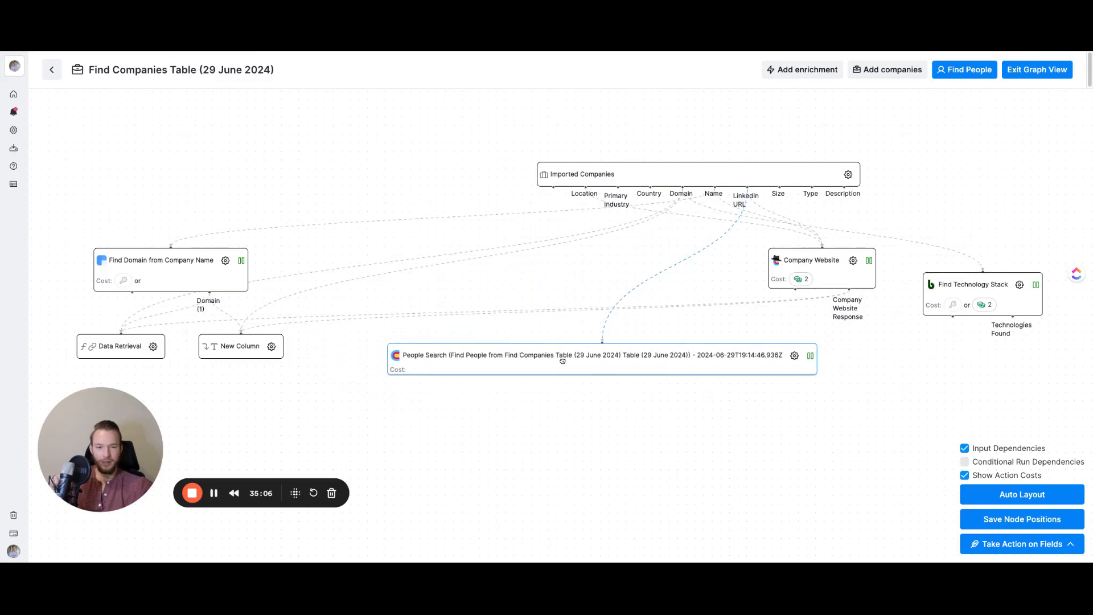
{"action": "left_click_drag", "start_coordinate": [795, 278], "coordinate": [647, 305]}
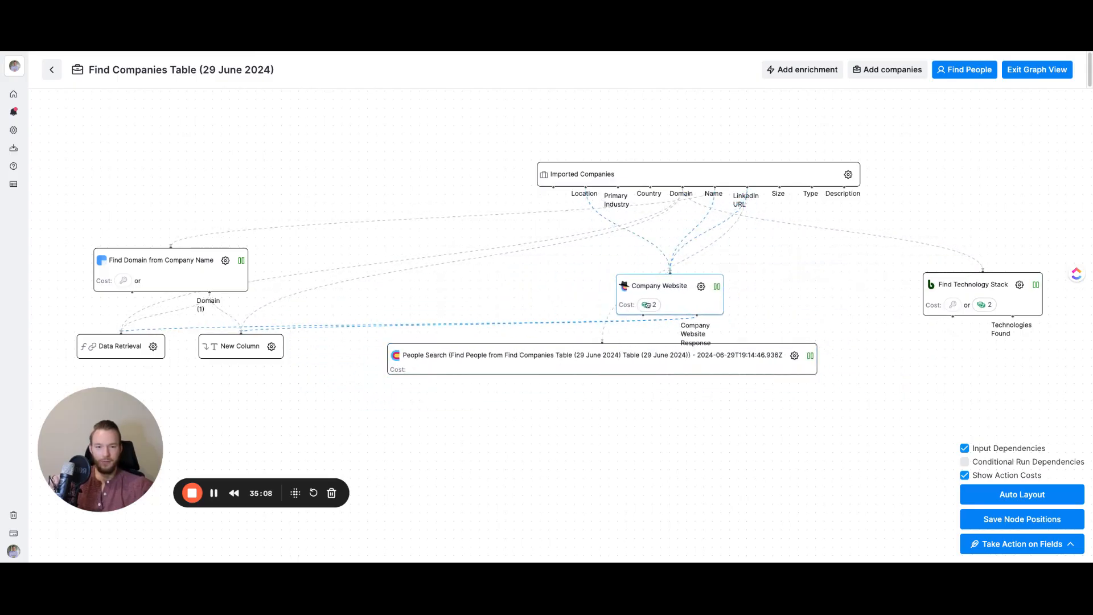
{"action": "left_click_drag", "start_coordinate": [737, 304], "coordinate": [686, 300]}
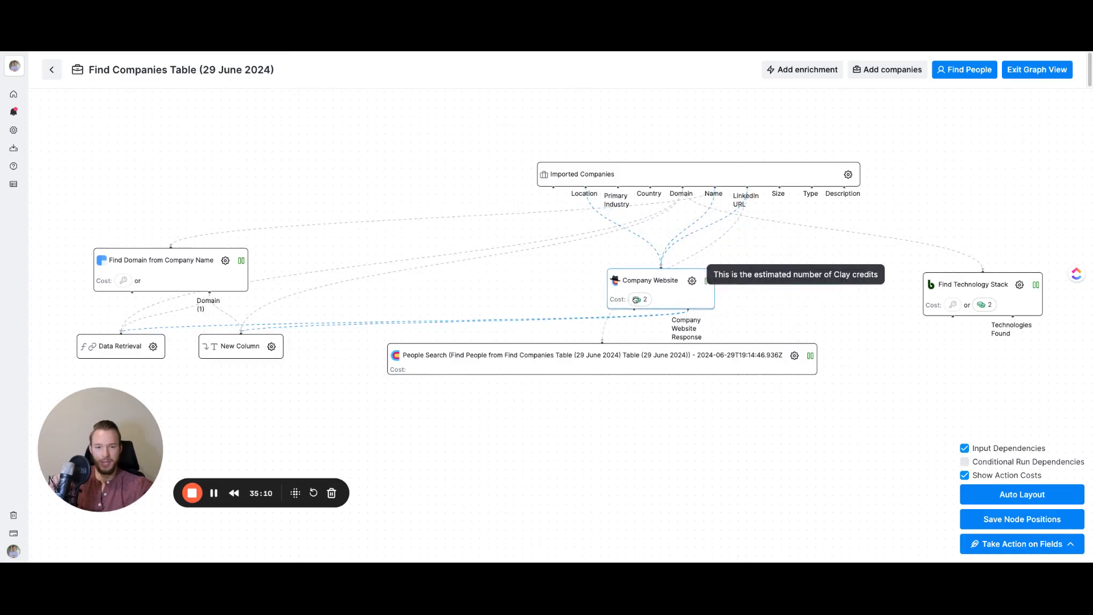
{"action": "left_click_drag", "start_coordinate": [770, 291], "coordinate": [746, 287]}
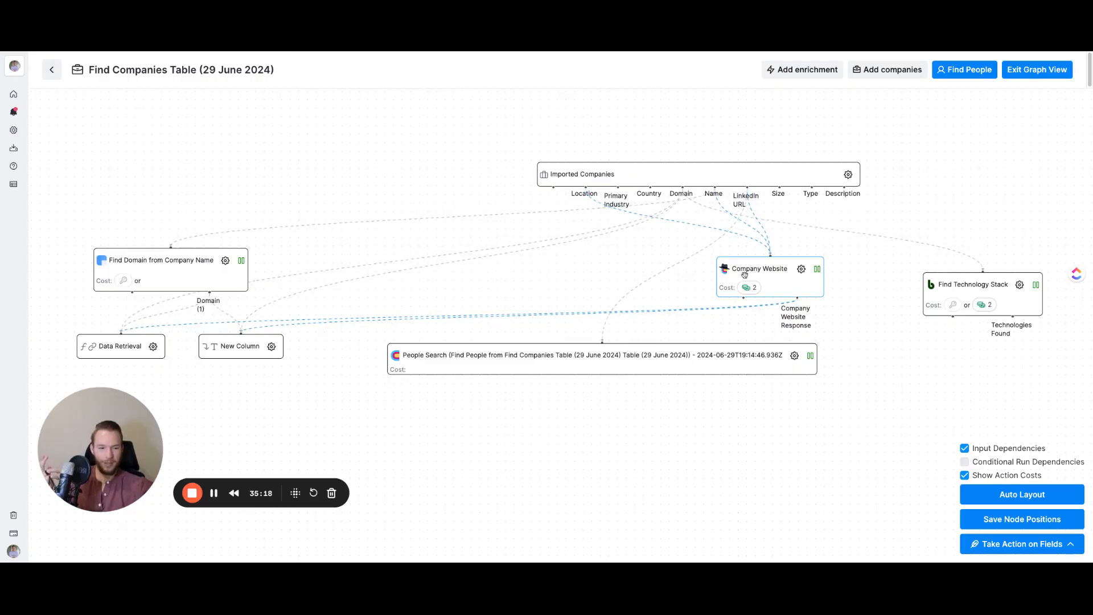
Show conditional run dependencies instead of input dependencies, and move the Company Website node closer to Find Domain from Company Name.
{"action": "left_click", "coordinate": [965, 448]}
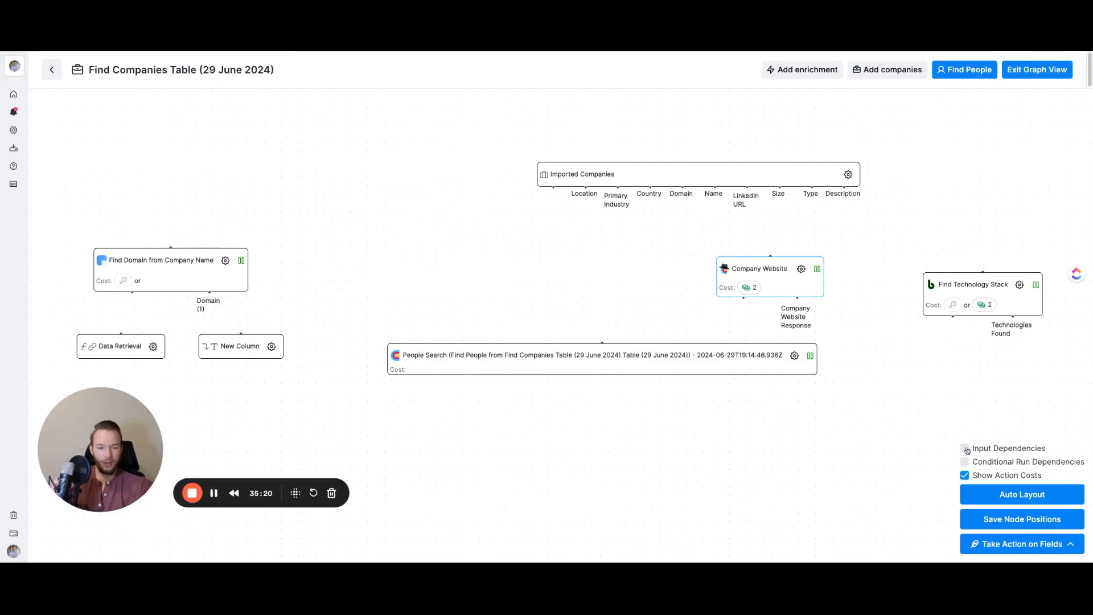
{"action": "left_click", "coordinate": [965, 462]}
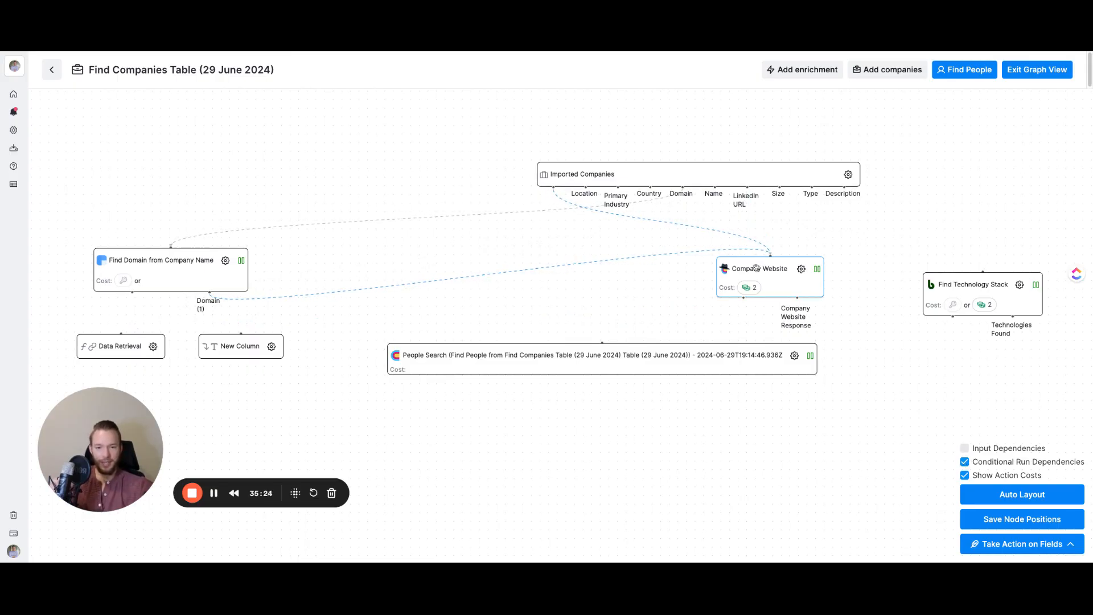
{"action": "left_click_drag", "start_coordinate": [755, 268], "coordinate": [420, 291]}
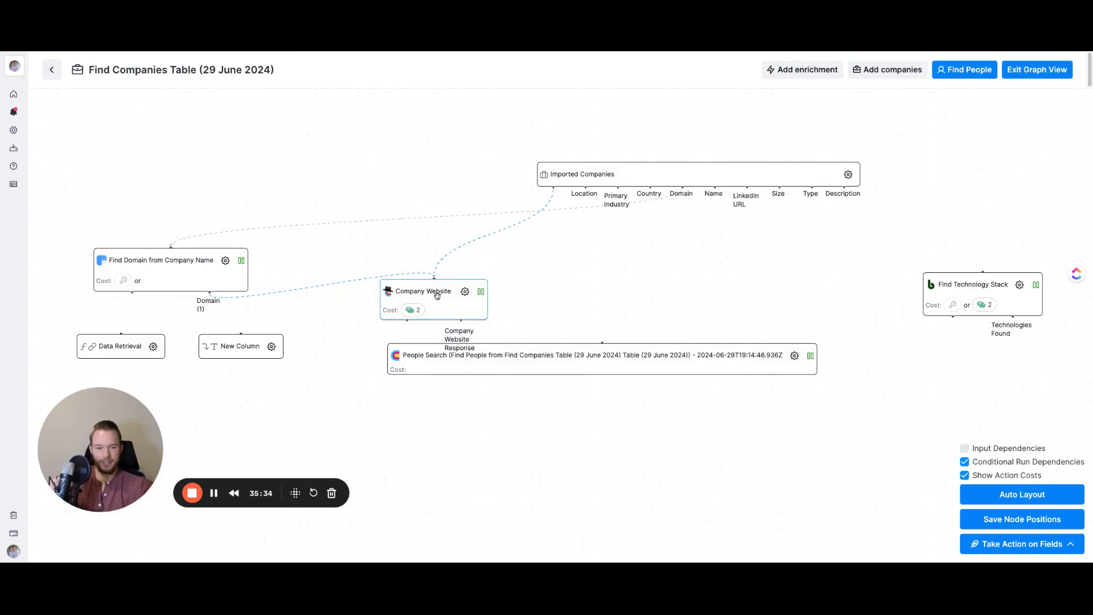
Hide the conditional run dependencies, and toggle the action costs off and back on.
{"action": "left_click", "coordinate": [964, 462]}
{"action": "left_click", "coordinate": [964, 475]}
{"action": "left_click", "coordinate": [966, 476]}
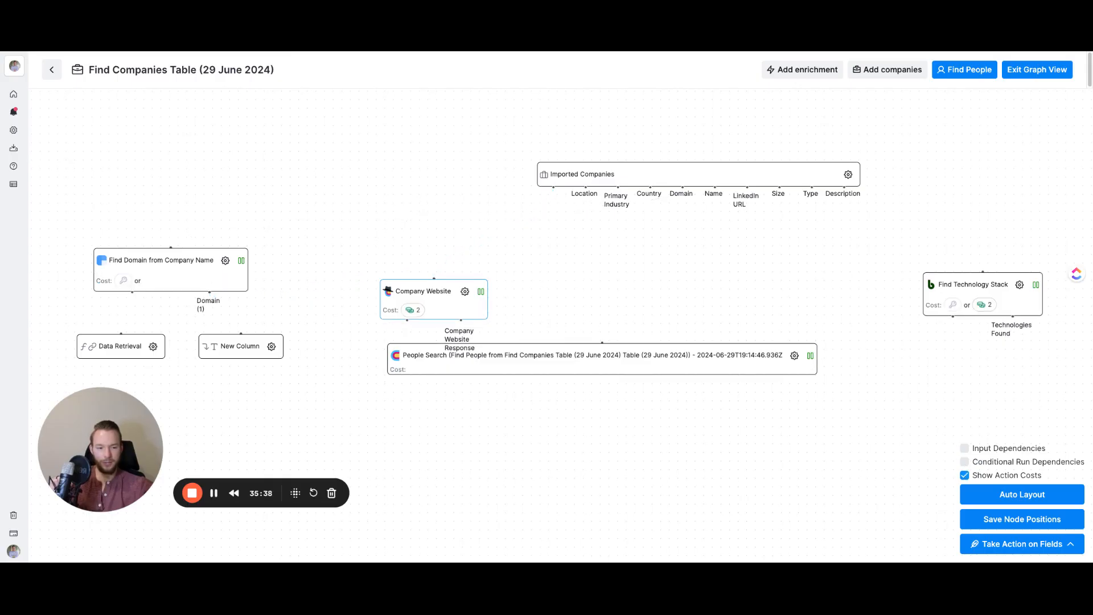
Toggle the action costs off and back on in the graph, and show the input dependencies again.
{"action": "left_click", "coordinate": [1011, 544]}
{"action": "left_click", "coordinate": [1045, 474]}
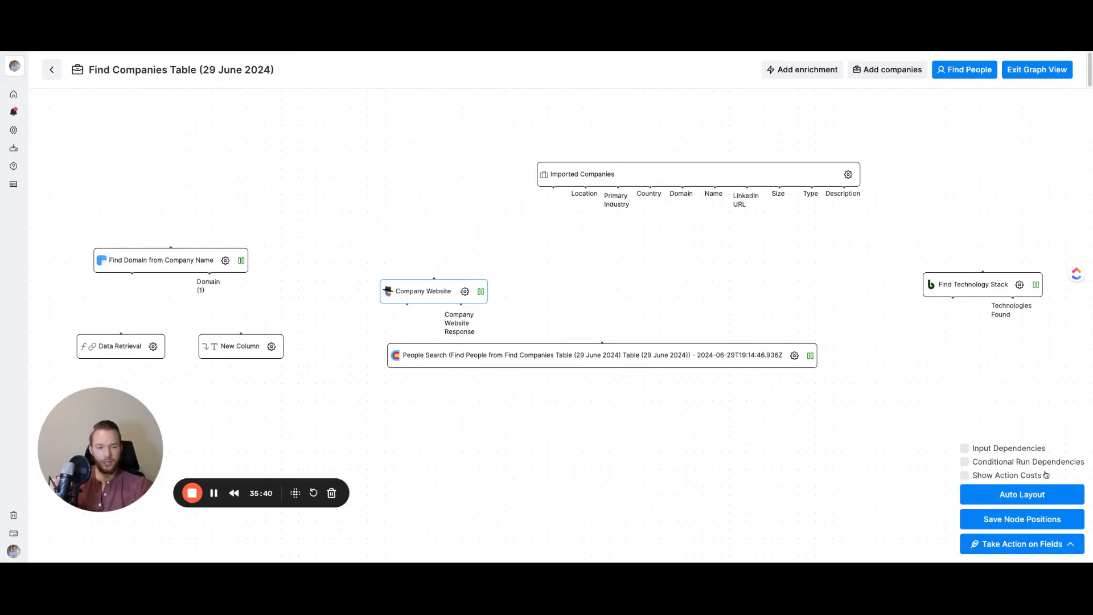
{"action": "left_click", "coordinate": [1014, 480]}
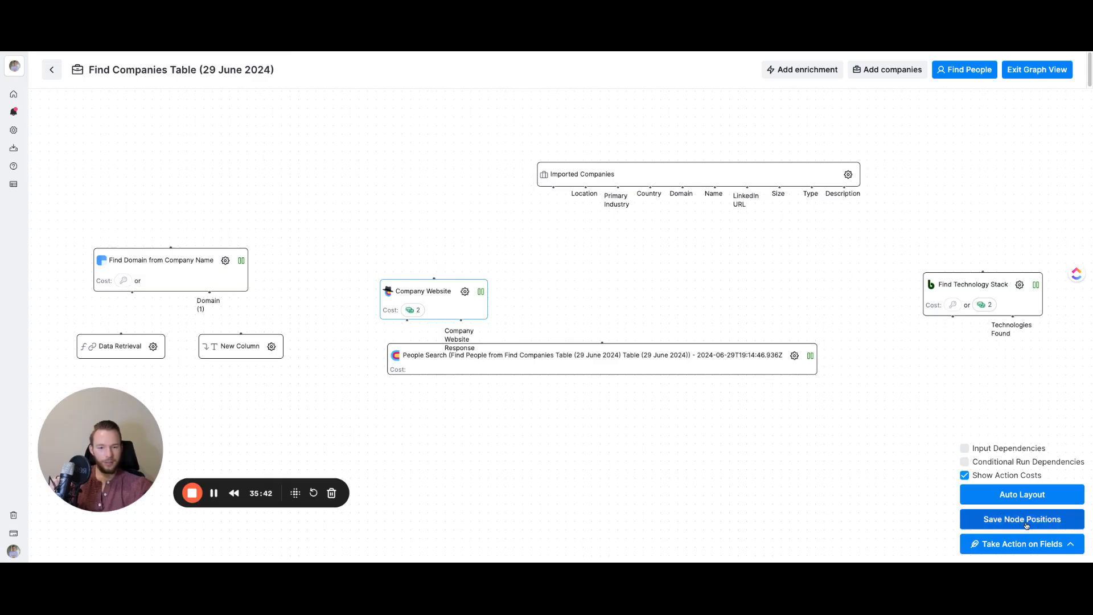
{"action": "left_click", "coordinate": [964, 448]}
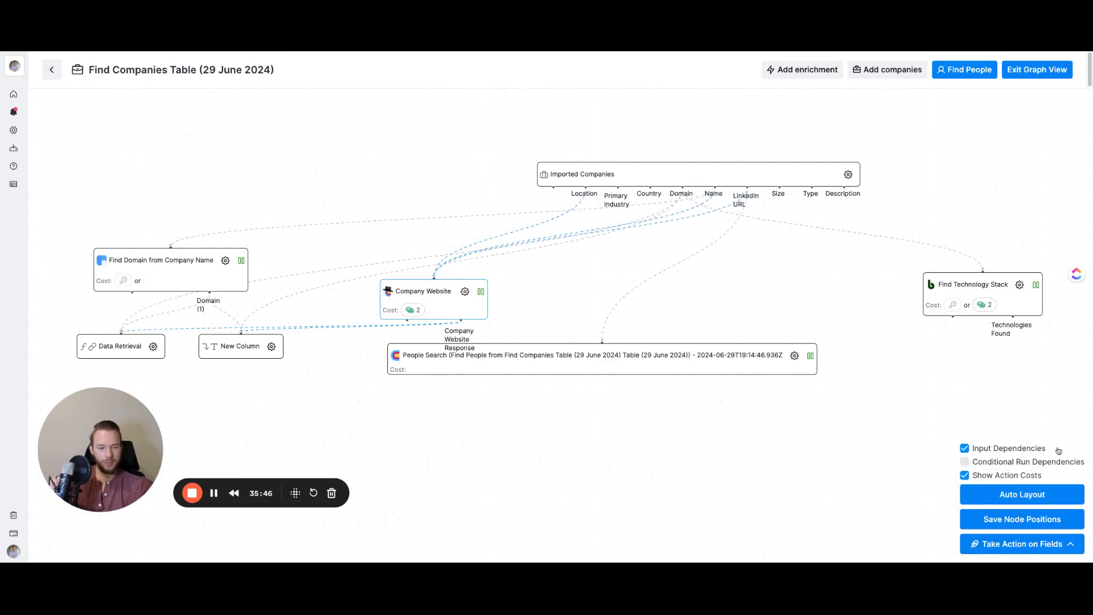
{"action": "left_click", "coordinate": [1058, 451]}
{"action": "left_click", "coordinate": [1041, 451]}
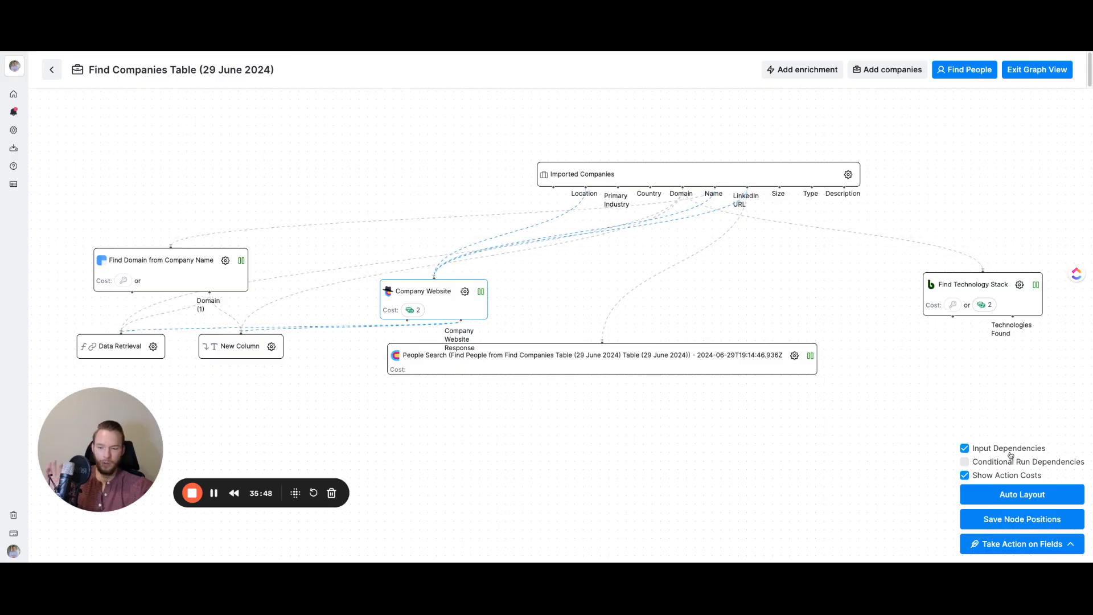
Leave the graph view and open the Find People from Find Companies Table at its Validated Work Email column.
{"action": "mouse_move", "coordinate": [1006, 542]}
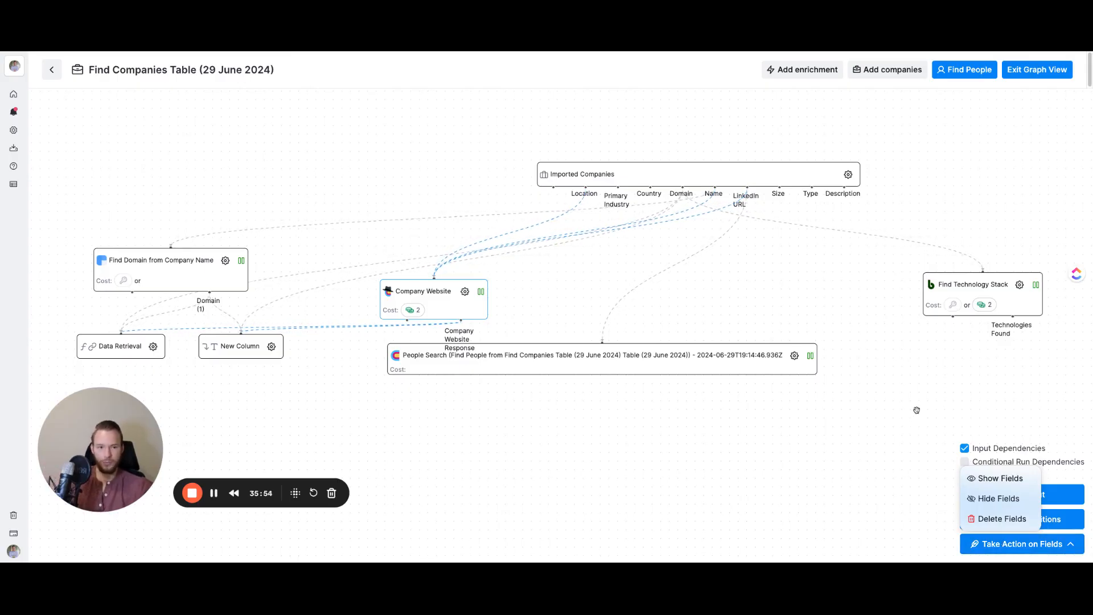
{"action": "left_click", "coordinate": [1029, 73]}
{"action": "mouse_move", "coordinate": [23, 126]}
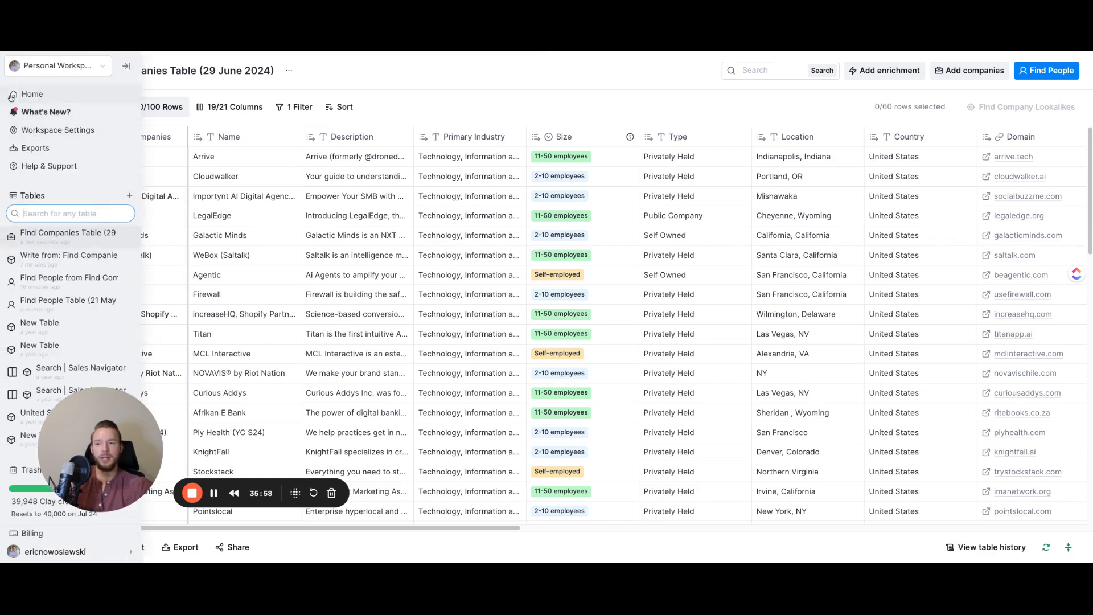
{"action": "left_click", "coordinate": [62, 283]}
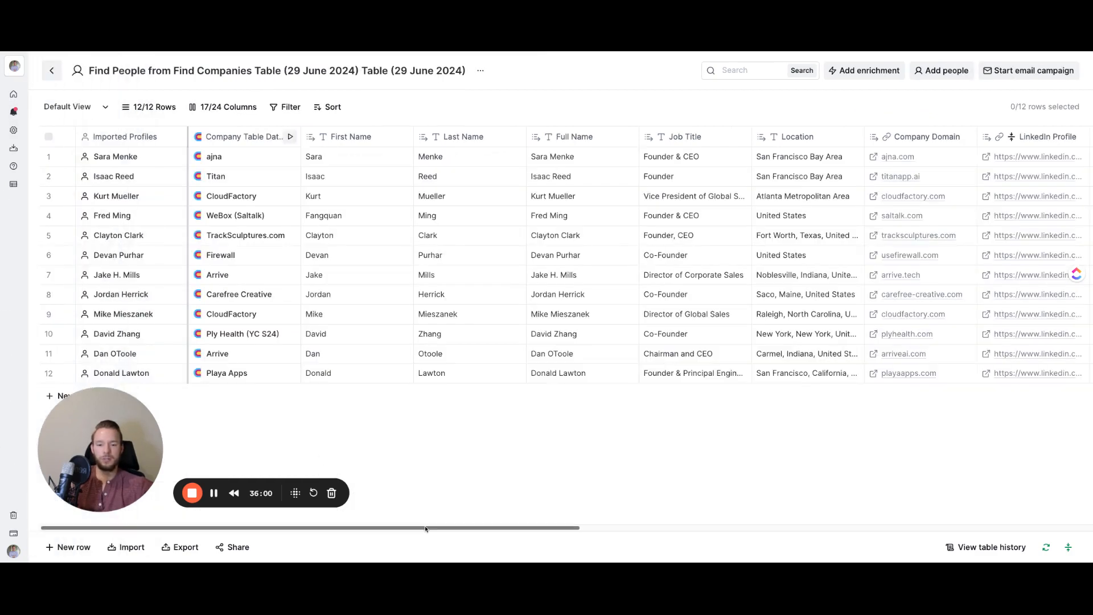
{"action": "scroll", "coordinate": [624, 283], "scroll_direction": "right", "scroll_amount": 10}
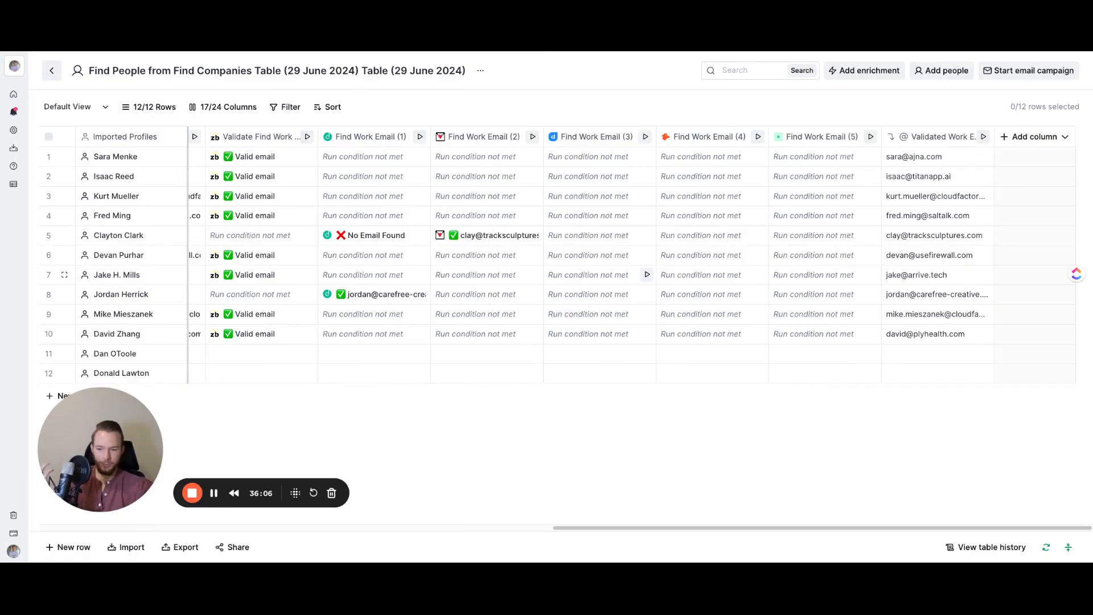
Start an export of the people table to Smartlead.ai using the Add Lead to Campaign integration.
{"action": "left_click", "coordinate": [181, 547]}
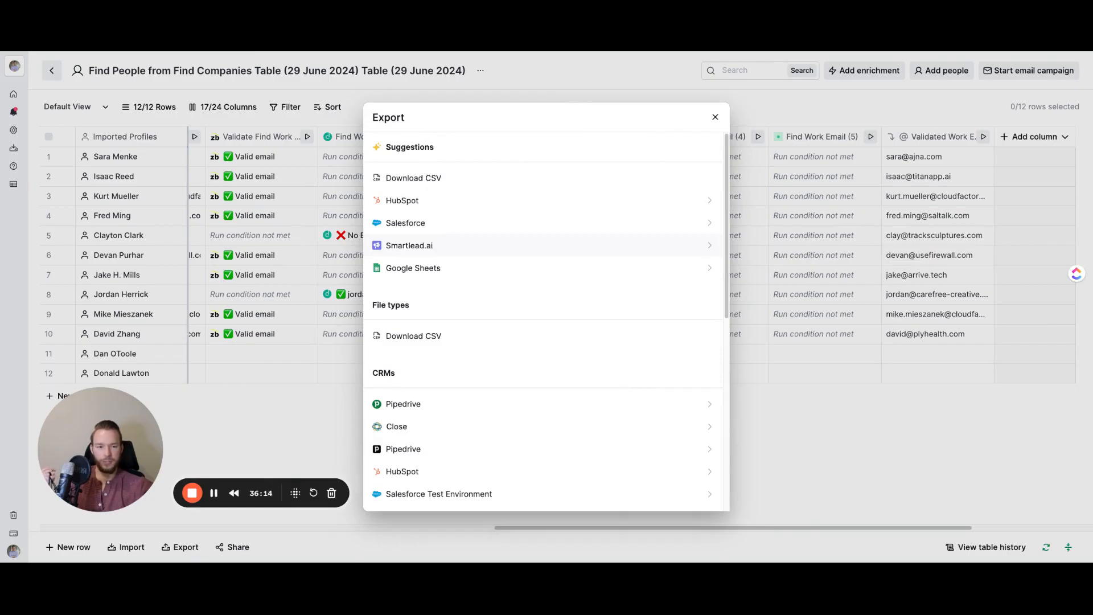
{"action": "left_click", "coordinate": [408, 245]}
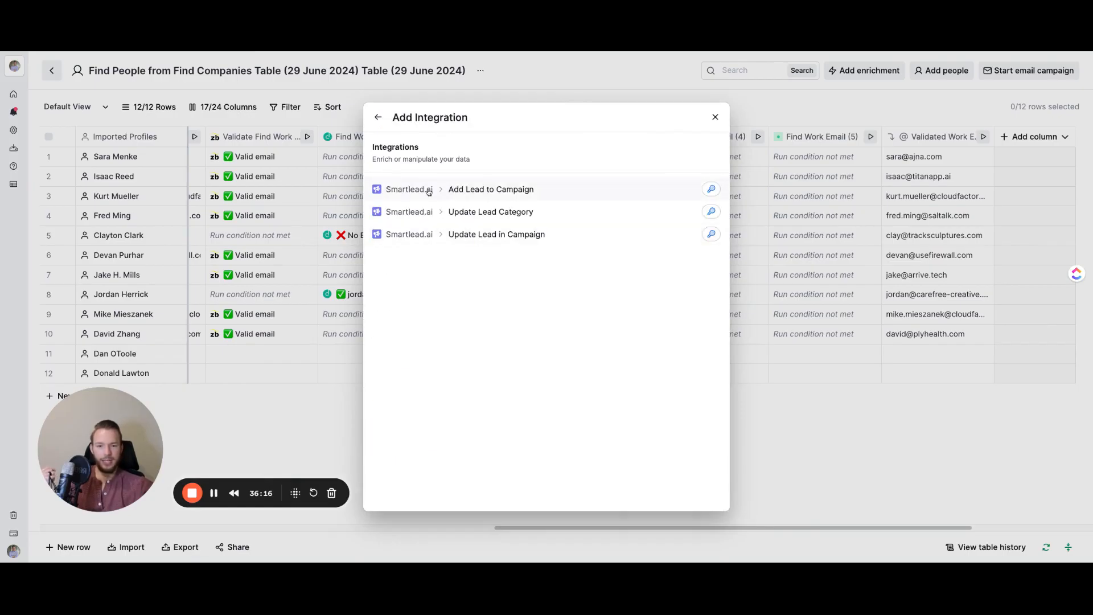
{"action": "left_click", "coordinate": [490, 190]}
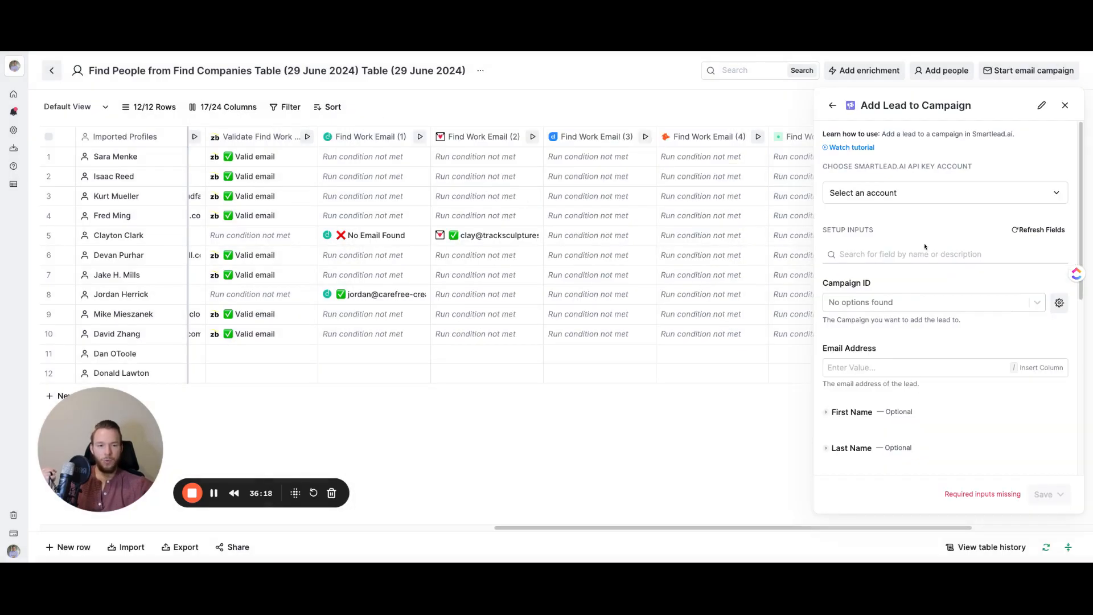
Map the lead's Email Address input to the Validated Work Email column.
{"action": "scroll", "coordinate": [899, 285], "scroll_direction": "down", "scroll_amount": 3}
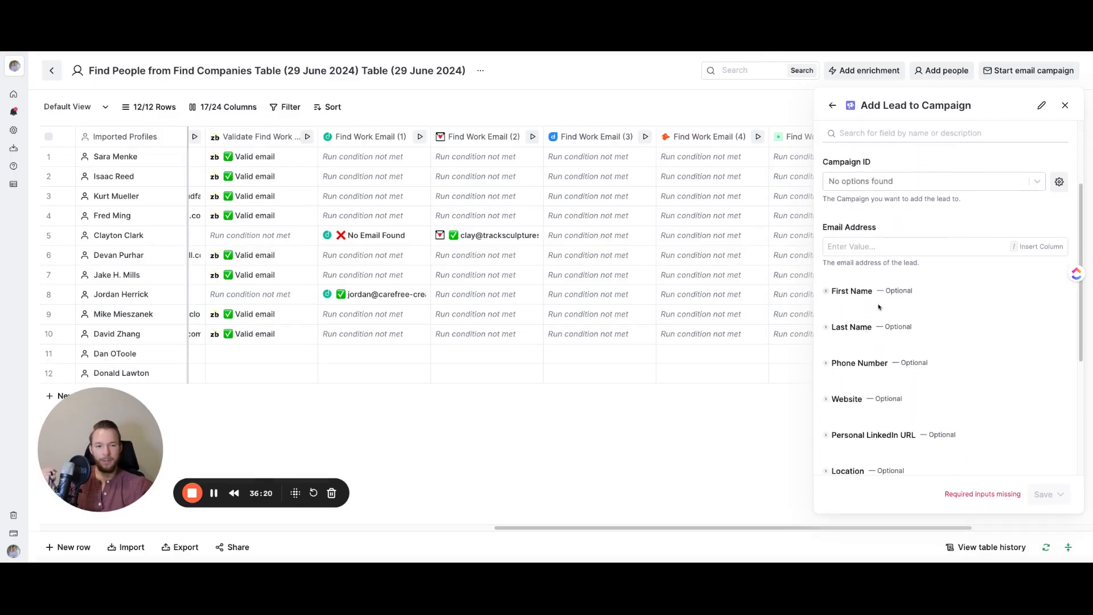
{"action": "left_click", "coordinate": [860, 245]}
{"action": "type", "text": "/"}
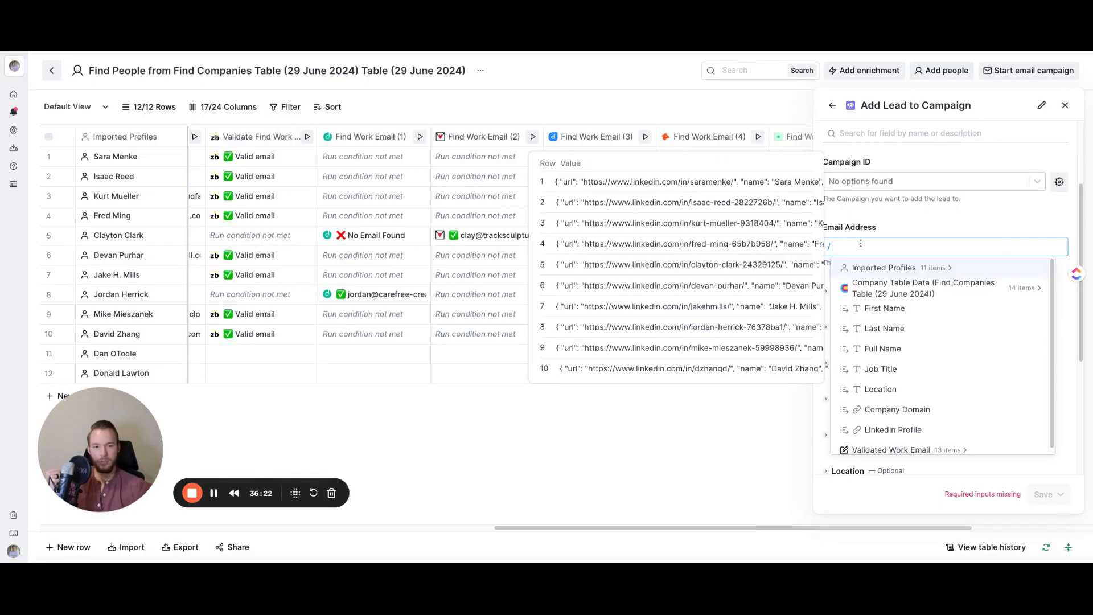
{"action": "left_click", "coordinate": [911, 449]}
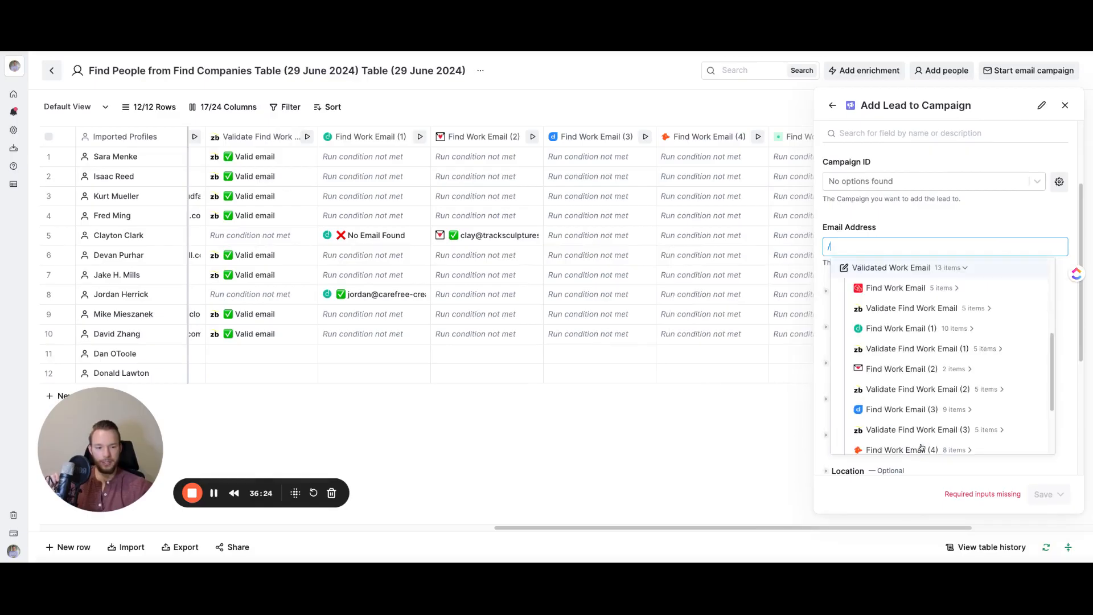
{"action": "scroll", "coordinate": [911, 393], "scroll_direction": "down", "scroll_amount": 2}
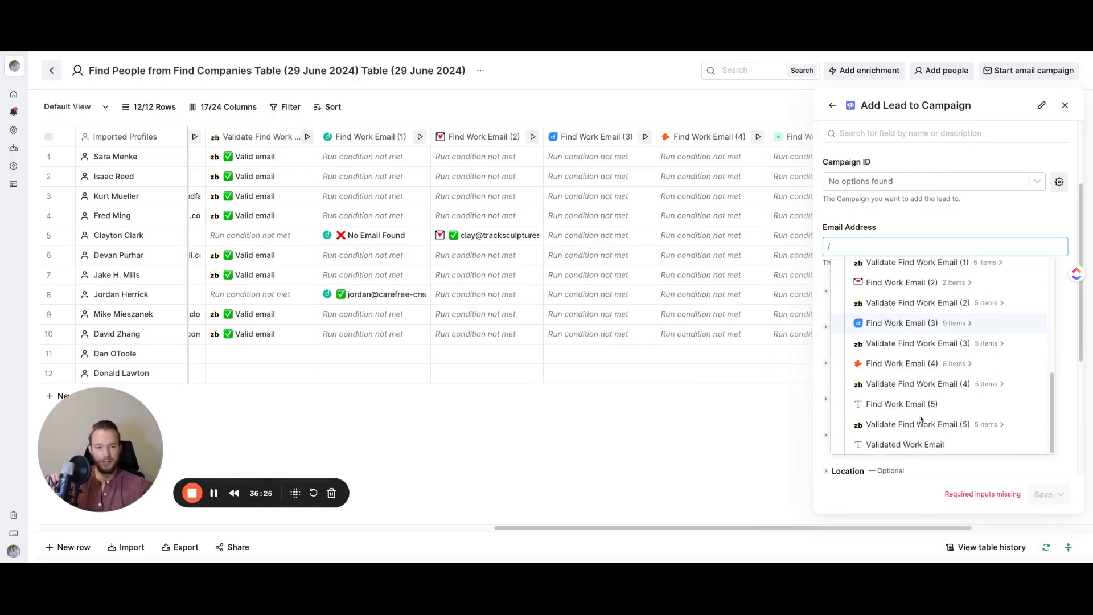
{"action": "left_click", "coordinate": [911, 447]}
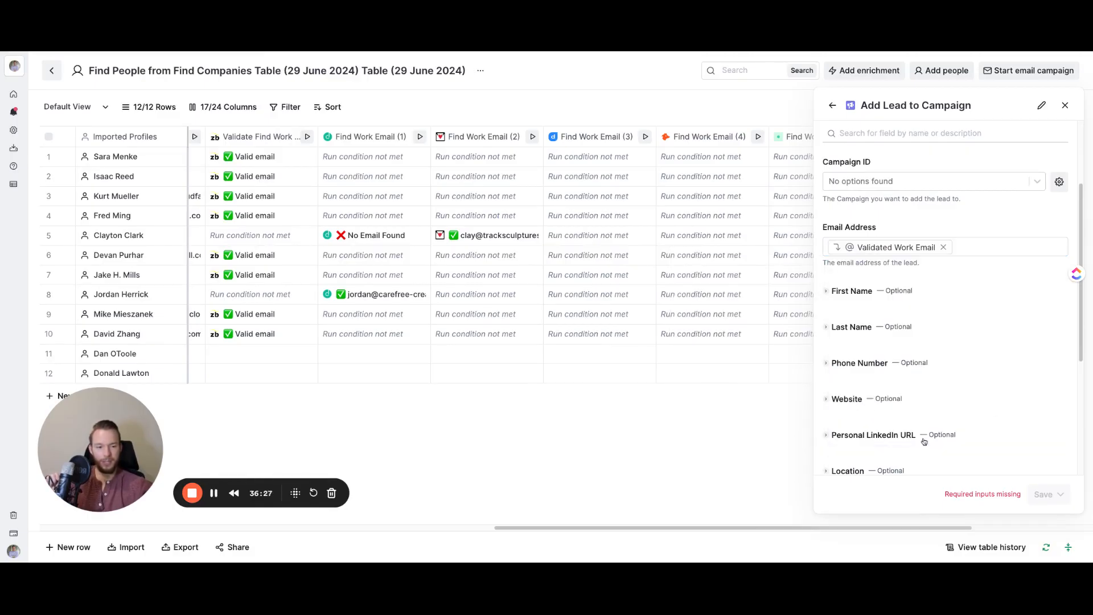
Map the lead's optional First Name input to the First Name column.
{"action": "left_click", "coordinate": [850, 295]}
{"action": "left_click", "coordinate": [845, 311]}
{"action": "type", "text": "/fir"}
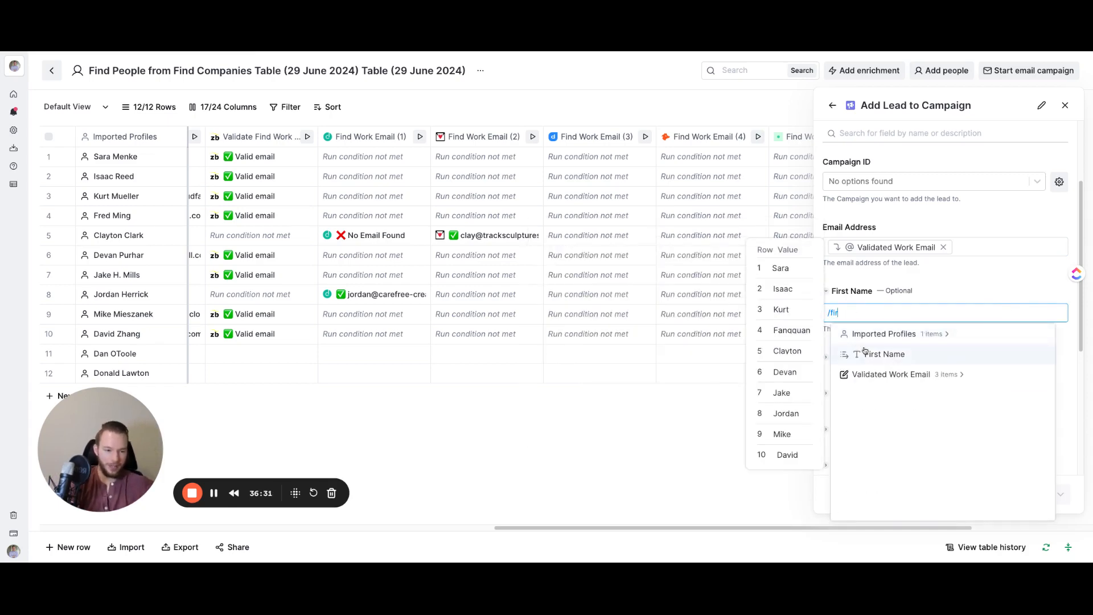
{"action": "left_click", "coordinate": [865, 353]}
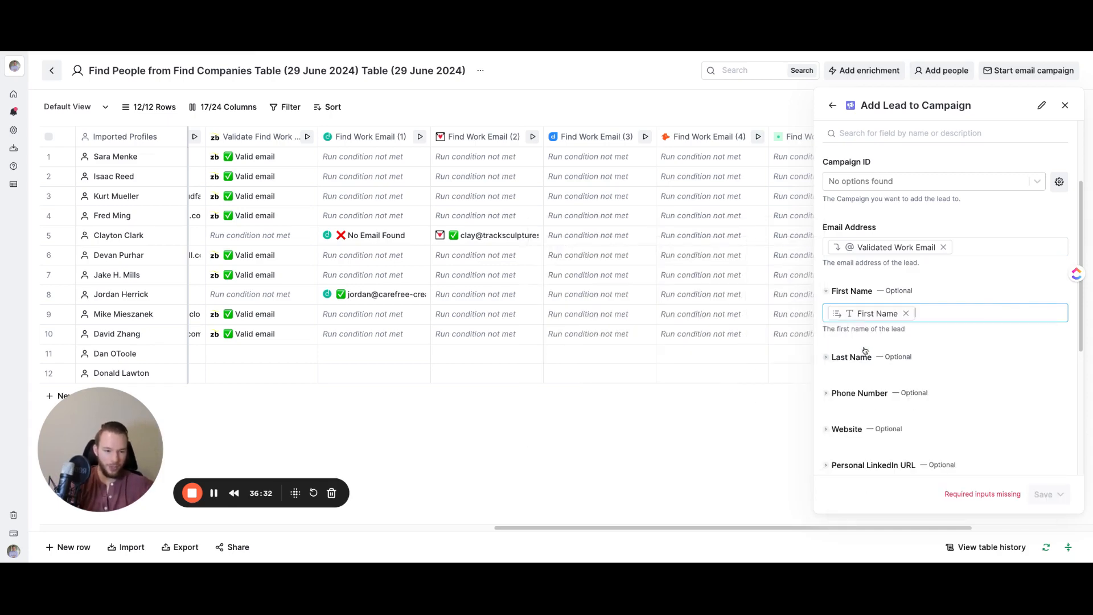
Map the lead's optional Company Name input to the Name field within Company Table Data.
{"action": "left_click", "coordinate": [858, 357]}
{"action": "scroll", "coordinate": [861, 387], "scroll_direction": "down", "scroll_amount": 3}
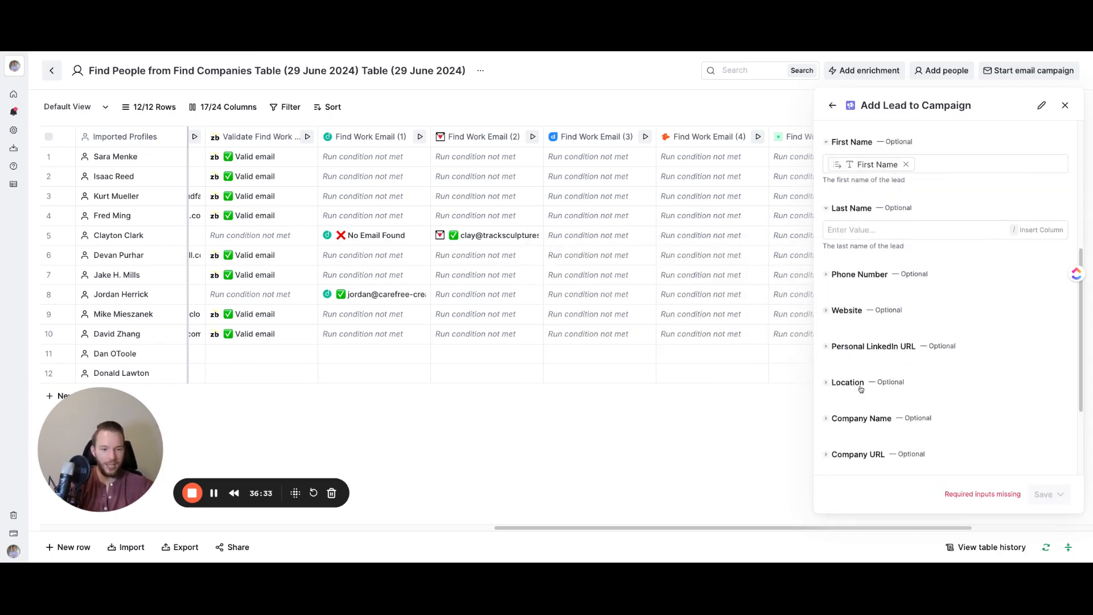
{"action": "left_click", "coordinate": [861, 417]}
{"action": "left_click", "coordinate": [859, 440]}
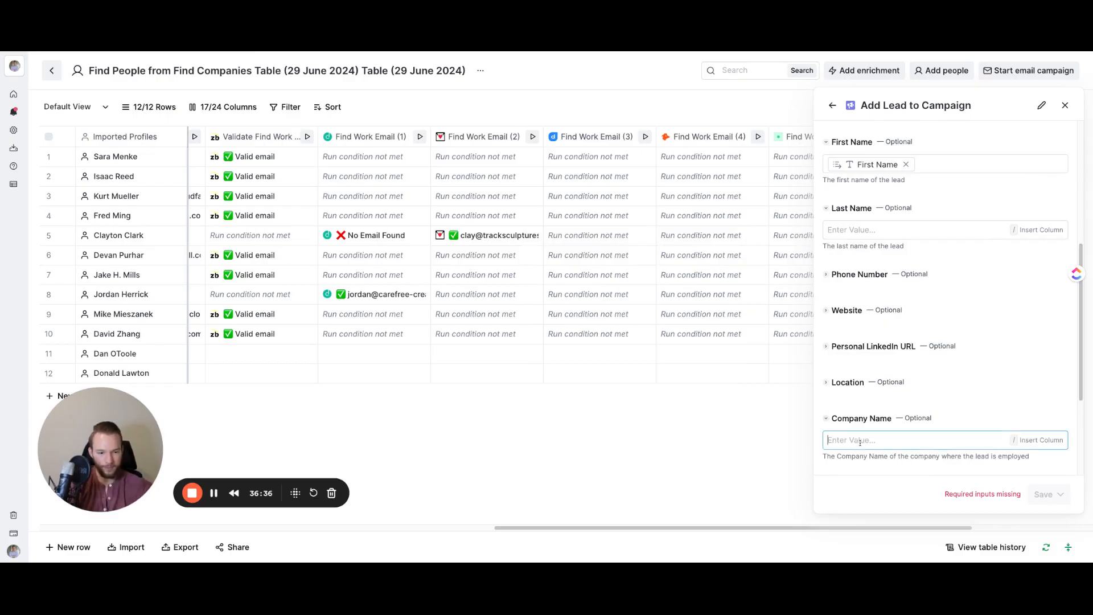
{"action": "type", "text": "/"}
{"action": "scroll", "coordinate": [899, 512], "scroll_direction": "down", "scroll_amount": 3}
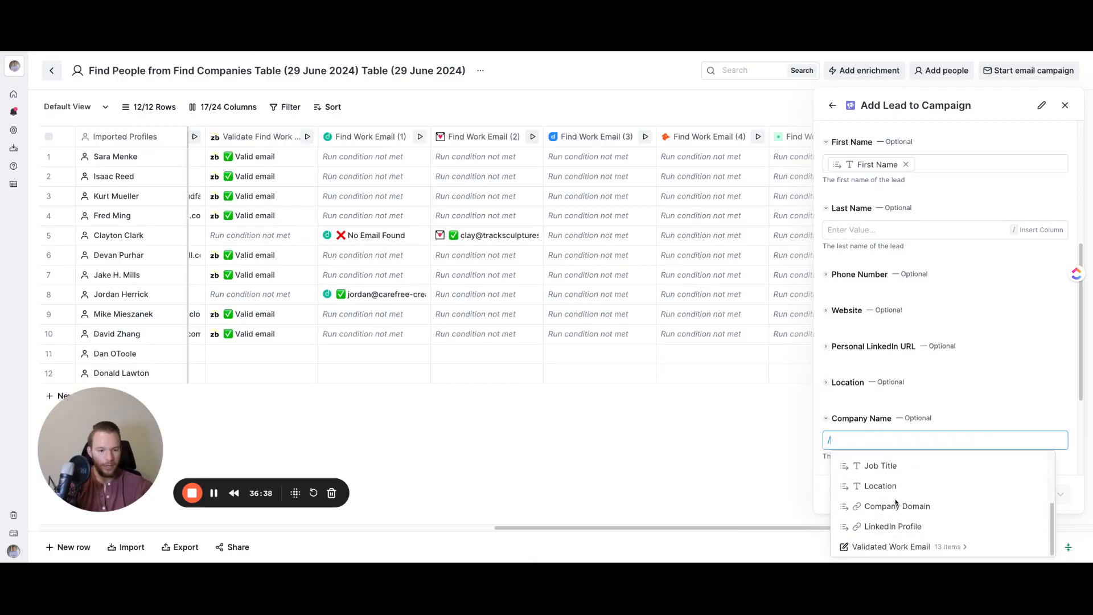
{"action": "scroll", "coordinate": [899, 517], "scroll_direction": "up", "scroll_amount": 3}
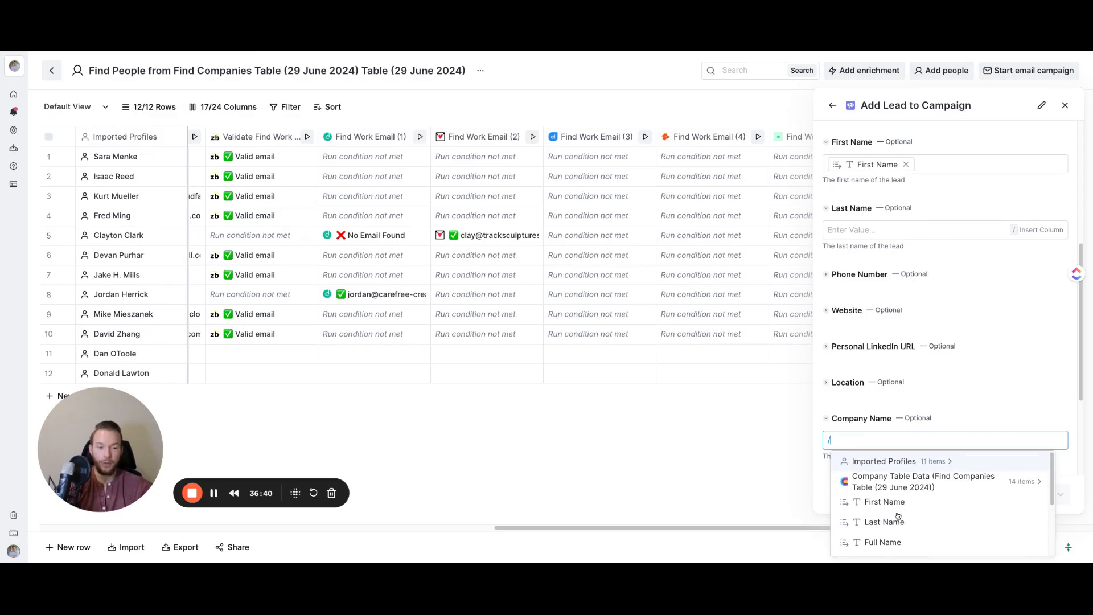
{"action": "scroll", "coordinate": [893, 518], "scroll_direction": "down", "scroll_amount": 3}
{"action": "scroll", "coordinate": [896, 521], "scroll_direction": "up", "scroll_amount": 3}
{"action": "mouse_move", "coordinate": [897, 485]}
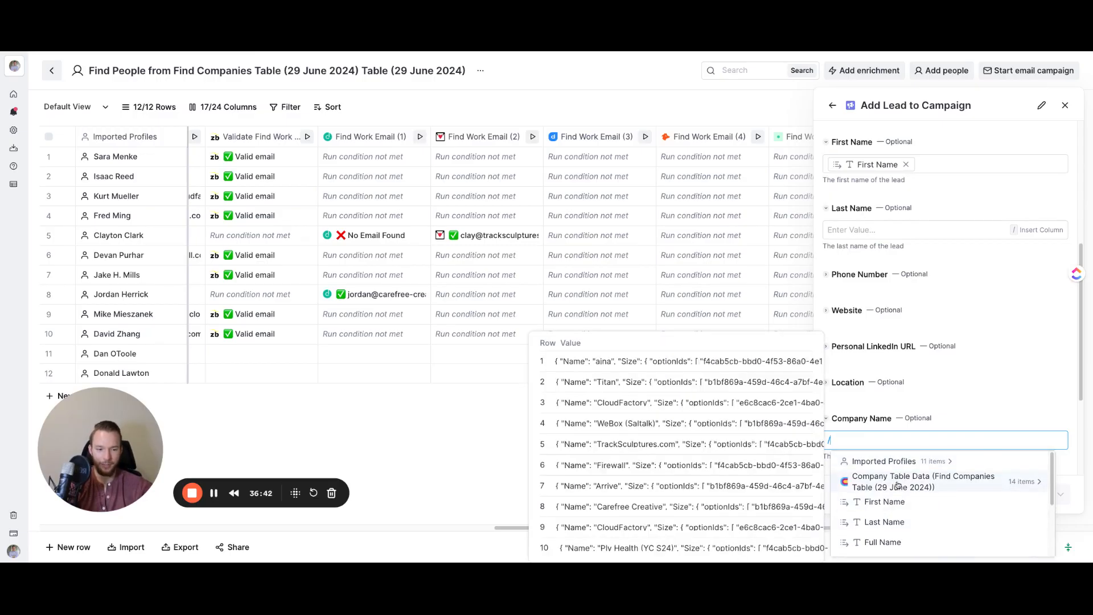
{"action": "scroll", "coordinate": [898, 486], "scroll_direction": "down", "scroll_amount": 5}
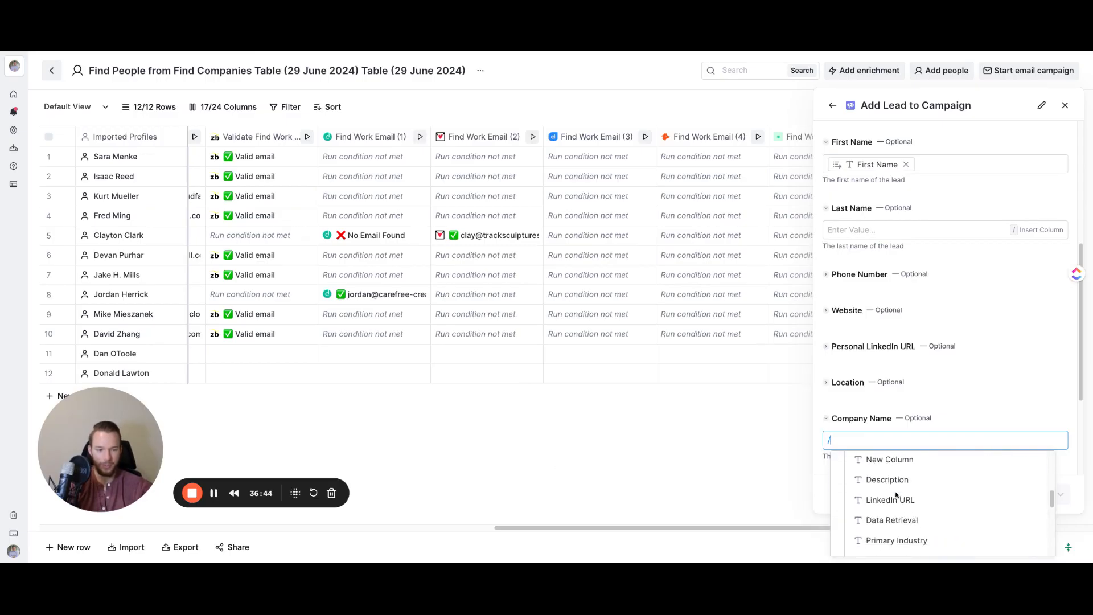
{"action": "scroll", "coordinate": [896, 495], "scroll_direction": "down", "scroll_amount": 3}
{"action": "scroll", "coordinate": [896, 500], "scroll_direction": "up", "scroll_amount": 8}
{"action": "left_click", "coordinate": [886, 512]}
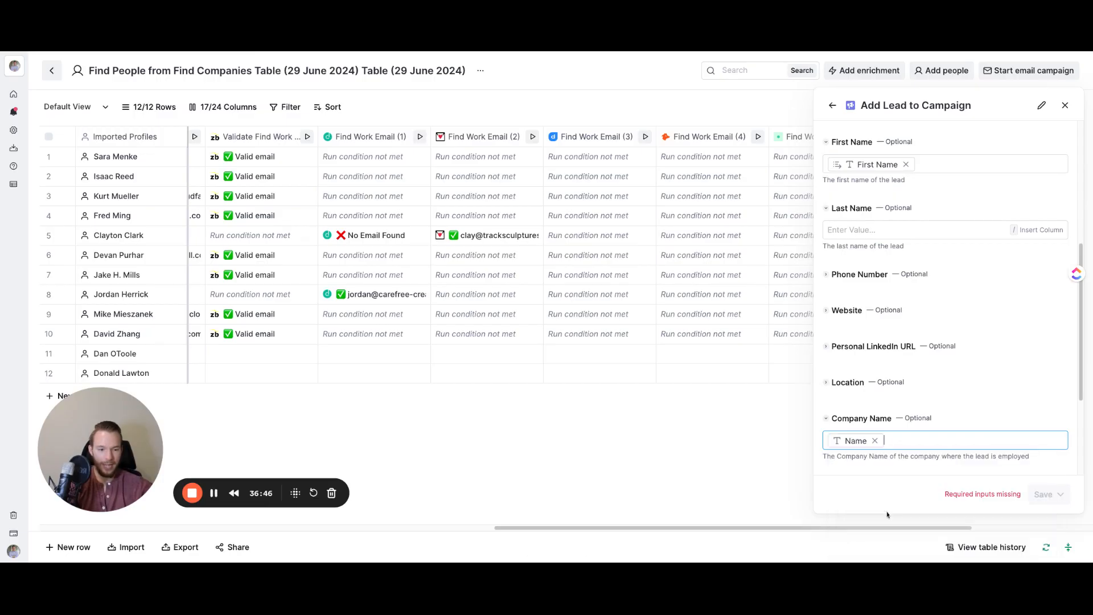
Look over the remaining Add Lead to Campaign inputs, and close the setup without saving the changes.
{"action": "scroll", "coordinate": [940, 398], "scroll_direction": "down", "scroll_amount": 3}
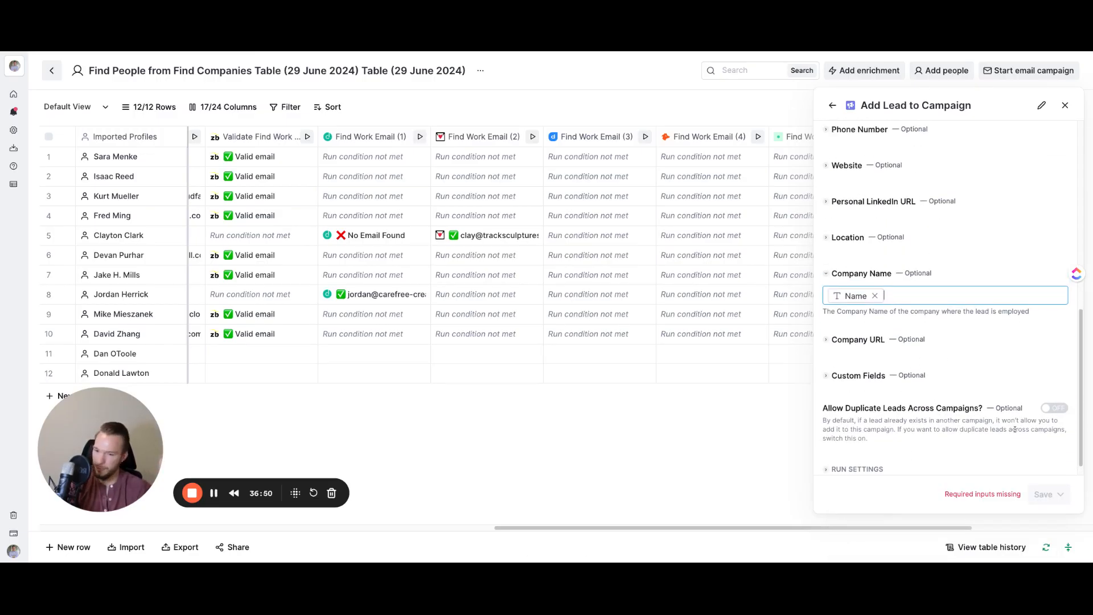
{"action": "left_click", "coordinate": [1065, 106]}
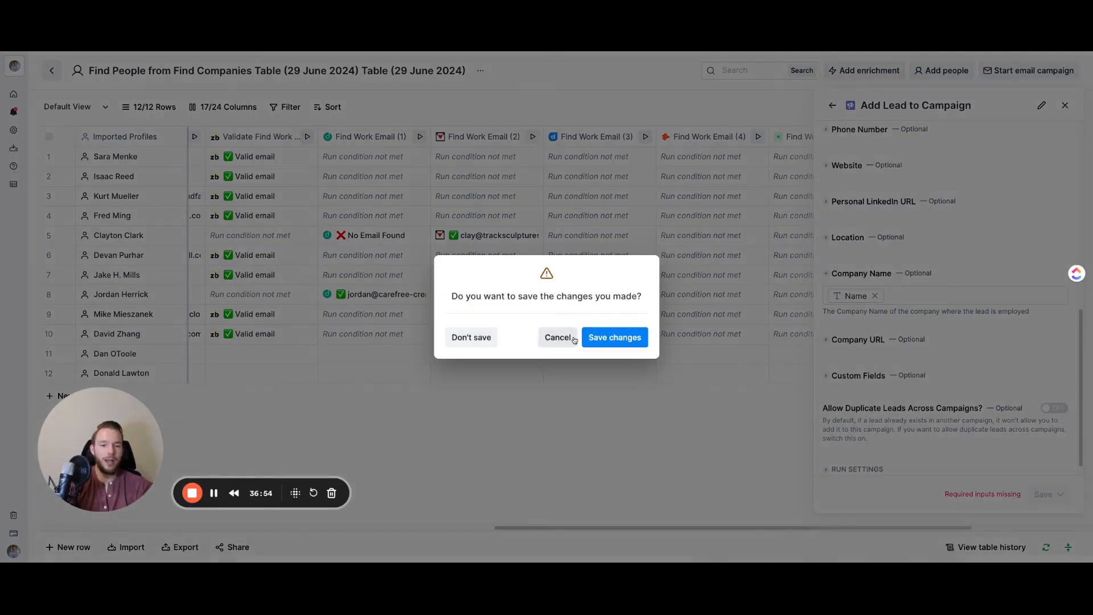
{"action": "left_click", "coordinate": [450, 343]}
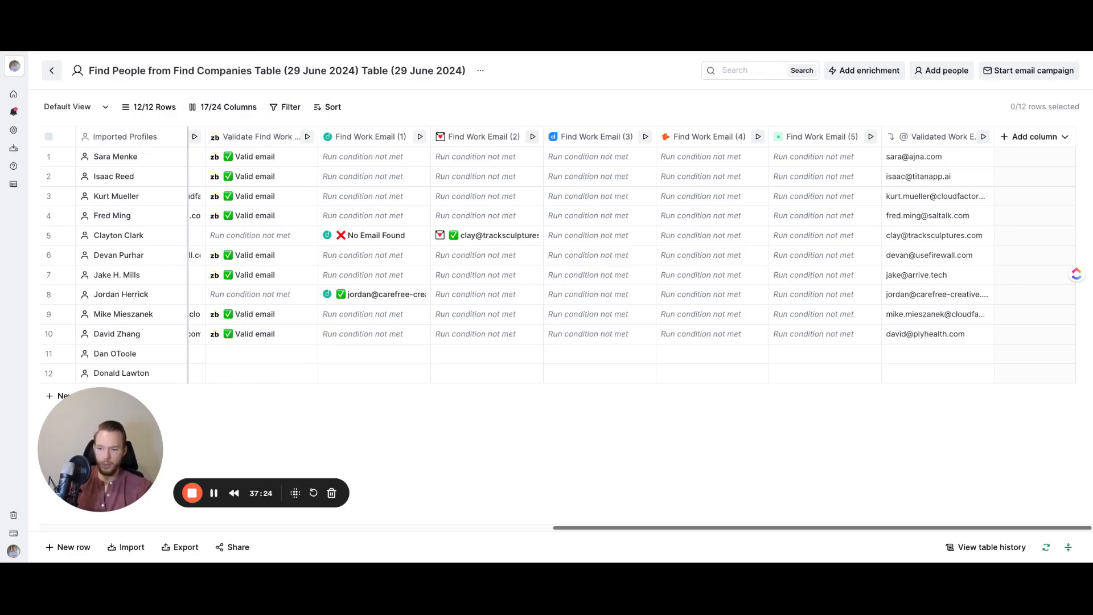
Return to the workspace home and start a new table with the Find Jobs source.
{"action": "scroll", "coordinate": [637, 256], "scroll_direction": "left", "scroll_amount": 2}
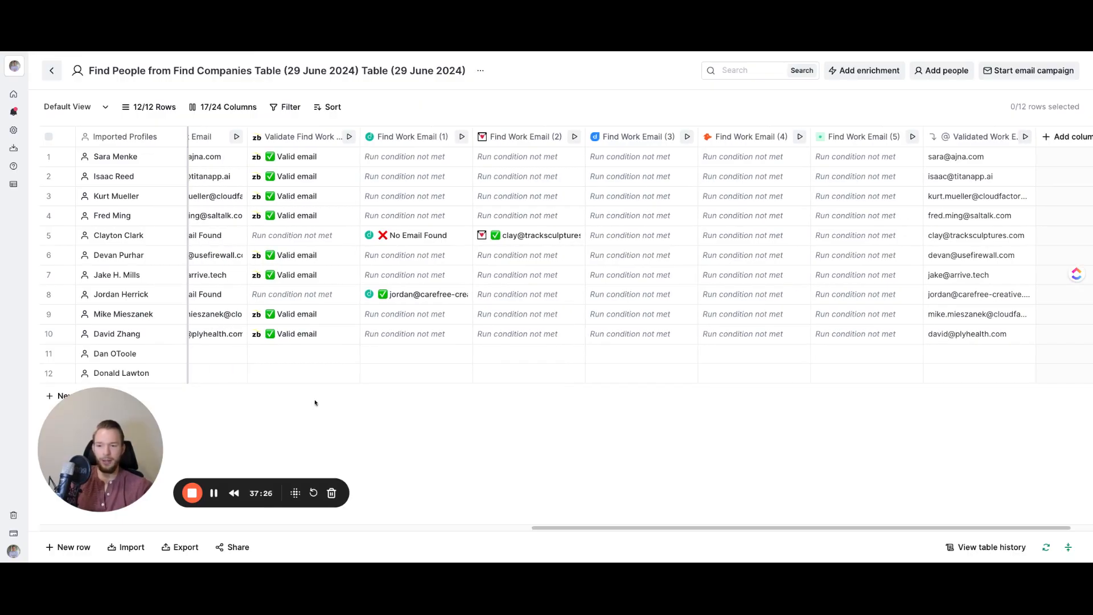
{"action": "left_click", "coordinate": [26, 95]}
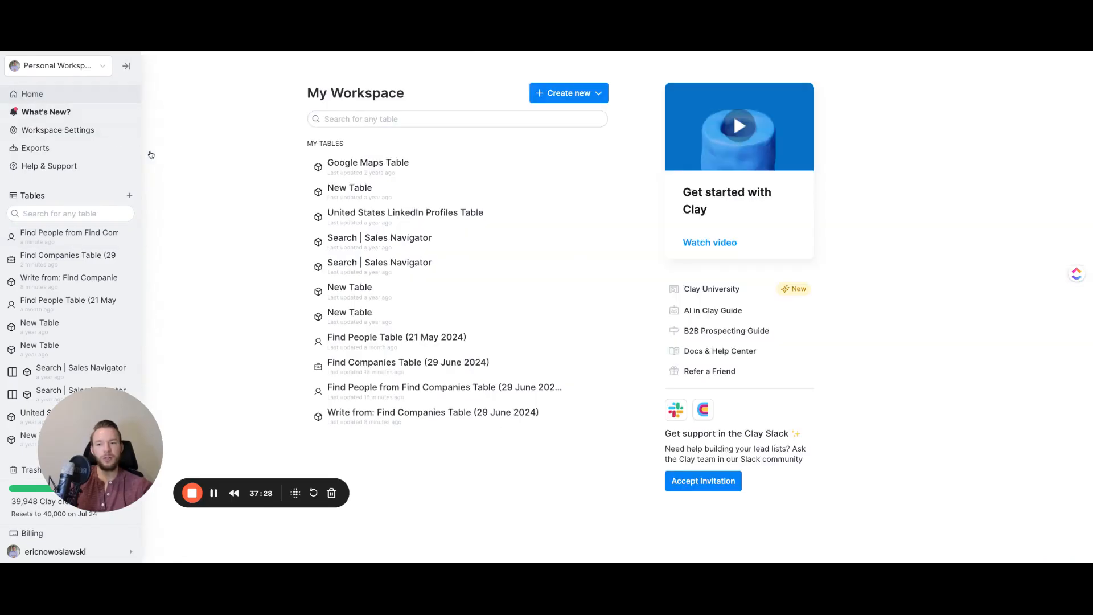
{"action": "left_click", "coordinate": [566, 92]}
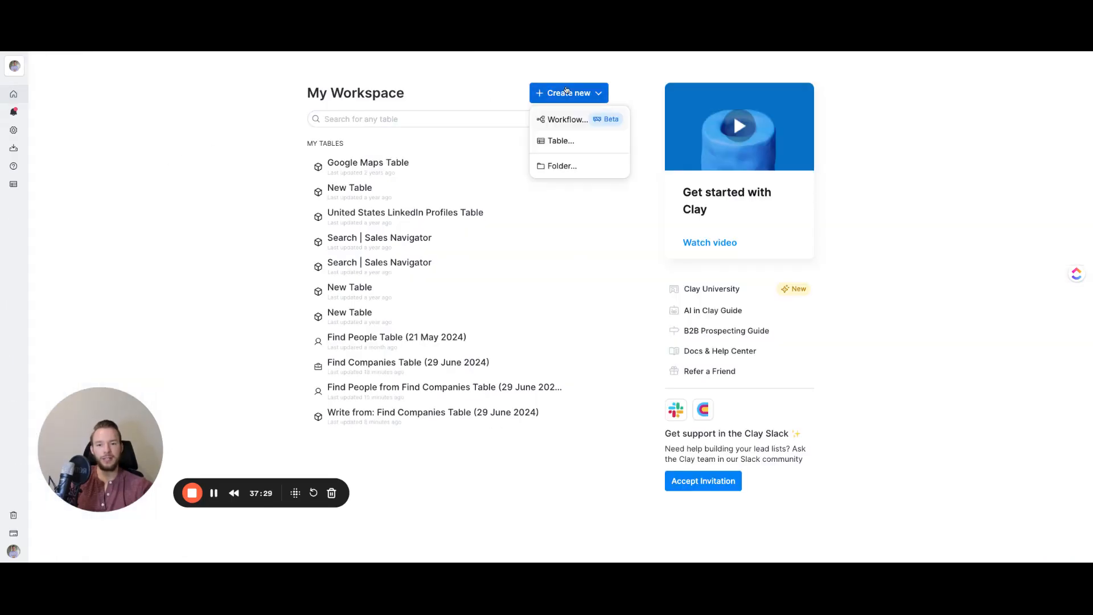
{"action": "left_click", "coordinate": [565, 145]}
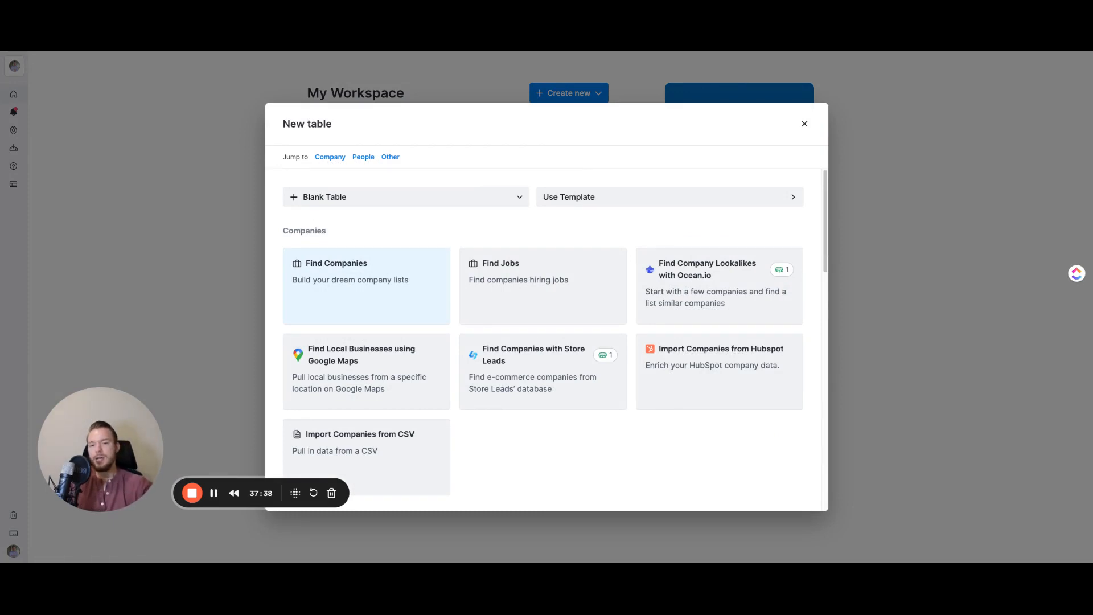
{"action": "left_click", "coordinate": [502, 283]}
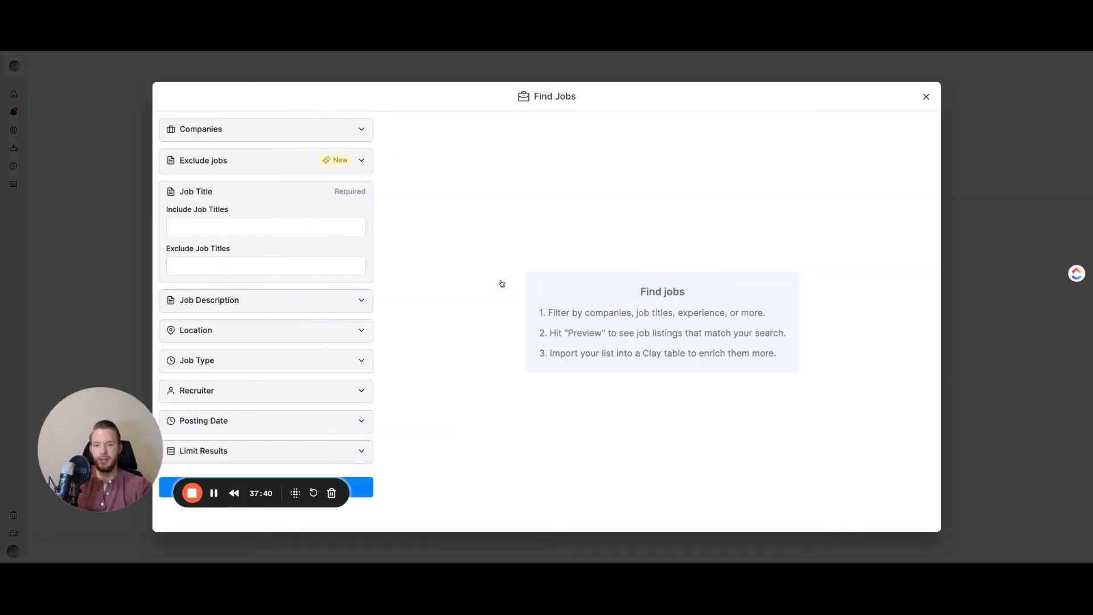
Set the job search's included location to United States.
{"action": "left_click", "coordinate": [188, 332]}
{"action": "left_click", "coordinate": [209, 367]}
{"action": "type", "text": "United States"}
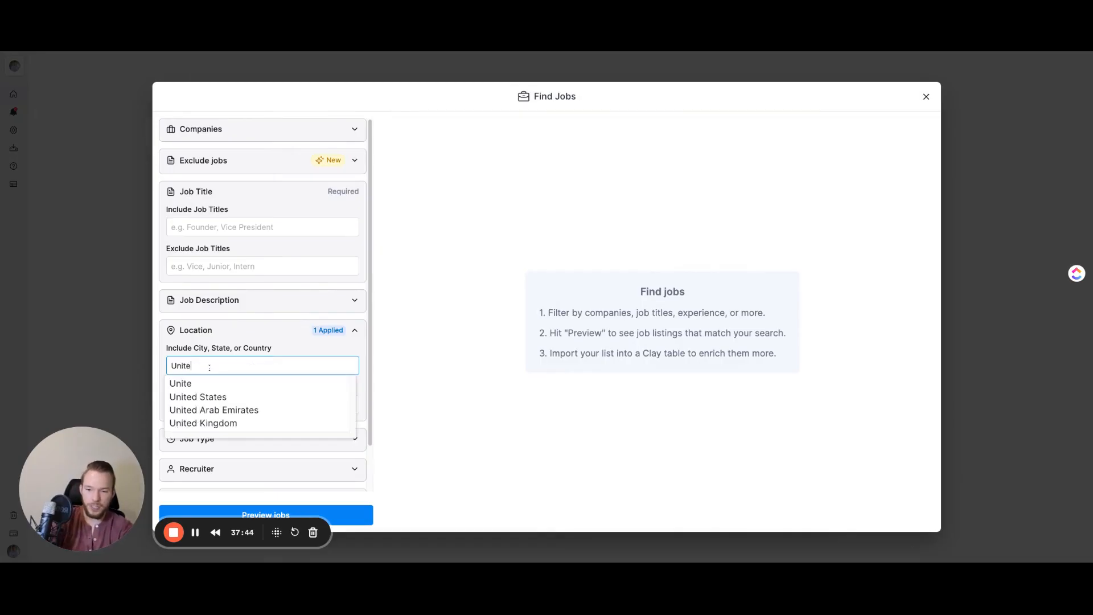
{"action": "key", "text": "Return"}
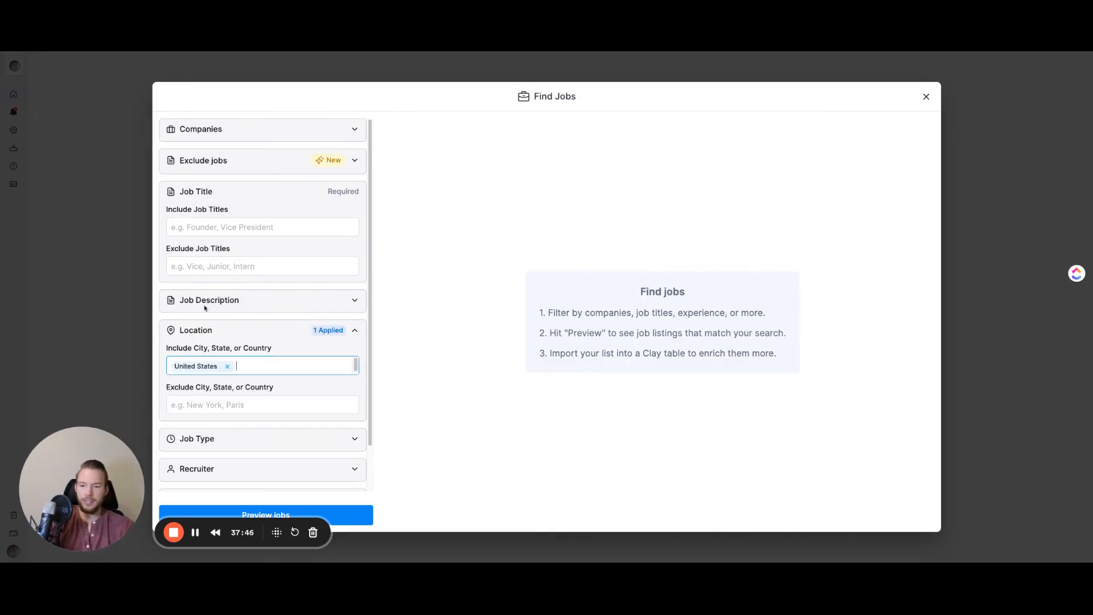
Include the job titles "sales development representatives", "sdr" and "sales development" in the job search.
{"action": "left_click", "coordinate": [207, 226]}
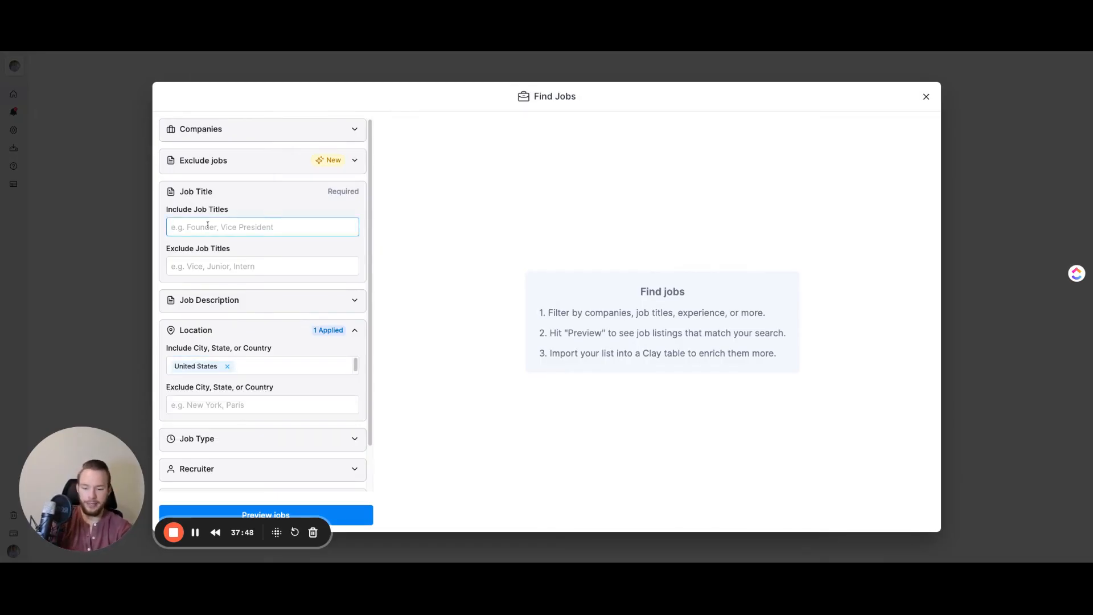
{"action": "type", "text": "sales development"}
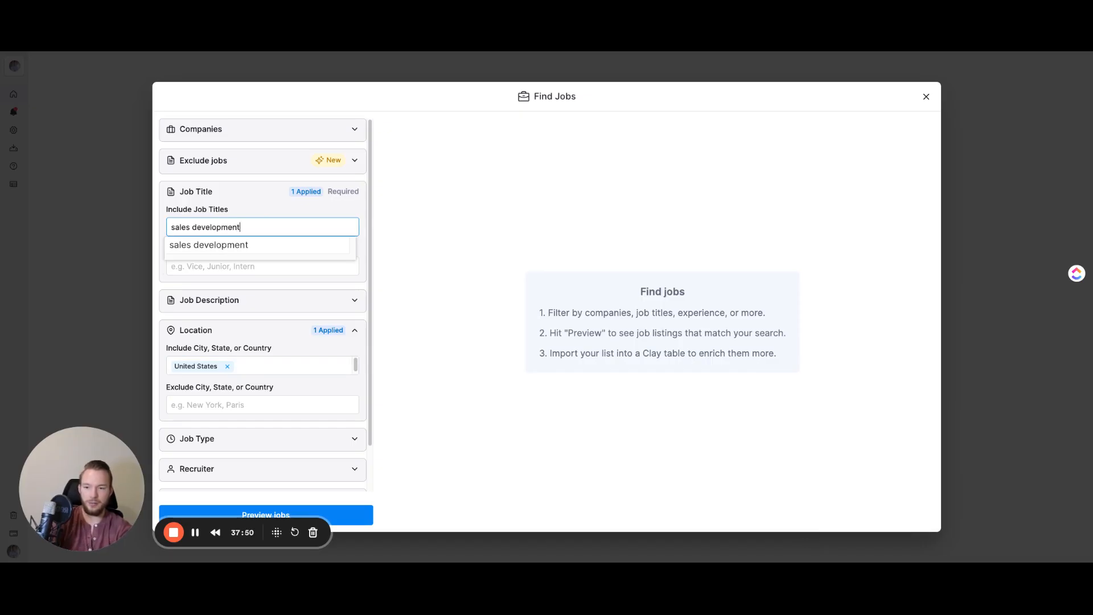
{"action": "type", "text": " representatives"}
{"action": "key", "text": "Return"}
{"action": "type", "text": "sdr"}
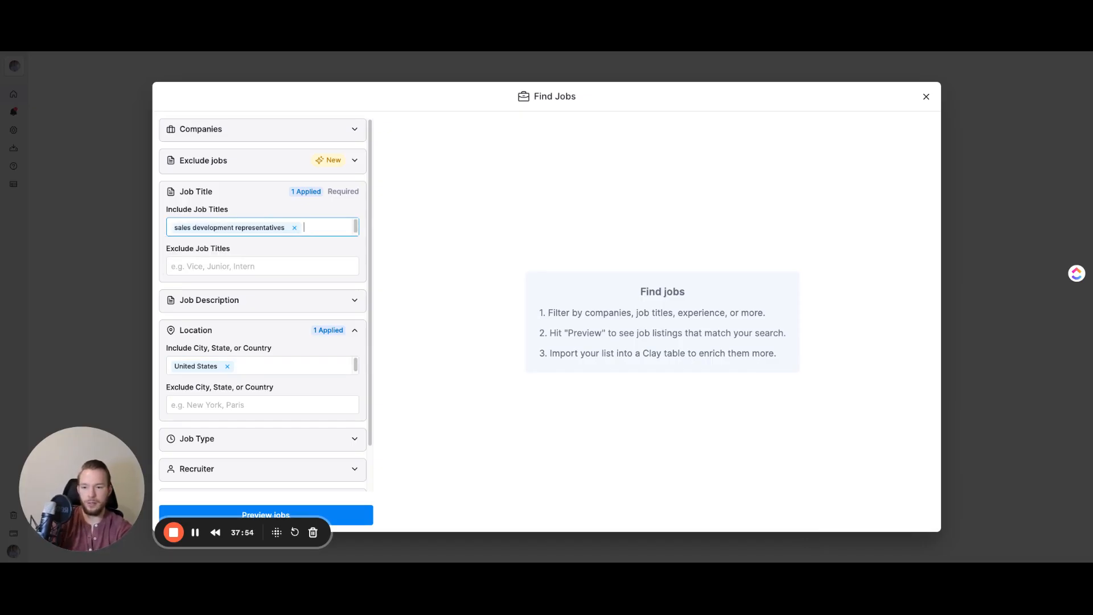
{"action": "key", "text": "Return"}
{"action": "type", "text": "sales development"}
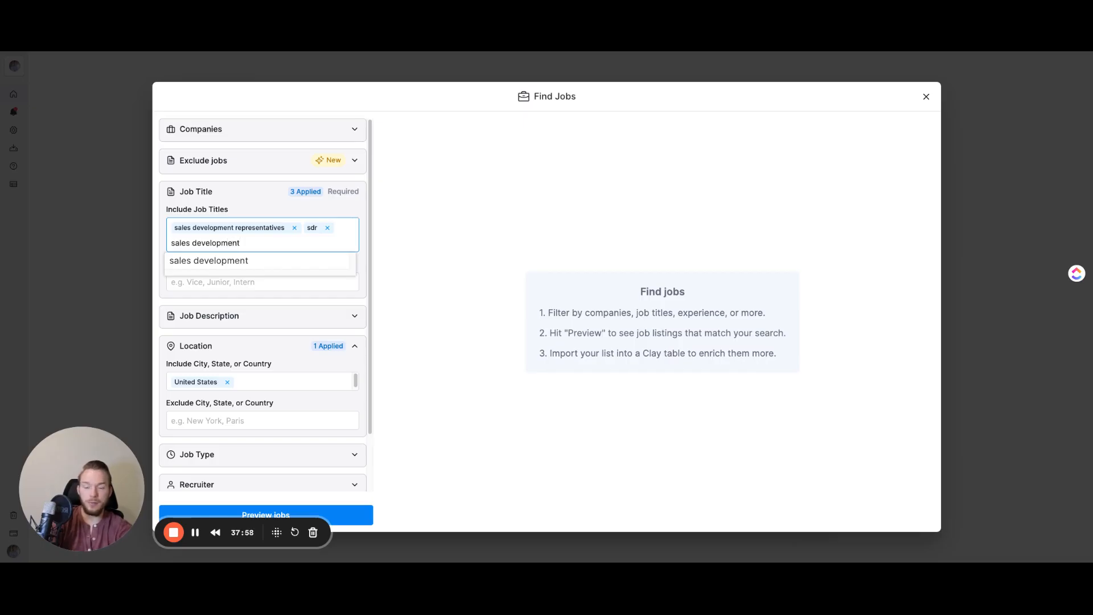
{"action": "key", "text": "Return"}
Exclude the job titles "manger", "director", "head", "president", "vp" and "chief" from the job search.
{"action": "left_click", "coordinate": [233, 275]}
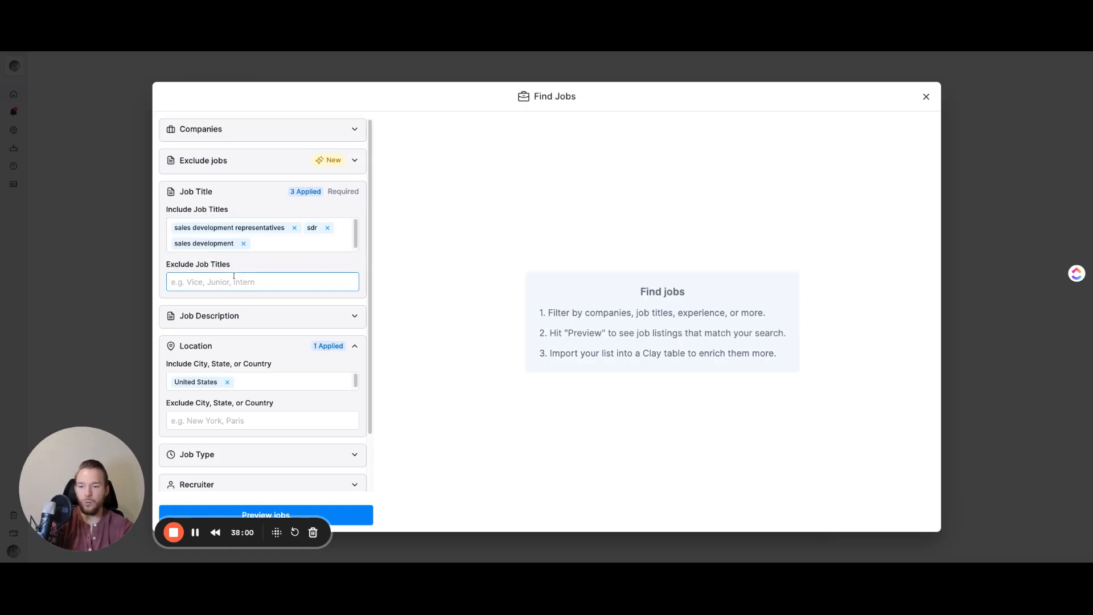
{"action": "type", "text": "manger"}
{"action": "key", "text": "Return"}
{"action": "type", "text": "director"}
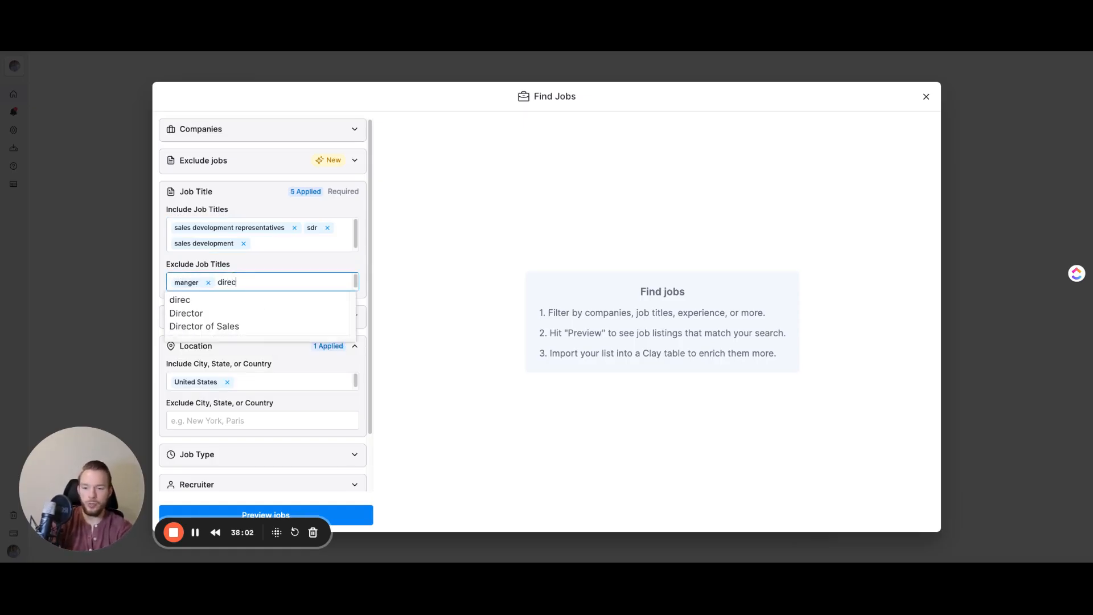
{"action": "key", "text": "Return"}
{"action": "type", "text": "head"}
{"action": "key", "text": "Return"}
{"action": "type", "text": "president"}
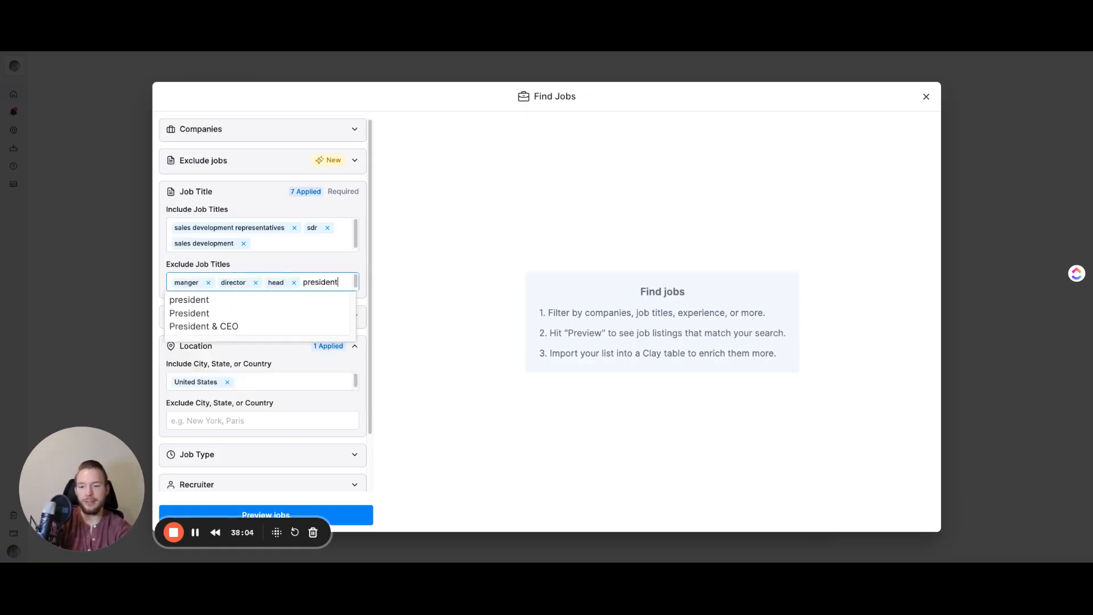
{"action": "key", "text": "Return"}
{"action": "type", "text": "vp"}
{"action": "key", "text": "Return"}
{"action": "type", "text": "chief"}
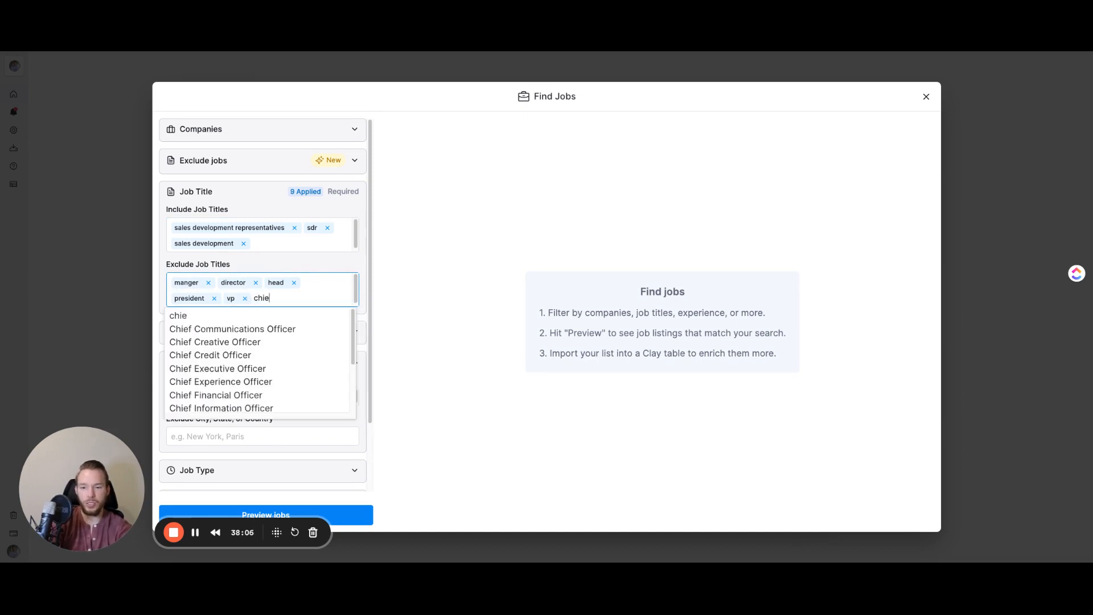
{"action": "key", "text": "Return"}
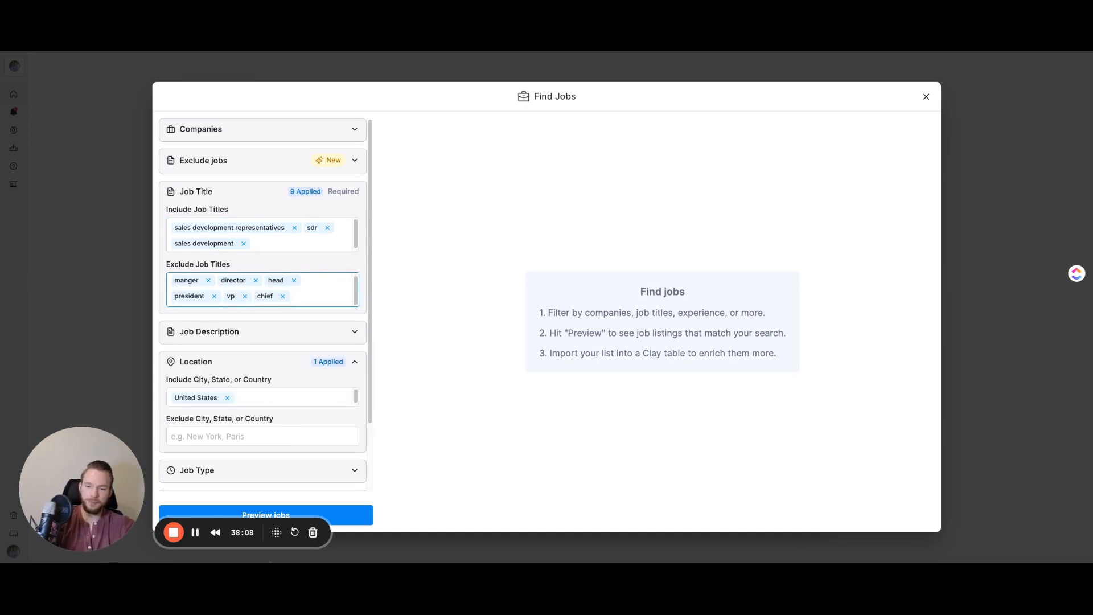
Restrict the job search's employment type to Full-time.
{"action": "left_click", "coordinate": [209, 470]}
{"action": "scroll", "coordinate": [212, 449], "scroll_direction": "down", "scroll_amount": 3}
{"action": "left_click", "coordinate": [215, 385]}
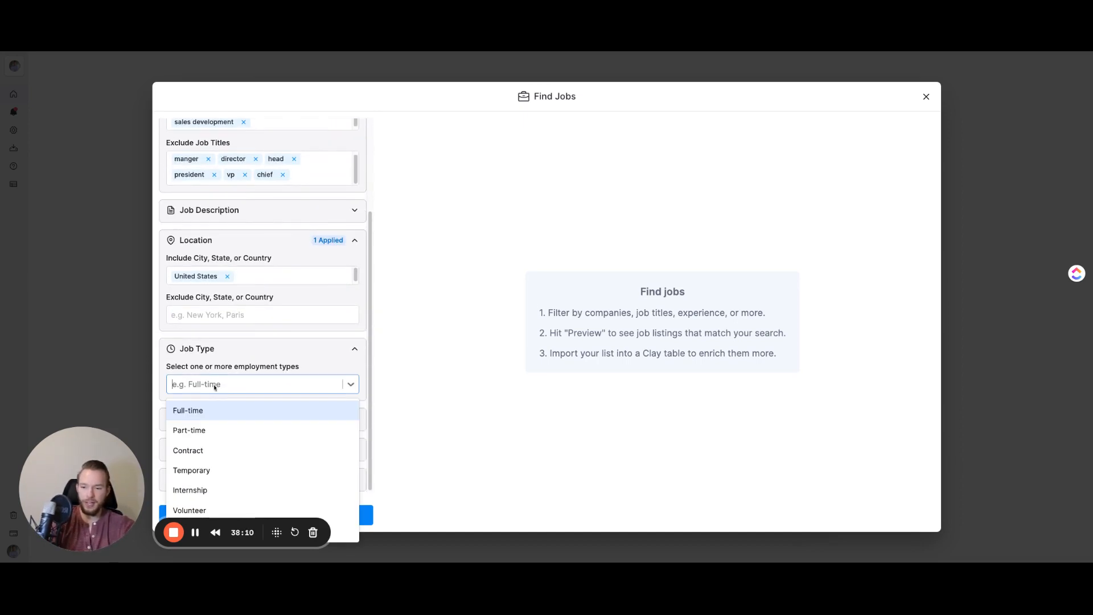
{"action": "key", "text": "Return"}
{"action": "left_click", "coordinate": [282, 387]}
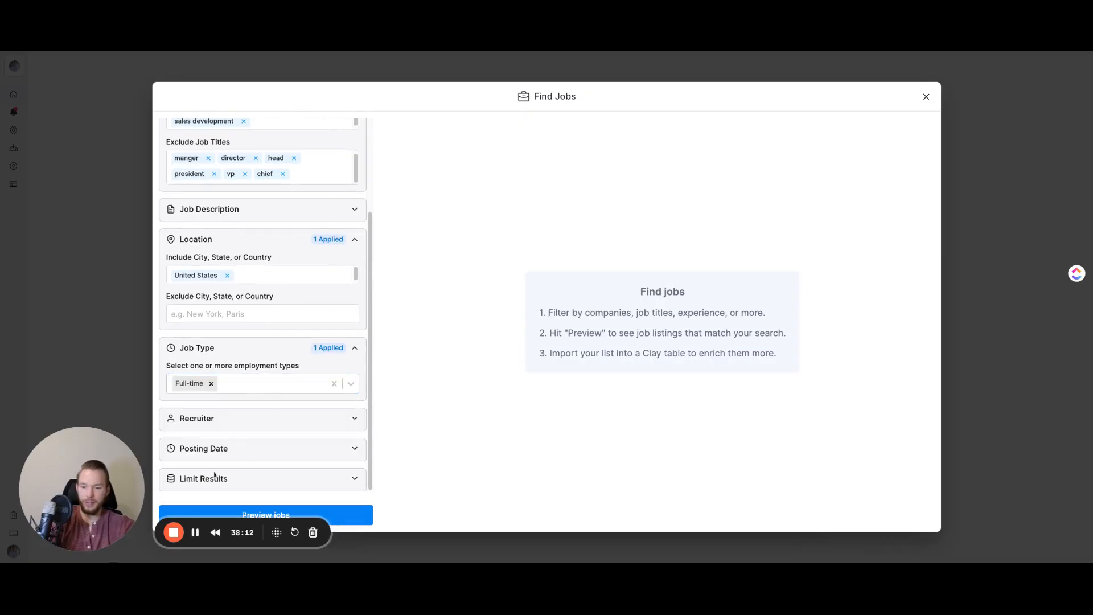
Set the search's days since posted to 14 and its result limit to 100.
{"action": "left_click", "coordinate": [209, 448]}
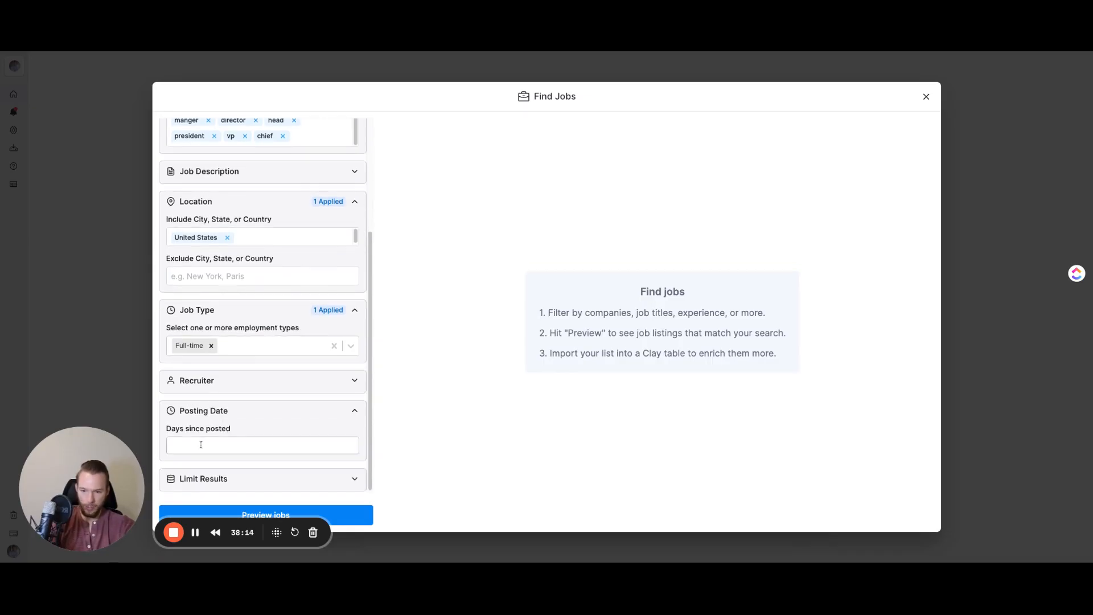
{"action": "left_click", "coordinate": [201, 445]}
{"action": "type", "text": "14"}
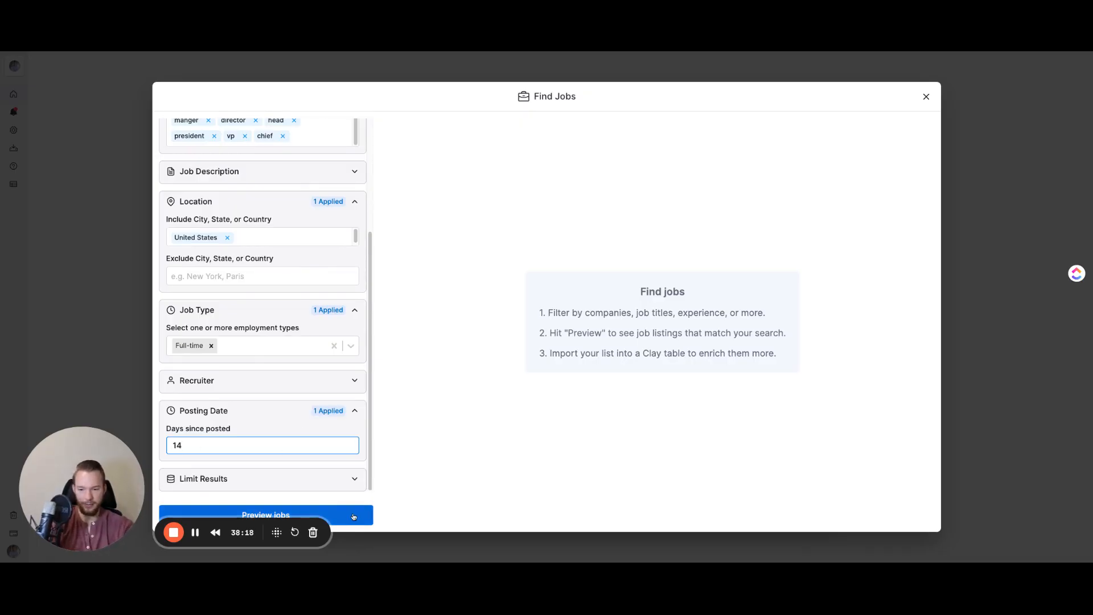
{"action": "left_click", "coordinate": [314, 480]}
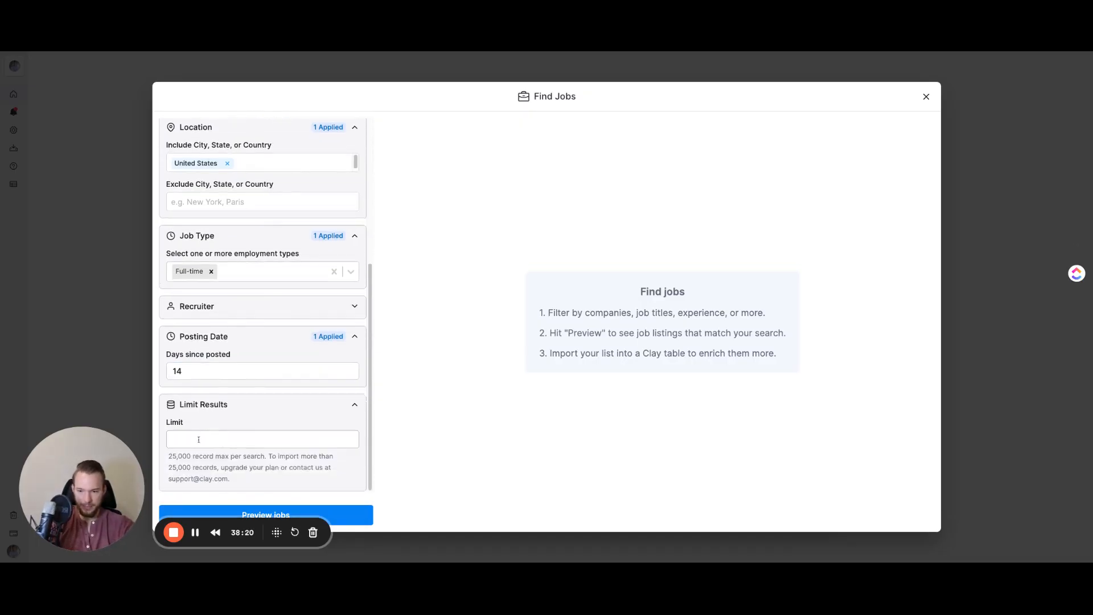
{"action": "left_click", "coordinate": [198, 440]}
{"action": "type", "text": "100"}
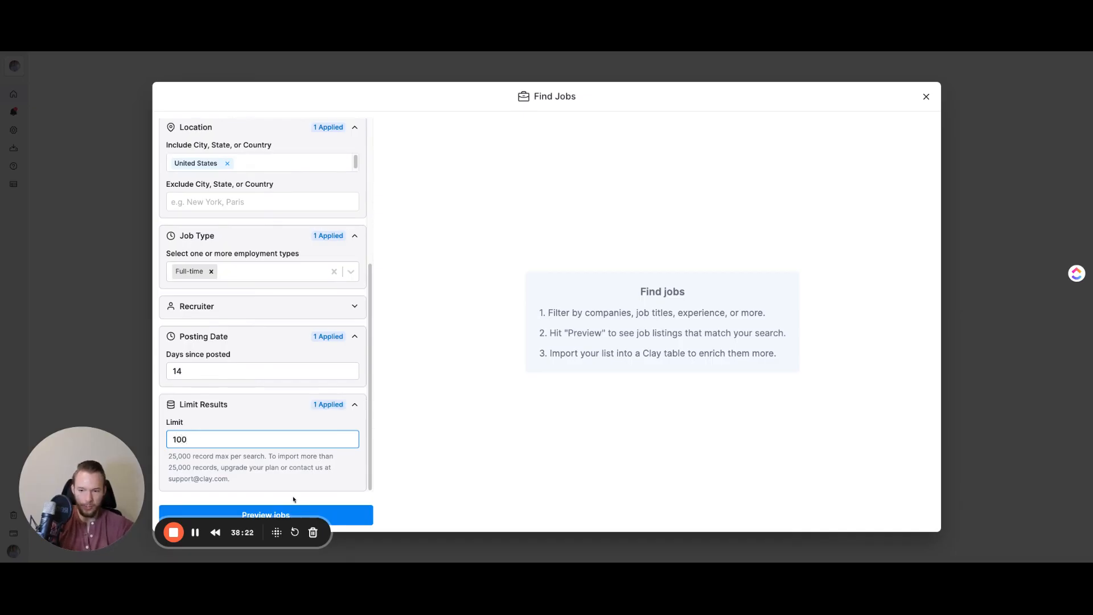
Preview the matching jobs and look through the listings and their columns.
{"action": "left_click", "coordinate": [295, 514]}
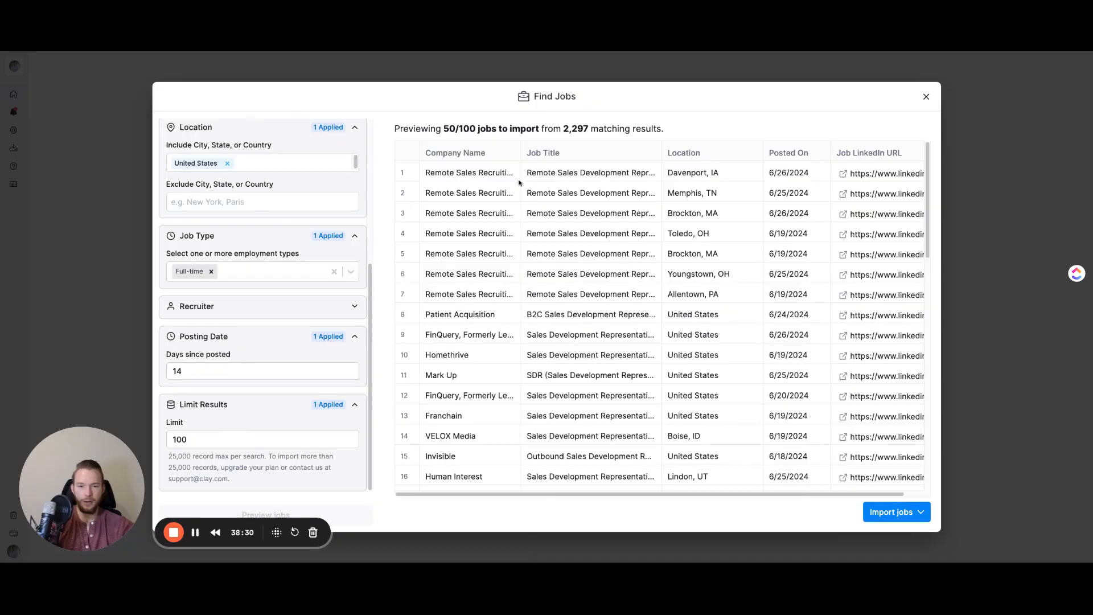
{"action": "double_click", "coordinate": [568, 129]}
{"action": "scroll", "coordinate": [512, 257], "scroll_direction": "down", "scroll_amount": 10}
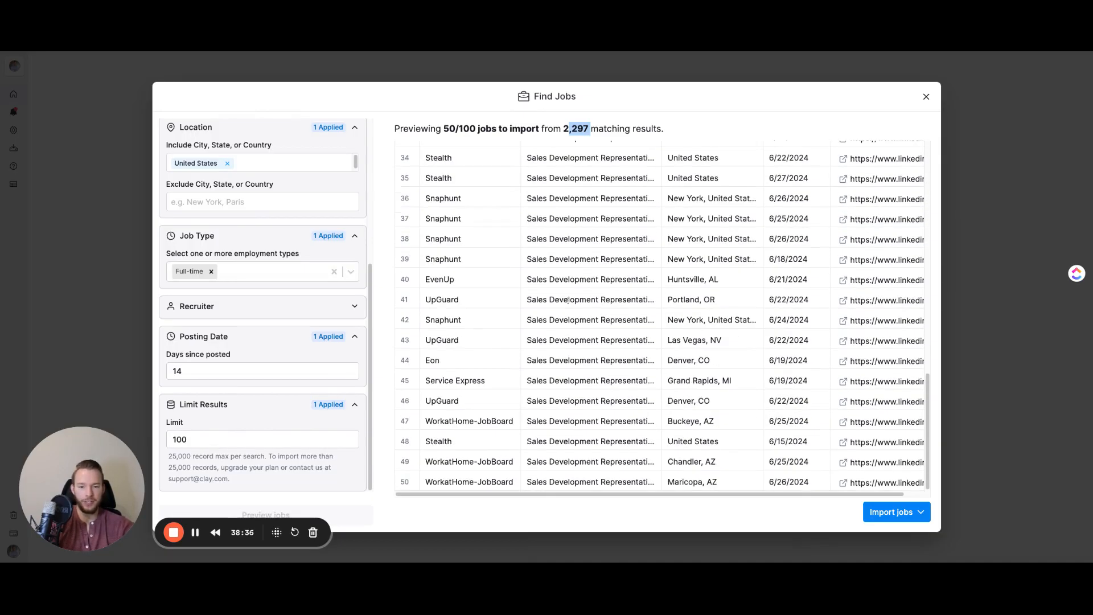
{"action": "scroll", "coordinate": [568, 301], "scroll_direction": "up", "scroll_amount": 10}
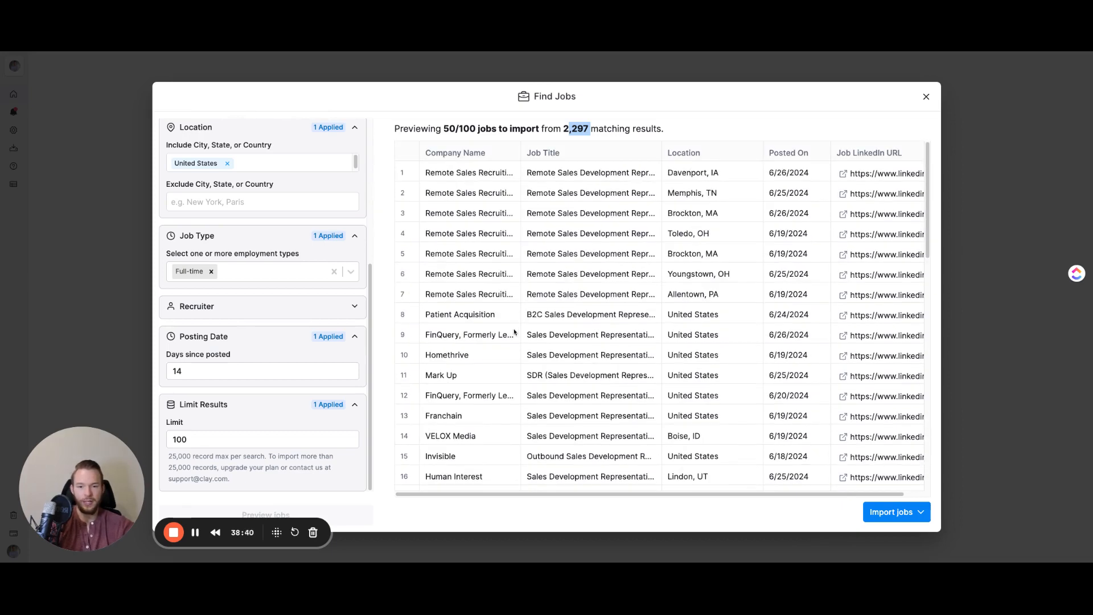
{"action": "scroll", "coordinate": [626, 216], "scroll_direction": "right", "scroll_amount": 2}
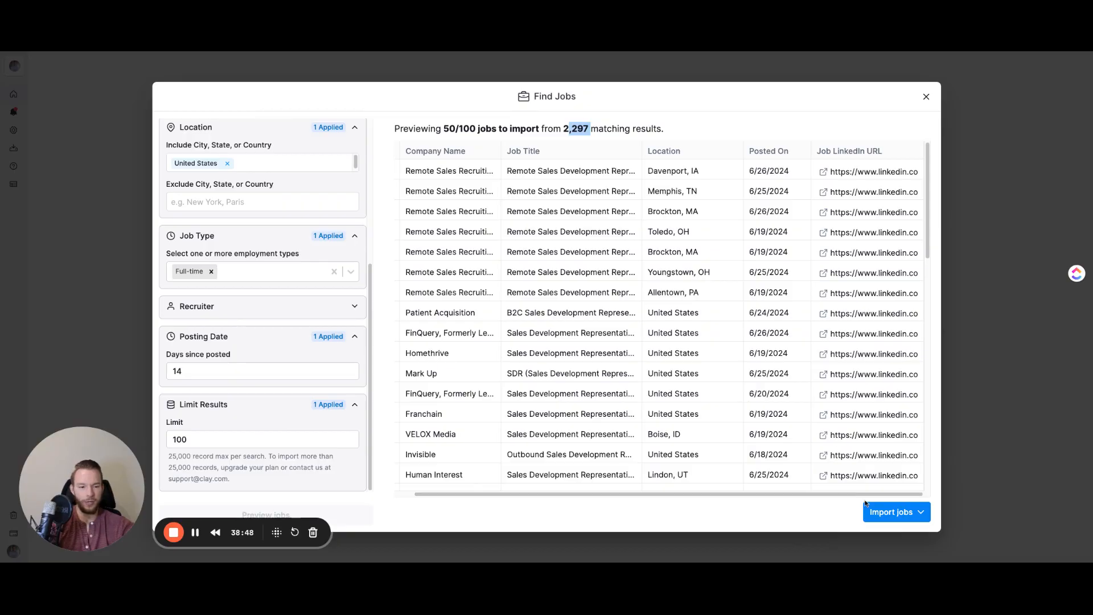
Import the jobs into a new table with only the Basic Profile option, and dismiss the source details.
{"action": "left_click", "coordinate": [891, 512]}
{"action": "left_click", "coordinate": [905, 462]}
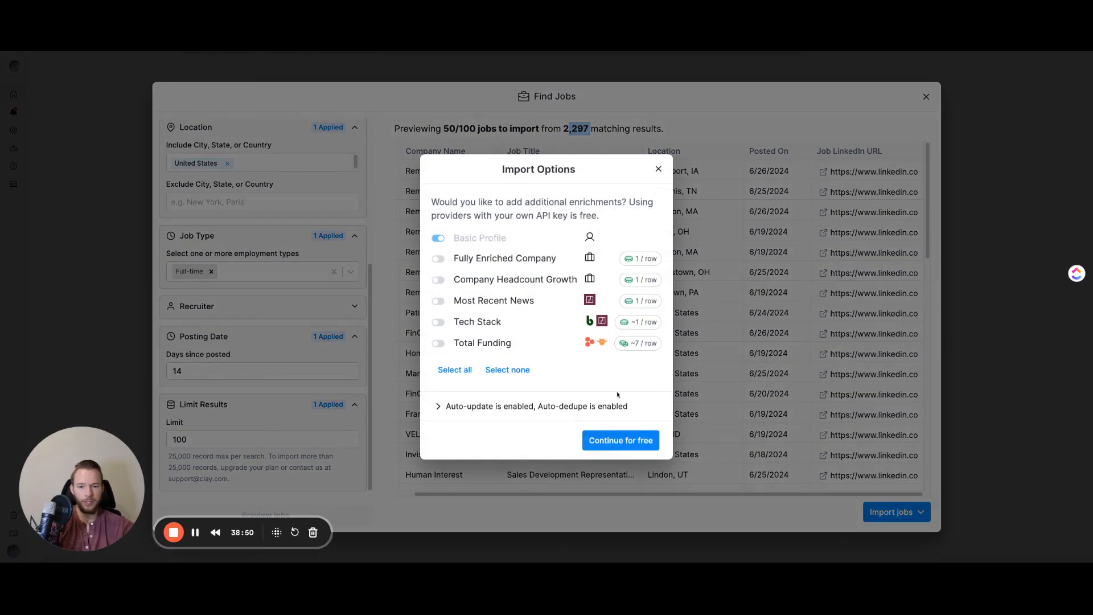
{"action": "left_click", "coordinate": [609, 442]}
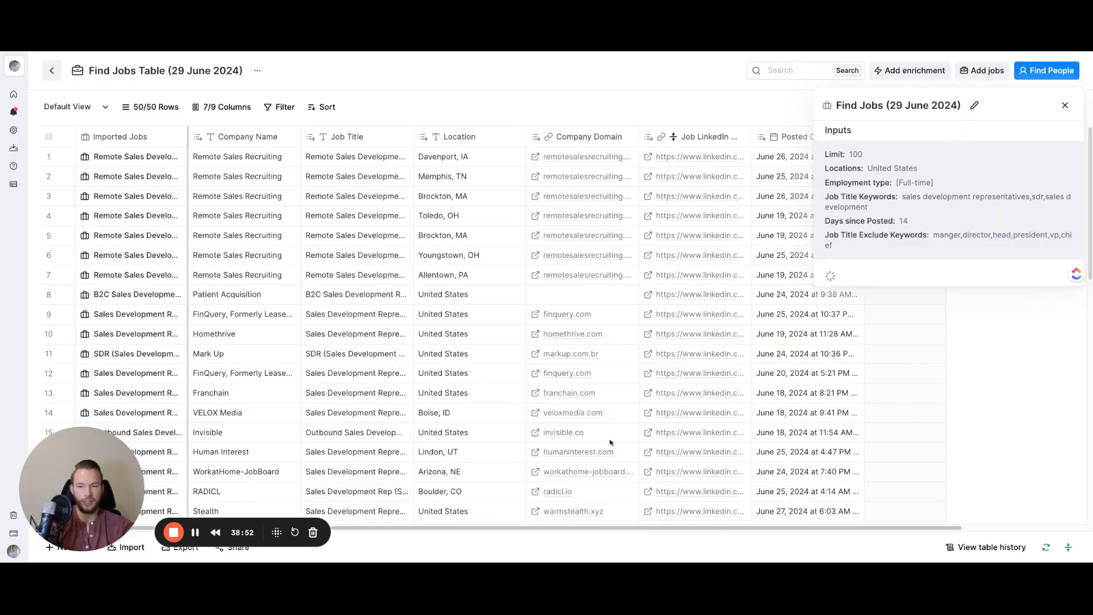
{"action": "left_click", "coordinate": [1064, 105]}
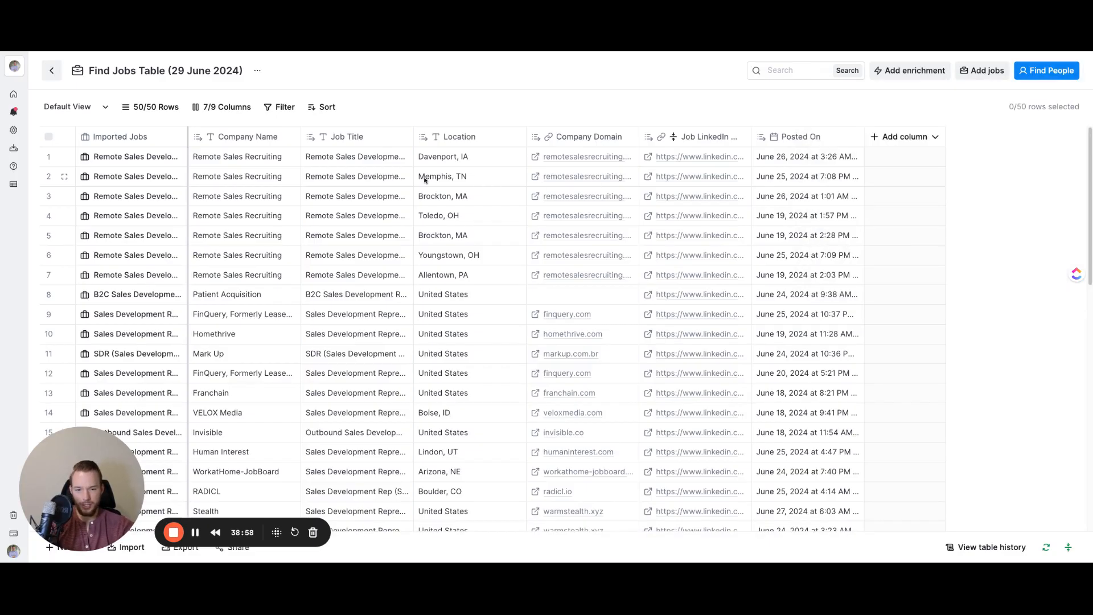
Search the enrichments for "job", view the Job Openings waterfall's providers and inputs, and return to the enrichment list.
{"action": "left_click", "coordinate": [880, 137]}
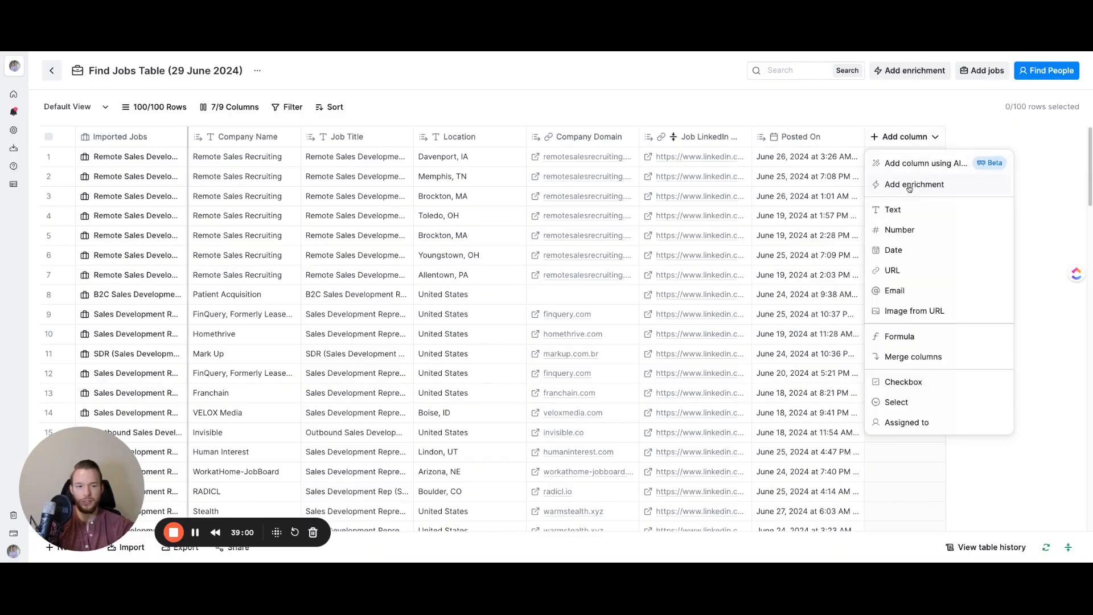
{"action": "left_click", "coordinate": [909, 186]}
{"action": "type", "text": "job"}
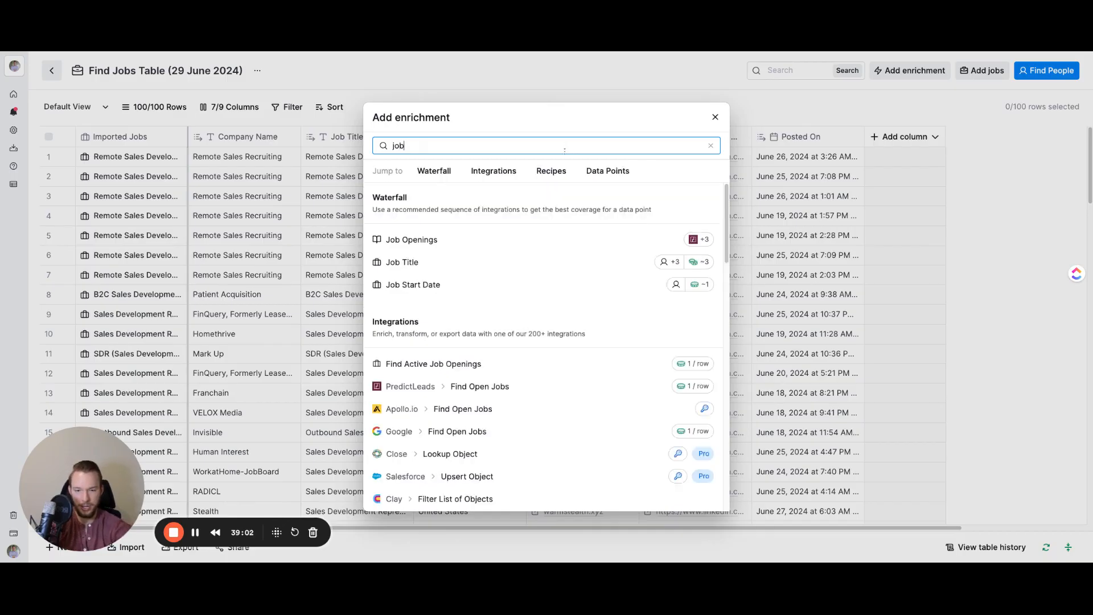
{"action": "left_click", "coordinate": [439, 238]}
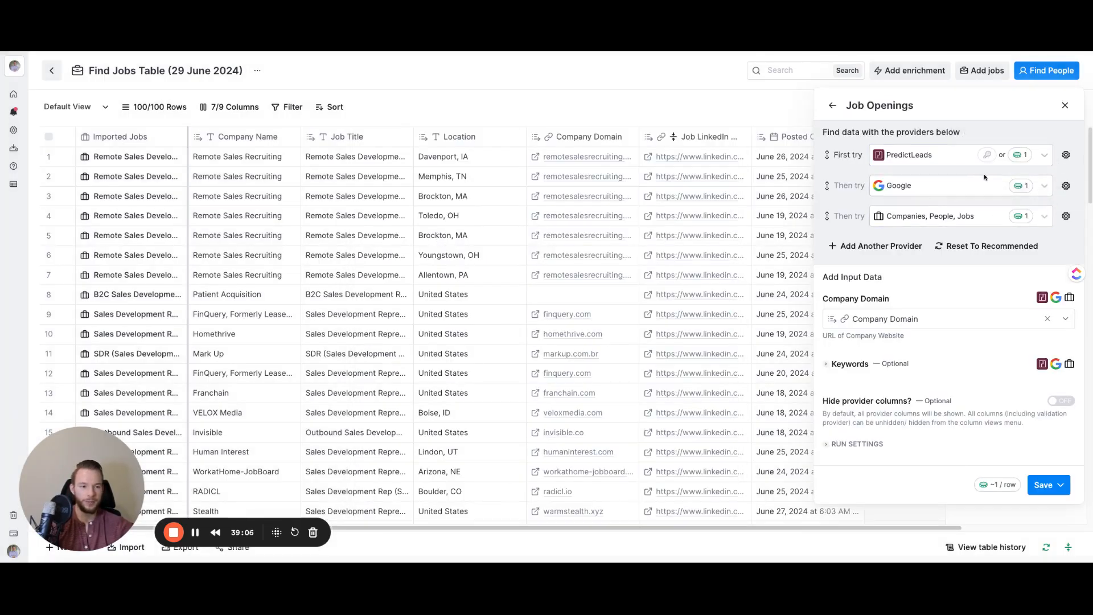
{"action": "left_click", "coordinate": [832, 106]}
Search the enrichments for "companies people job" and open the Find Active Job Openings setup.
{"action": "double_click", "coordinate": [419, 147]}
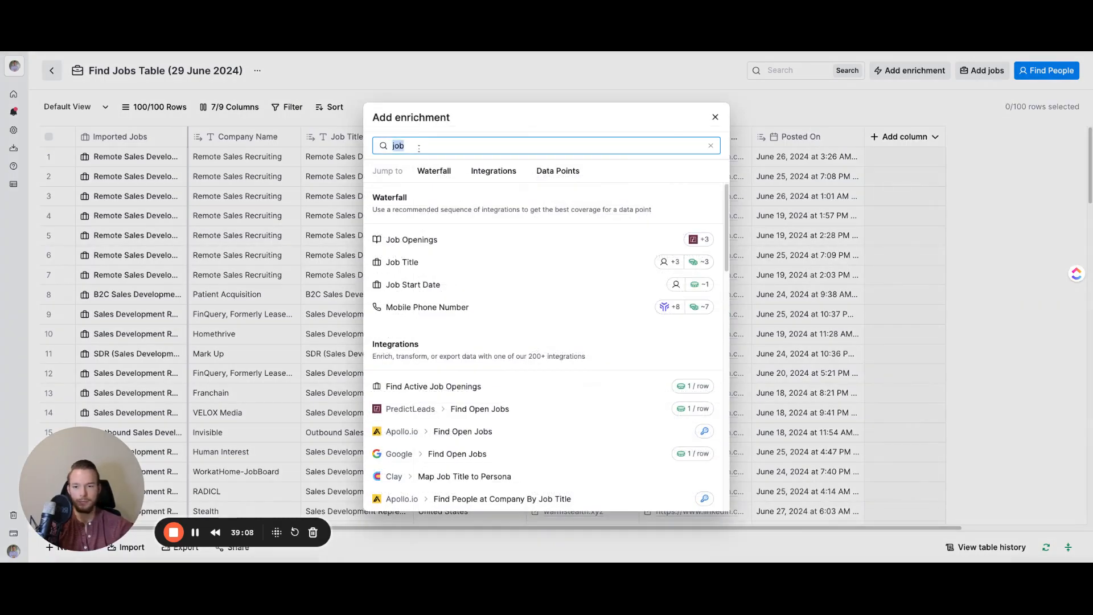
{"action": "type", "text": "companies pe"}
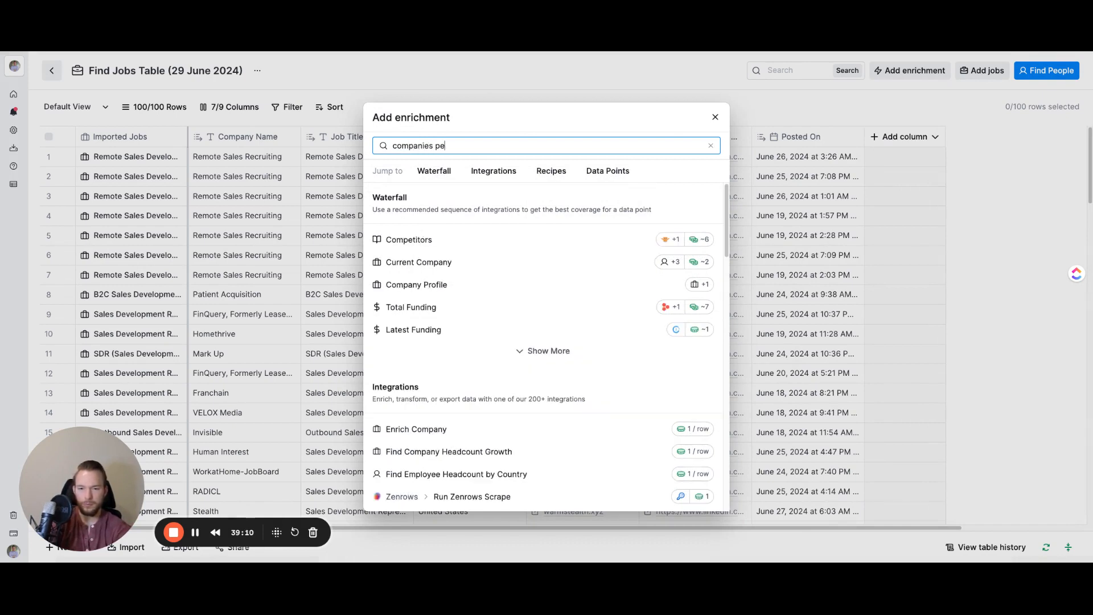
{"action": "type", "text": "ople job"}
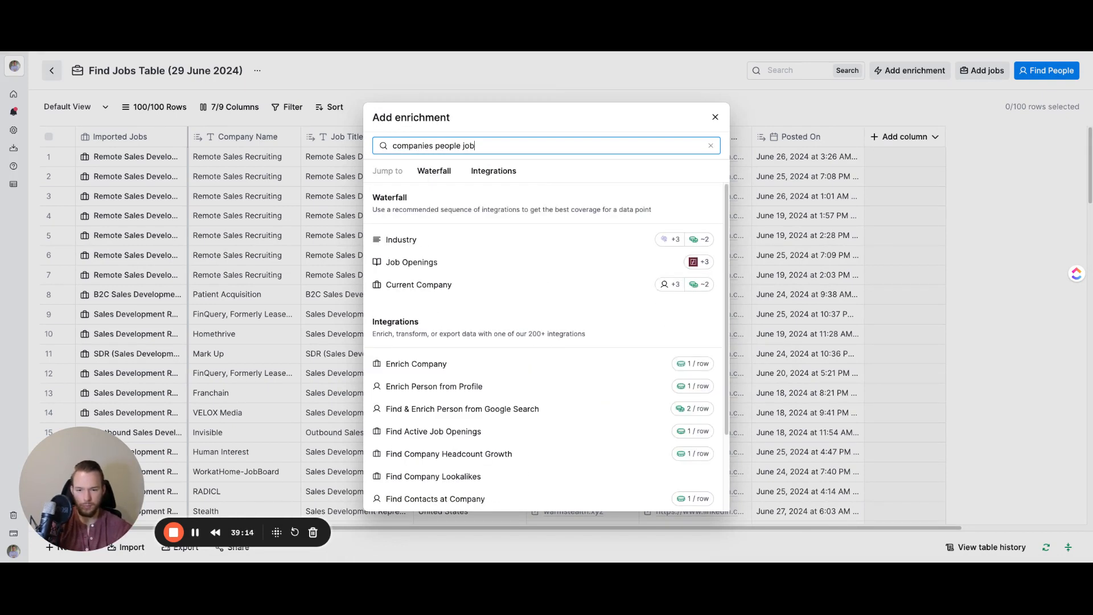
{"action": "left_click", "coordinate": [428, 431]}
Map Company Identifier to the Company Domain column and Job Title Keywords to the Job Title column.
{"action": "left_click", "coordinate": [914, 234]}
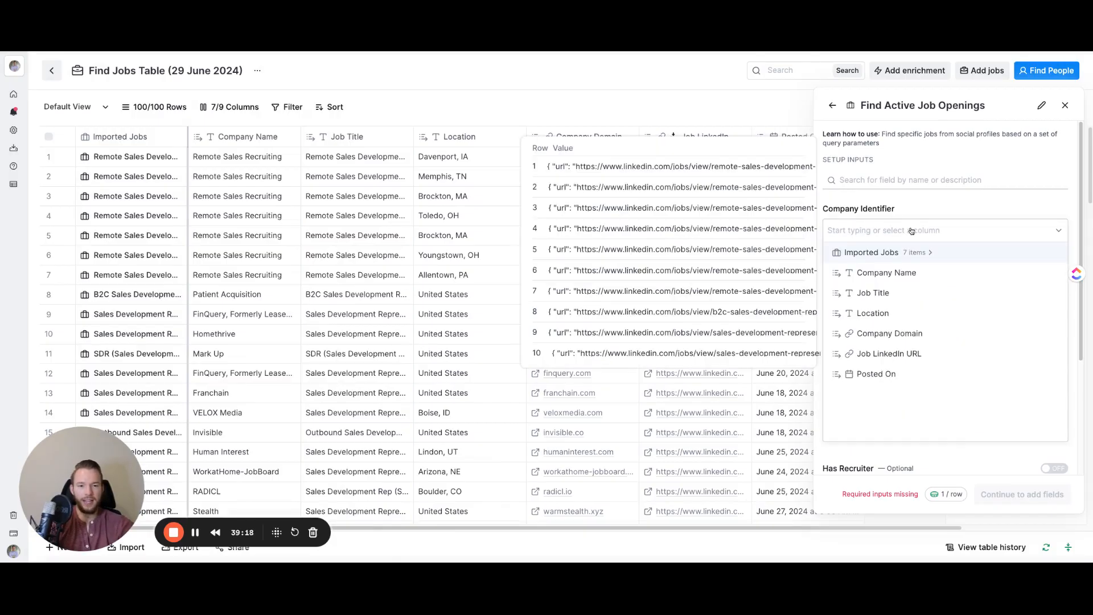
{"action": "left_click", "coordinate": [891, 340]}
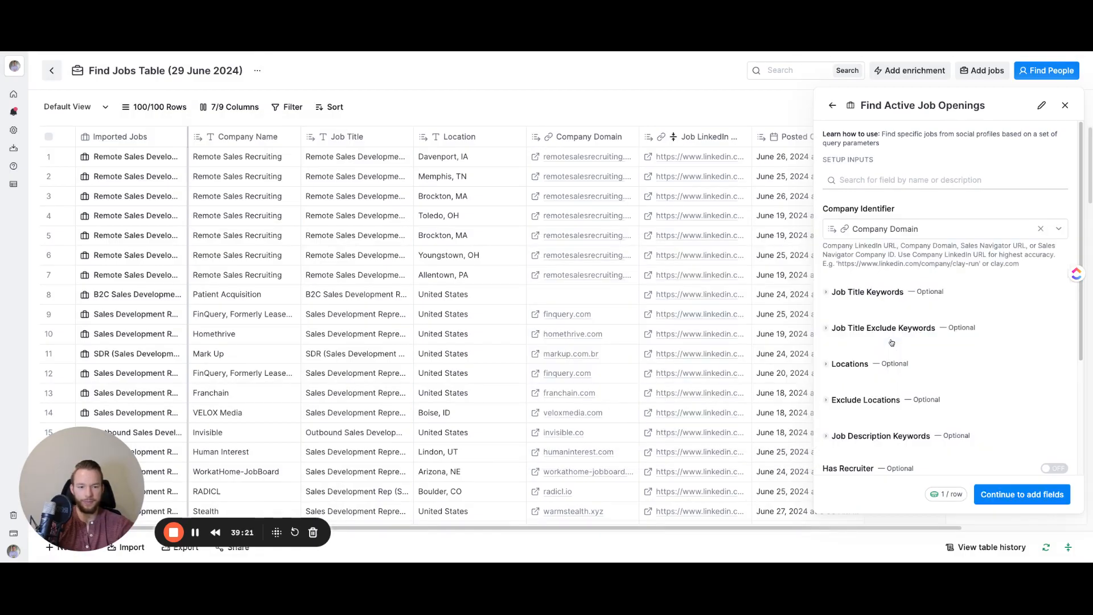
{"action": "left_click", "coordinate": [873, 292]}
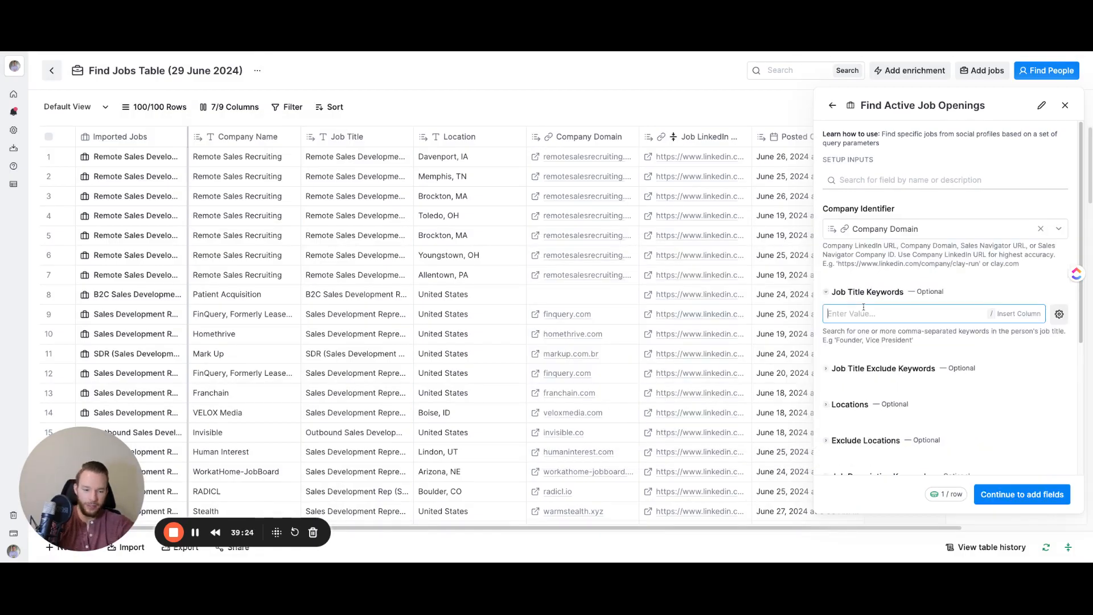
{"action": "type", "text": "/"}
{"action": "left_click", "coordinate": [879, 375]}
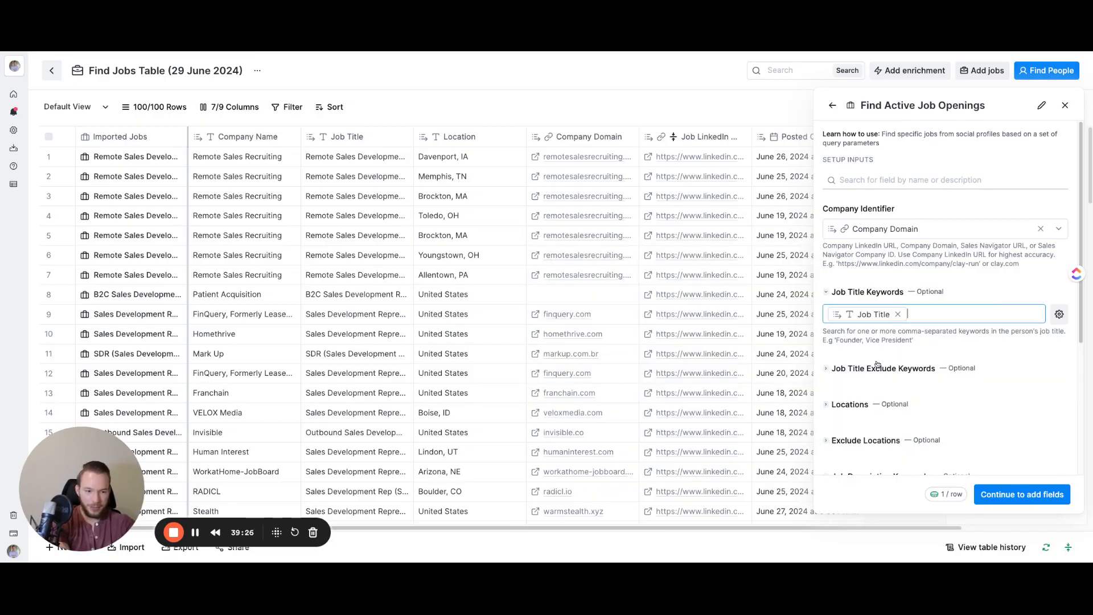
Look over the remaining Find Active Job Openings inputs, and close the setup without saving the changes.
{"action": "scroll", "coordinate": [865, 406], "scroll_direction": "down", "scroll_amount": 3}
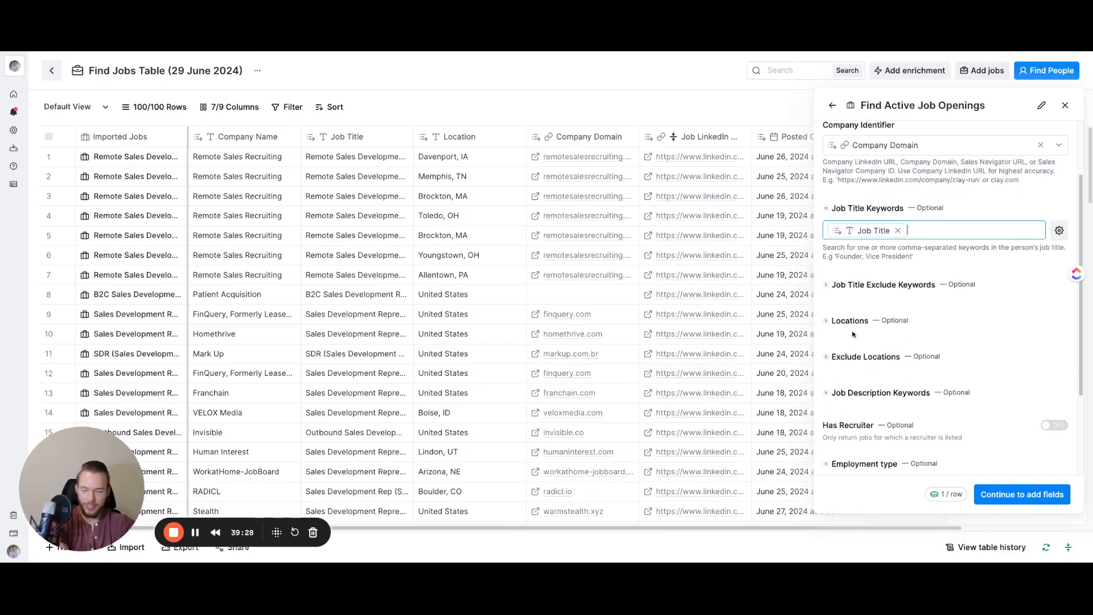
{"action": "left_click", "coordinate": [1065, 105]}
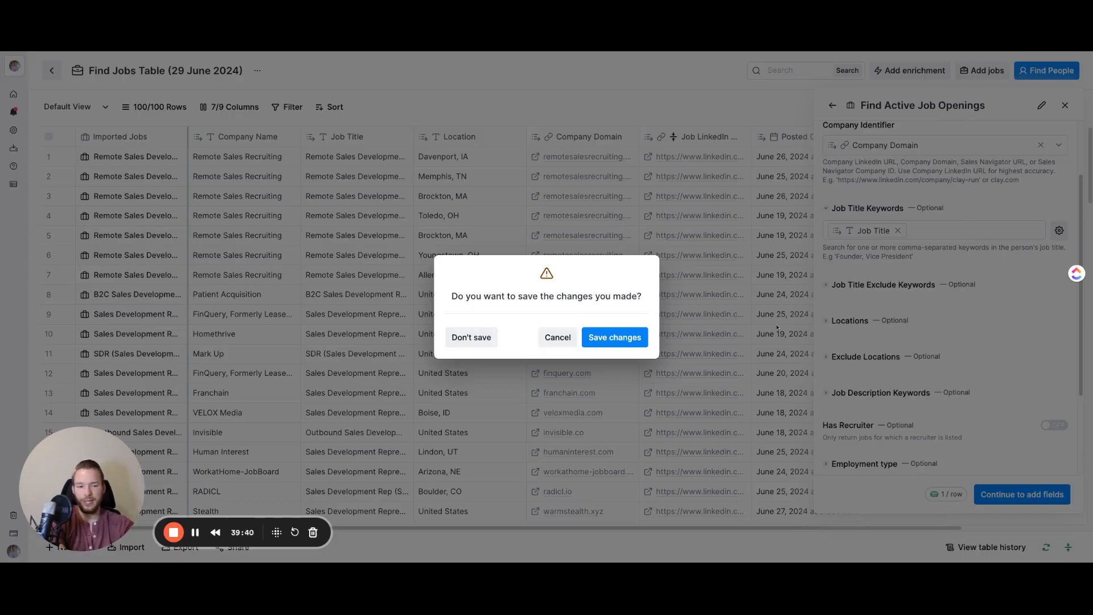
{"action": "left_click", "coordinate": [471, 338]}
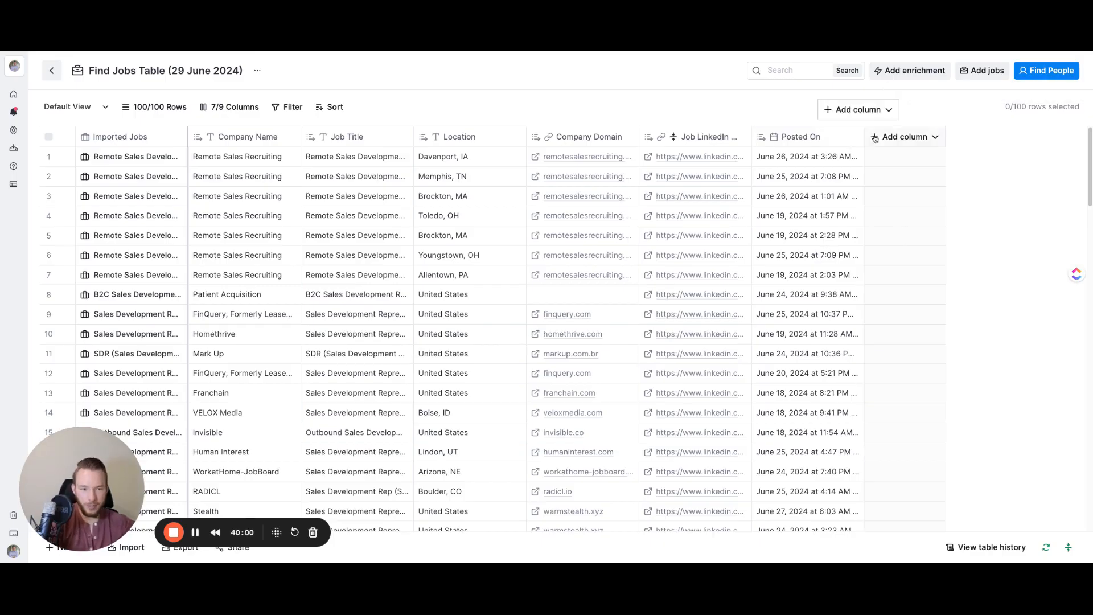
Add an enrichment column: search the enrichments for "predict" and open the PredictLeads Find Most Recent News setup.
{"action": "left_click", "coordinate": [904, 137]}
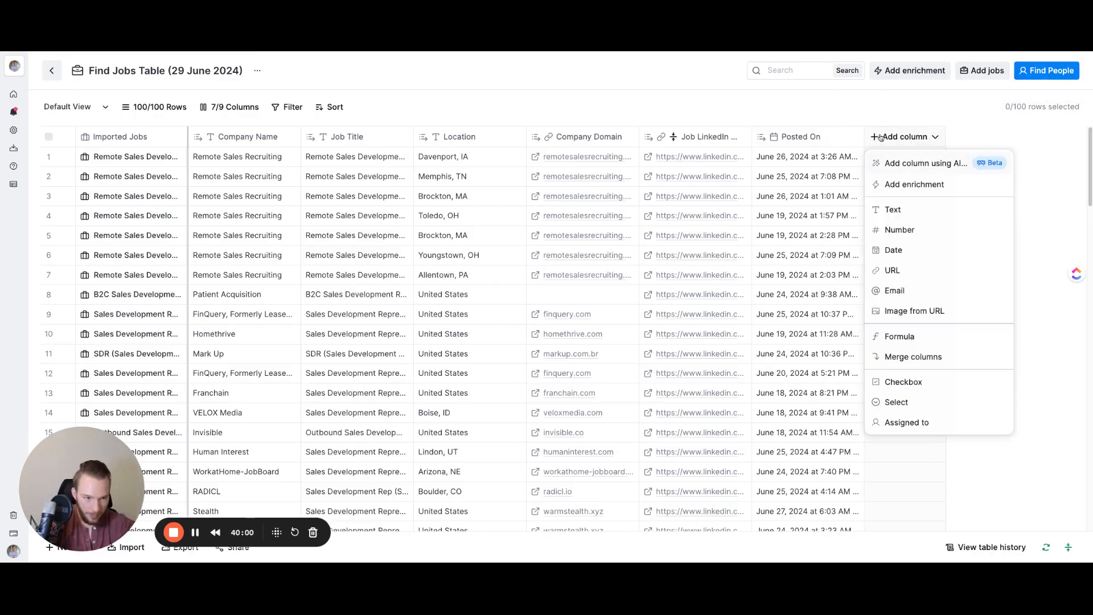
{"action": "left_click", "coordinate": [911, 185]}
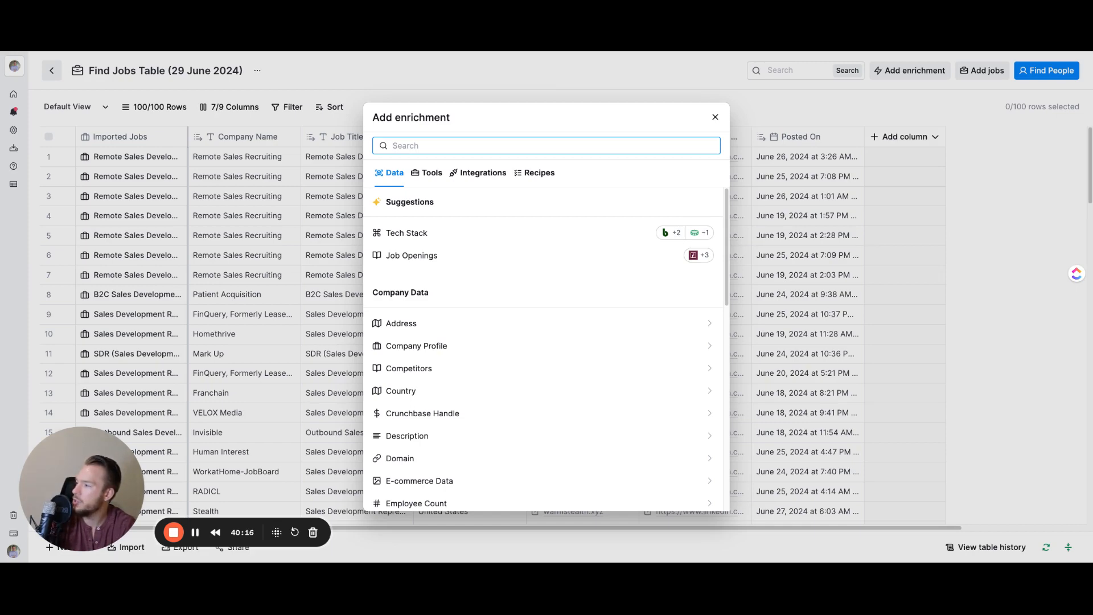
{"action": "type", "text": "pr"}
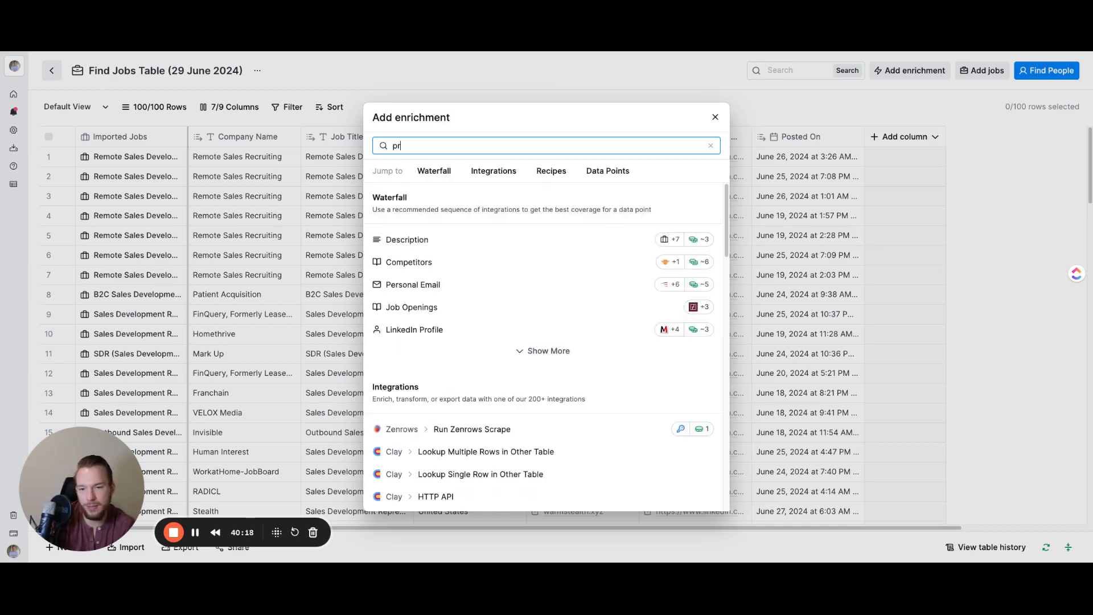
{"action": "type", "text": "edict"}
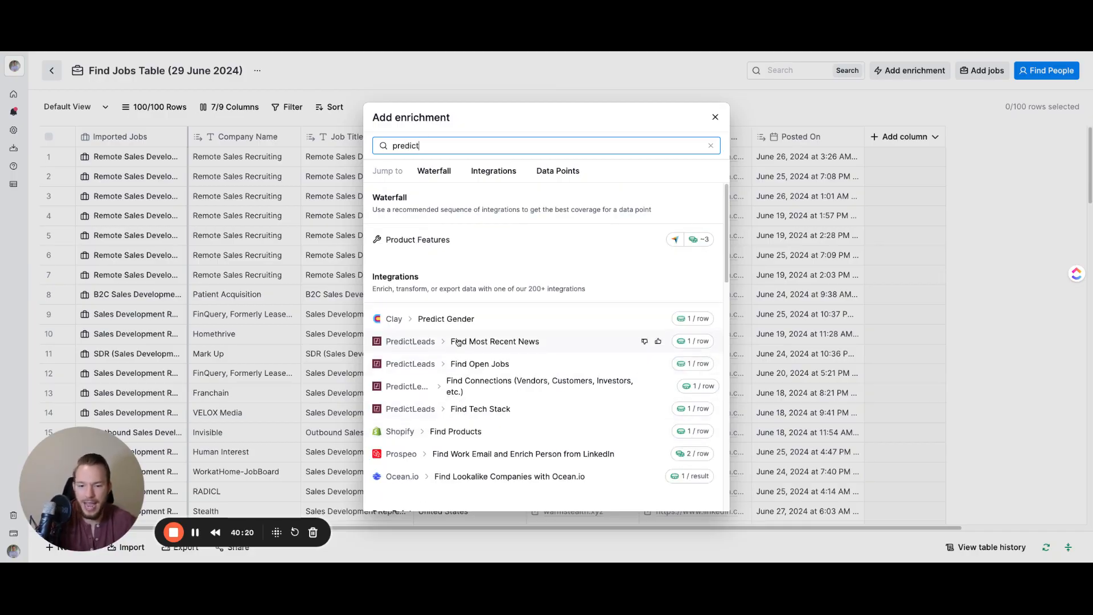
{"action": "left_click", "coordinate": [489, 339]}
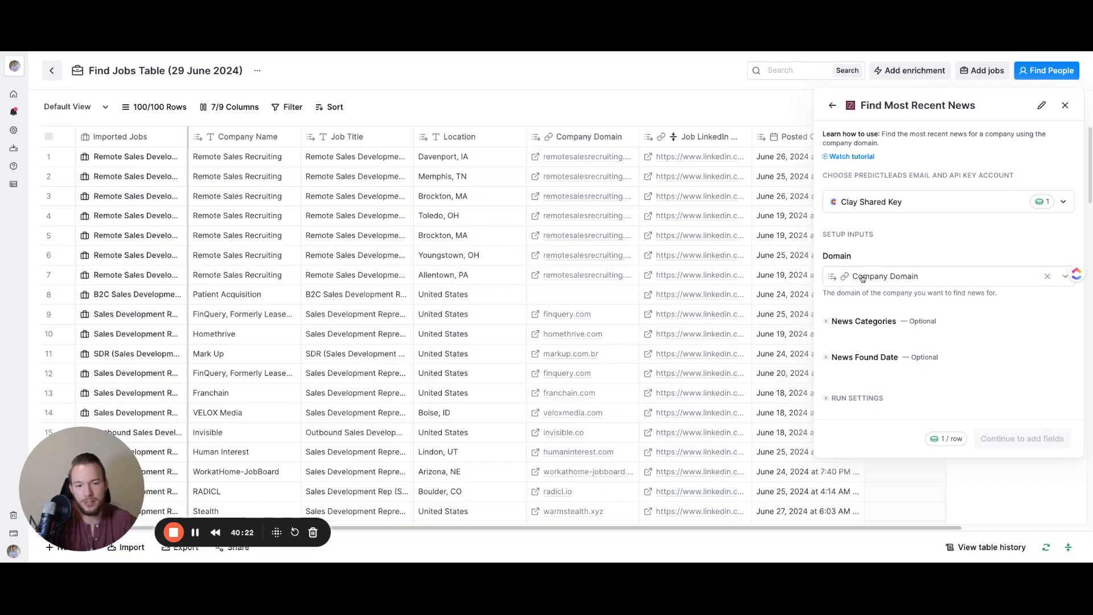
{"action": "mouse_move", "coordinate": [862, 278]}
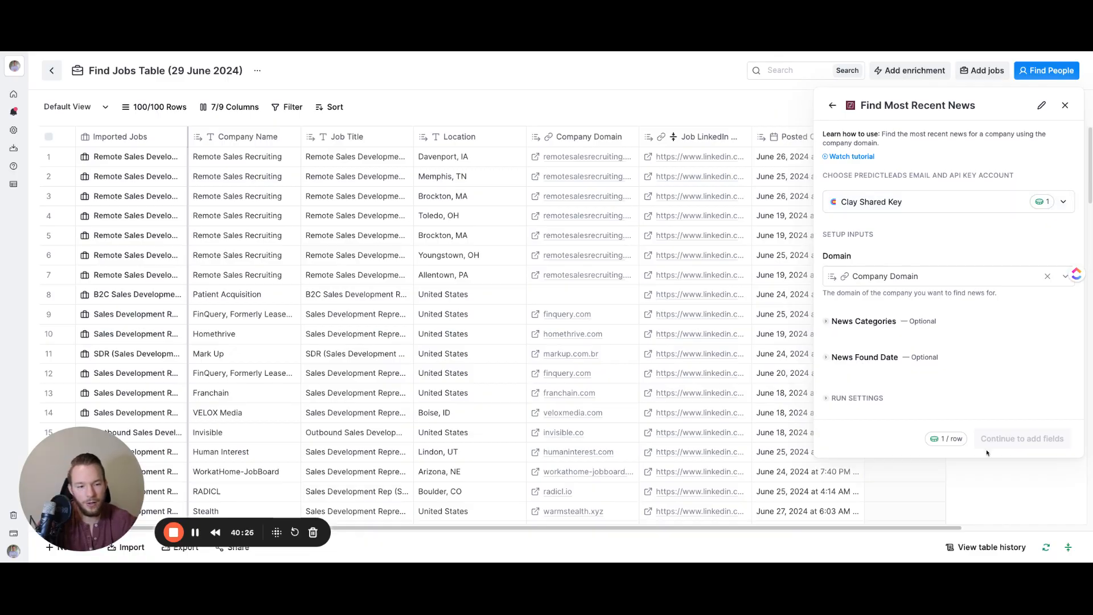
Set News Categories to acquisitions, mergers, asset sales, senior promotions, departures and retirements, new offices, expanded offices, new facilities and new service locations.
{"action": "left_click", "coordinate": [875, 322]}
{"action": "left_click", "coordinate": [871, 343]}
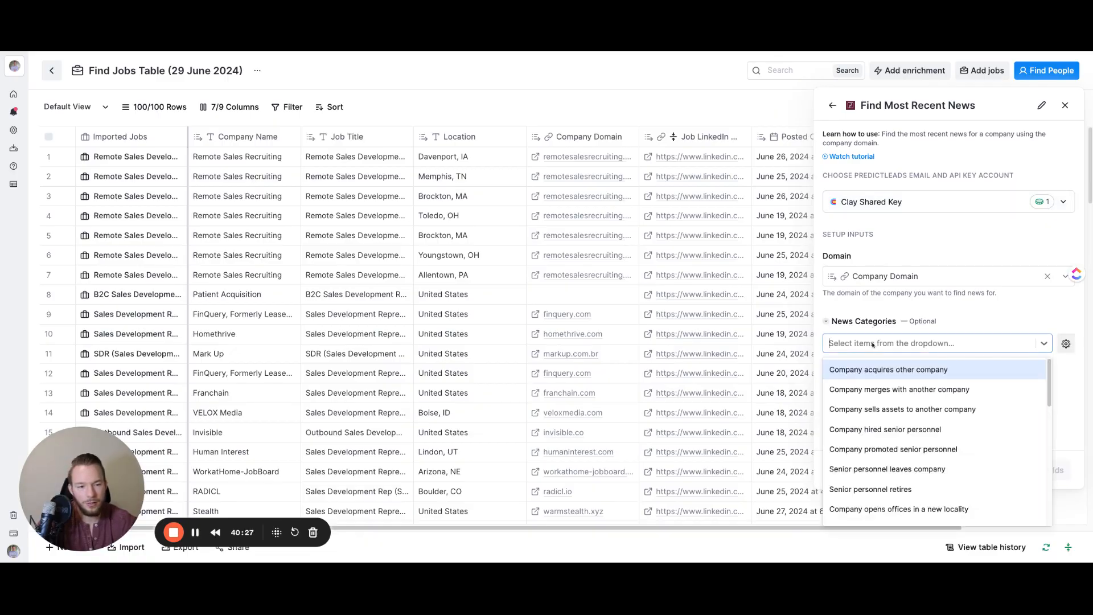
{"action": "left_click", "coordinate": [887, 368]}
{"action": "left_click", "coordinate": [887, 369]}
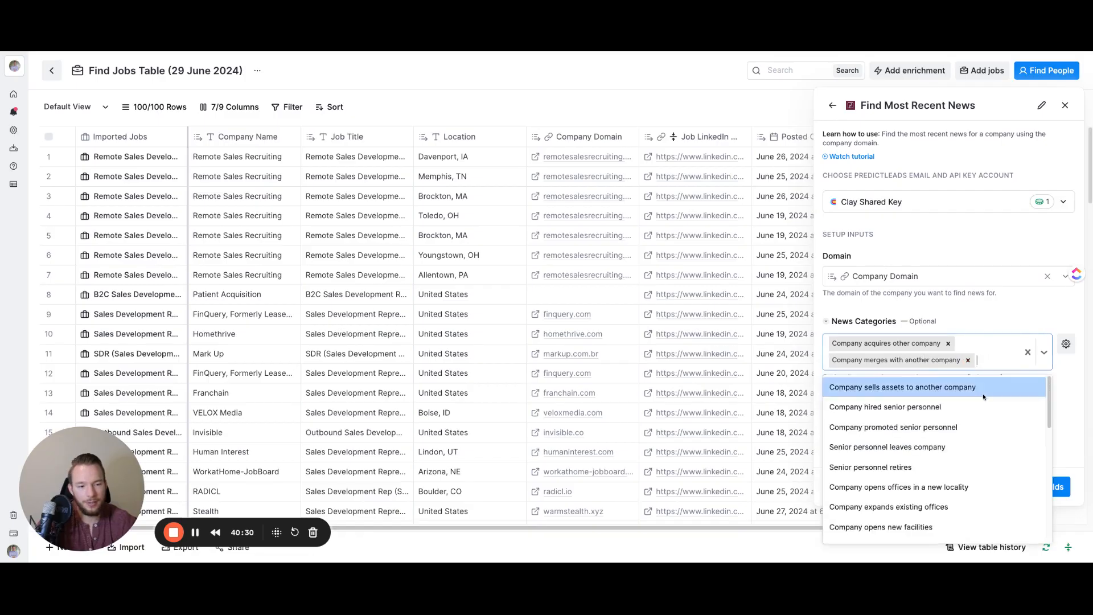
{"action": "left_click", "coordinate": [983, 395]}
{"action": "left_click", "coordinate": [975, 441]}
{"action": "left_click", "coordinate": [974, 442]}
{"action": "left_click", "coordinate": [975, 482]}
{"action": "left_click", "coordinate": [974, 496]}
{"action": "left_click", "coordinate": [971, 512]}
{"action": "left_click", "coordinate": [970, 527]}
{"action": "left_click", "coordinate": [969, 526]}
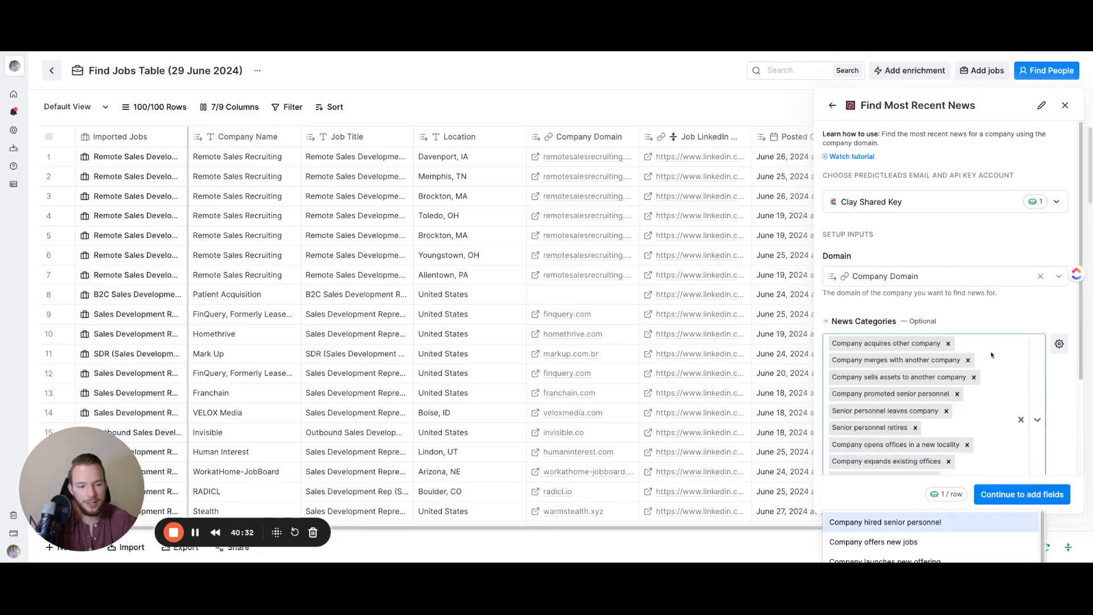
{"action": "left_click", "coordinate": [991, 313]}
Set the optional News Found Date filter to "30 days ago".
{"action": "scroll", "coordinate": [990, 319], "scroll_direction": "down", "scroll_amount": 3}
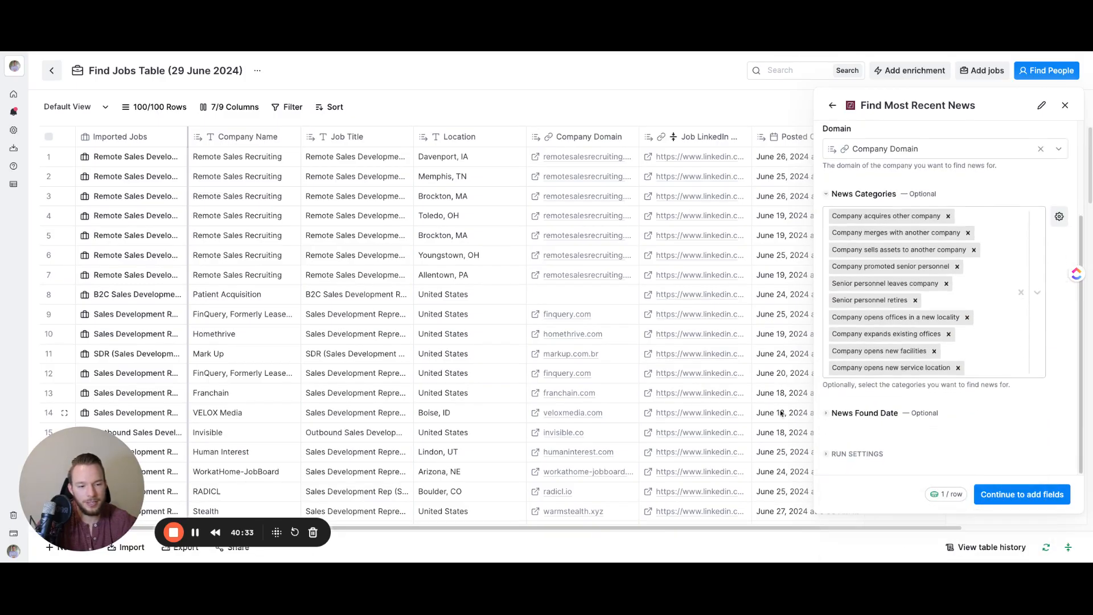
{"action": "left_click", "coordinate": [870, 423]}
{"action": "left_click", "coordinate": [869, 436]}
{"action": "type", "text": "30"}
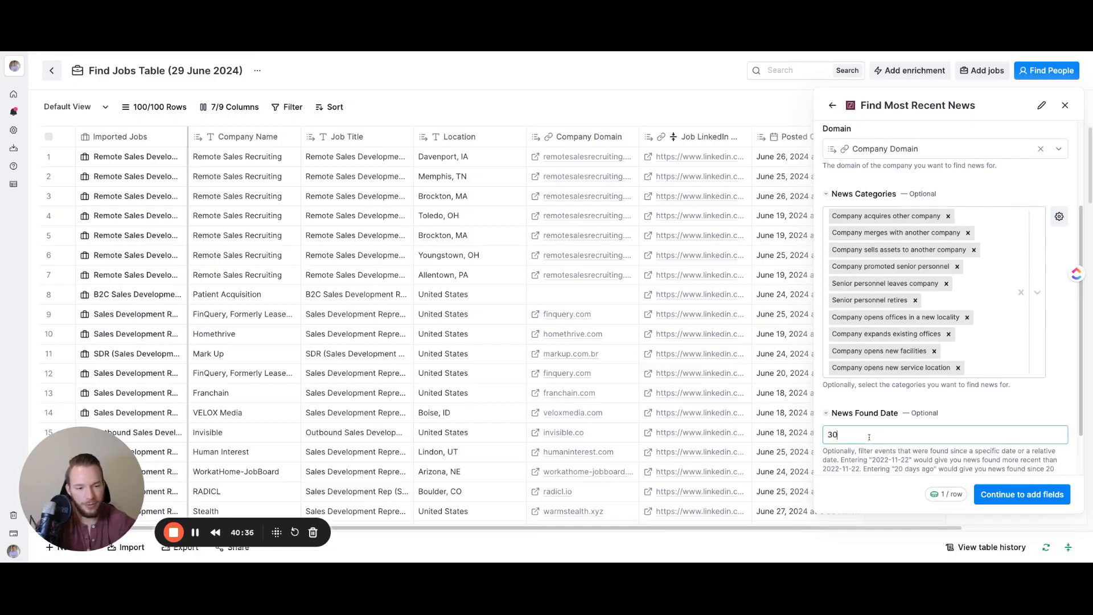
{"action": "type", "text": " days ago"}
{"action": "scroll", "coordinate": [943, 426], "scroll_direction": "down", "scroll_amount": 1}
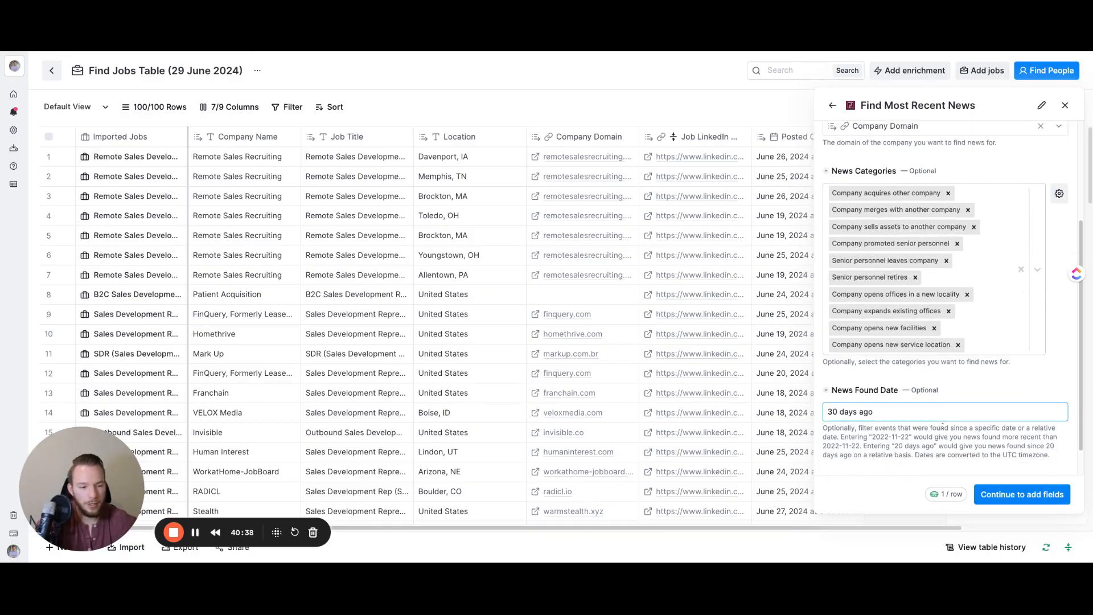
{"action": "scroll", "coordinate": [943, 426], "scroll_direction": "down", "scroll_amount": 1}
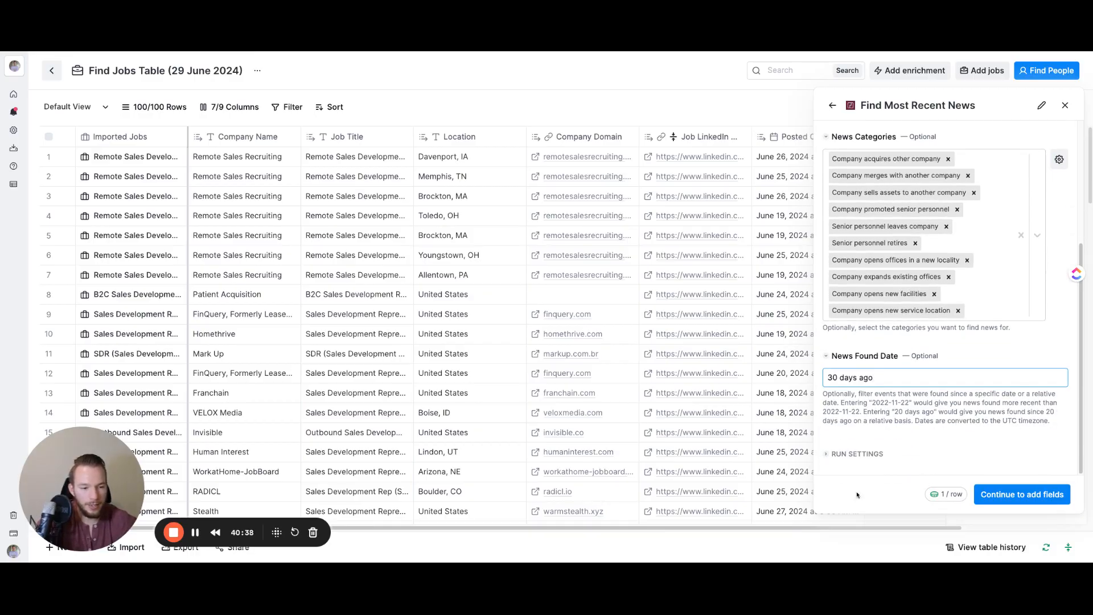
Save the Find Most Recent News enrichment without extra data columns and without running it.
{"action": "left_click", "coordinate": [999, 492]}
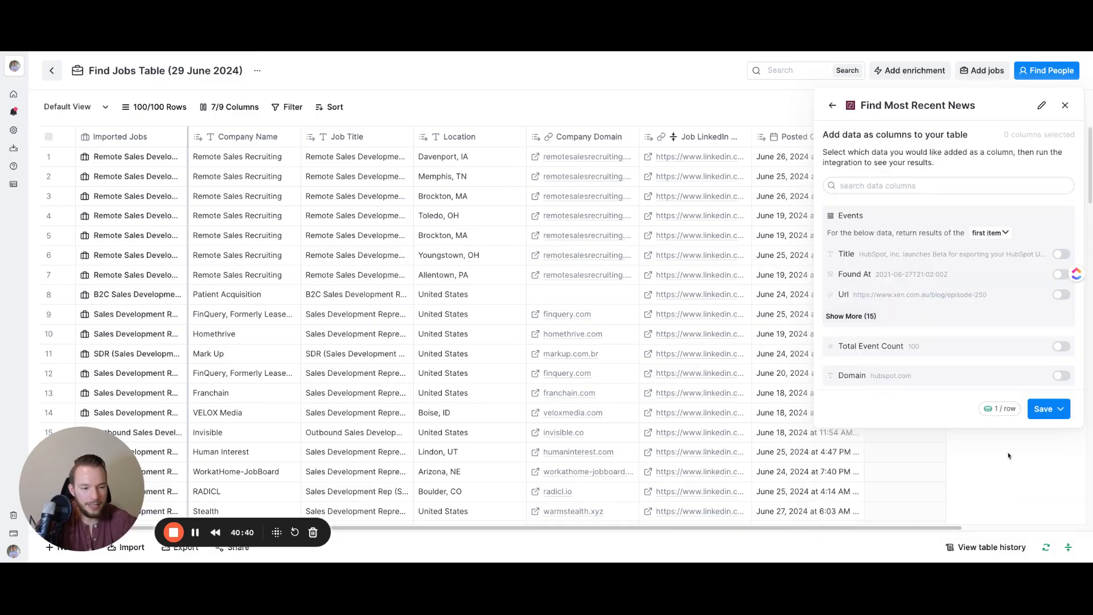
{"action": "left_click", "coordinate": [1048, 415]}
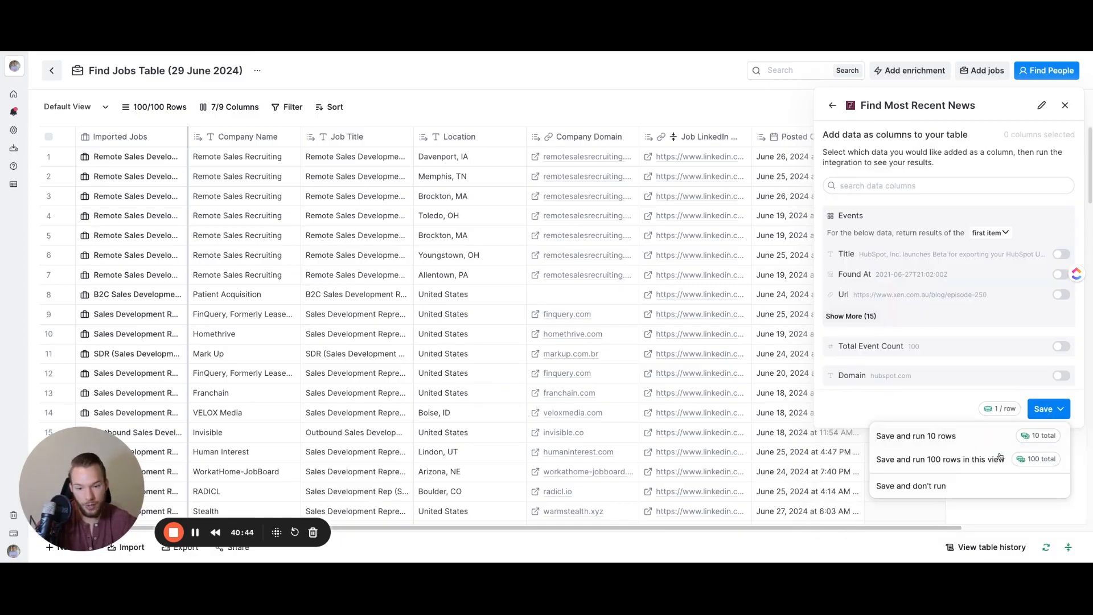
{"action": "left_click", "coordinate": [933, 487]}
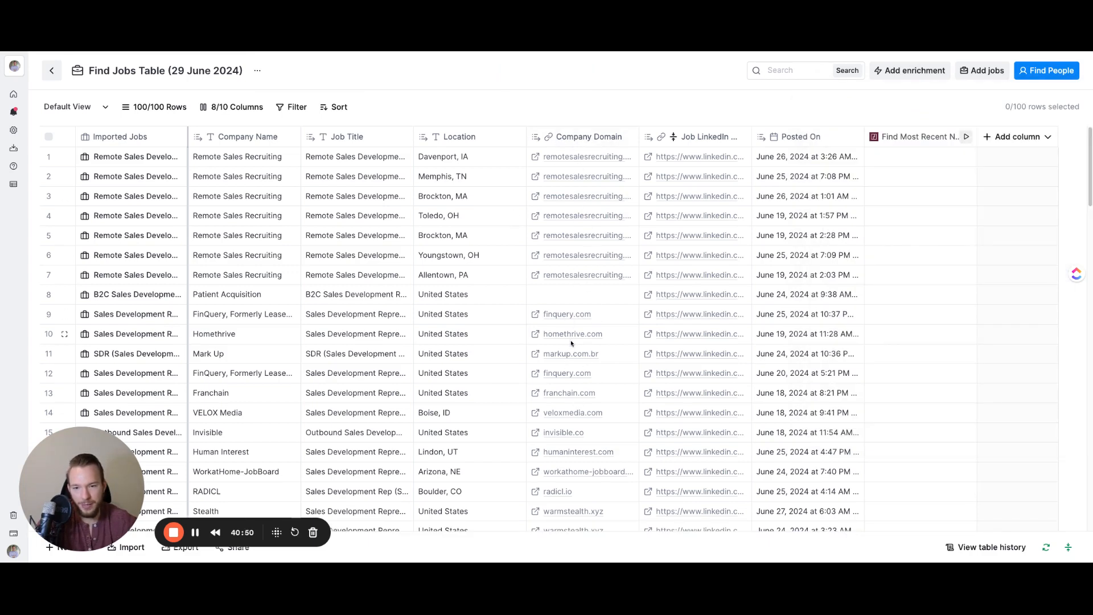
Dedupe the table based on the Company Domain column, deleting all duplicate rows.
{"action": "left_click_drag", "start_coordinate": [239, 156], "coordinate": [456, 274]}
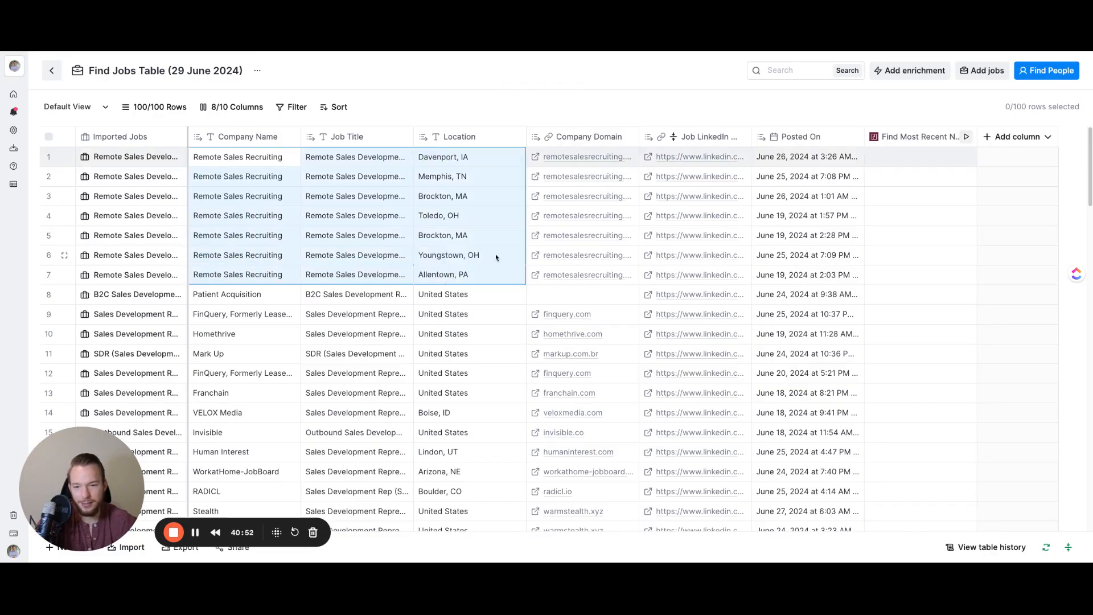
{"action": "left_click", "coordinate": [603, 140]}
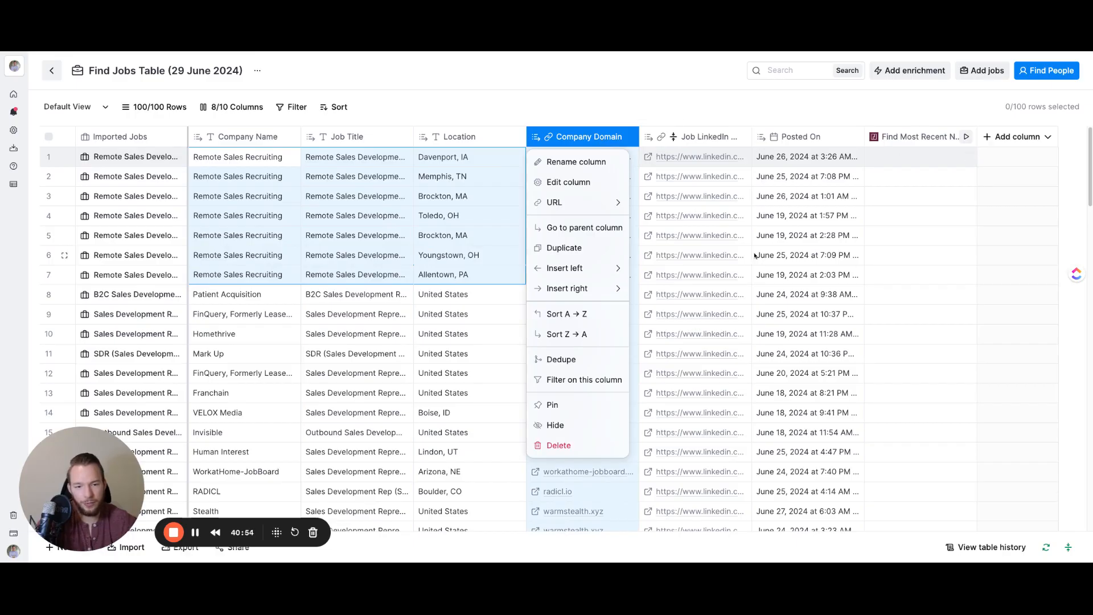
{"action": "left_click", "coordinate": [562, 359]}
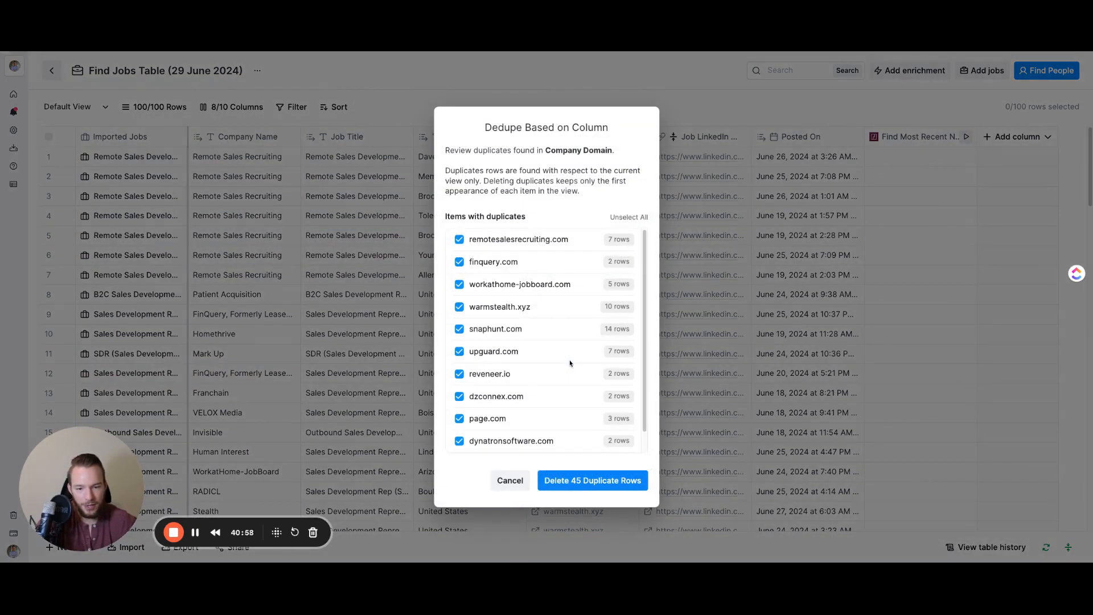
{"action": "left_click", "coordinate": [572, 481]}
{"action": "left_click", "coordinate": [554, 344]}
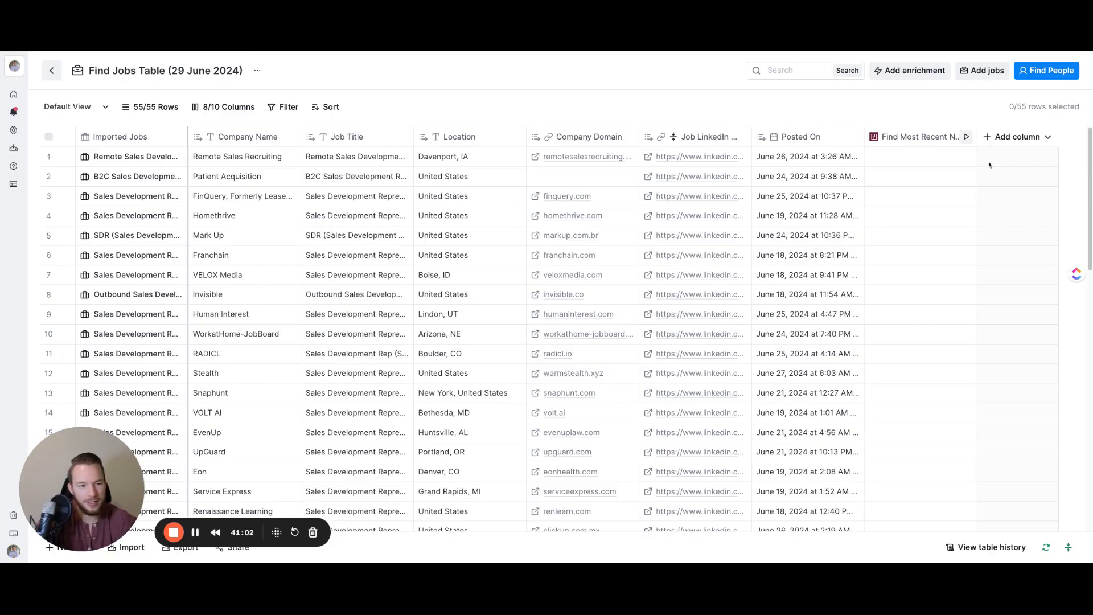
Run the Find Most Recent News column on the first 10 rows and on the whole table, and look through its results.
{"action": "left_click", "coordinate": [964, 139]}
{"action": "left_click", "coordinate": [872, 164]}
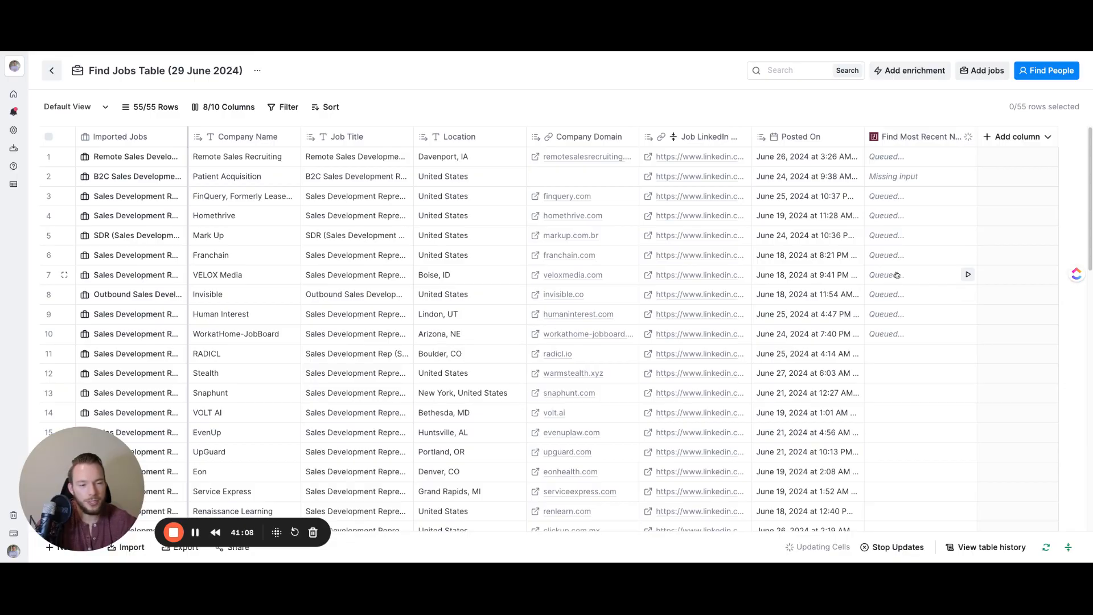
{"action": "left_click", "coordinate": [940, 137]}
{"action": "mouse_move", "coordinate": [921, 248]}
{"action": "left_click", "coordinate": [771, 265]}
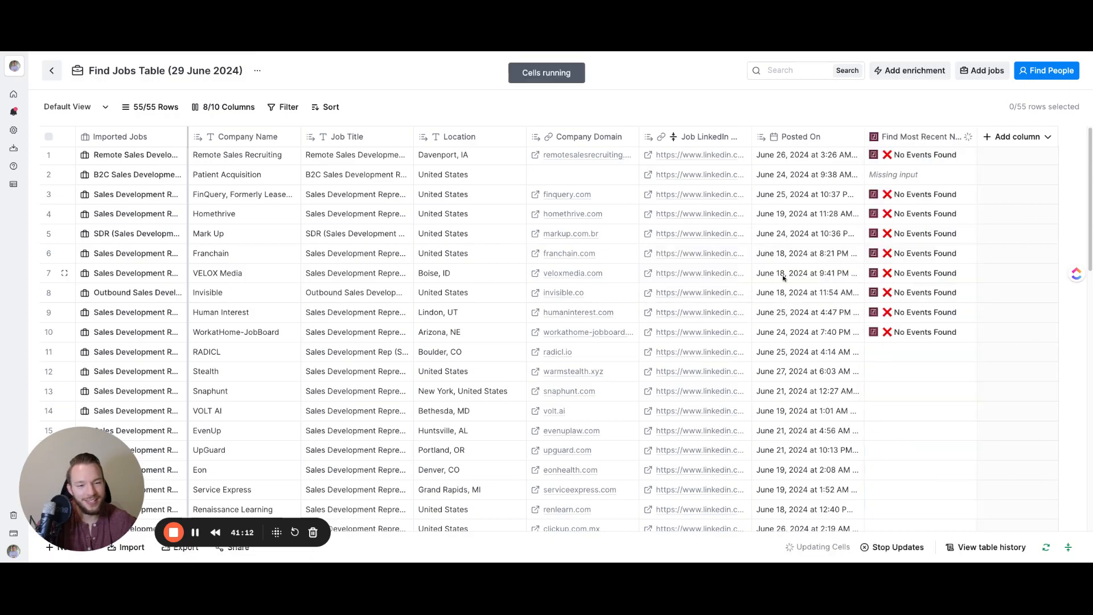
{"action": "scroll", "coordinate": [947, 443], "scroll_direction": "down", "scroll_amount": 10}
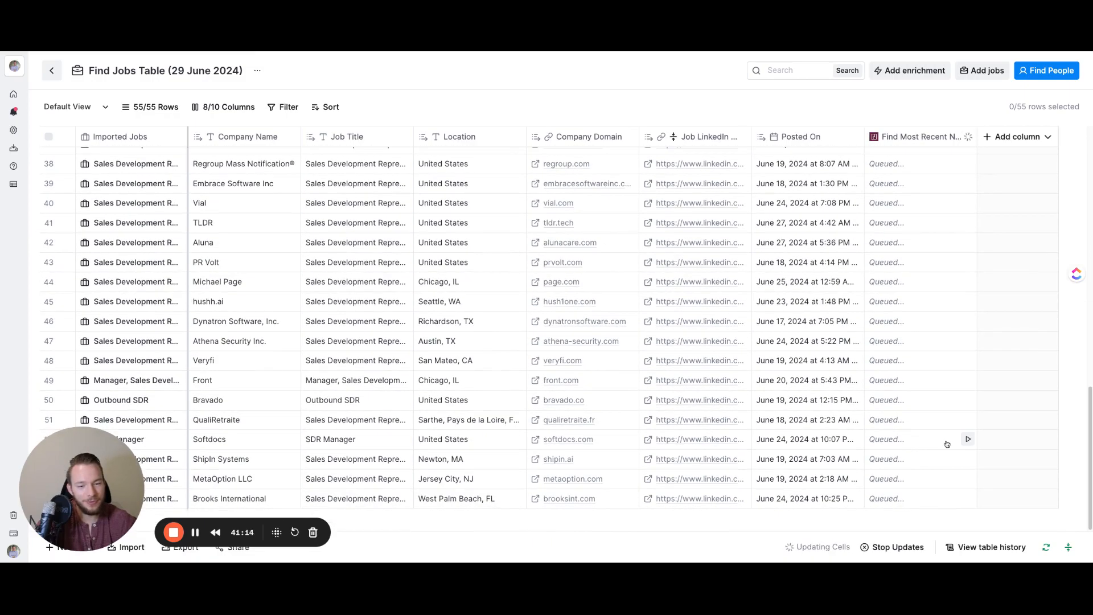
{"action": "scroll", "coordinate": [938, 438], "scroll_direction": "up", "scroll_amount": 12}
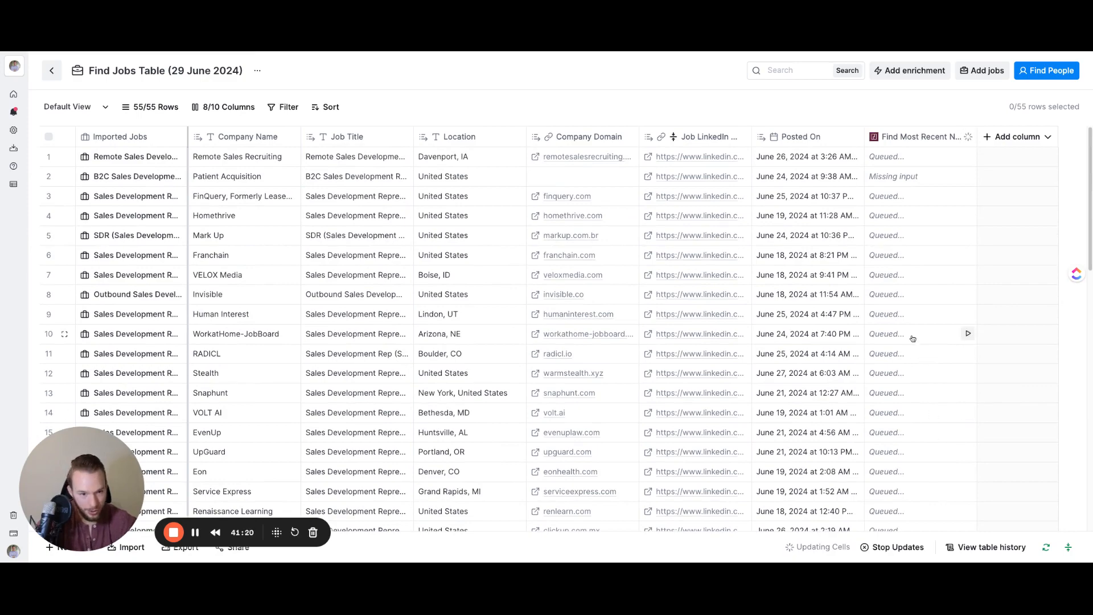
{"action": "scroll", "coordinate": [864, 354], "scroll_direction": "down", "scroll_amount": 1}
{"action": "scroll", "coordinate": [864, 354], "scroll_direction": "down", "scroll_amount": 10}
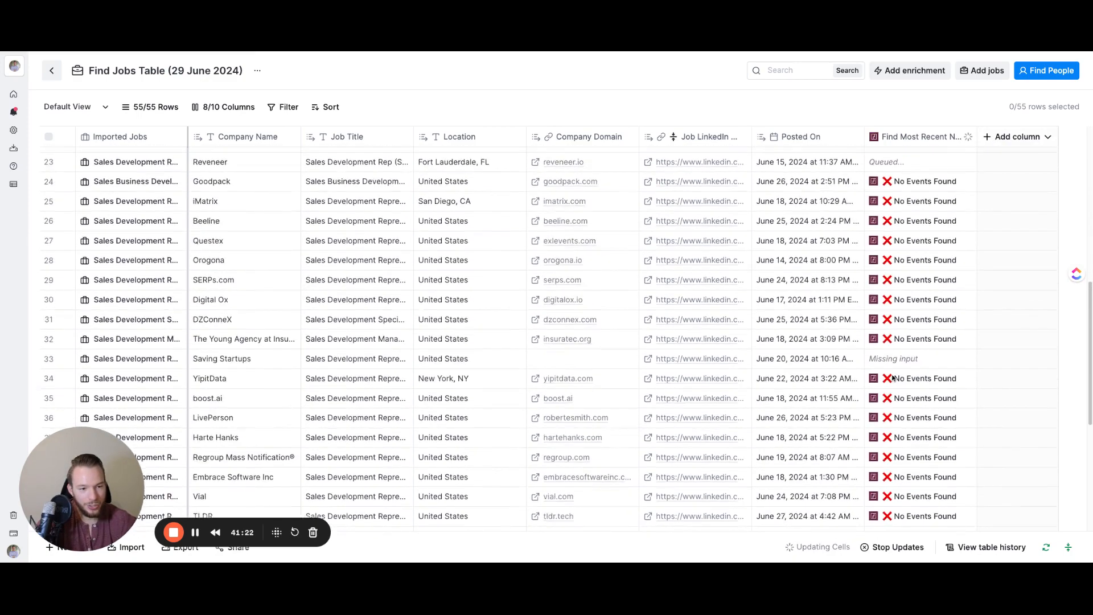
{"action": "scroll", "coordinate": [864, 354], "scroll_direction": "up", "scroll_amount": 11}
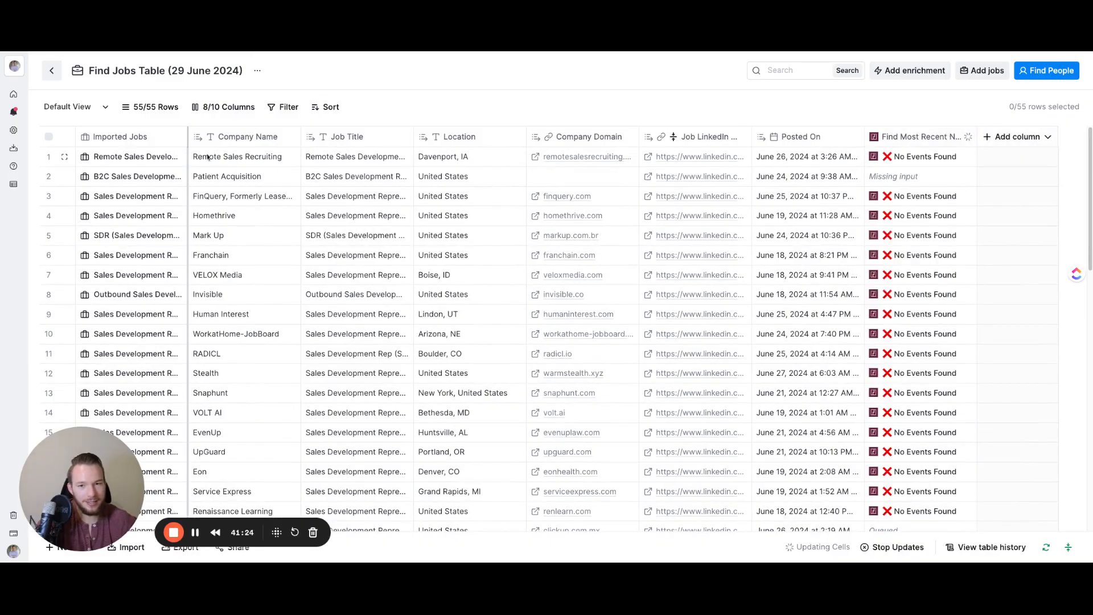
Add another enrichment column: search the enrichments for "builtwith" and open the BuiltWith Find Technology Stack setup.
{"action": "left_click", "coordinate": [994, 139]}
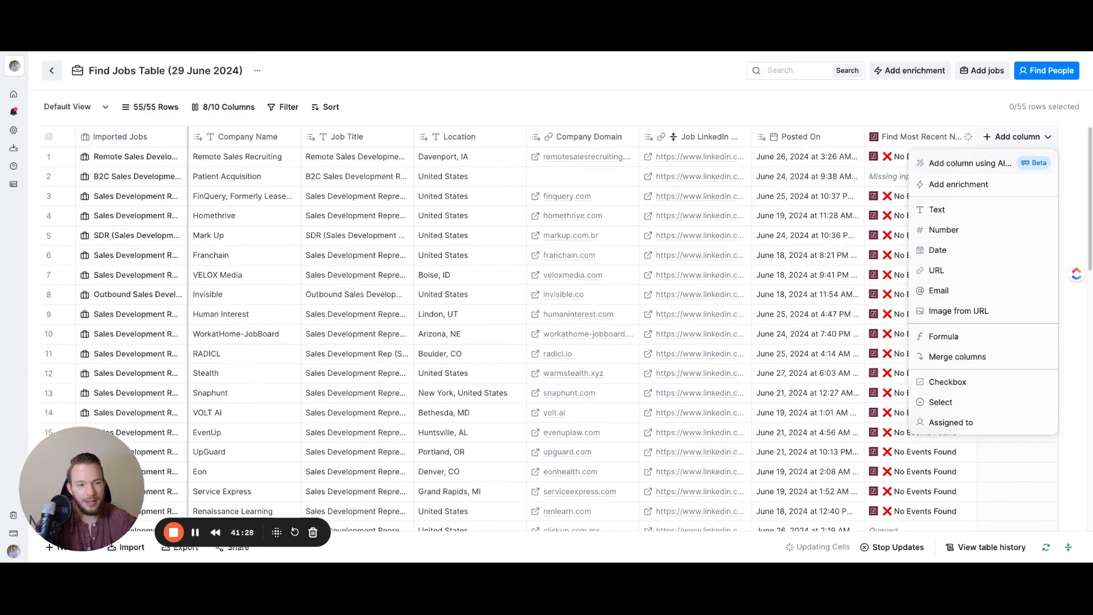
{"action": "left_click", "coordinate": [947, 184]}
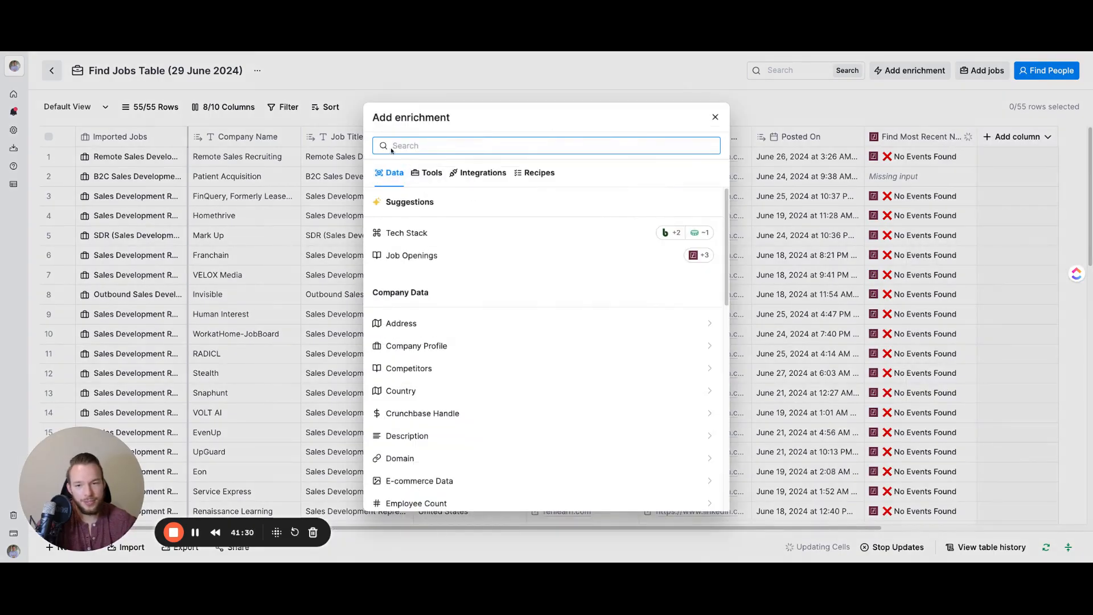
{"action": "type", "text": "hu"}
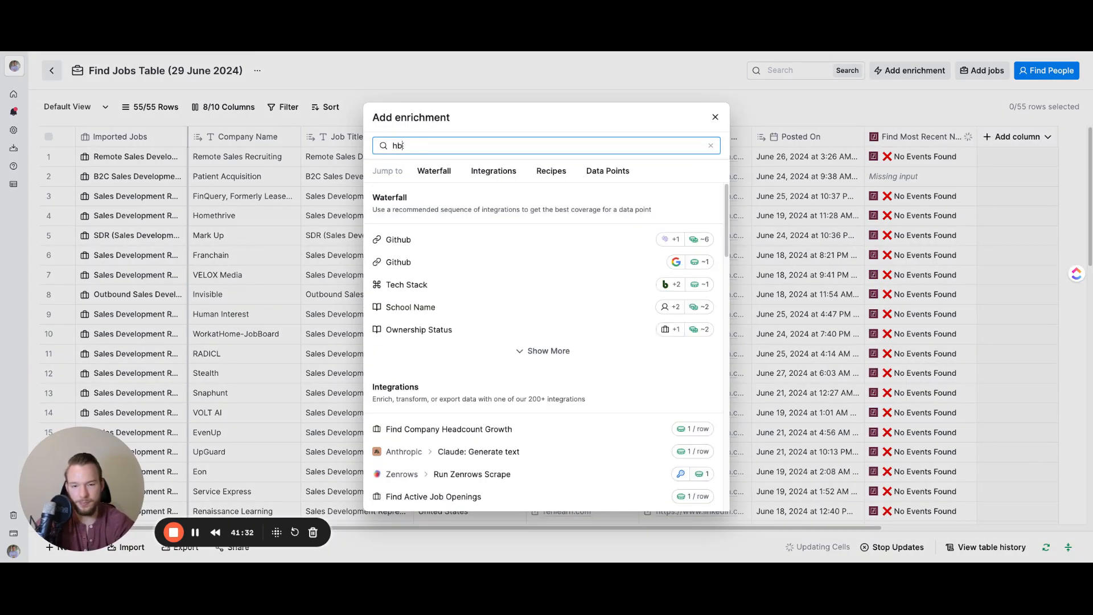
{"action": "key", "text": "BackSpace"}
{"action": "key", "text": "BackSpace"}
{"action": "type", "text": "builtwit"}
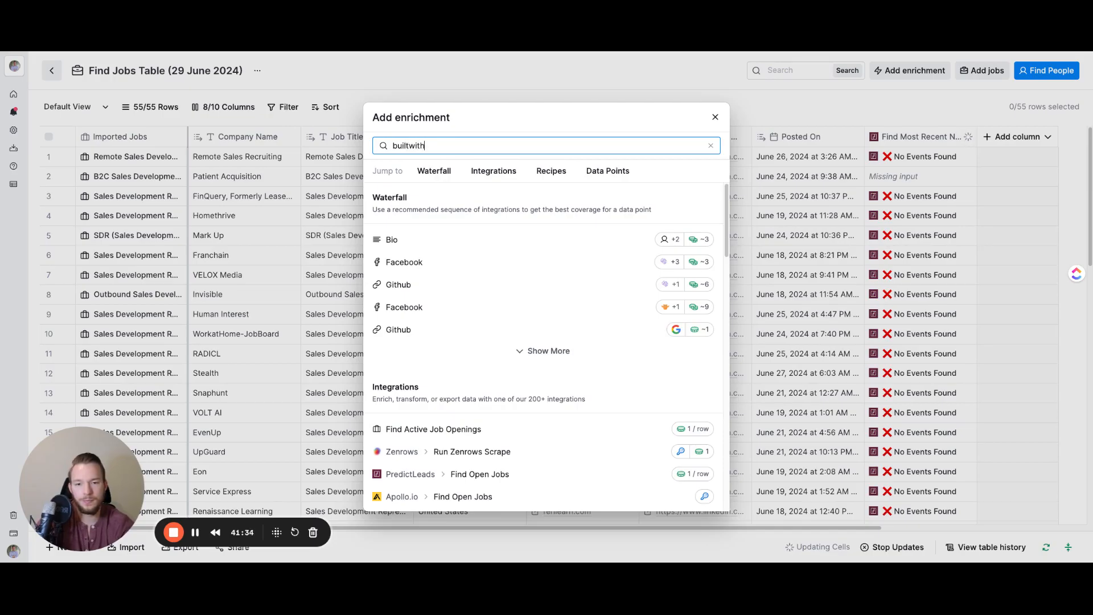
{"action": "type", "text": "h"}
{"action": "left_click", "coordinate": [437, 236]}
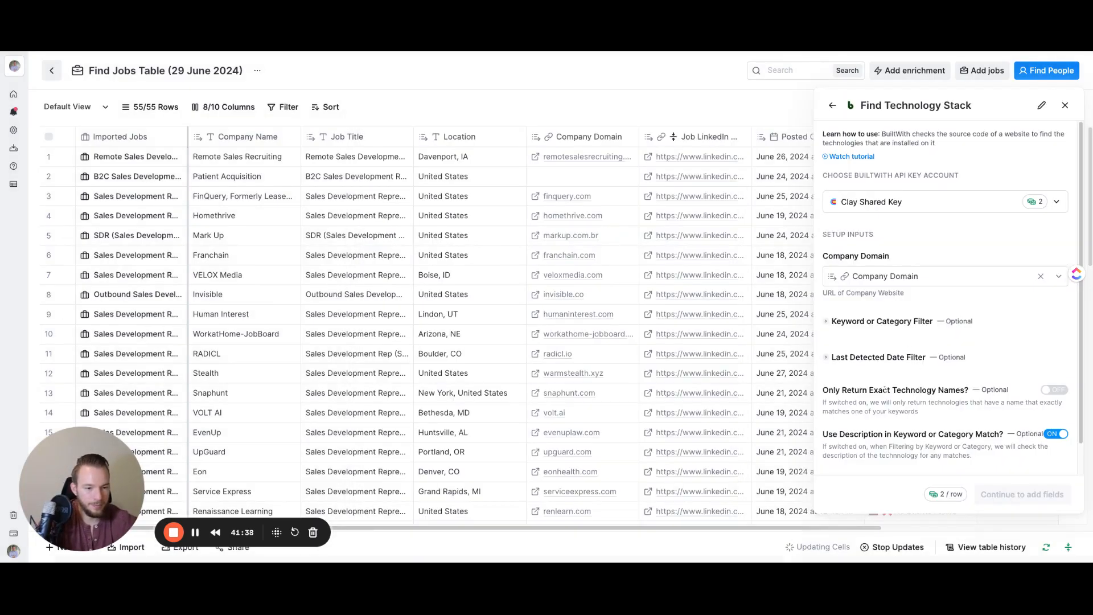
Set the Last Detected Date Filter of the Find Technology Stack enrichment to "100 days ago".
{"action": "scroll", "coordinate": [910, 398], "scroll_direction": "down", "scroll_amount": 1}
{"action": "left_click", "coordinate": [865, 326]}
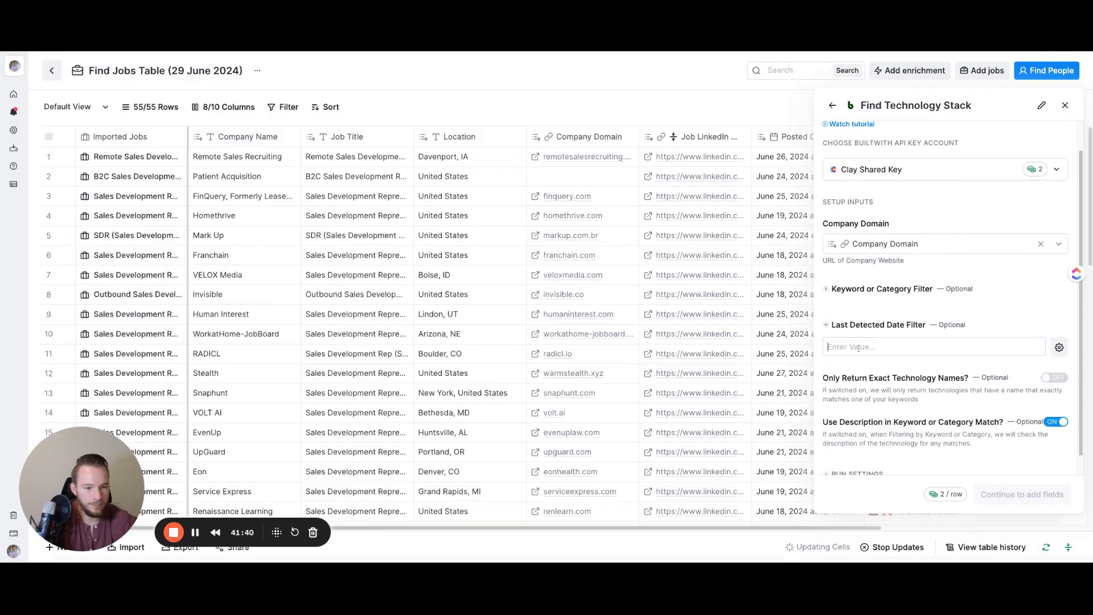
{"action": "left_click", "coordinate": [858, 346]}
{"action": "type", "text": "100"}
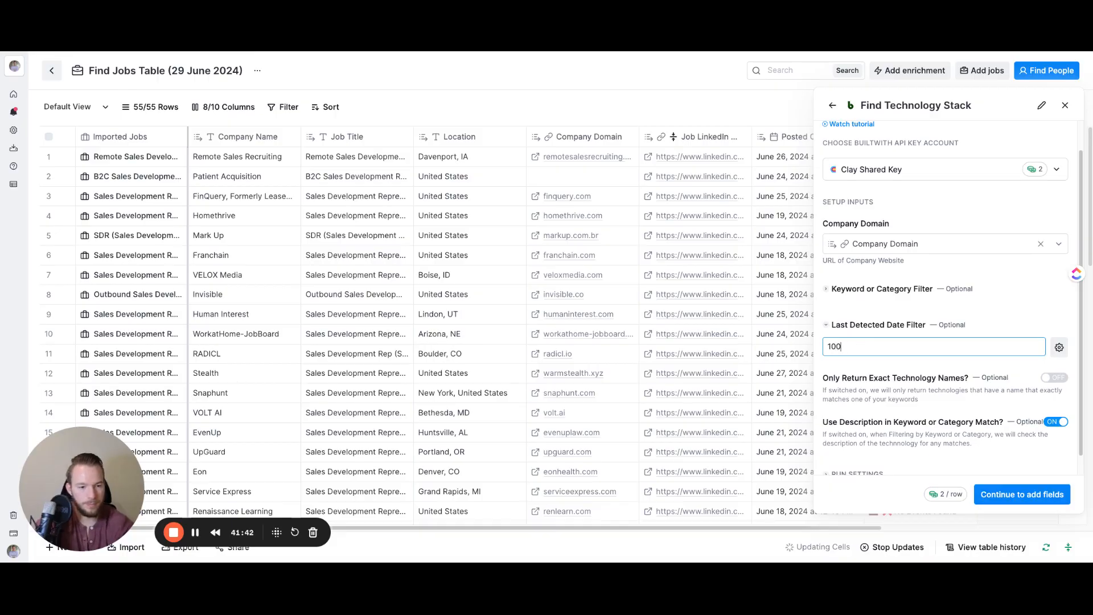
{"action": "type", "text": "0 ay"}
{"action": "type", "text": "ays ago"}
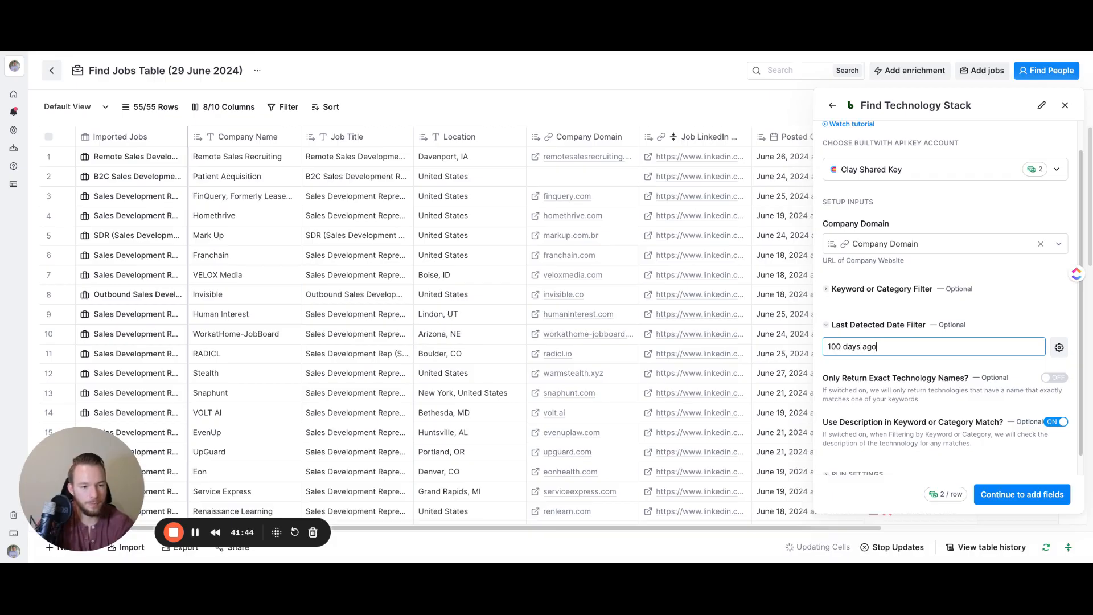
Save the Find Technology Stack enrichment without extra data columns, run it on 10 rows, and run all rows that haven't run or have errors.
{"action": "left_click", "coordinate": [1008, 494]}
{"action": "left_click", "coordinate": [1047, 390]}
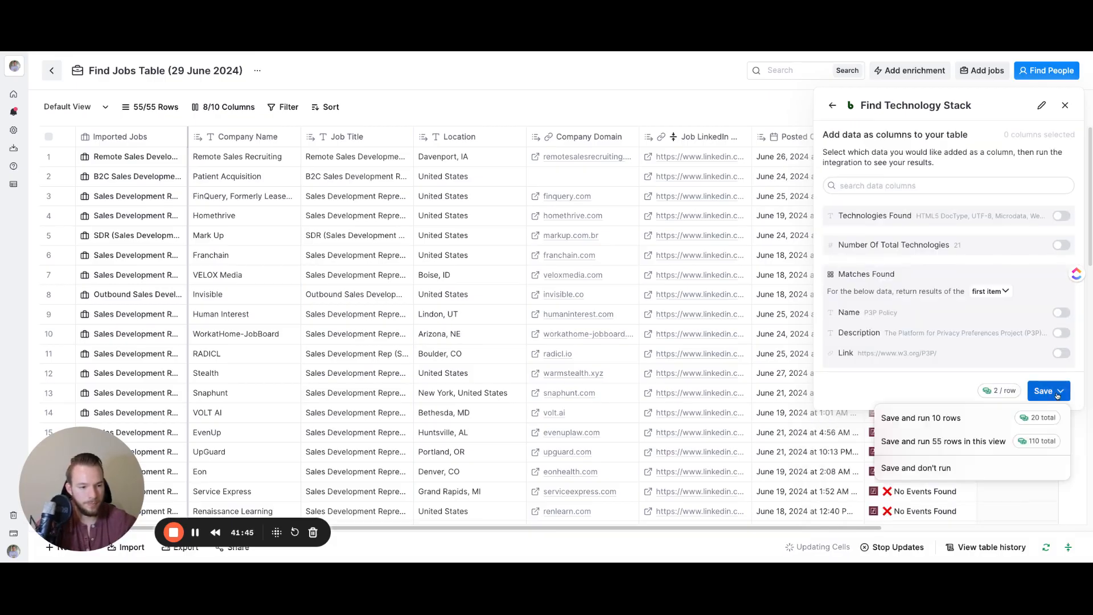
{"action": "left_click", "coordinate": [974, 420]}
{"action": "scroll", "coordinate": [798, 448], "scroll_direction": "right", "scroll_amount": 3}
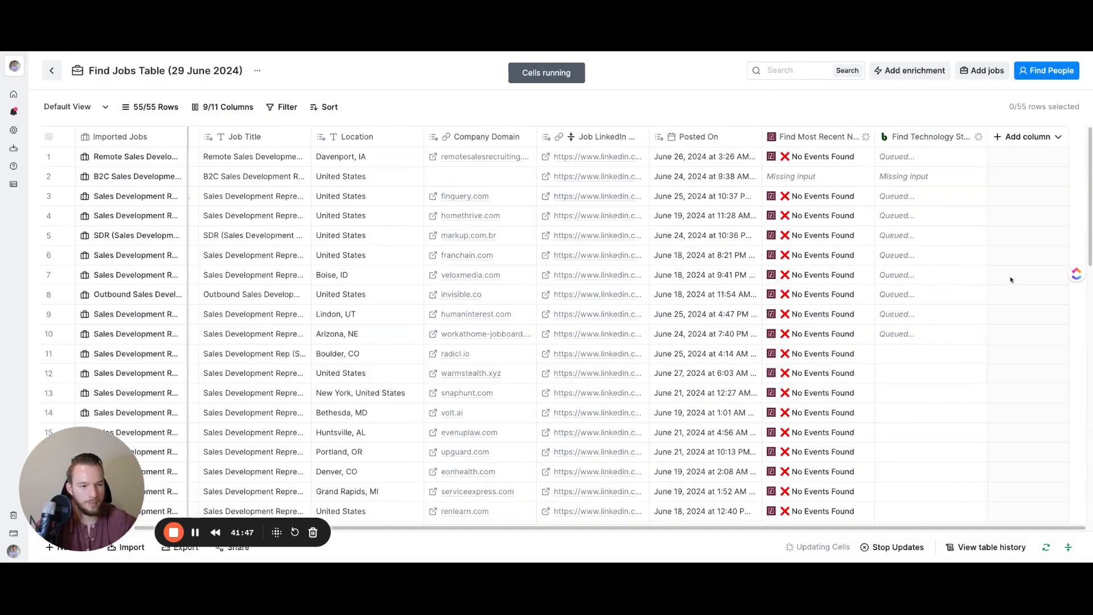
{"action": "left_click", "coordinate": [934, 137]}
{"action": "mouse_move", "coordinate": [908, 243]}
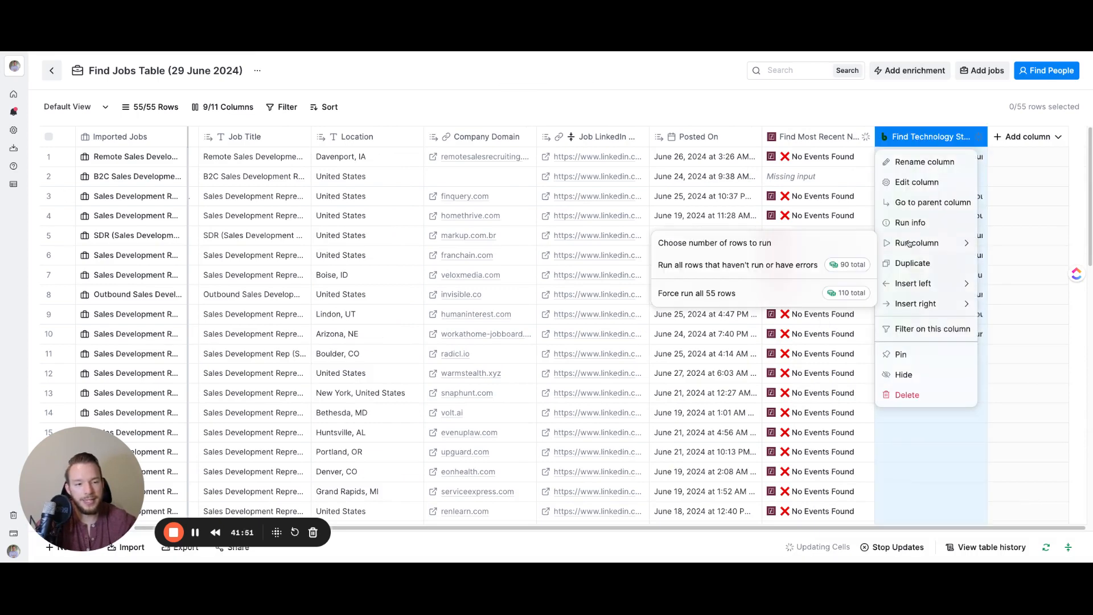
{"action": "left_click", "coordinate": [738, 265]}
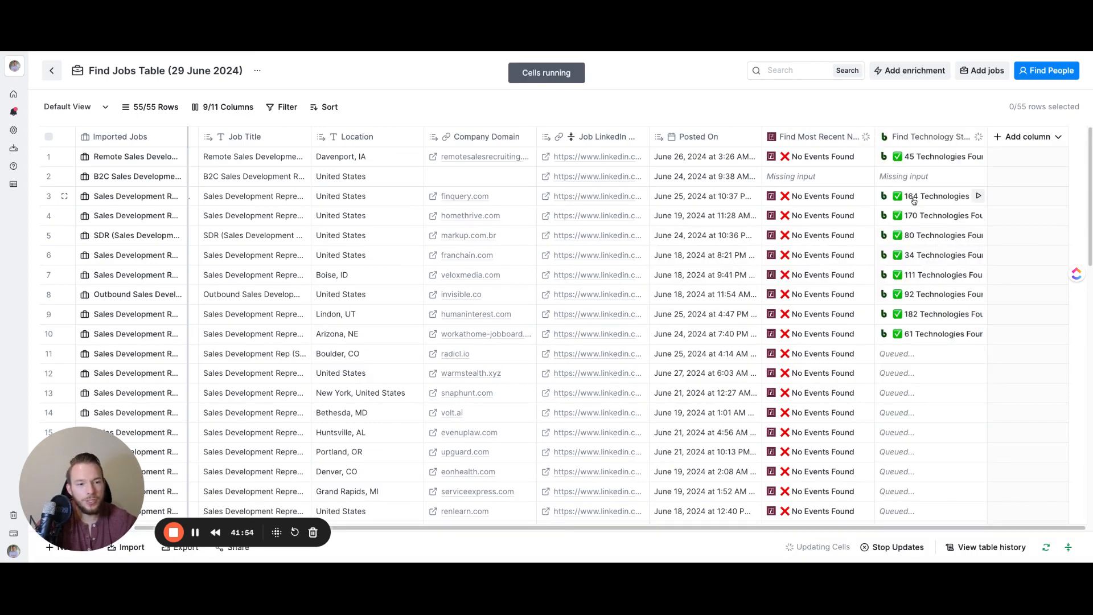
Add a formula column and describe its formula as "output true if numberOfTotalTechnologies is over 80", referencing the Find Technology Stack data.
{"action": "left_click", "coordinate": [1008, 136]}
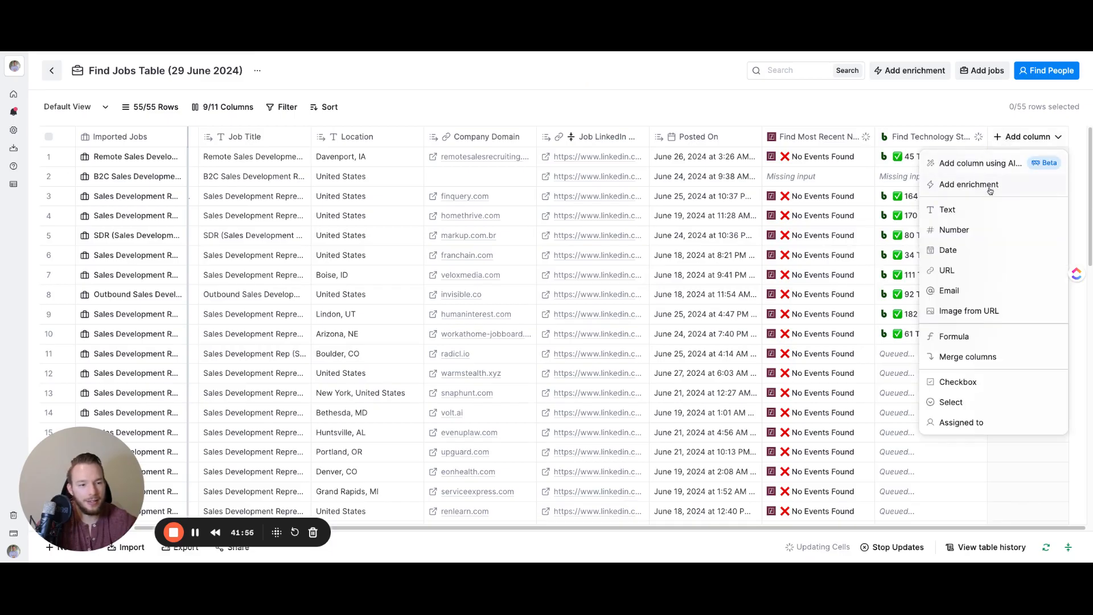
{"action": "left_click", "coordinate": [954, 336]}
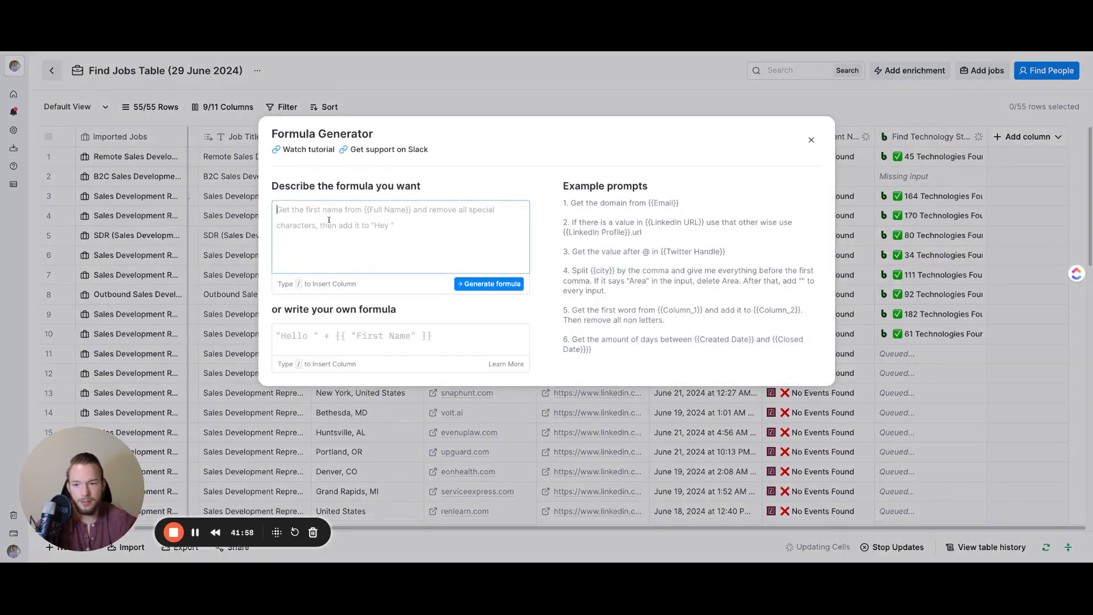
{"action": "type", "text": "output tru"}
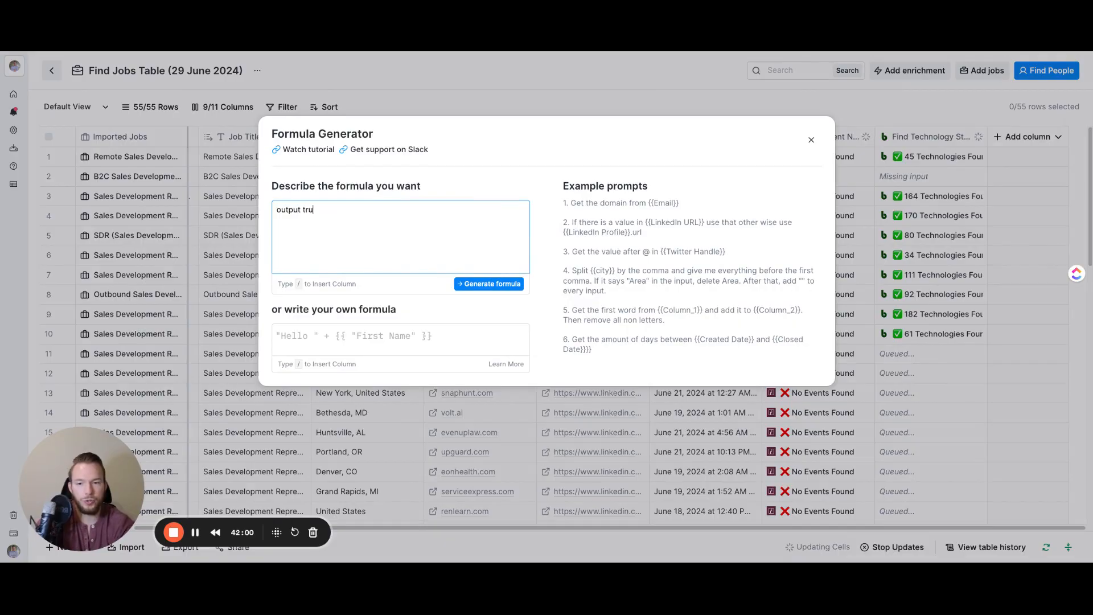
{"action": "type", "text": "e if /"}
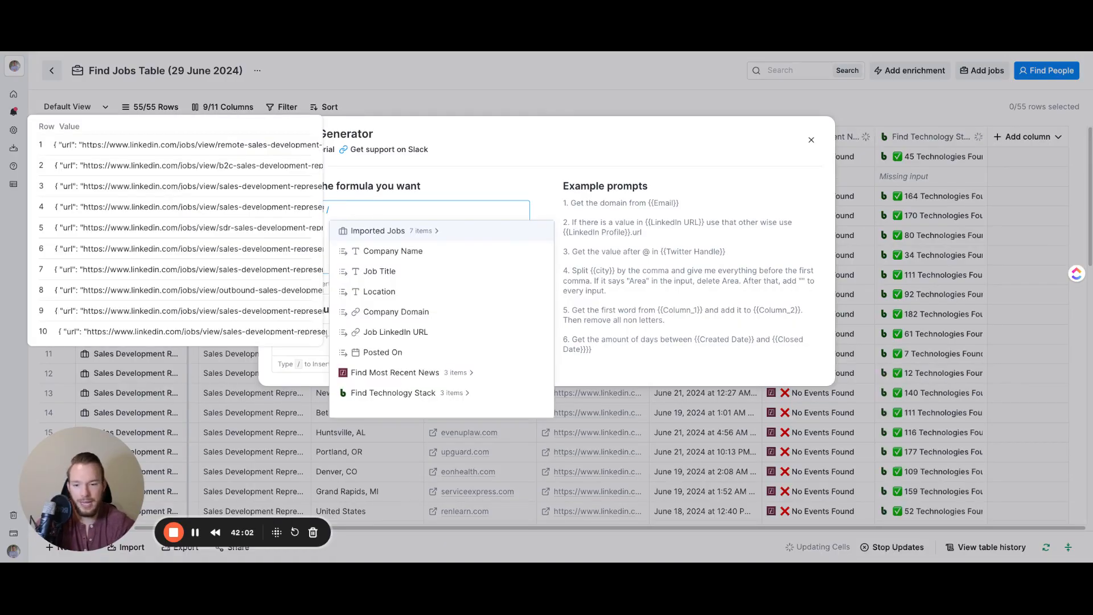
{"action": "left_click", "coordinate": [392, 393]}
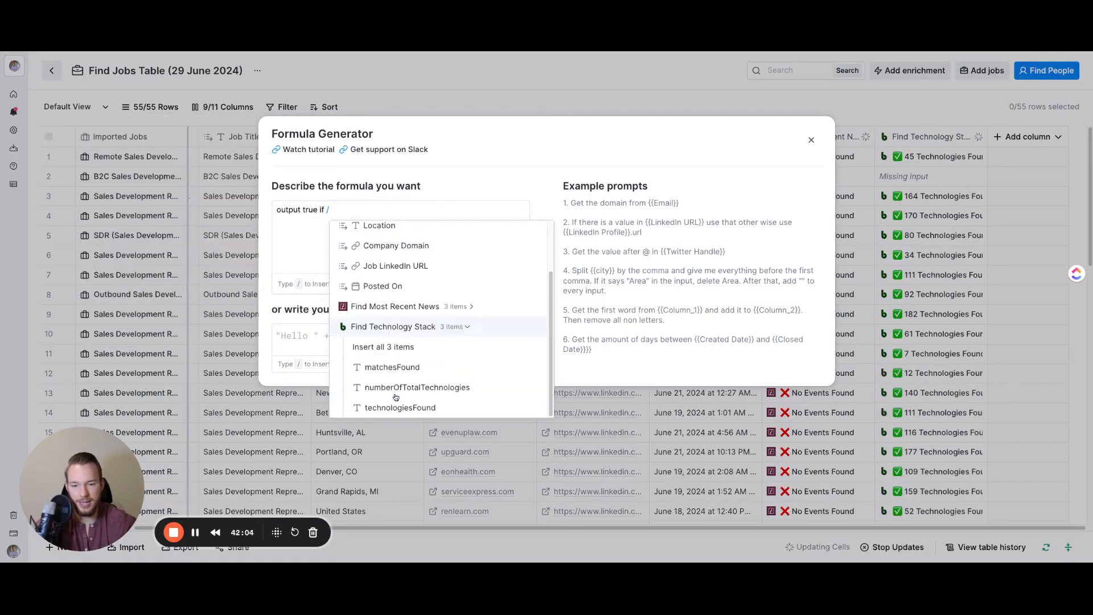
{"action": "left_click", "coordinate": [392, 386]}
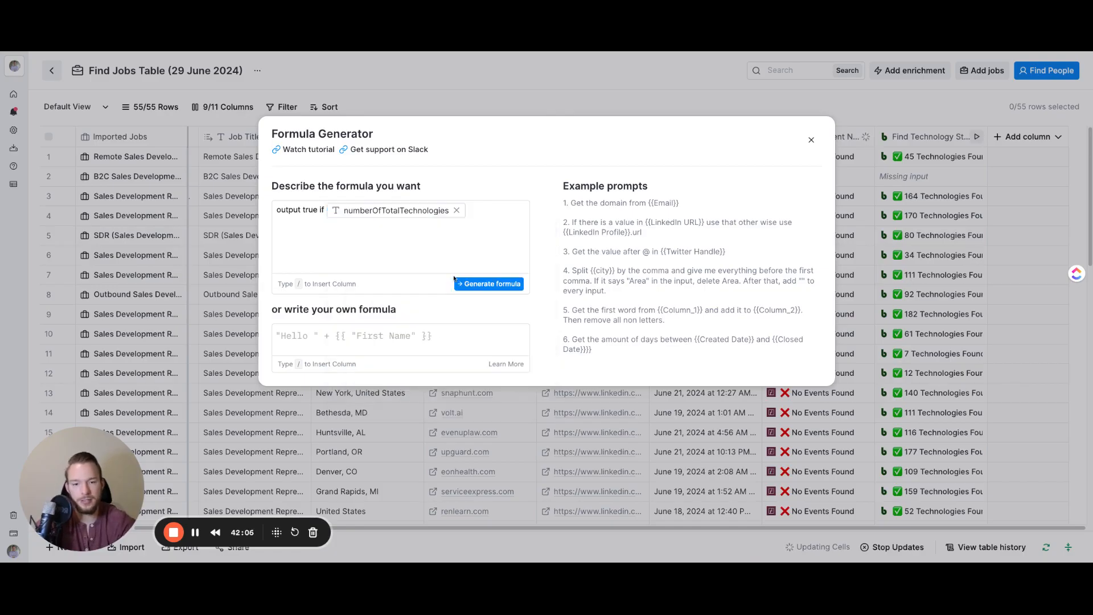
{"action": "left_click", "coordinate": [495, 224]}
{"action": "type", "text": "is "}
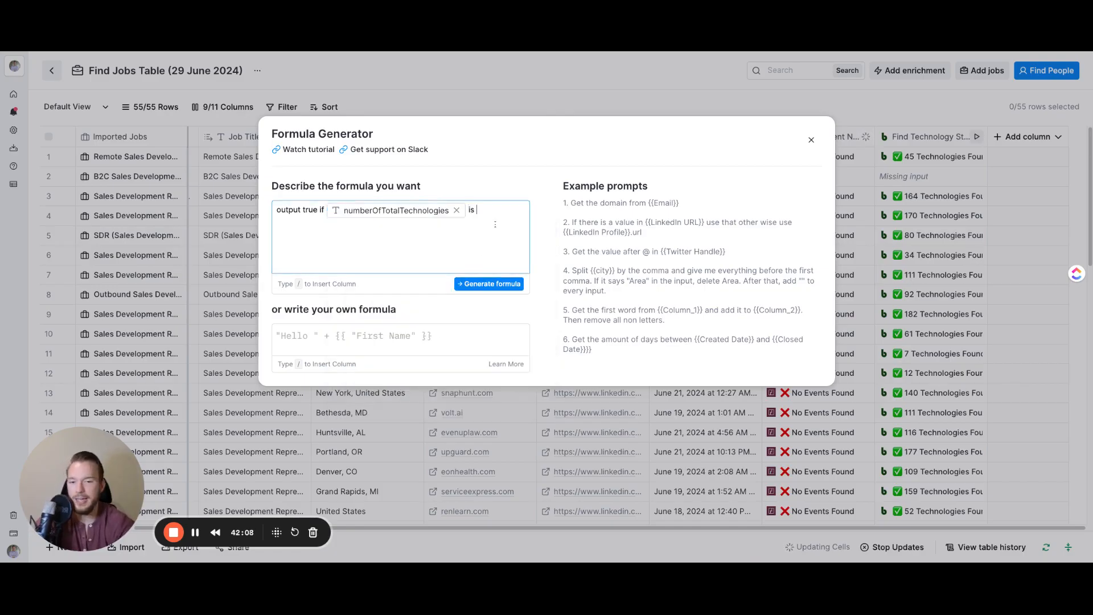
{"action": "type", "text": "over 80"}
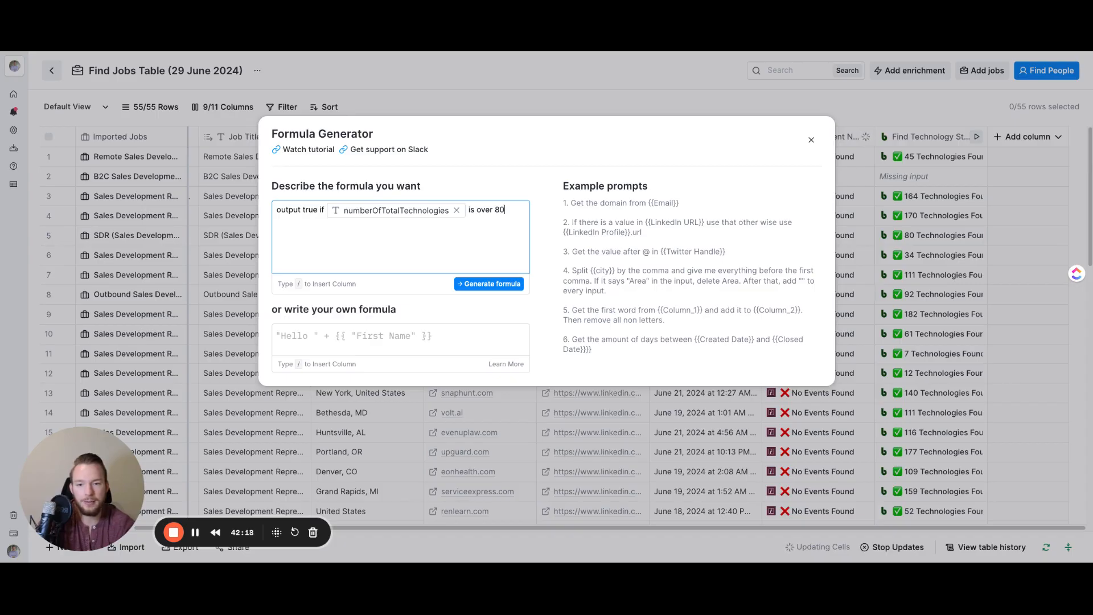
Extend the formula description with "or output false if numberOfTotalTechnologies is under 80", inserting the Find Technology Stack value.
{"action": "type", "text": "or iutput "}
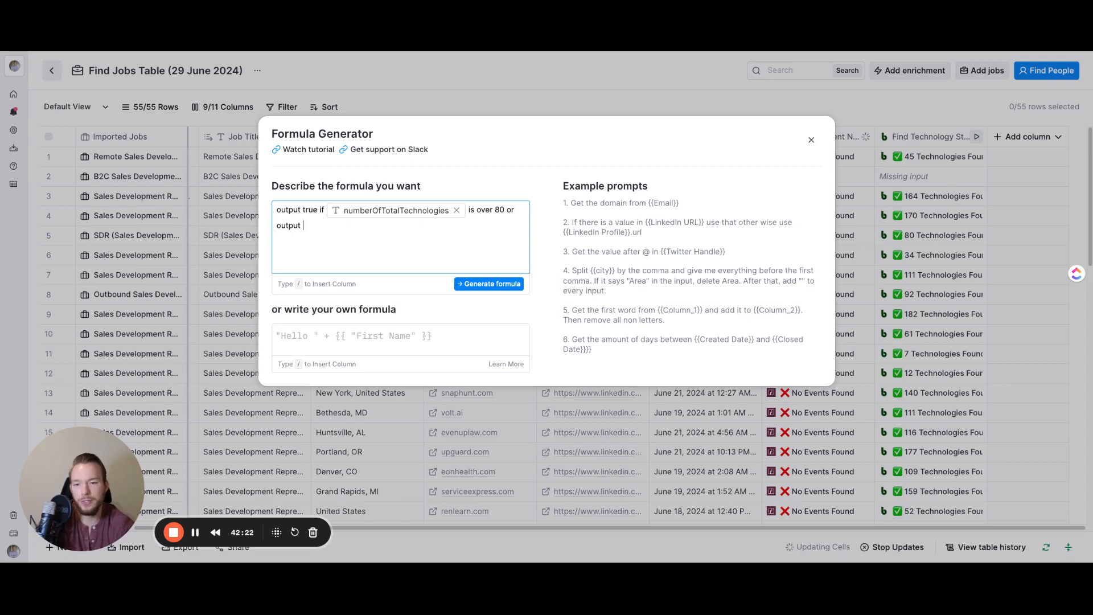
{"action": "type", "text": "false if /number"}
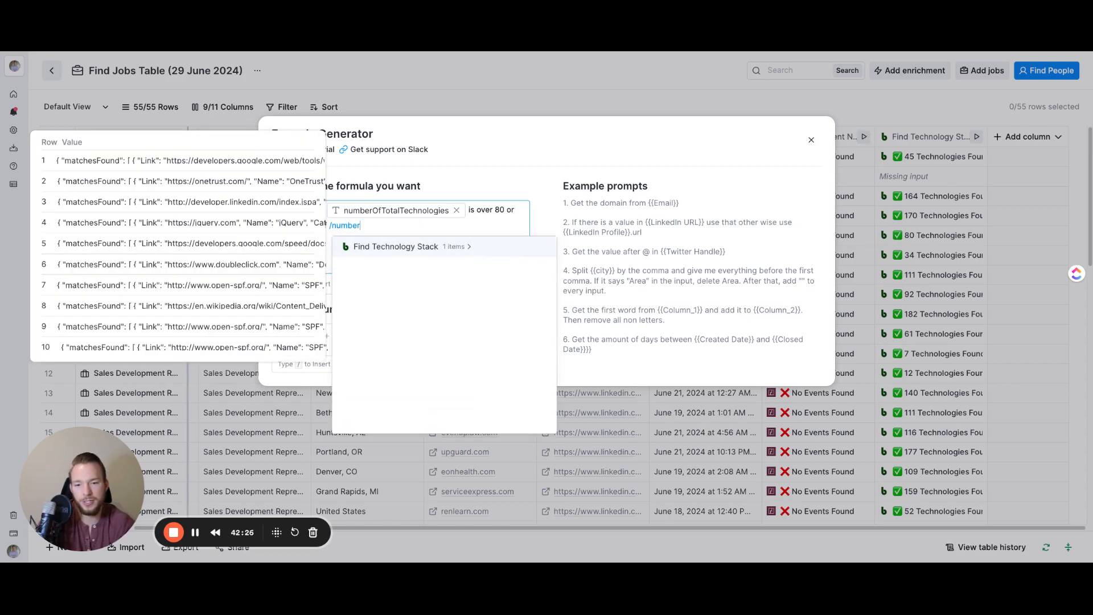
{"action": "left_click", "coordinate": [467, 249]}
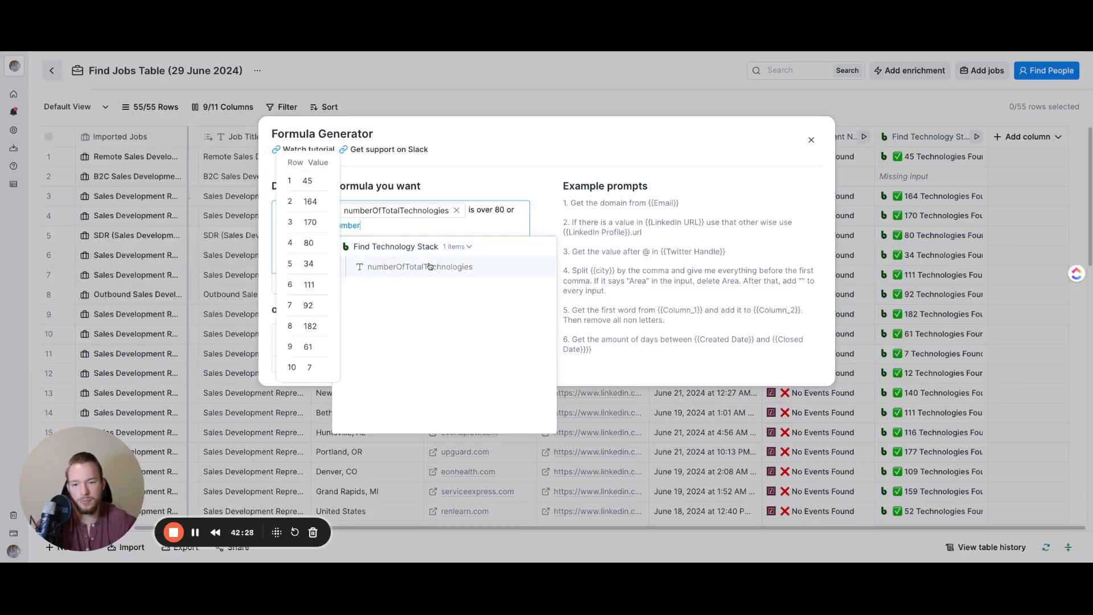
{"action": "left_click", "coordinate": [431, 266]}
{"action": "type", "text": "is under 80"}
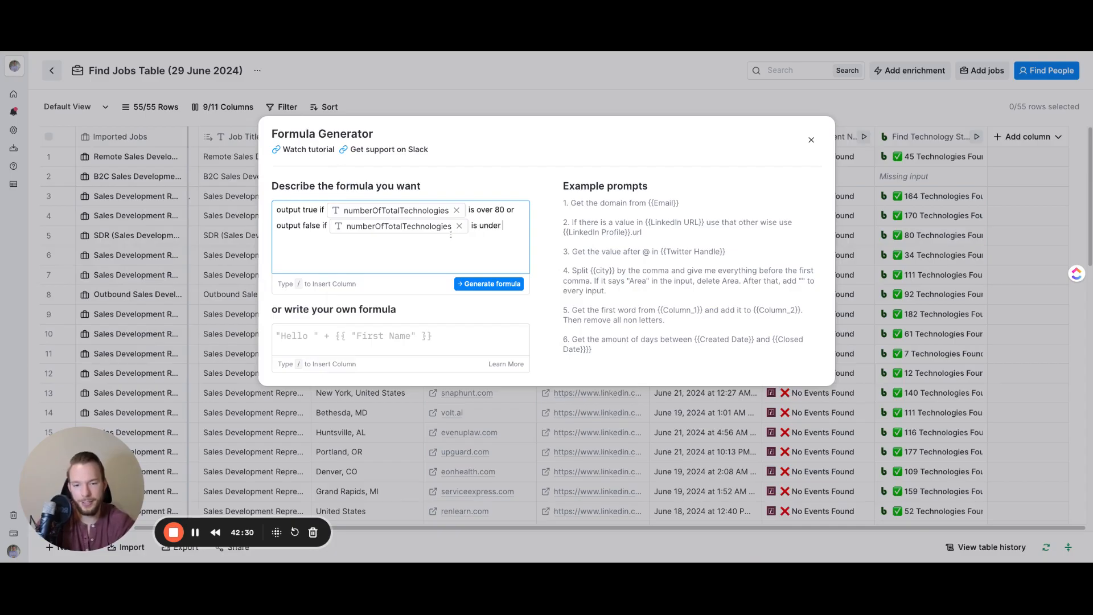
Generate the formula from the description and save it as correct to the table.
{"action": "left_click", "coordinate": [488, 285]}
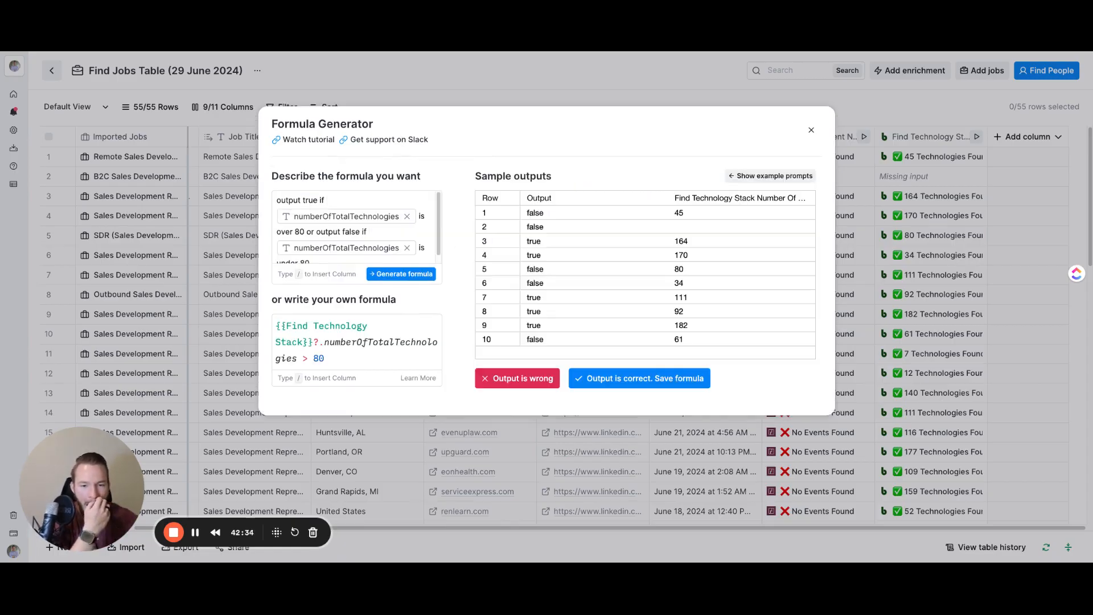
{"action": "left_click", "coordinate": [674, 373]}
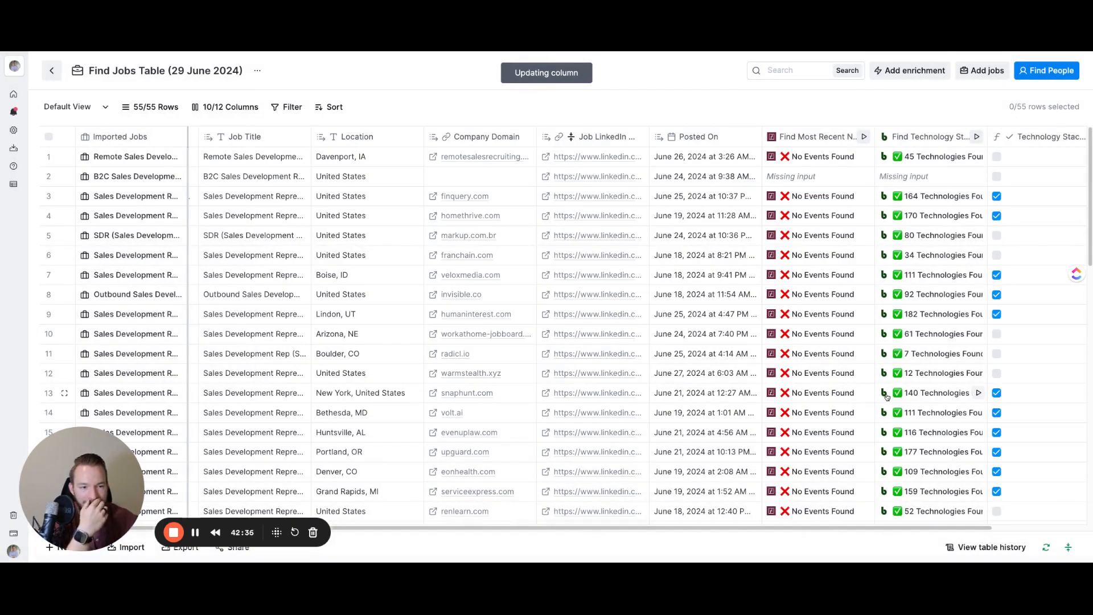
{"action": "scroll", "coordinate": [766, 530], "scroll_direction": "right", "scroll_amount": 3}
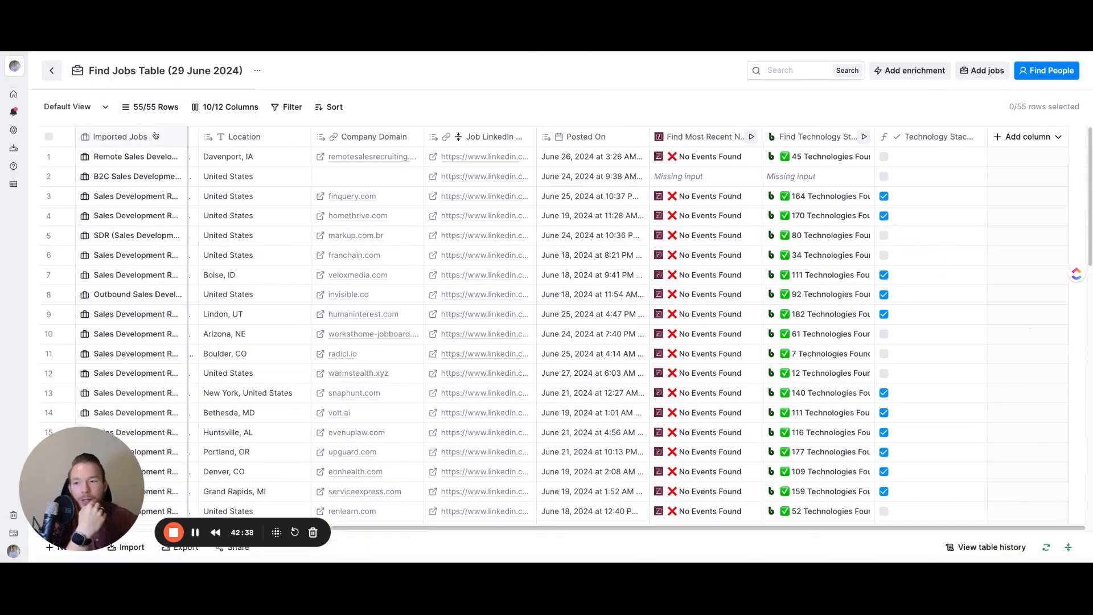
Duplicate the Default View of the table and rename the copy "Find people search".
{"action": "left_click", "coordinate": [105, 110]}
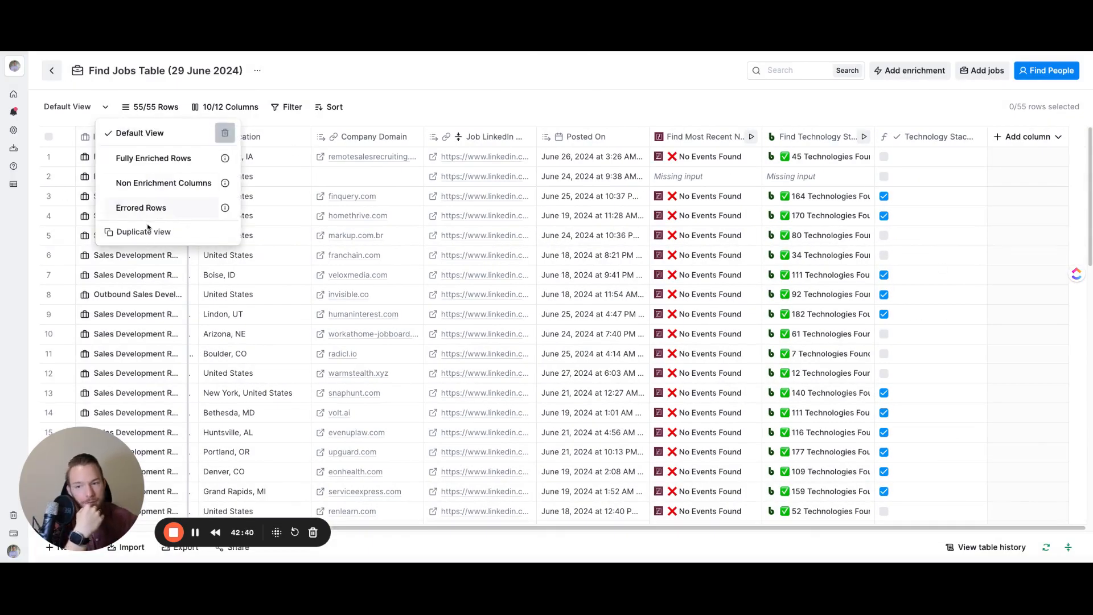
{"action": "left_click", "coordinate": [147, 235]}
{"action": "double_click", "coordinate": [104, 108]}
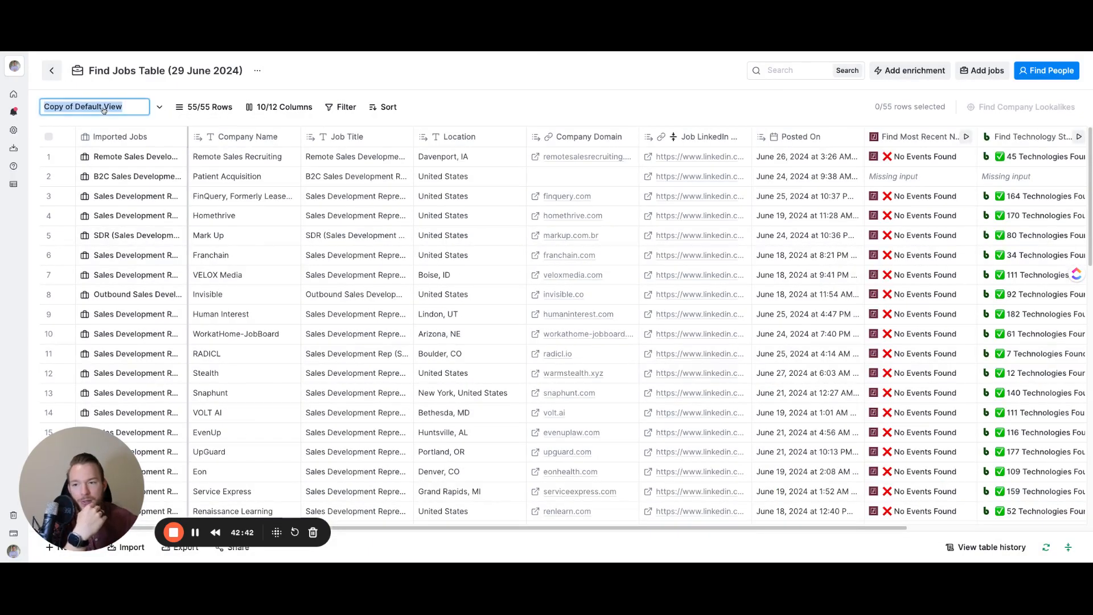
{"action": "type", "text": "Find "}
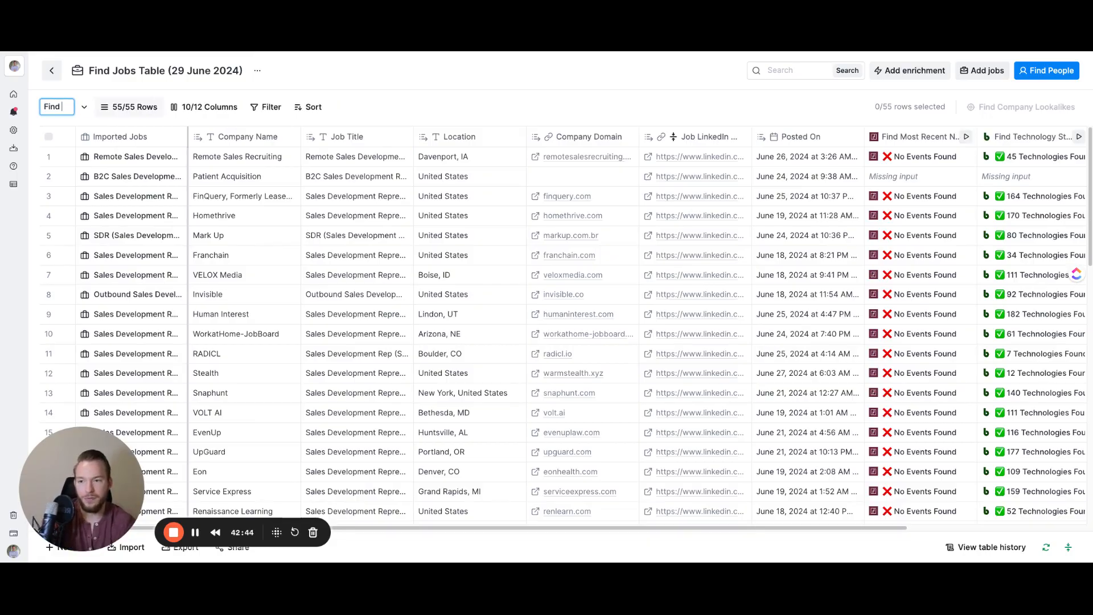
{"action": "type", "text": "people search"}
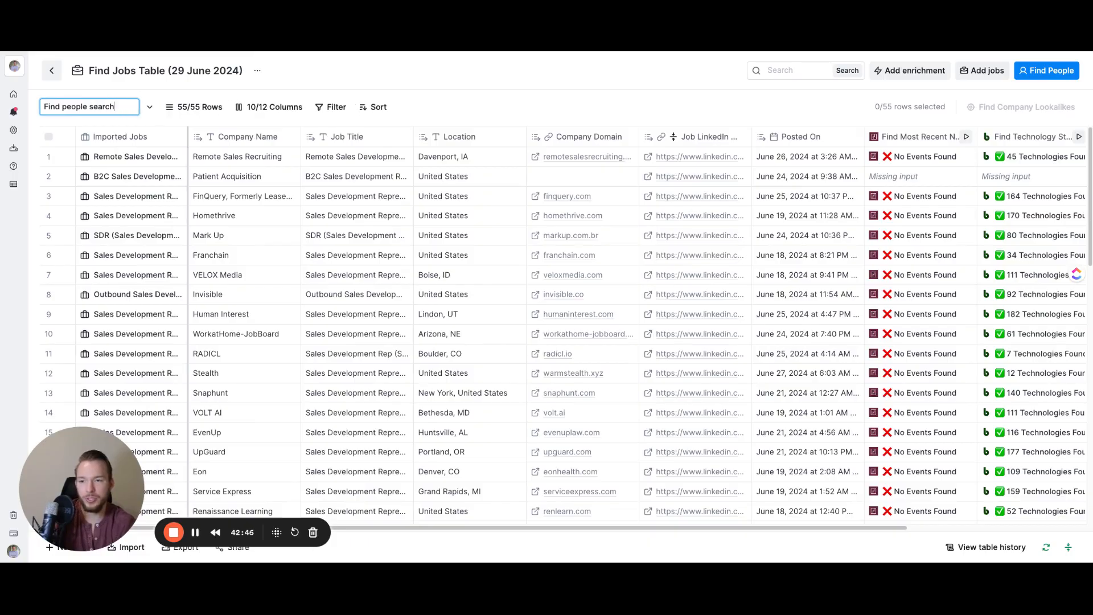
{"action": "key", "text": "Return"}
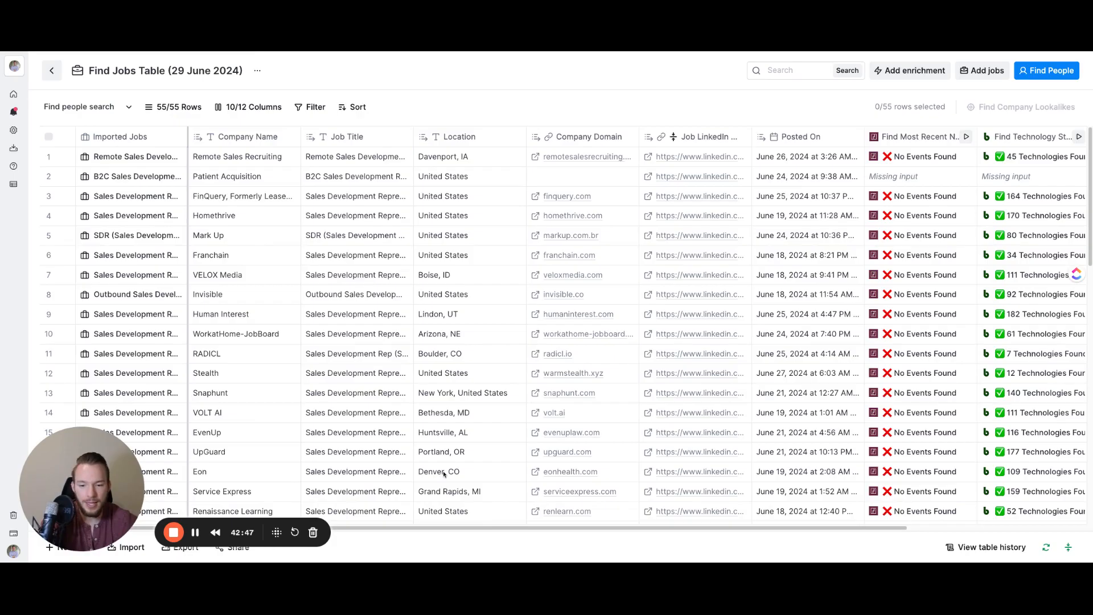
Filter the Find people search view to rows where Technology Stack Size is checked, and review the filtered rows.
{"action": "left_click", "coordinate": [312, 107]}
{"action": "left_click", "coordinate": [365, 135]}
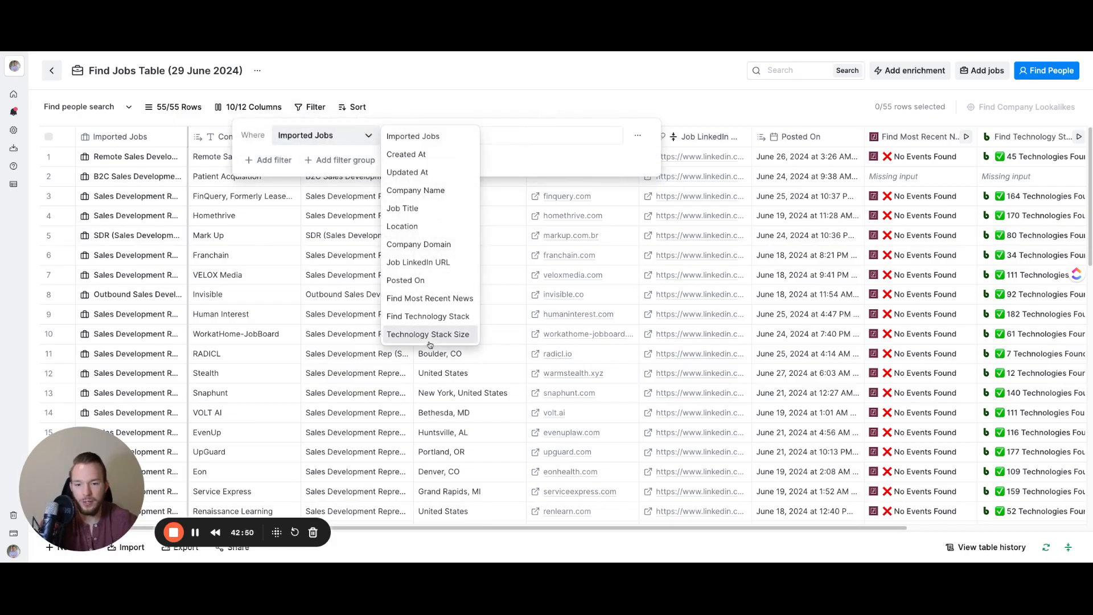
{"action": "left_click", "coordinate": [433, 334]}
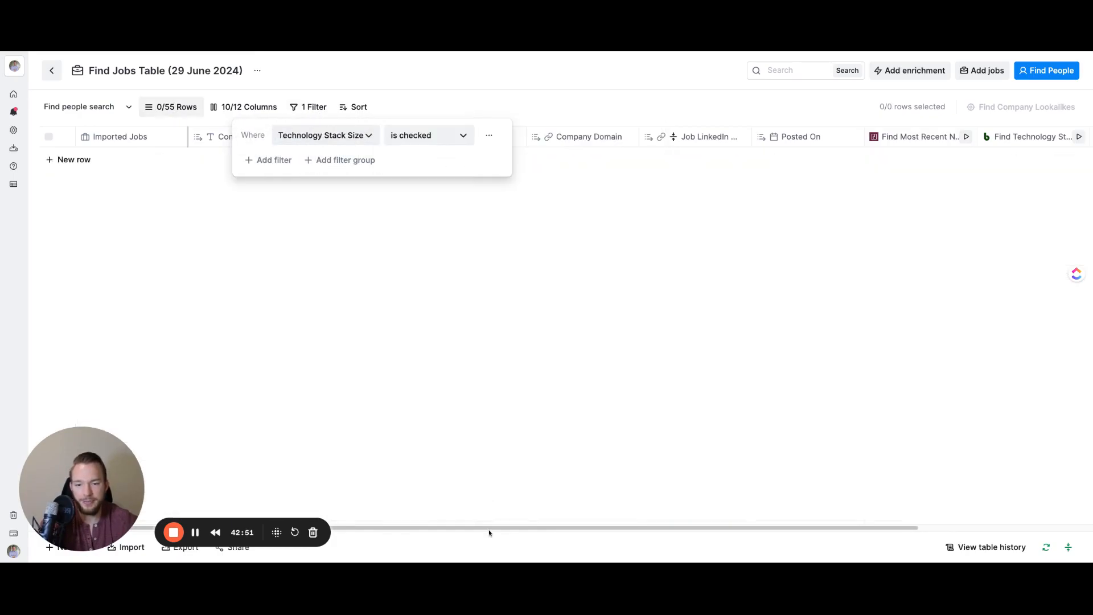
{"action": "left_click_drag", "start_coordinate": [486, 531], "coordinate": [1061, 530]}
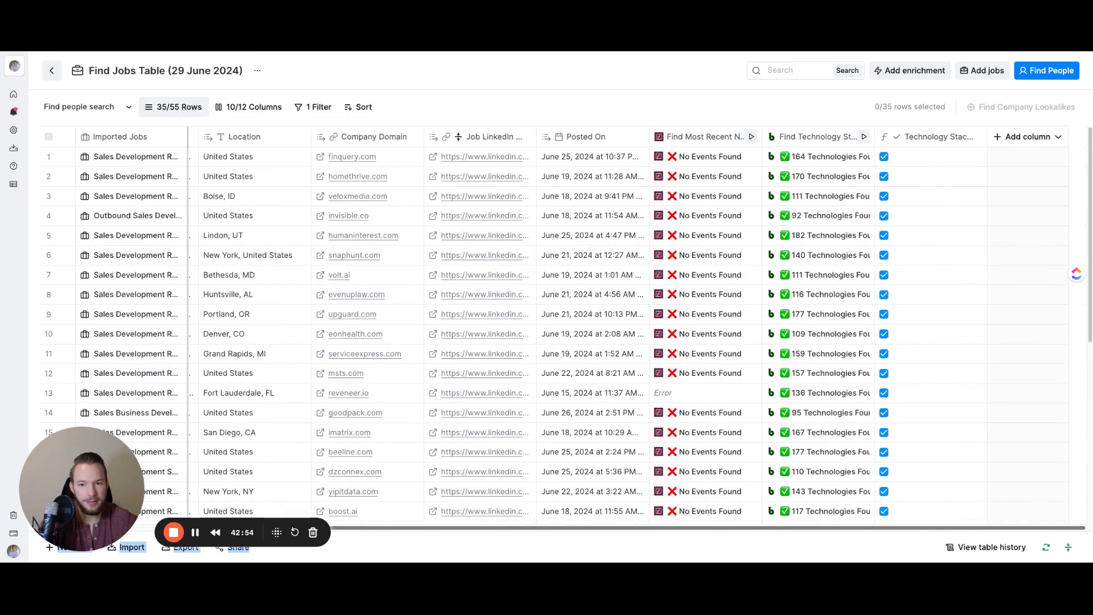
{"action": "left_click", "coordinate": [327, 110]}
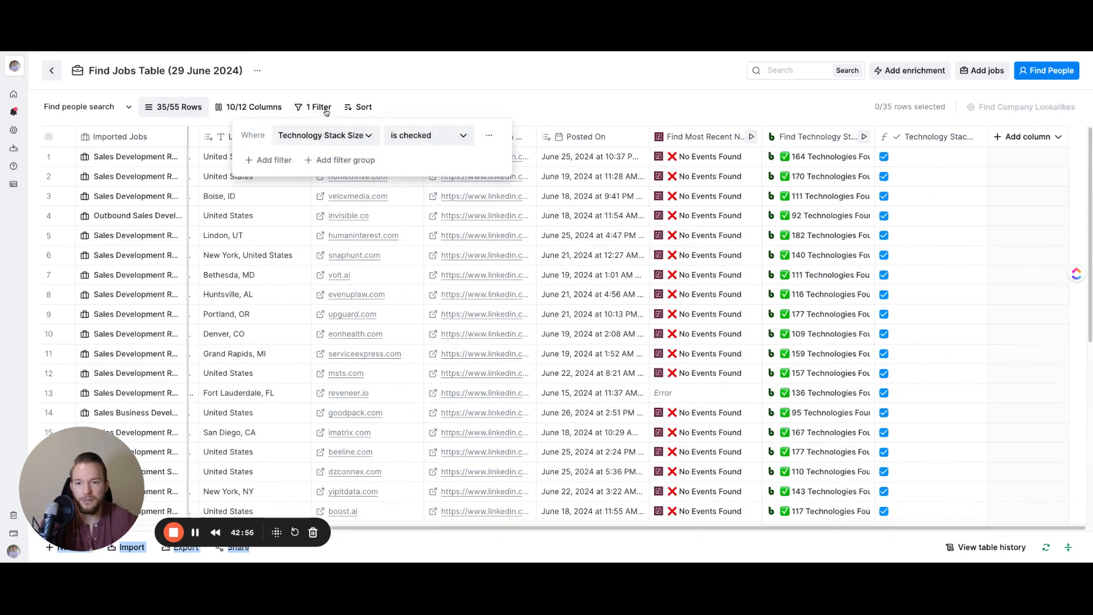
{"action": "left_click", "coordinate": [510, 112]}
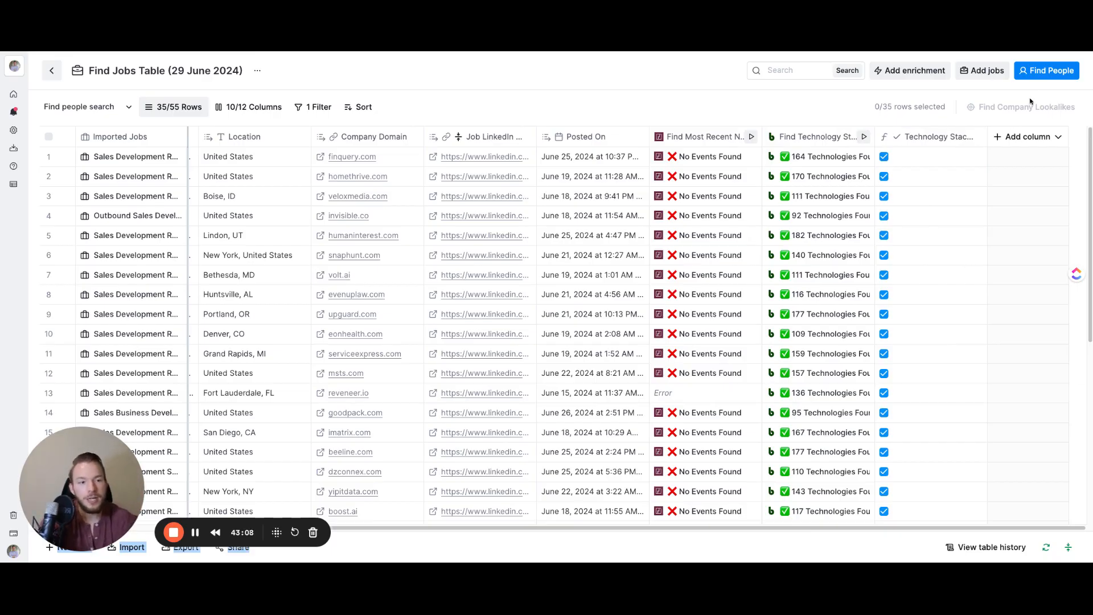
Start a people search on the Company Domain column, comparing the Default View and choosing Copy of Default View as the source view.
{"action": "left_click", "coordinate": [1038, 79]}
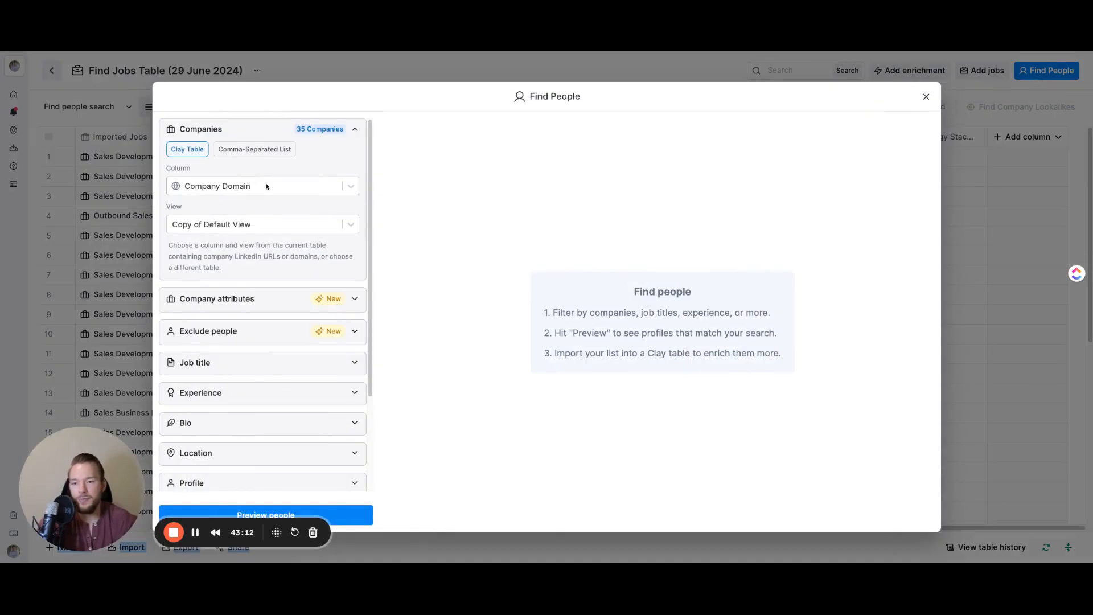
{"action": "left_click", "coordinate": [222, 223]}
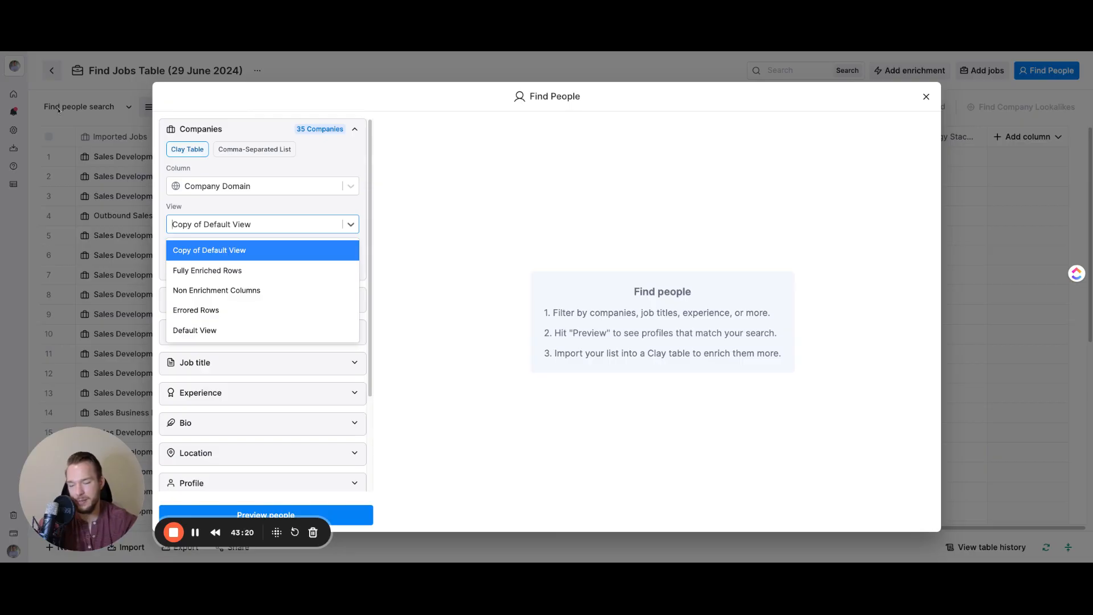
{"action": "left_click", "coordinate": [199, 250]}
{"action": "left_click", "coordinate": [220, 227]}
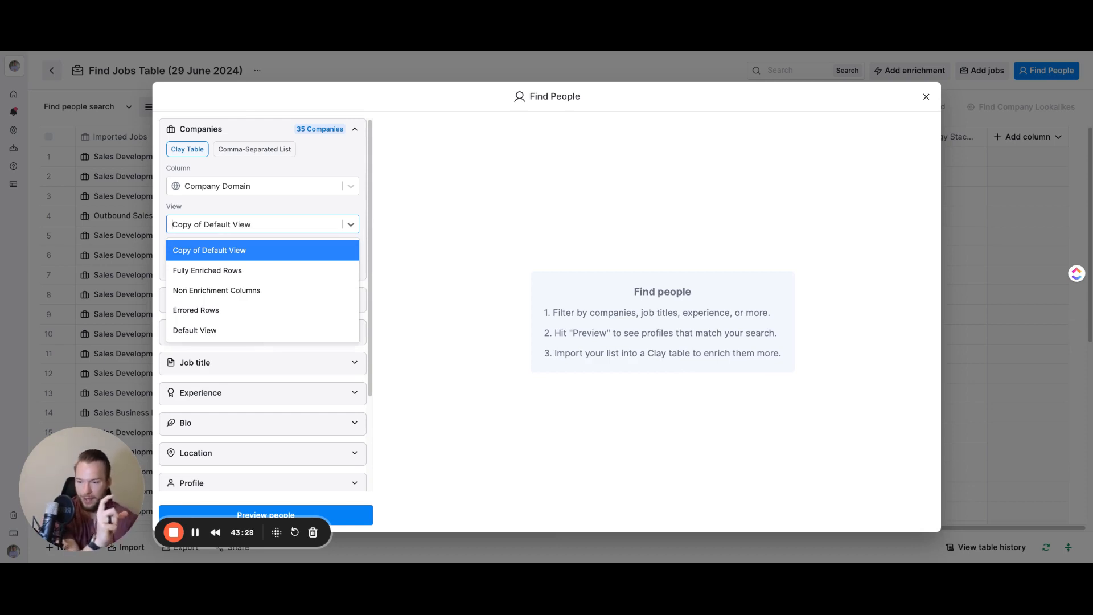
{"action": "left_click", "coordinate": [206, 335]}
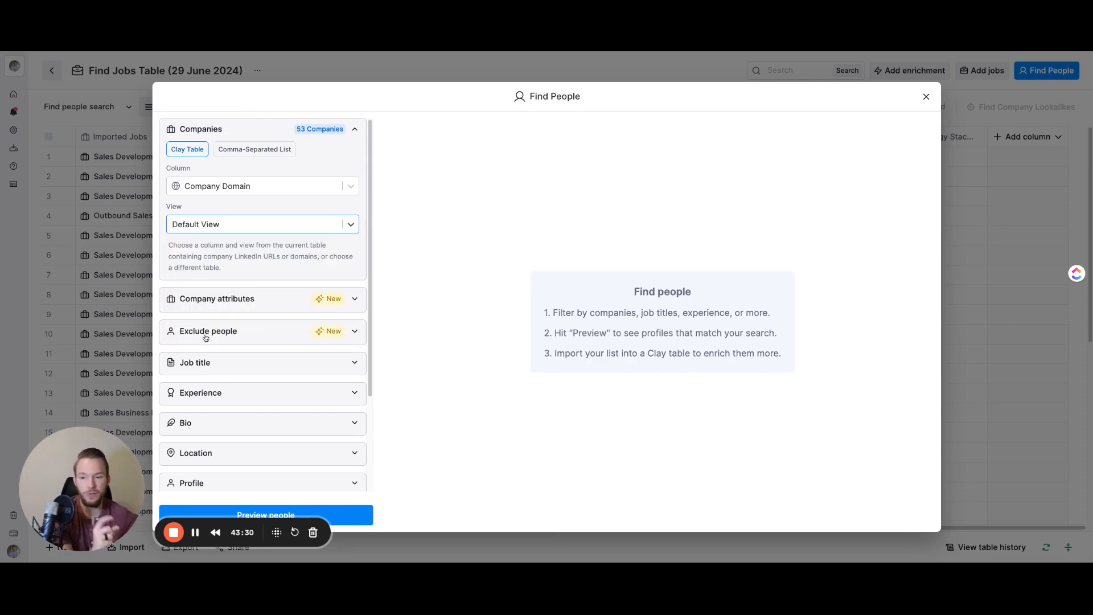
{"action": "left_click", "coordinate": [199, 224]}
{"action": "left_click", "coordinate": [211, 249]}
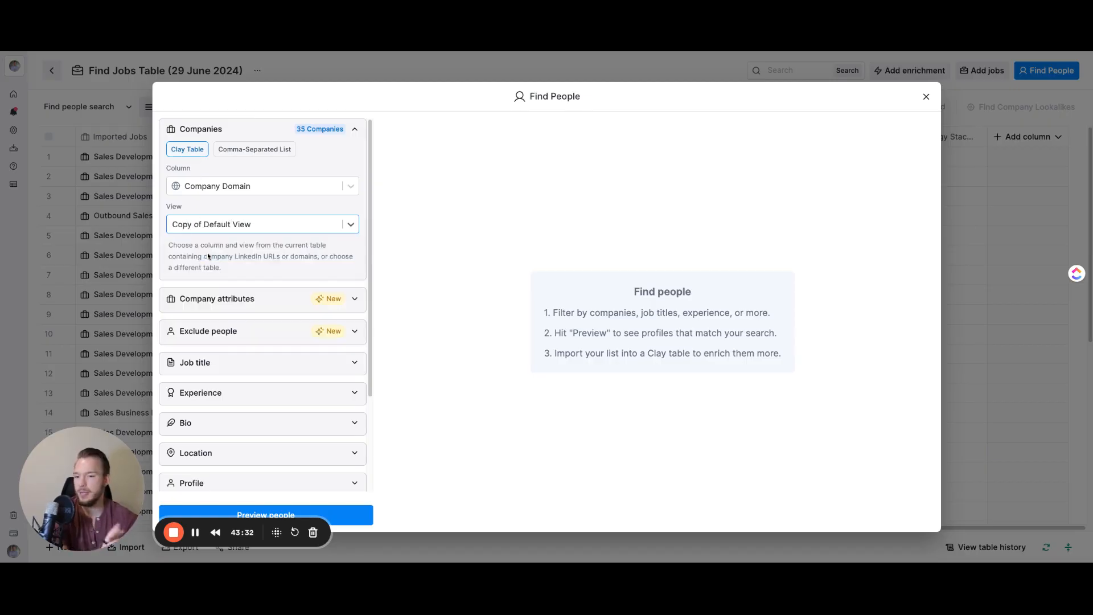
Examine the company attribute filters available for the people search.
{"action": "scroll", "coordinate": [229, 286], "scroll_direction": "down", "scroll_amount": 1}
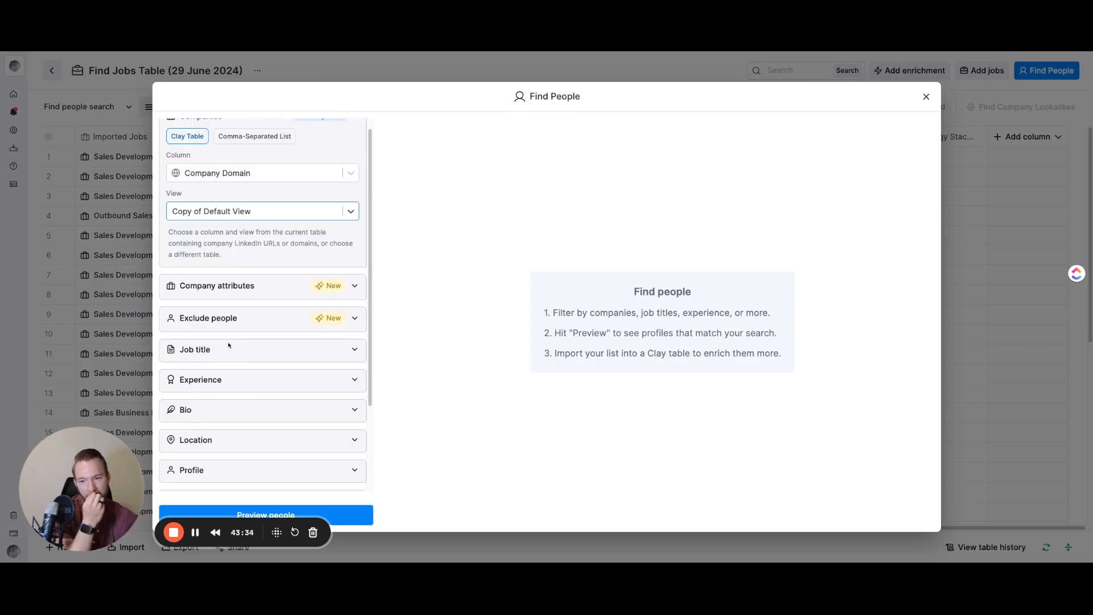
{"action": "left_click", "coordinate": [221, 285]}
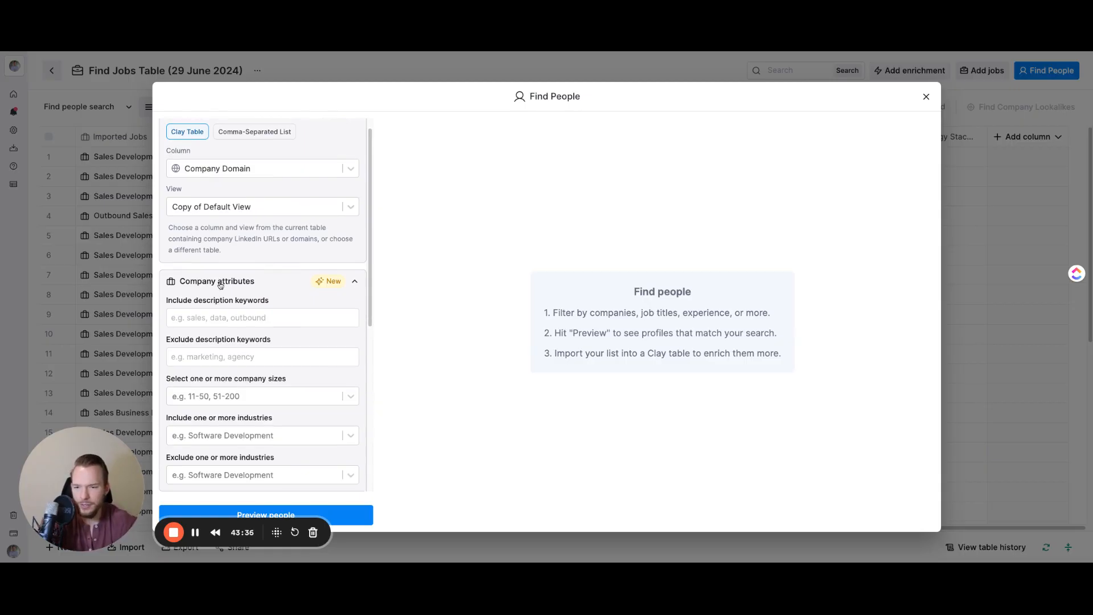
{"action": "scroll", "coordinate": [221, 285], "scroll_direction": "down", "scroll_amount": 2}
{"action": "left_click", "coordinate": [216, 211]}
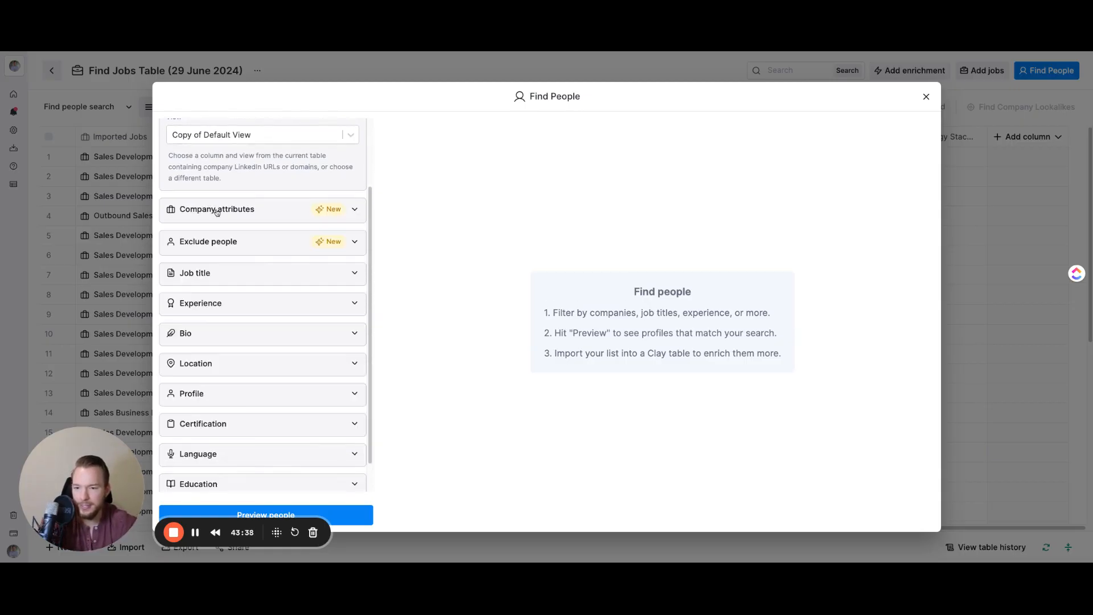
{"action": "left_click", "coordinate": [218, 212]}
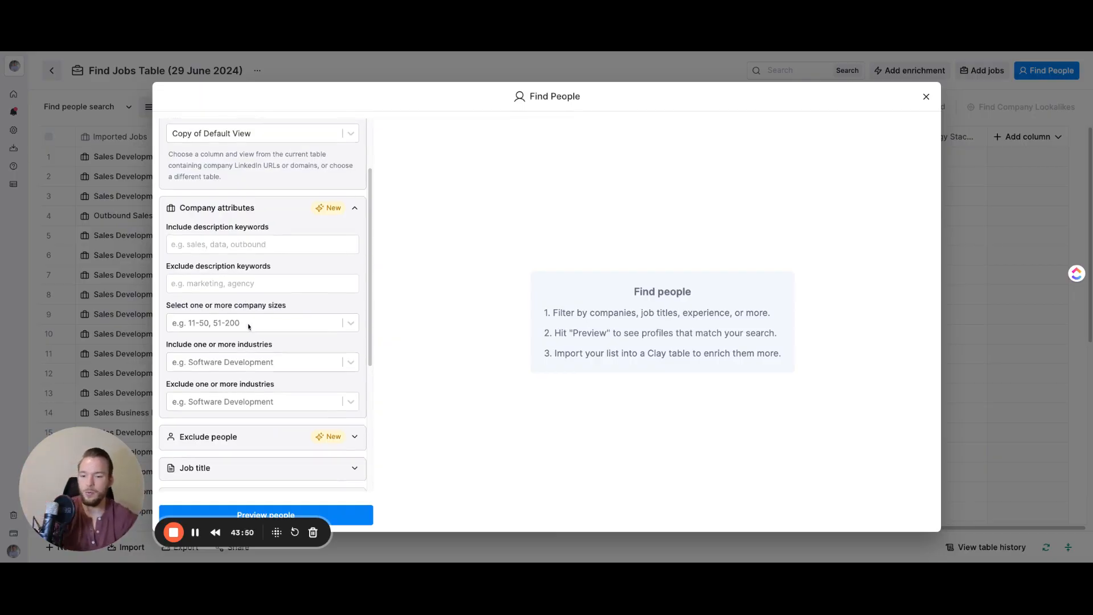
Add "director sales", "head sales" and "vice sales" to the included job titles of the people search.
{"action": "scroll", "coordinate": [251, 323], "scroll_direction": "down", "scroll_amount": 1}
{"action": "left_click", "coordinate": [215, 405]}
{"action": "scroll", "coordinate": [222, 398], "scroll_direction": "down", "scroll_amount": 4}
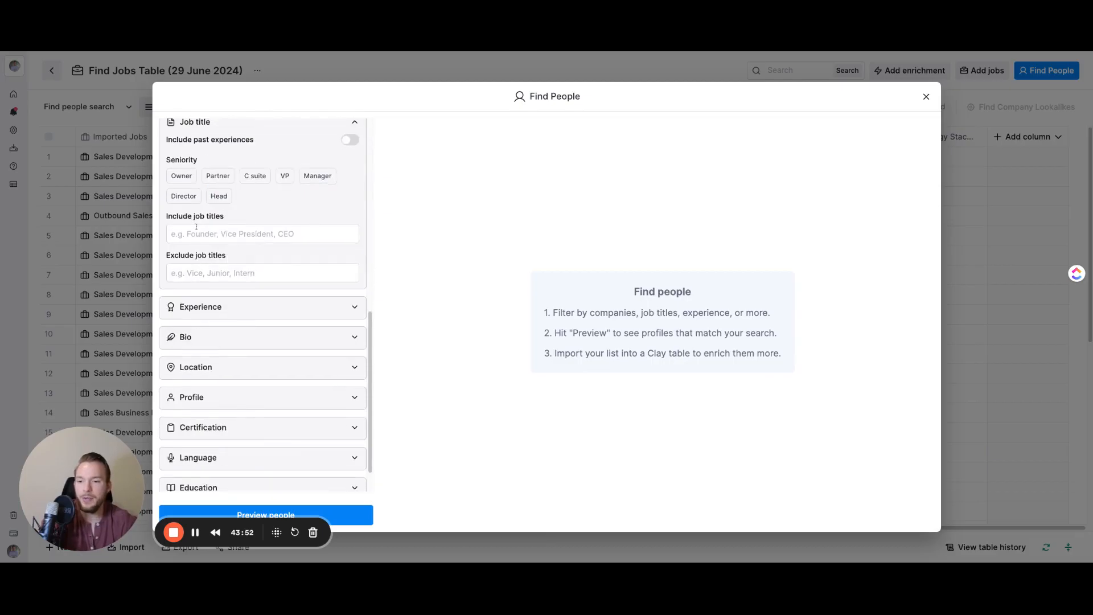
{"action": "left_click", "coordinate": [198, 234]}
{"action": "type", "text": "director sales"}
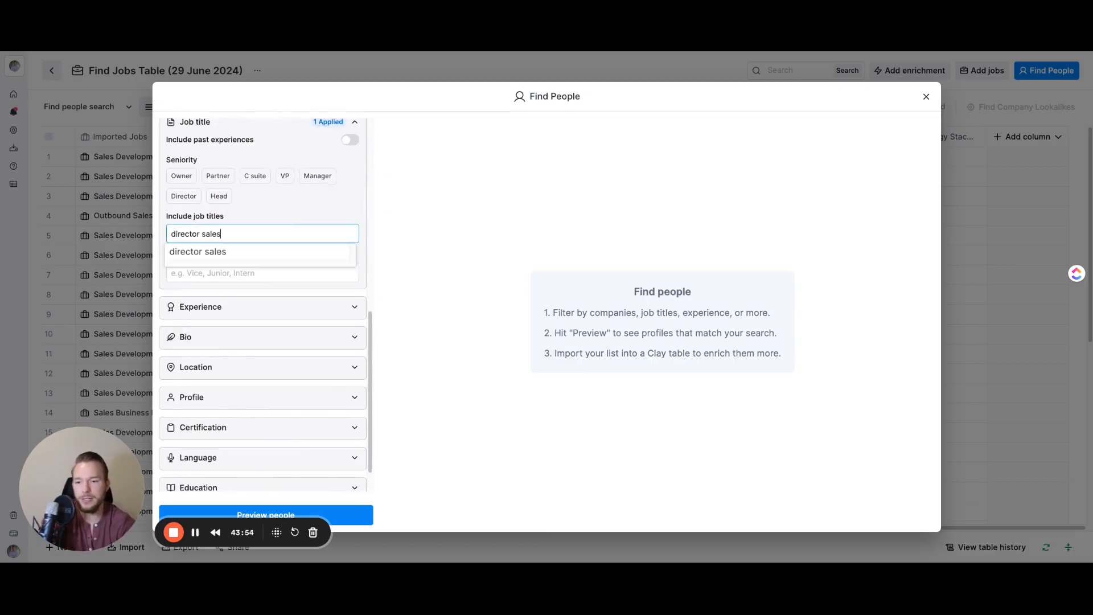
{"action": "key", "text": "Return"}
{"action": "type", "text": "head "}
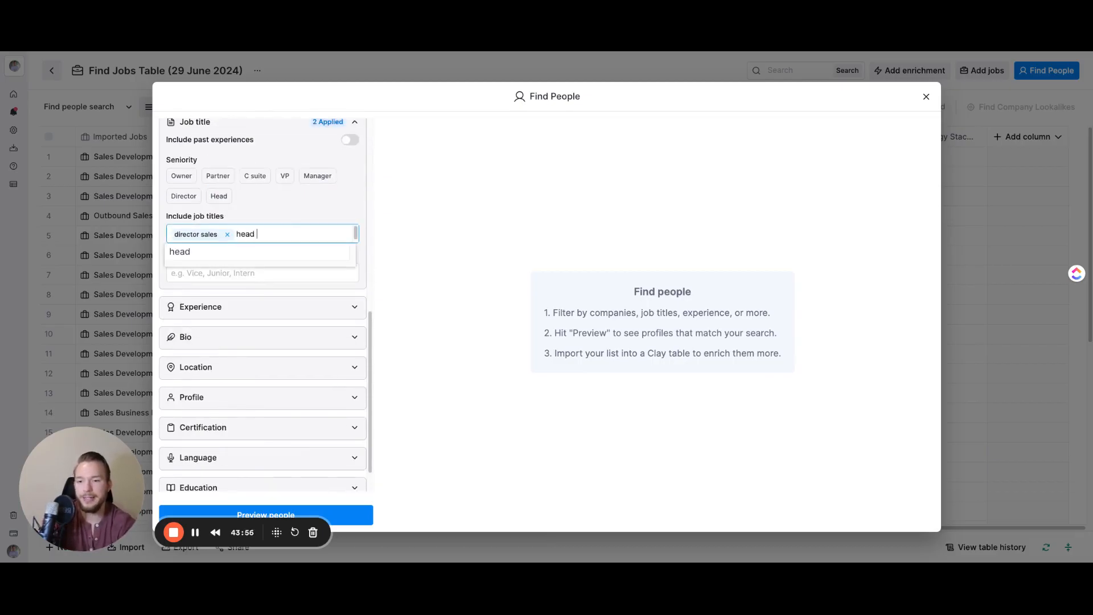
{"action": "type", "text": "sales"}
{"action": "key", "text": "Return"}
{"action": "type", "text": "vice "}
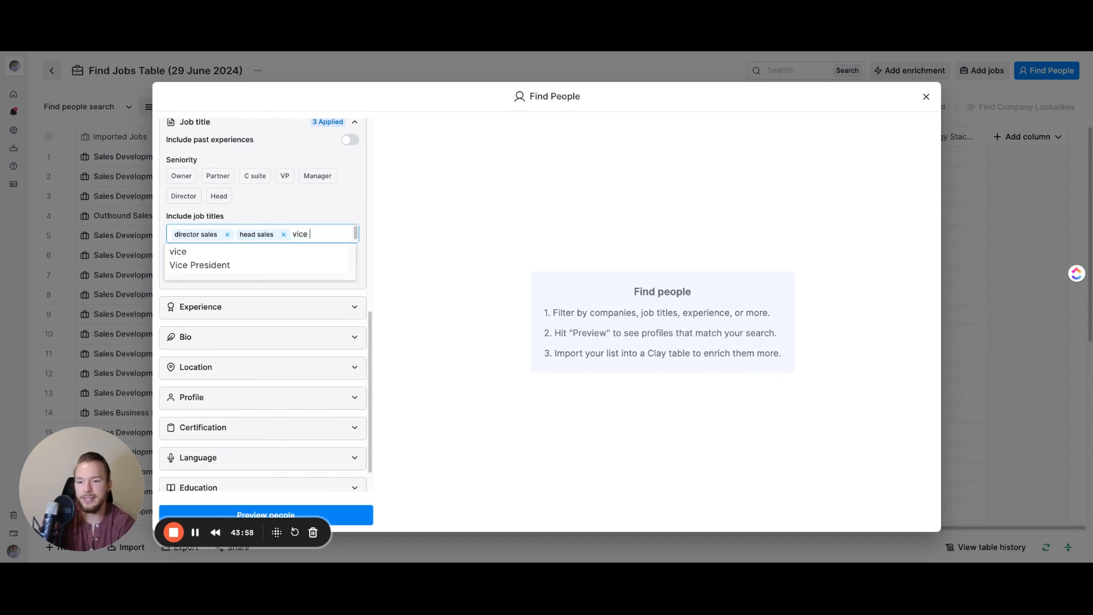
{"action": "type", "text": "sales"}
{"action": "key", "text": "Return"}
Add "vp sales", "president sales", "chief sales" and "chief revenue" to the included job titles.
{"action": "type", "text": "vp sales"}
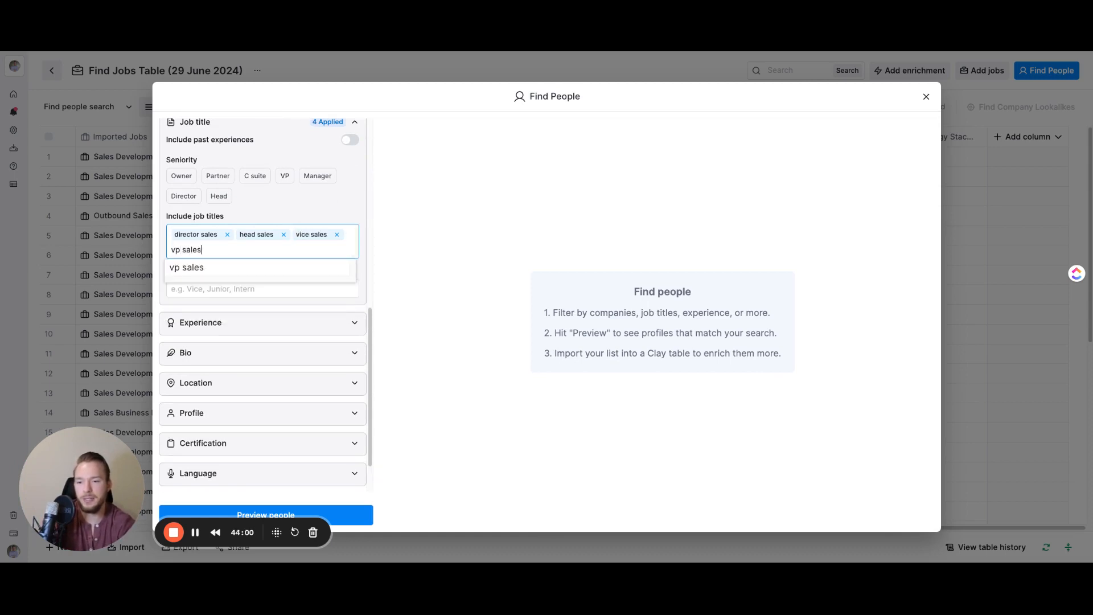
{"action": "key", "text": "Return"}
{"action": "type", "text": "president sa"}
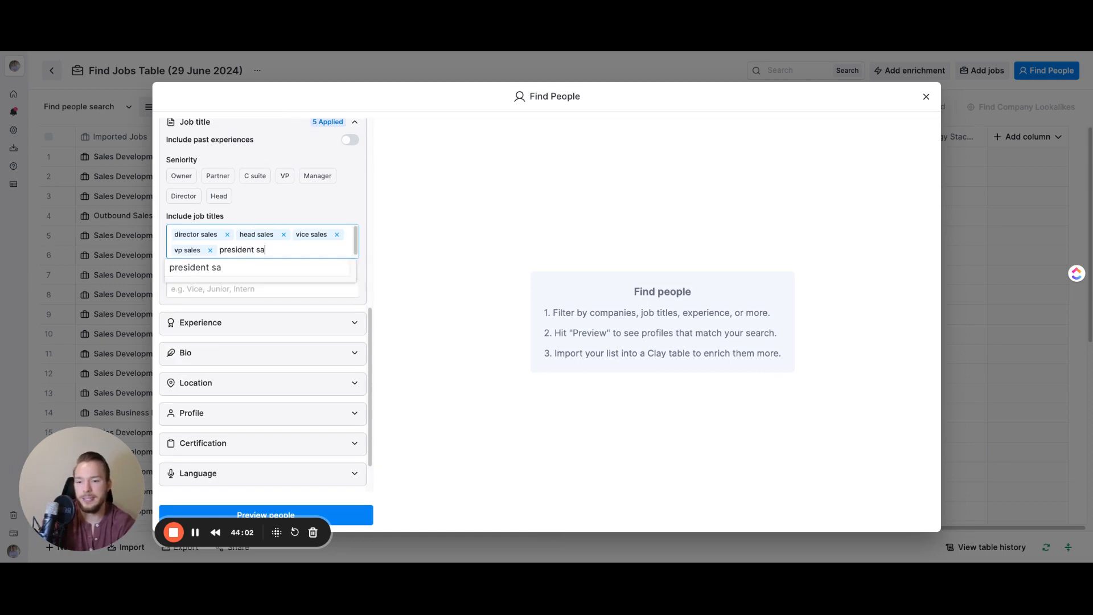
{"action": "type", "text": "les"}
{"action": "key", "text": "Return"}
{"action": "type", "text": "chief sales"}
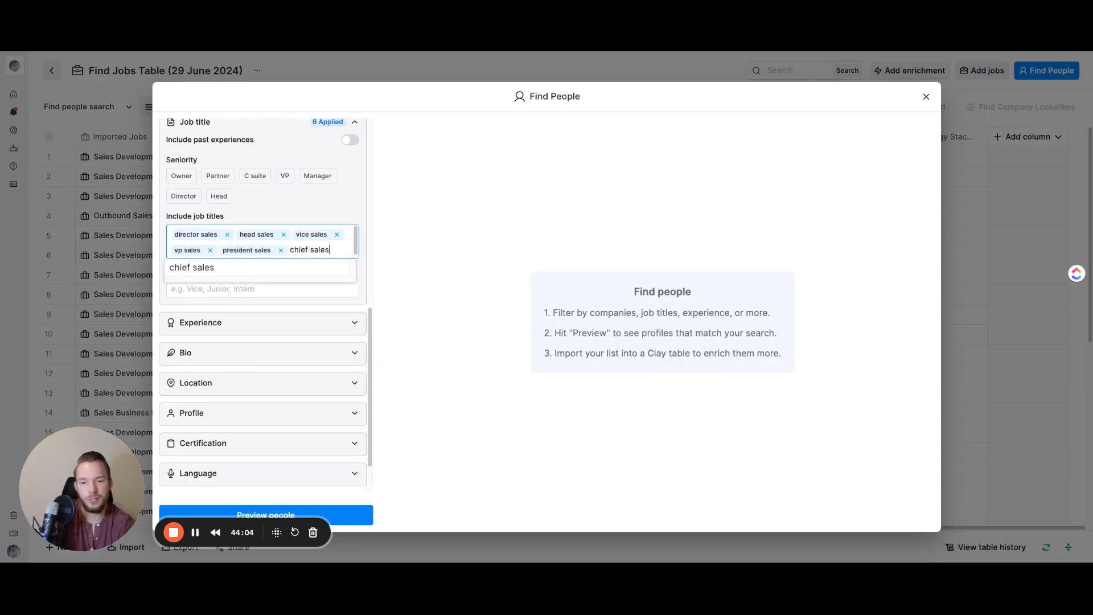
{"action": "key", "text": "Return"}
{"action": "type", "text": "chief revenue"}
{"action": "key", "text": "Return"}
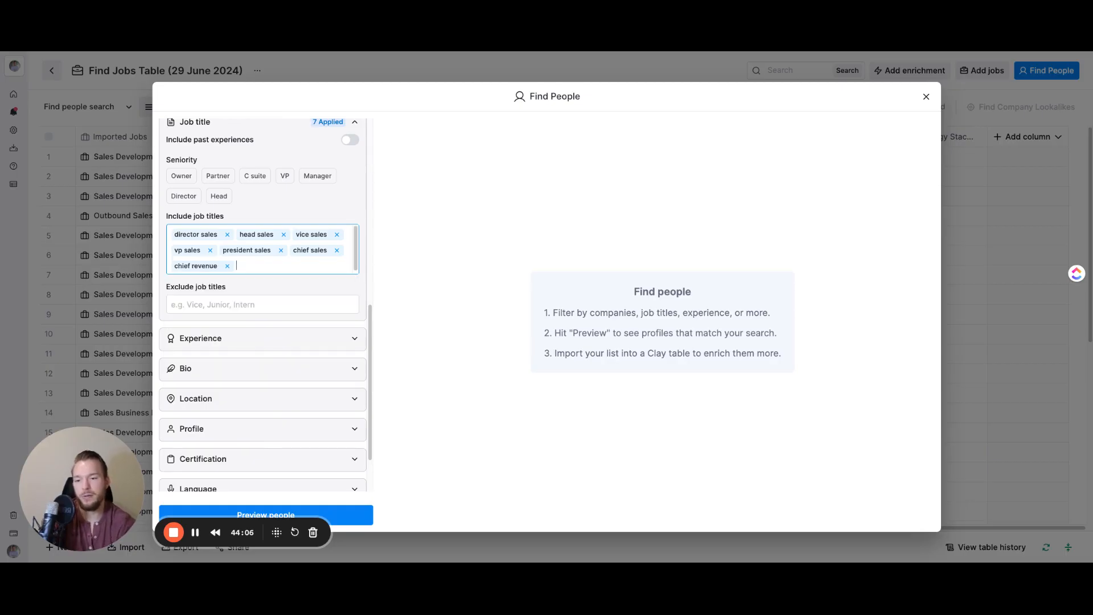
Restrict the people search location to "United States".
{"action": "left_click", "coordinate": [190, 399]}
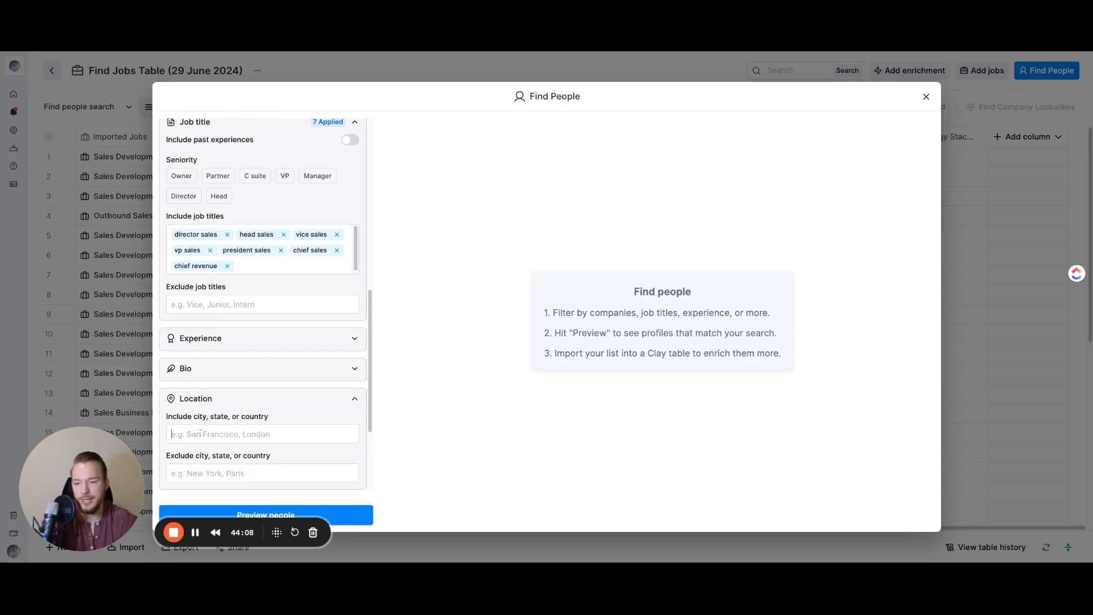
{"action": "left_click", "coordinate": [200, 433]}
{"action": "type", "text": "United State"}
{"action": "key", "text": "Return"}
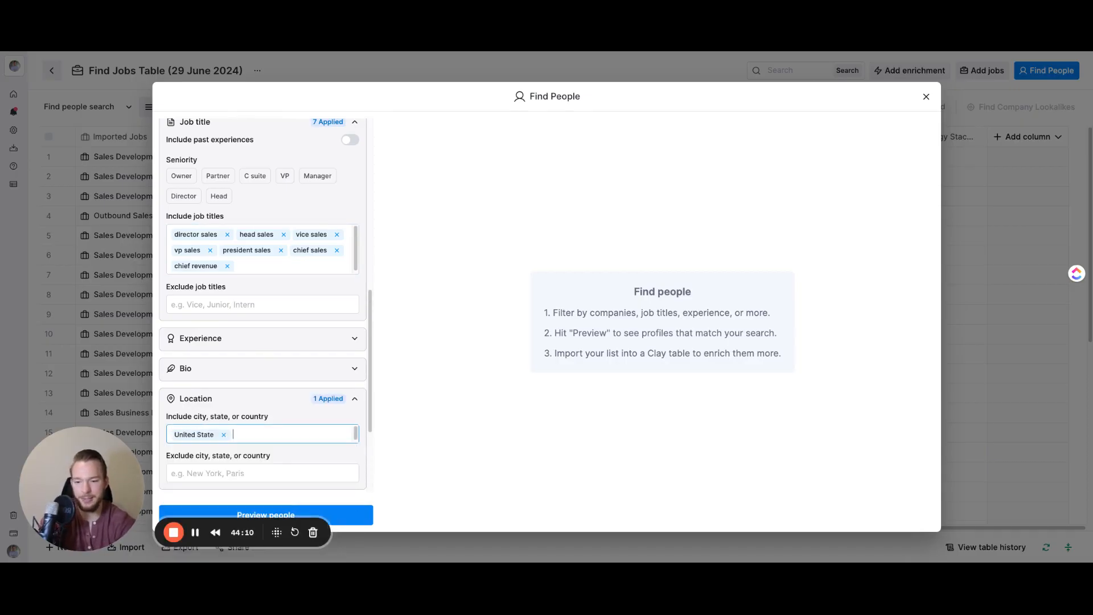
{"action": "key", "text": "BackSpace"}
{"action": "type", "text": "United S"}
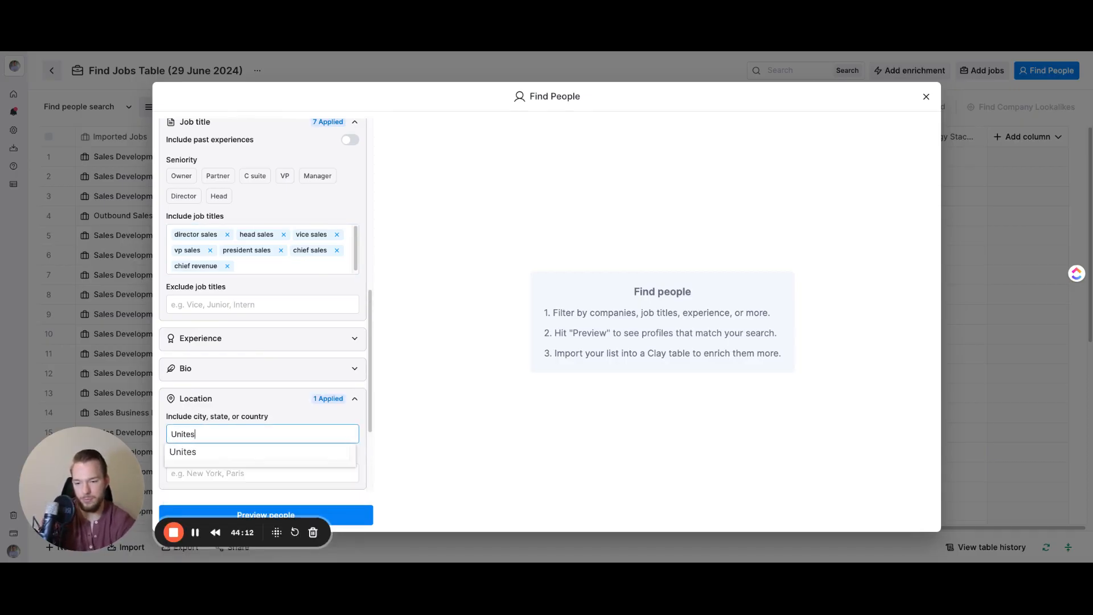
{"action": "type", "text": "tates"}
{"action": "key", "text": "Return"}
Preview the matching people and import them into a new table.
{"action": "scroll", "coordinate": [253, 421], "scroll_direction": "down", "scroll_amount": 3}
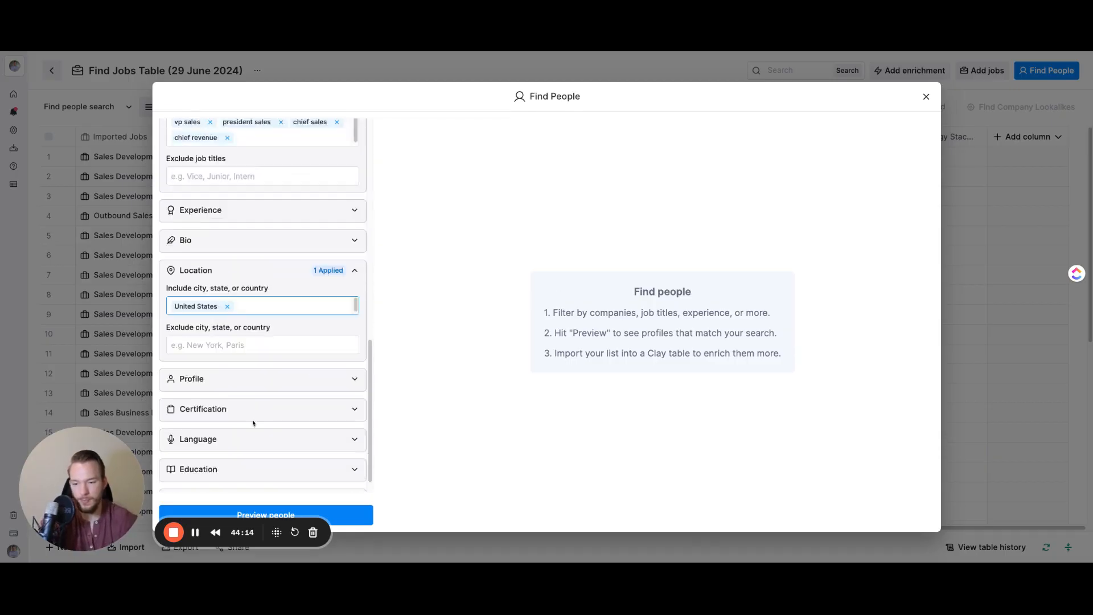
{"action": "left_click", "coordinate": [361, 519]}
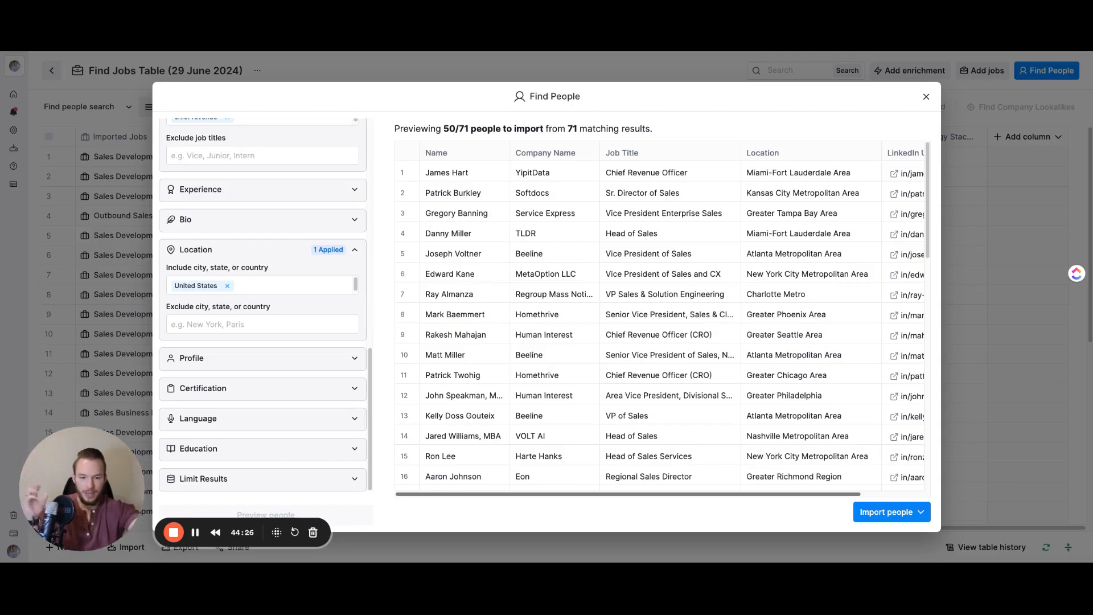
{"action": "left_click", "coordinate": [895, 511]}
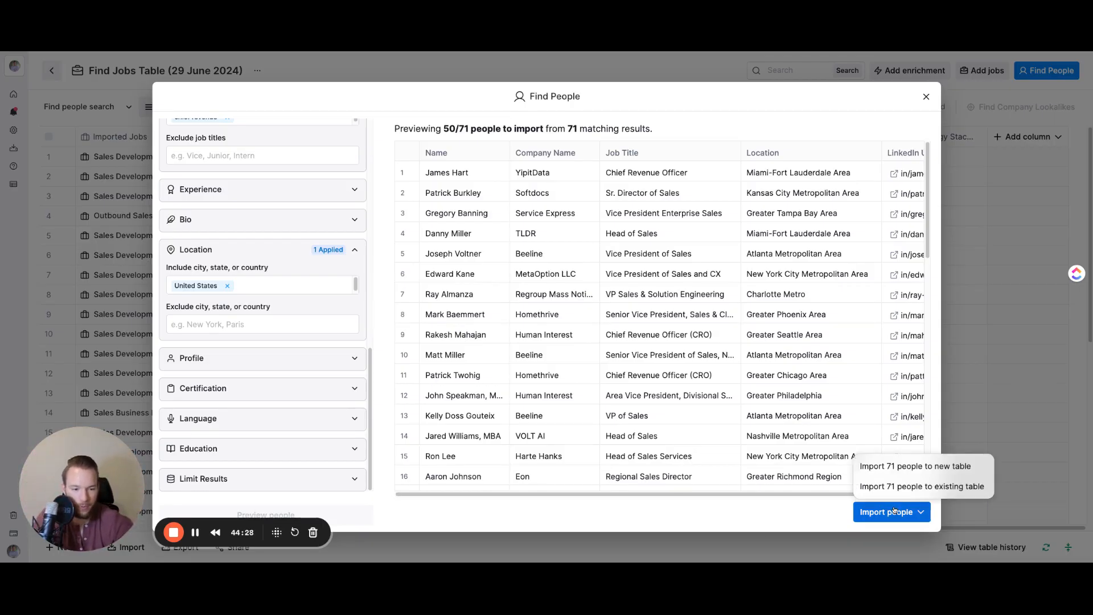
{"action": "left_click", "coordinate": [907, 467]}
{"action": "left_click", "coordinate": [602, 430]}
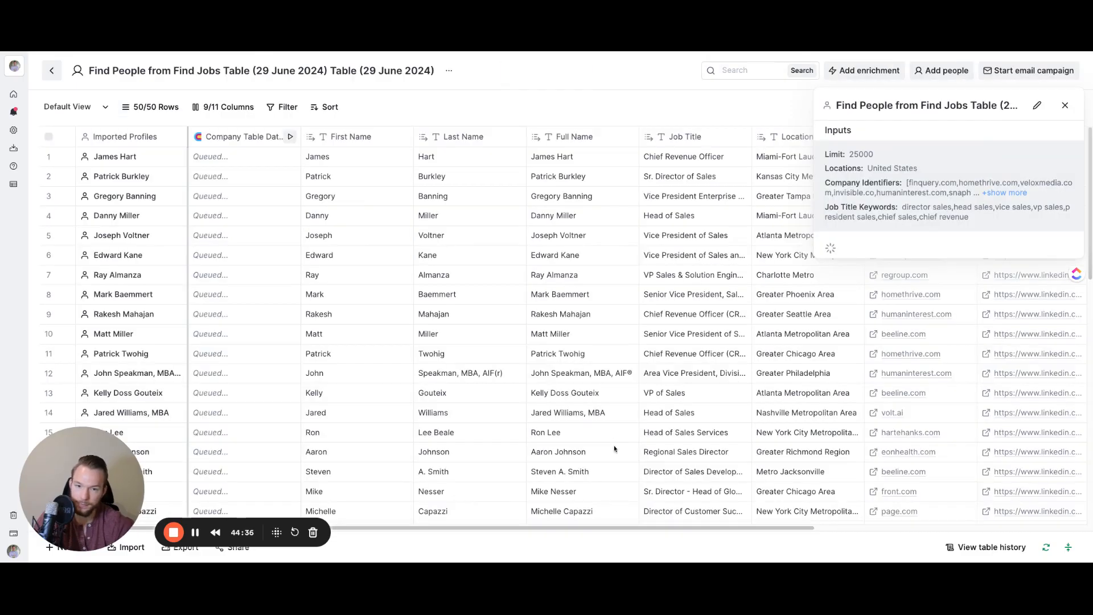
Dismiss the import summary and inspect the Company Table Data details for MetaOption LLC and Homethrive.
{"action": "left_click", "coordinate": [1065, 106]}
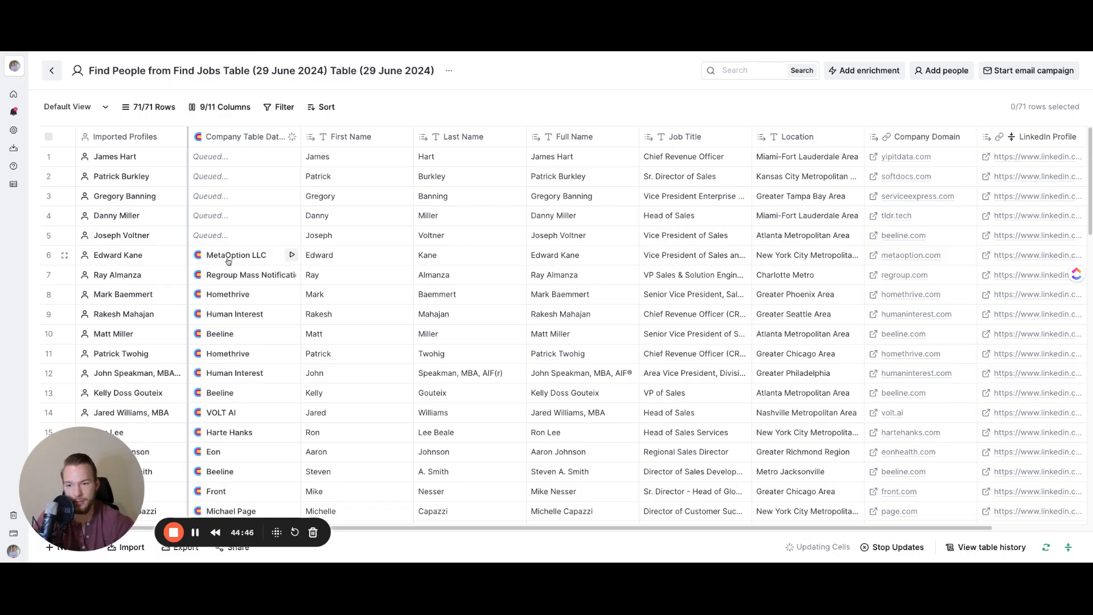
{"action": "left_click", "coordinate": [228, 261]}
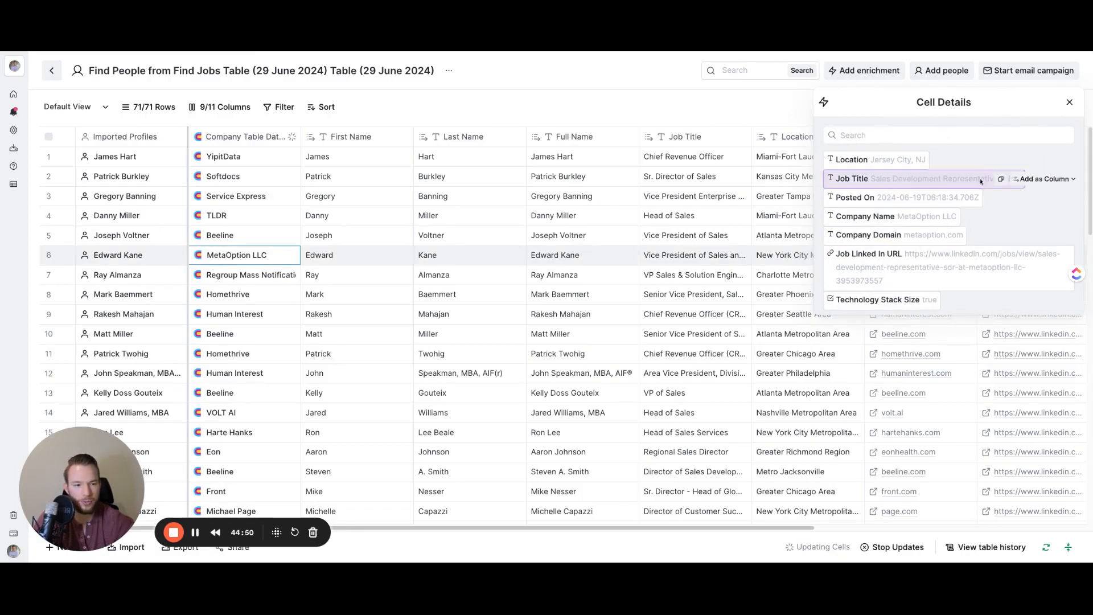
{"action": "left_click", "coordinate": [241, 298]}
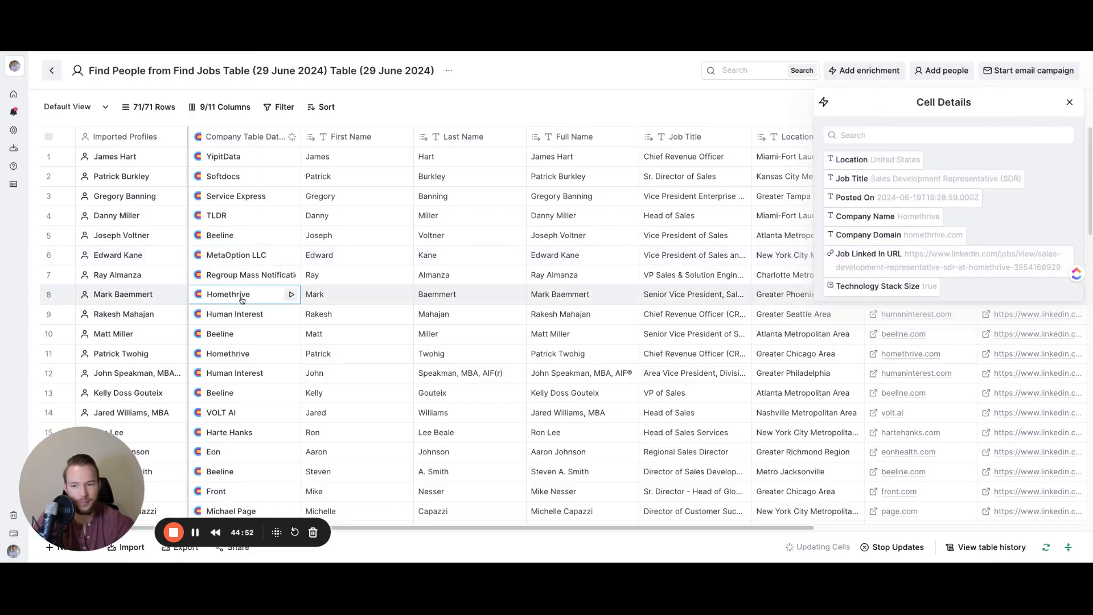
In the Find Jobs Table, add Number Of Total Technologies from a Find Technology Stack result as a new column.
{"action": "mouse_move", "coordinate": [14, 114]}
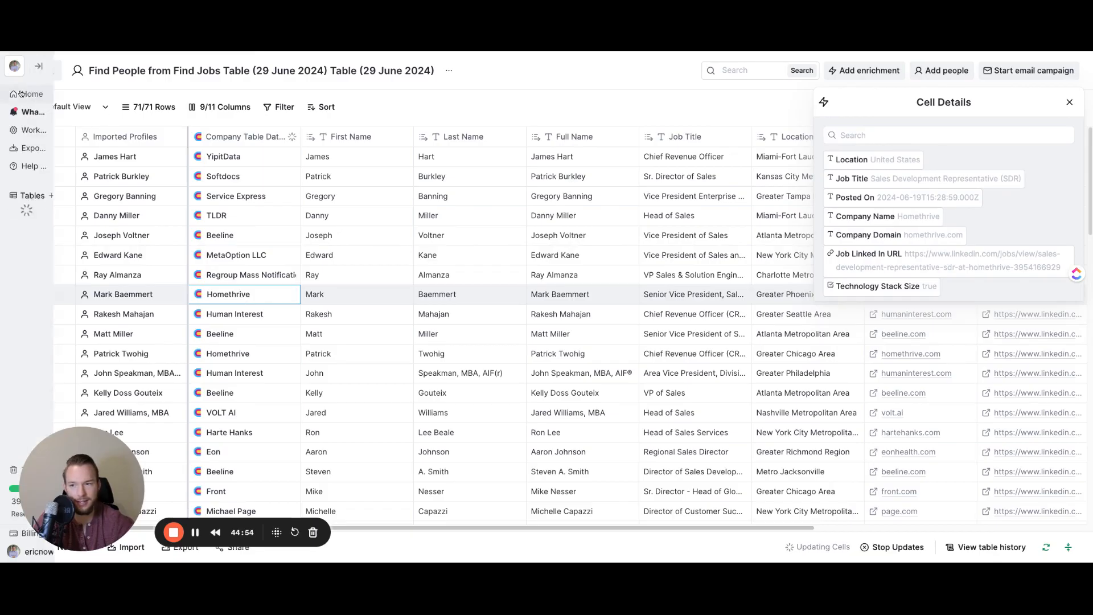
{"action": "left_click", "coordinate": [61, 258]}
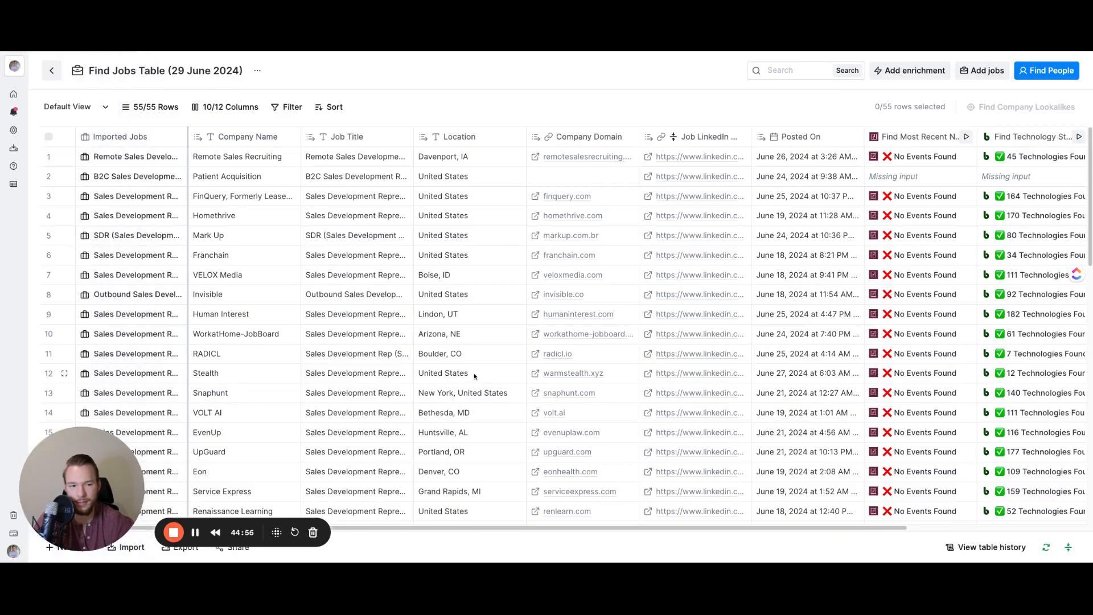
{"action": "scroll", "coordinate": [944, 273], "scroll_direction": "down", "scroll_amount": 10}
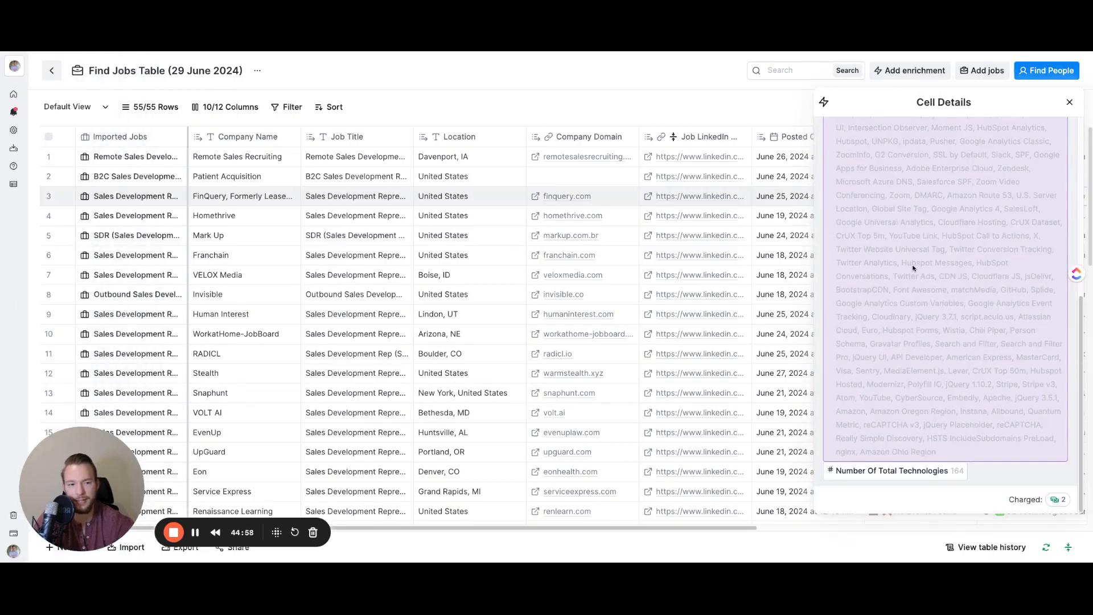
{"action": "left_click", "coordinate": [1022, 477]}
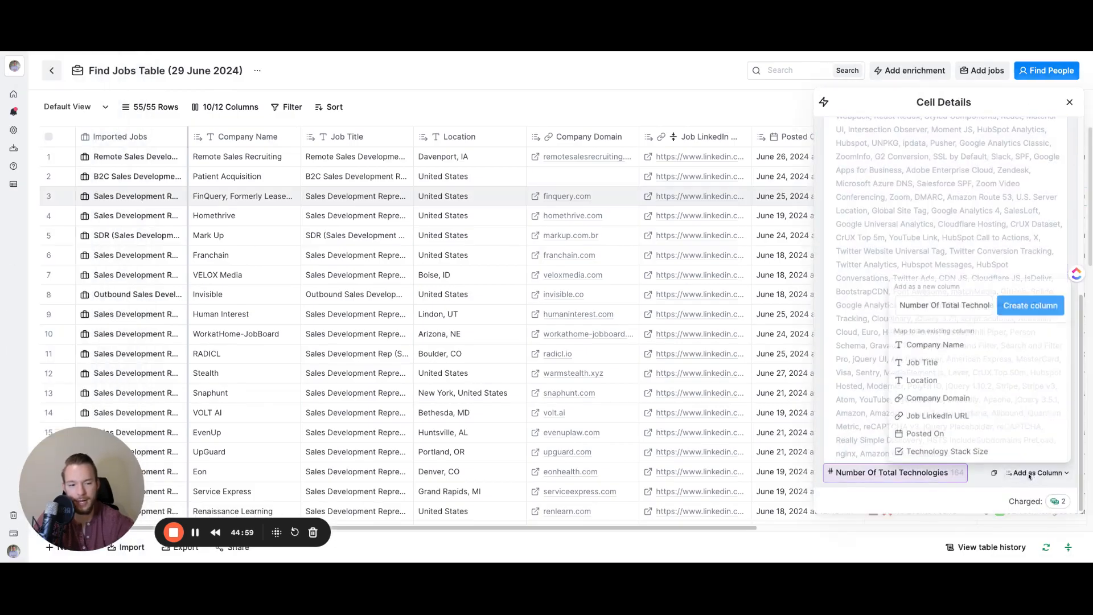
{"action": "left_click", "coordinate": [1030, 306]}
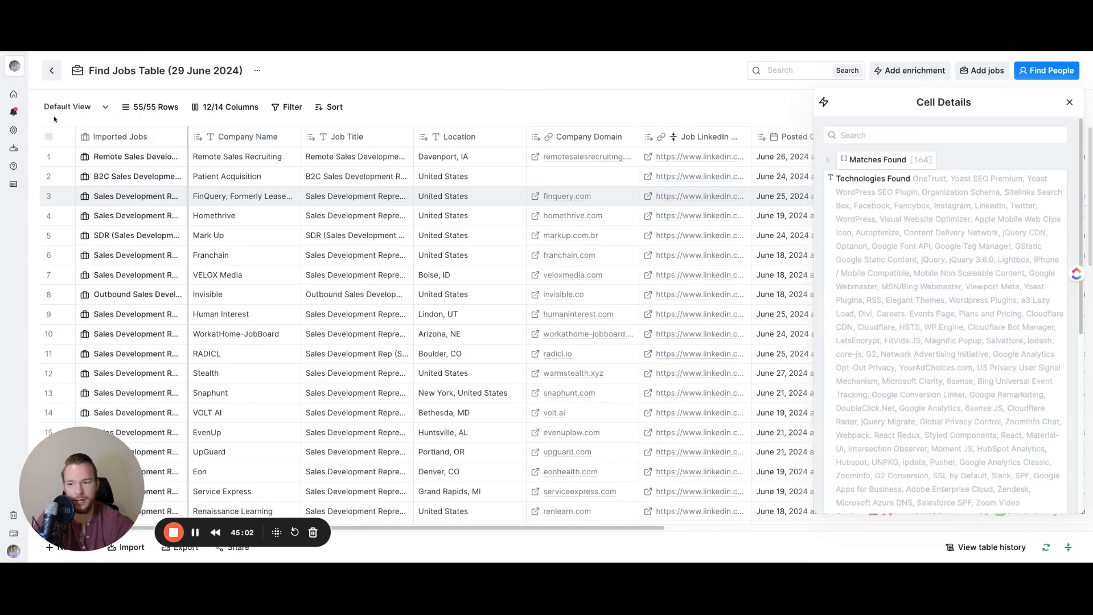
Return to the imported people table and rerun the Company Table Data lookup for the first four rows.
{"action": "left_click", "coordinate": [64, 254]}
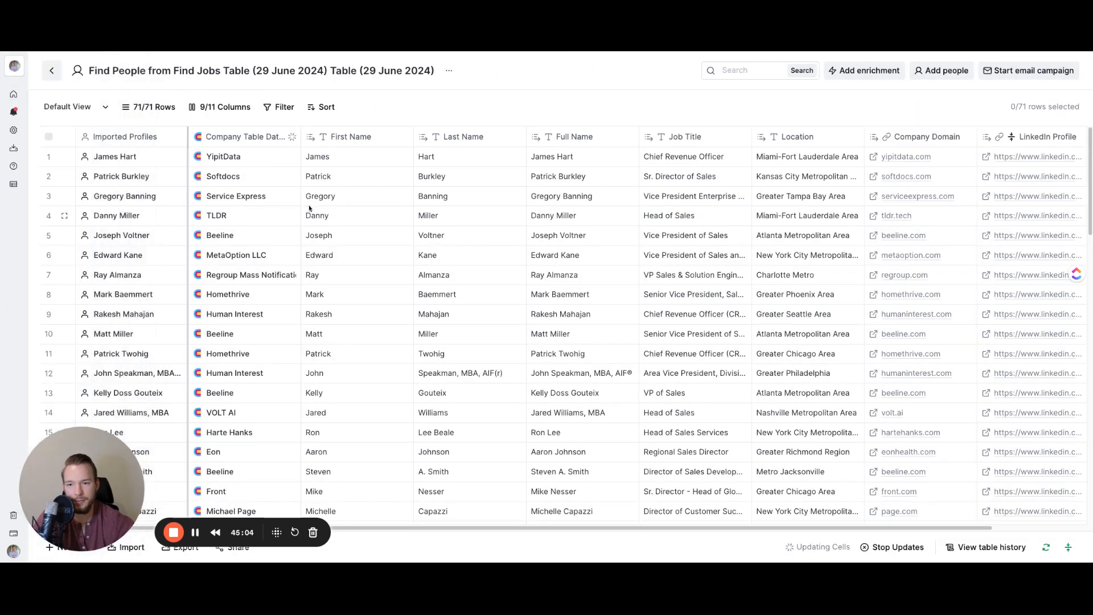
{"action": "left_click", "coordinate": [235, 159]}
{"action": "left_click", "coordinate": [291, 157]}
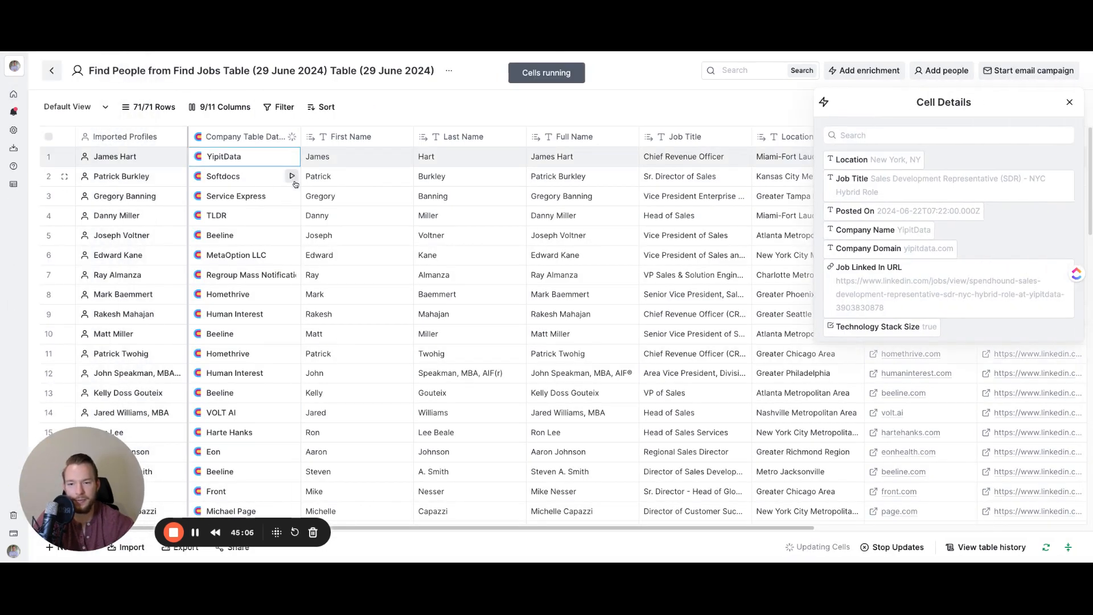
{"action": "left_click", "coordinate": [291, 176]}
{"action": "left_click", "coordinate": [291, 196]}
{"action": "left_click", "coordinate": [291, 215]}
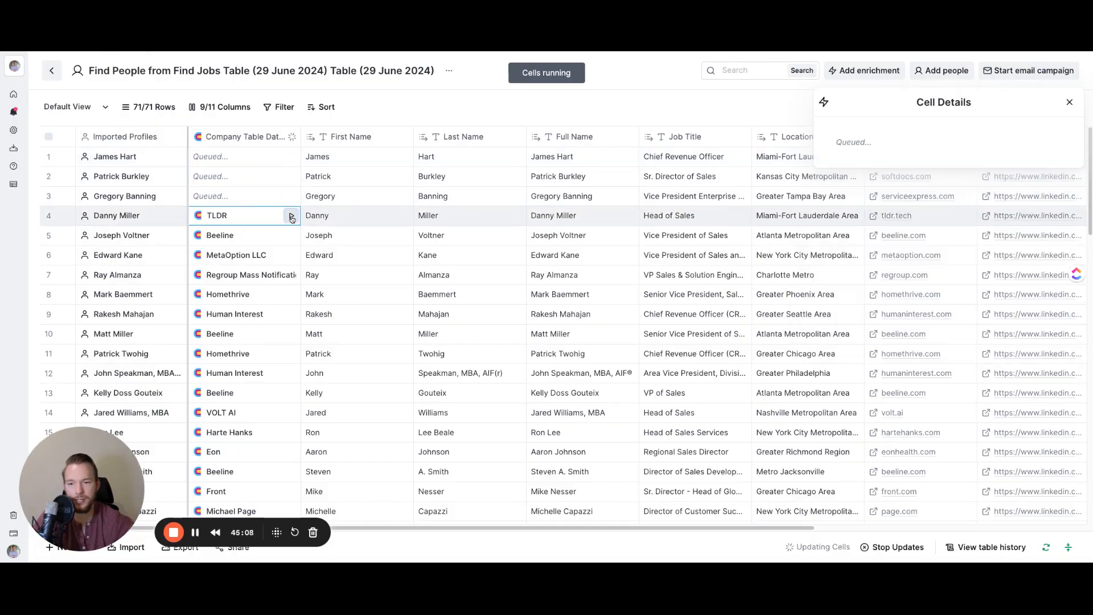
Rerun the Company Table Data lookup for rows 5 and 6, and add its Number Of Total Technologies field as a column.
{"action": "left_click", "coordinate": [291, 235]}
{"action": "left_click", "coordinate": [291, 255]}
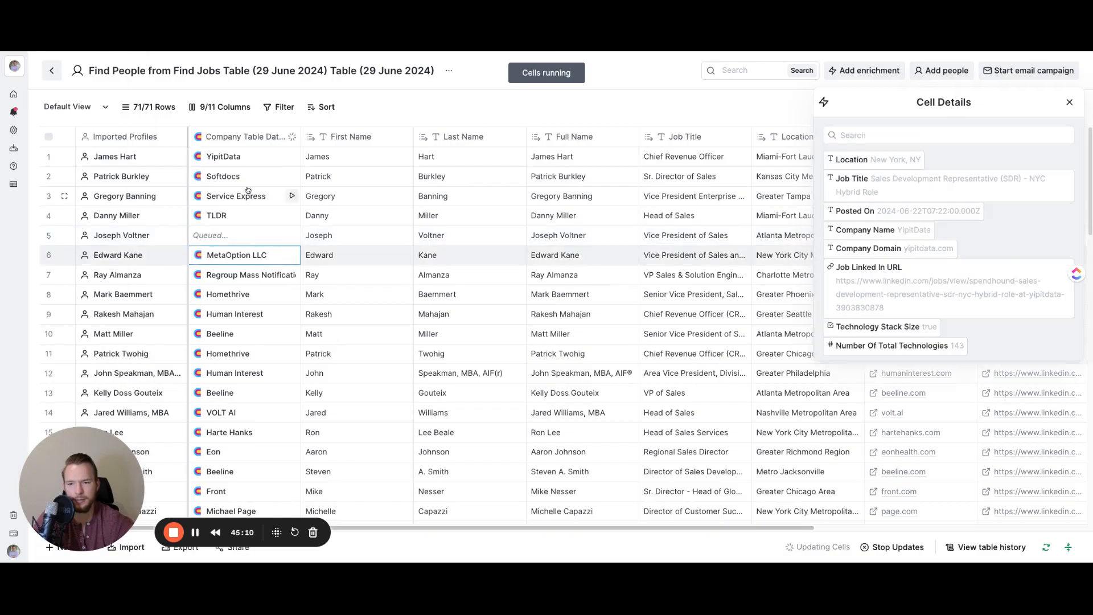
{"action": "left_click", "coordinate": [287, 157]}
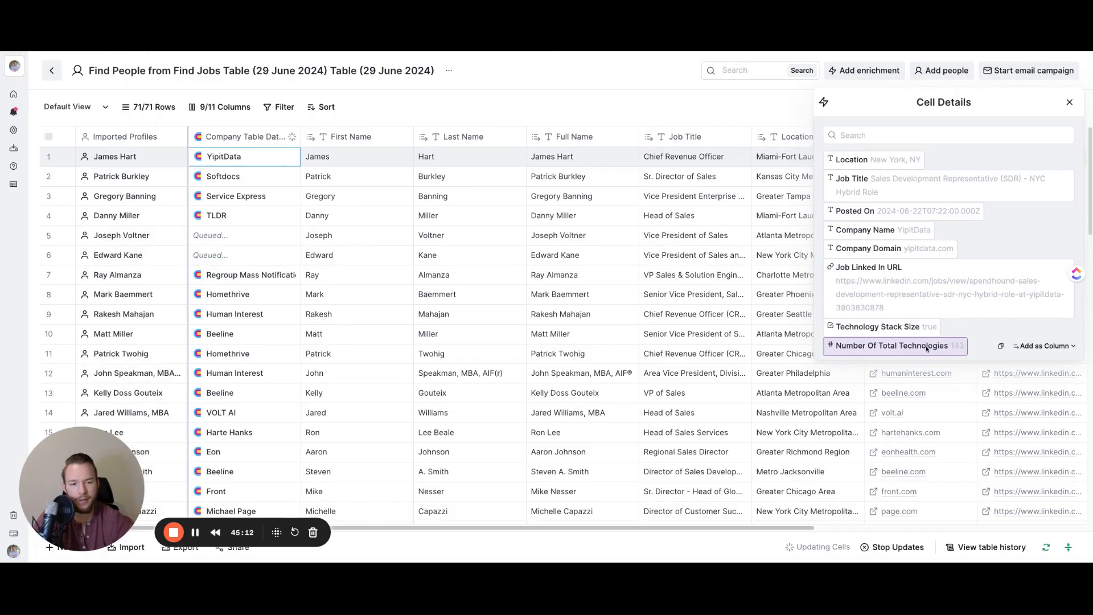
{"action": "left_click", "coordinate": [1046, 350]}
{"action": "left_click", "coordinate": [1025, 379]}
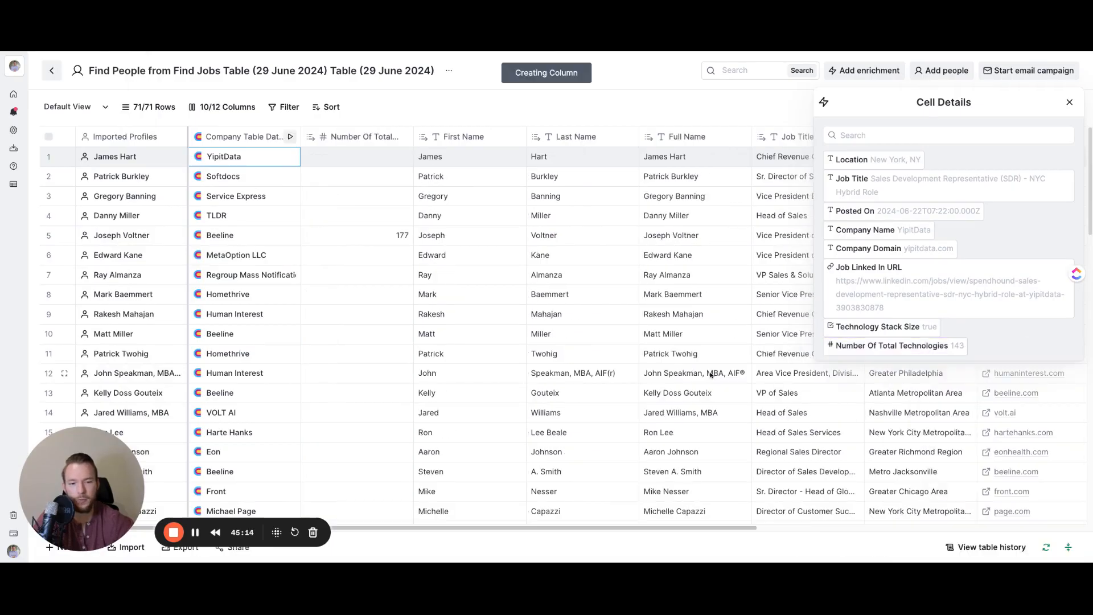
{"action": "left_click", "coordinate": [1069, 103]}
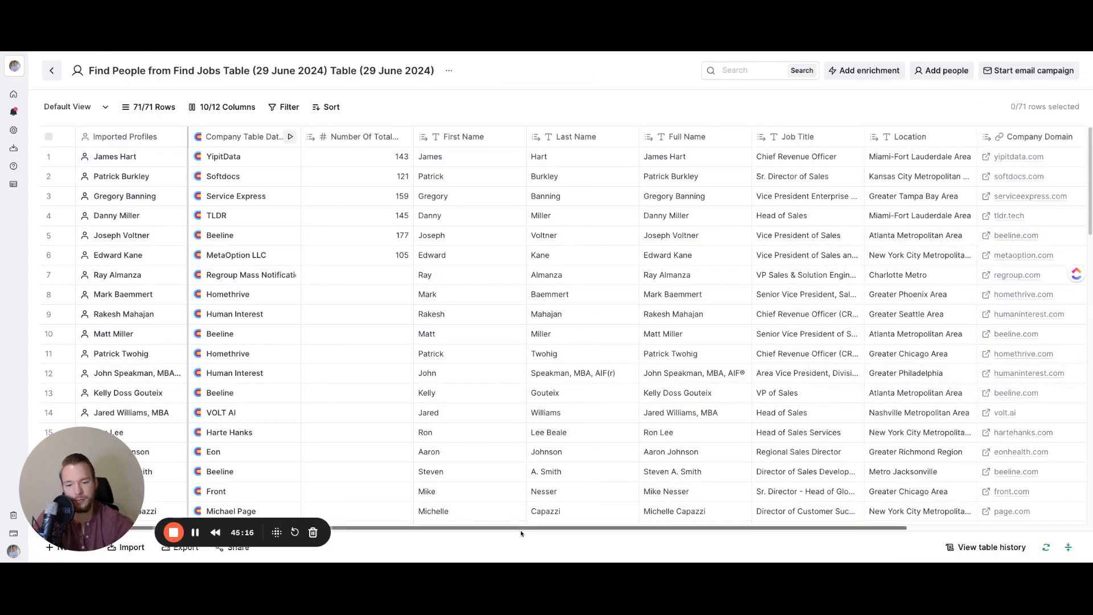
Add the Work Email waterfall enrichment with its preset providers and inputs, and save and run it for all rows.
{"action": "left_click_drag", "start_coordinate": [523, 529], "coordinate": [721, 521]}
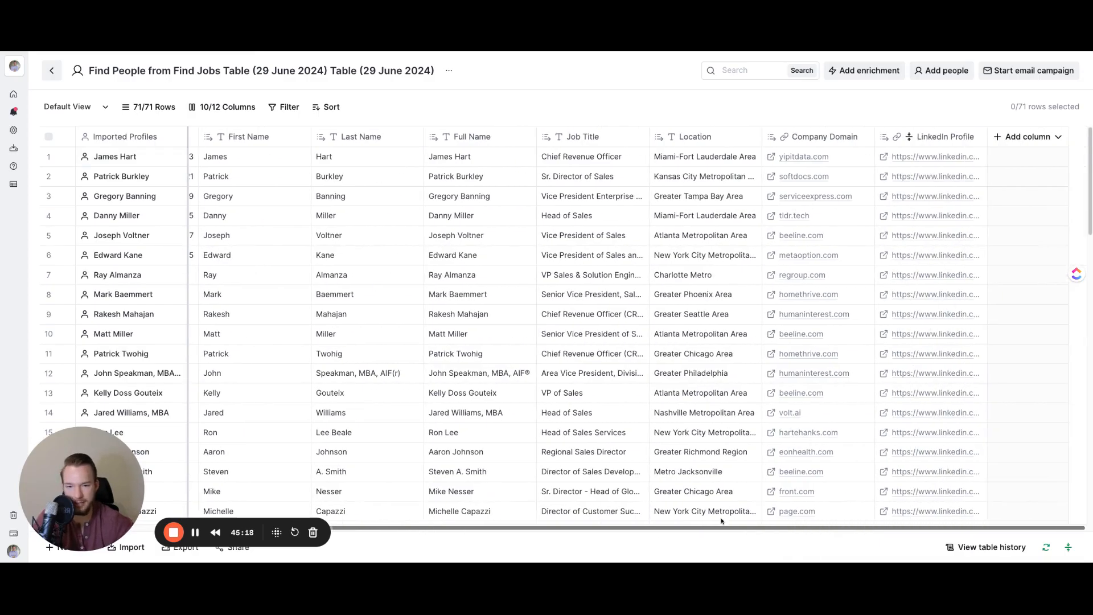
{"action": "left_click", "coordinate": [1009, 136]}
{"action": "left_click", "coordinate": [982, 185]}
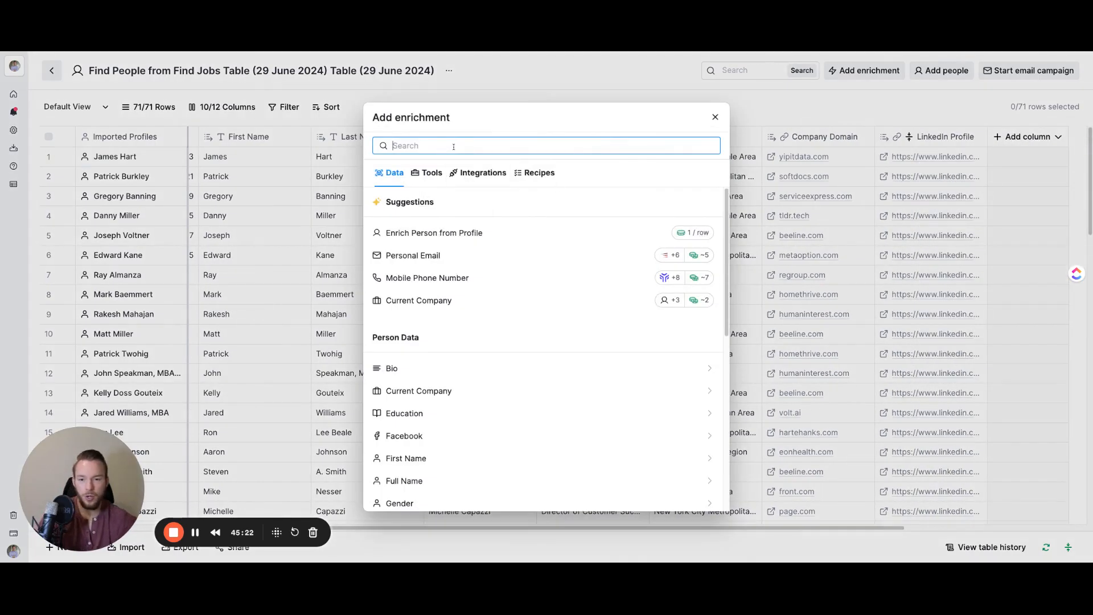
{"action": "type", "text": "work"}
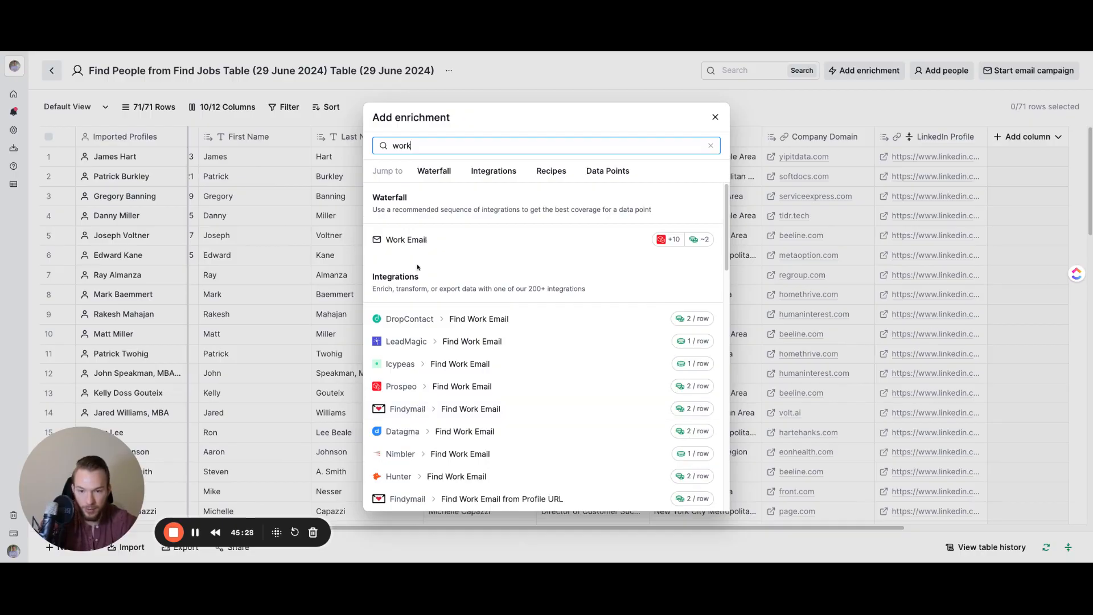
{"action": "left_click", "coordinate": [416, 244]}
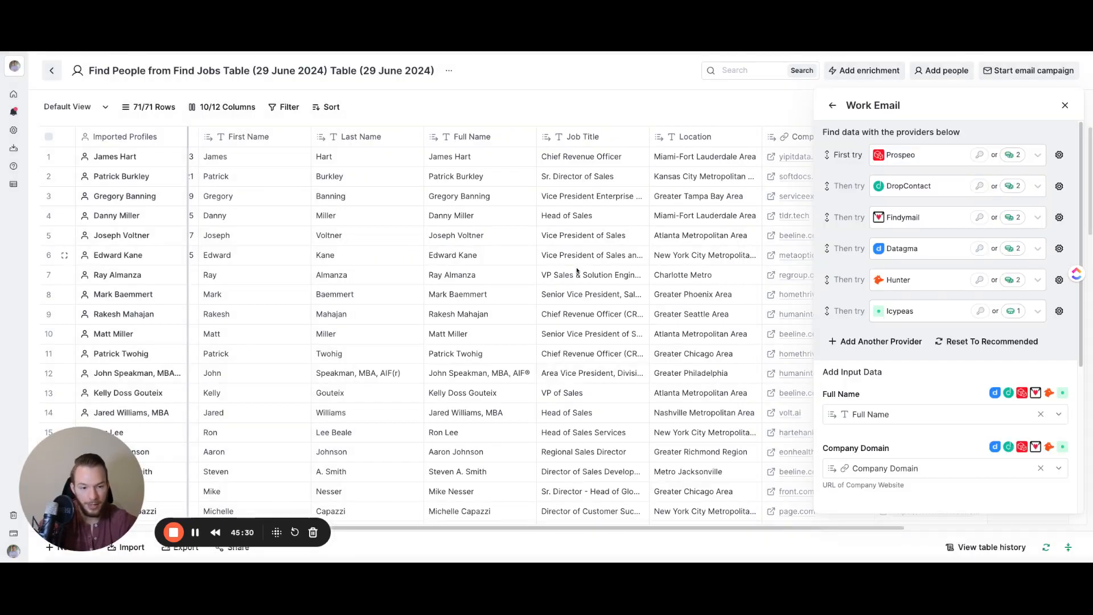
{"action": "scroll", "coordinate": [894, 342], "scroll_direction": "down", "scroll_amount": 4}
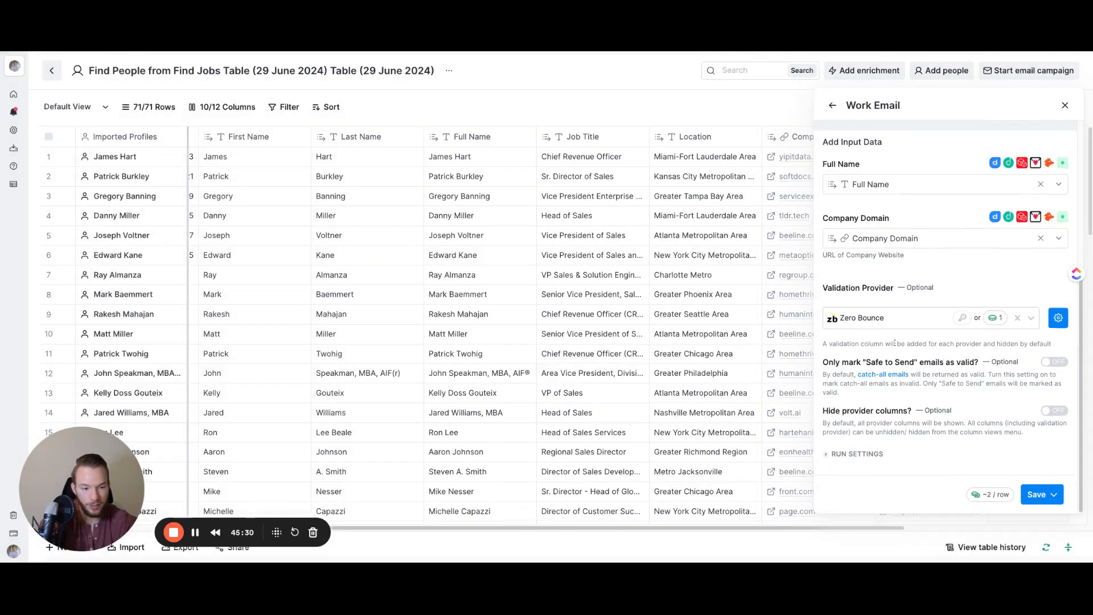
{"action": "left_click", "coordinate": [1053, 494]}
{"action": "left_click", "coordinate": [967, 444]}
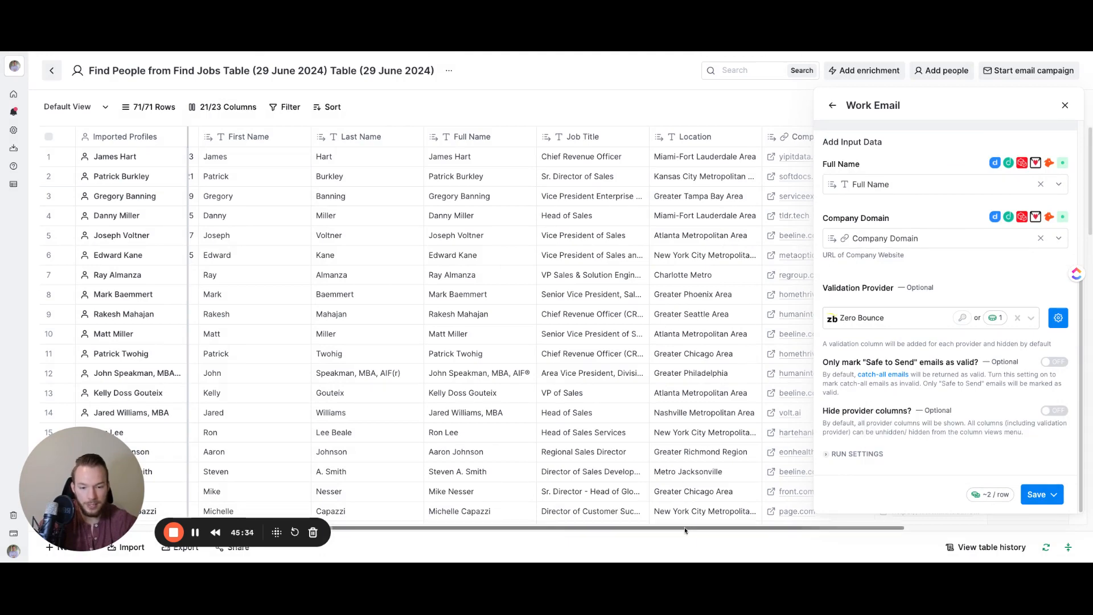
{"action": "left_click_drag", "start_coordinate": [671, 530], "coordinate": [1075, 529]}
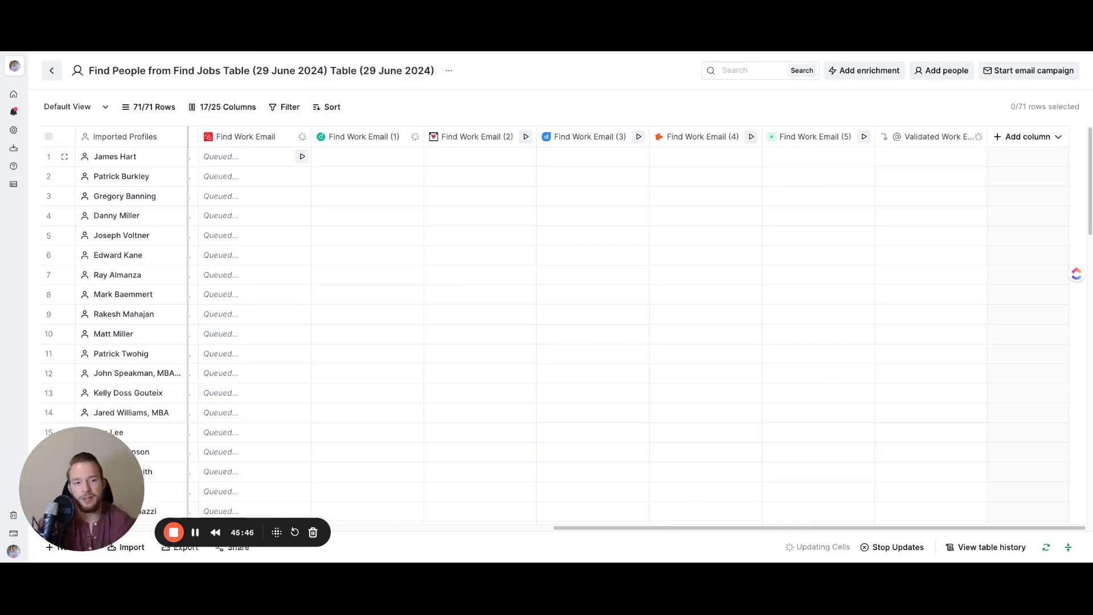
Look over the enrichments available for another column and leave without adding one.
{"action": "left_click", "coordinate": [1008, 138]}
{"action": "left_click", "coordinate": [967, 184]}
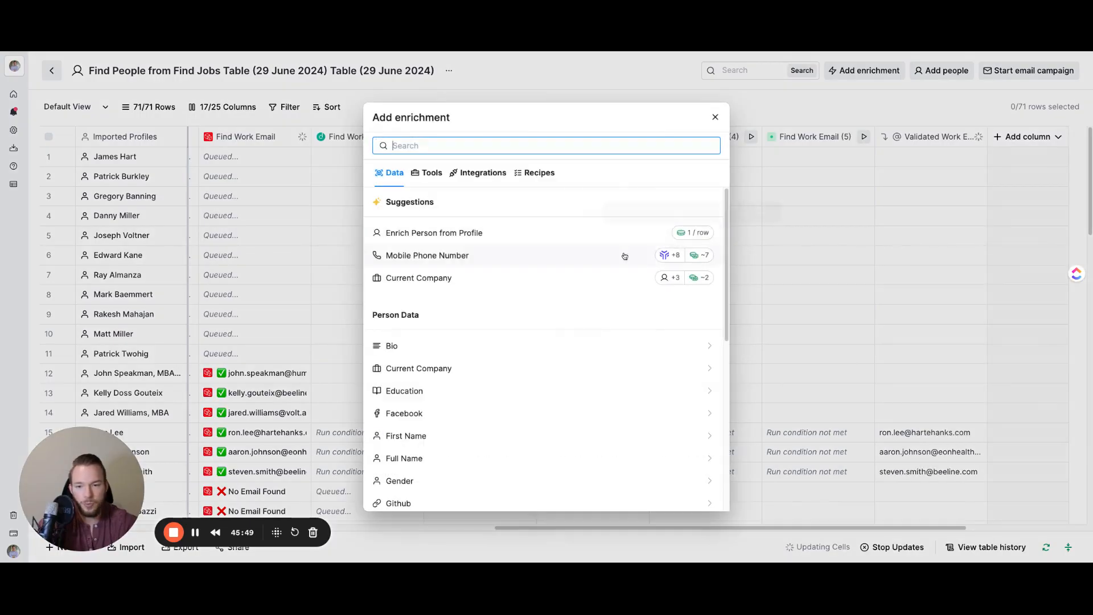
{"action": "left_click", "coordinate": [715, 116]}
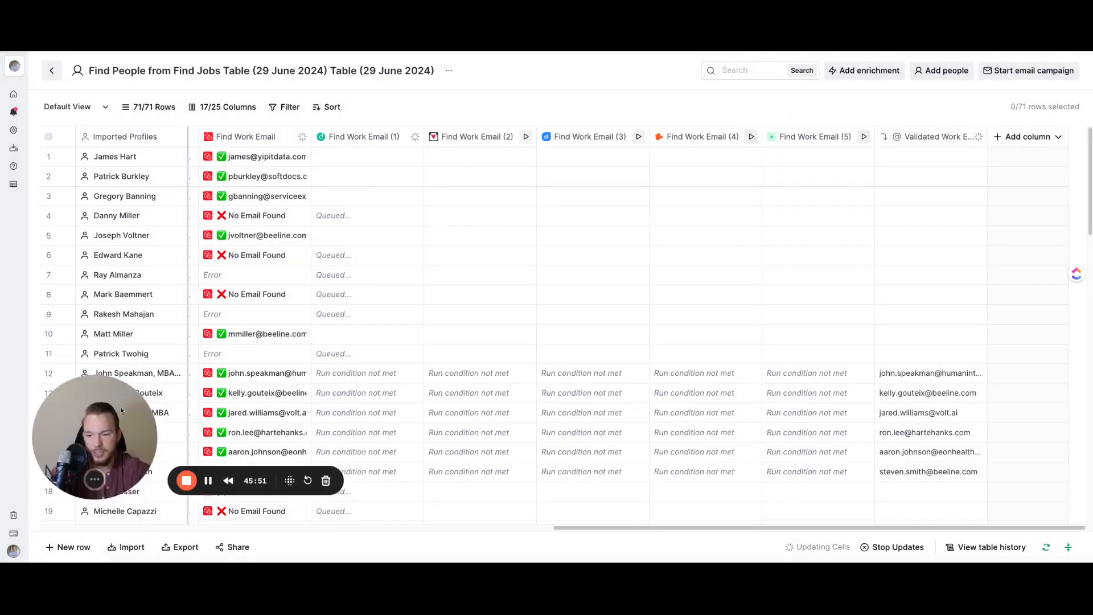
Review the table's export destinations, including the CRMs, databases and email sequencers, without exporting anything.
{"action": "left_click", "coordinate": [179, 547]}
{"action": "scroll", "coordinate": [444, 285], "scroll_direction": "down", "scroll_amount": 4}
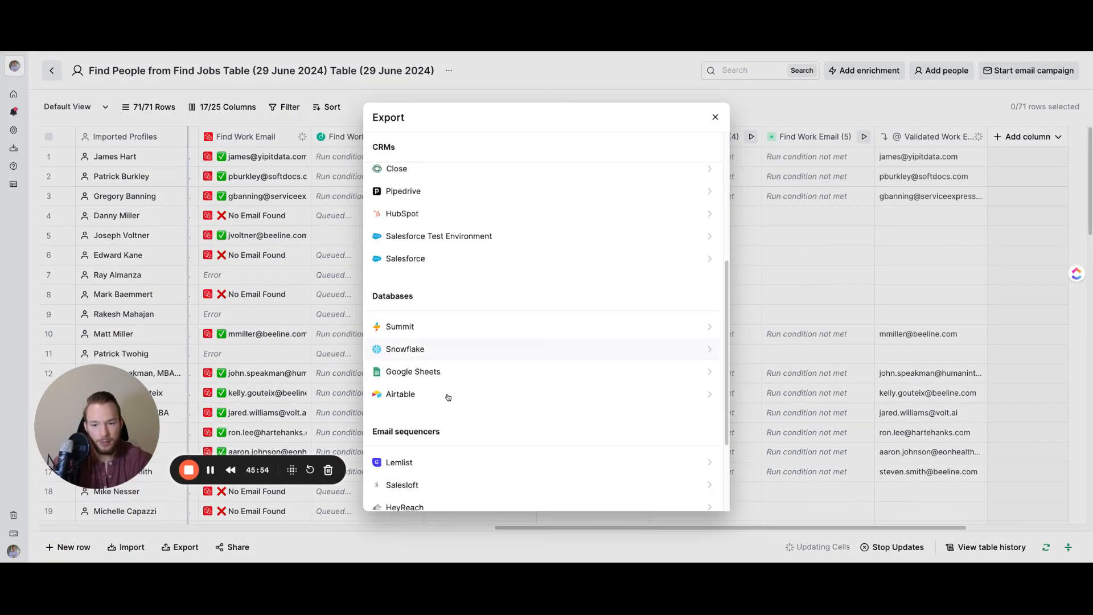
{"action": "scroll", "coordinate": [513, 353], "scroll_direction": "up", "scroll_amount": 5}
{"action": "left_click", "coordinate": [715, 117]}
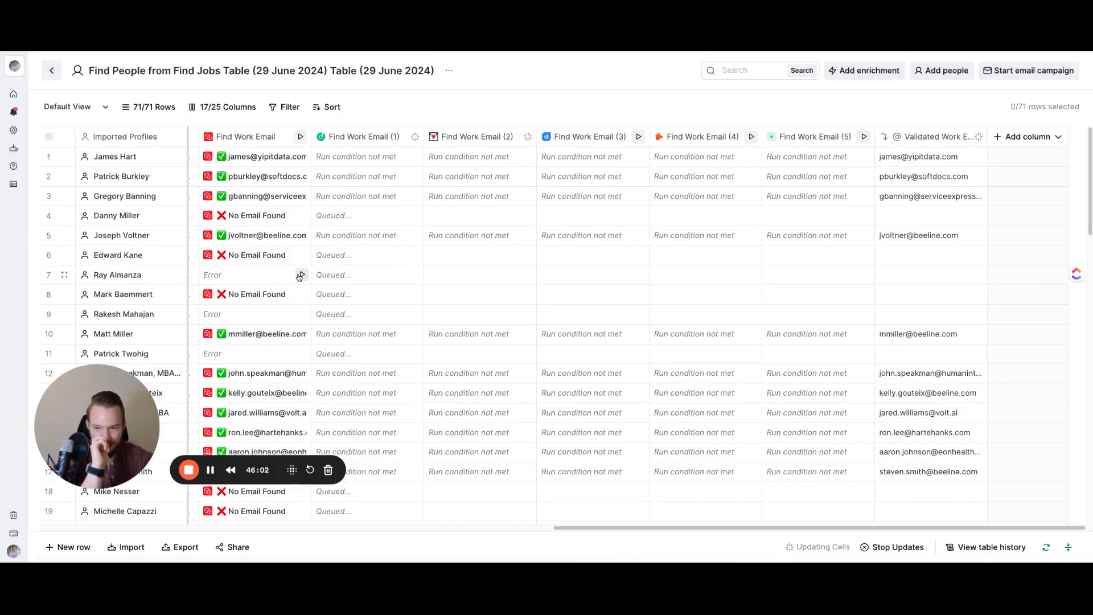
Inspect the Find Work Email error details for row 7 and review the email results further down the table.
{"action": "left_click", "coordinate": [292, 278]}
{"action": "left_click", "coordinate": [1069, 102]}
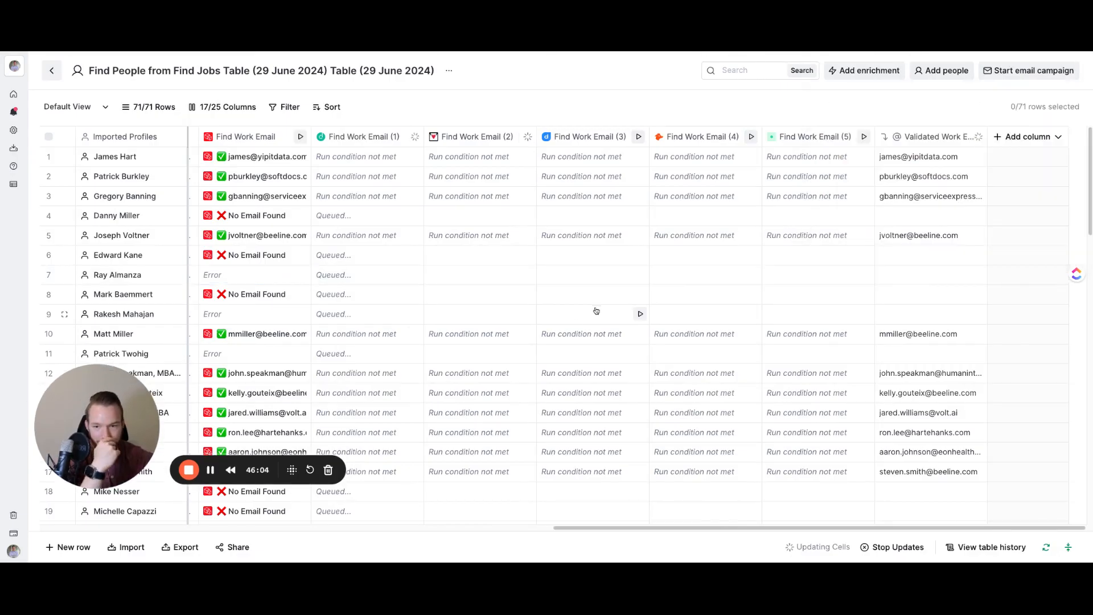
{"action": "scroll", "coordinate": [339, 324], "scroll_direction": "down", "scroll_amount": 4}
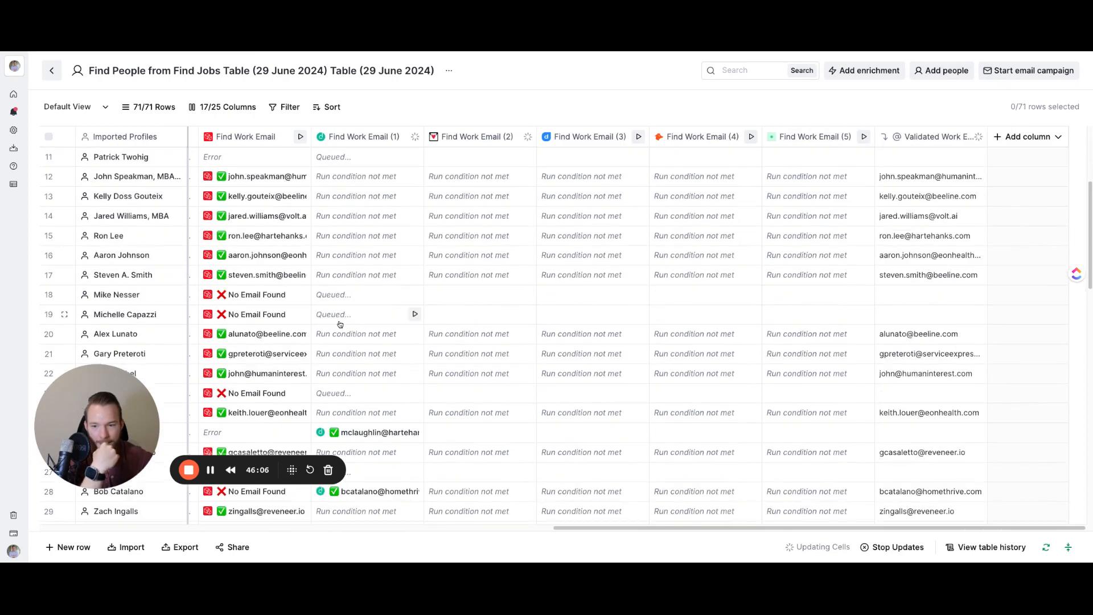